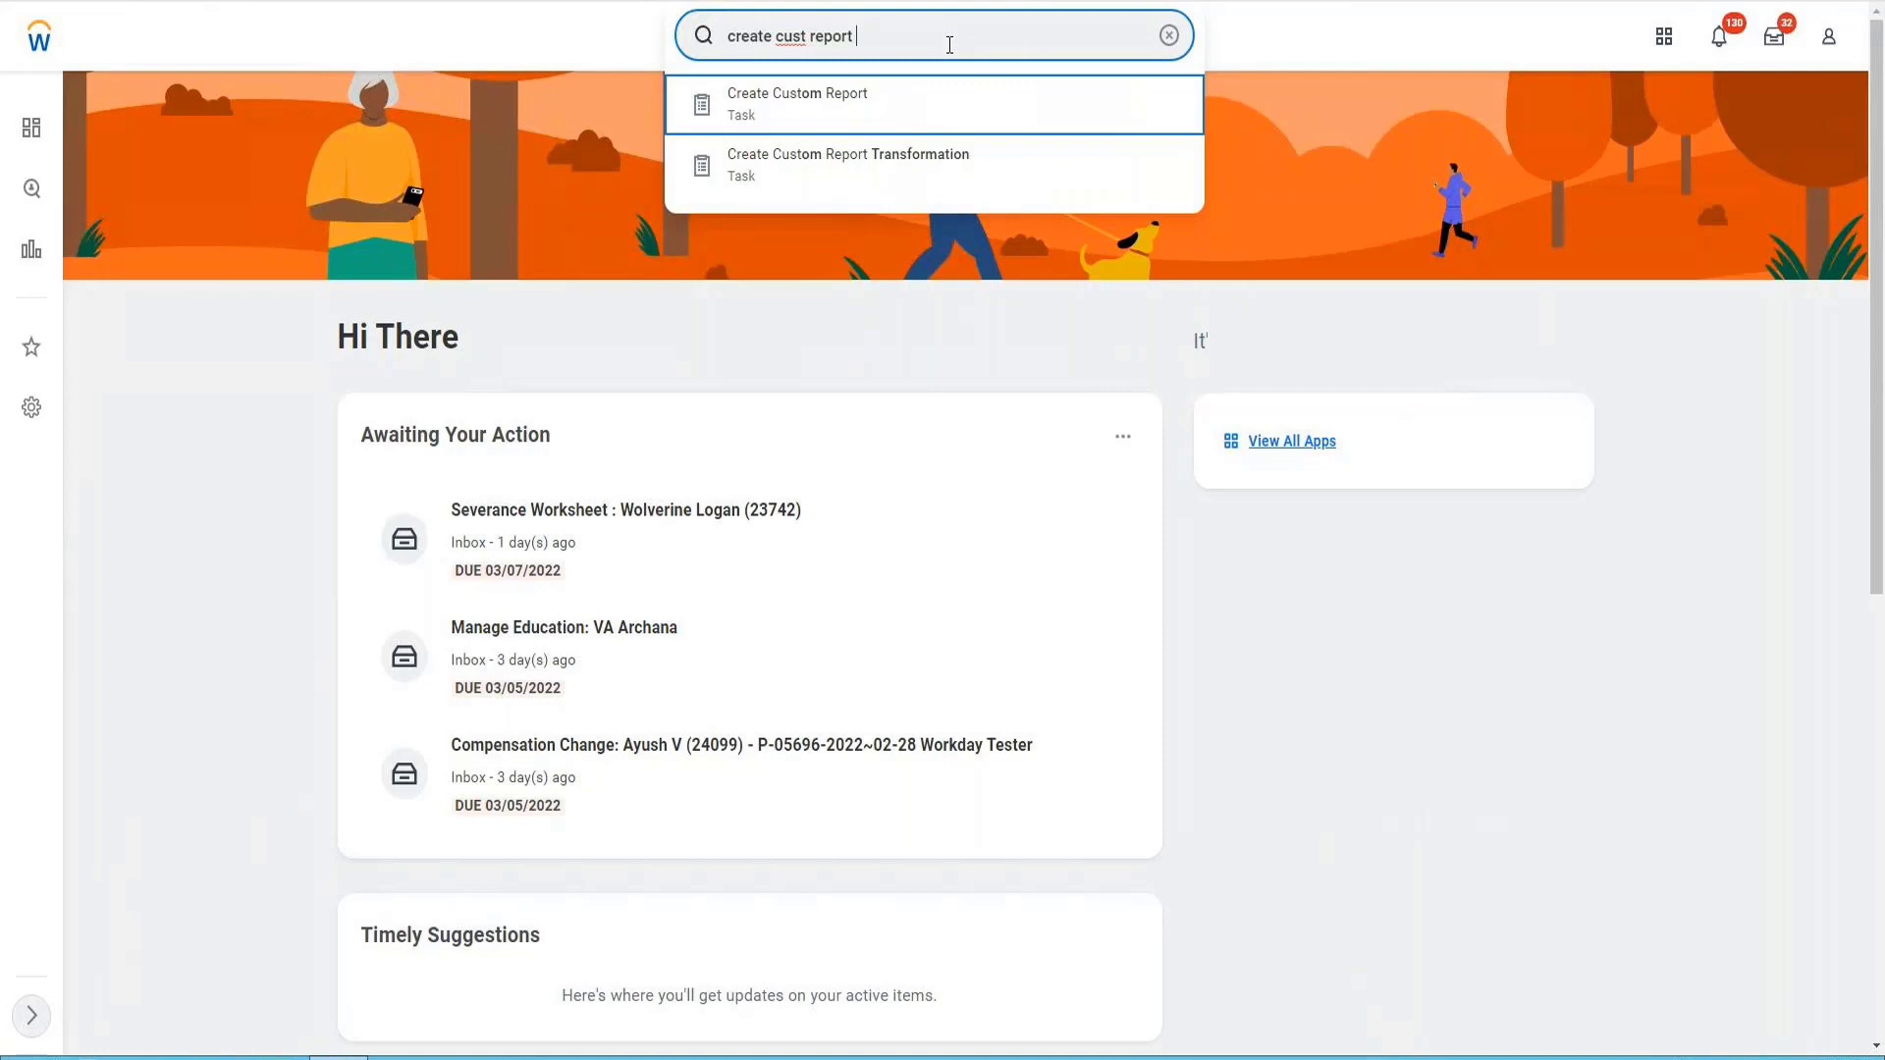
- Start a new custom report named [VIS] - Group Report with the report type Advanced
key("Return")
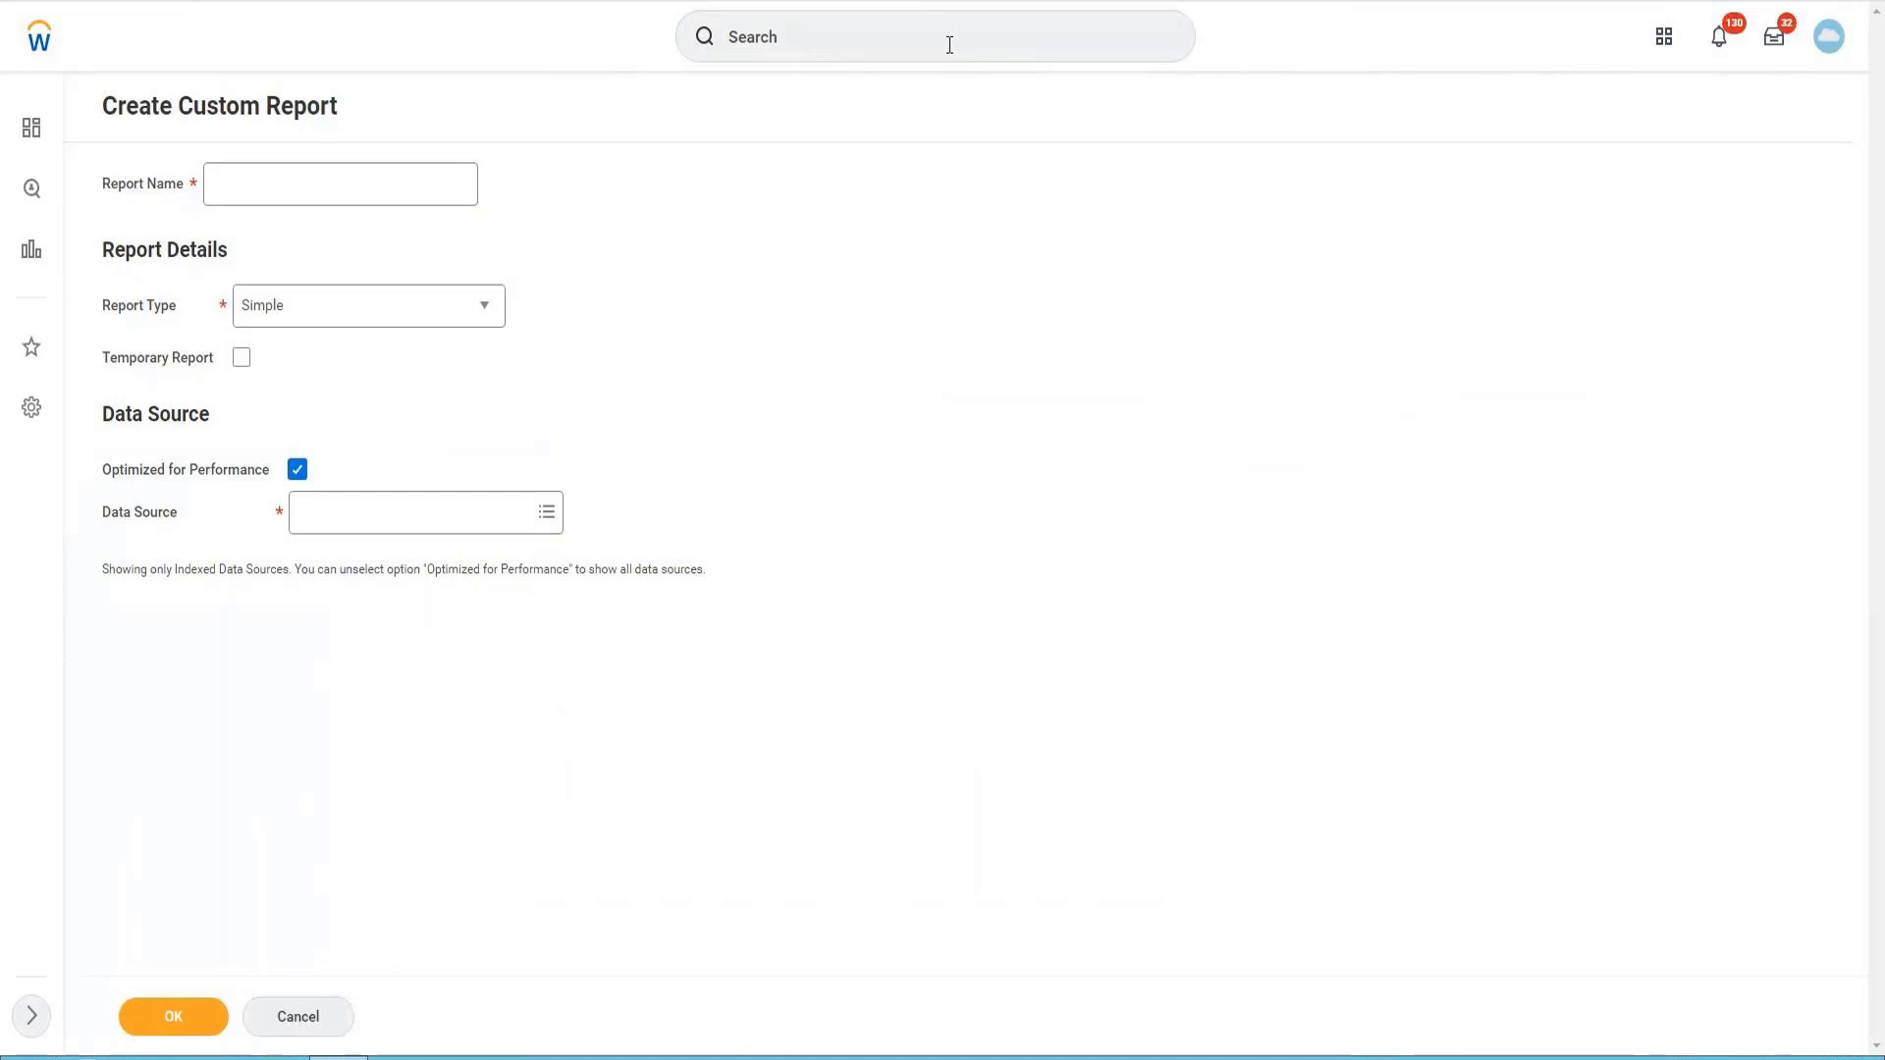
left_click(285, 191)
type("[VIS] -")
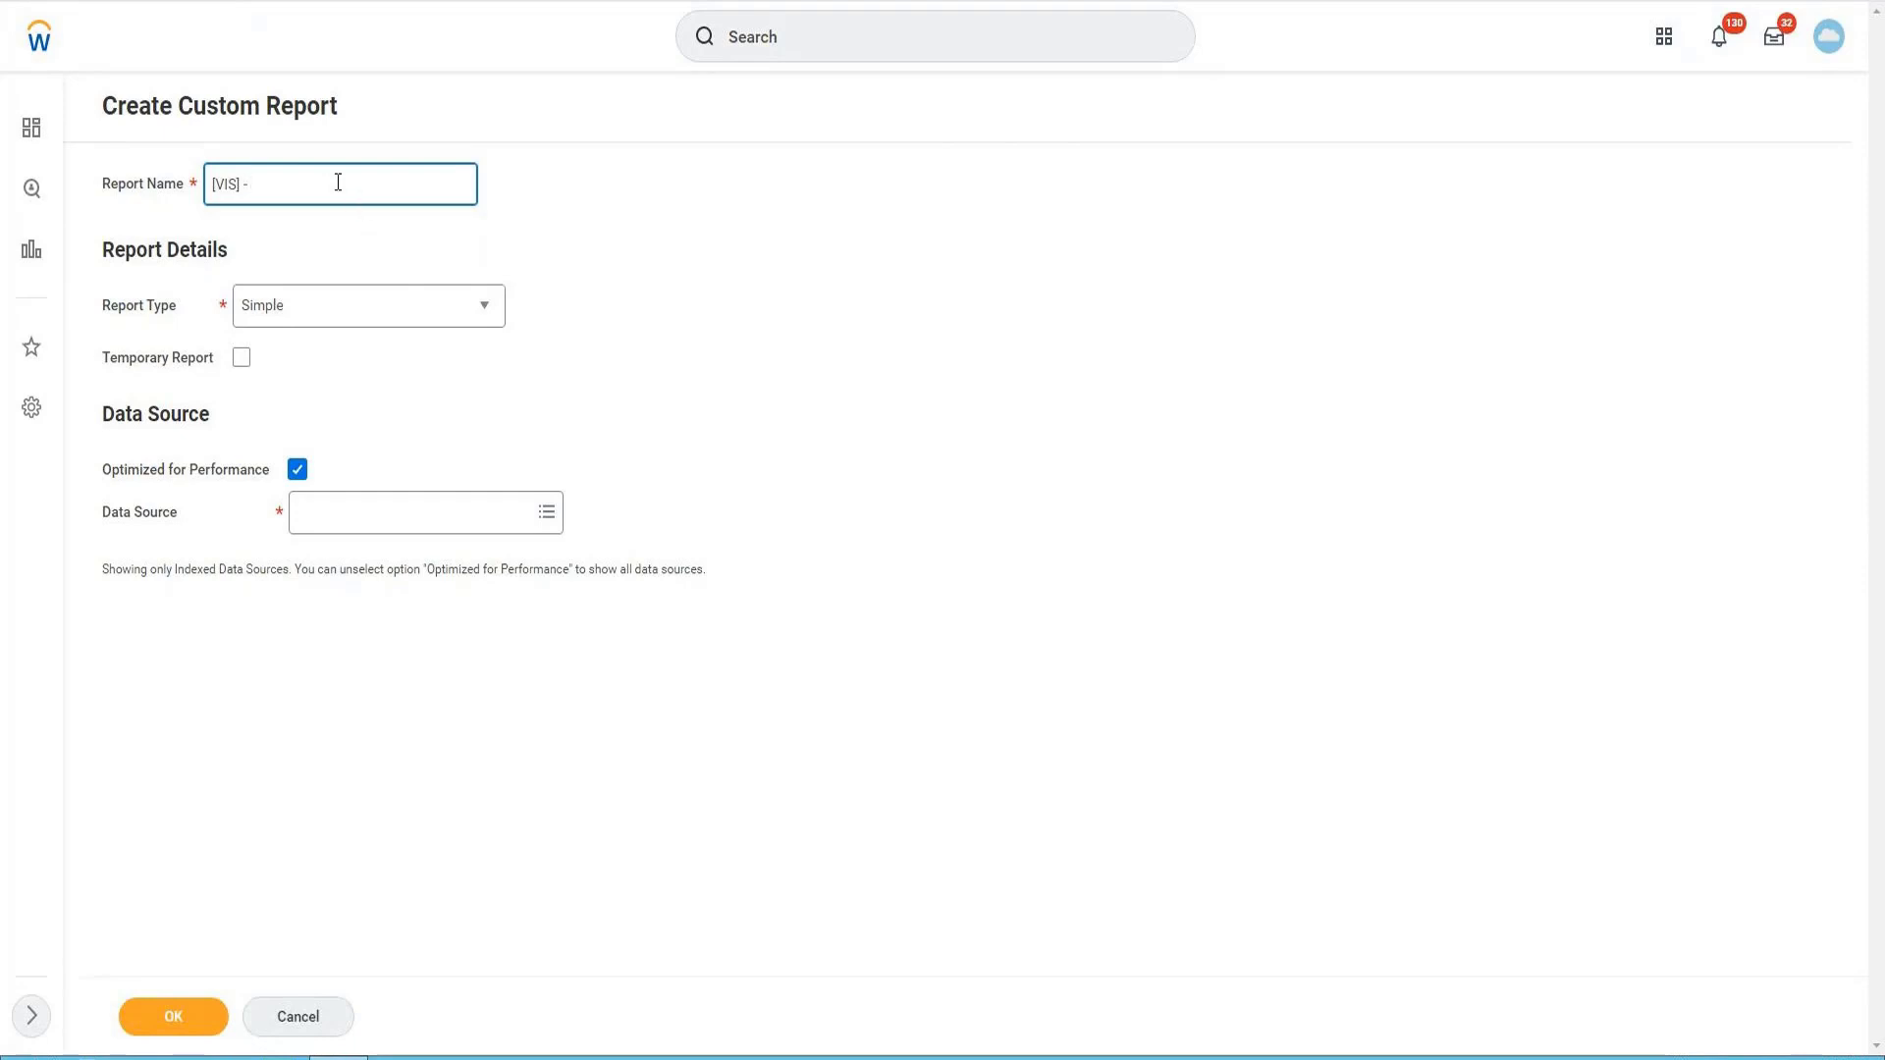
type("Group Report")
left_click(443, 306)
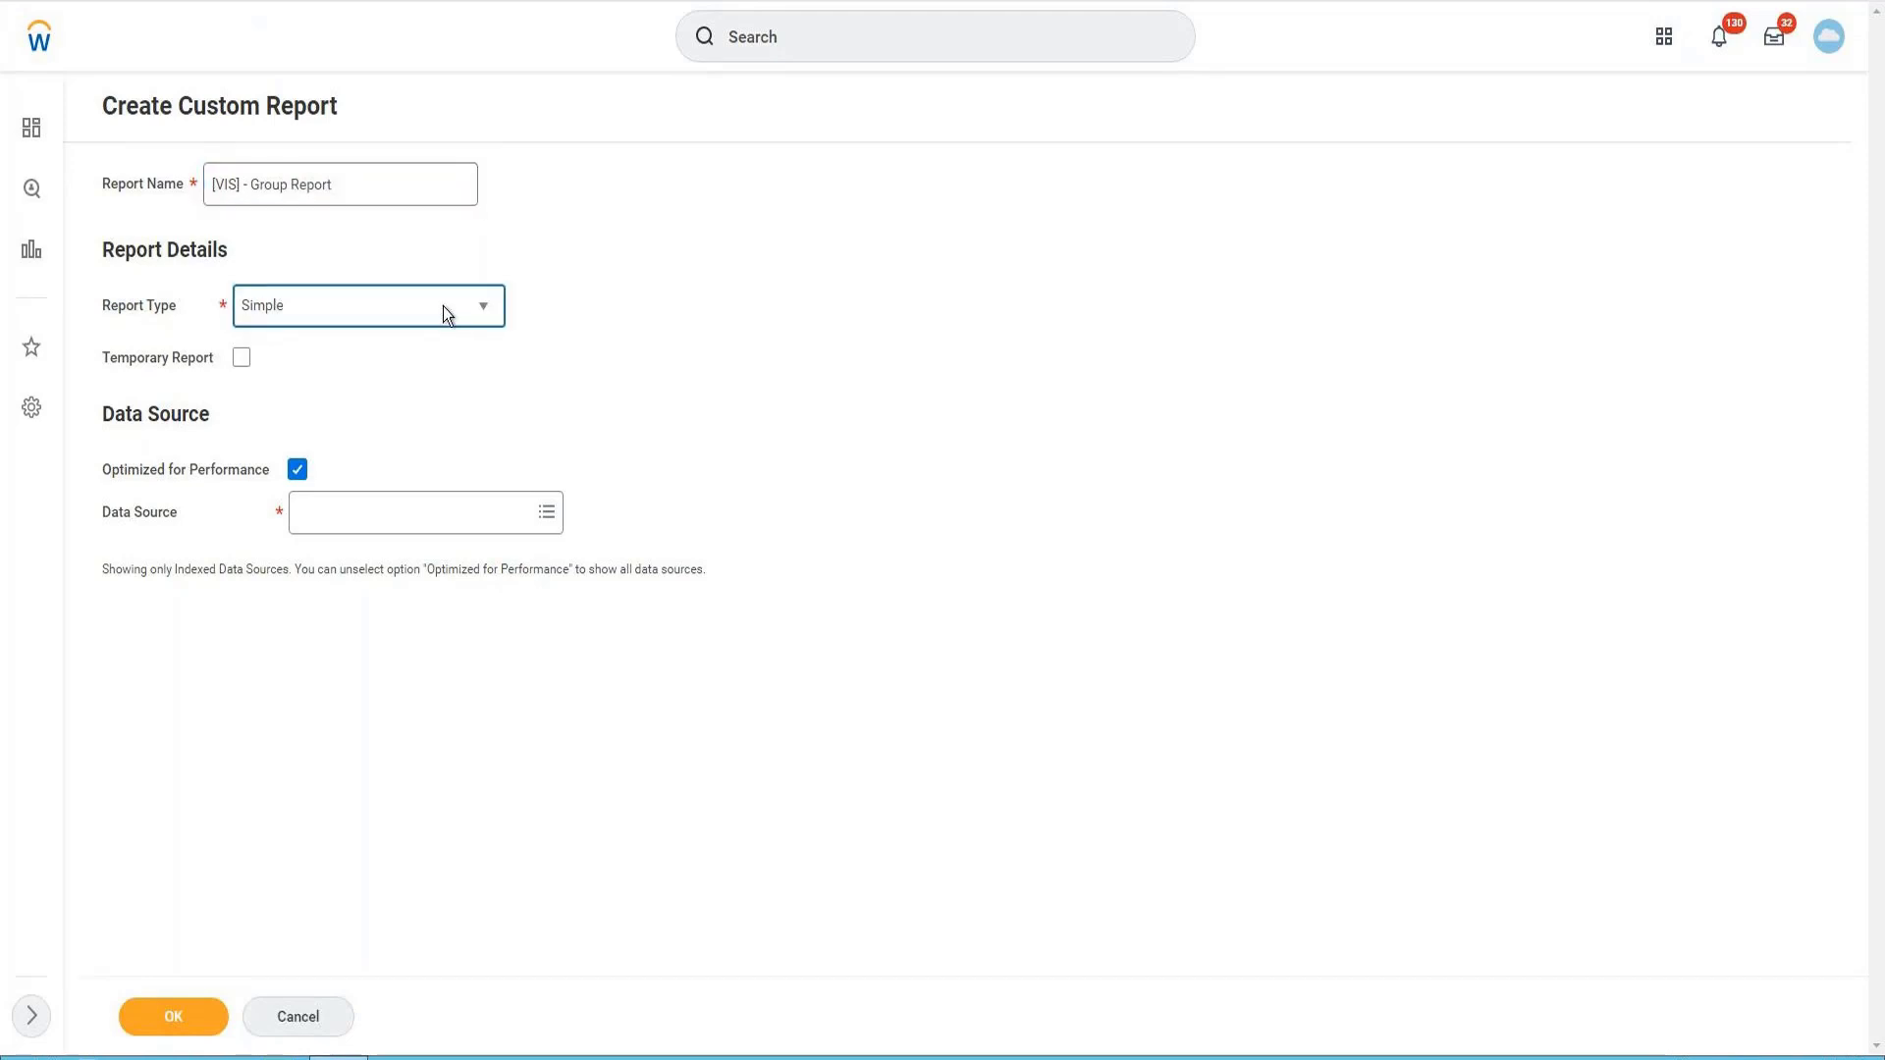
left_click(444, 306)
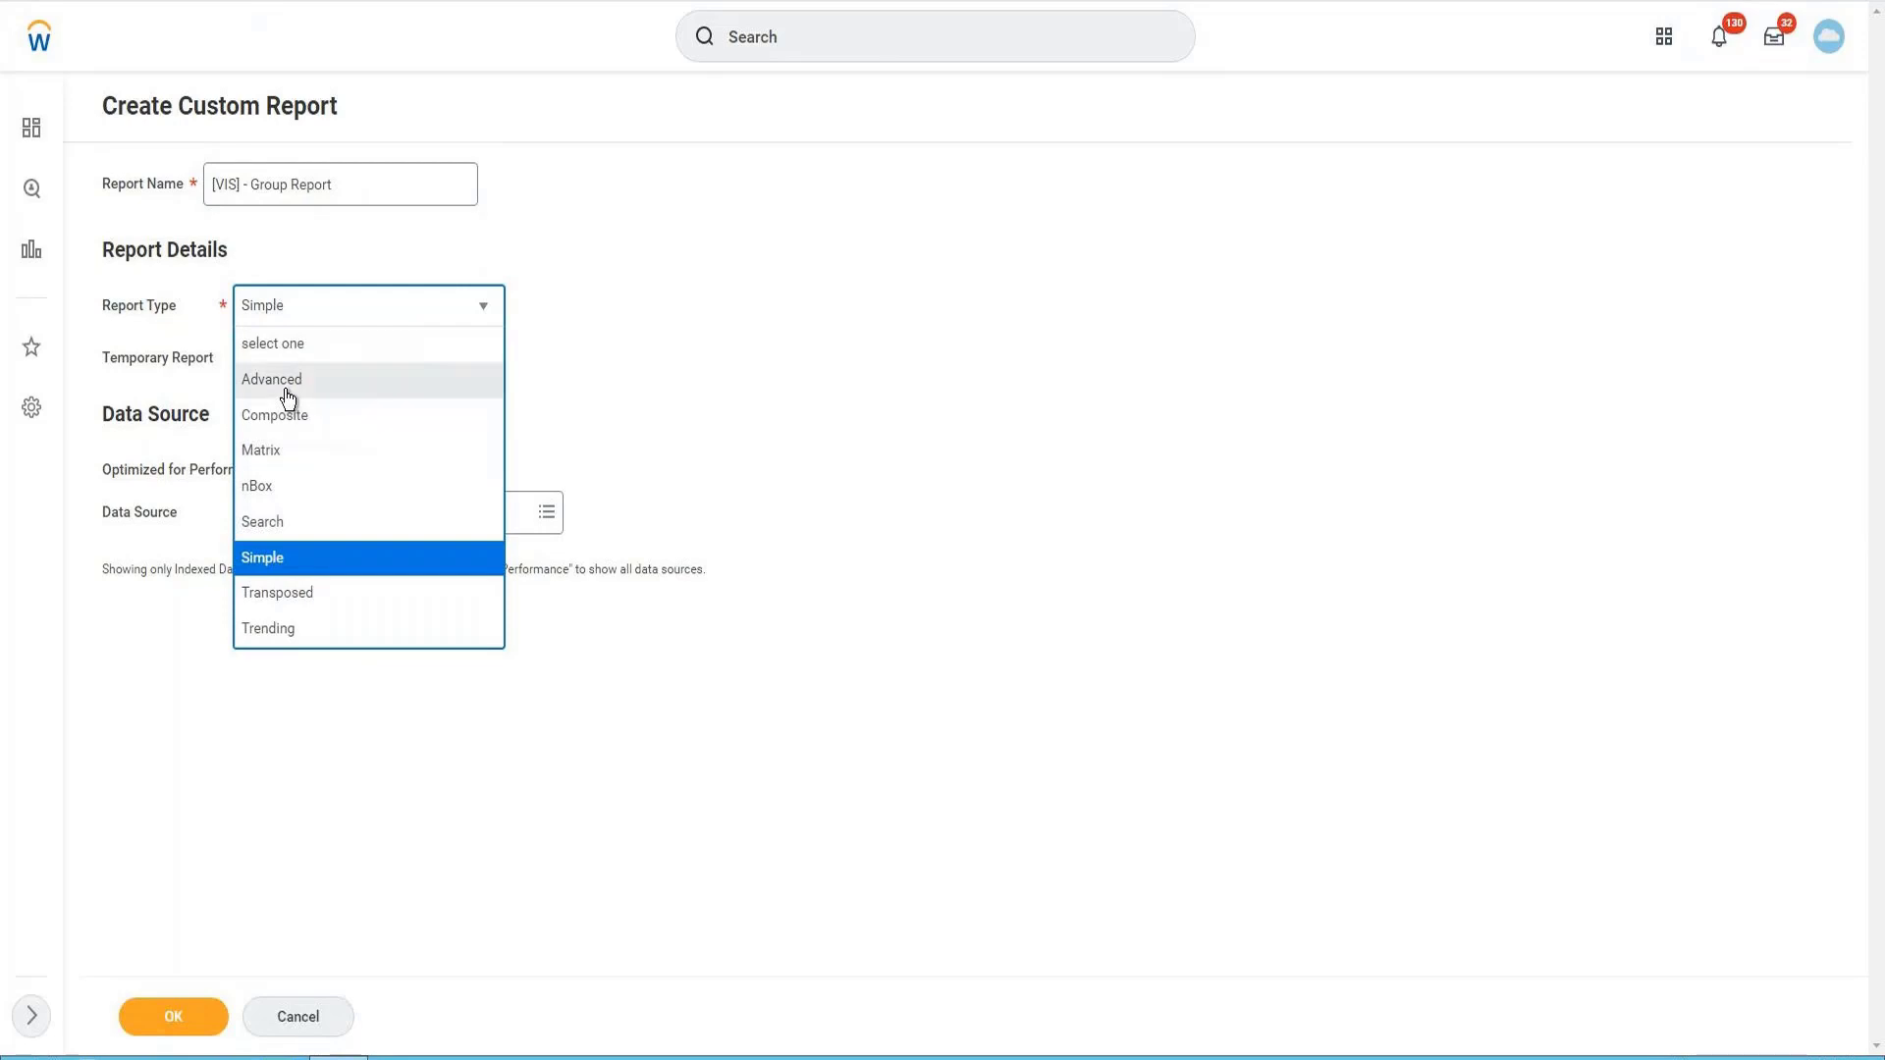
left_click(288, 388)
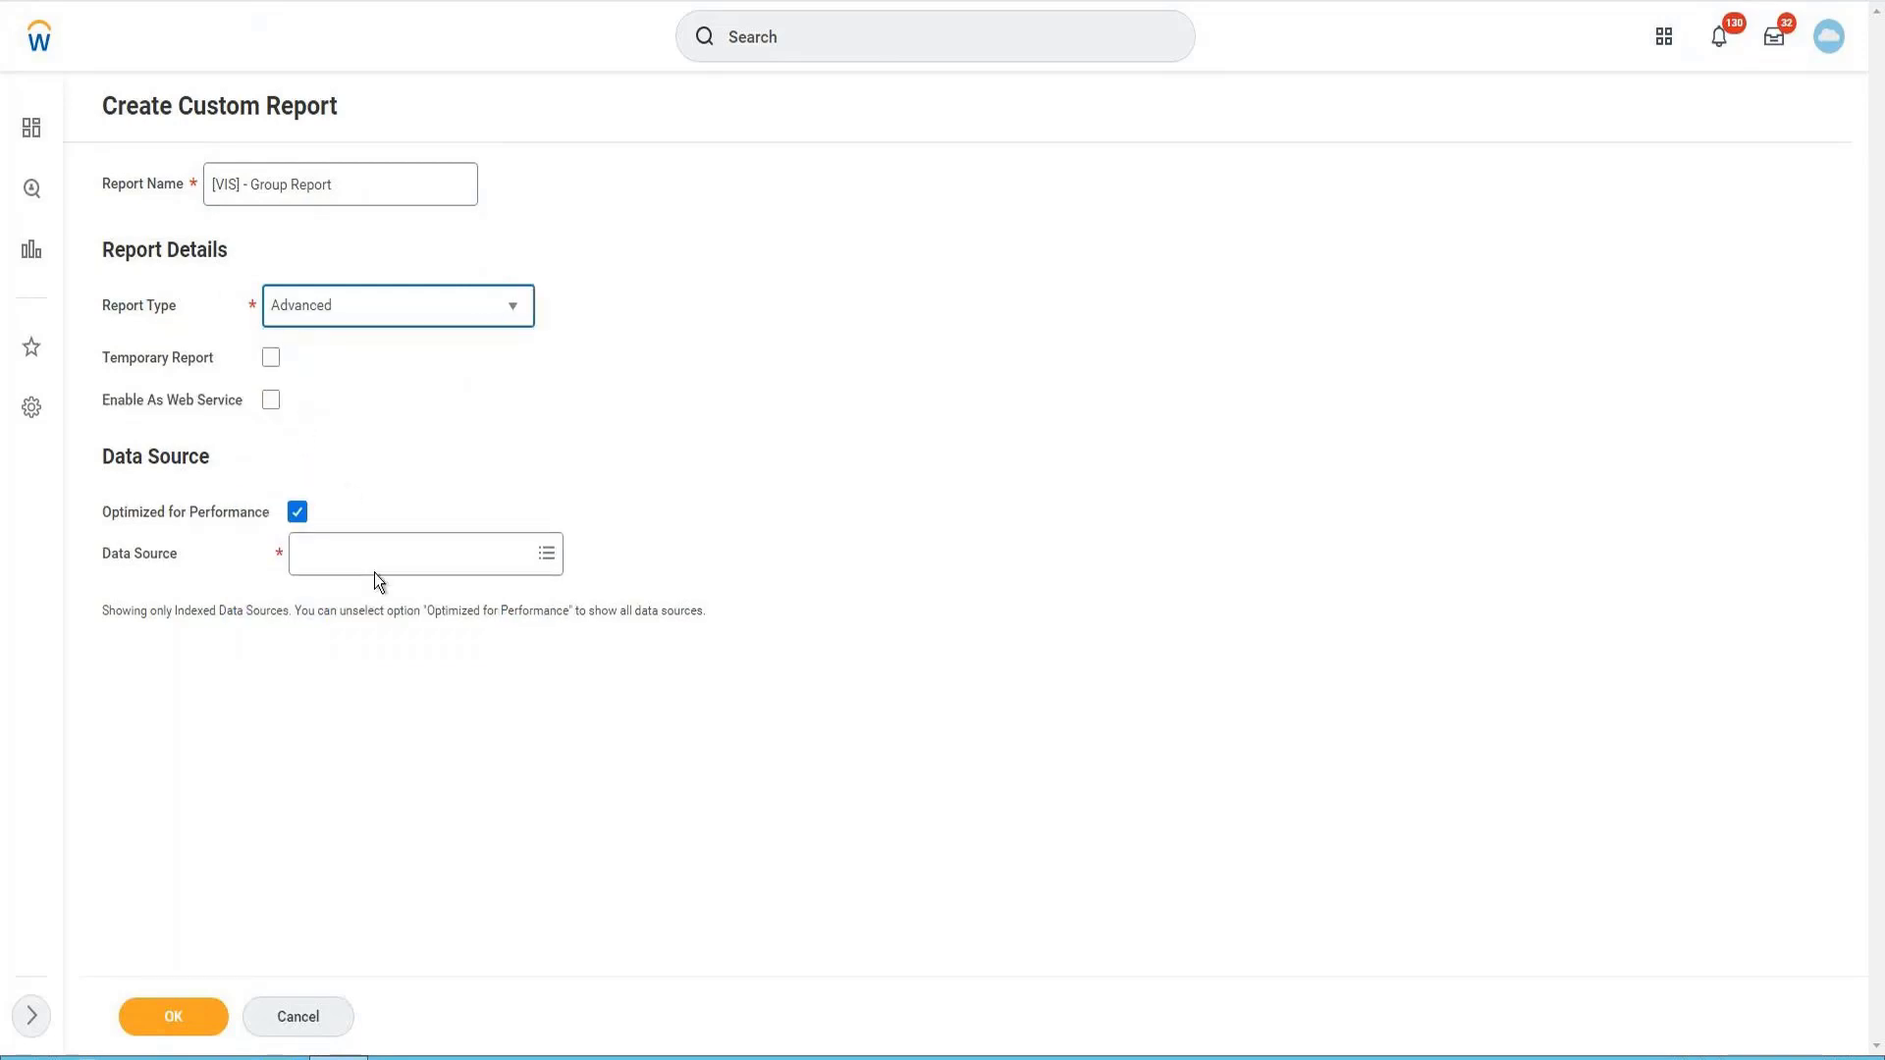
left_click(298, 514)
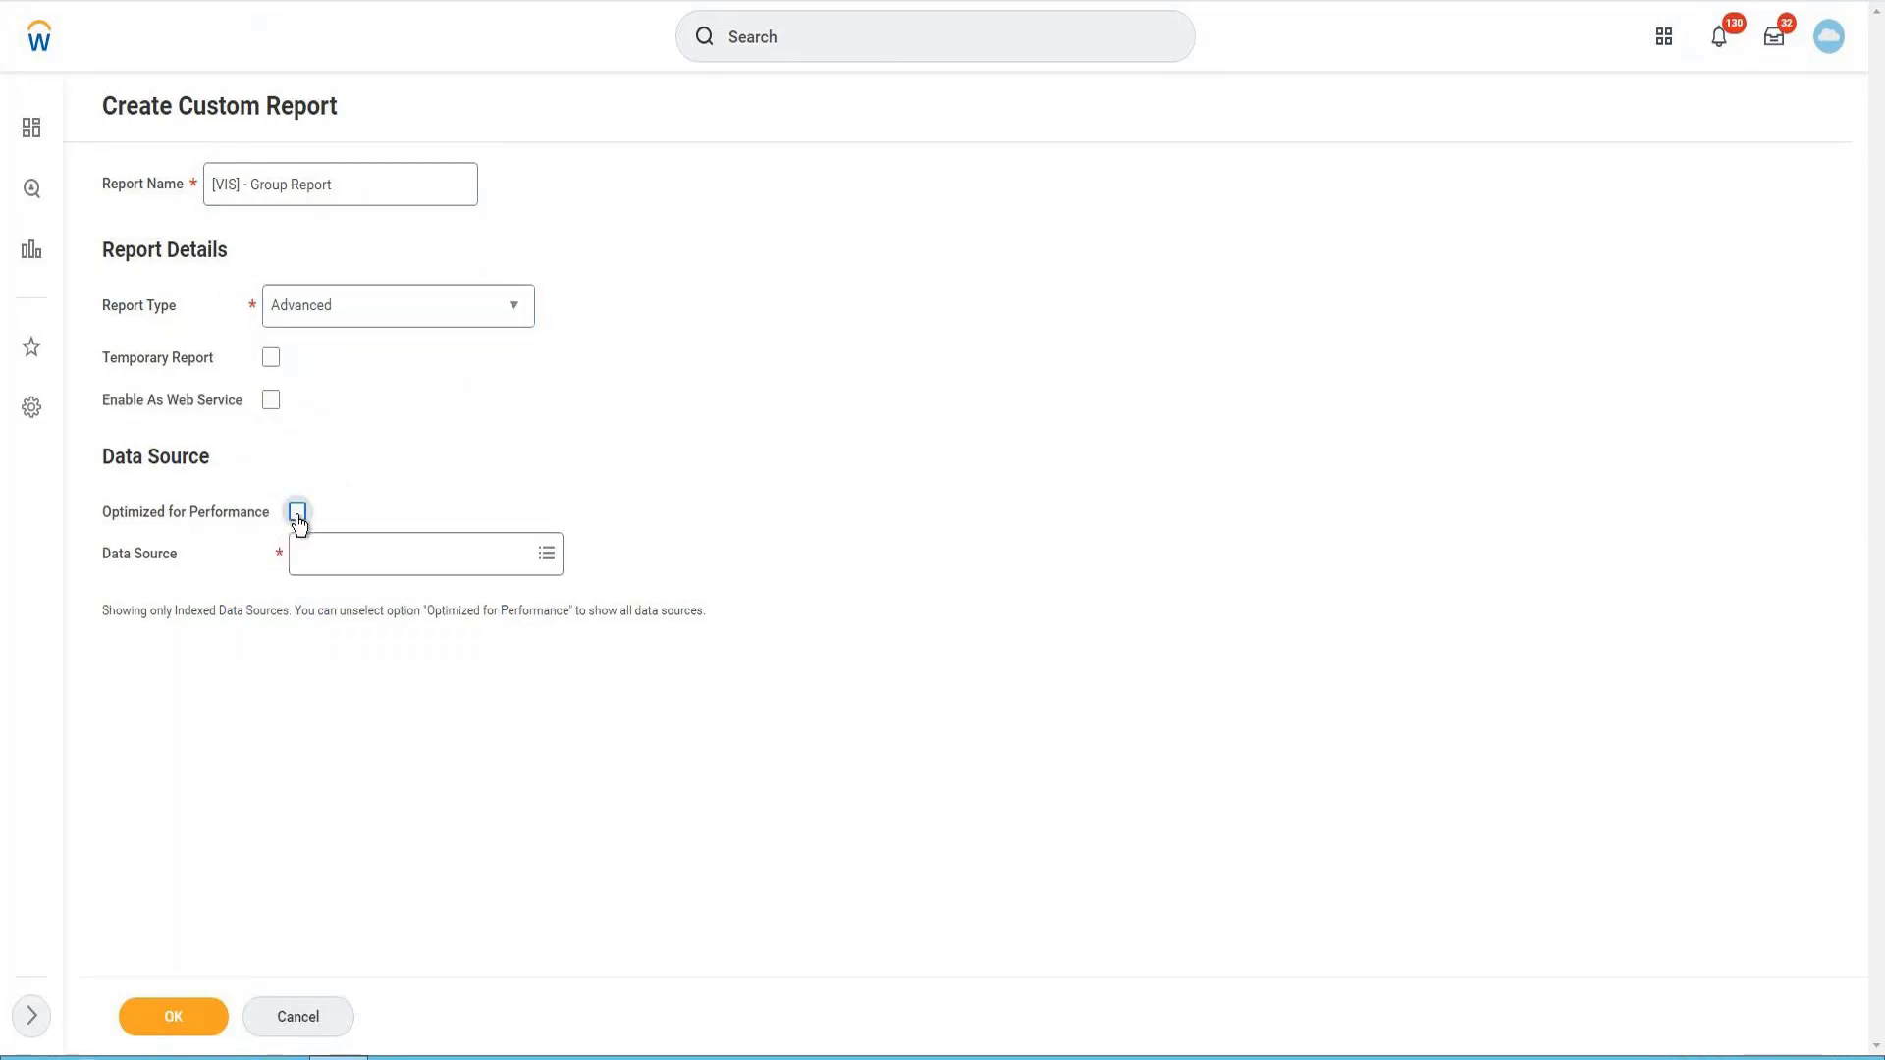
left_click(363, 570)
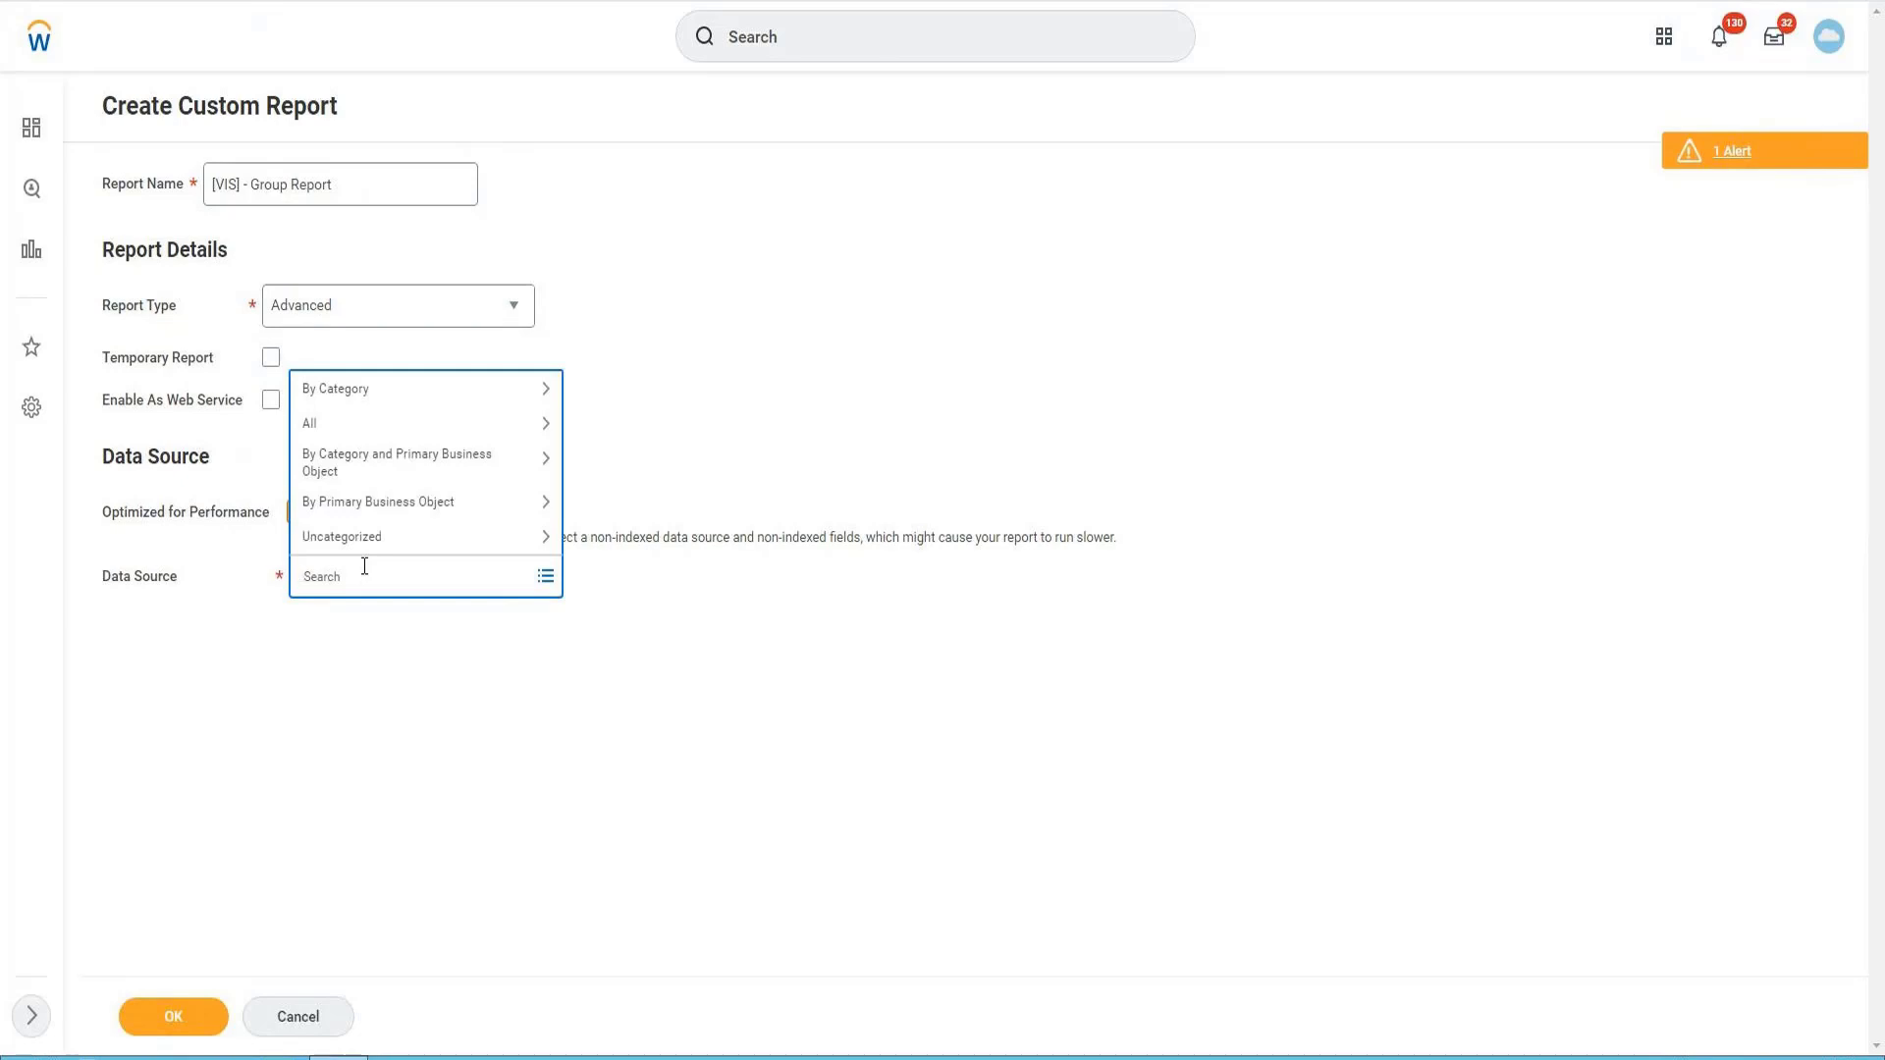
type("Expense")
key("Return")
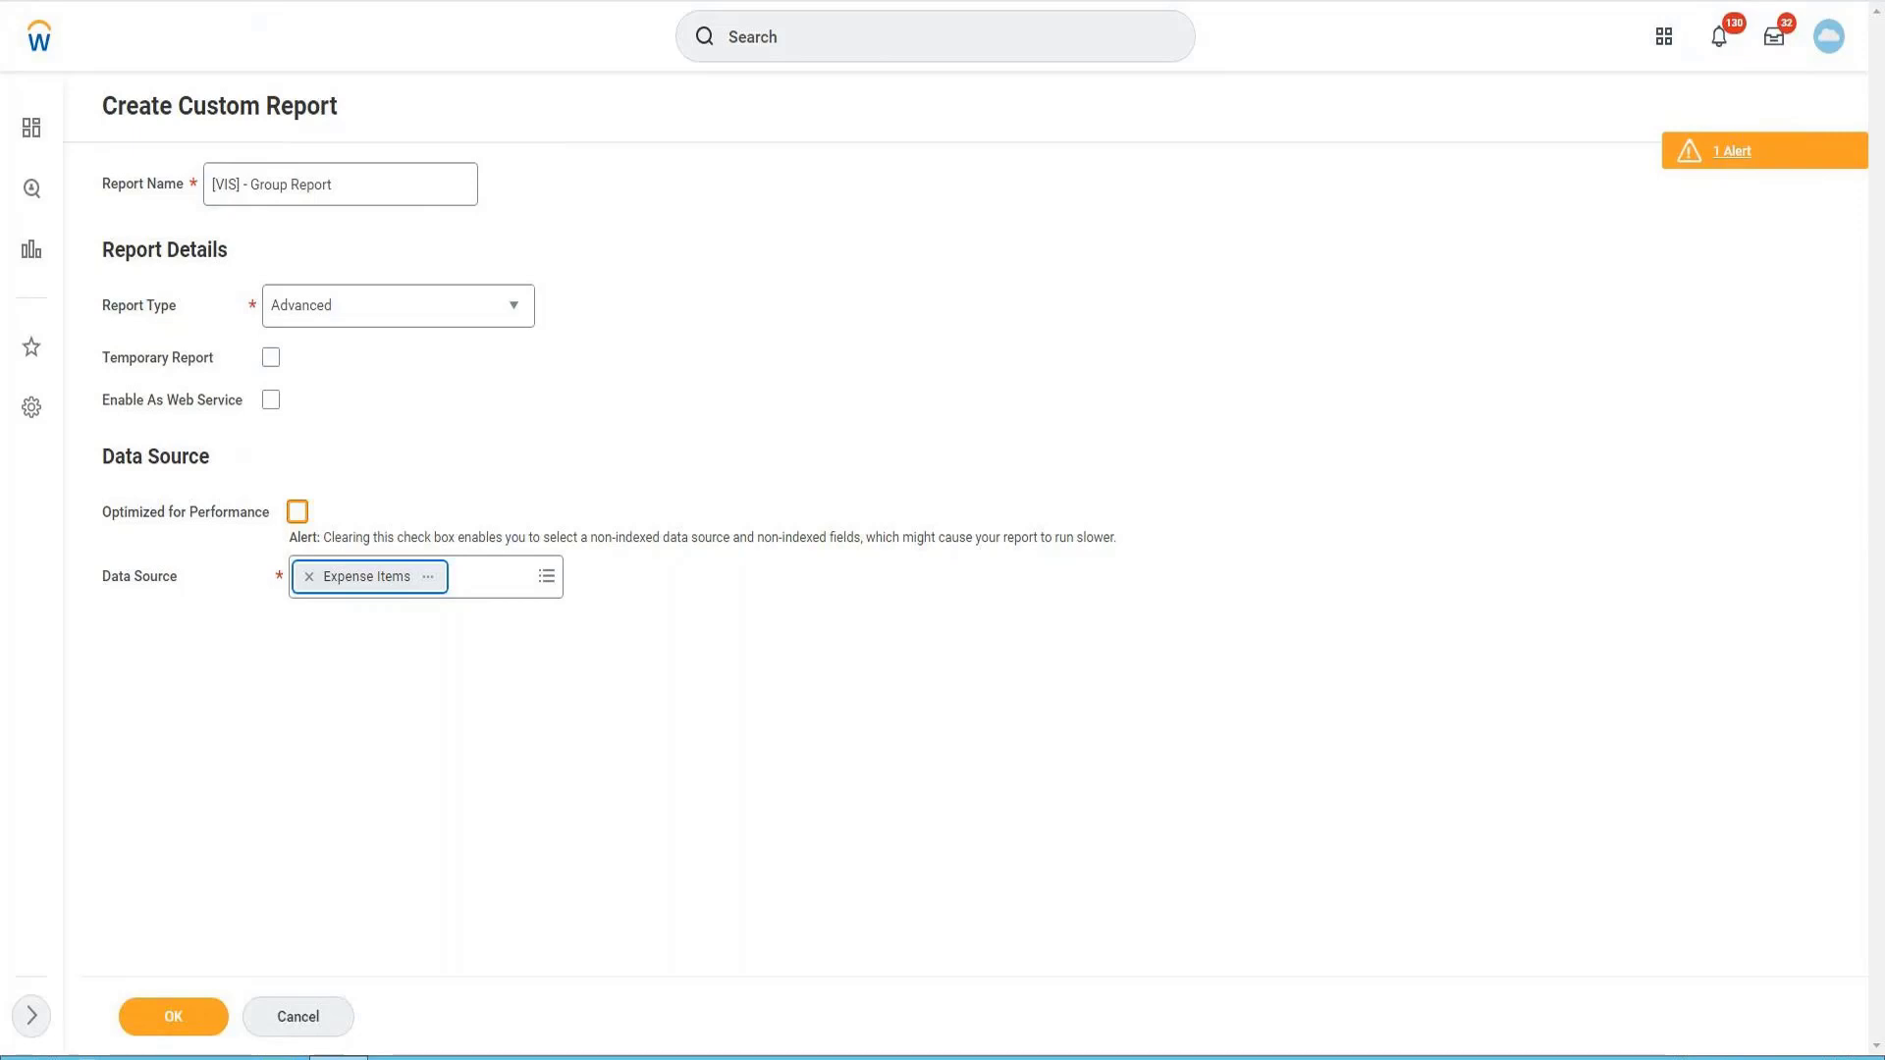
left_click(309, 576)
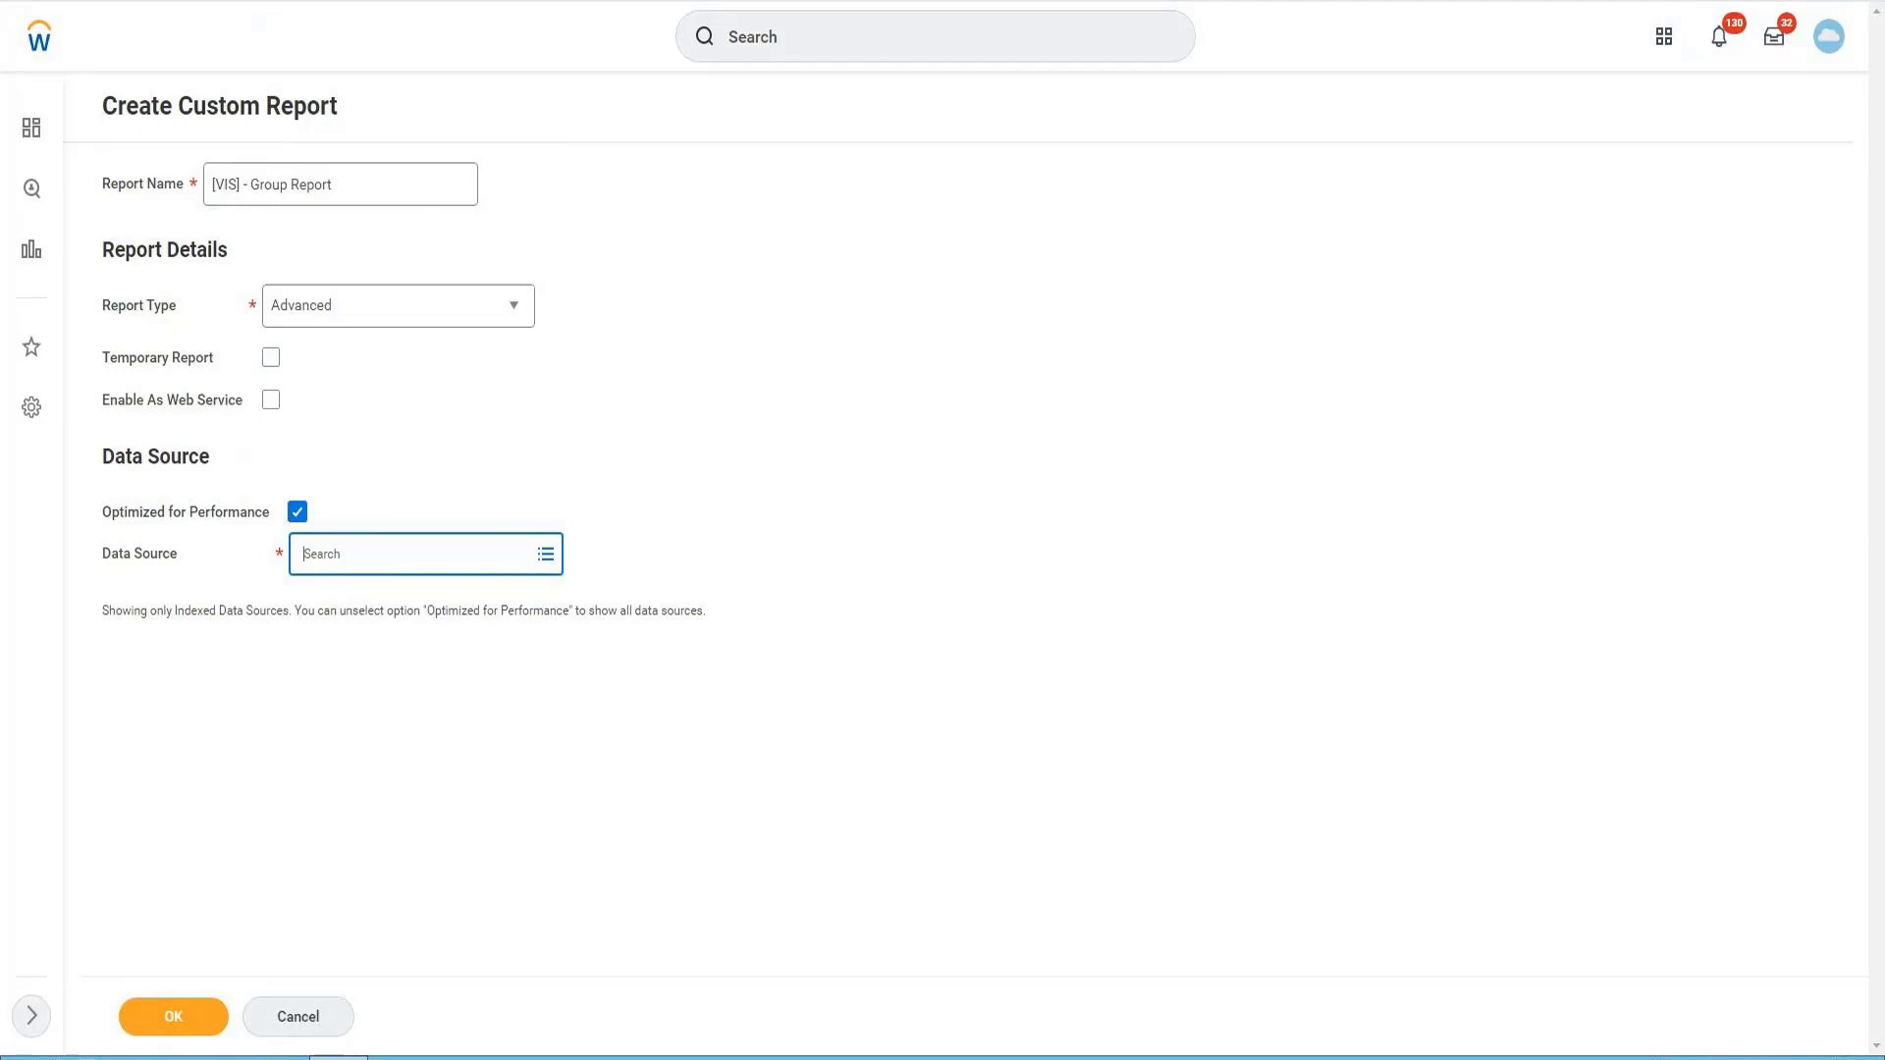
- Turn off Optimized for Performance, select Expense Report Lines for Company as the data source, and review its description
left_click(298, 512)
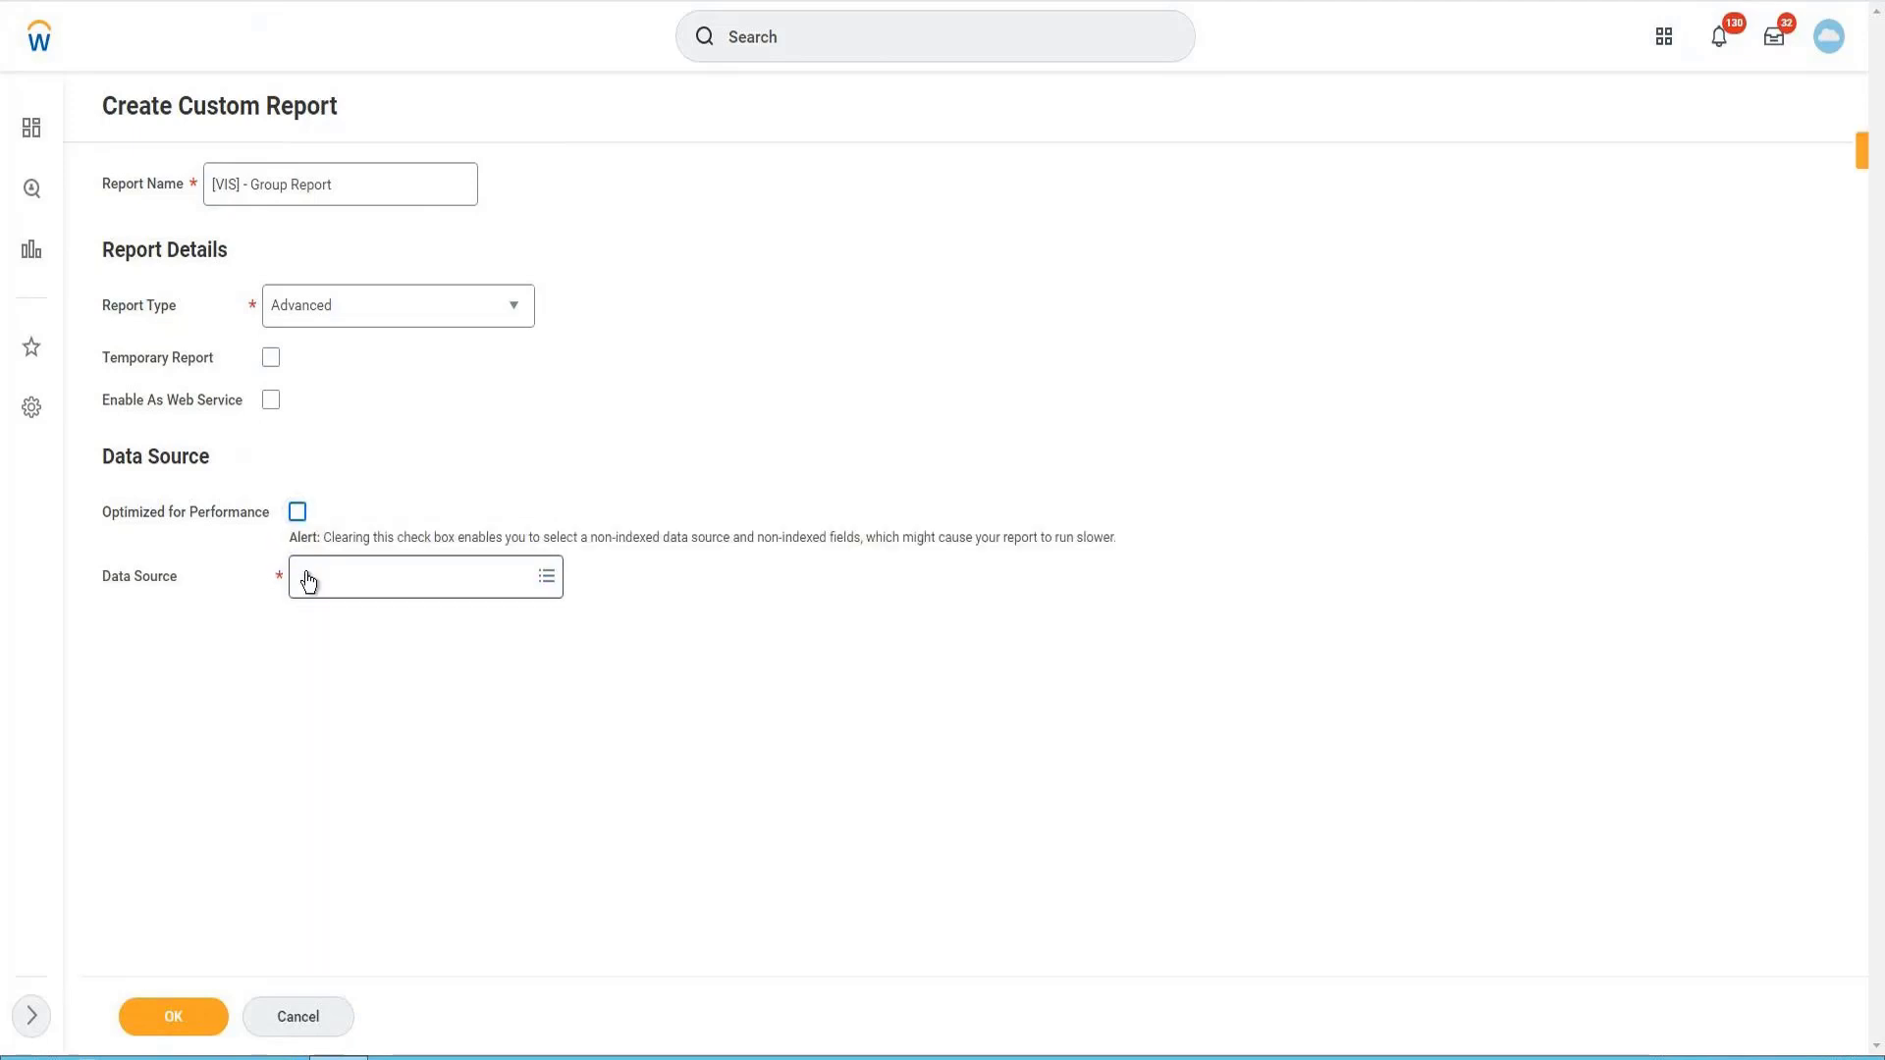
left_click(341, 584)
type("B")
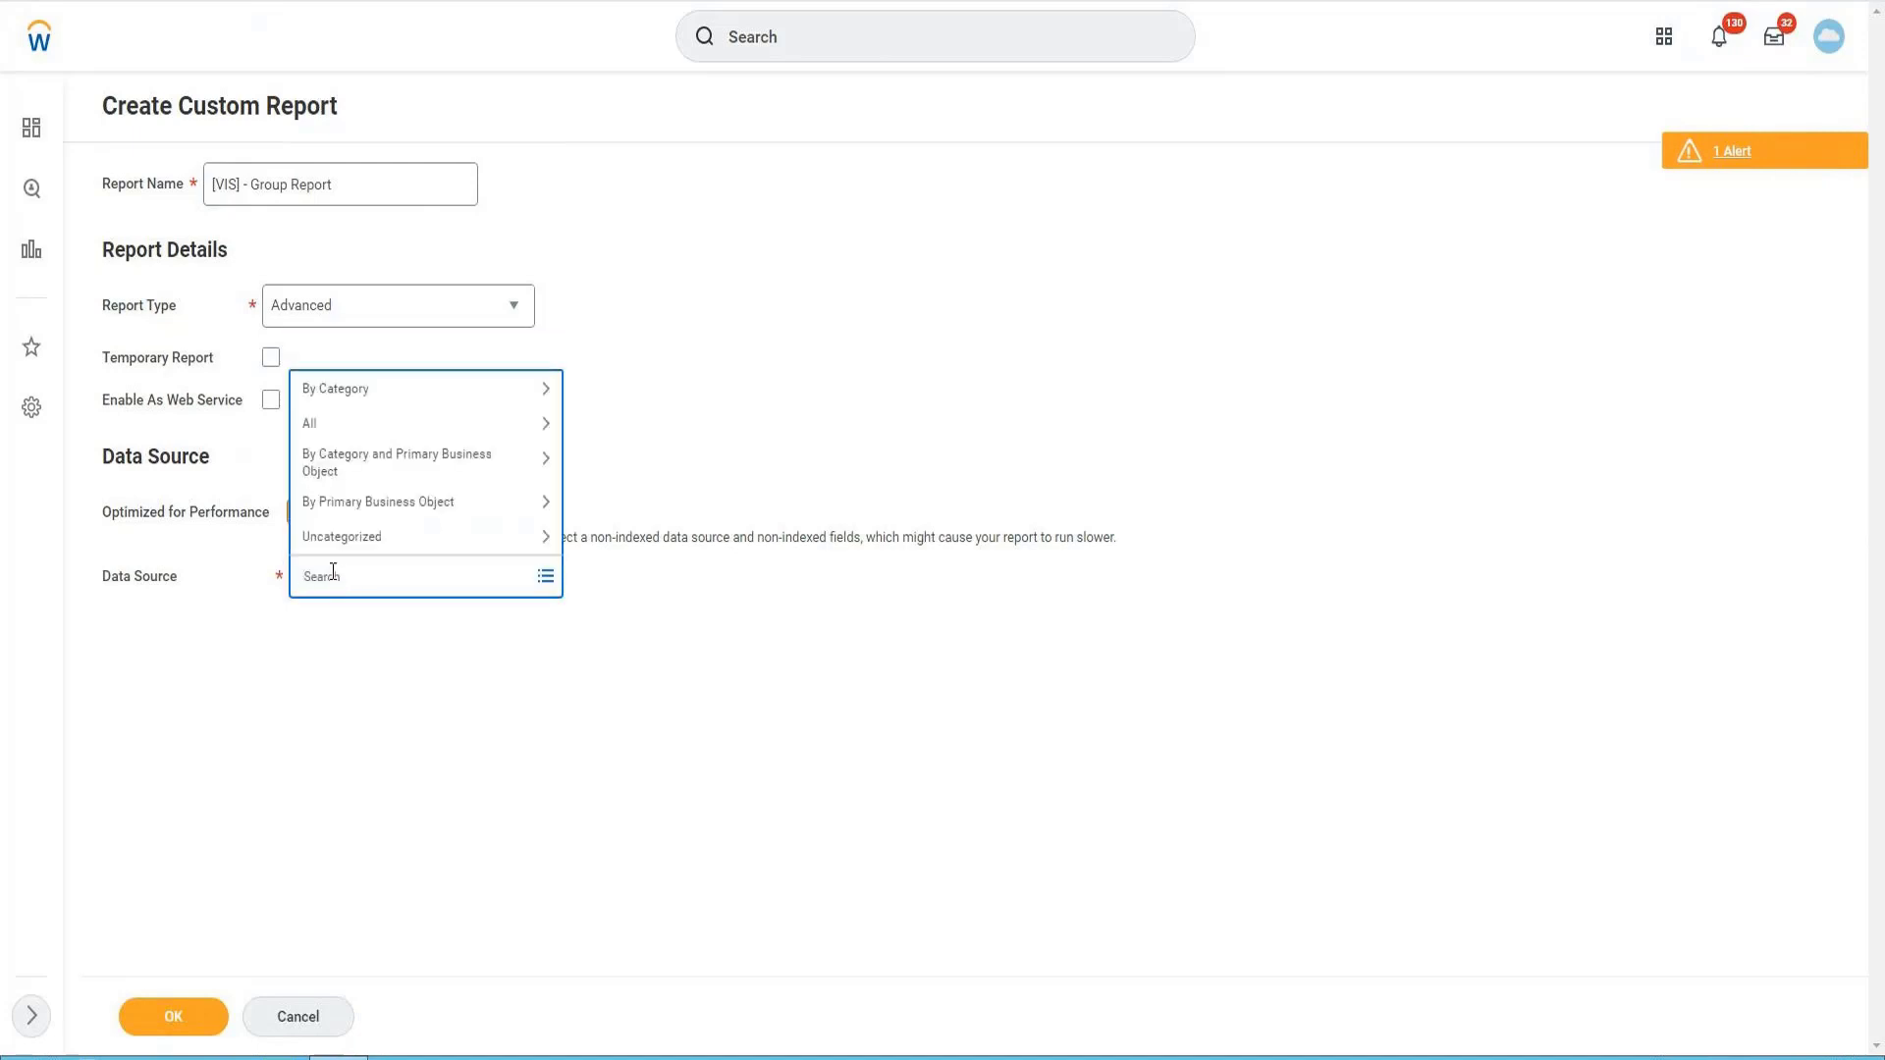
type("xp")
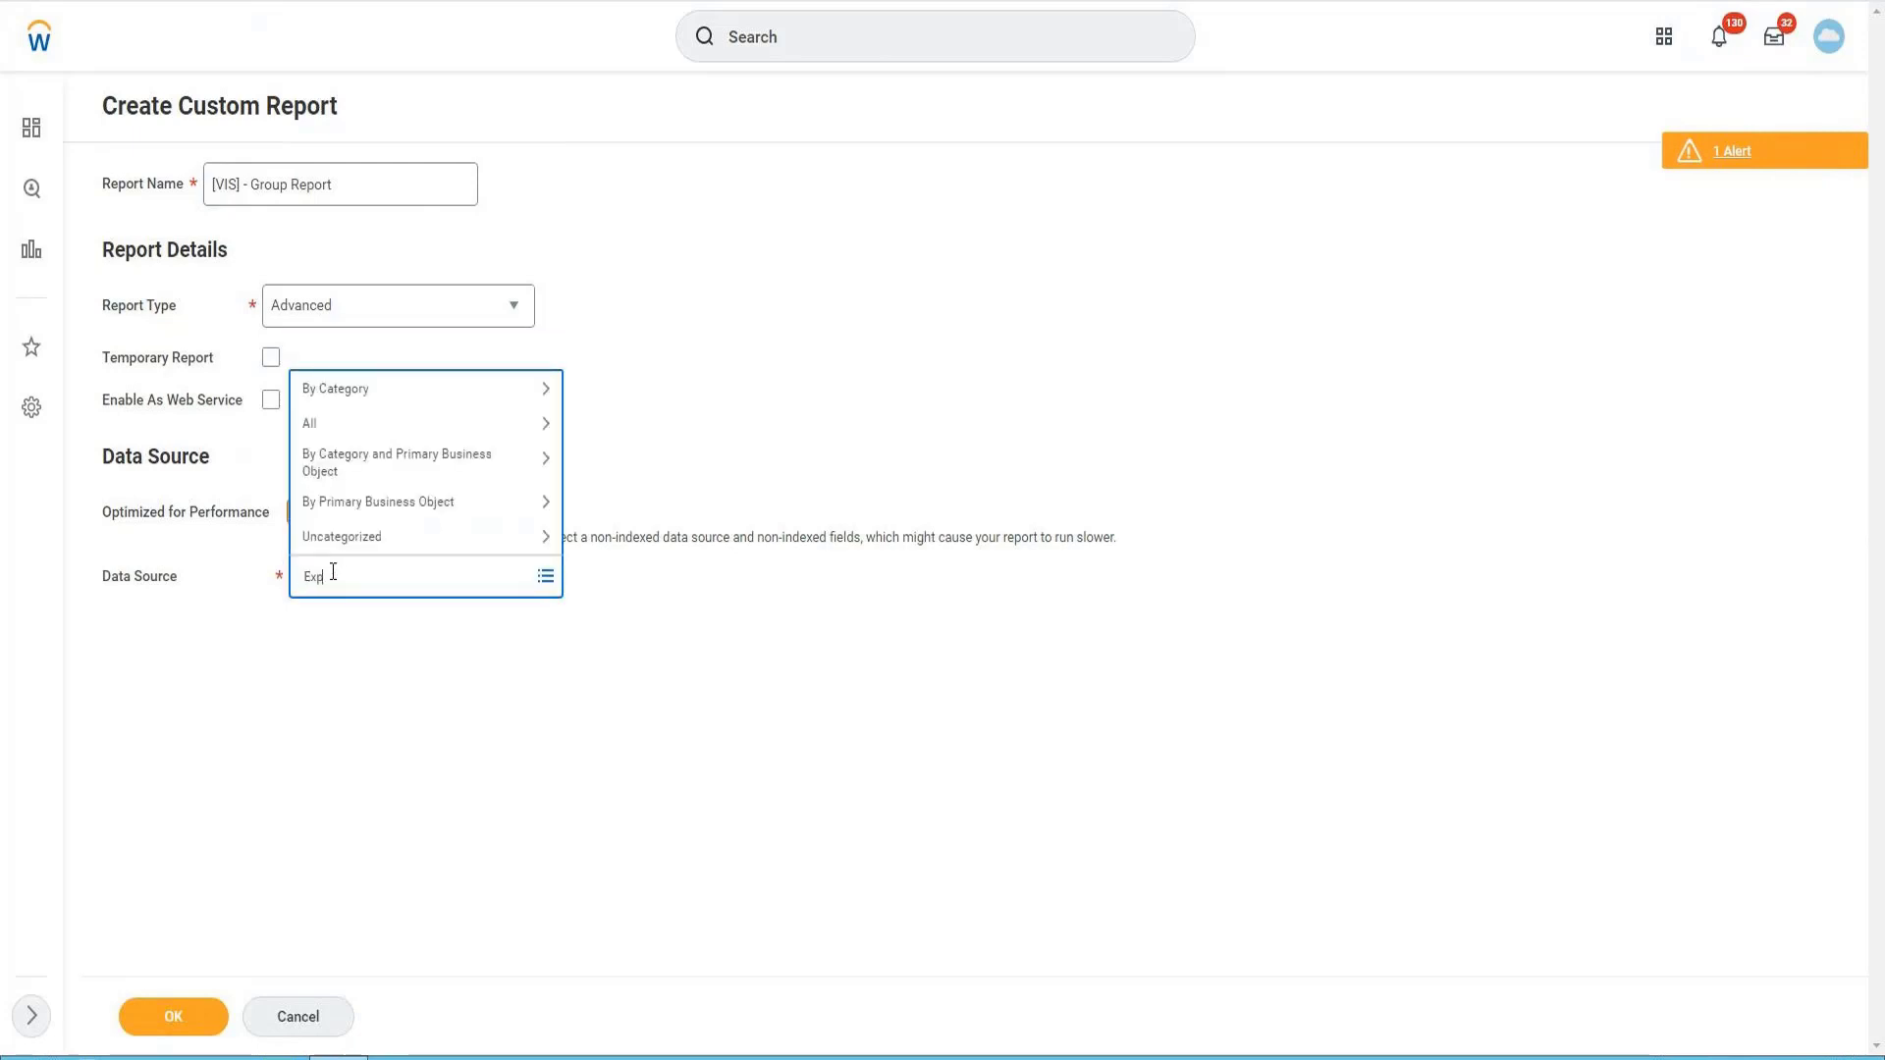
type("ense Report")
key("Return")
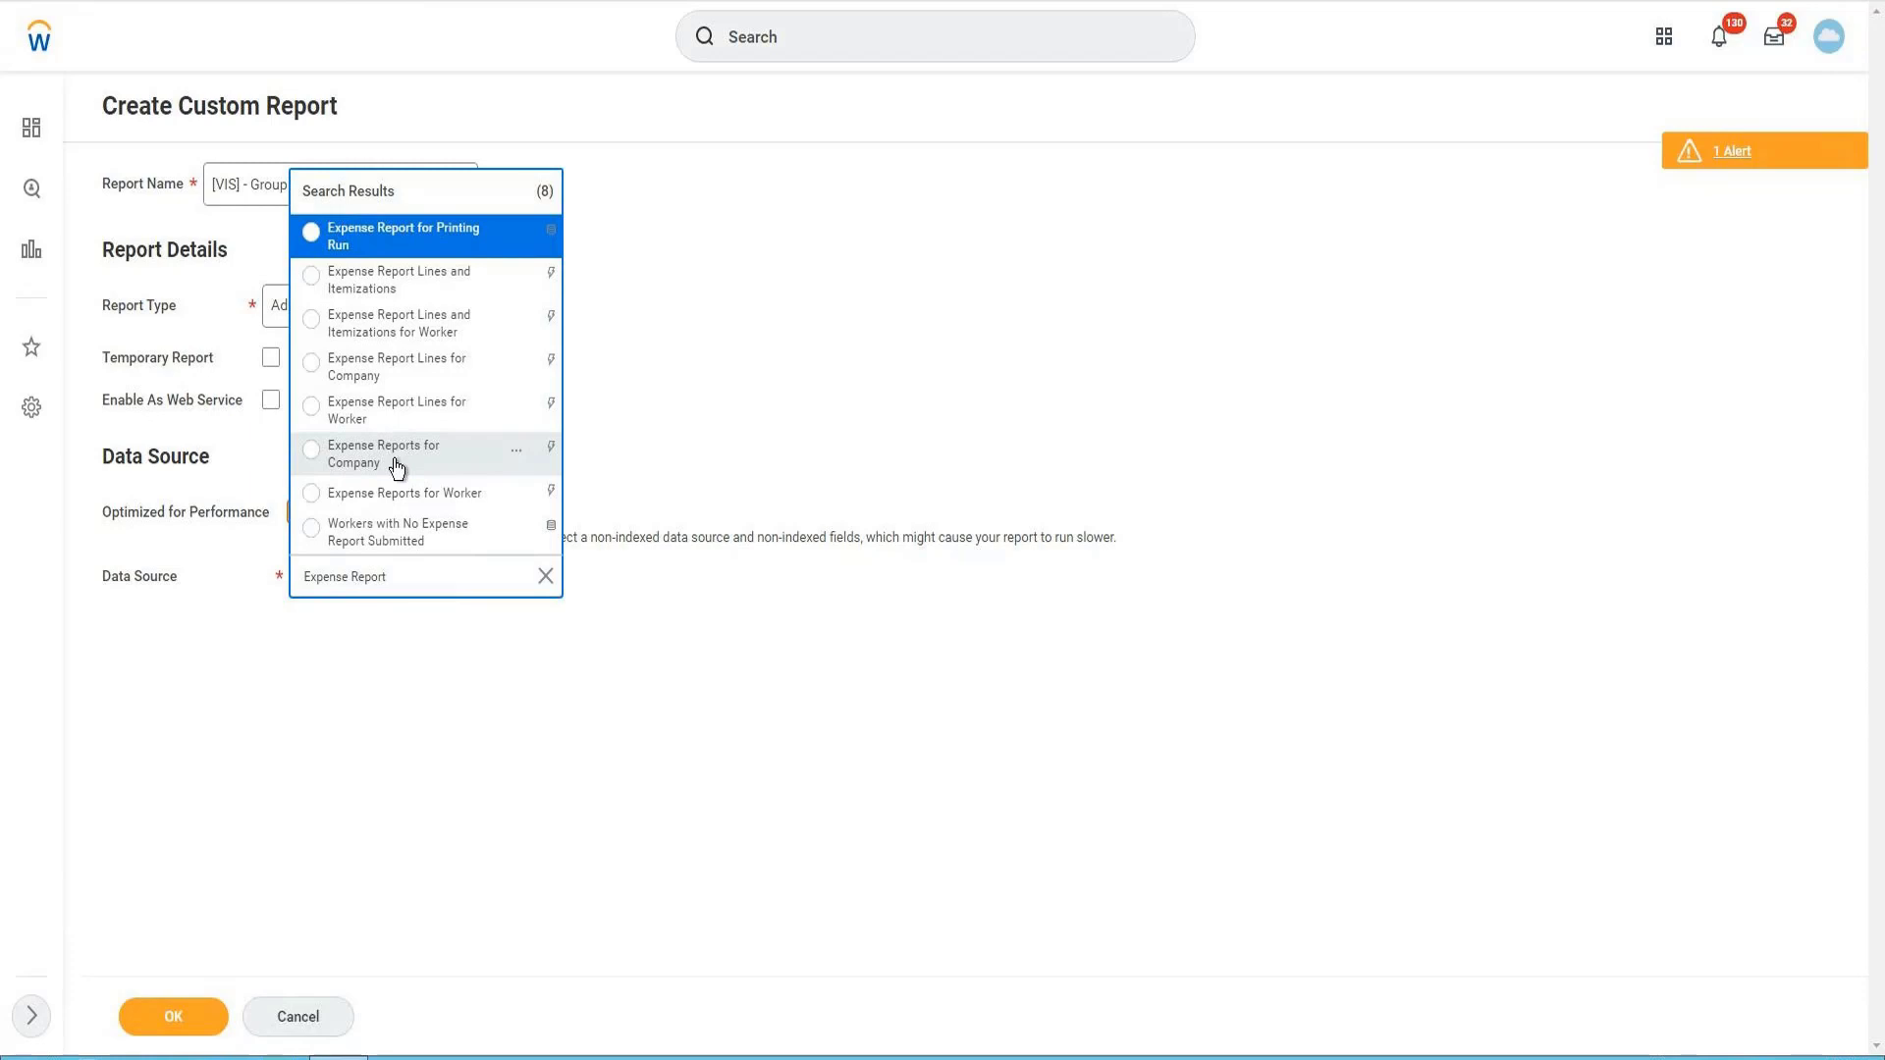
left_click(392, 388)
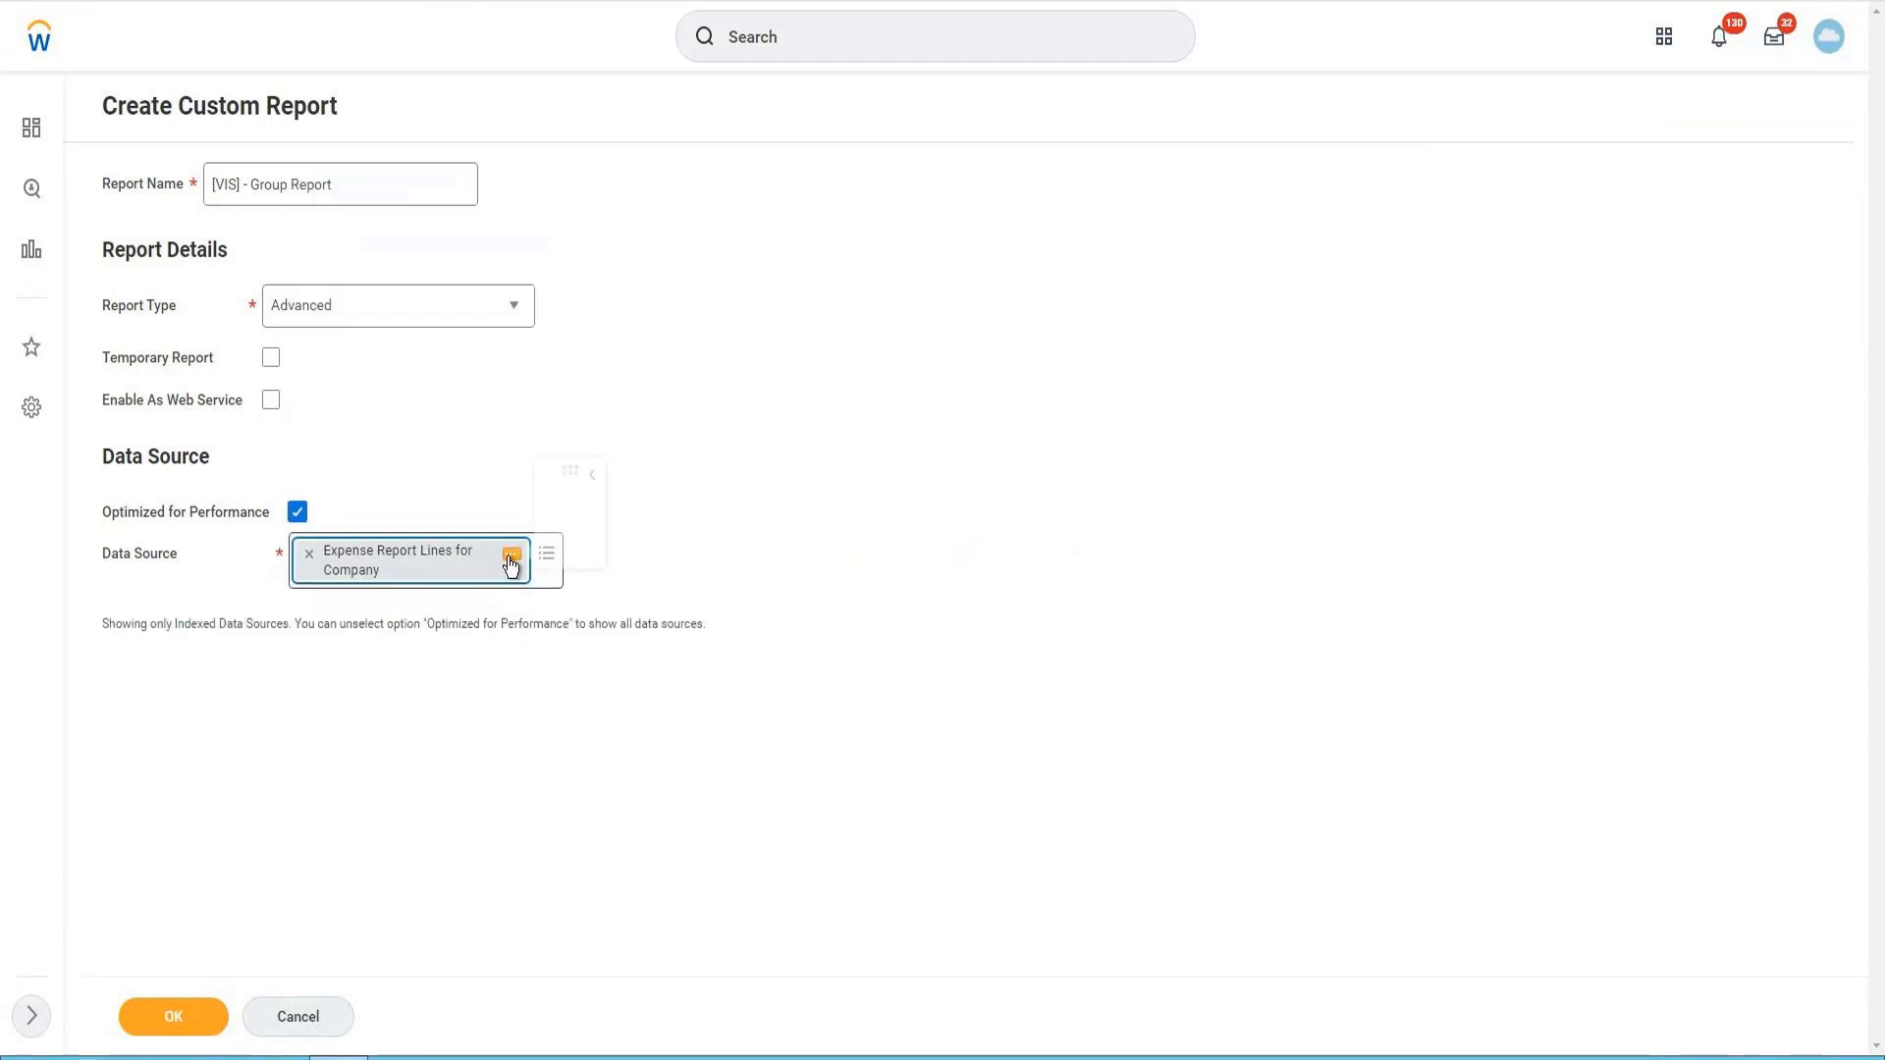
left_click(510, 562)
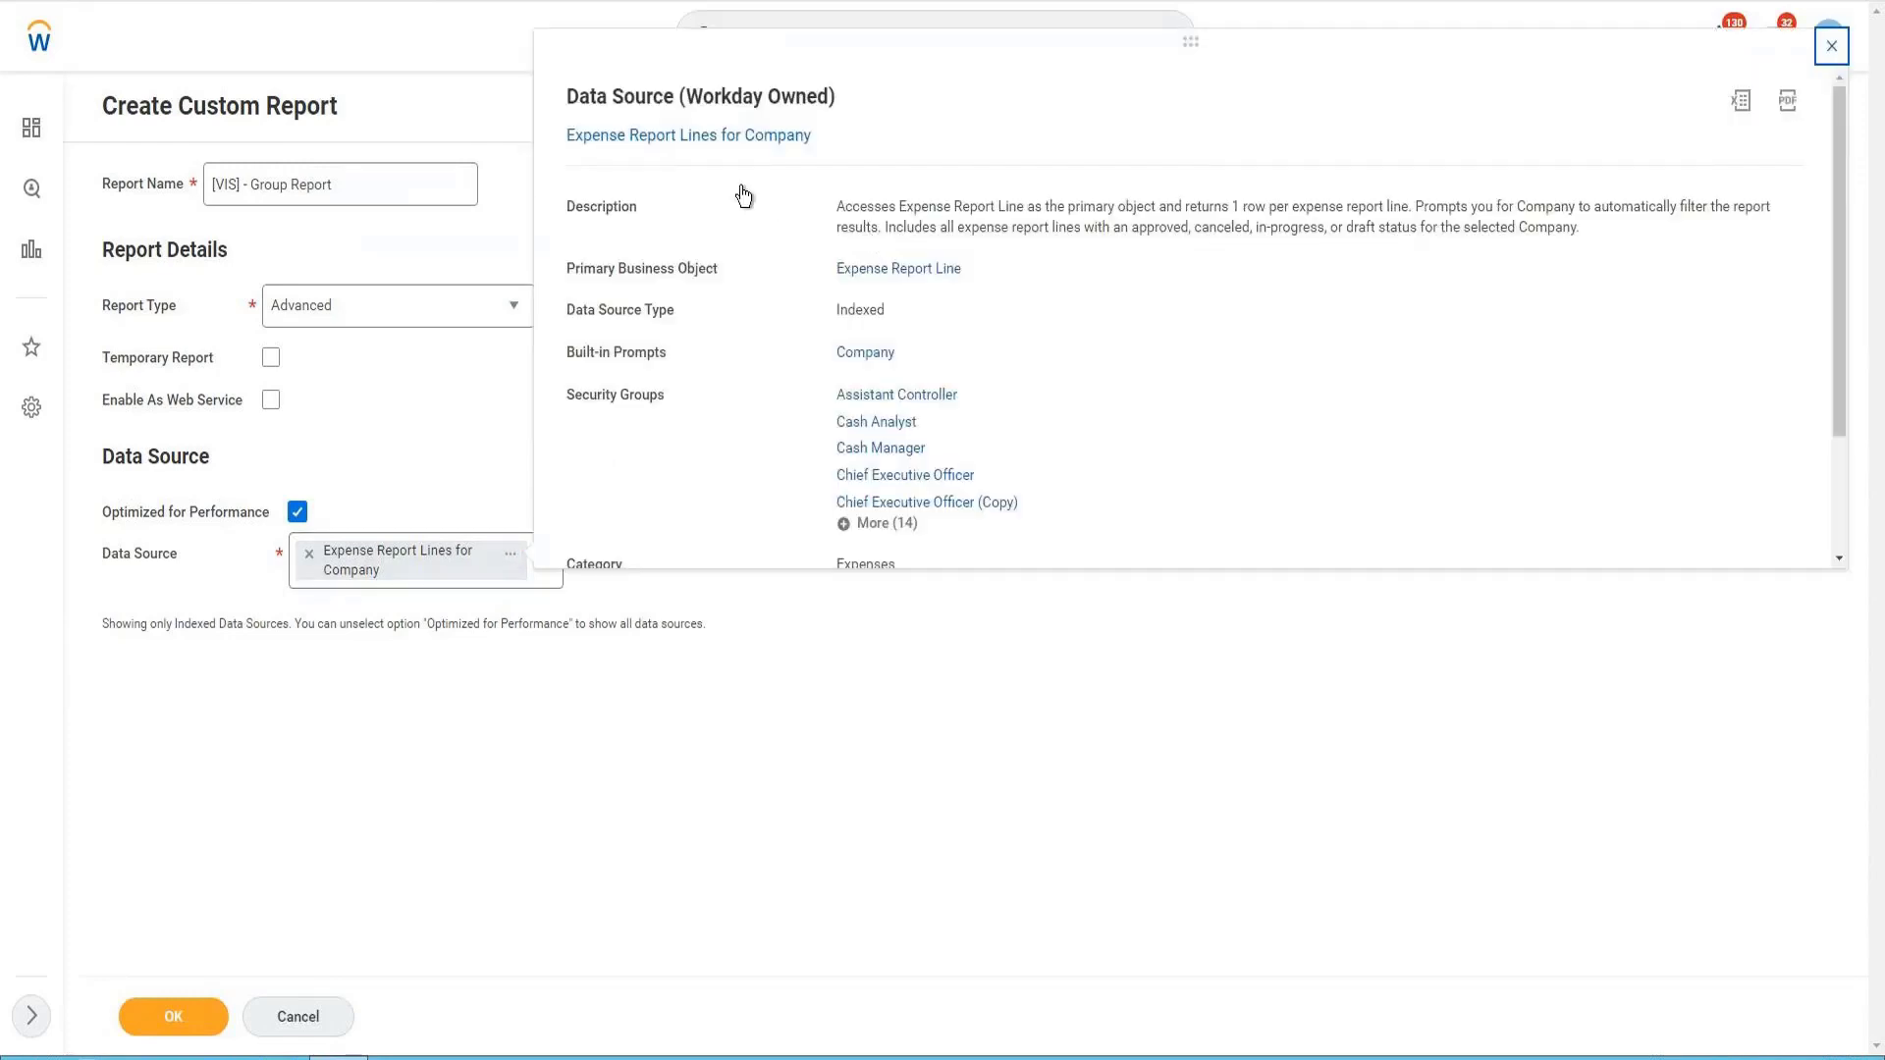
left_click_drag(882, 207, 1402, 209)
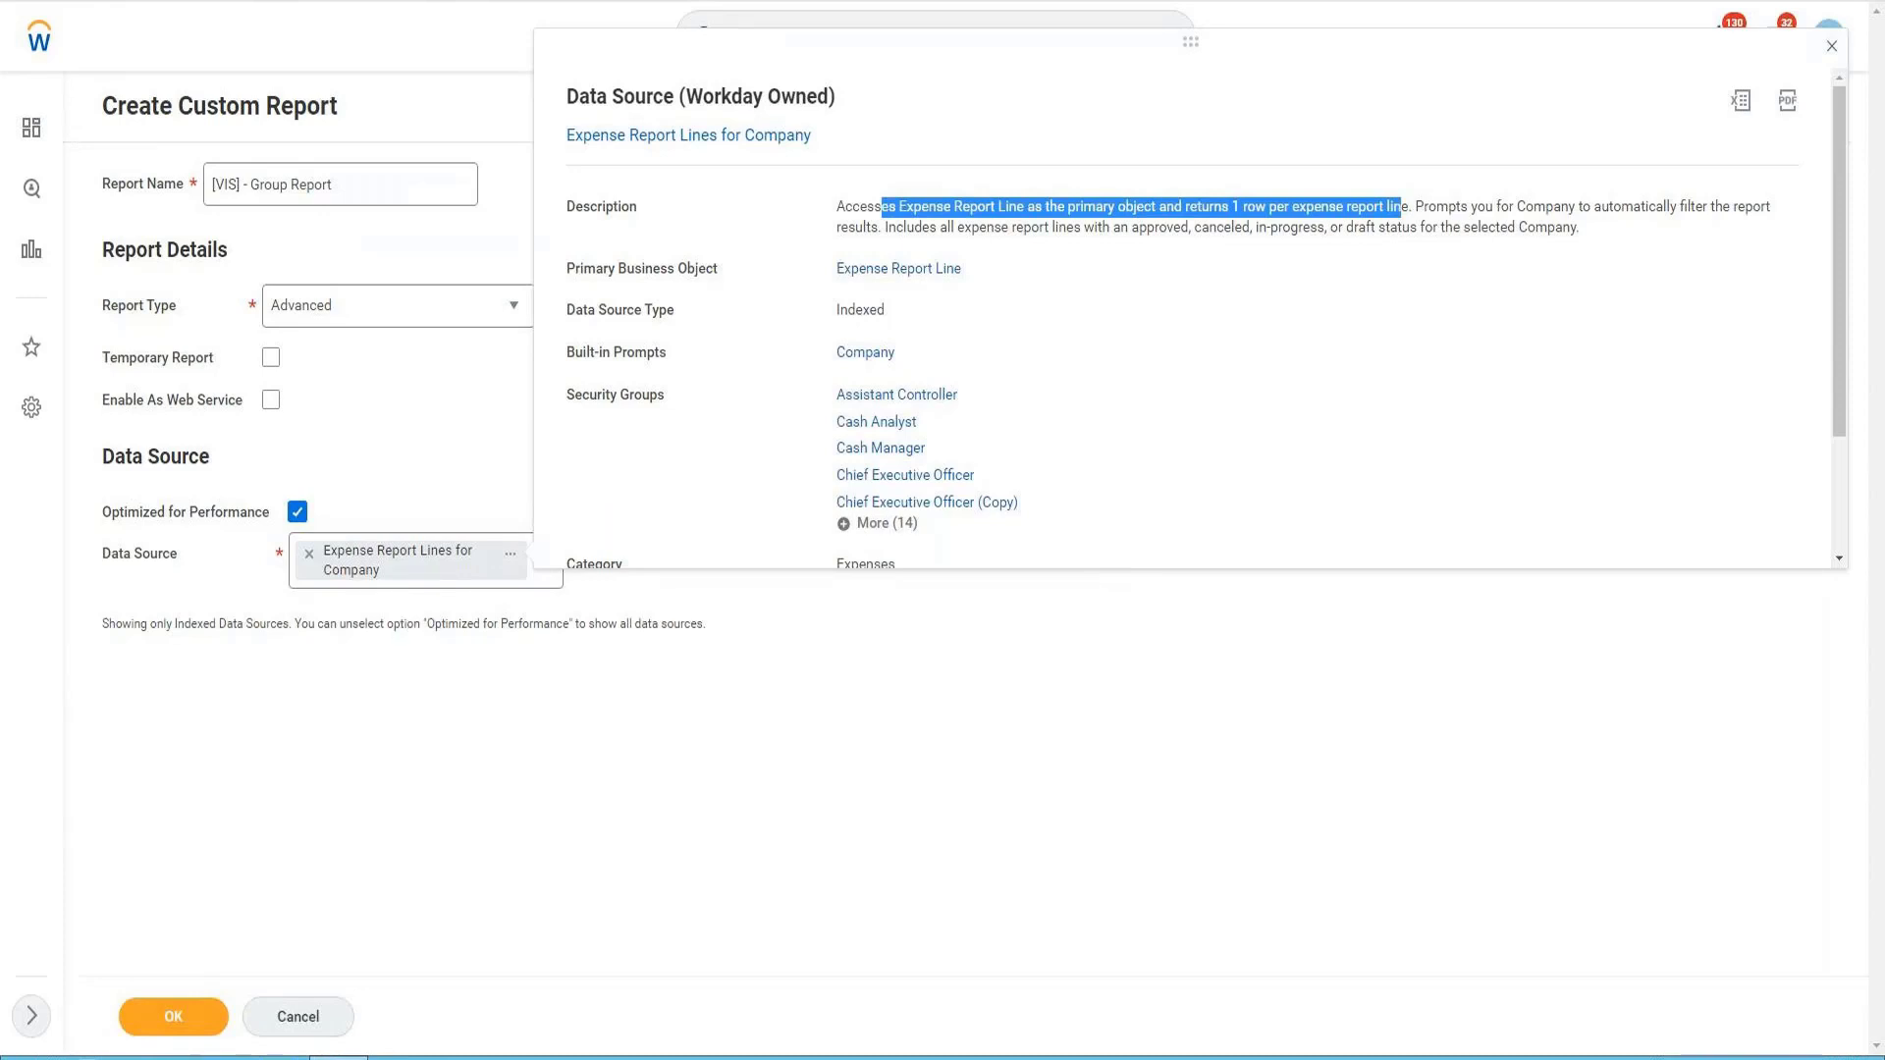
left_click(285, 644)
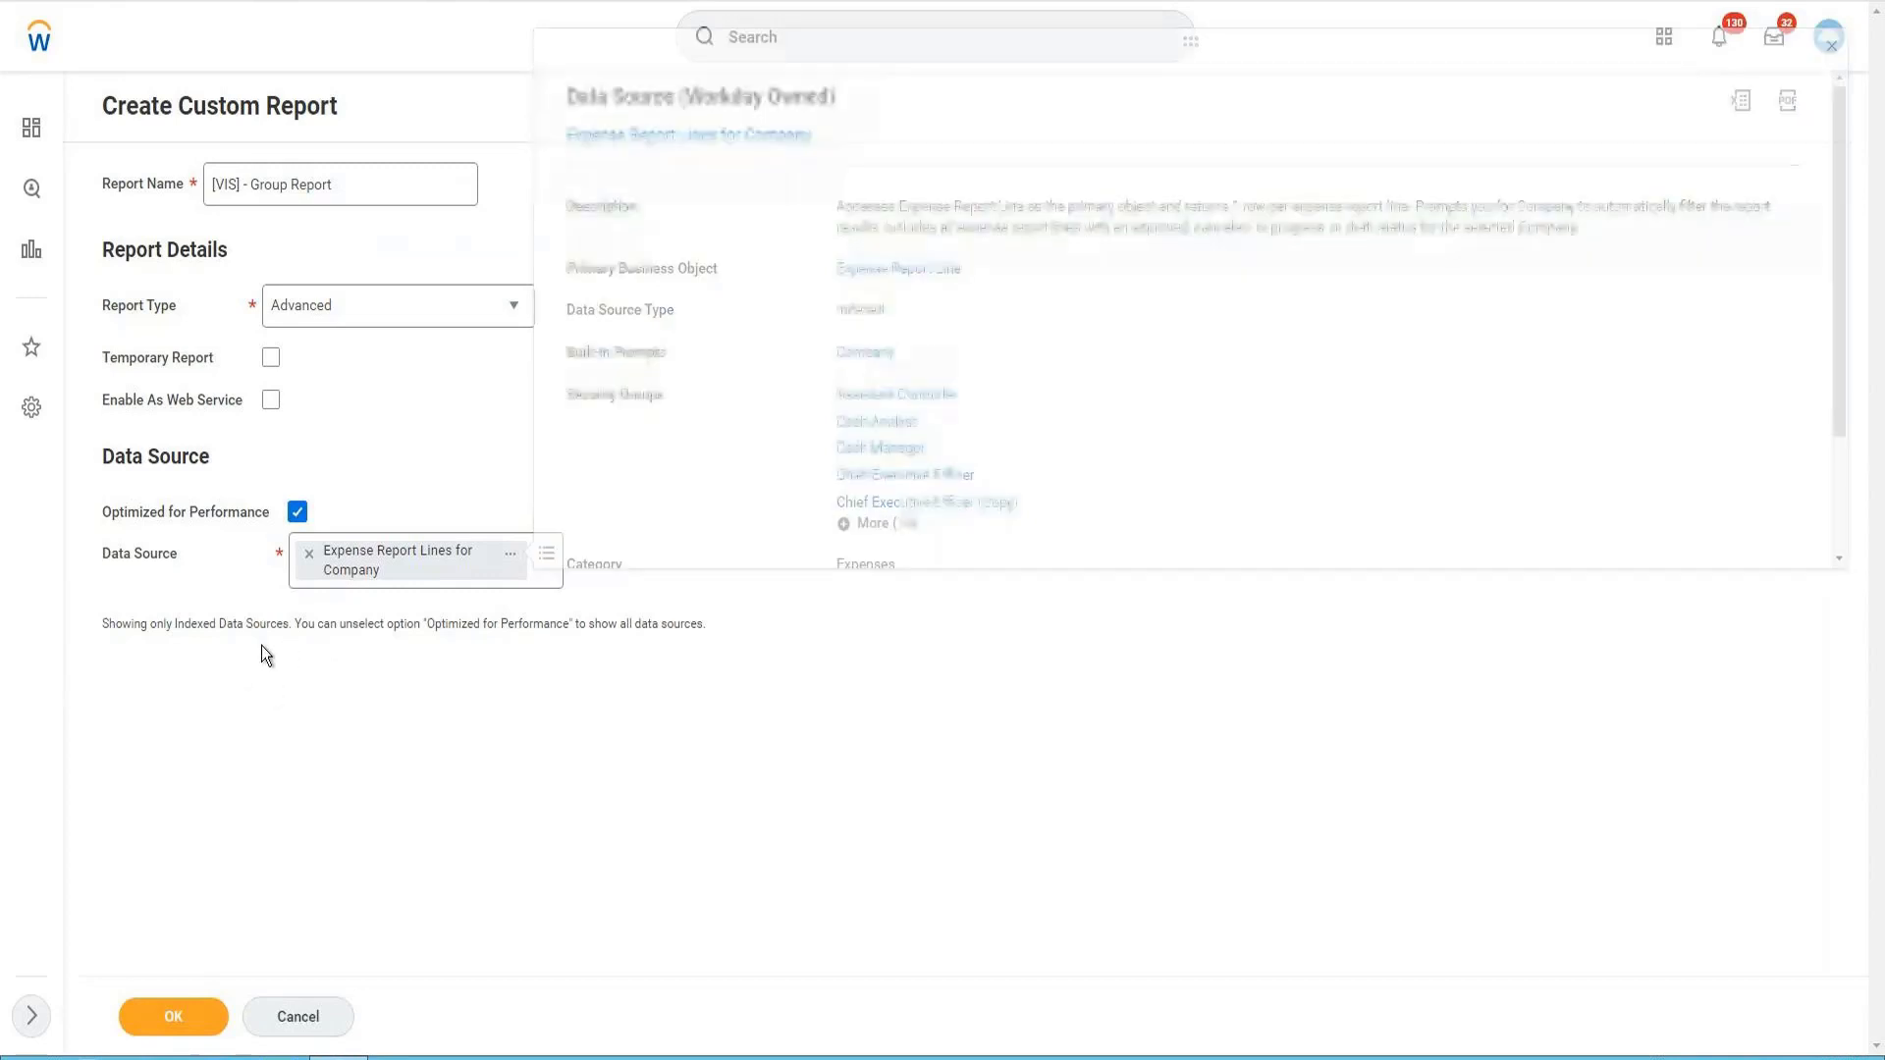
- Clear Optimized for Performance, reselect Expense Report Lines for Company as the data source with the Direct Expense Report Lines Filter, and create the report
left_click(309, 553)
left_click(297, 511)
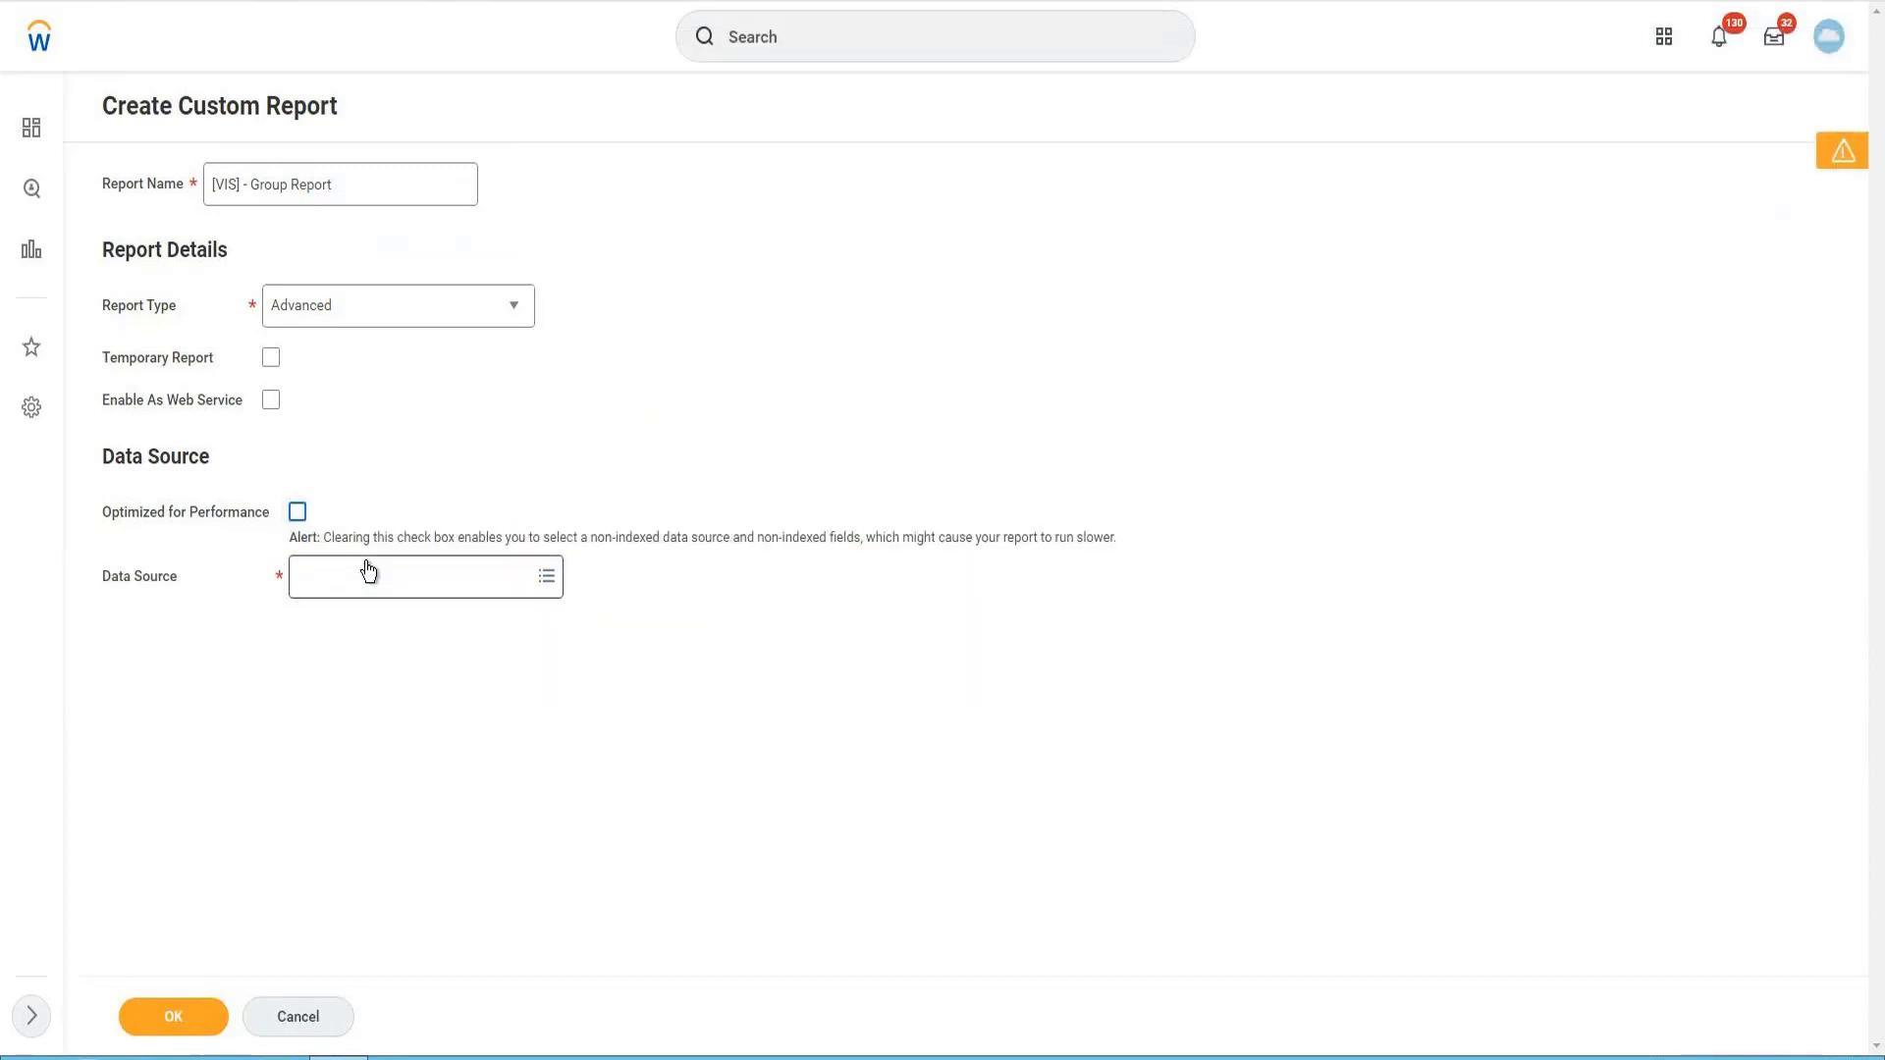
left_click(368, 572)
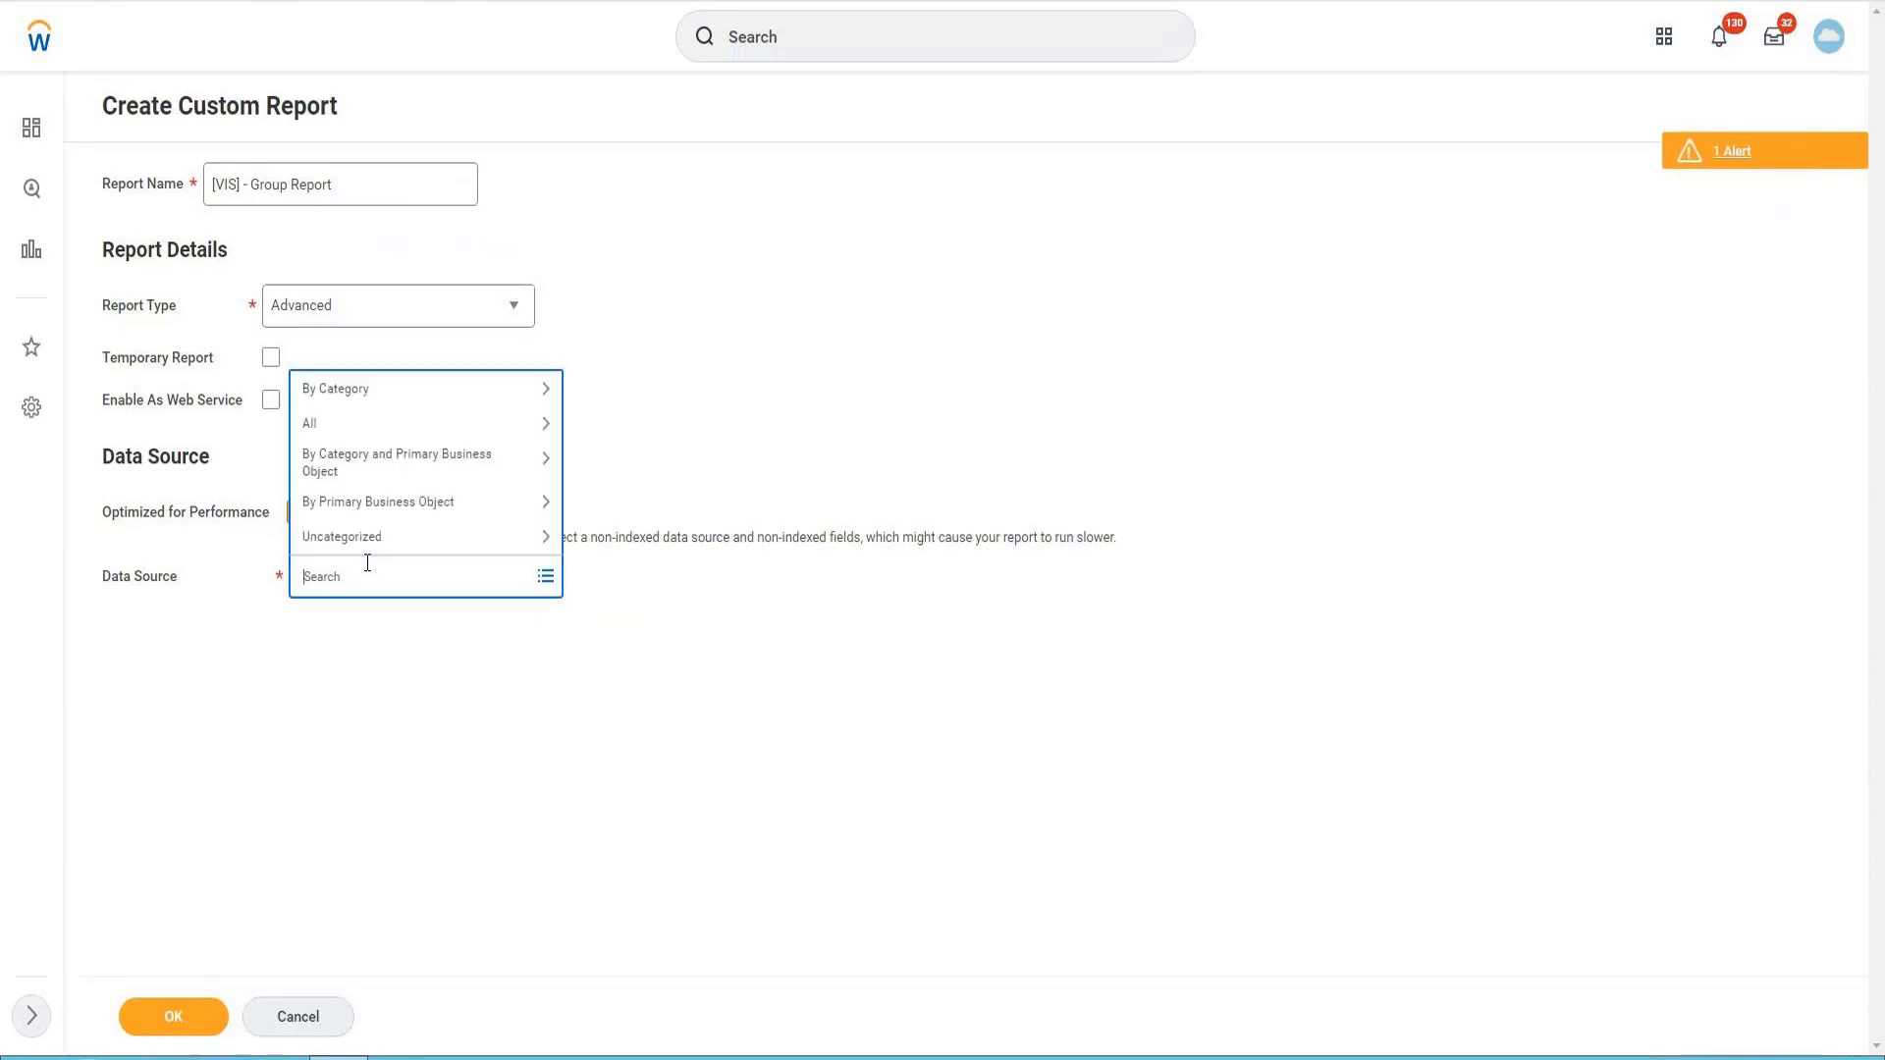
type("exe")
type("en")
type("se")
type(" report")
key("Return")
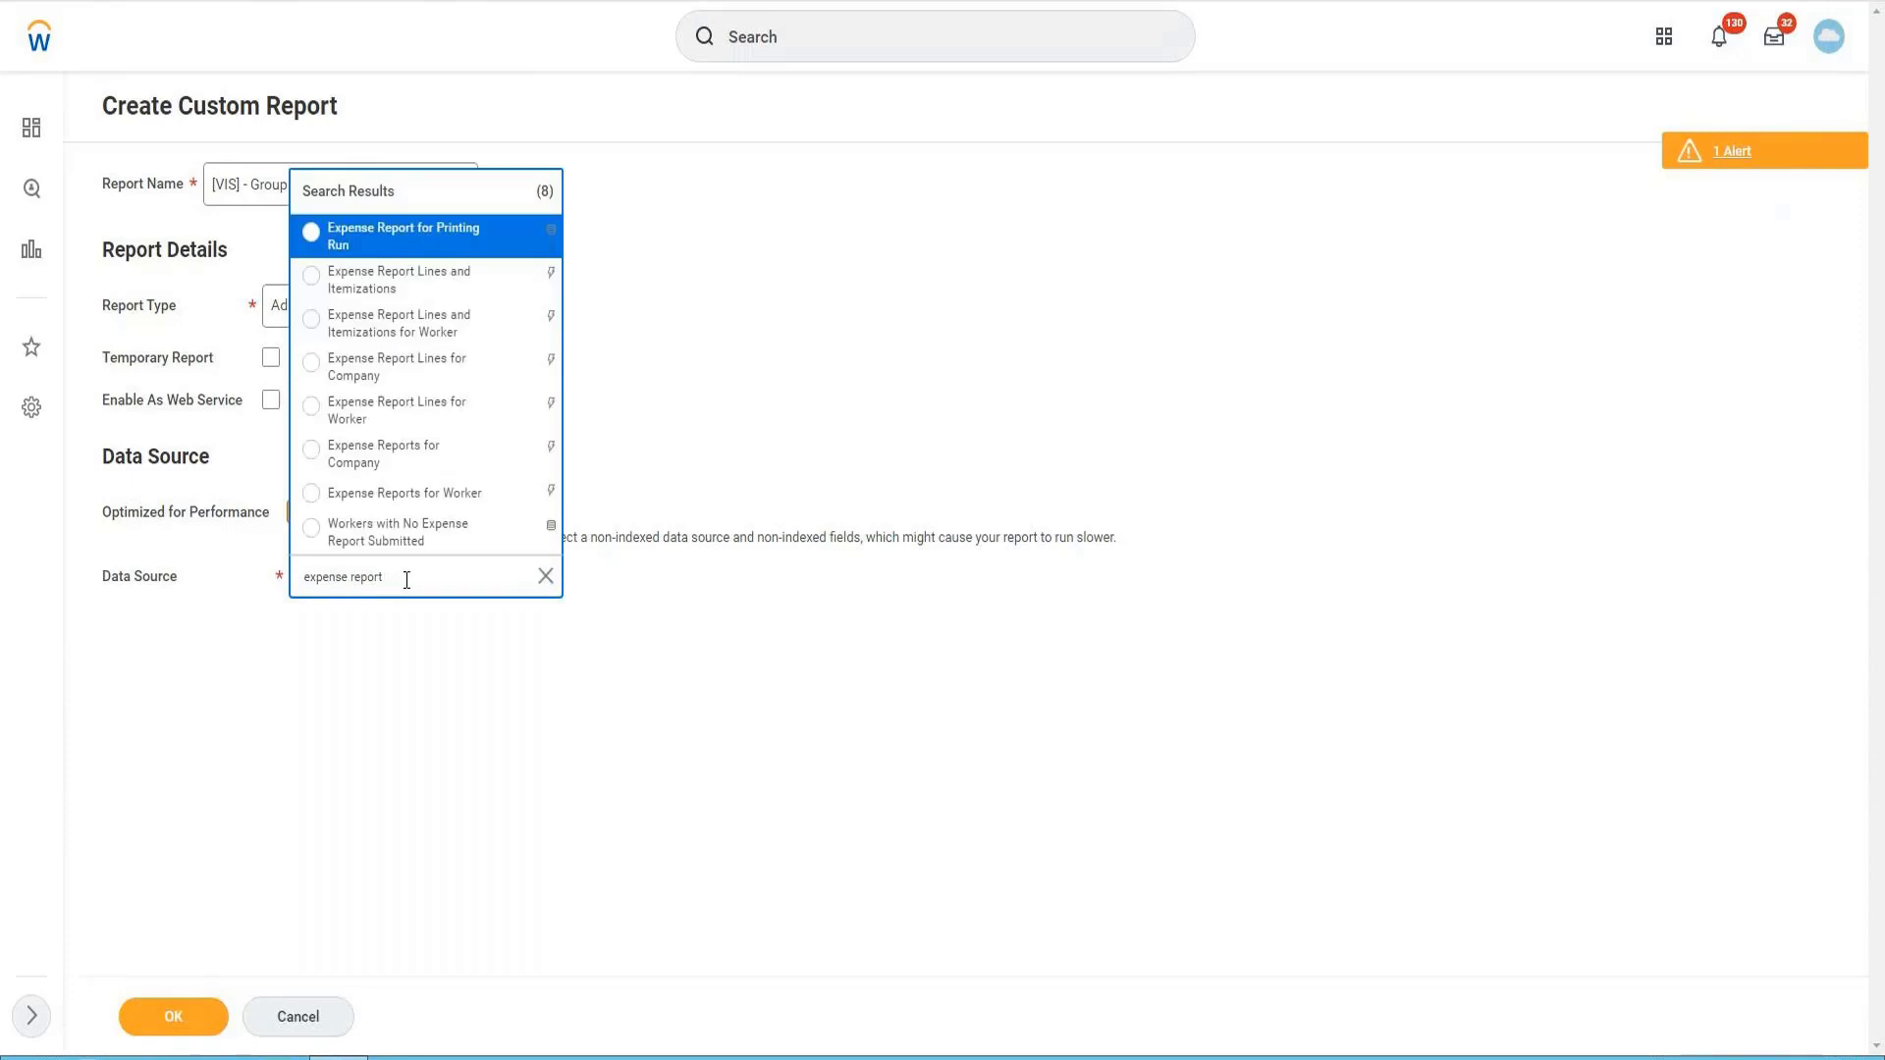
type("line")
key("Return")
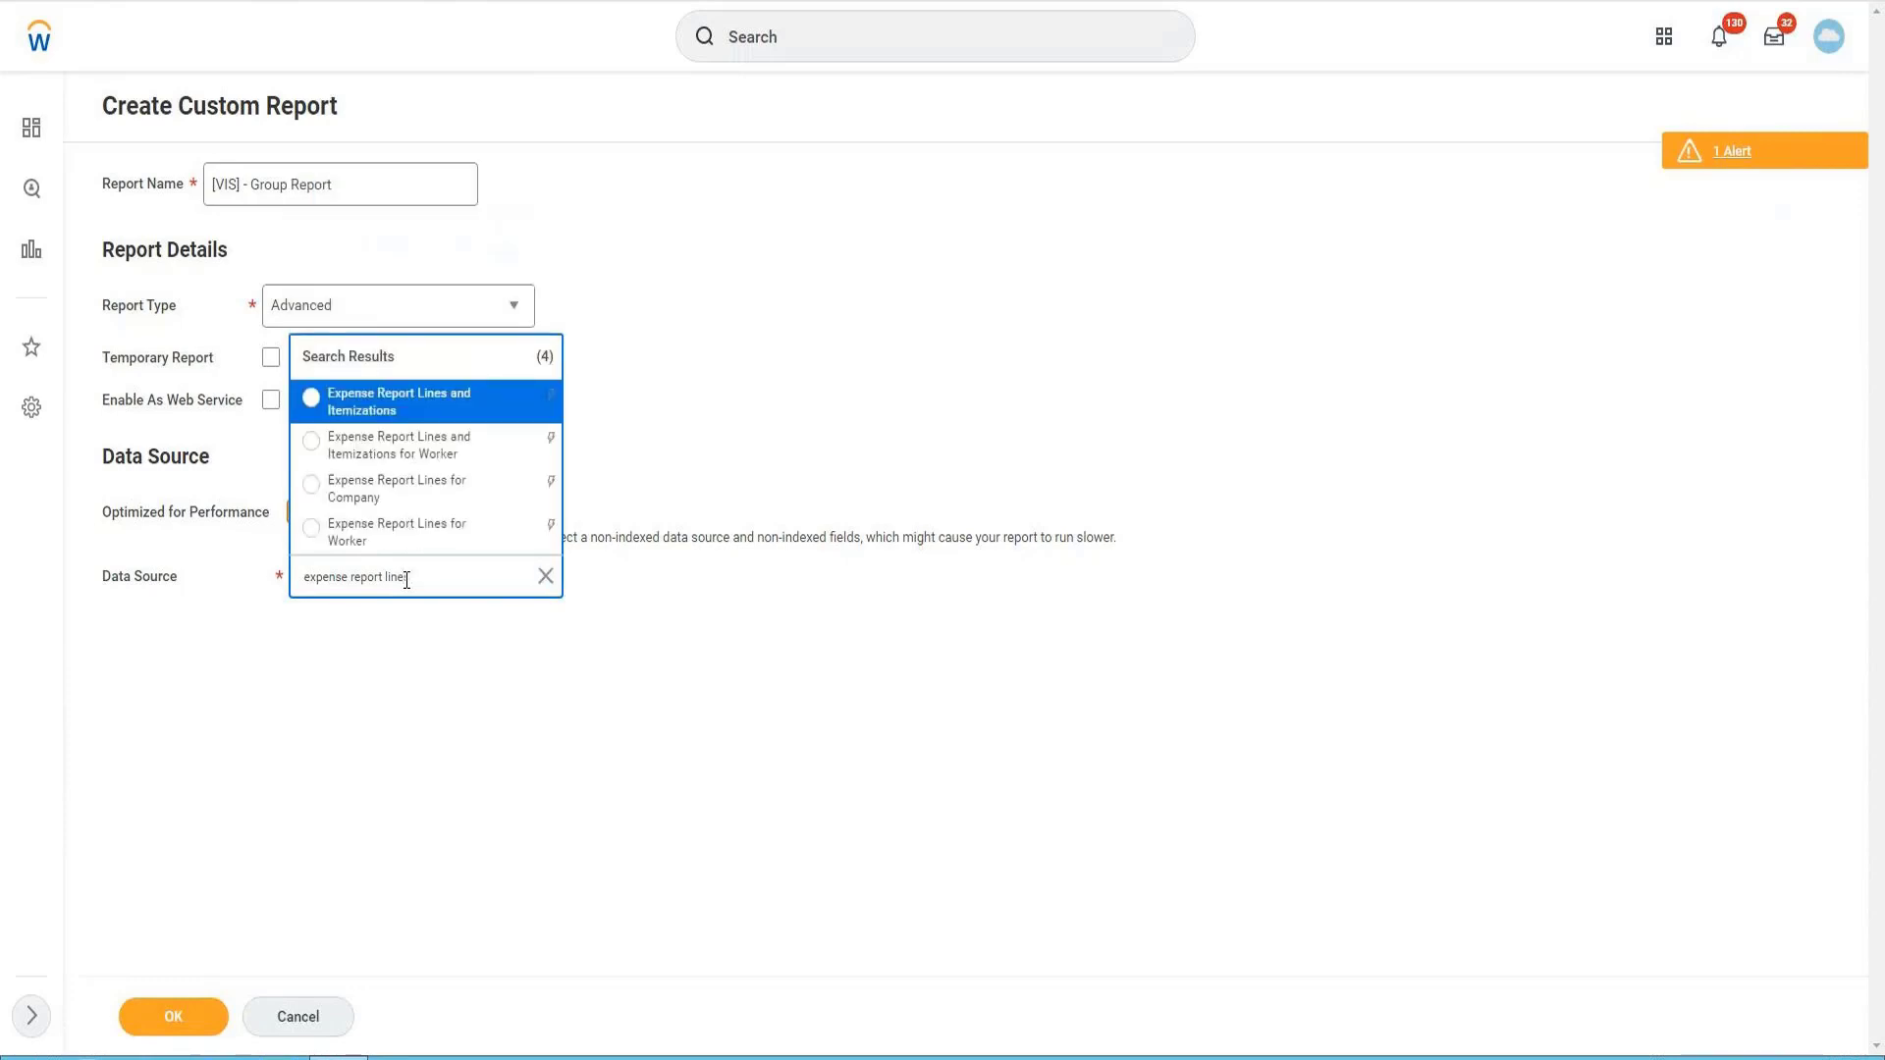
left_click(426, 501)
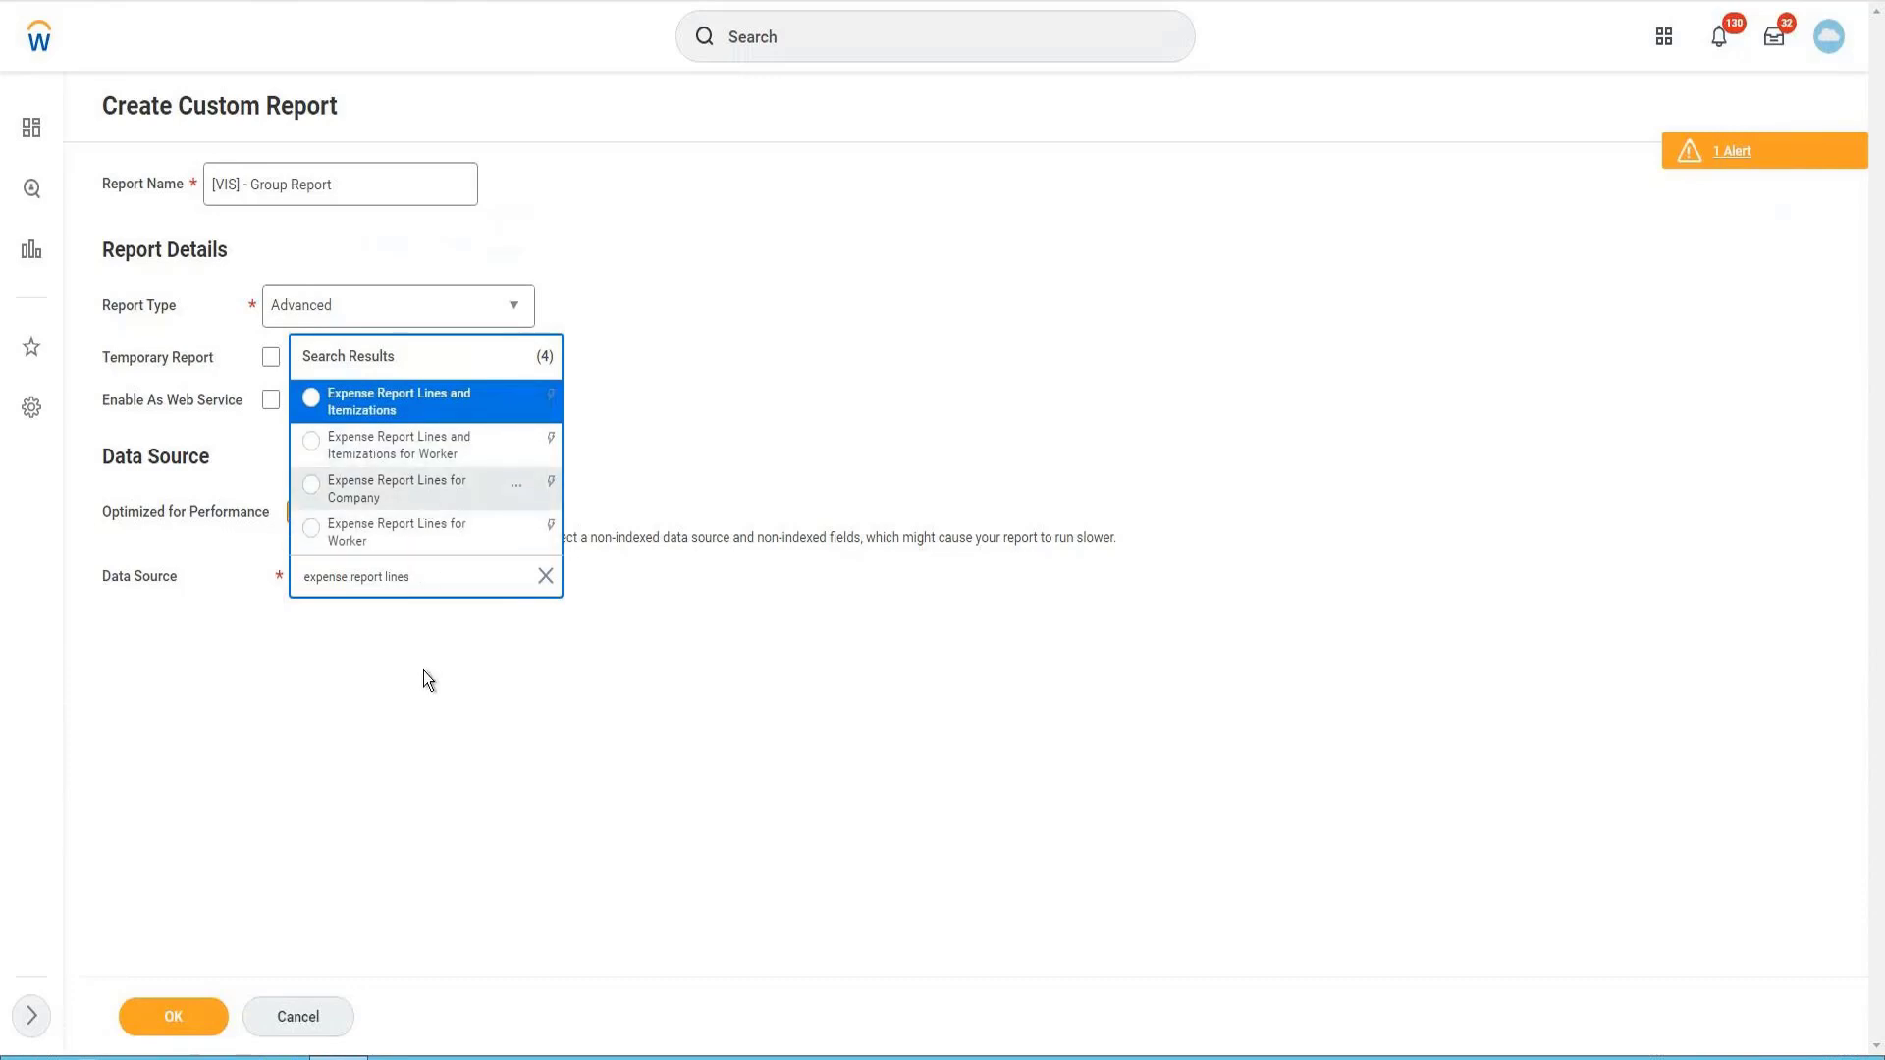
left_click(180, 1014)
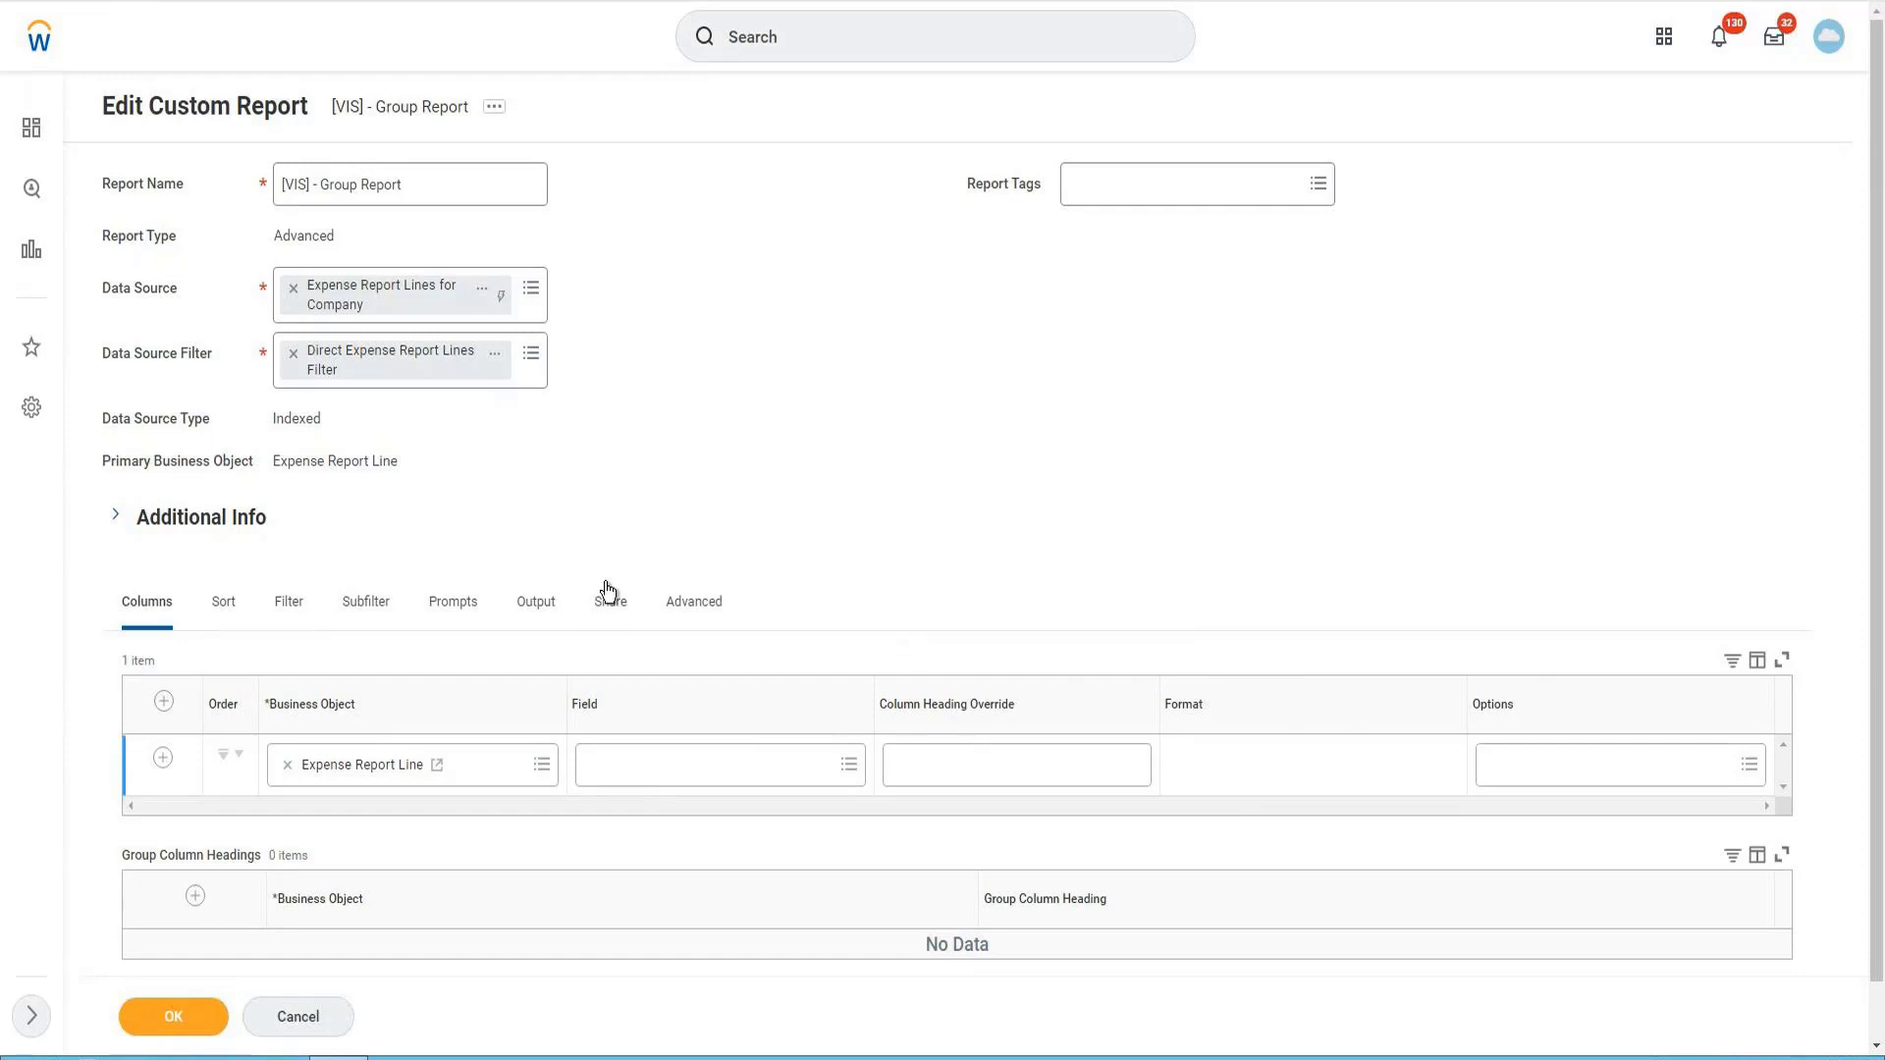
- Set the first report column's field to Group Name and add a second column row
left_click(724, 780)
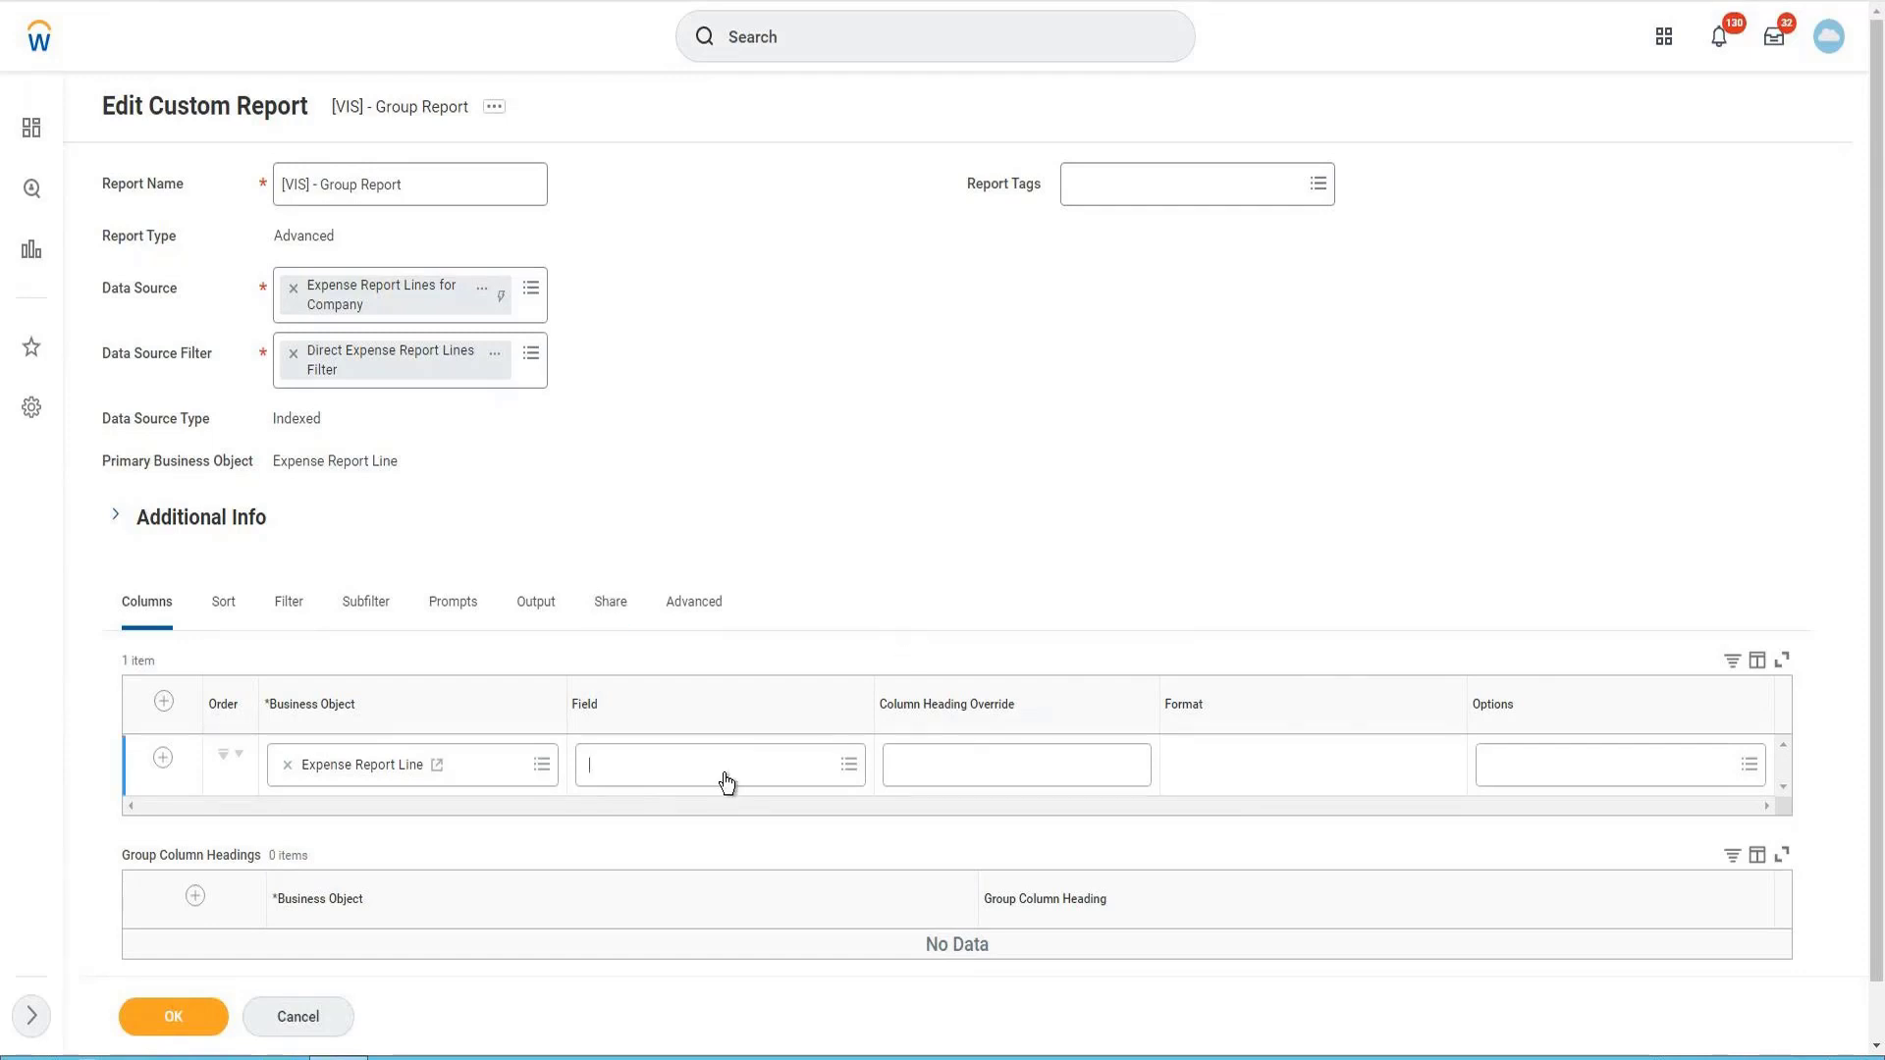
type("G")
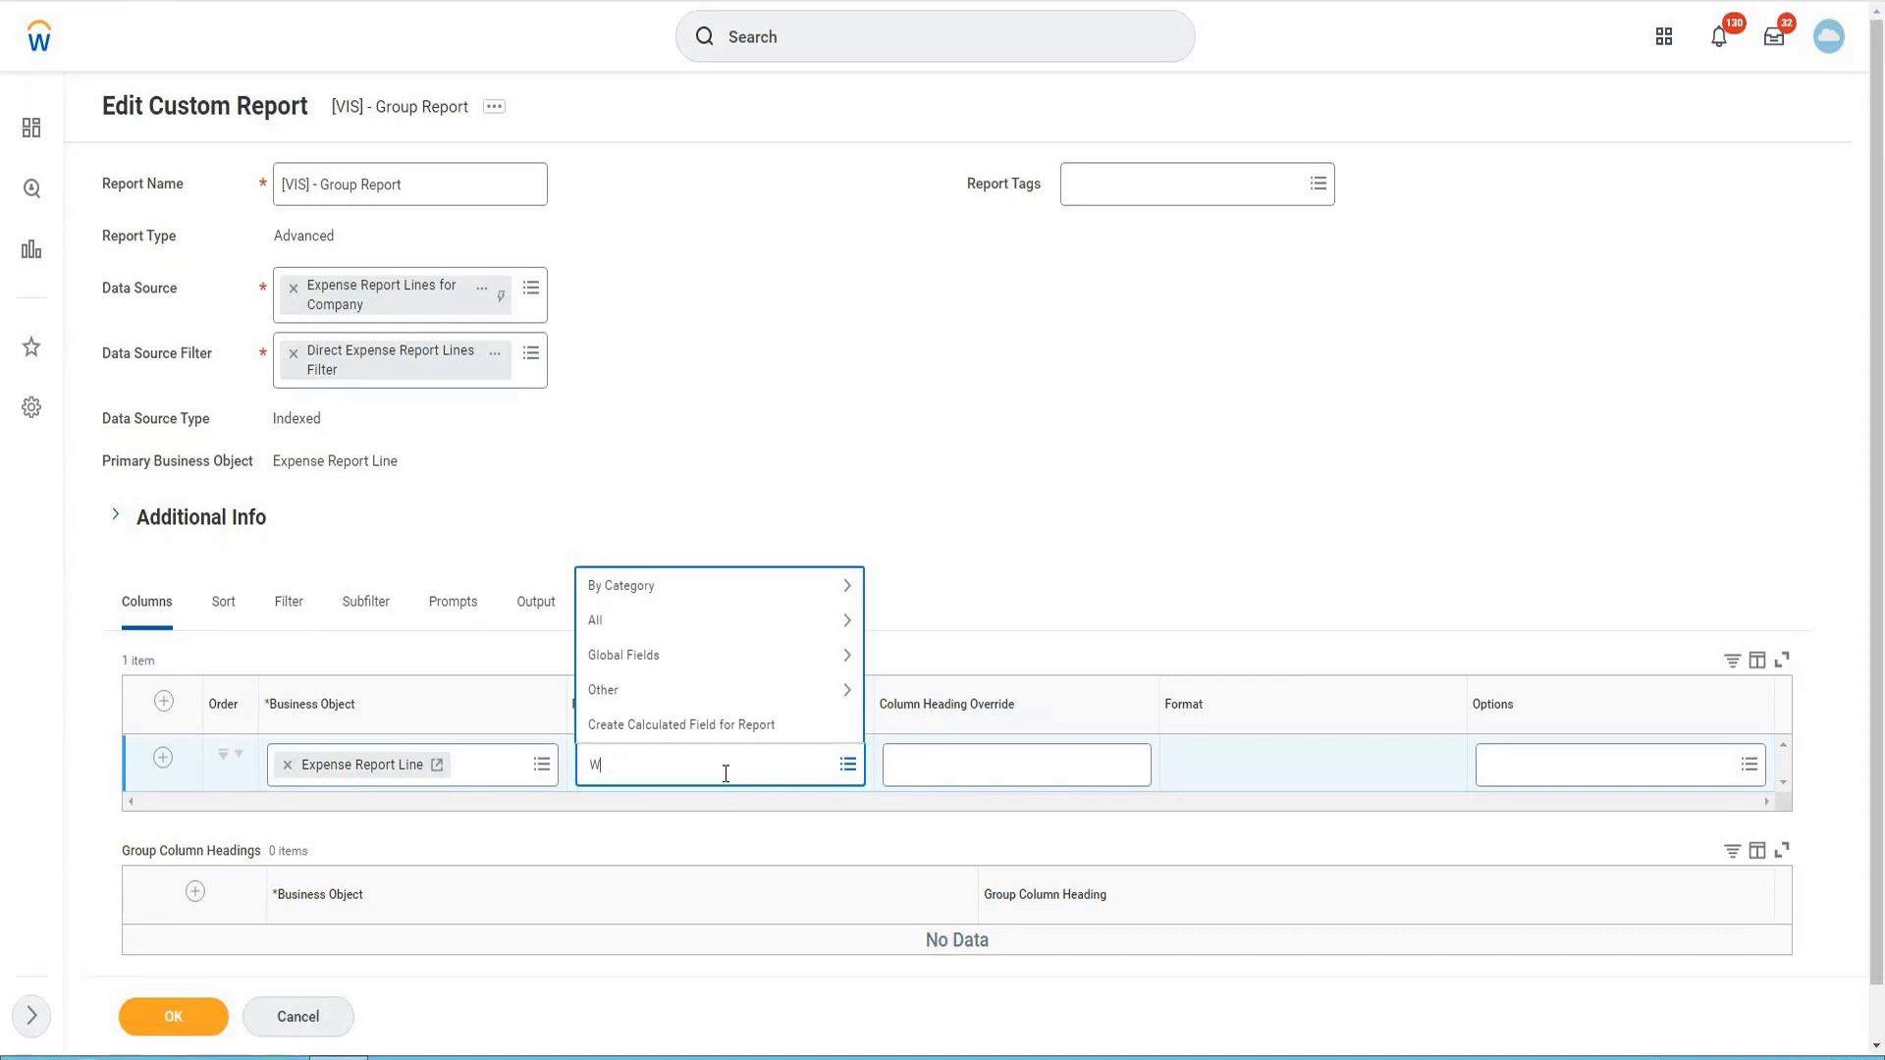
key("BackSpace")
type("Group Name")
key("Return")
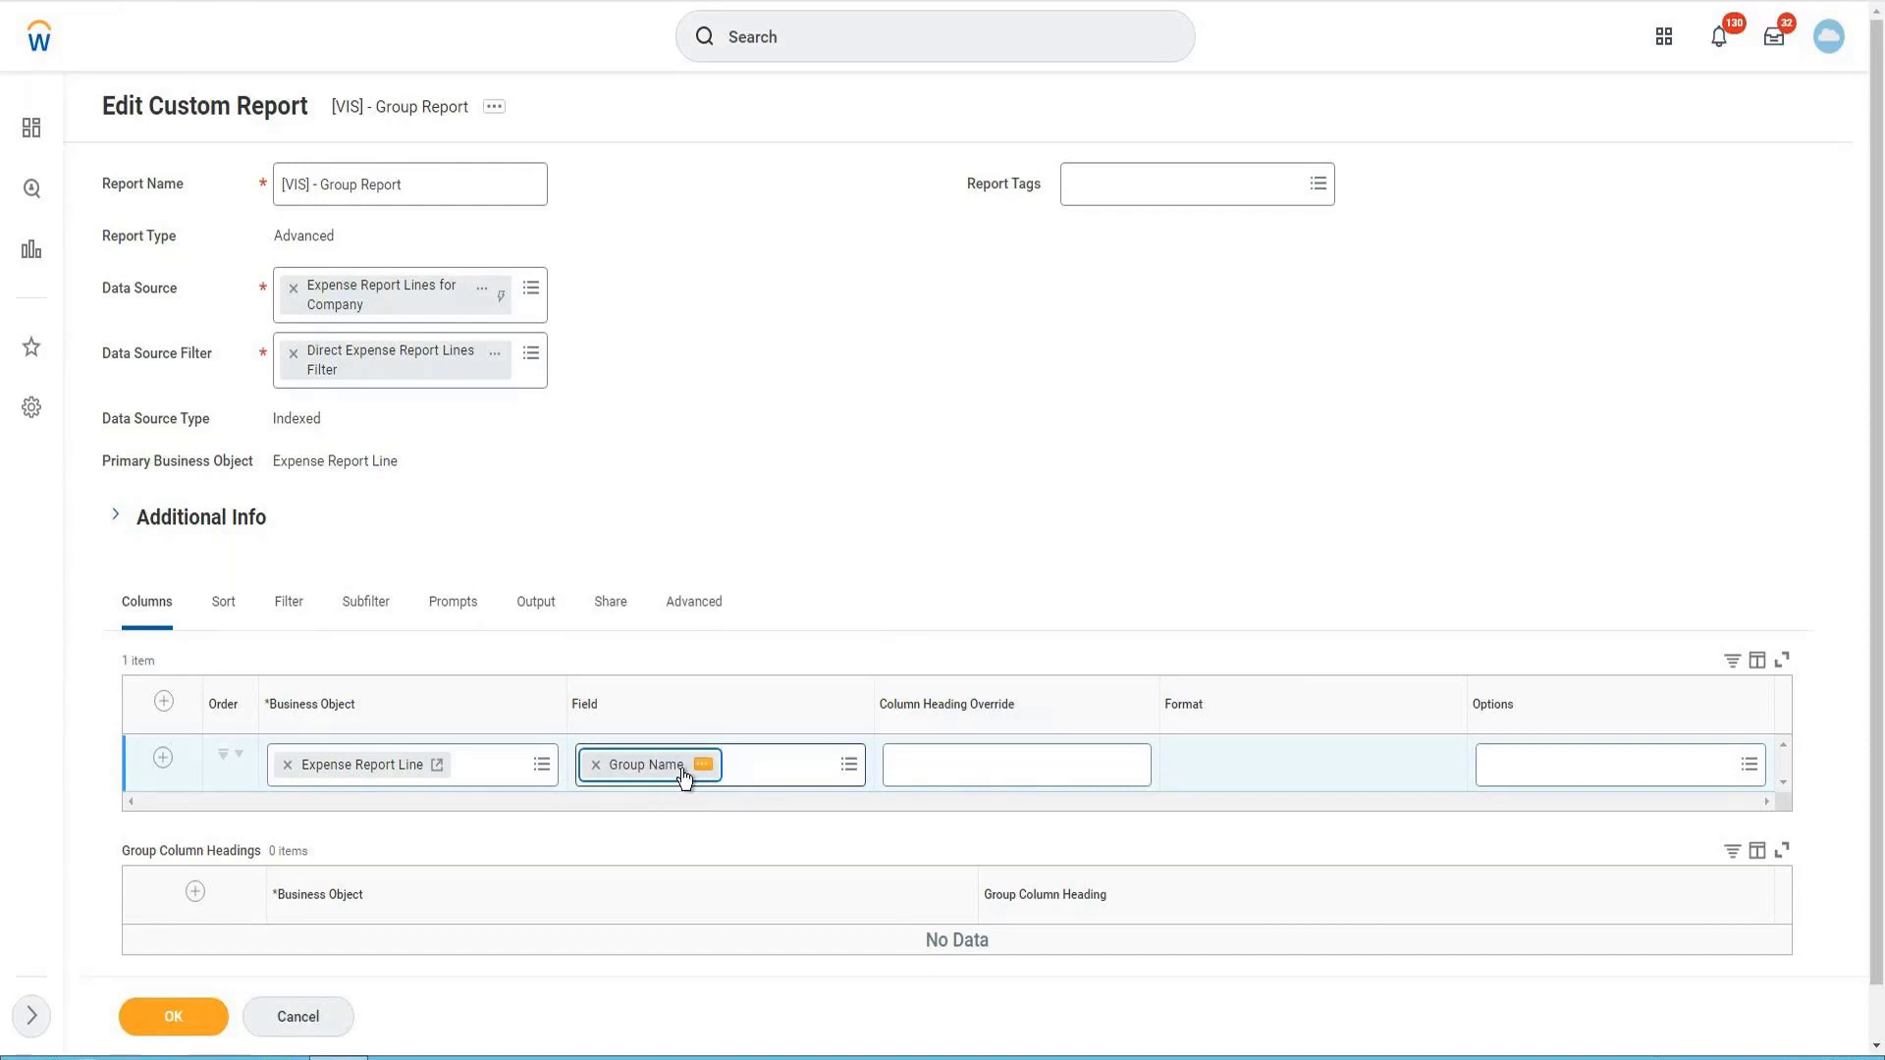
left_click(163, 762)
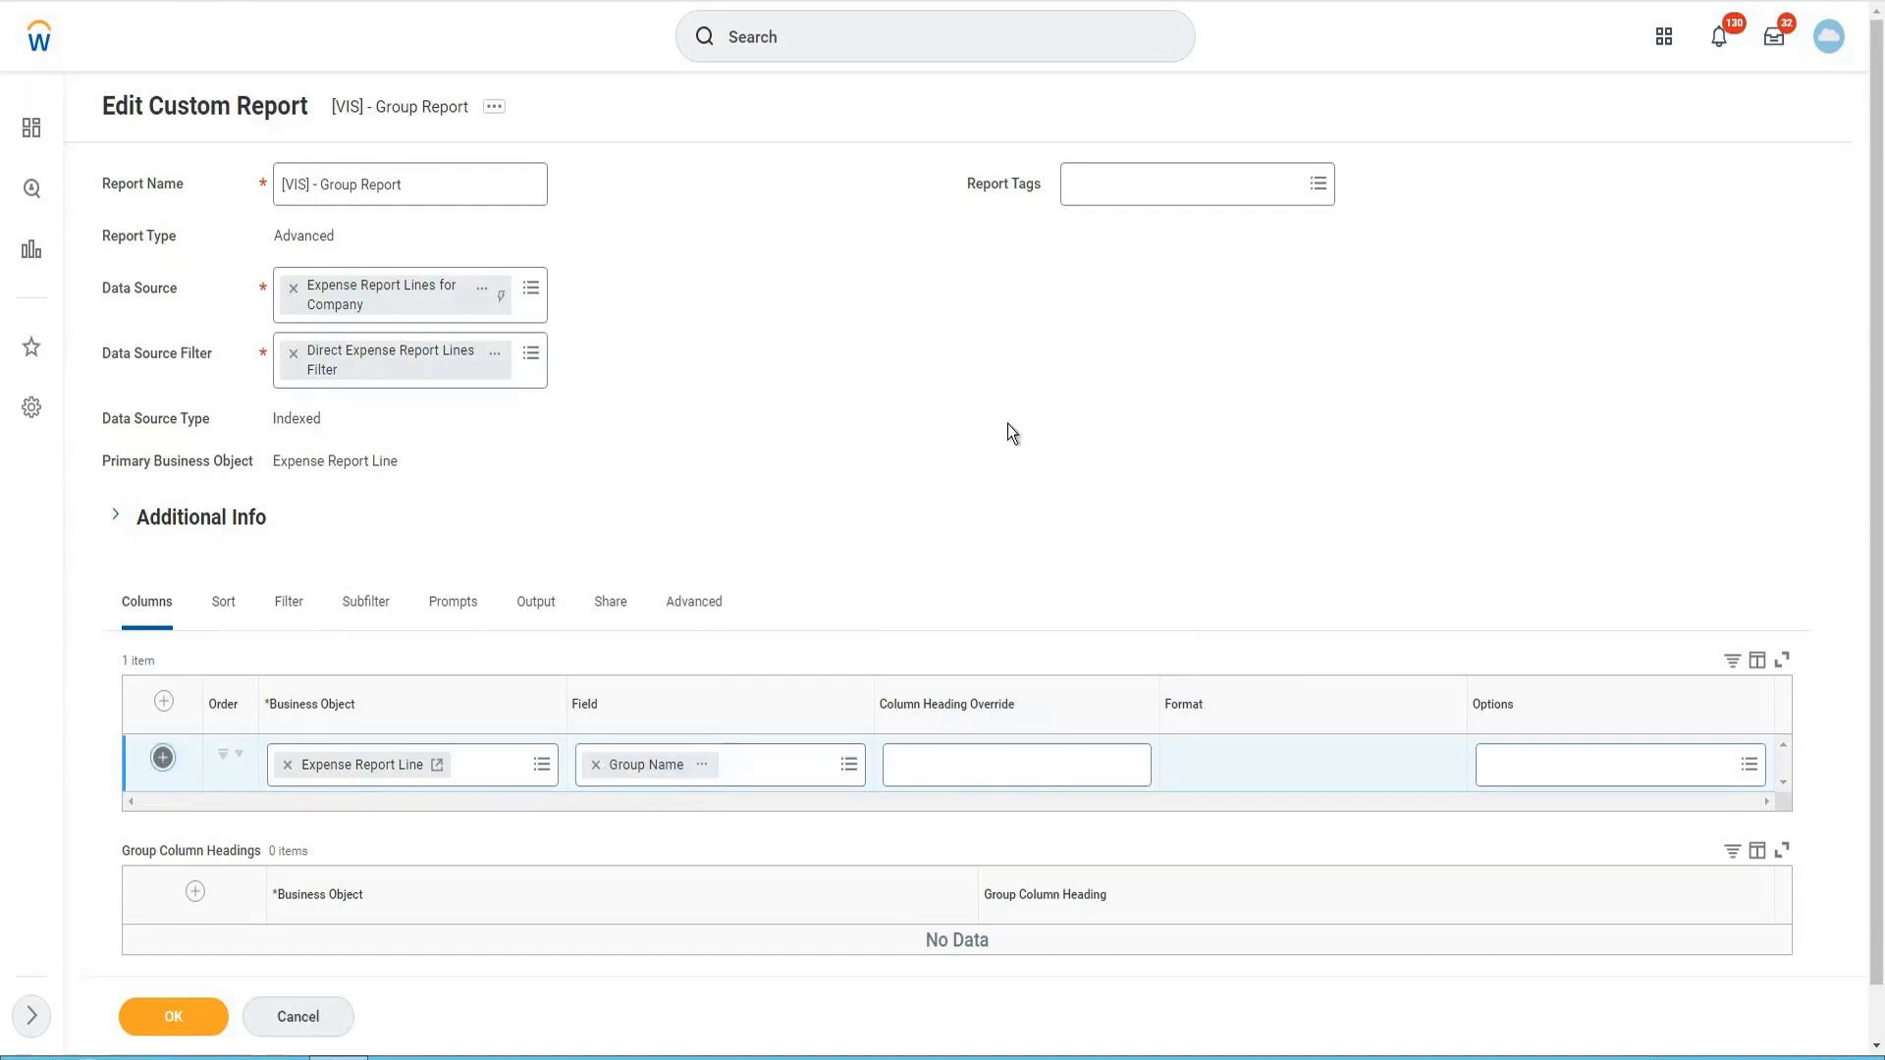
scroll(651, 815, "down", 1)
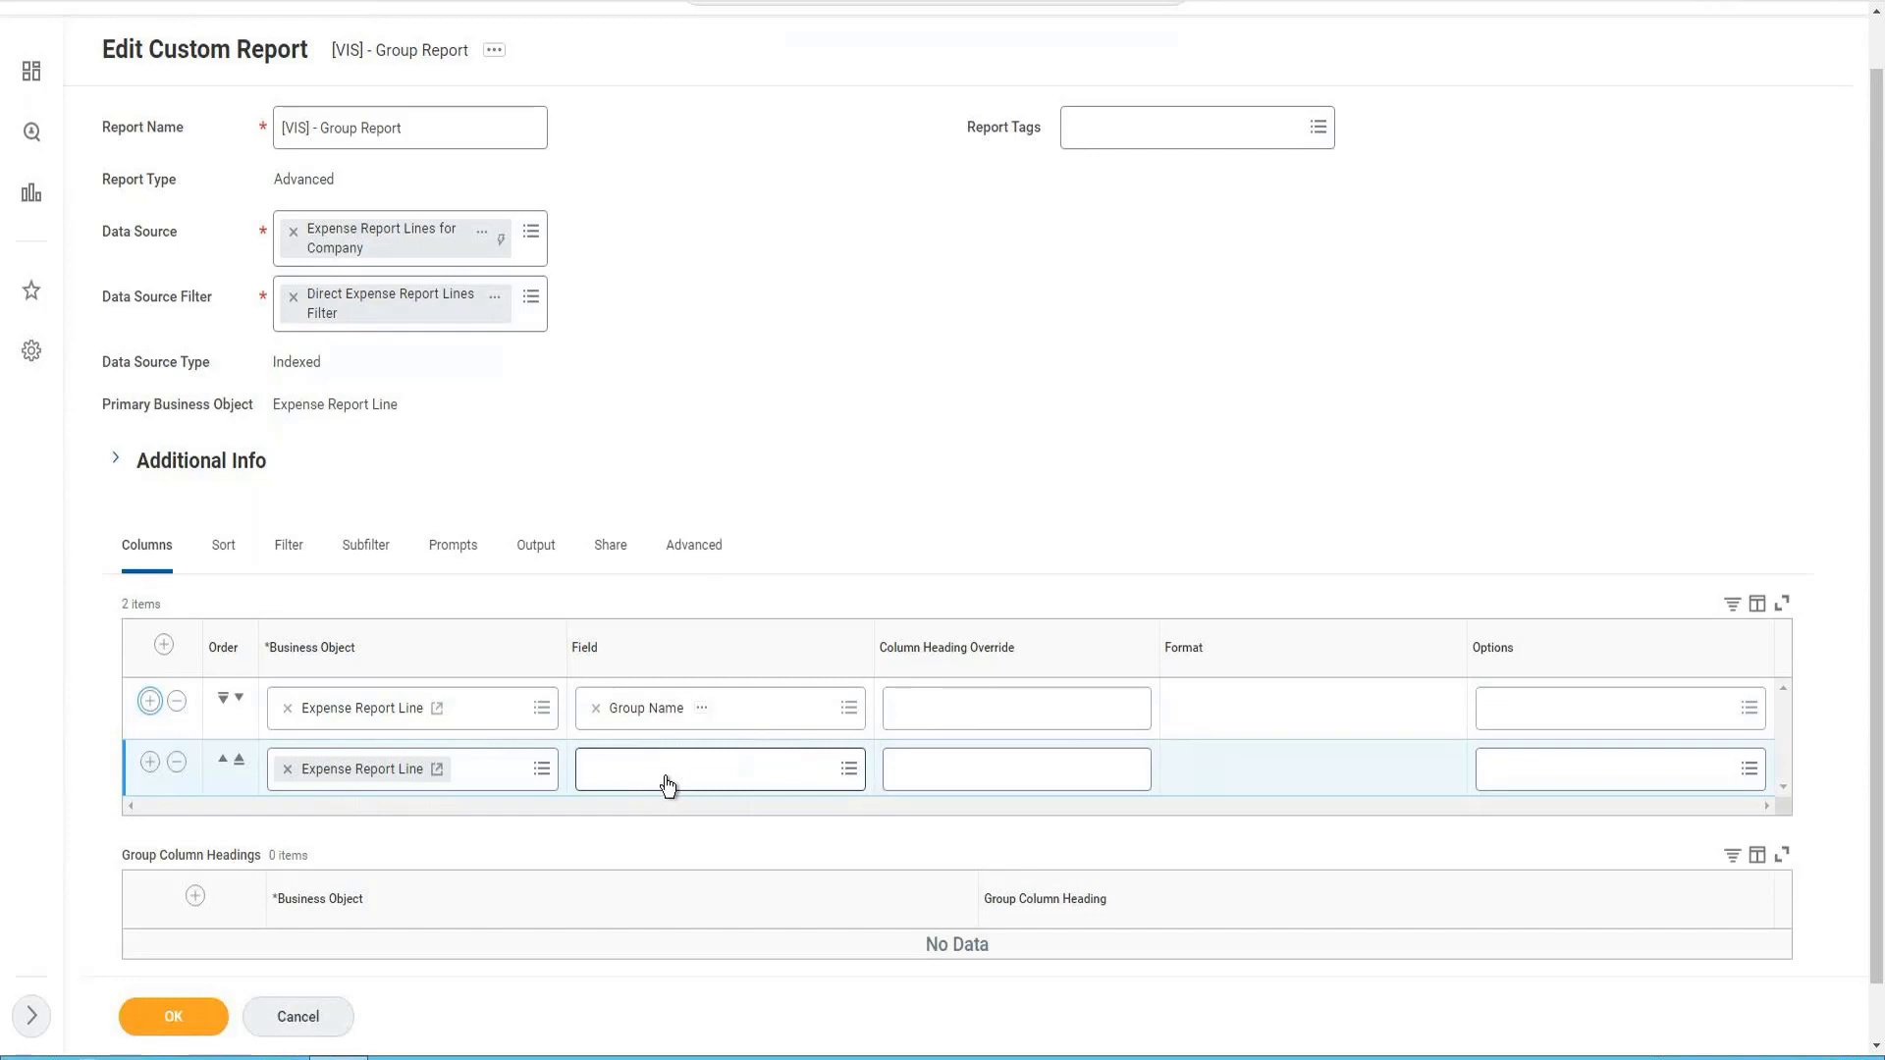
- Override the Group Name column heading with Region/Cost Center and review the field's description
left_click(966, 718)
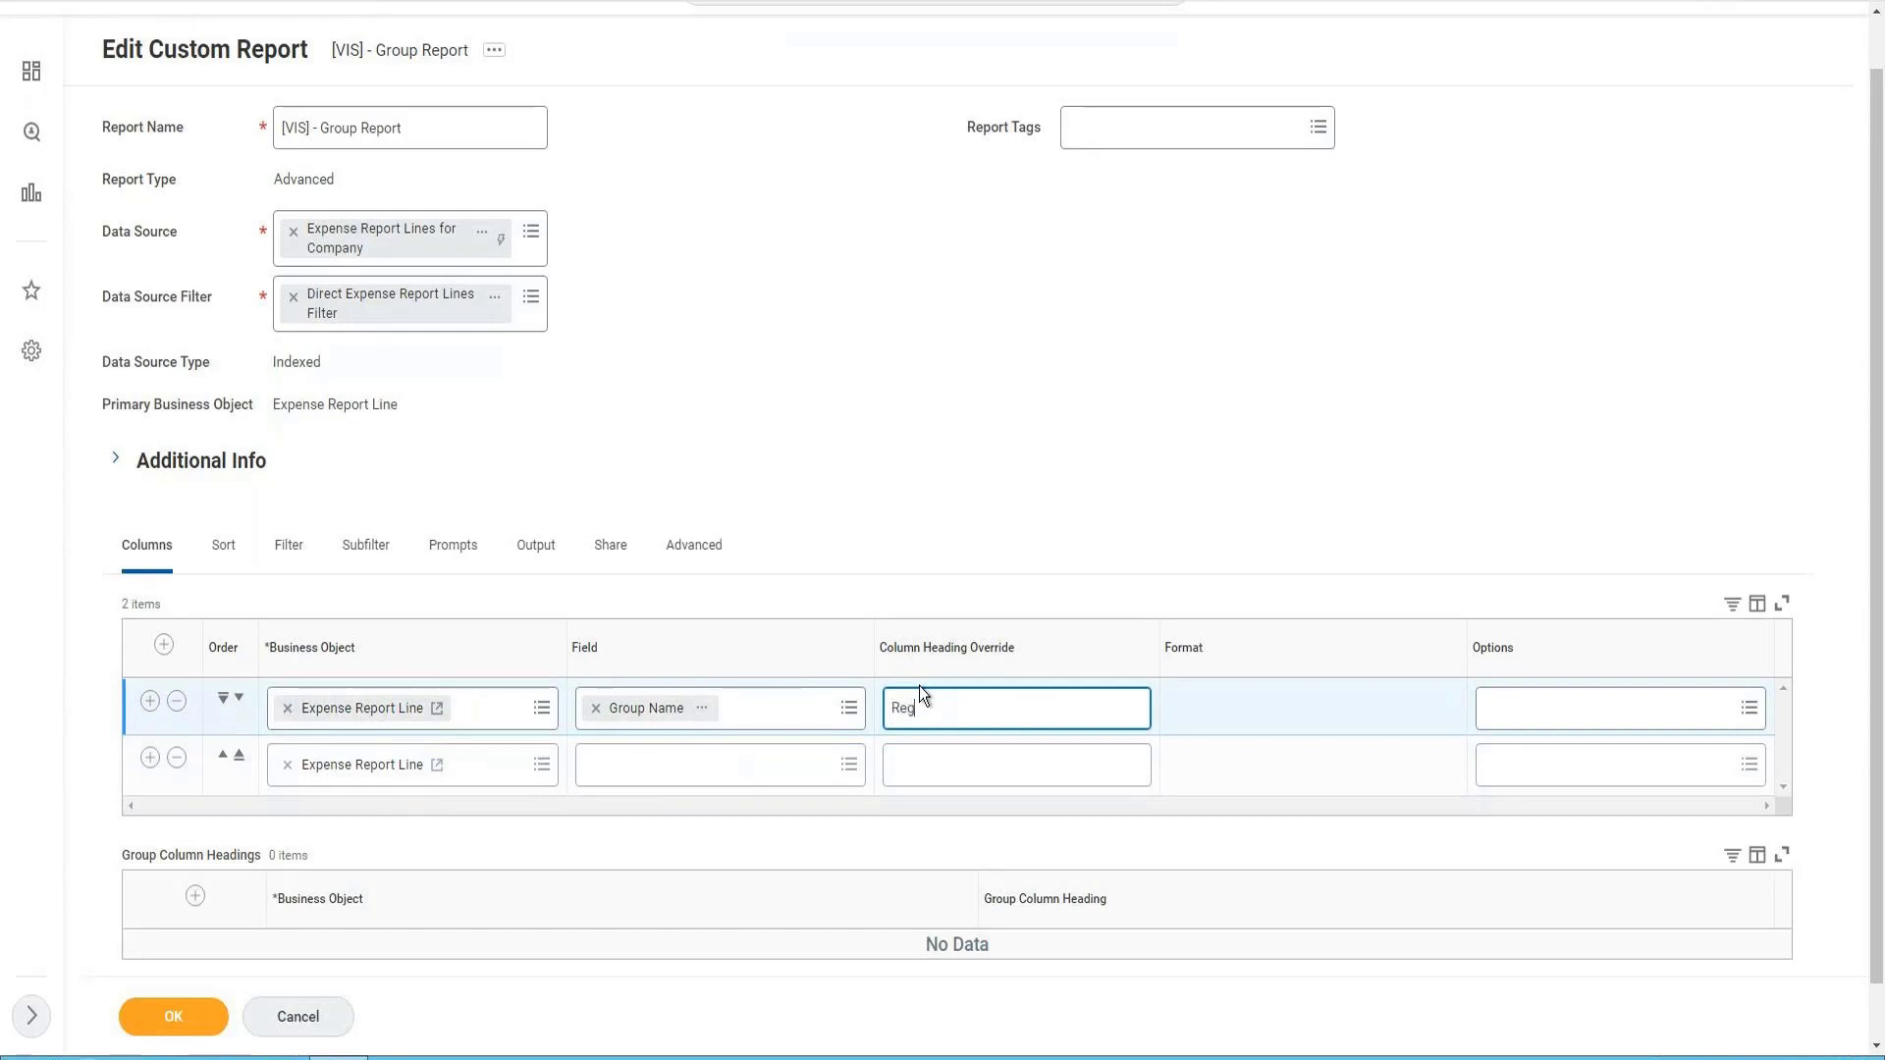
type("Region/Cost Center")
left_click(700, 709)
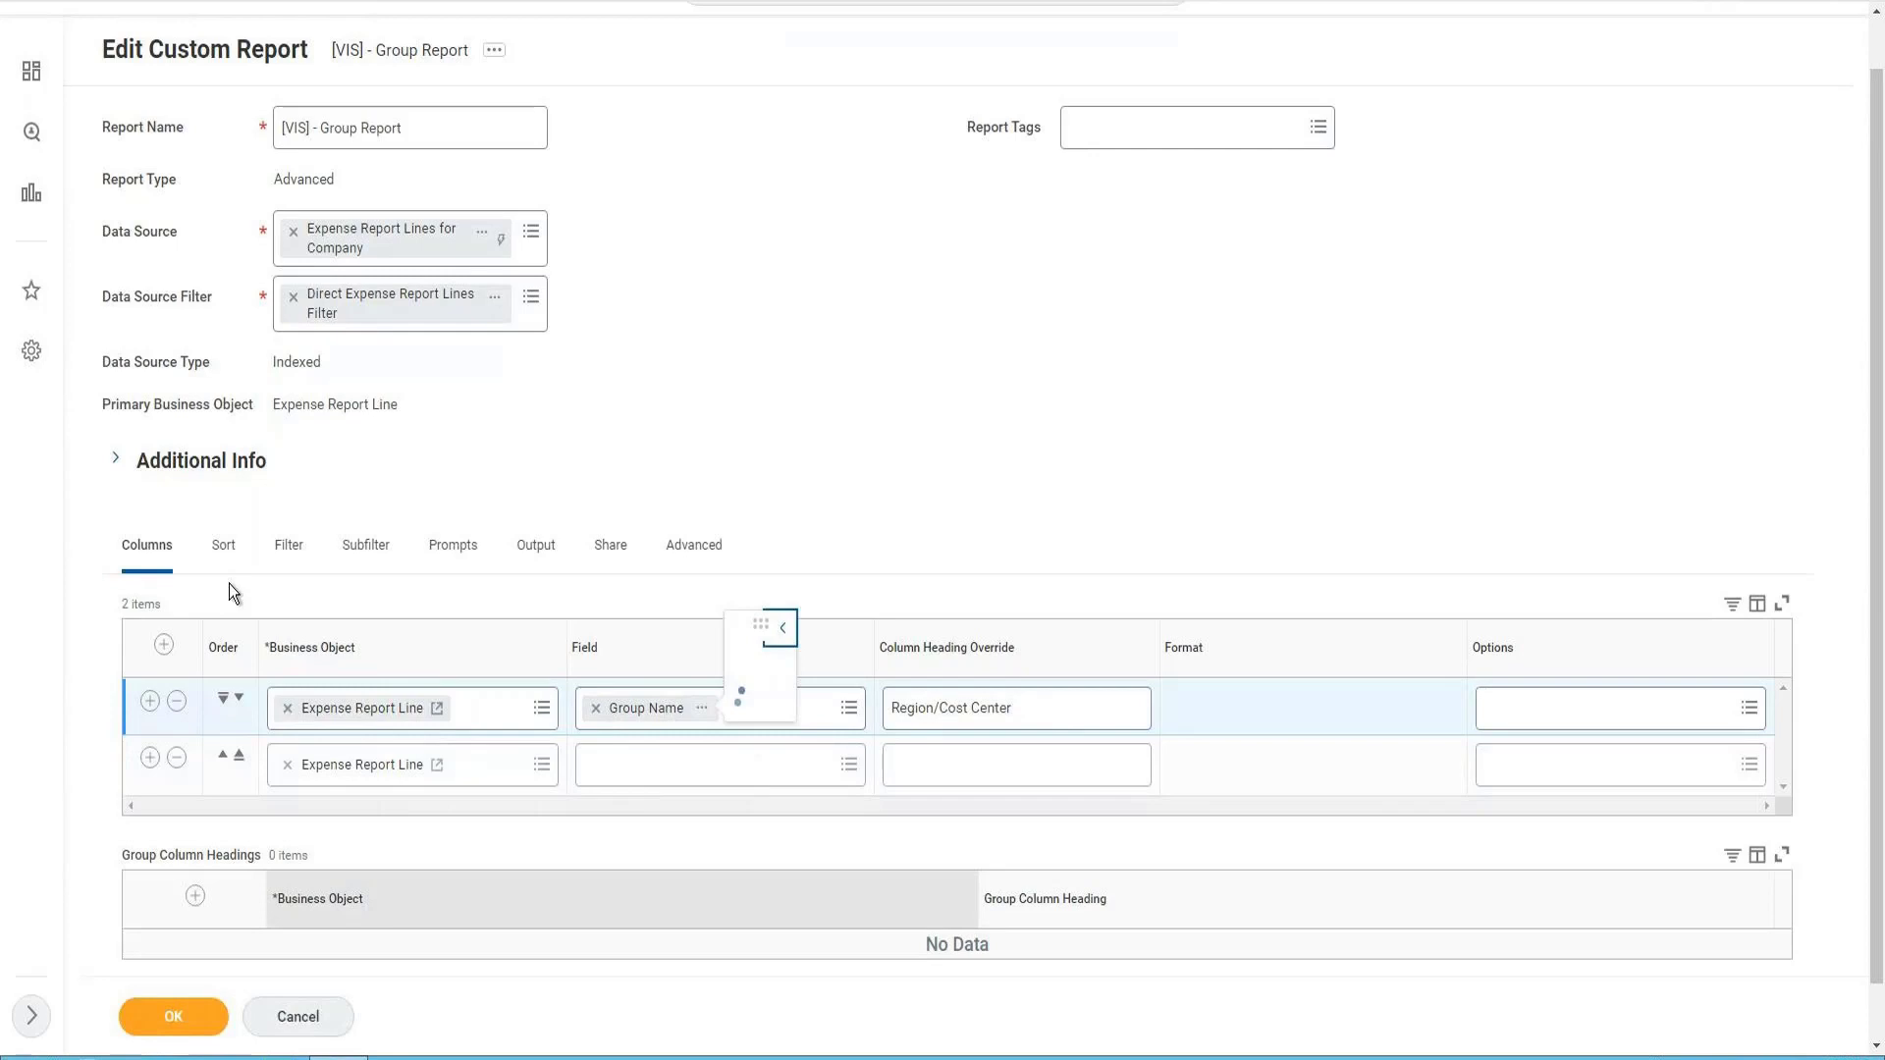
left_click_drag(988, 371, 1384, 370)
left_click_drag(1521, 365, 1521, 365)
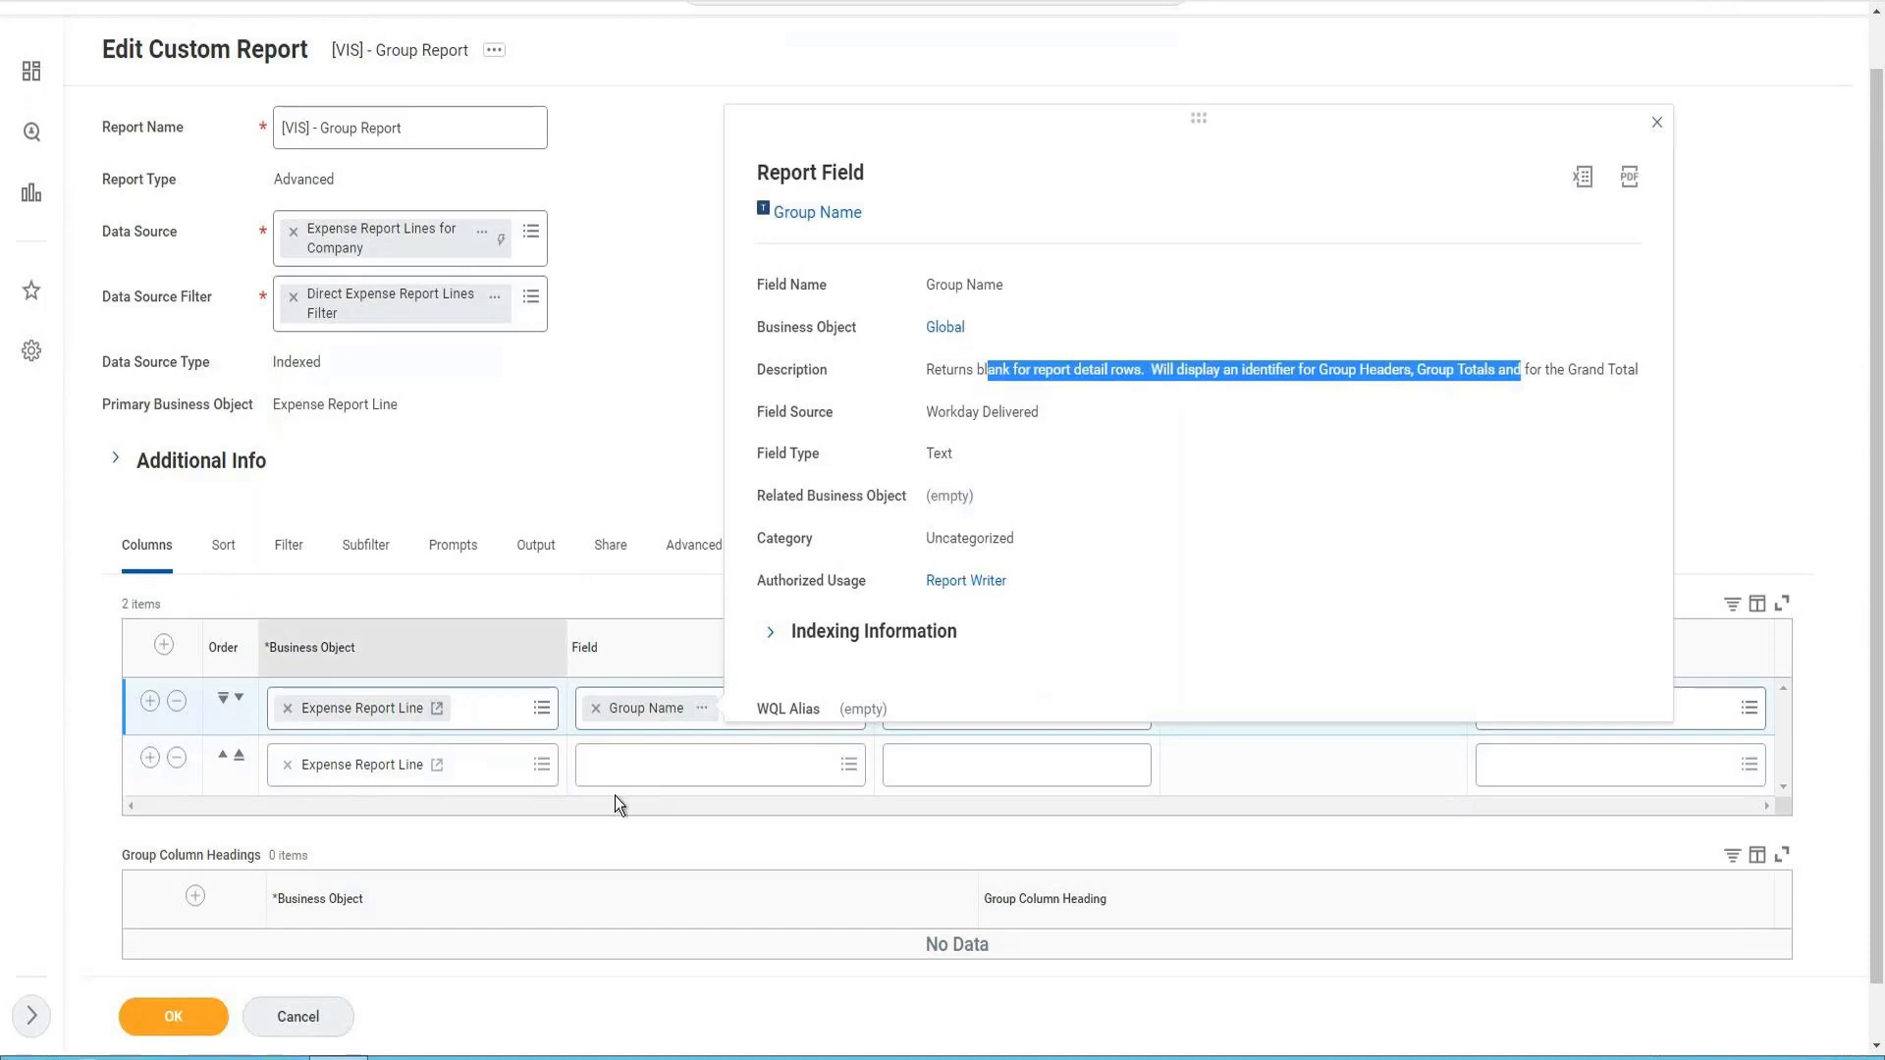
- Set the second report column's field to Worker on the Expense Report Line business object
left_click(677, 757)
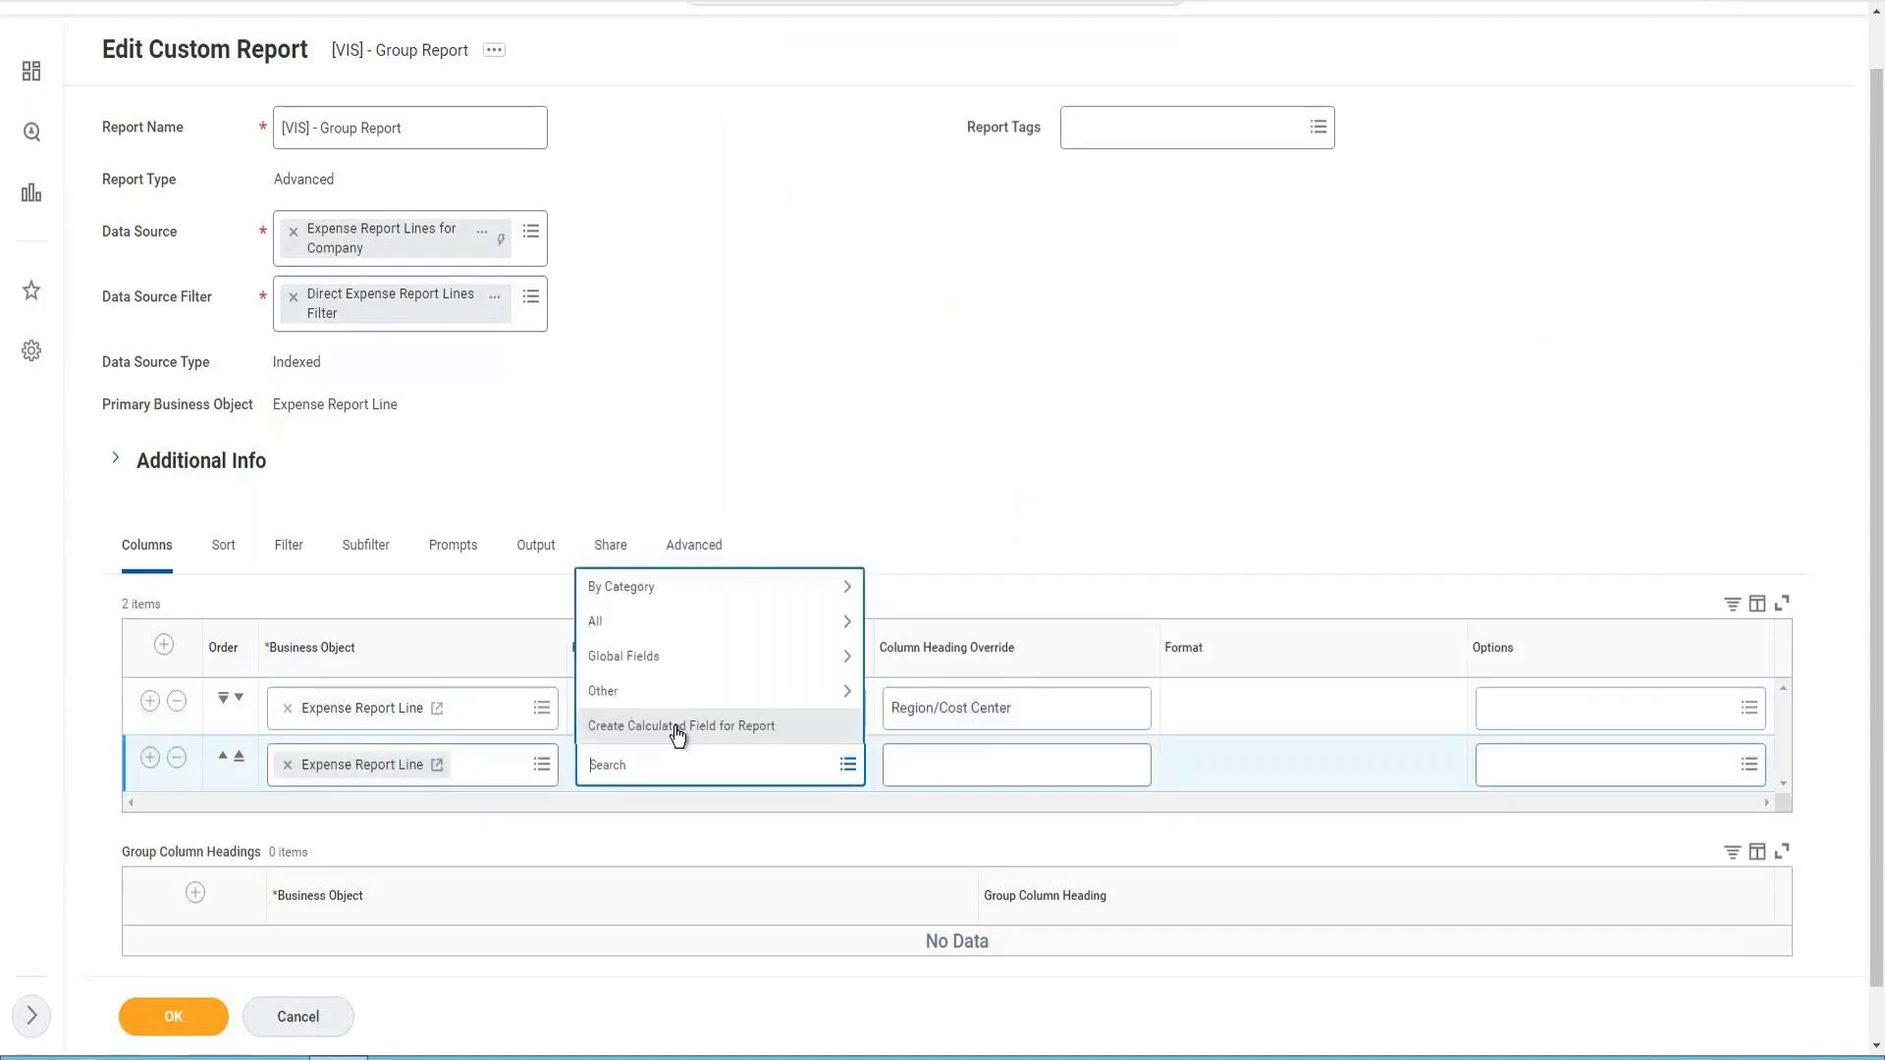
left_click(602, 766)
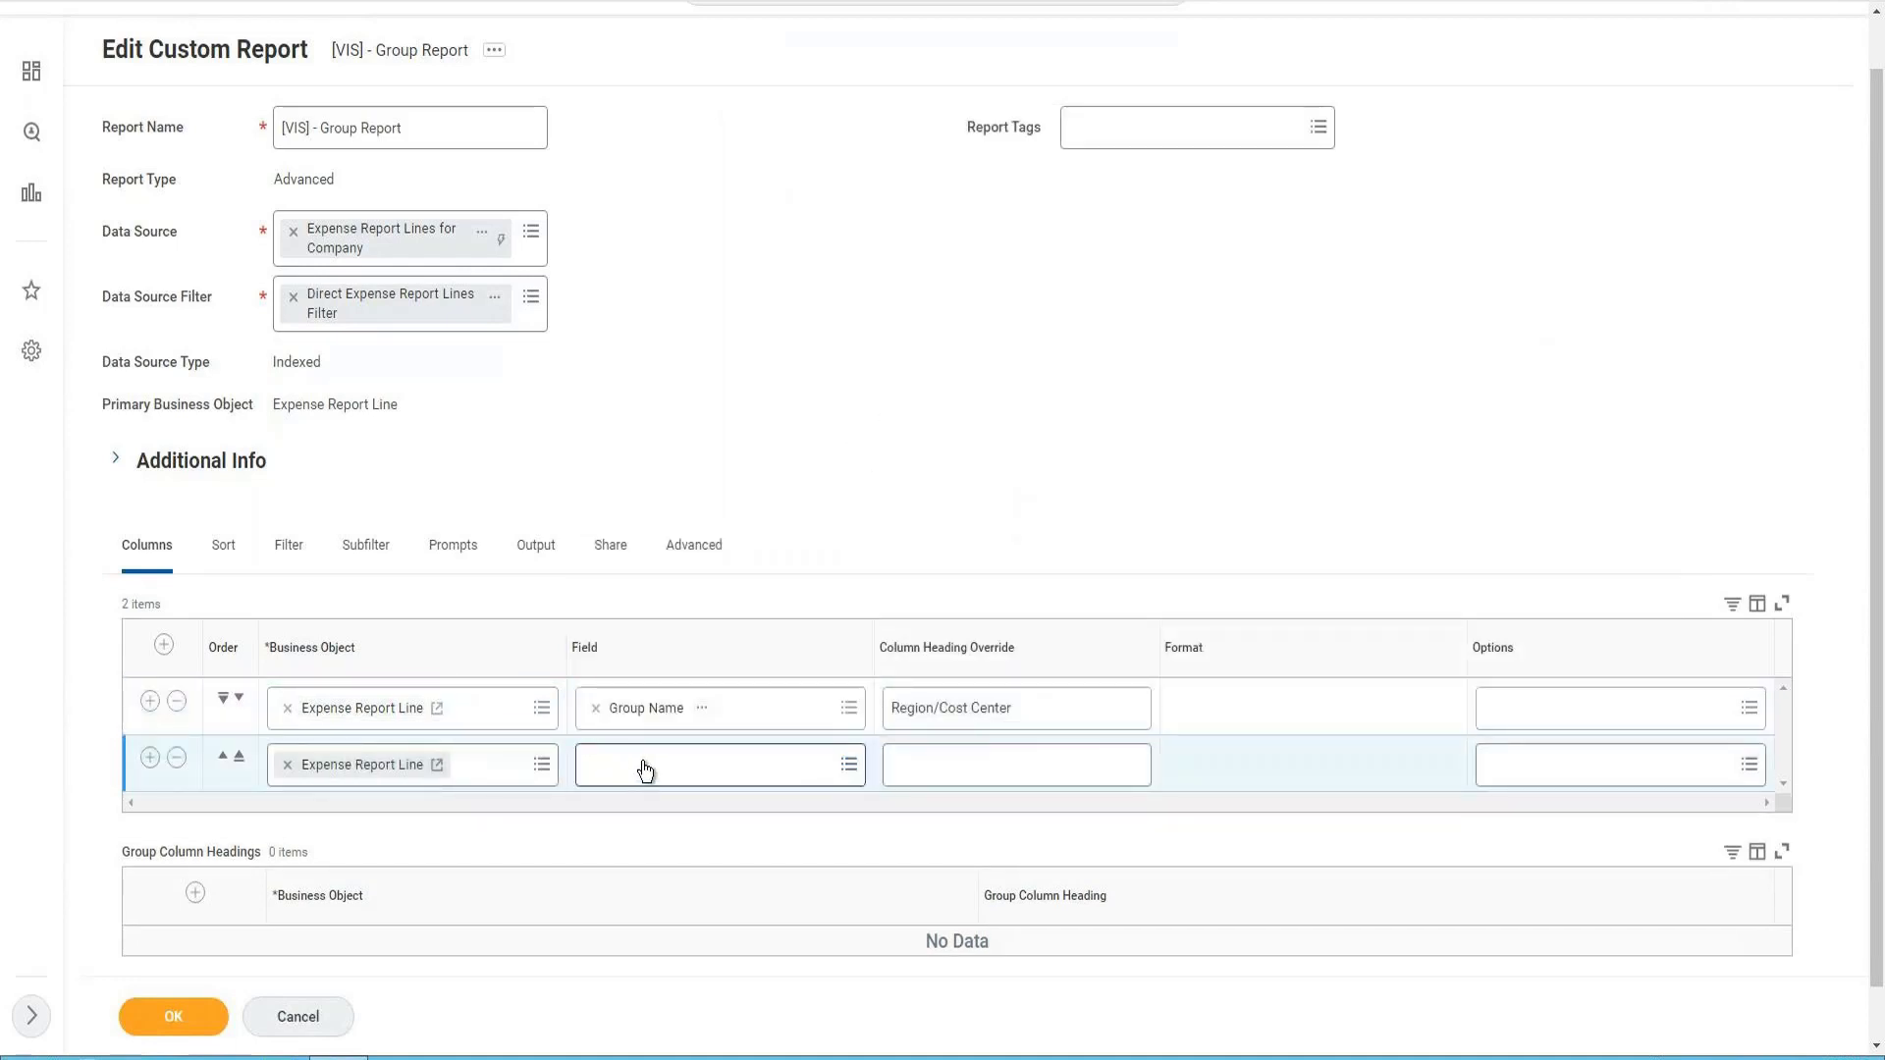
left_click(646, 769)
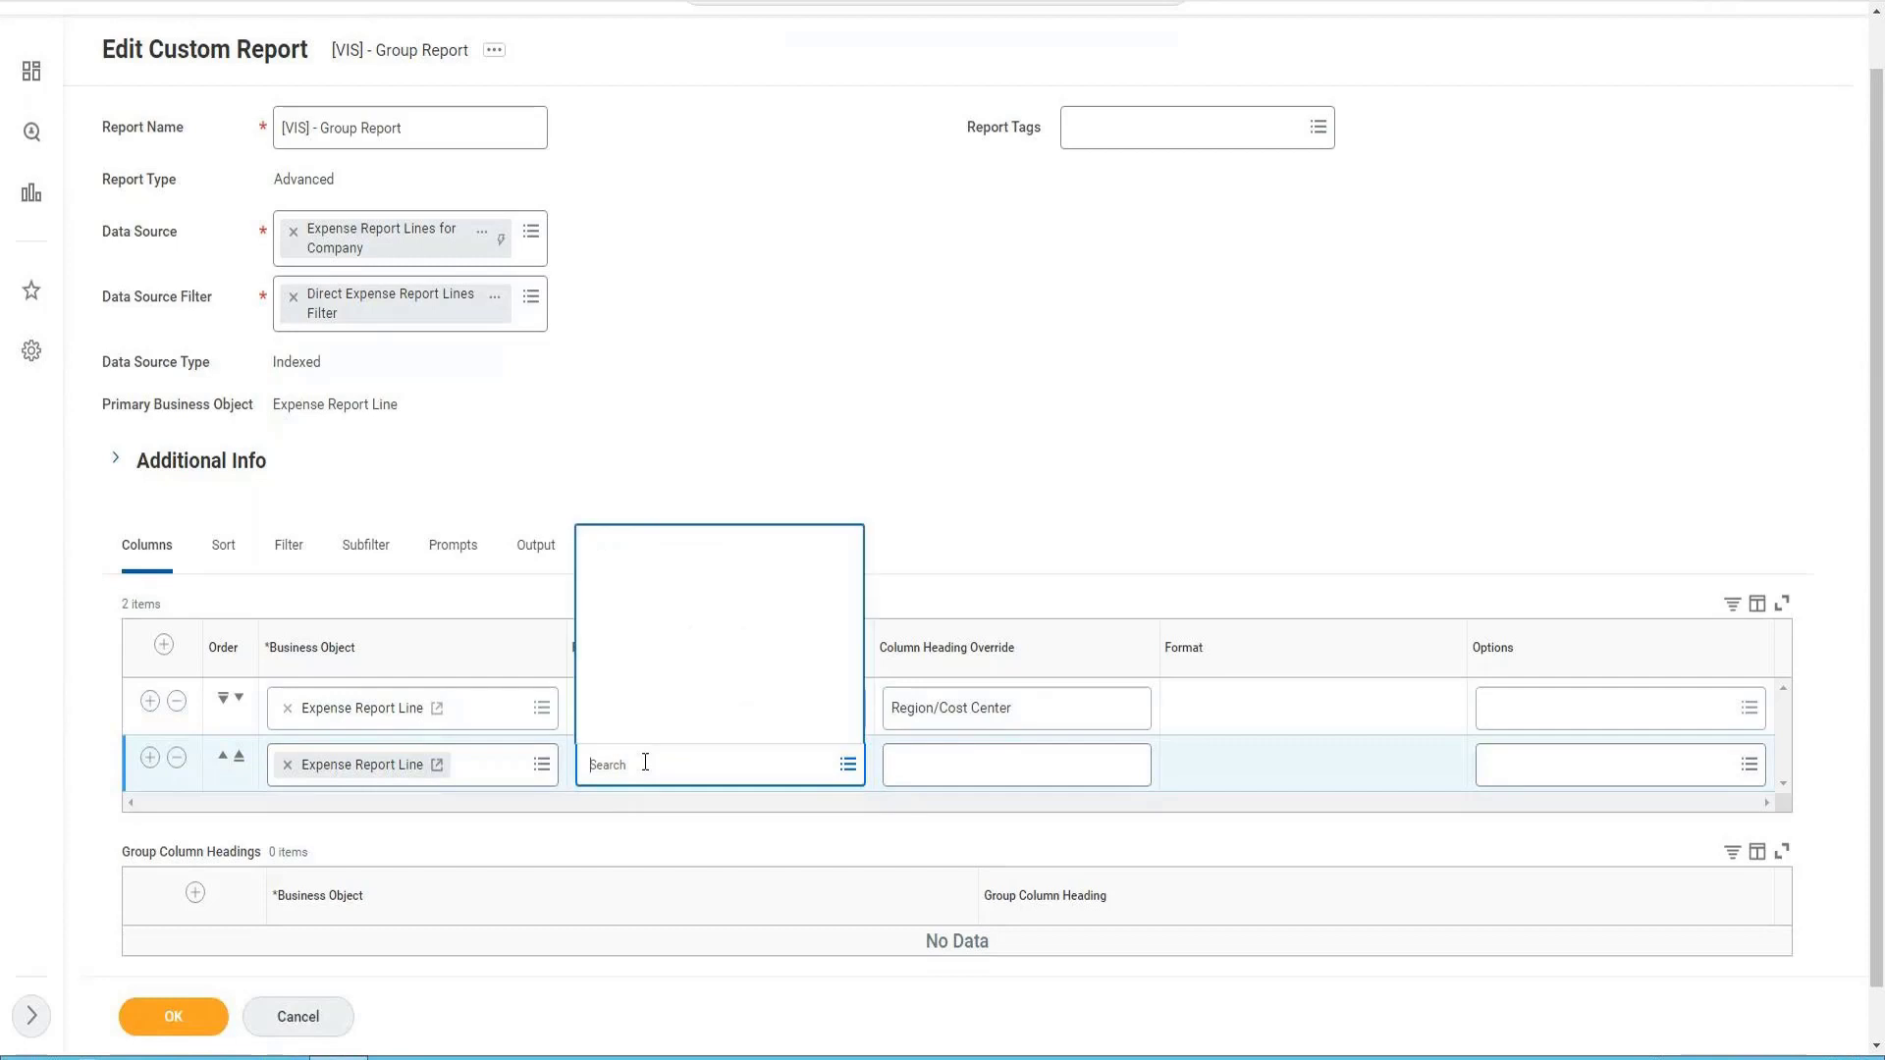
type("Worker")
key("Return")
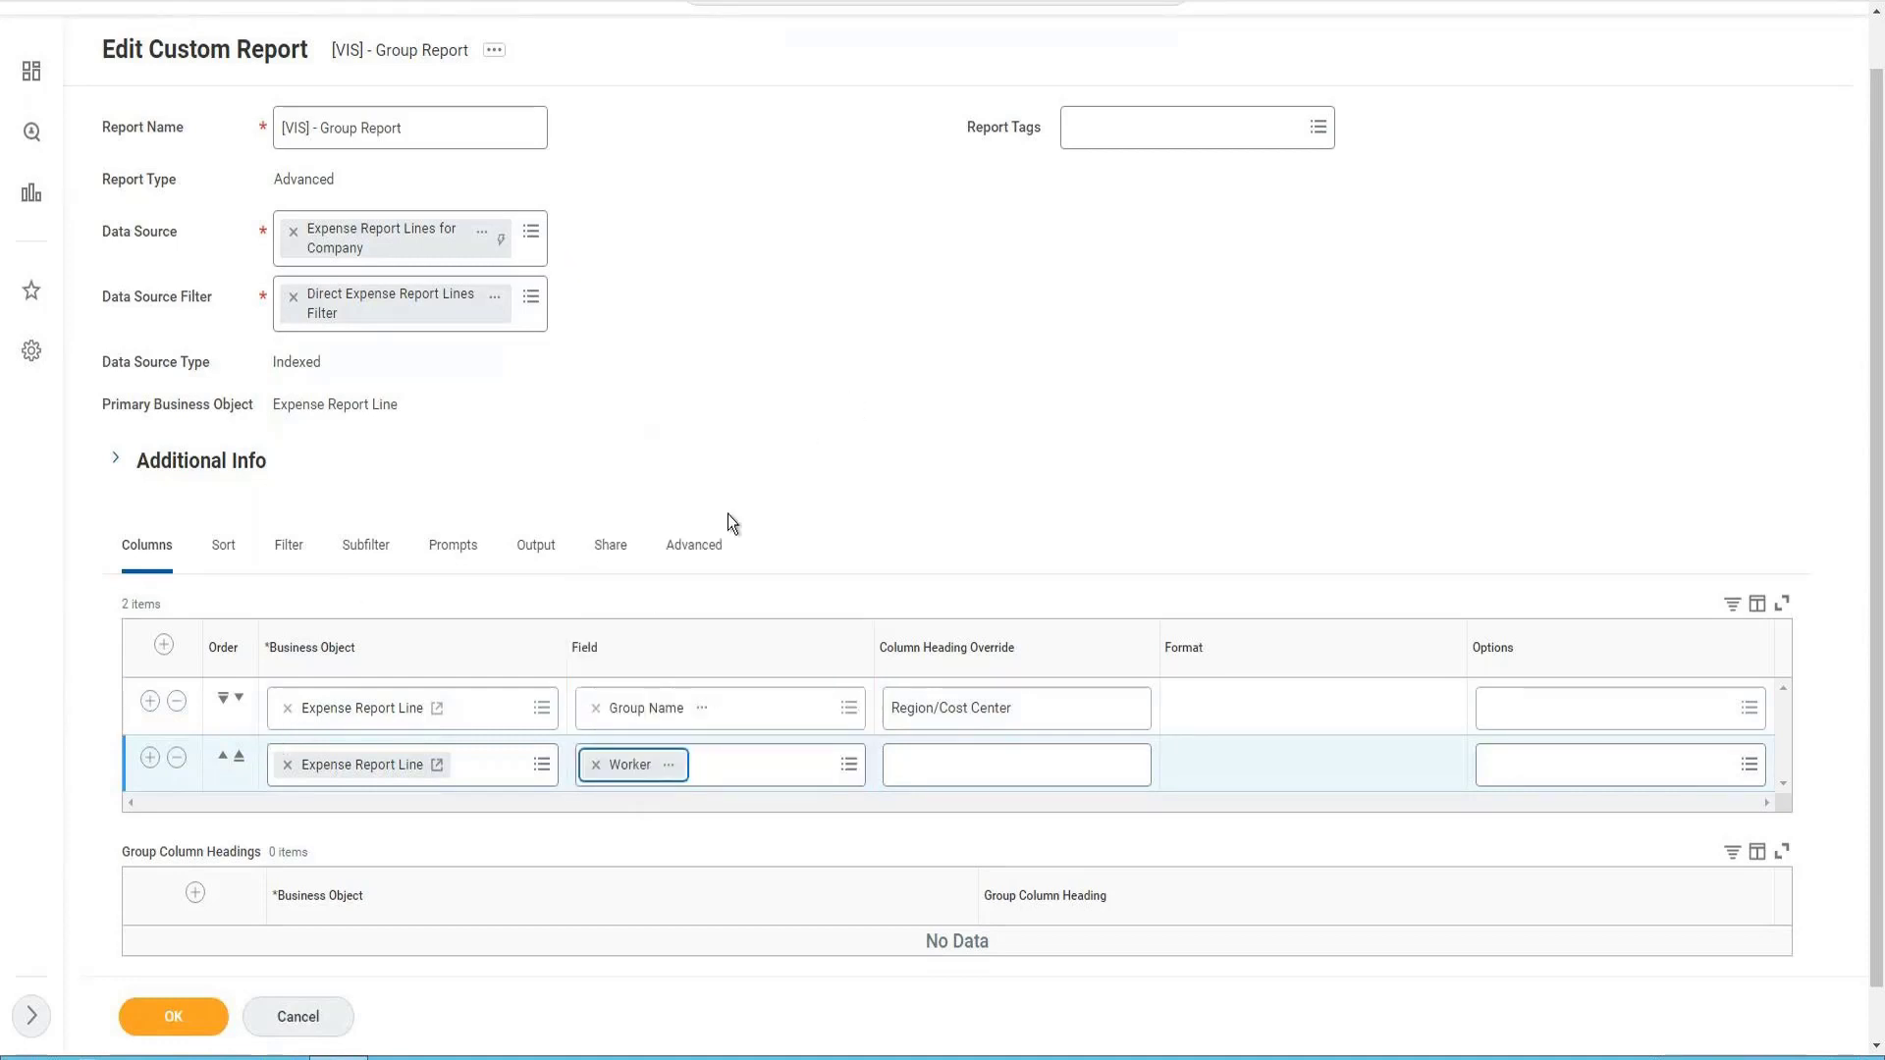
- Add a third report column on the Expense Report Line business object with the field Expense Report
scroll(635, 610, "down", 1)
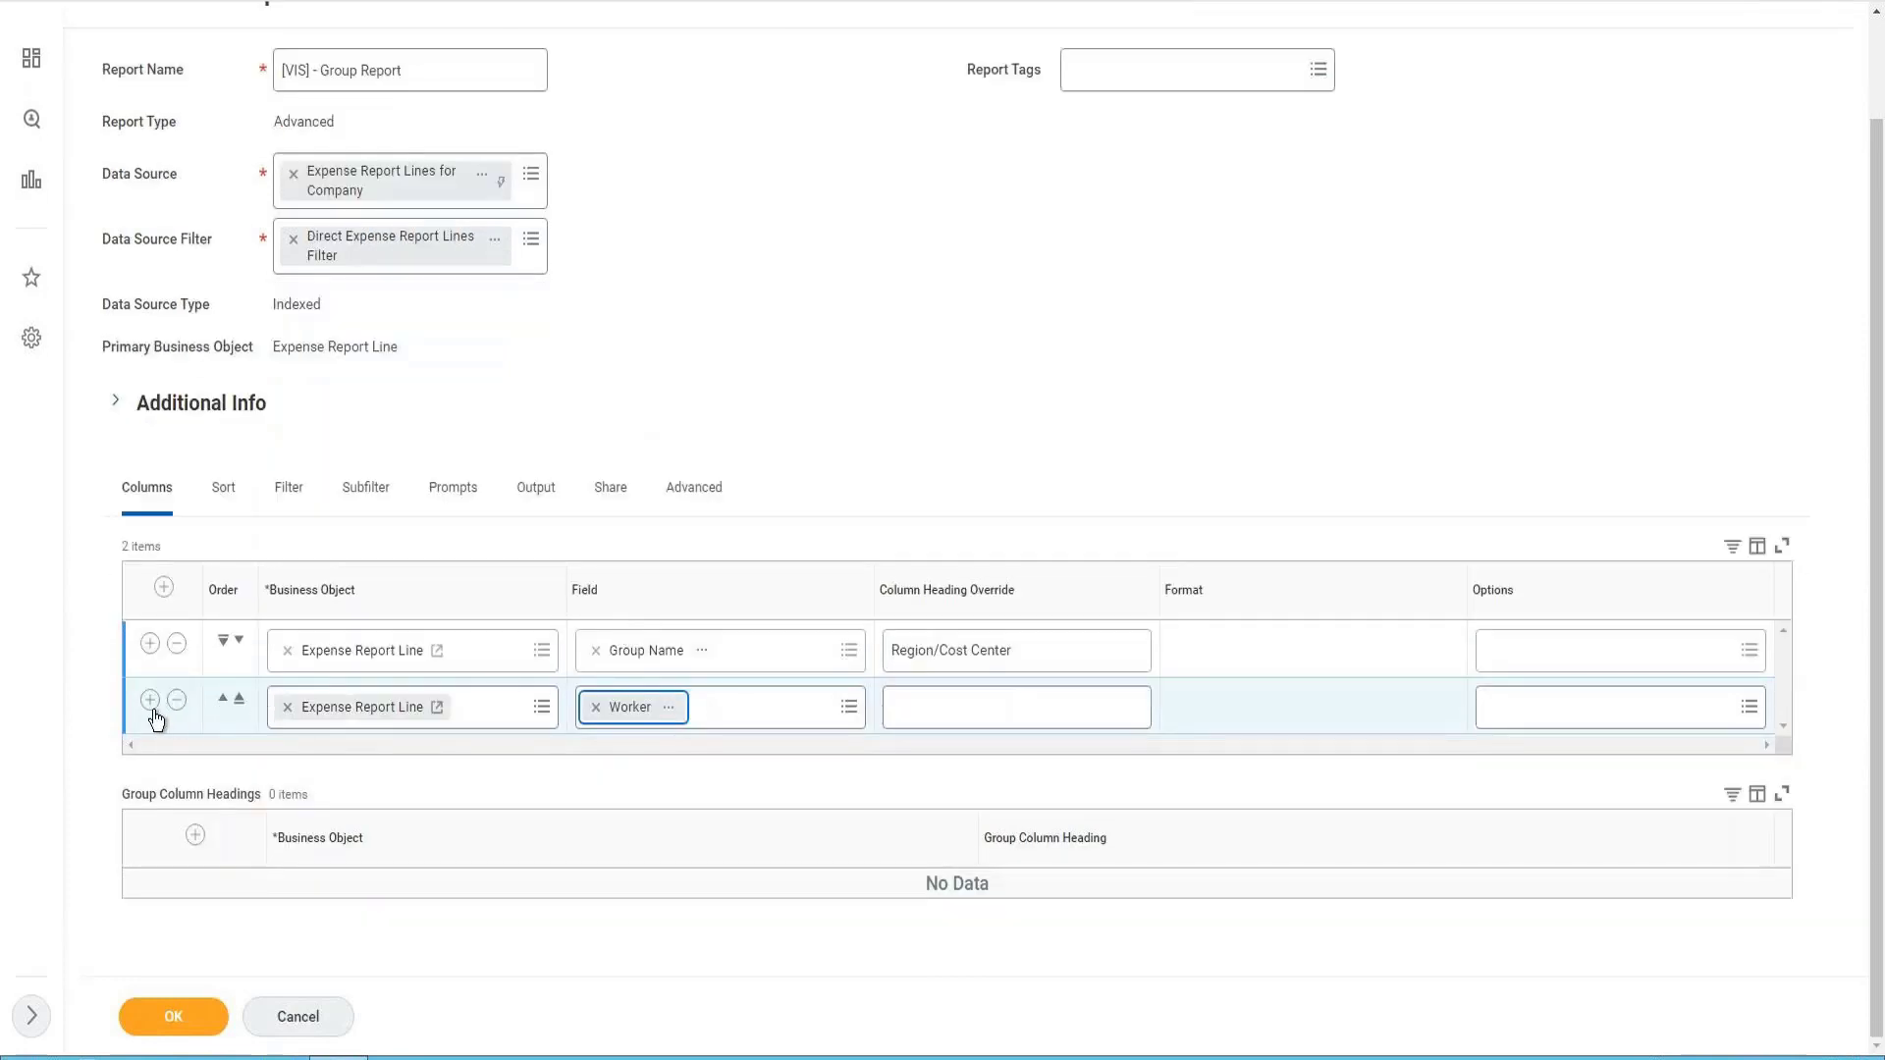
left_click(643, 807)
left_click(647, 752)
type("Ex")
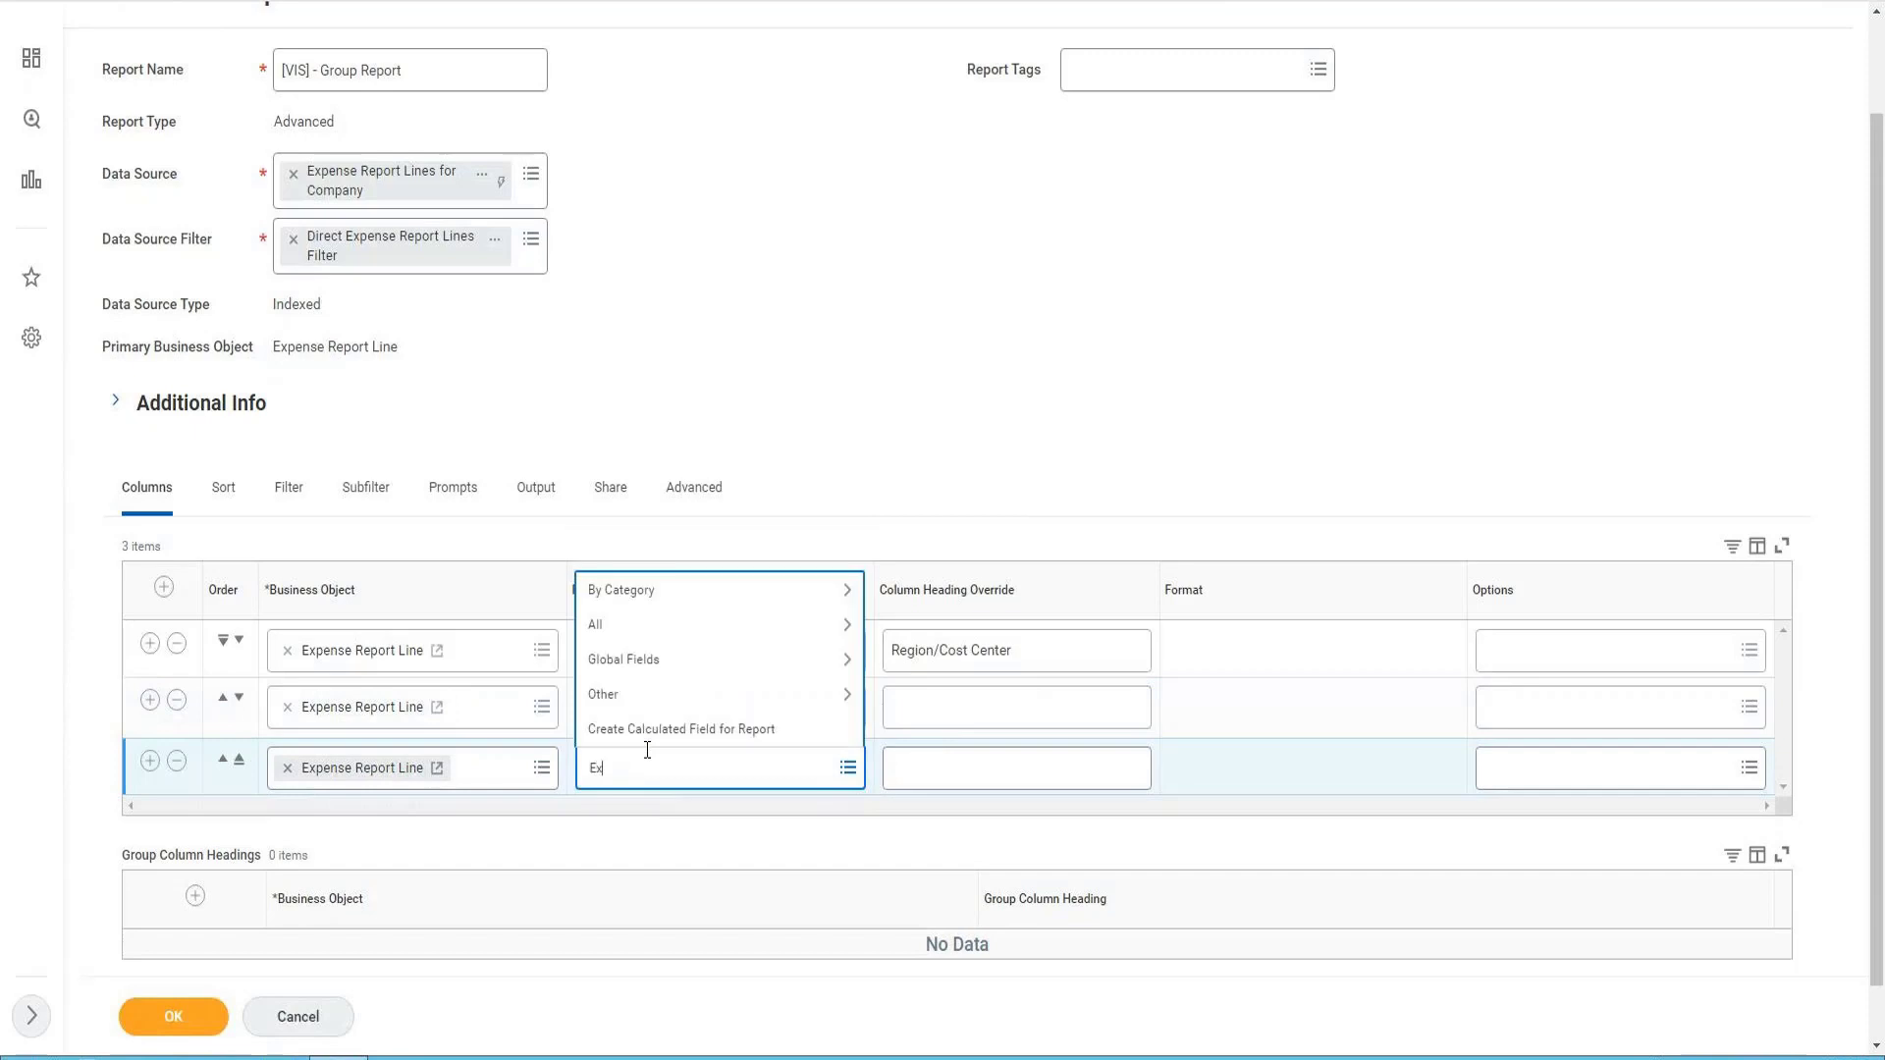
type("pense report")
key("Return")
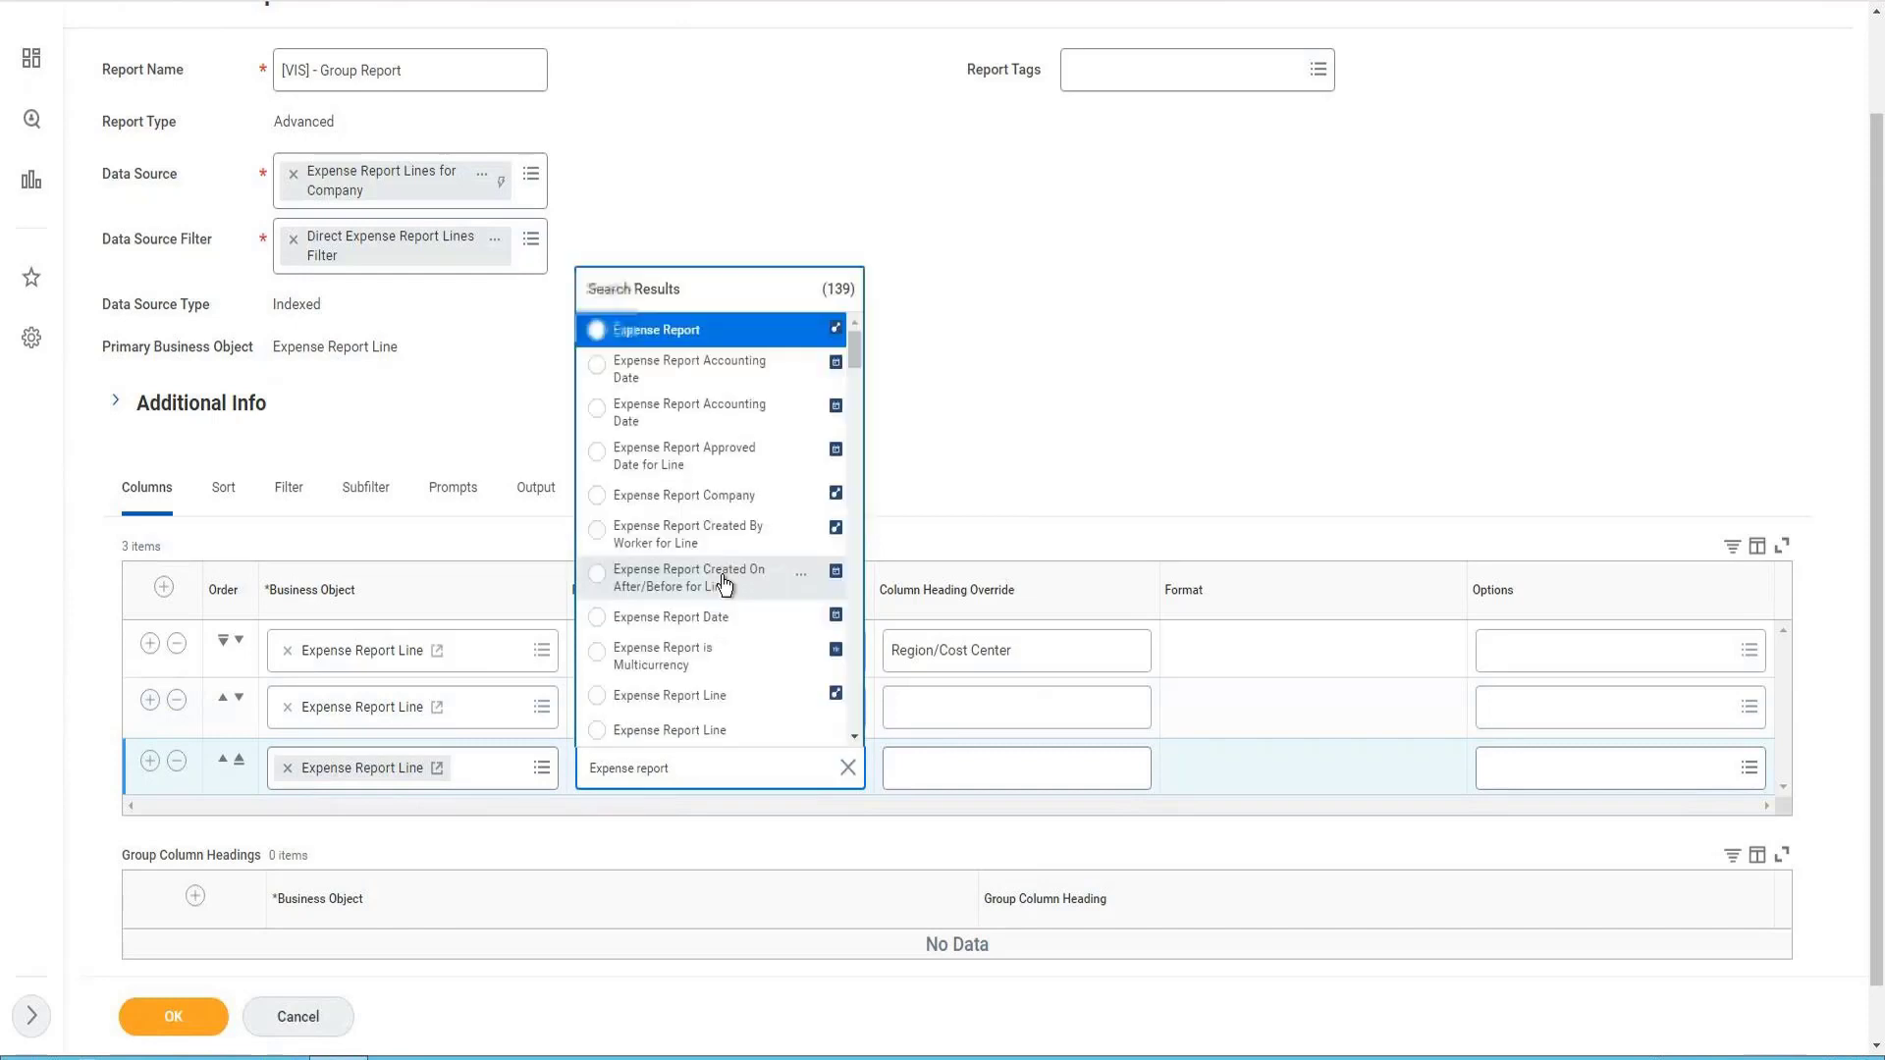
left_click(697, 331)
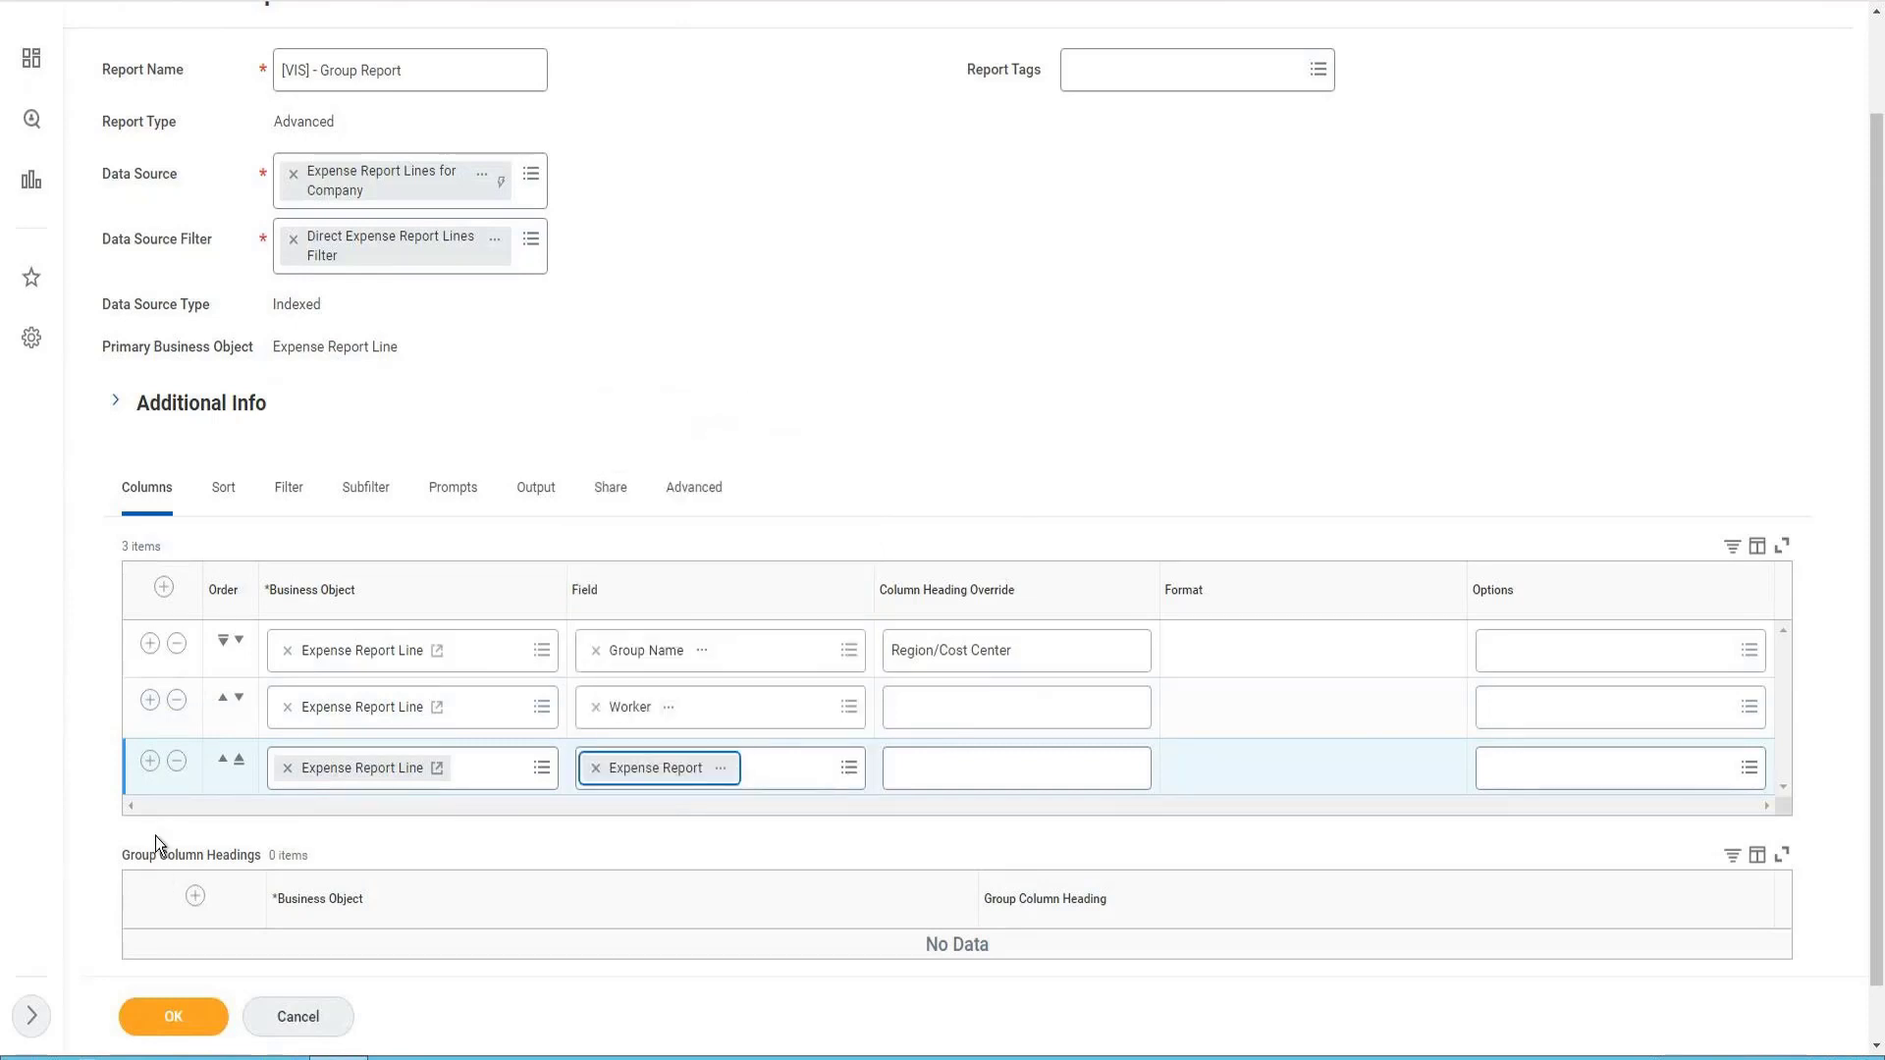
- Add a fourth report column on Expense Report Line with the field Expense Line Amount in USD
left_click(147, 763)
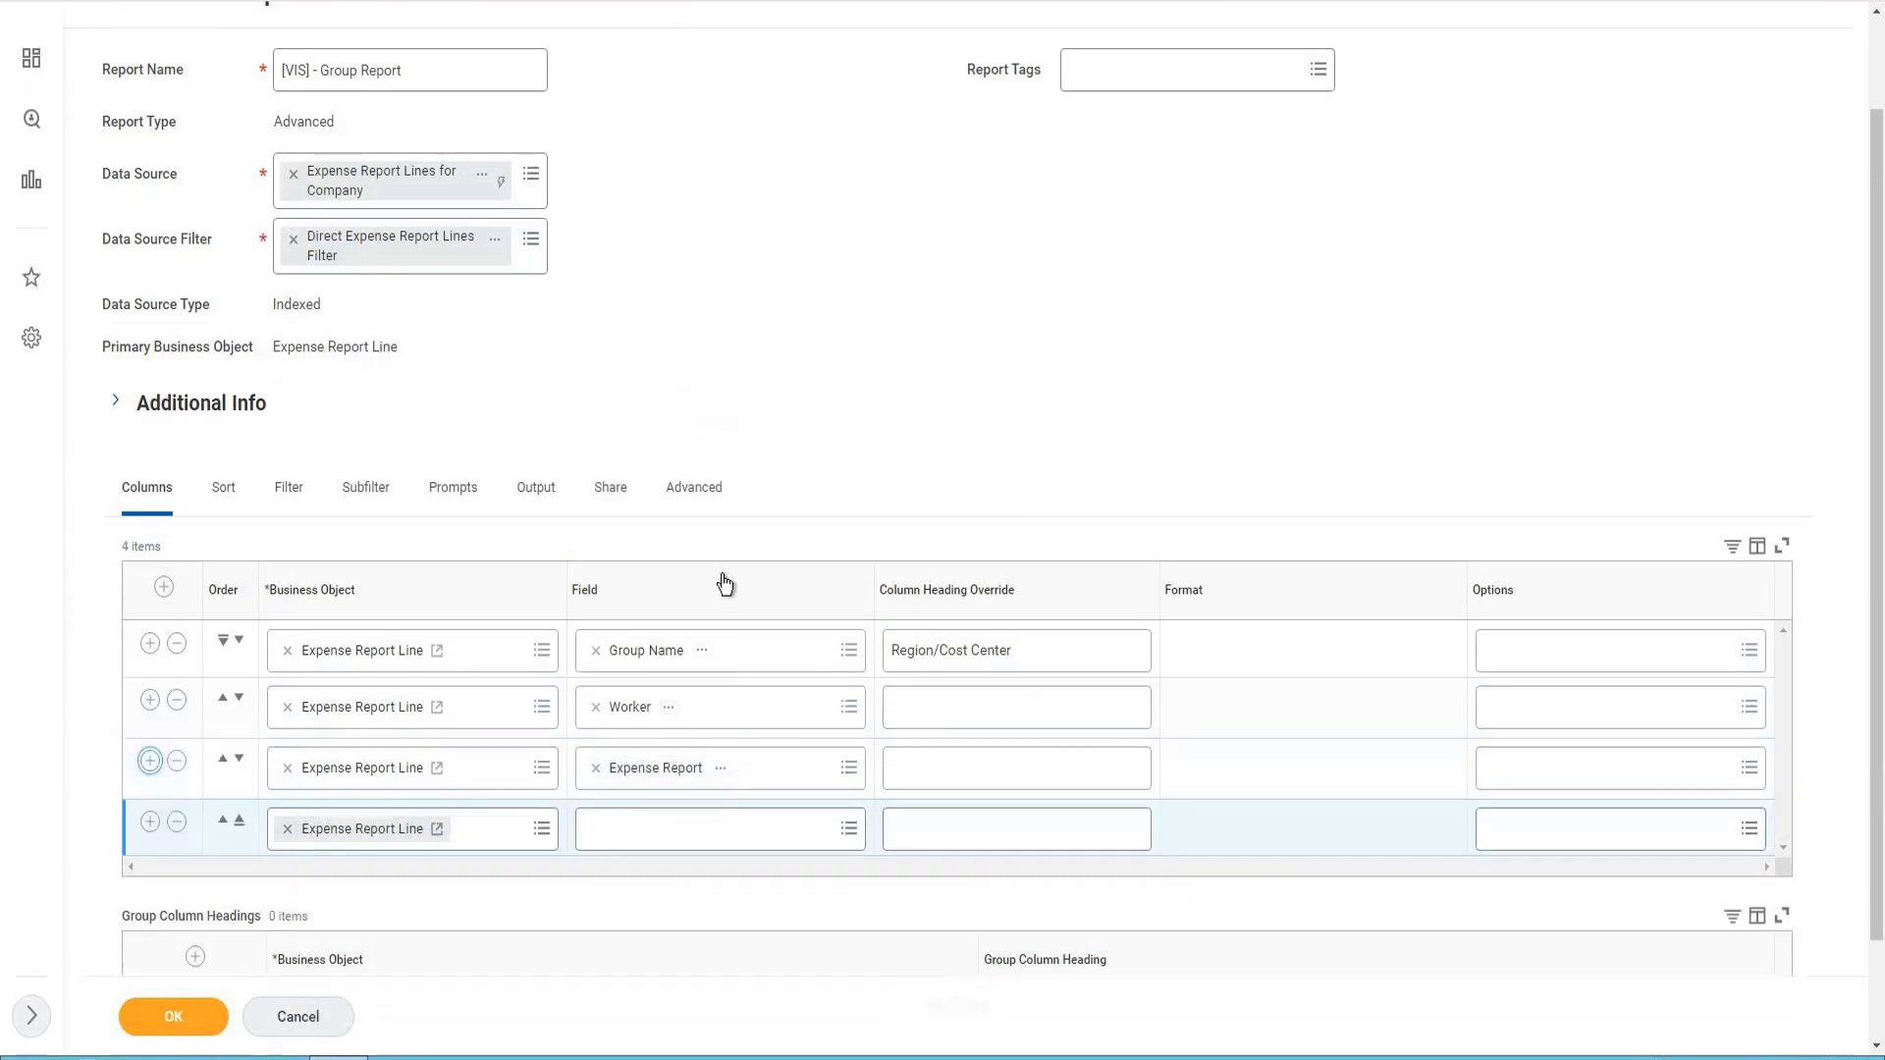
scroll(669, 843, "down", 1)
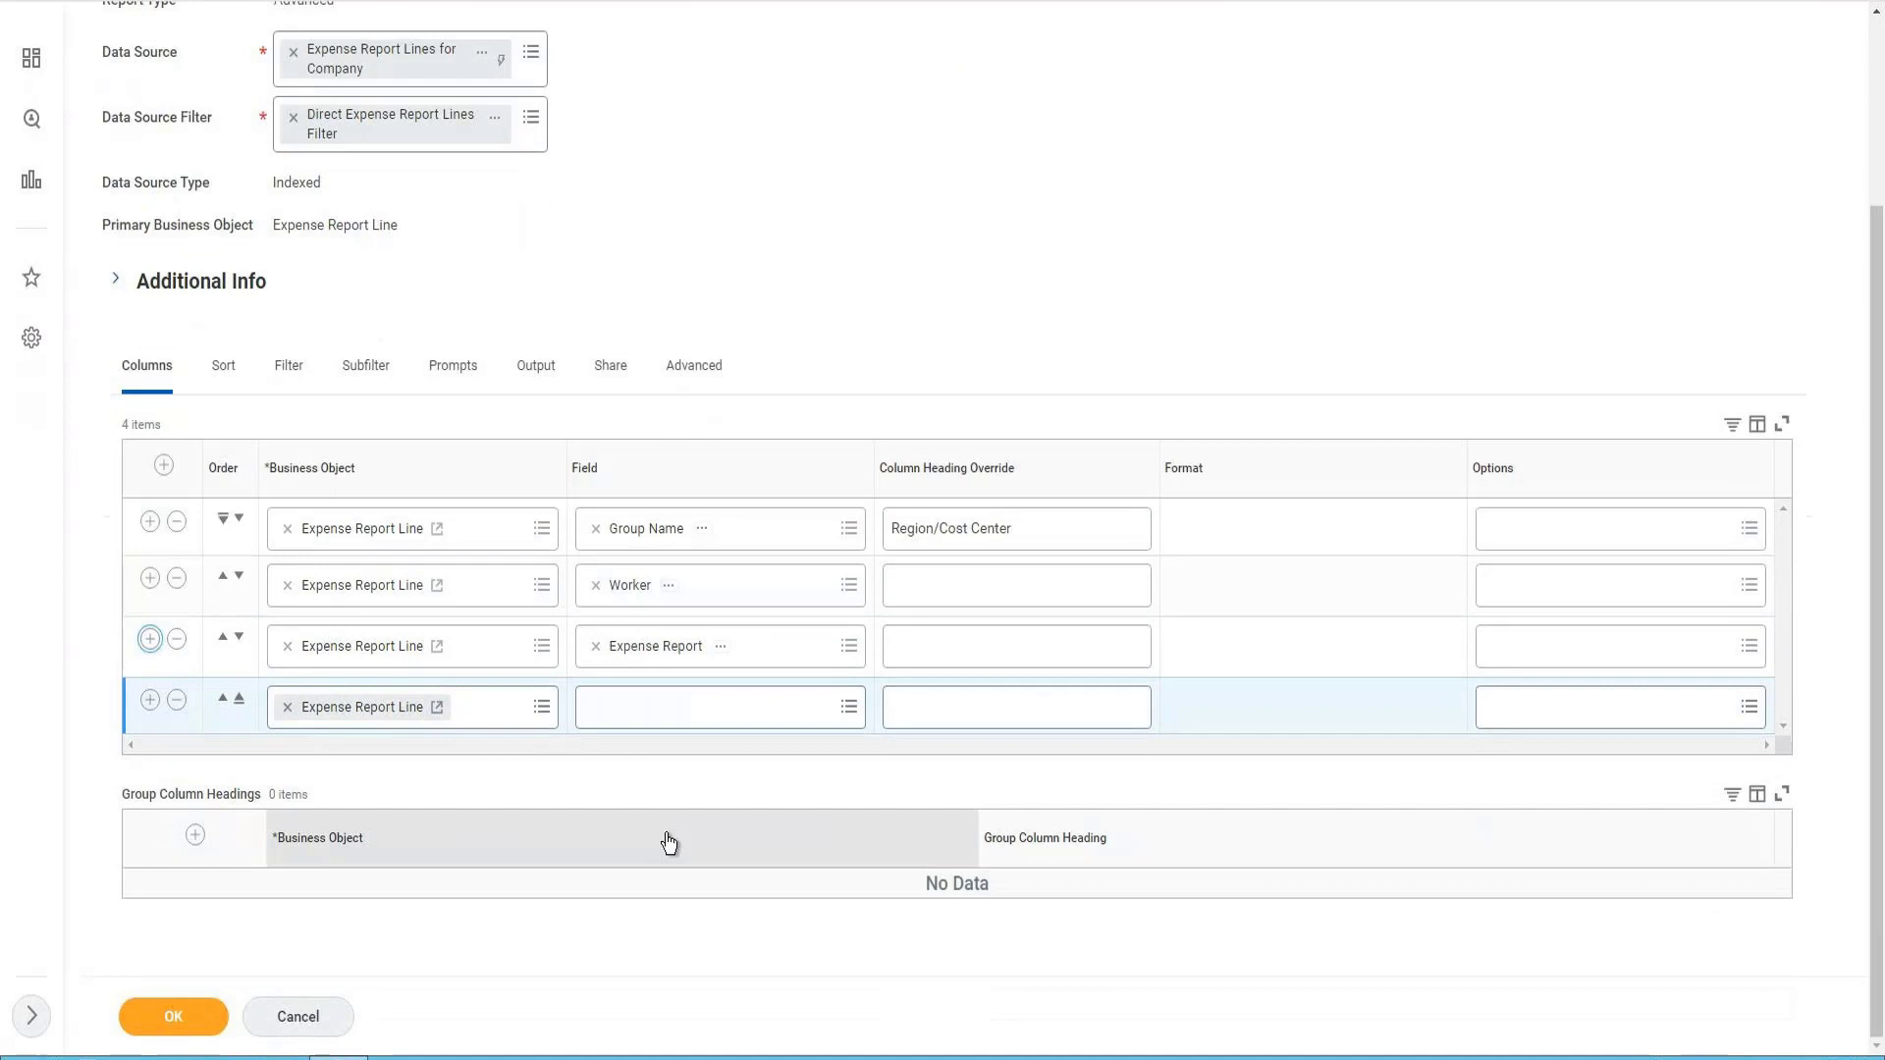
left_click(669, 706)
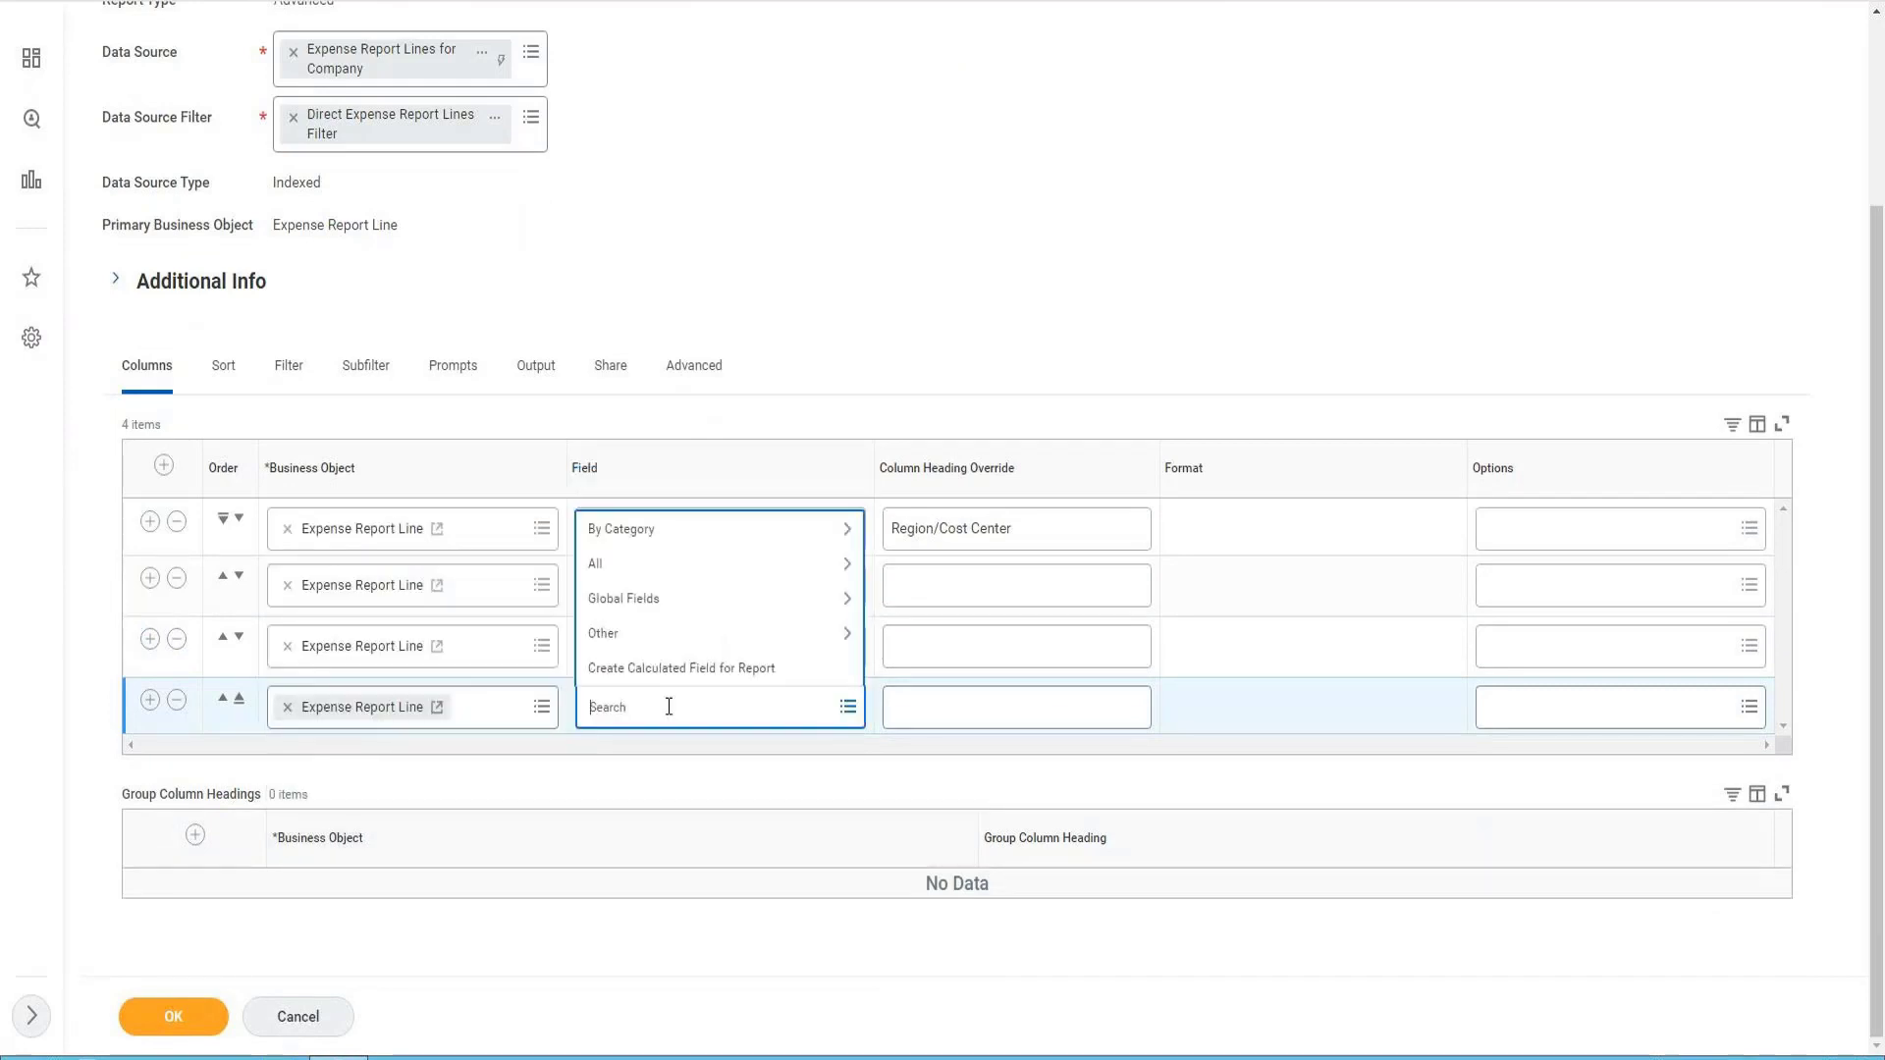
type("Expnese")
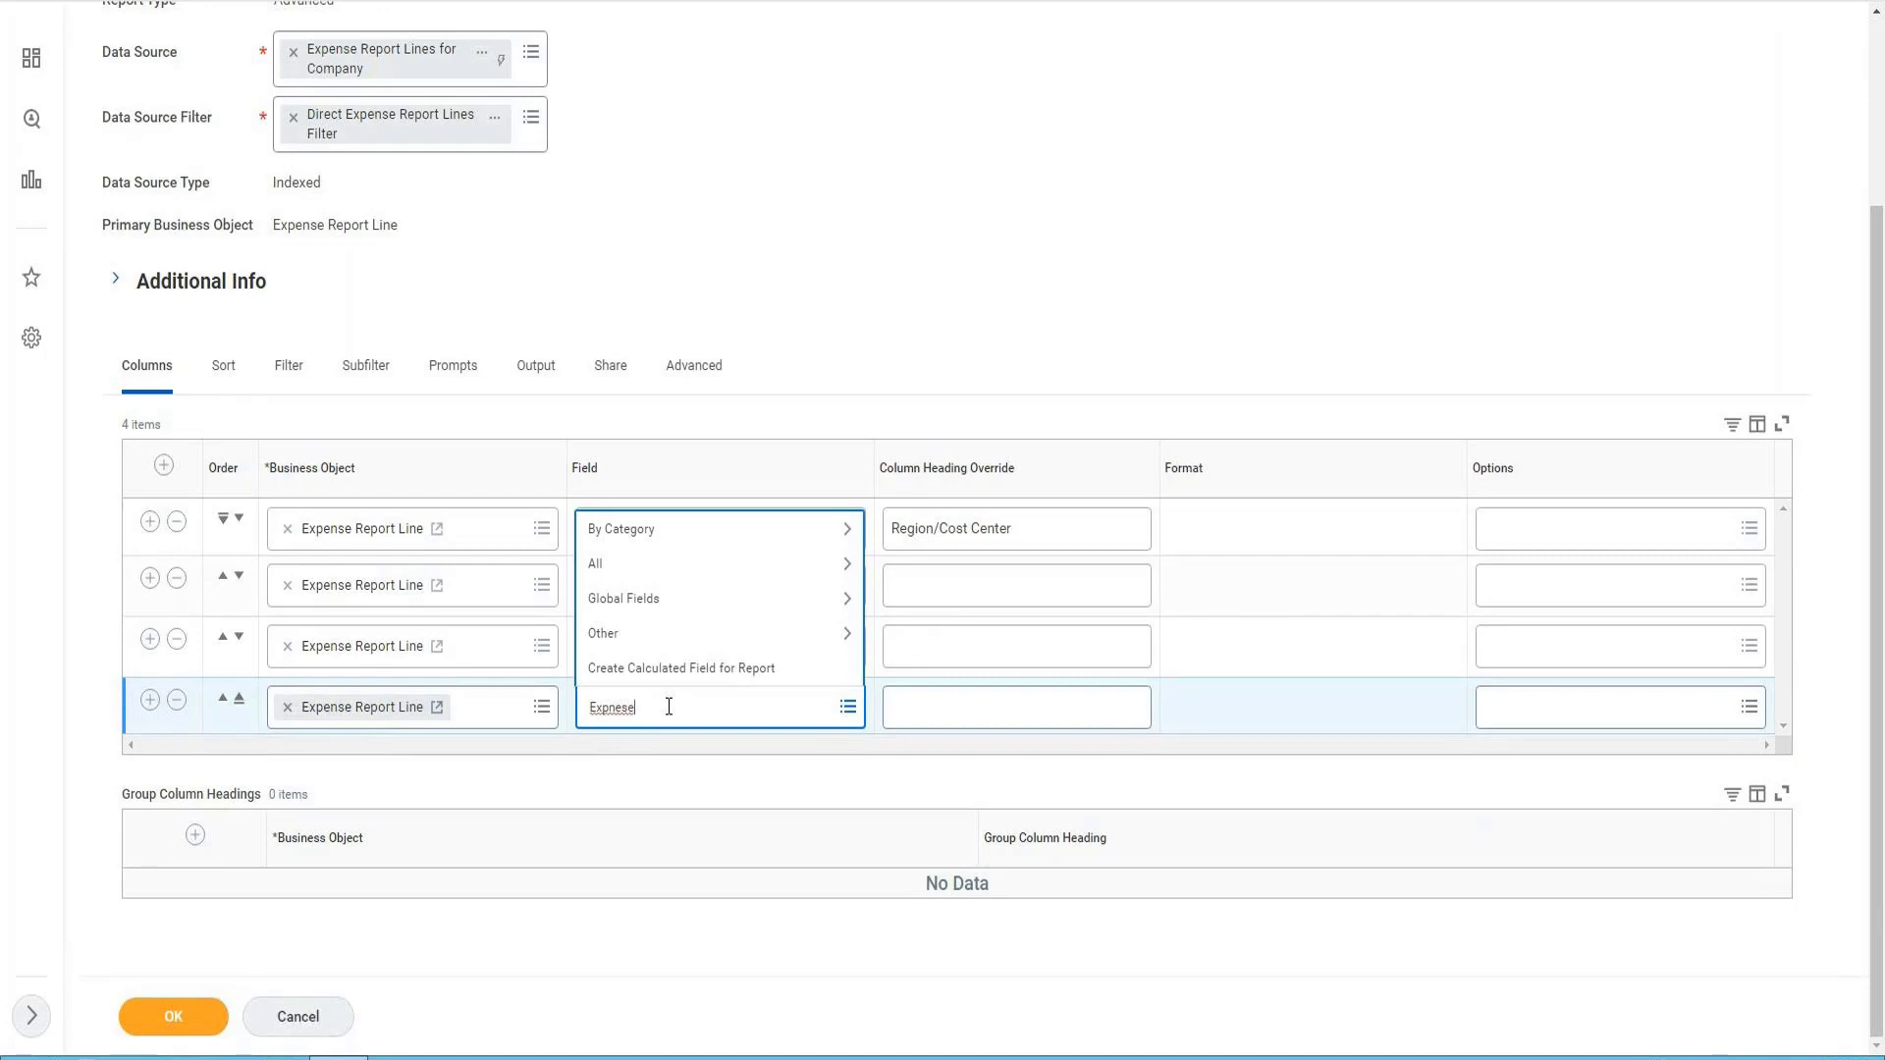
key("shift+End")
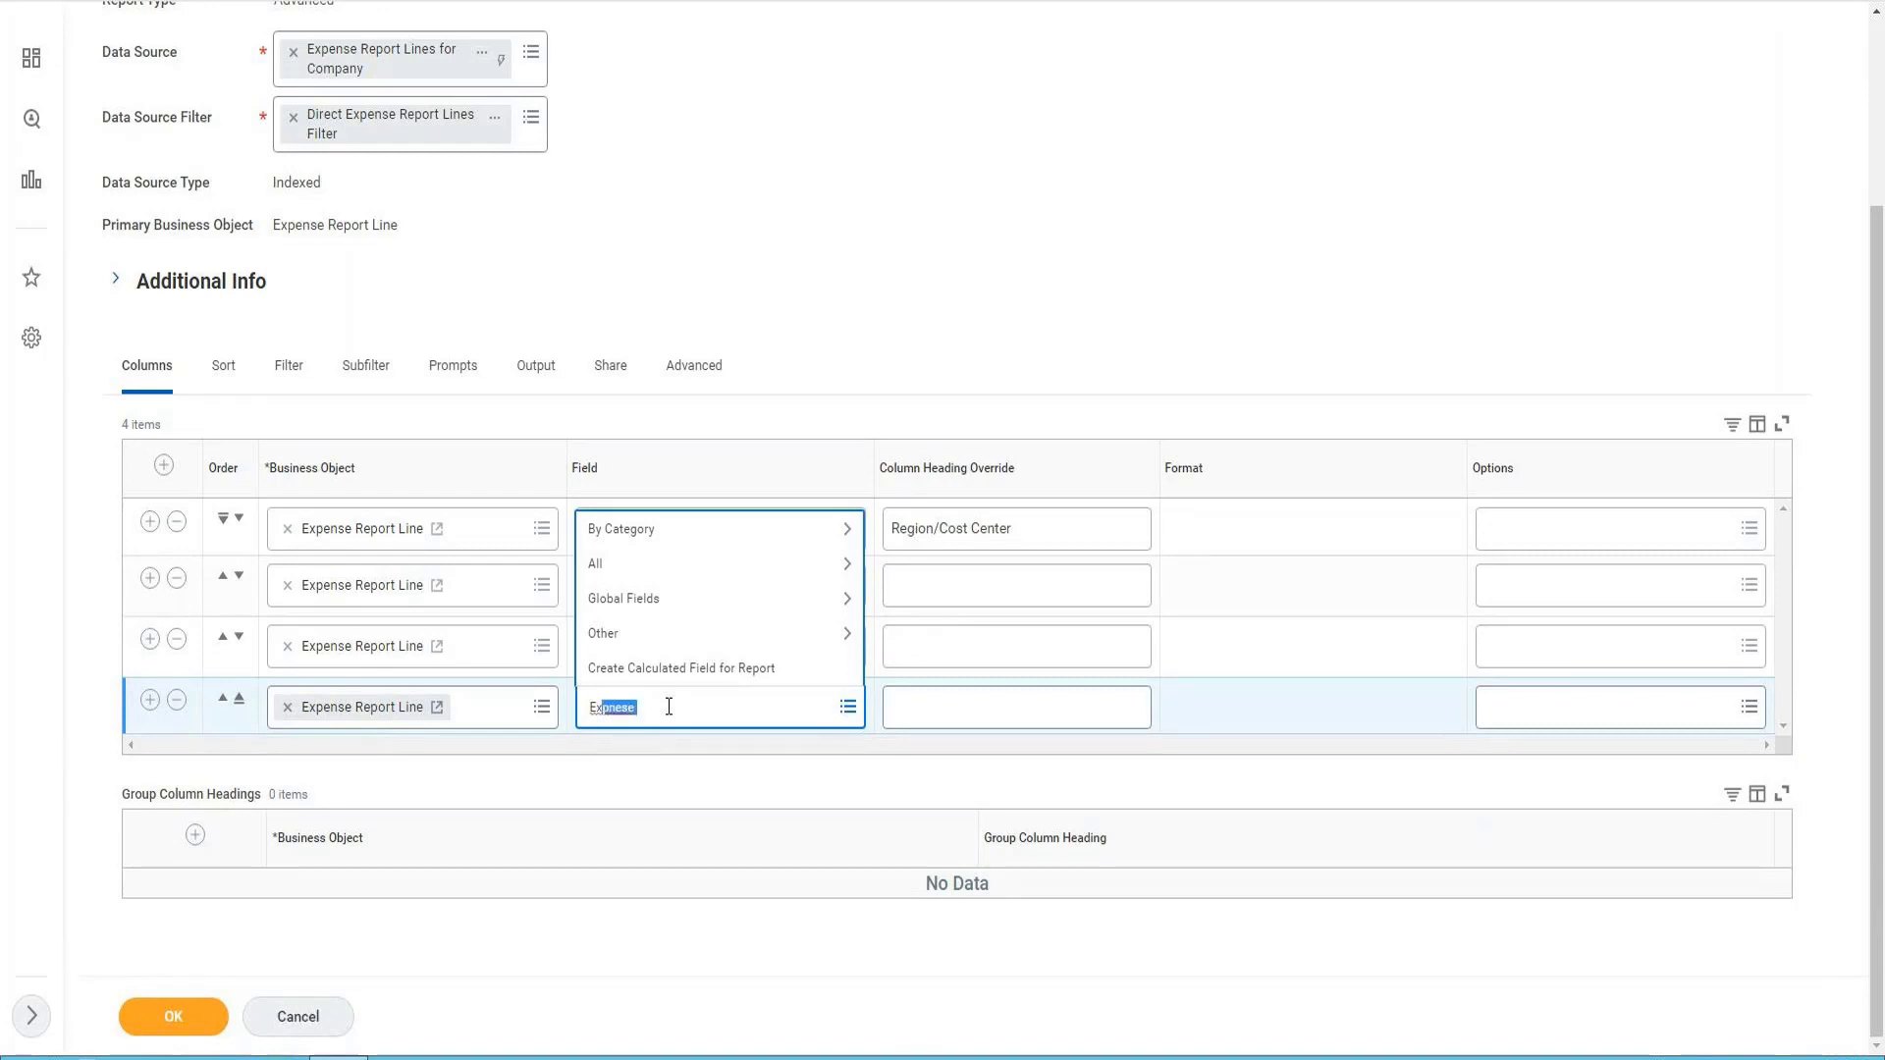
type("pense")
key("Return")
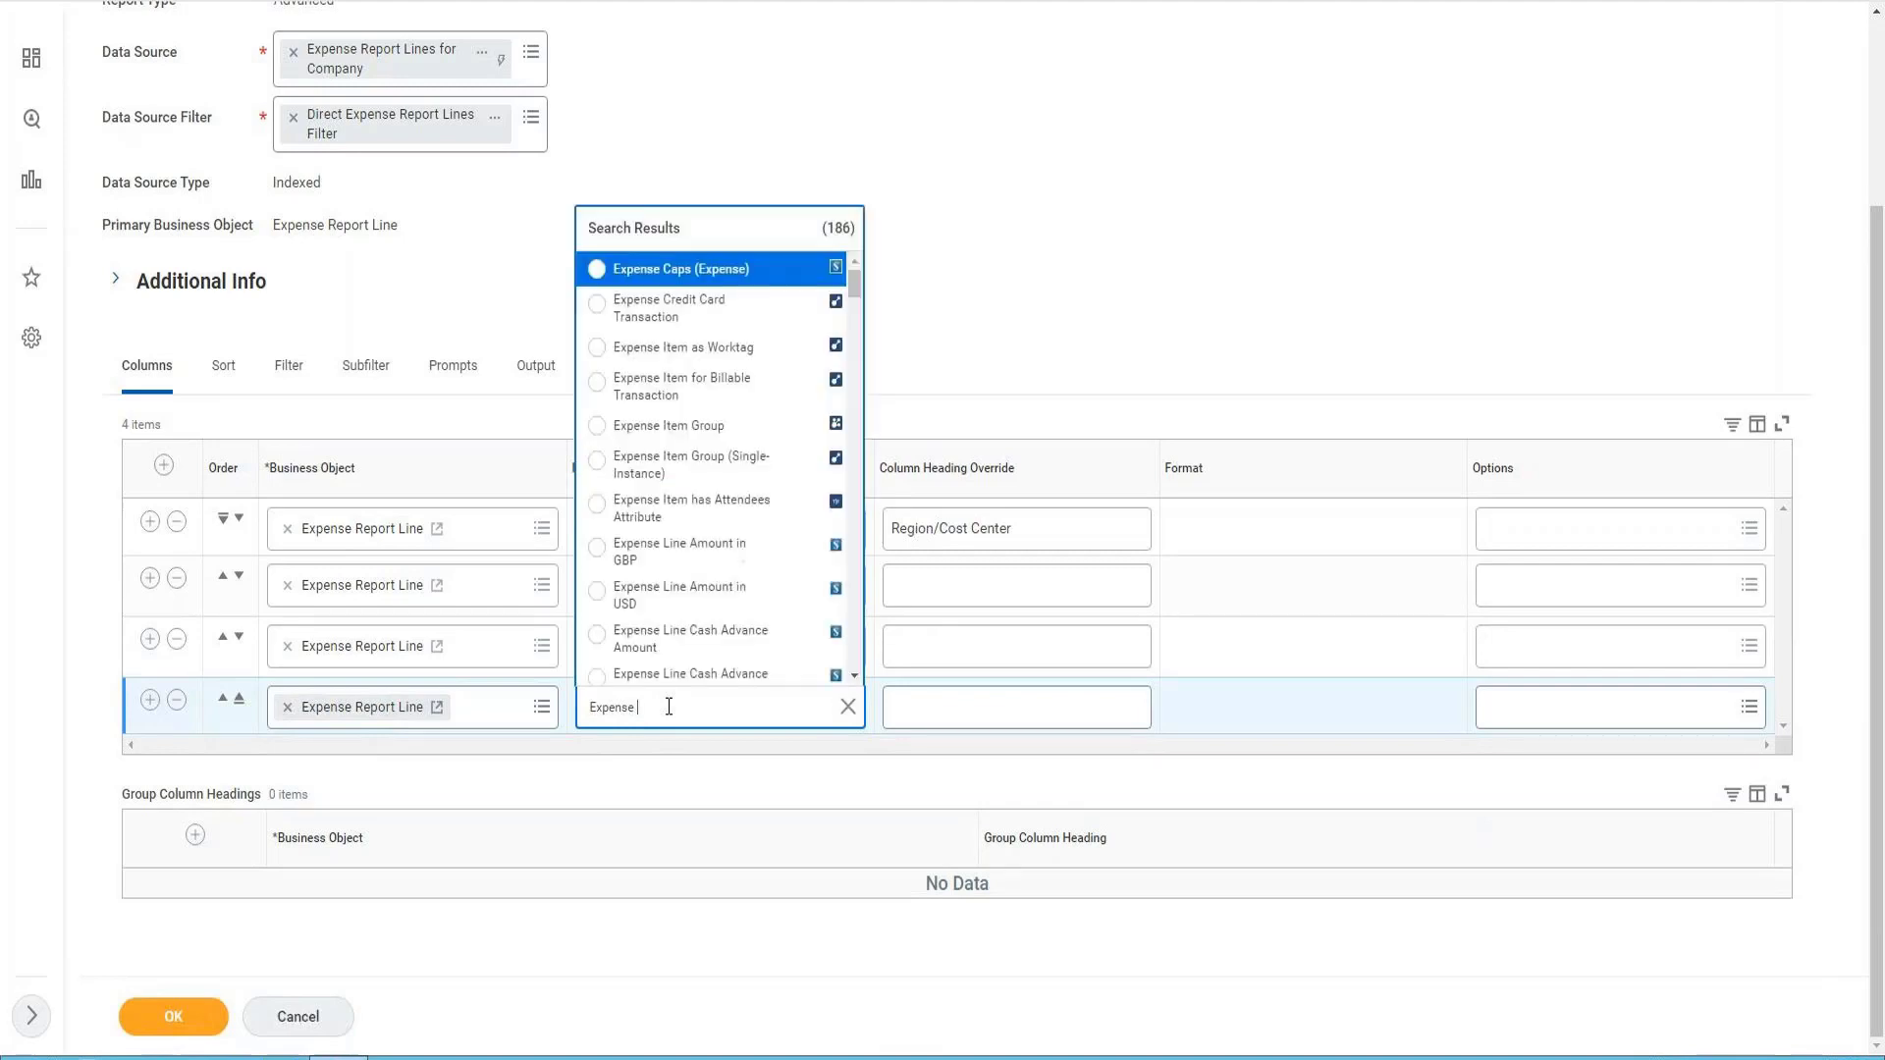
type("Line S")
type("mount")
key("Return")
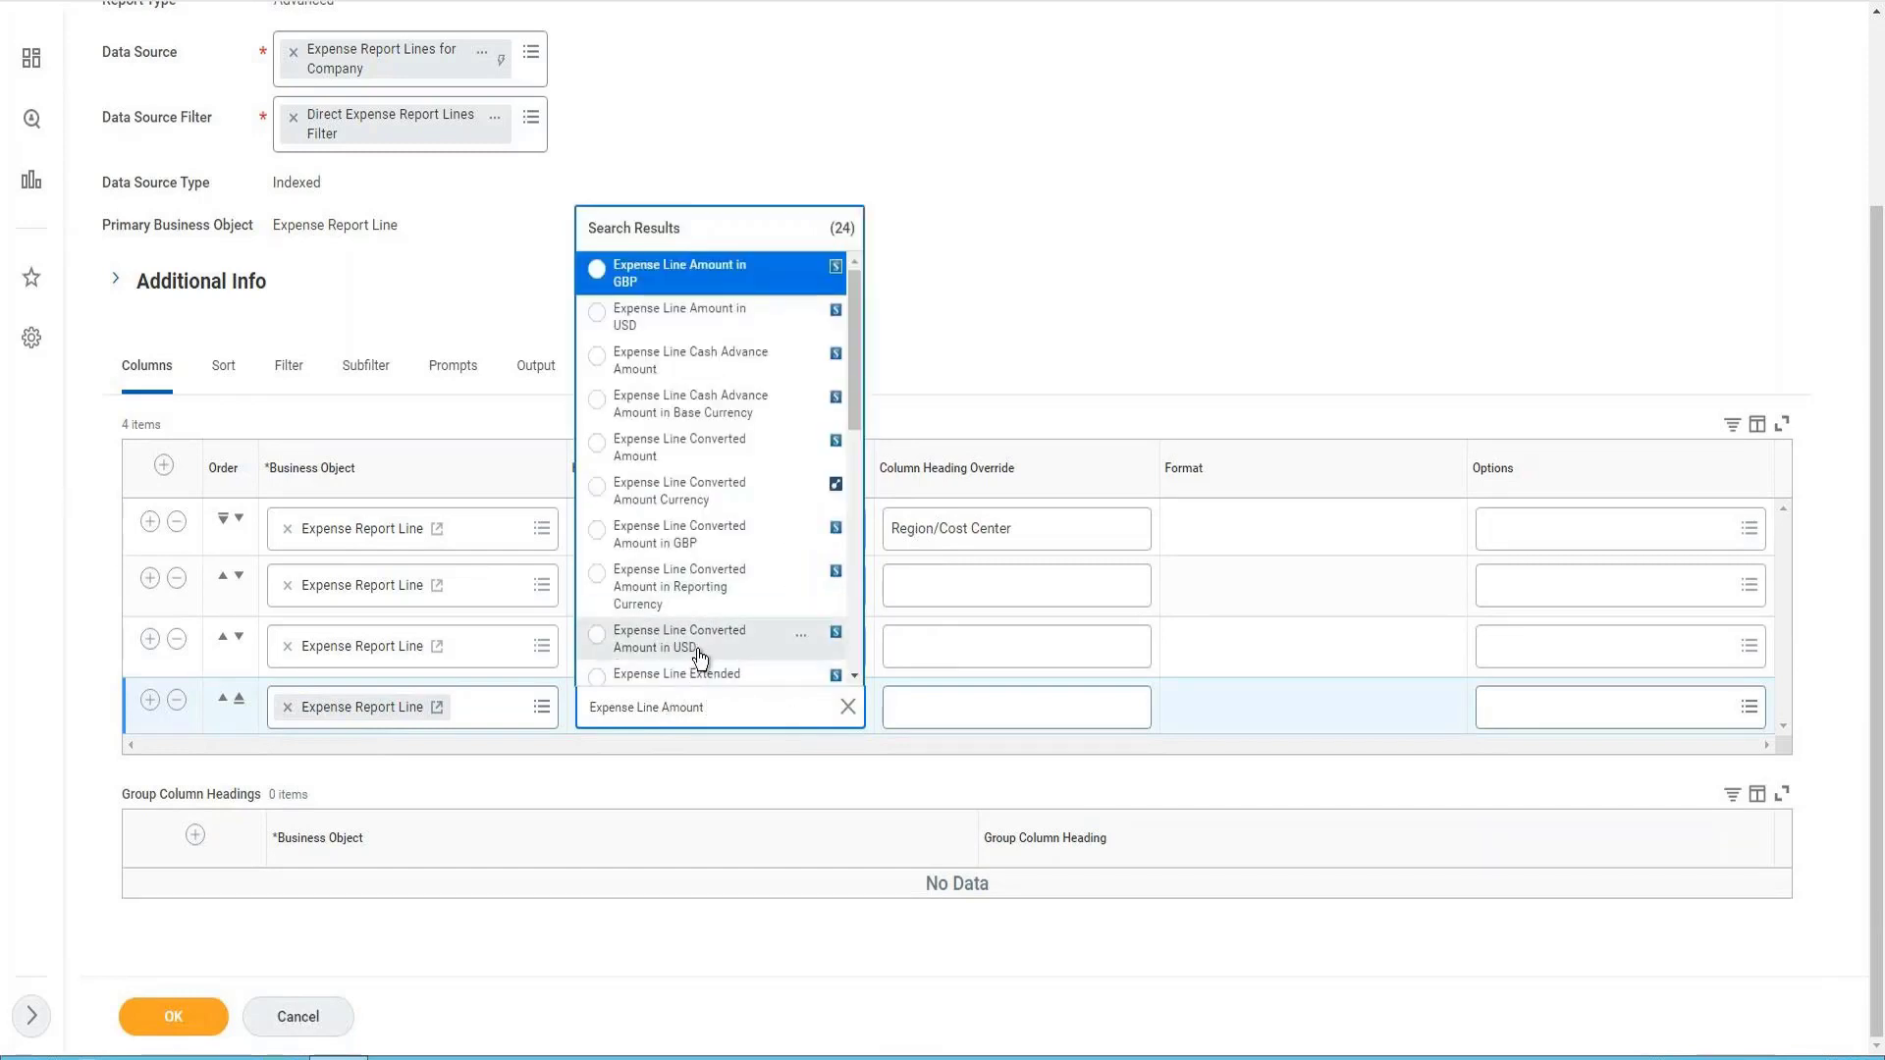
left_click(675, 329)
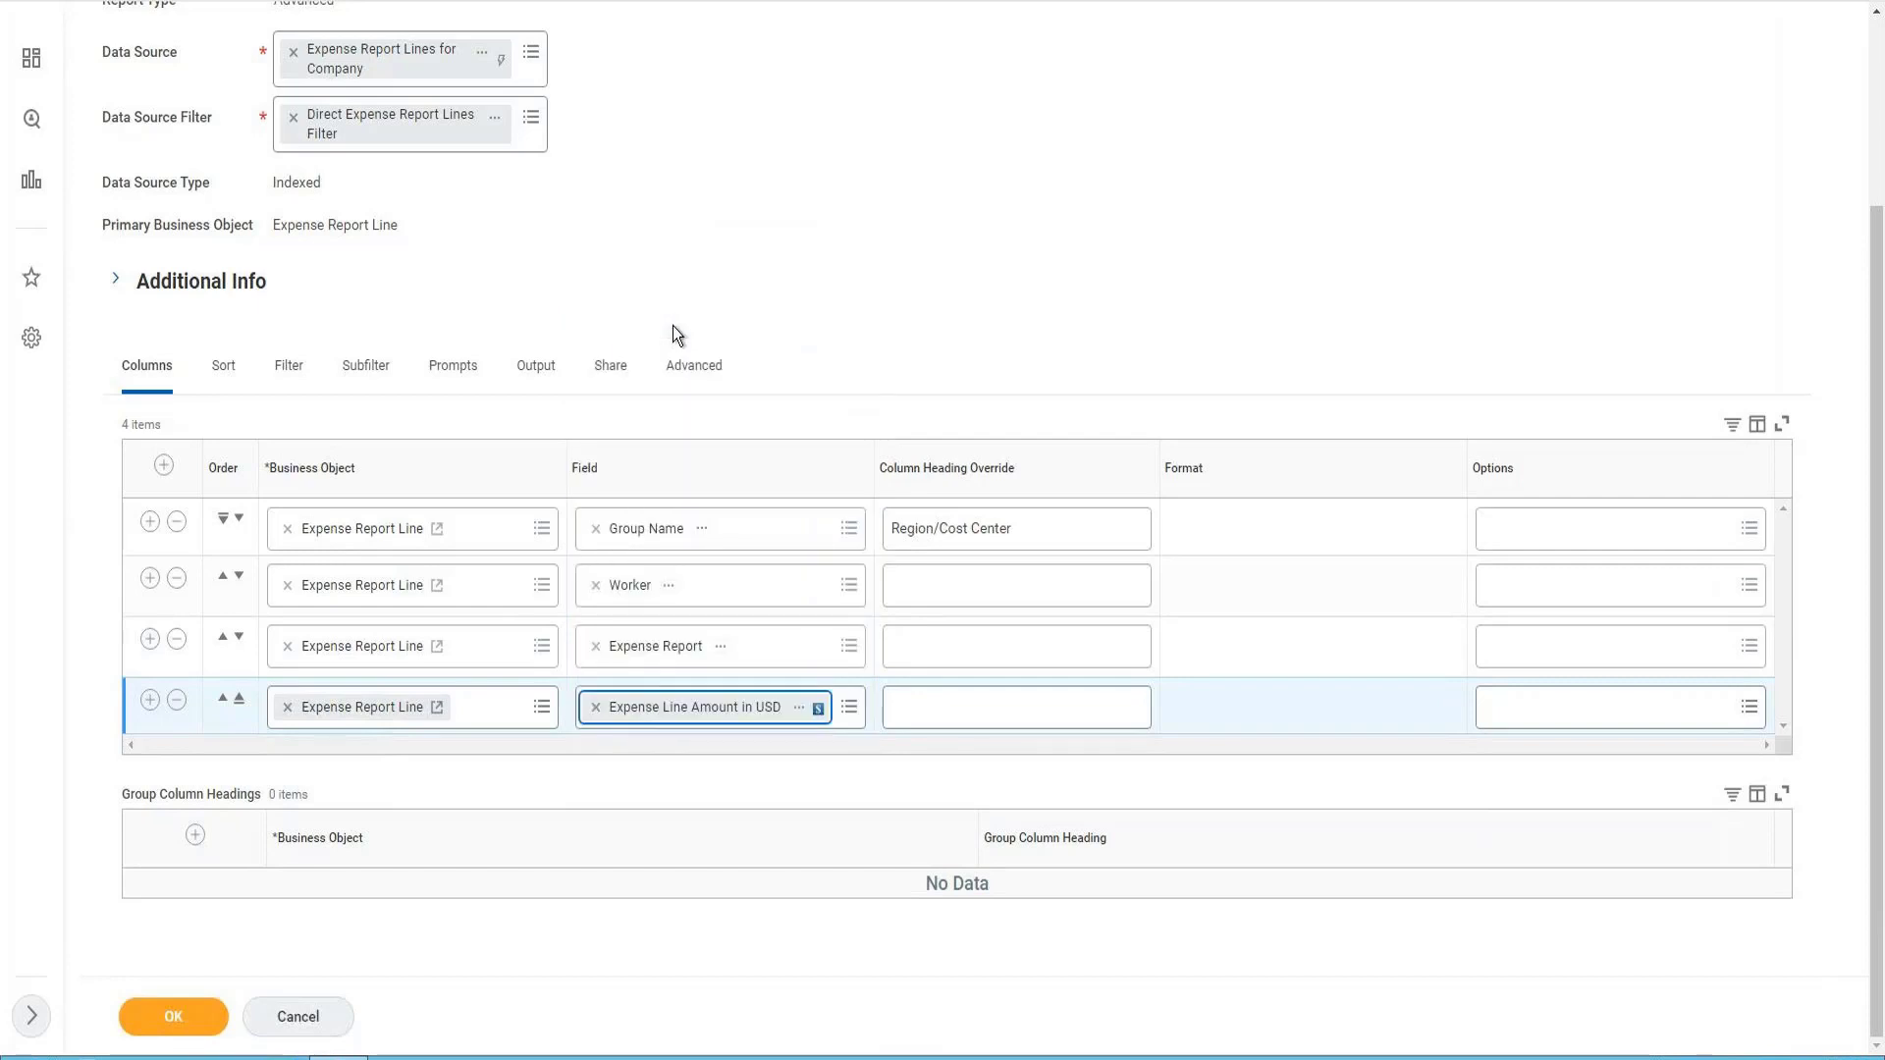
- Add a fifth report column, review the description of the global Count field, and set Count as its field
left_click(149, 701)
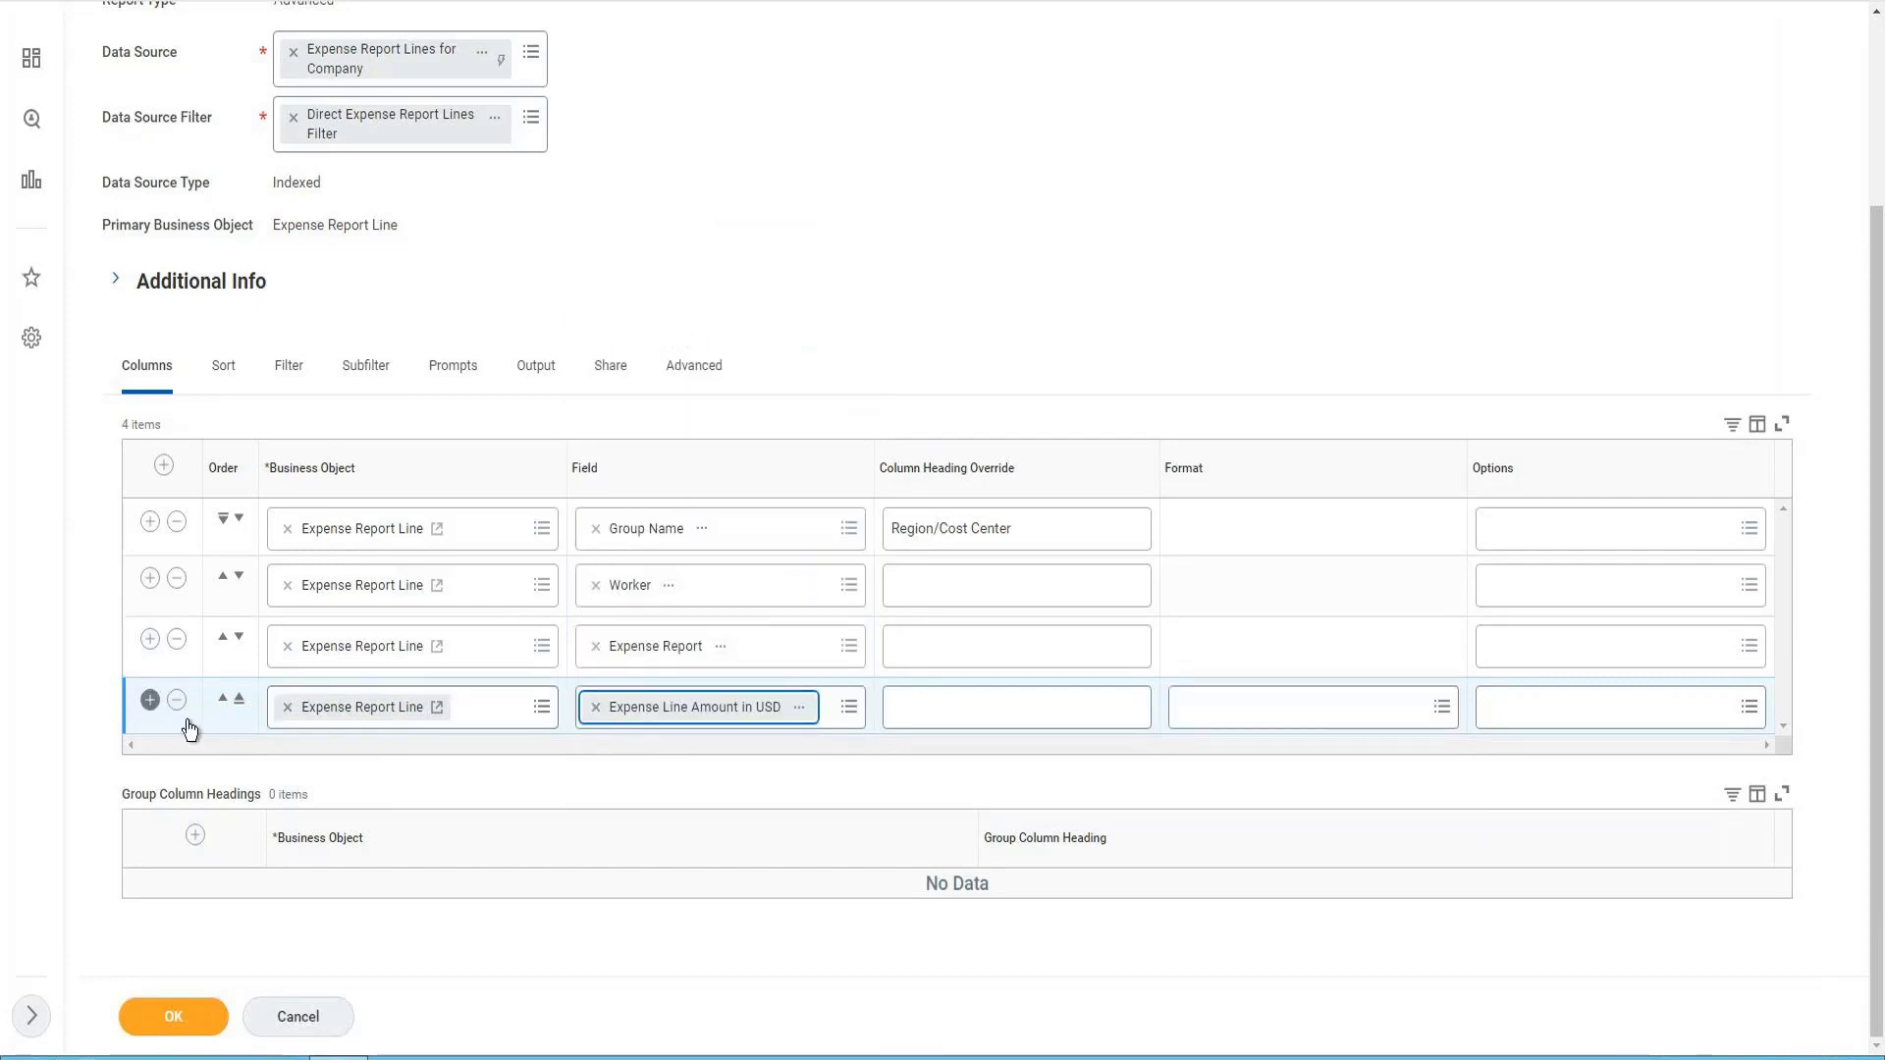
left_click(673, 764)
type("C")
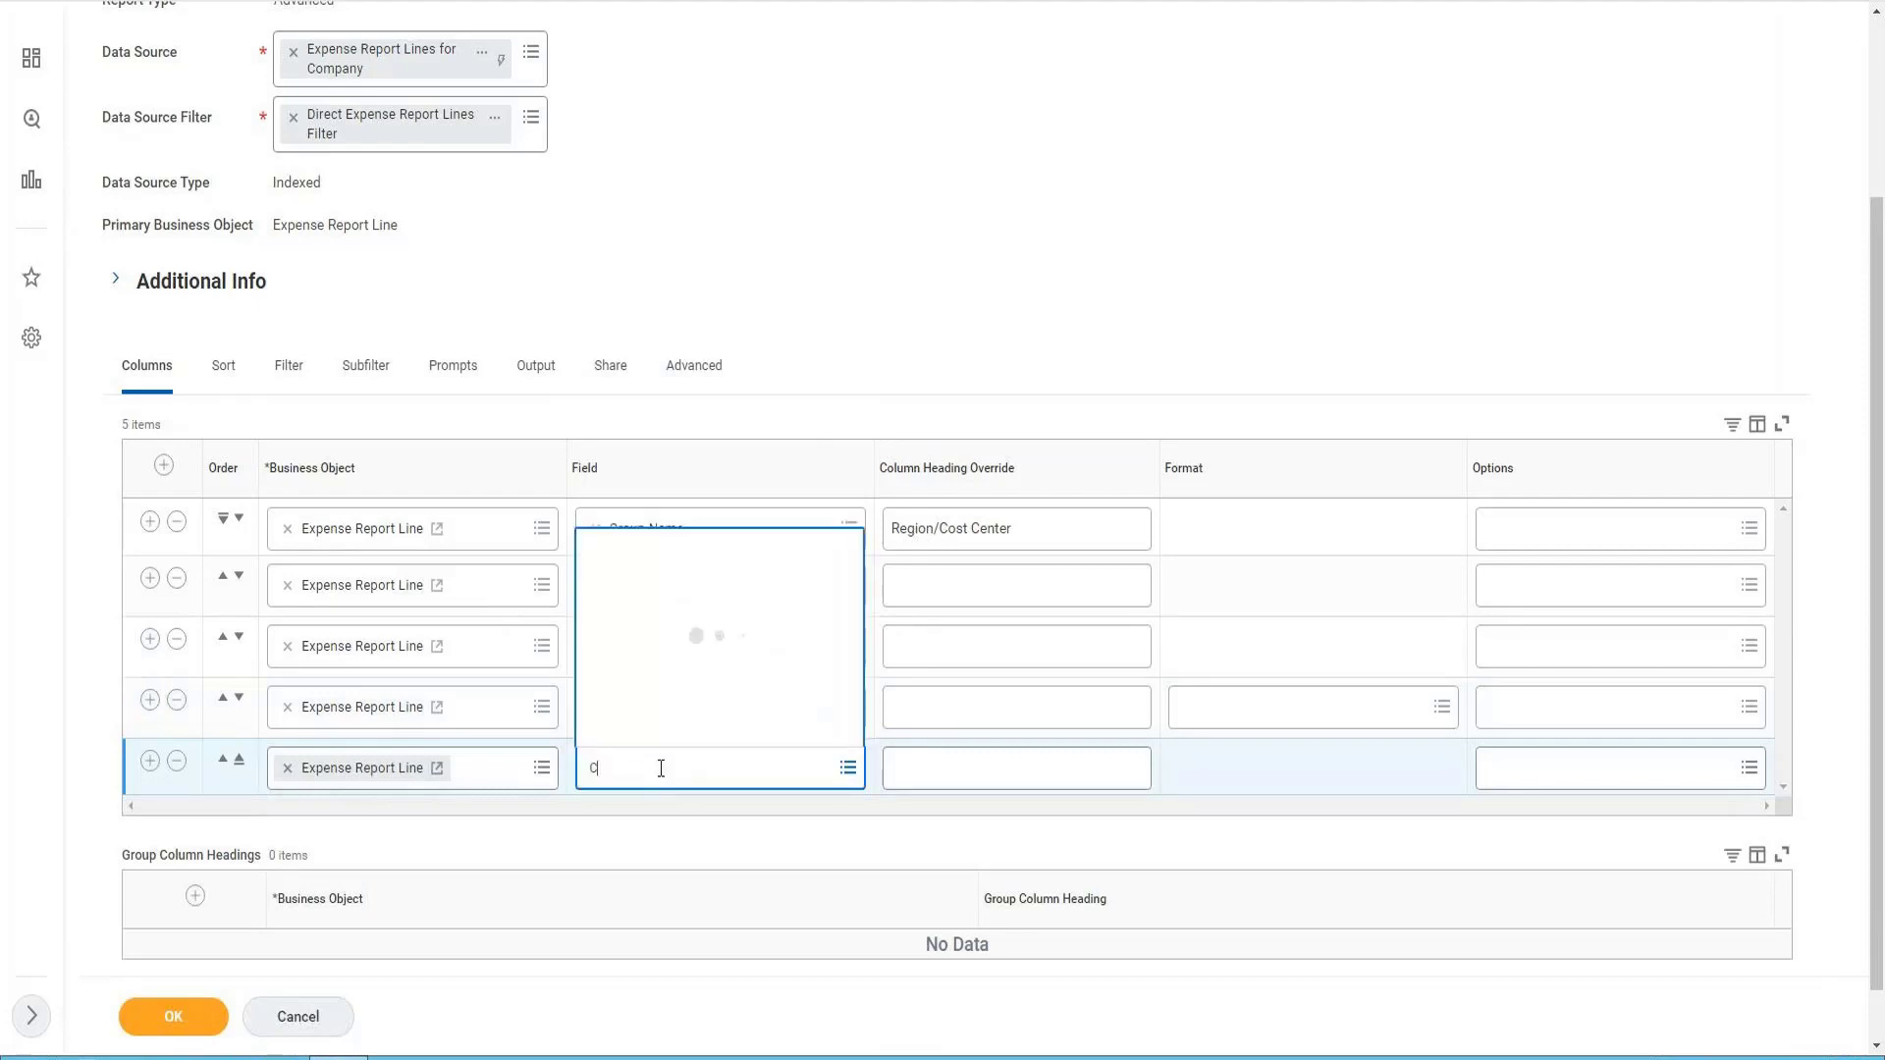
type("ount")
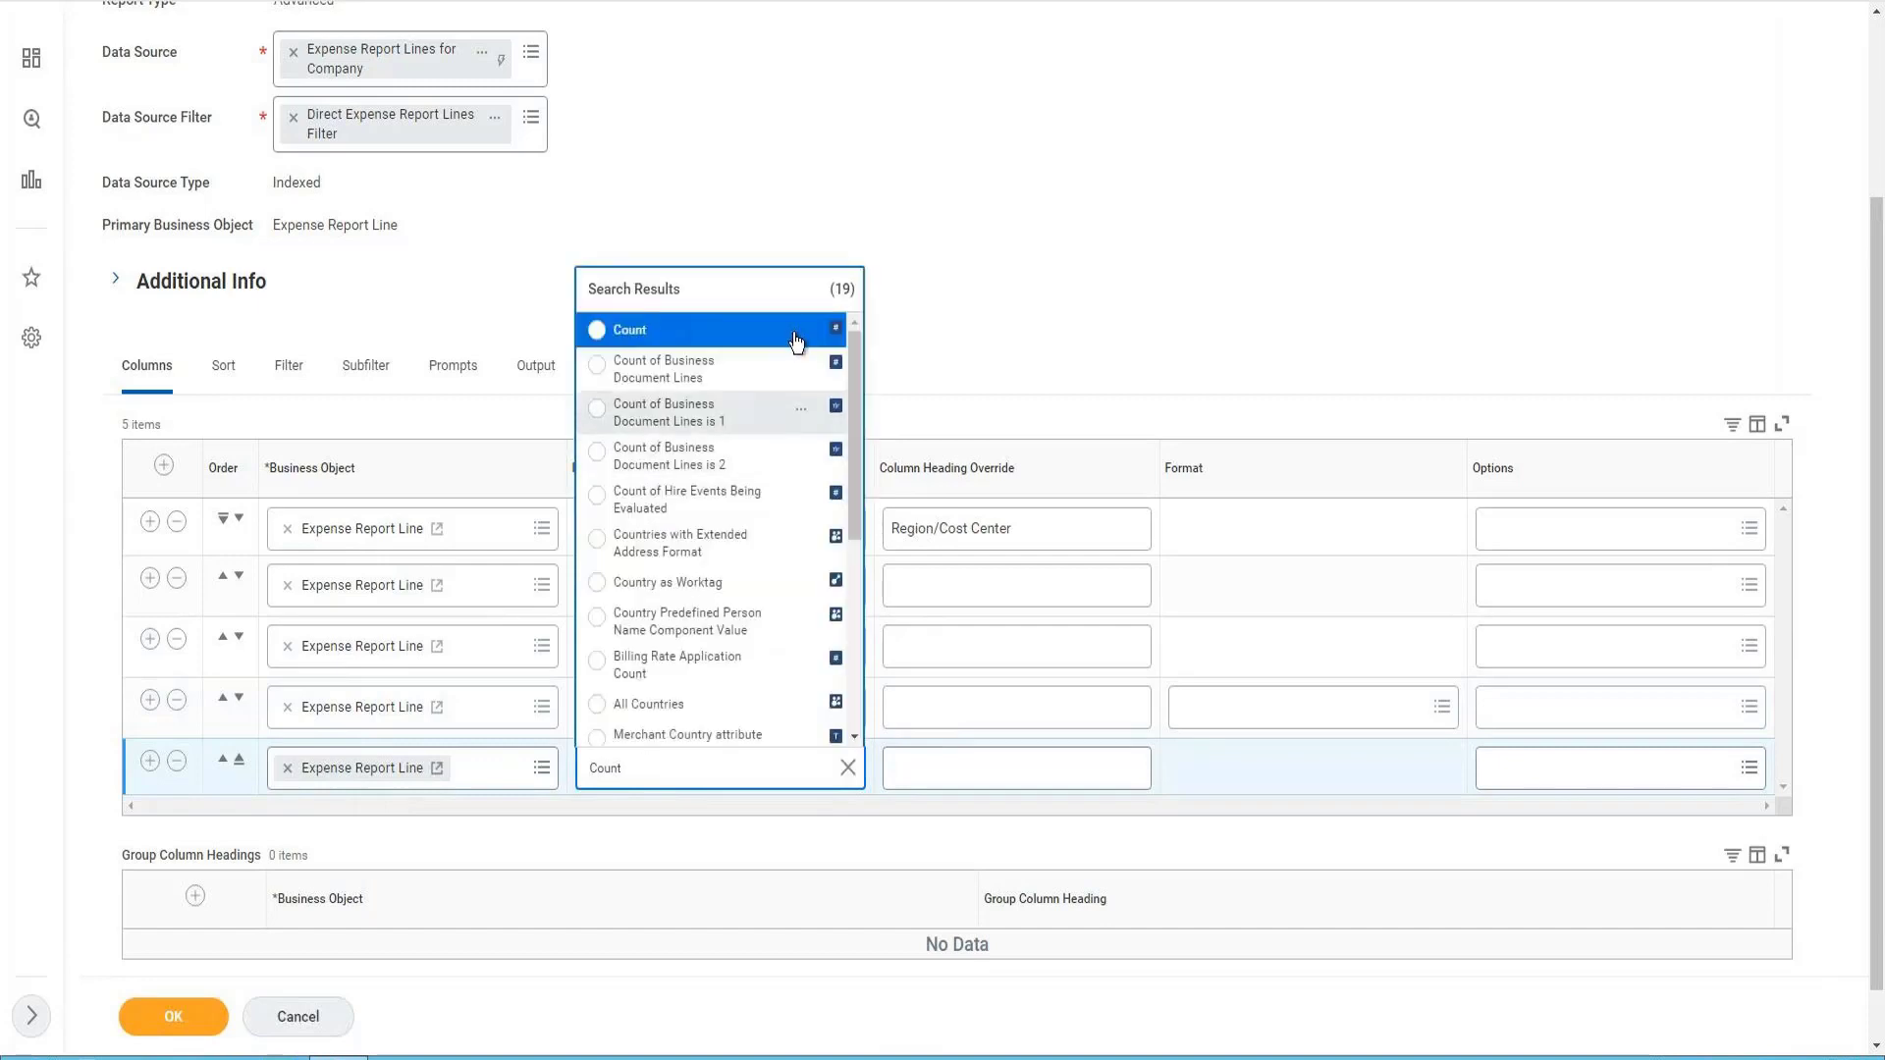
mouse_move(802, 336)
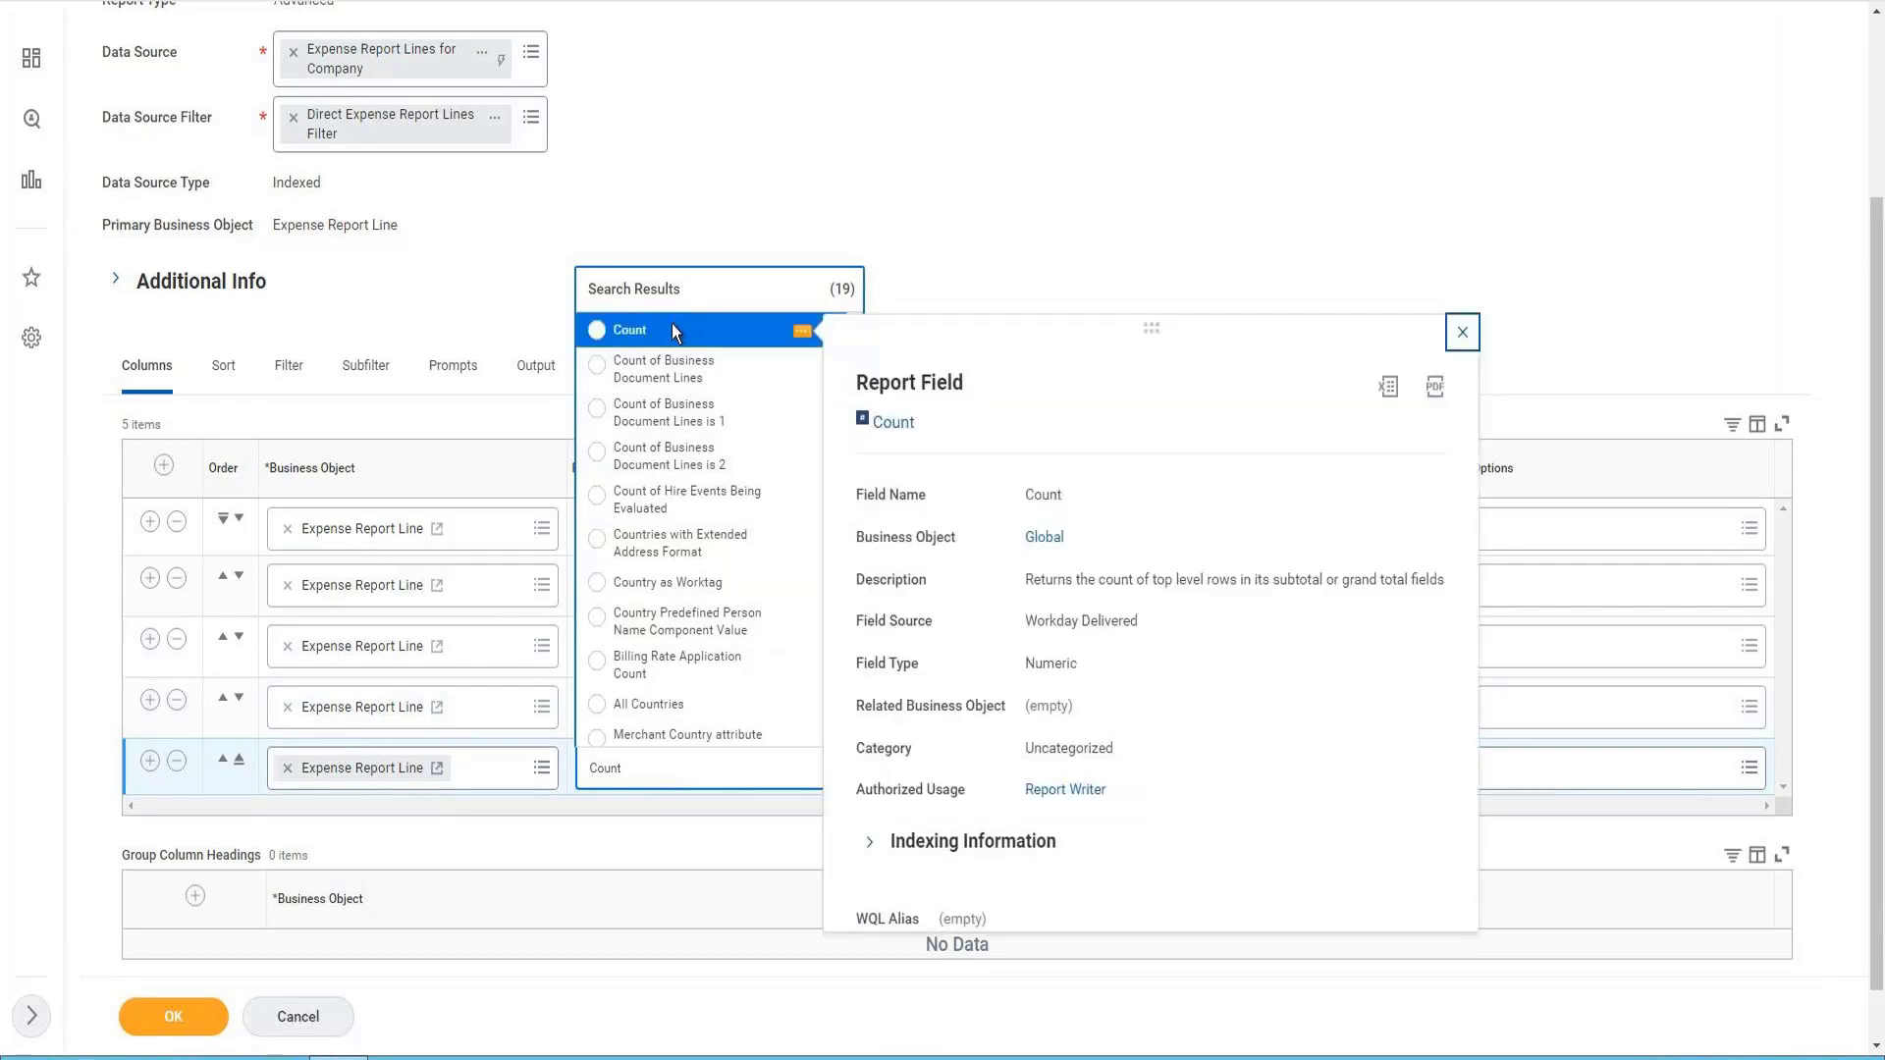
left_click(495, 427)
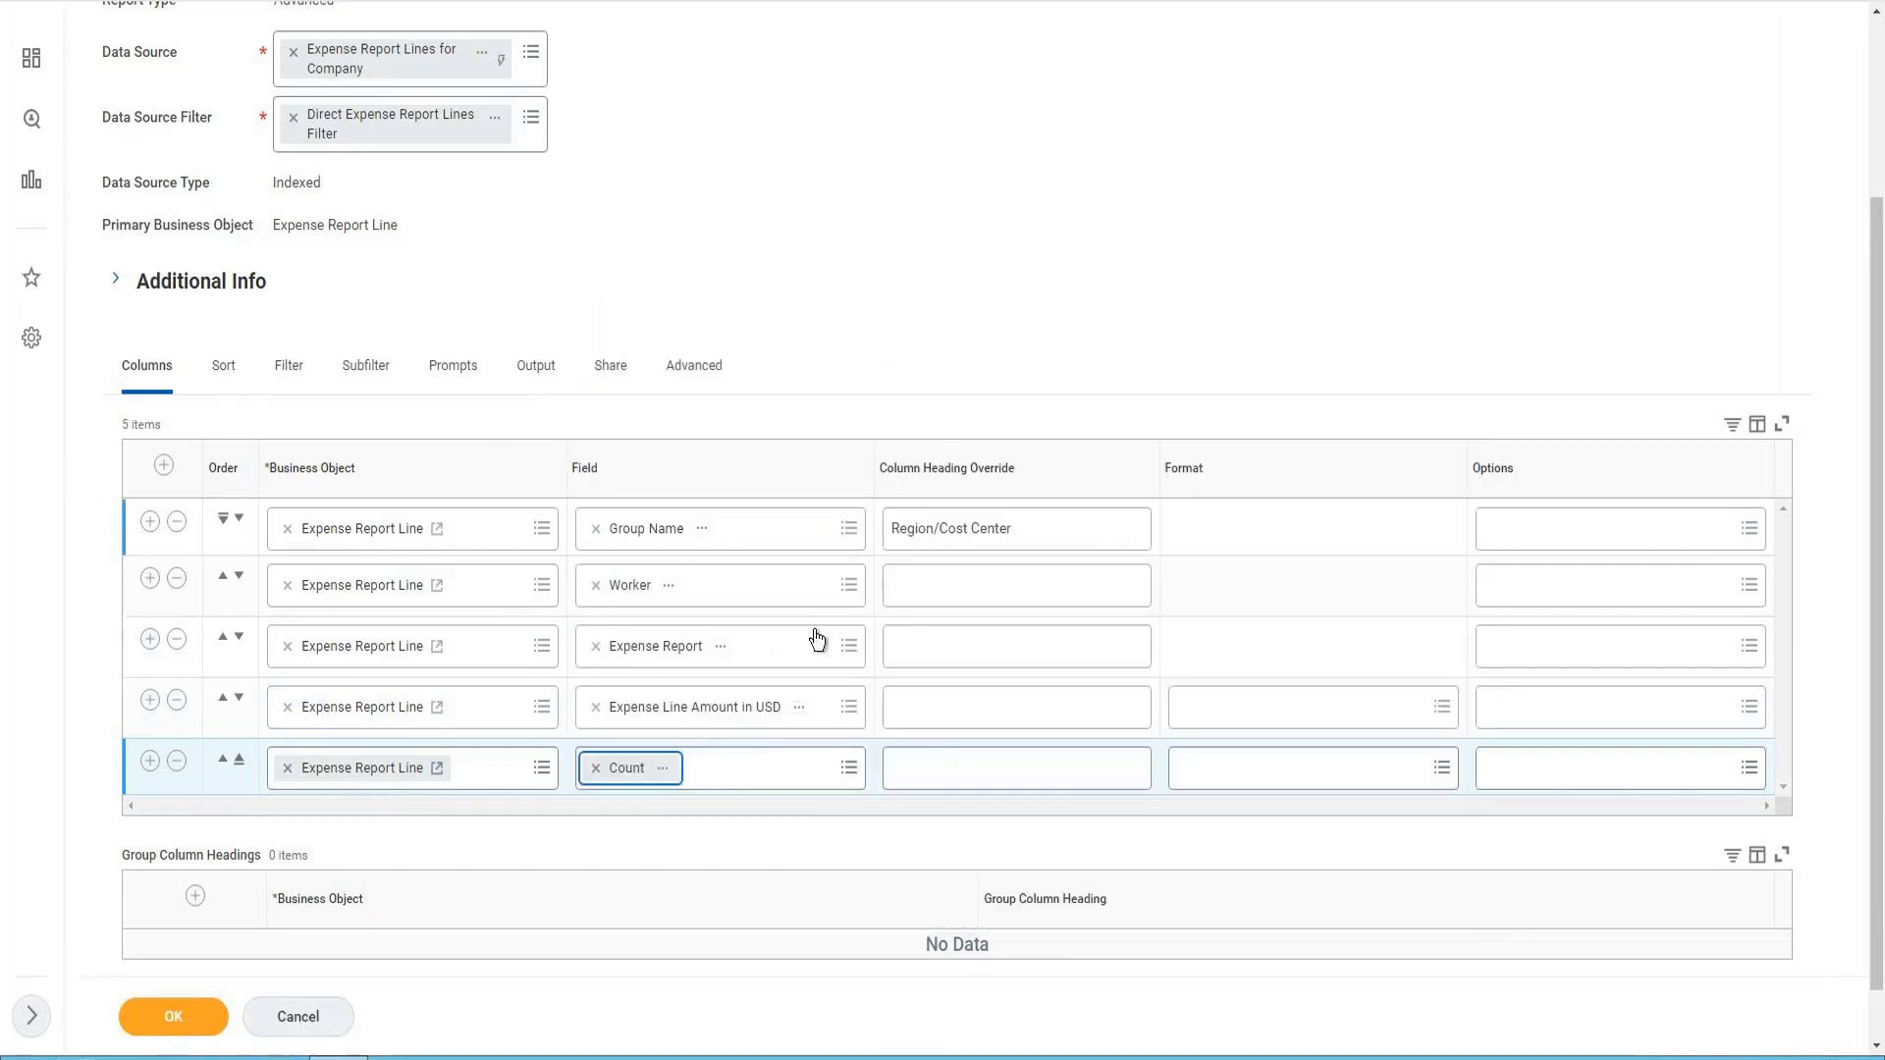
left_click(1024, 765)
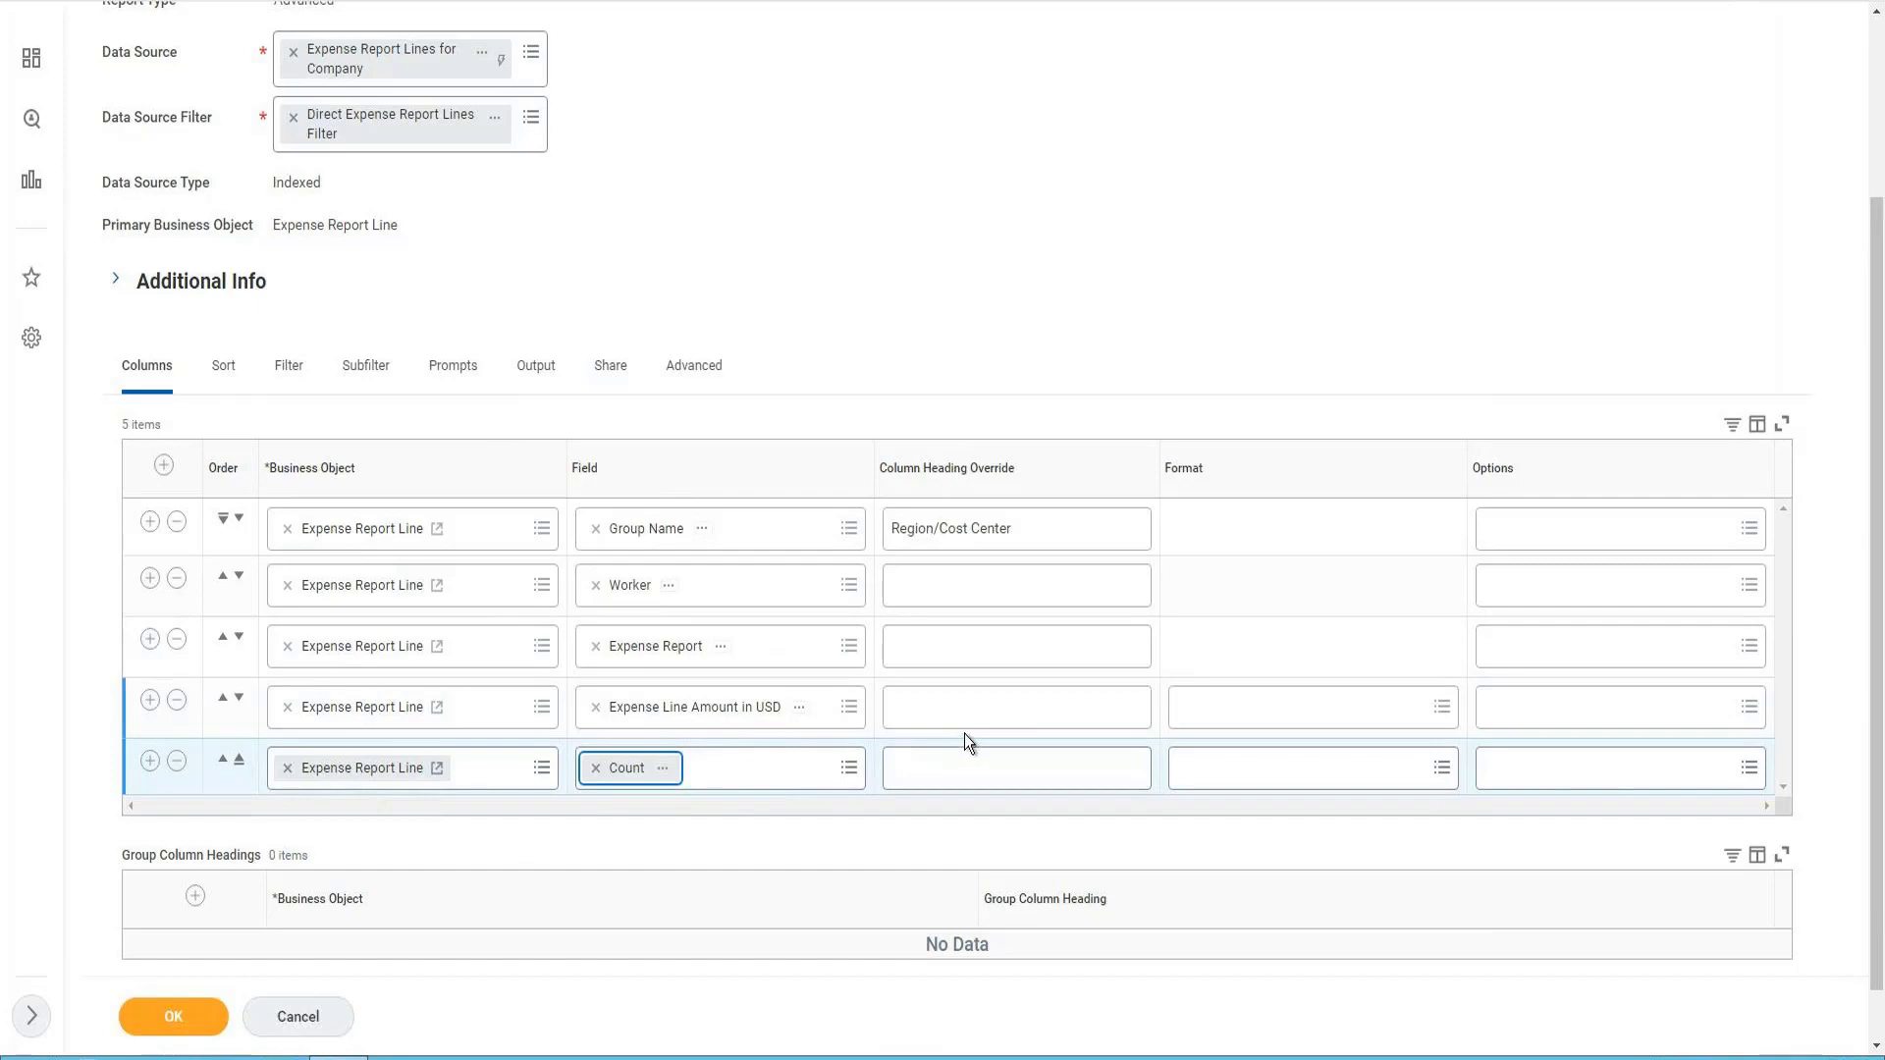
- Assign the Sum option to the Expense Line Amount in USD column
left_click(1645, 704)
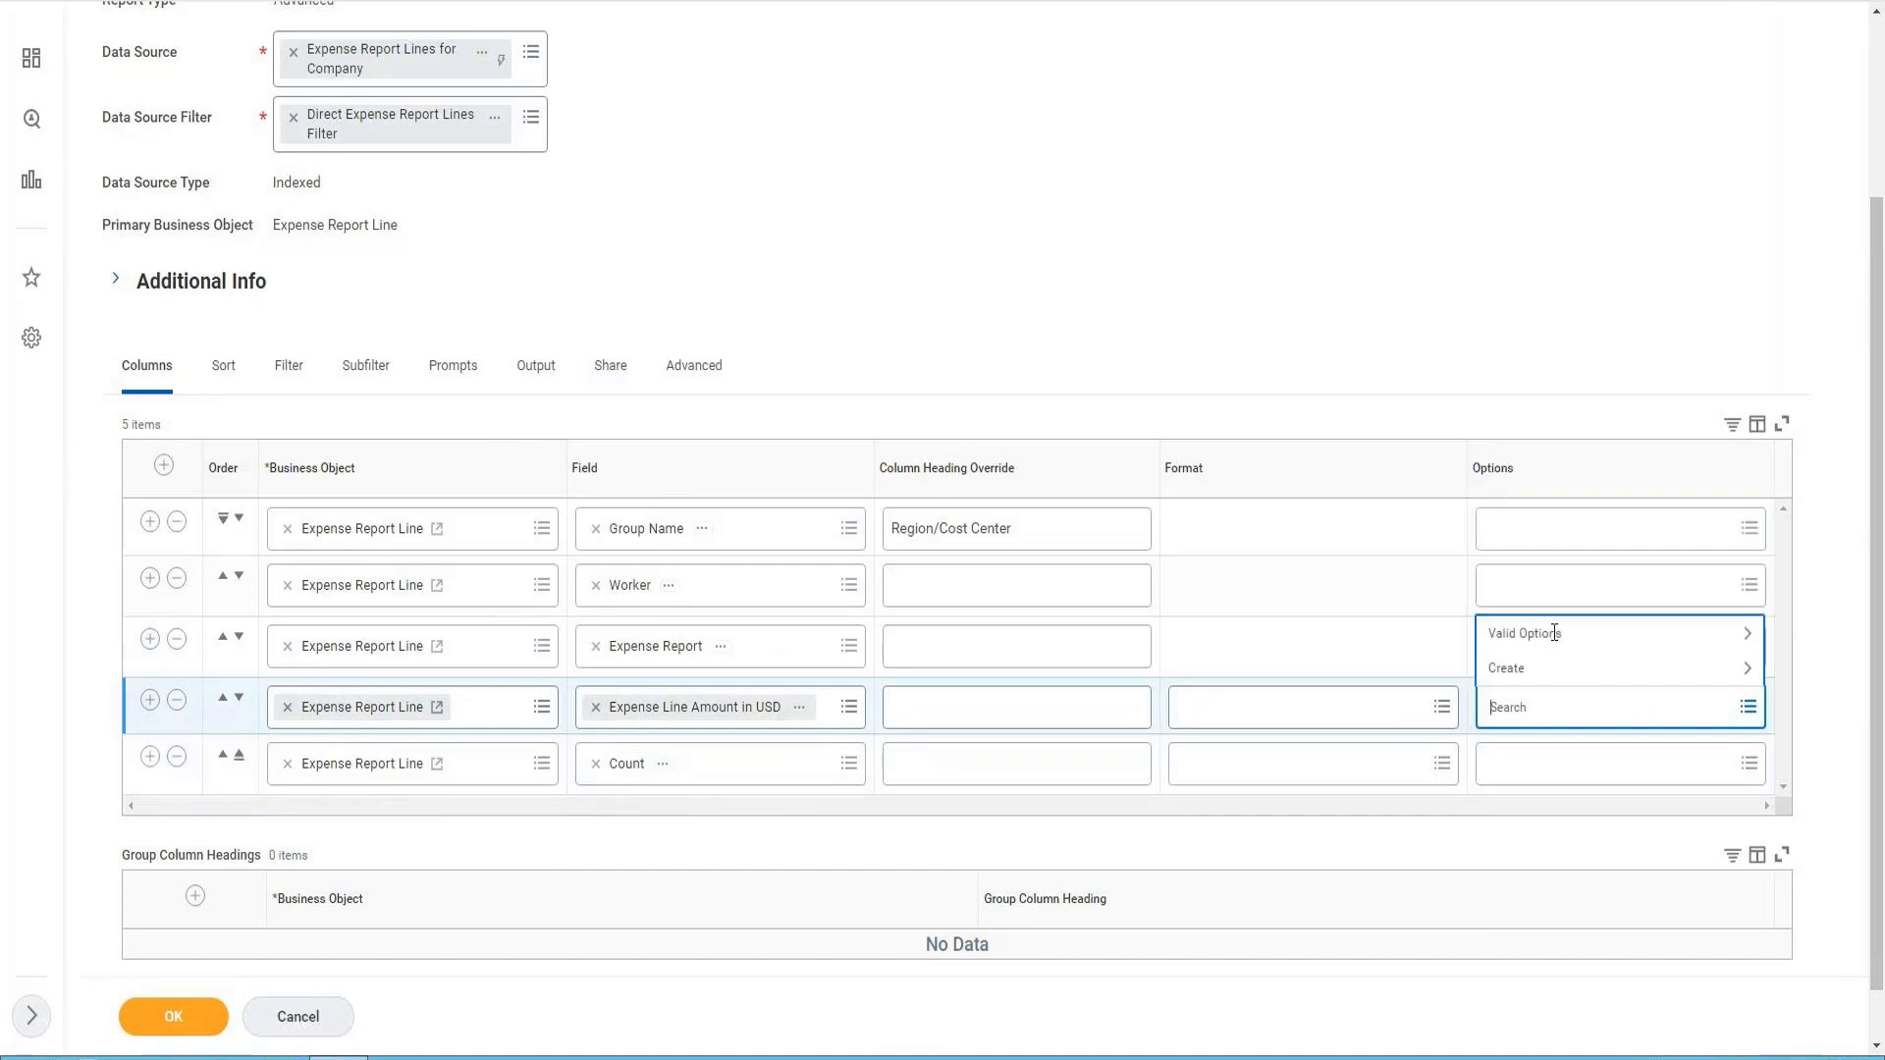
left_click(1553, 634)
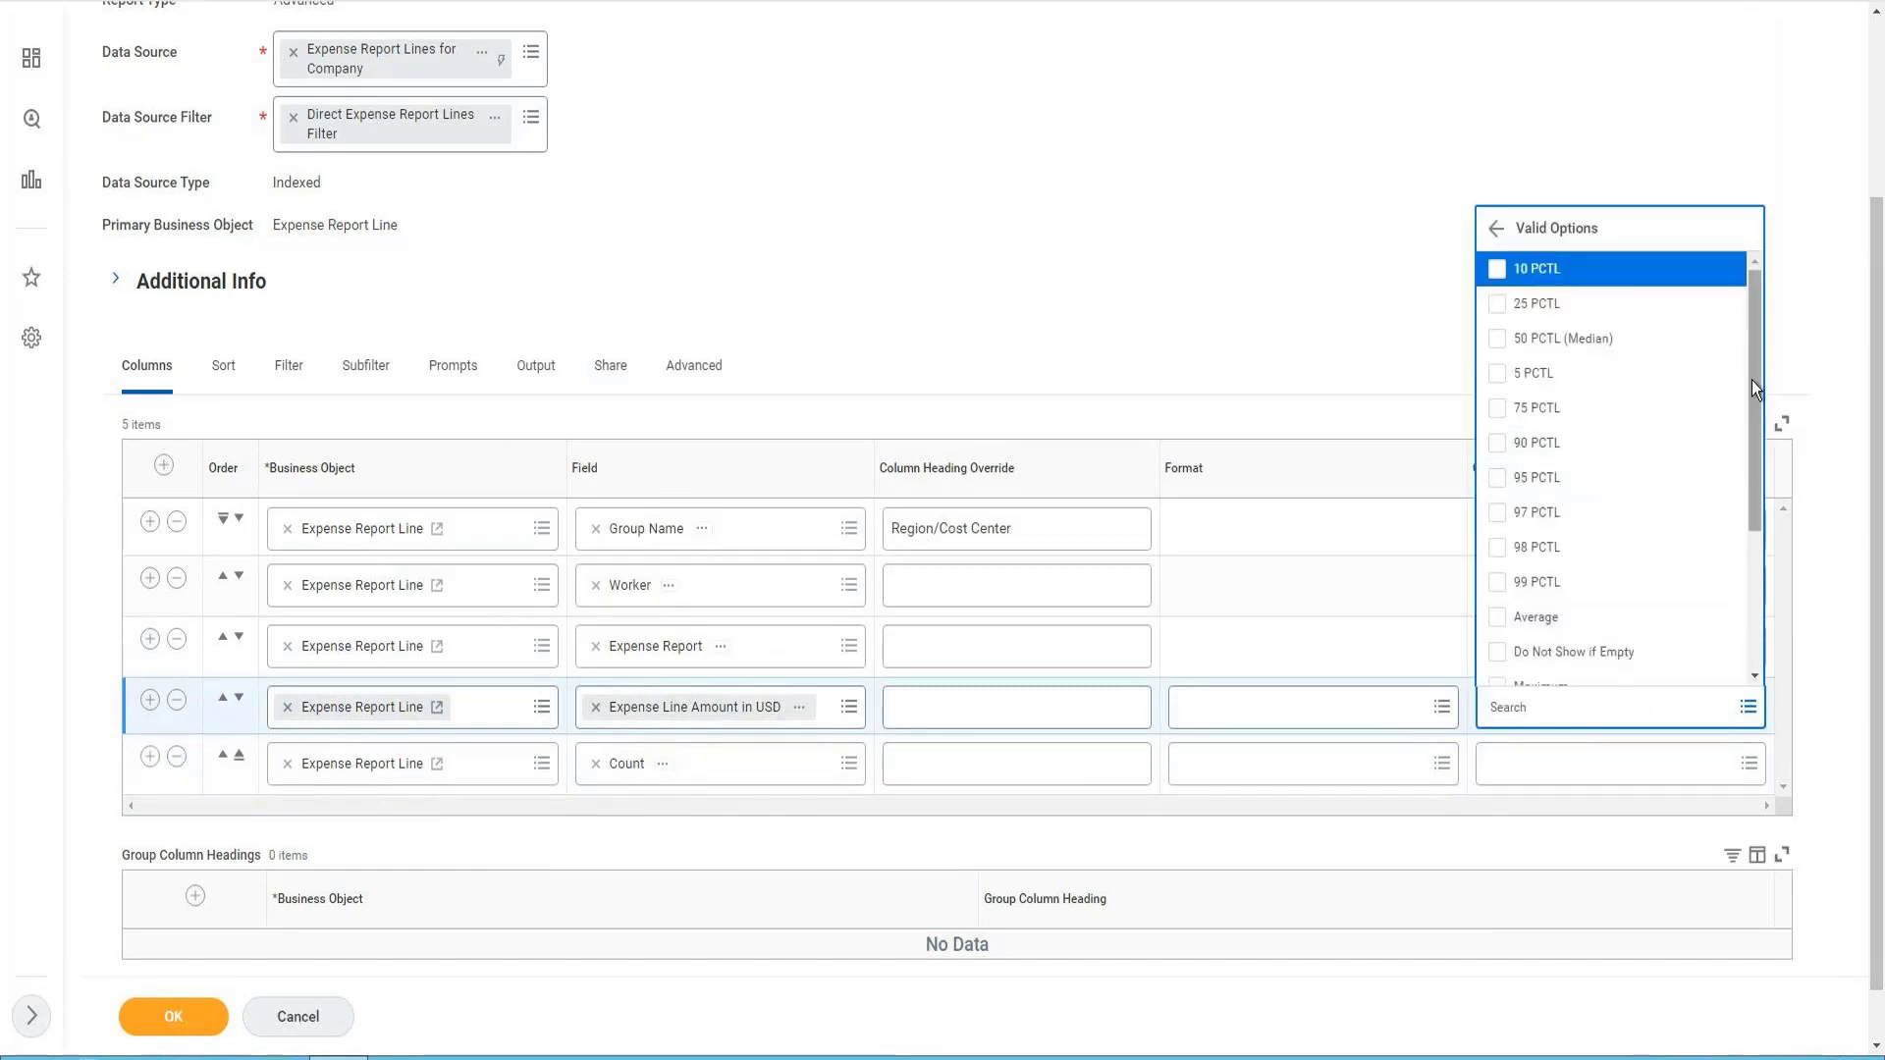
left_click_drag(1752, 382, 1728, 517)
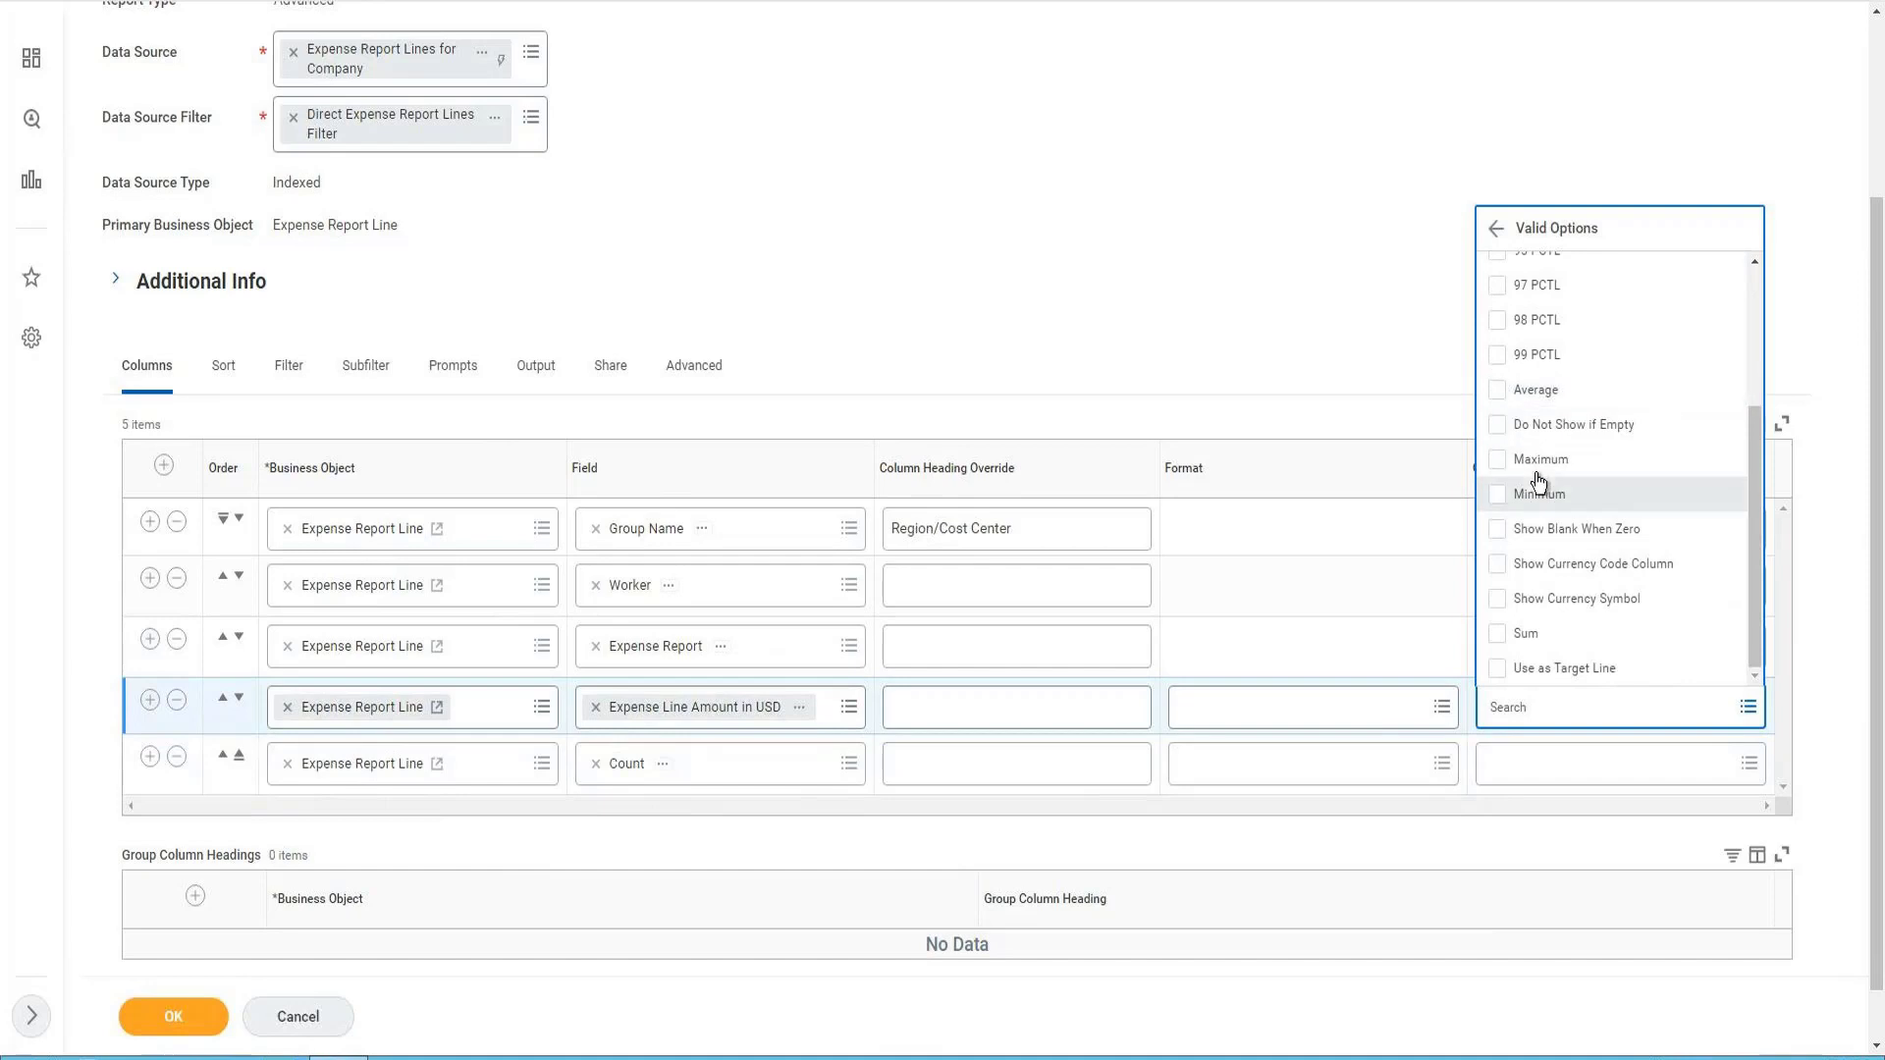
left_click(1497, 642)
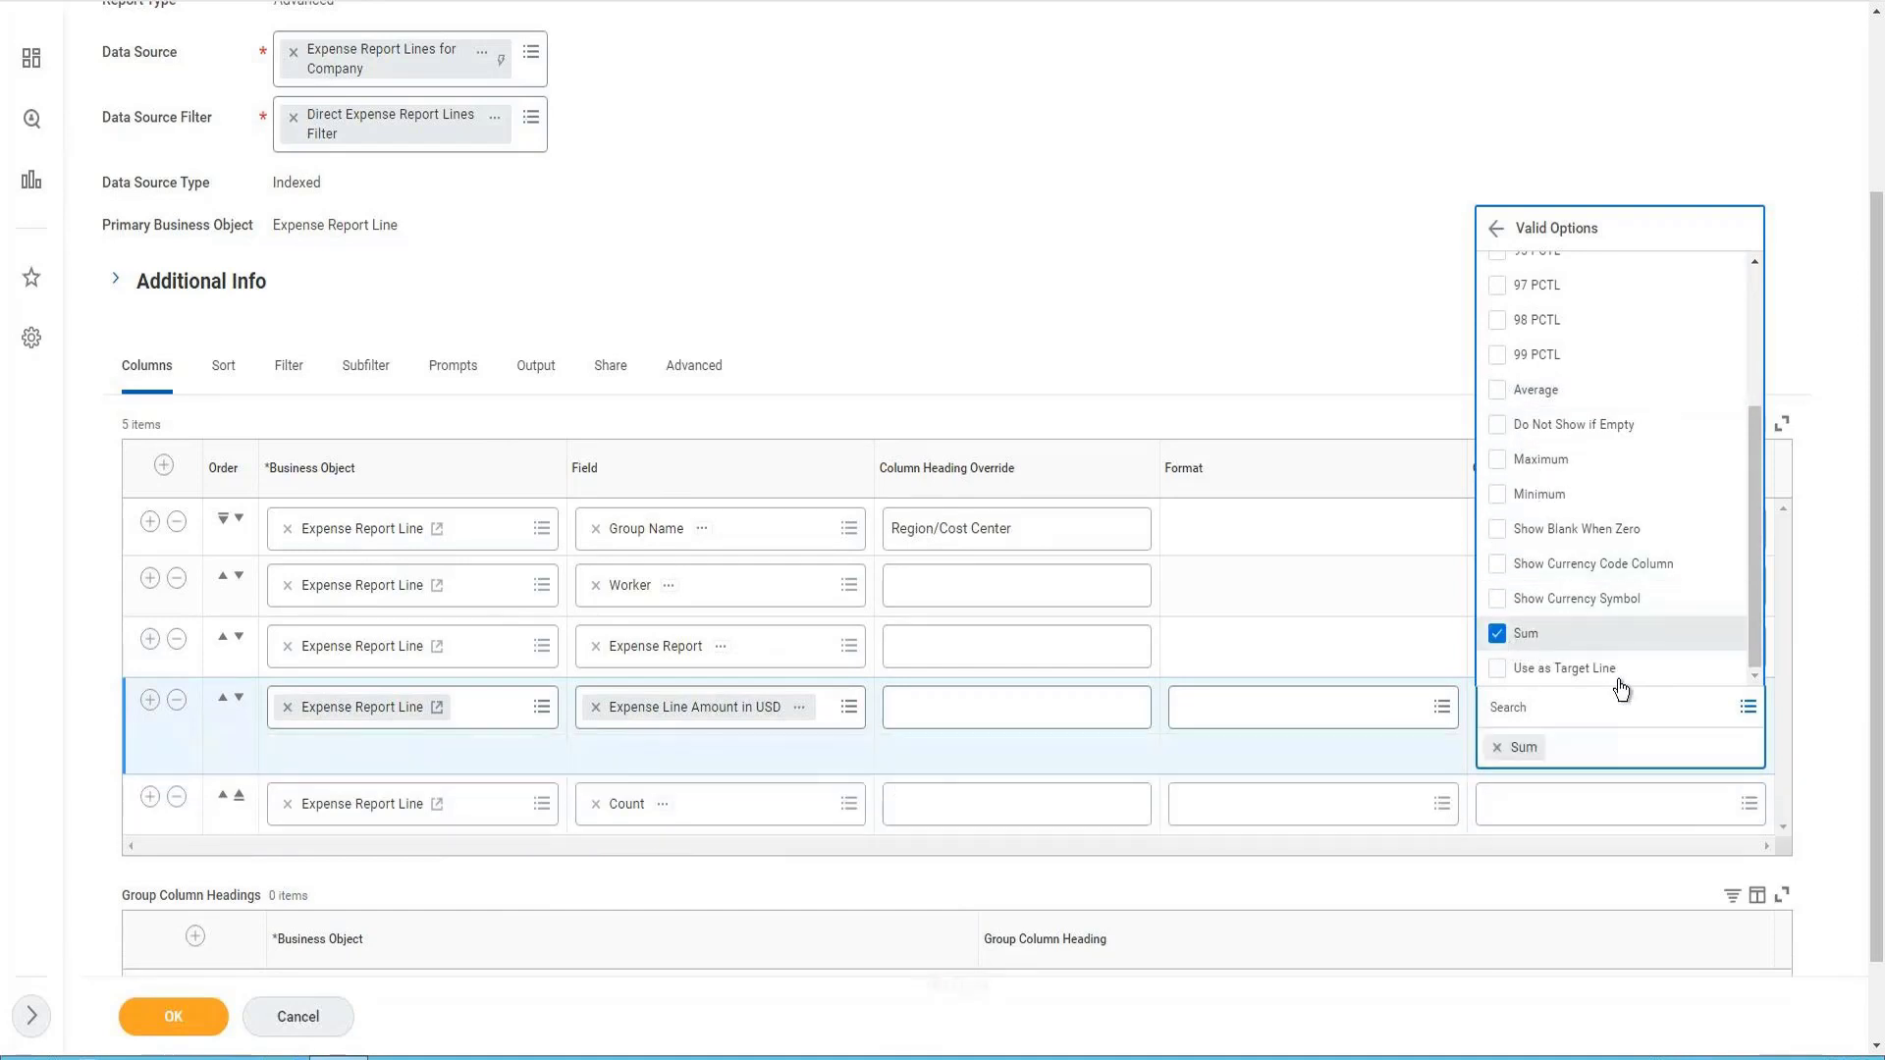
left_click(1055, 538)
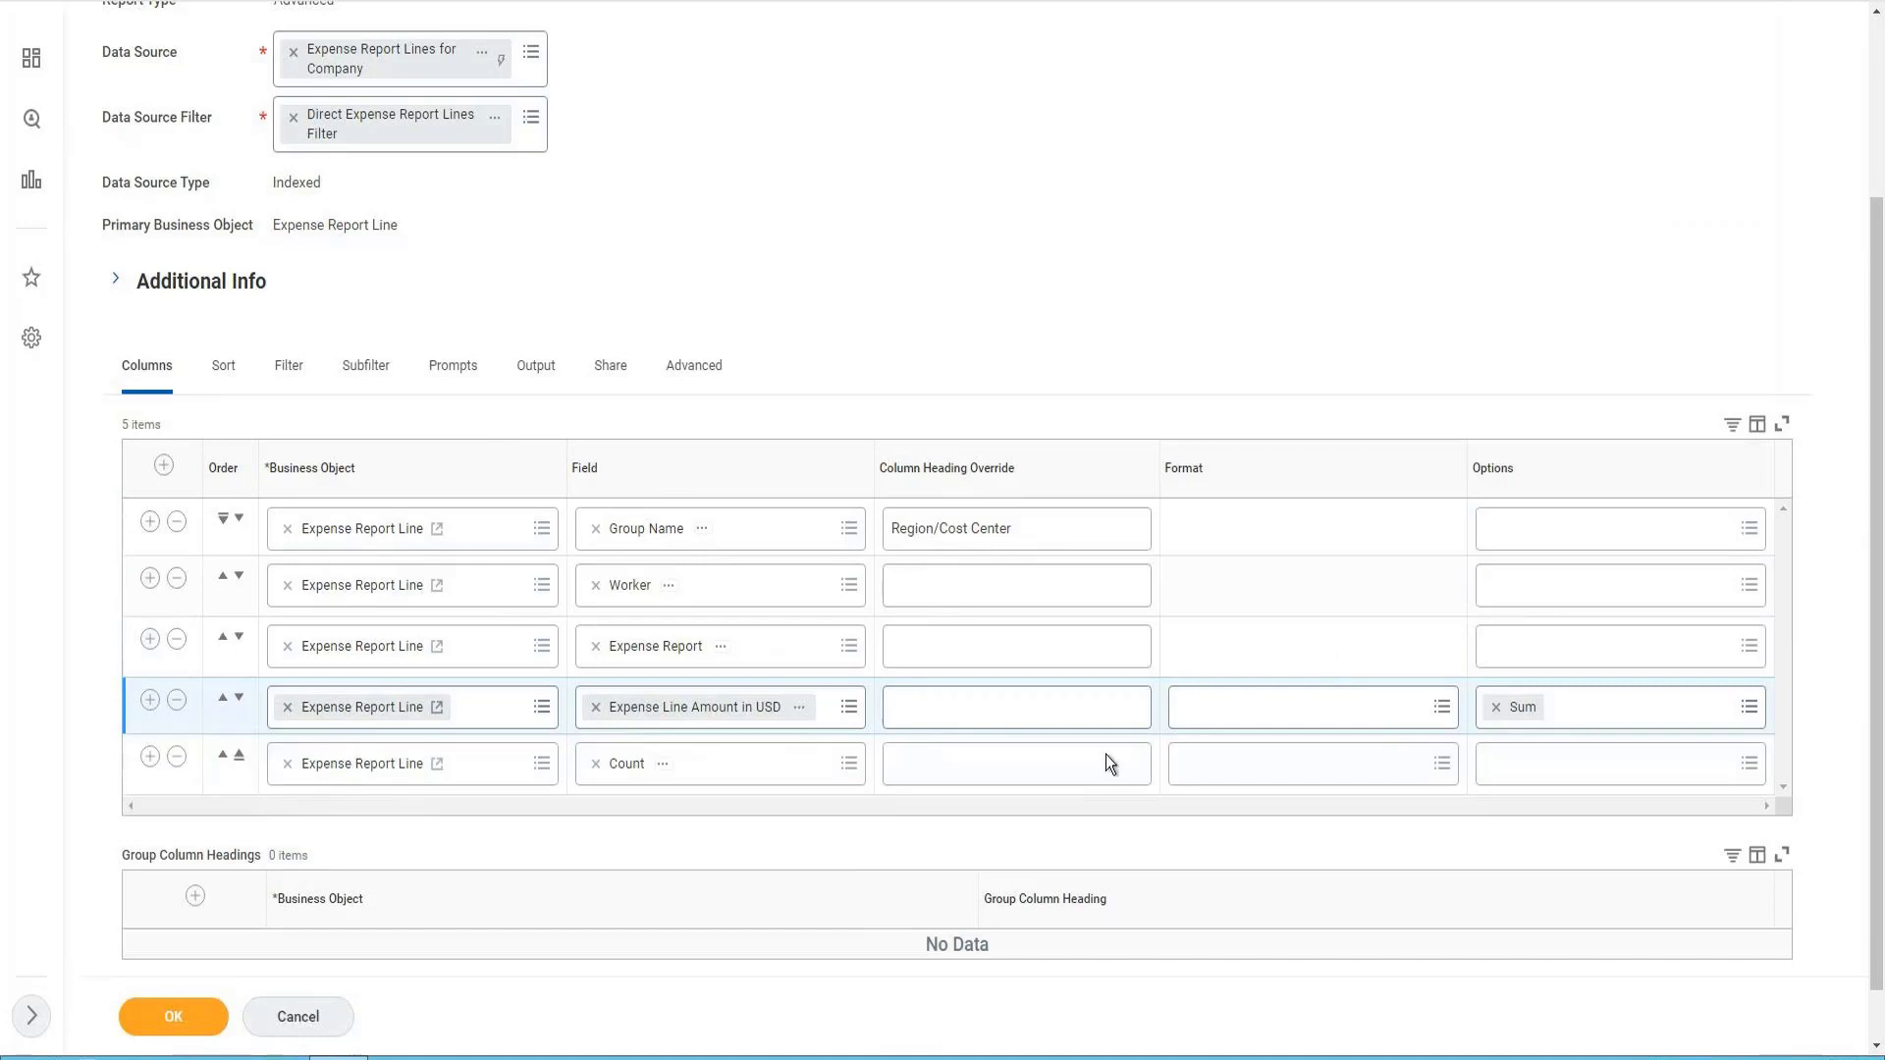
- Add the Show Currency Symbol option to the Expense Line Amount in USD column
left_click(1625, 712)
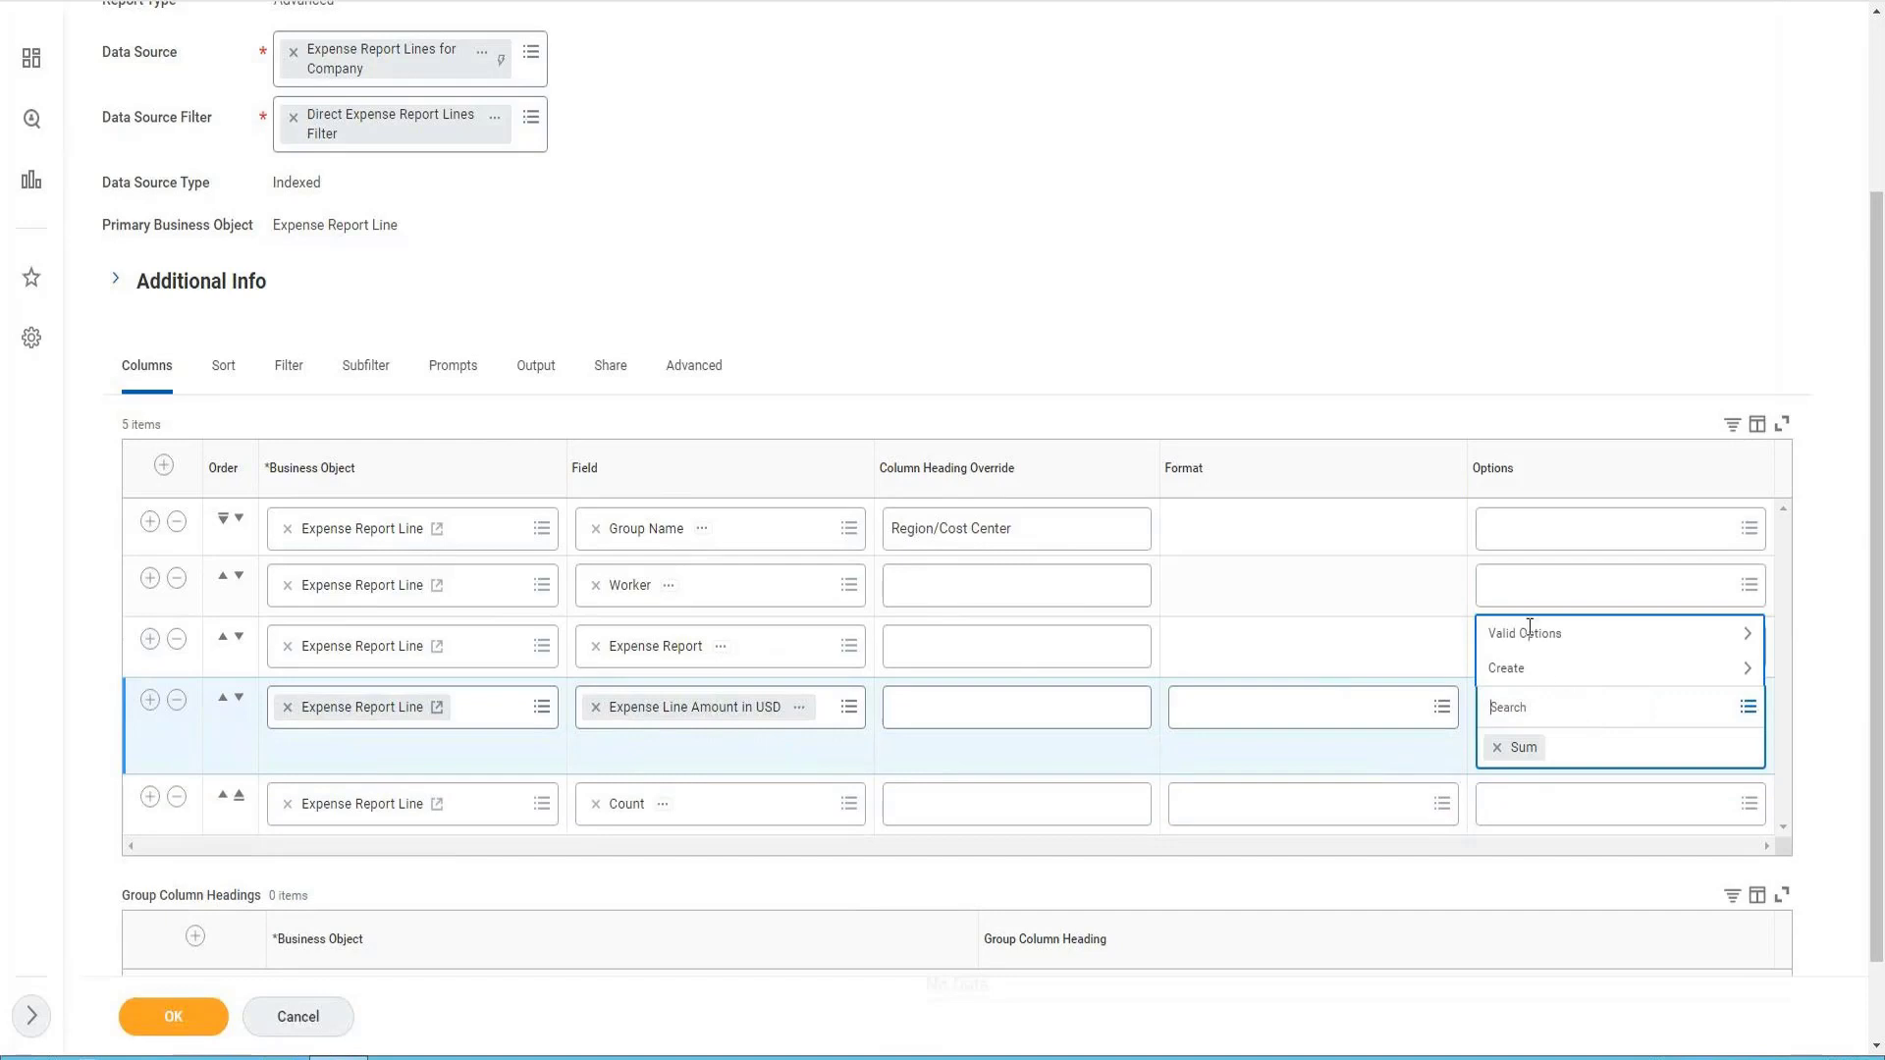
left_click(1528, 636)
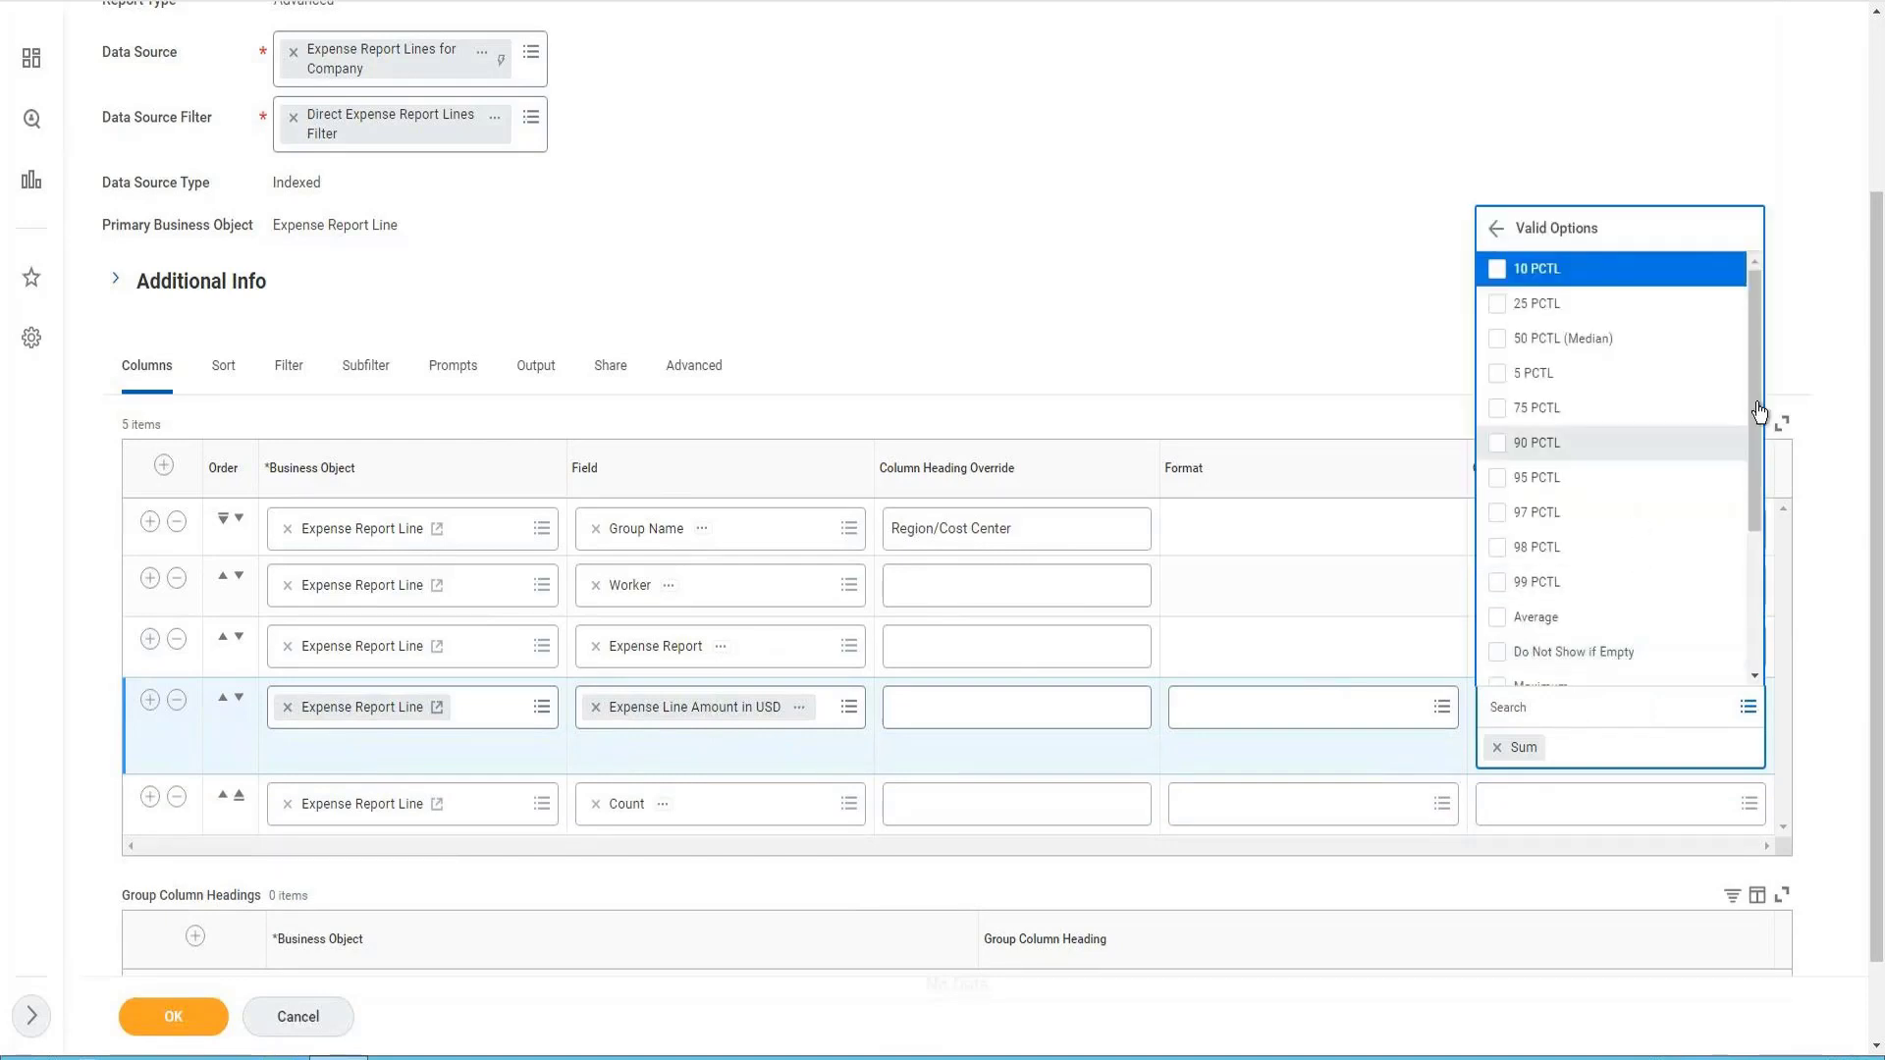
left_click_drag(1758, 420, 1622, 585)
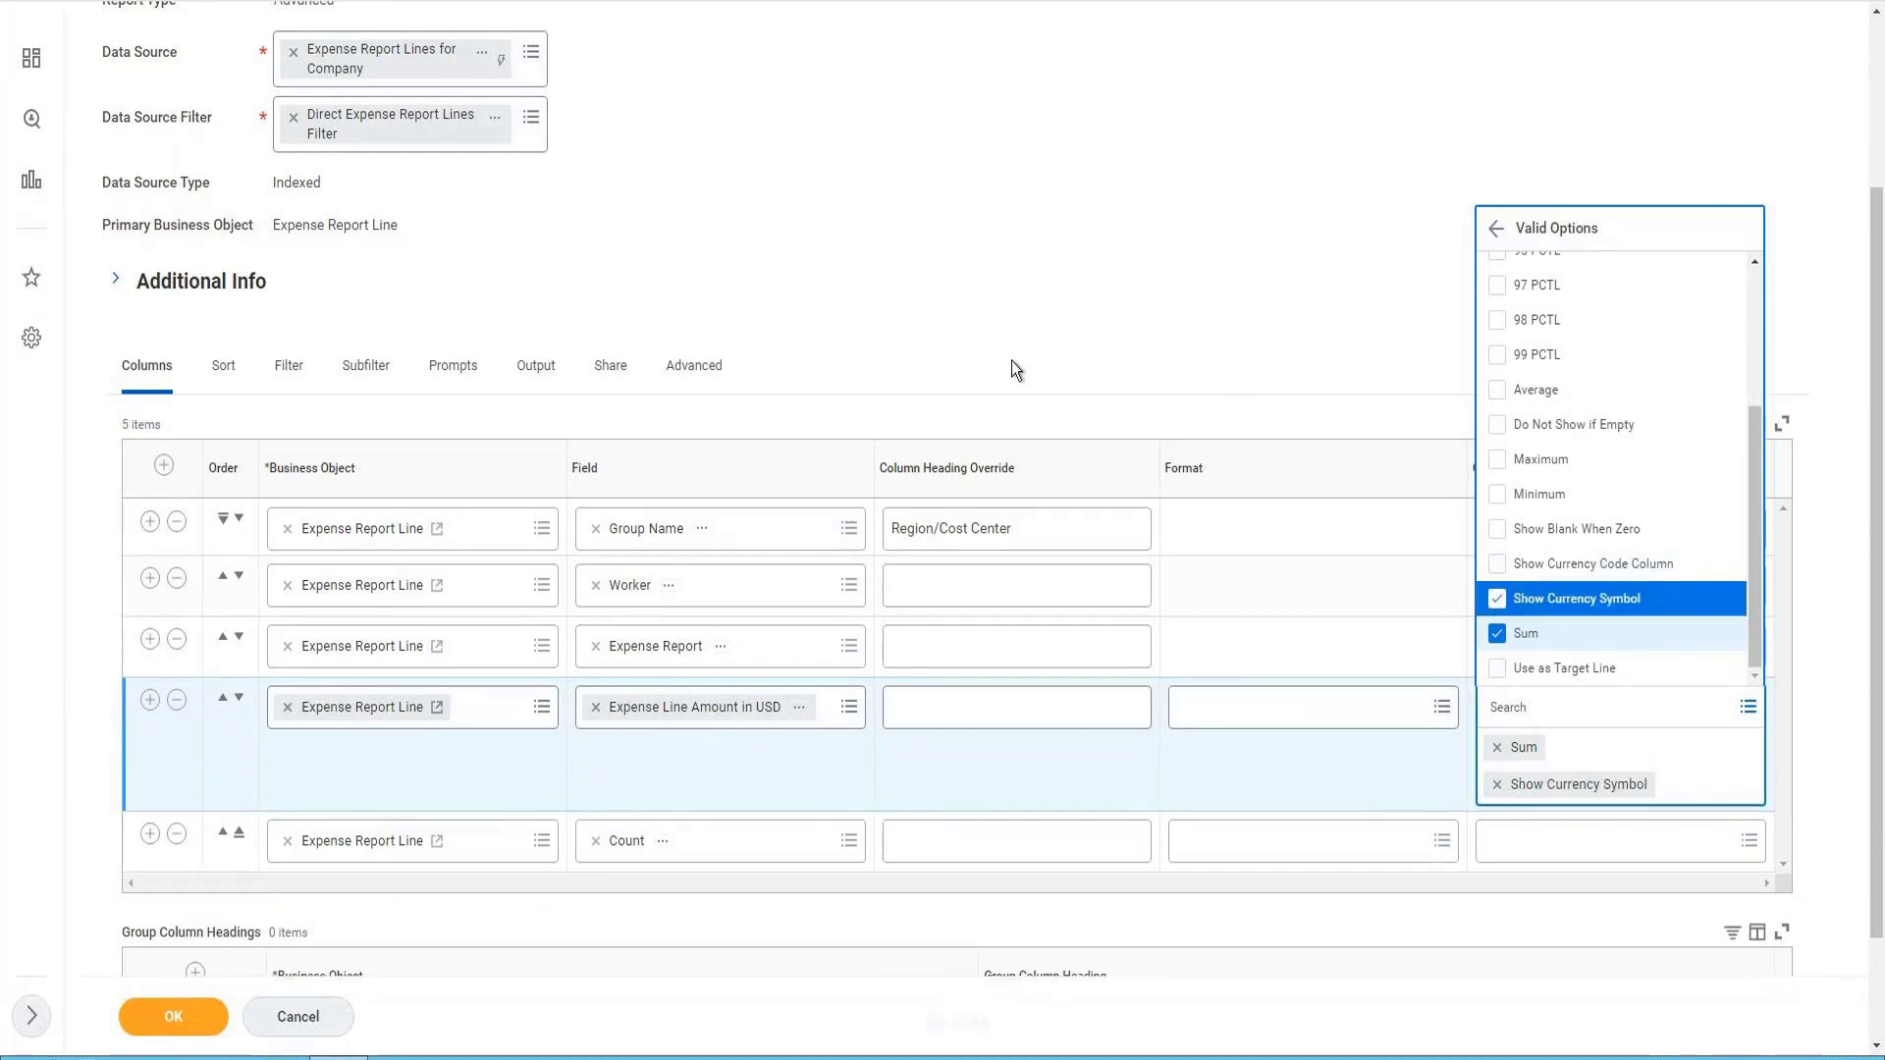
left_click(1012, 362)
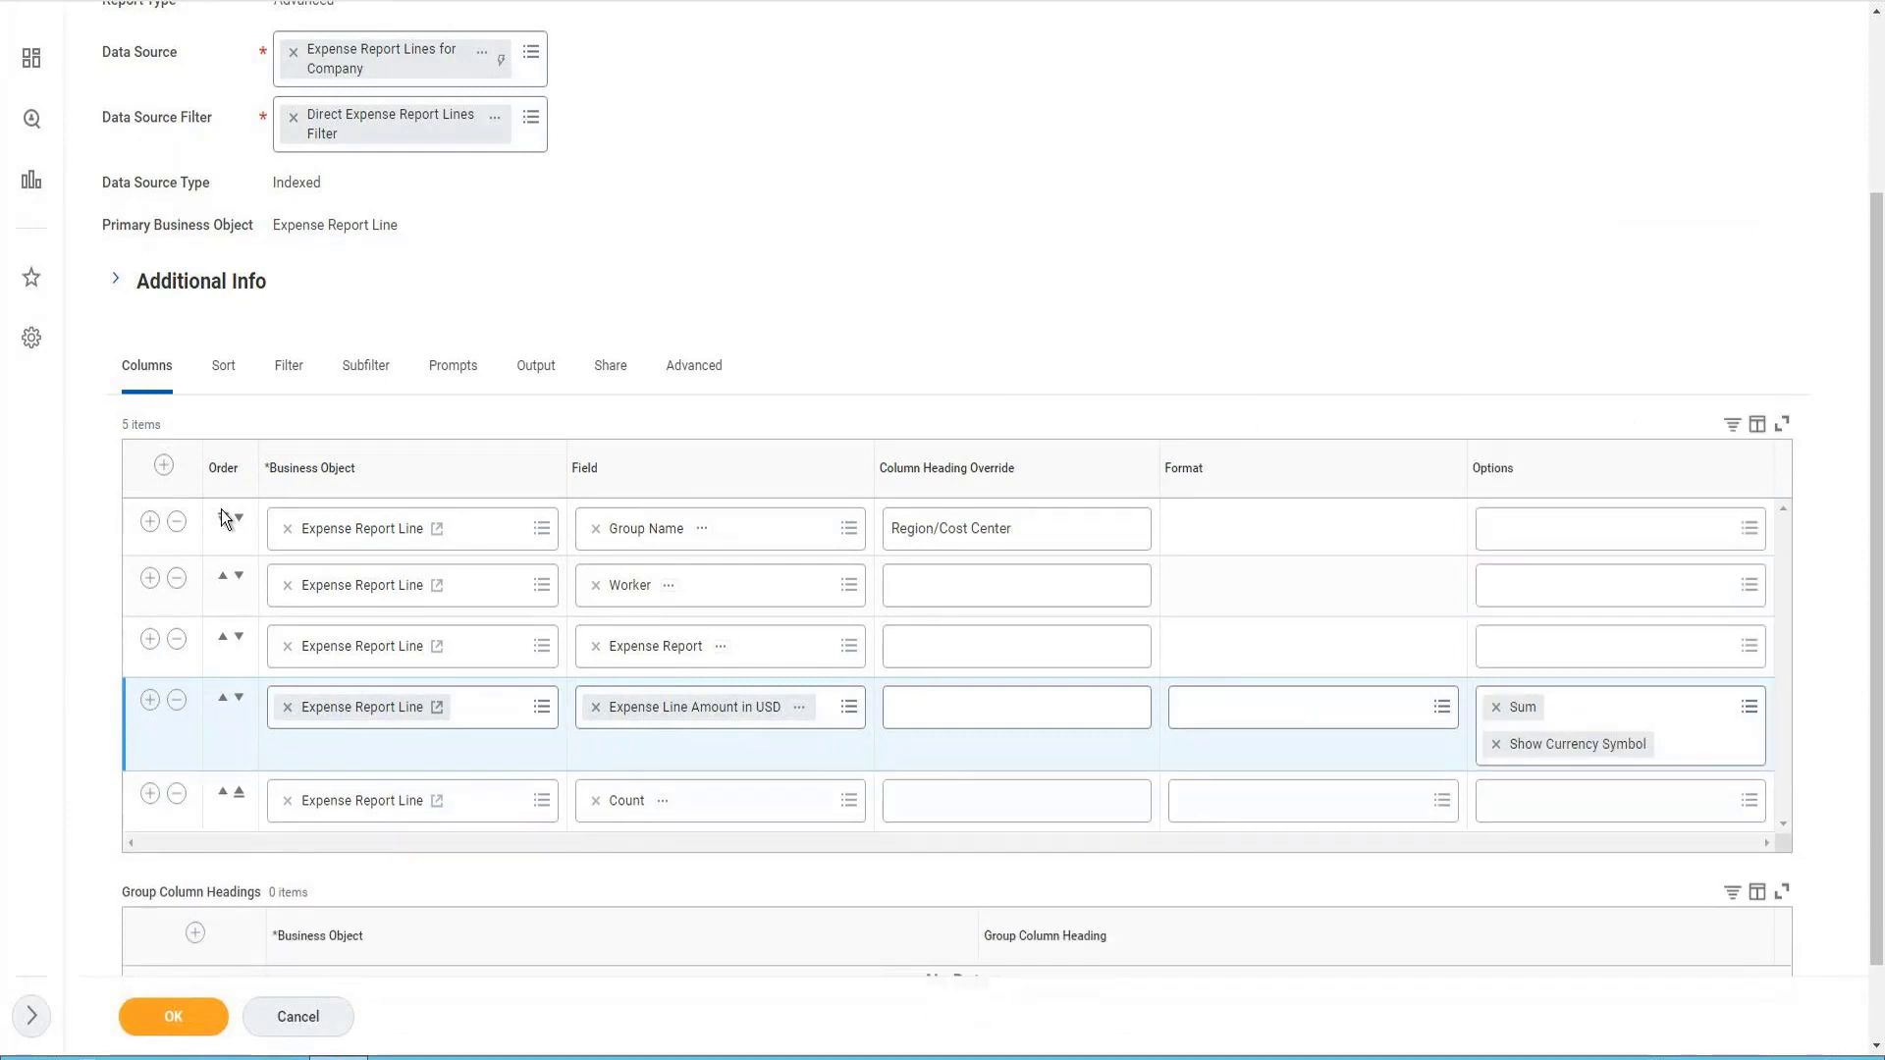
- Add two Sort and Group rows to the report and set the first row's field to Region
left_click(223, 365)
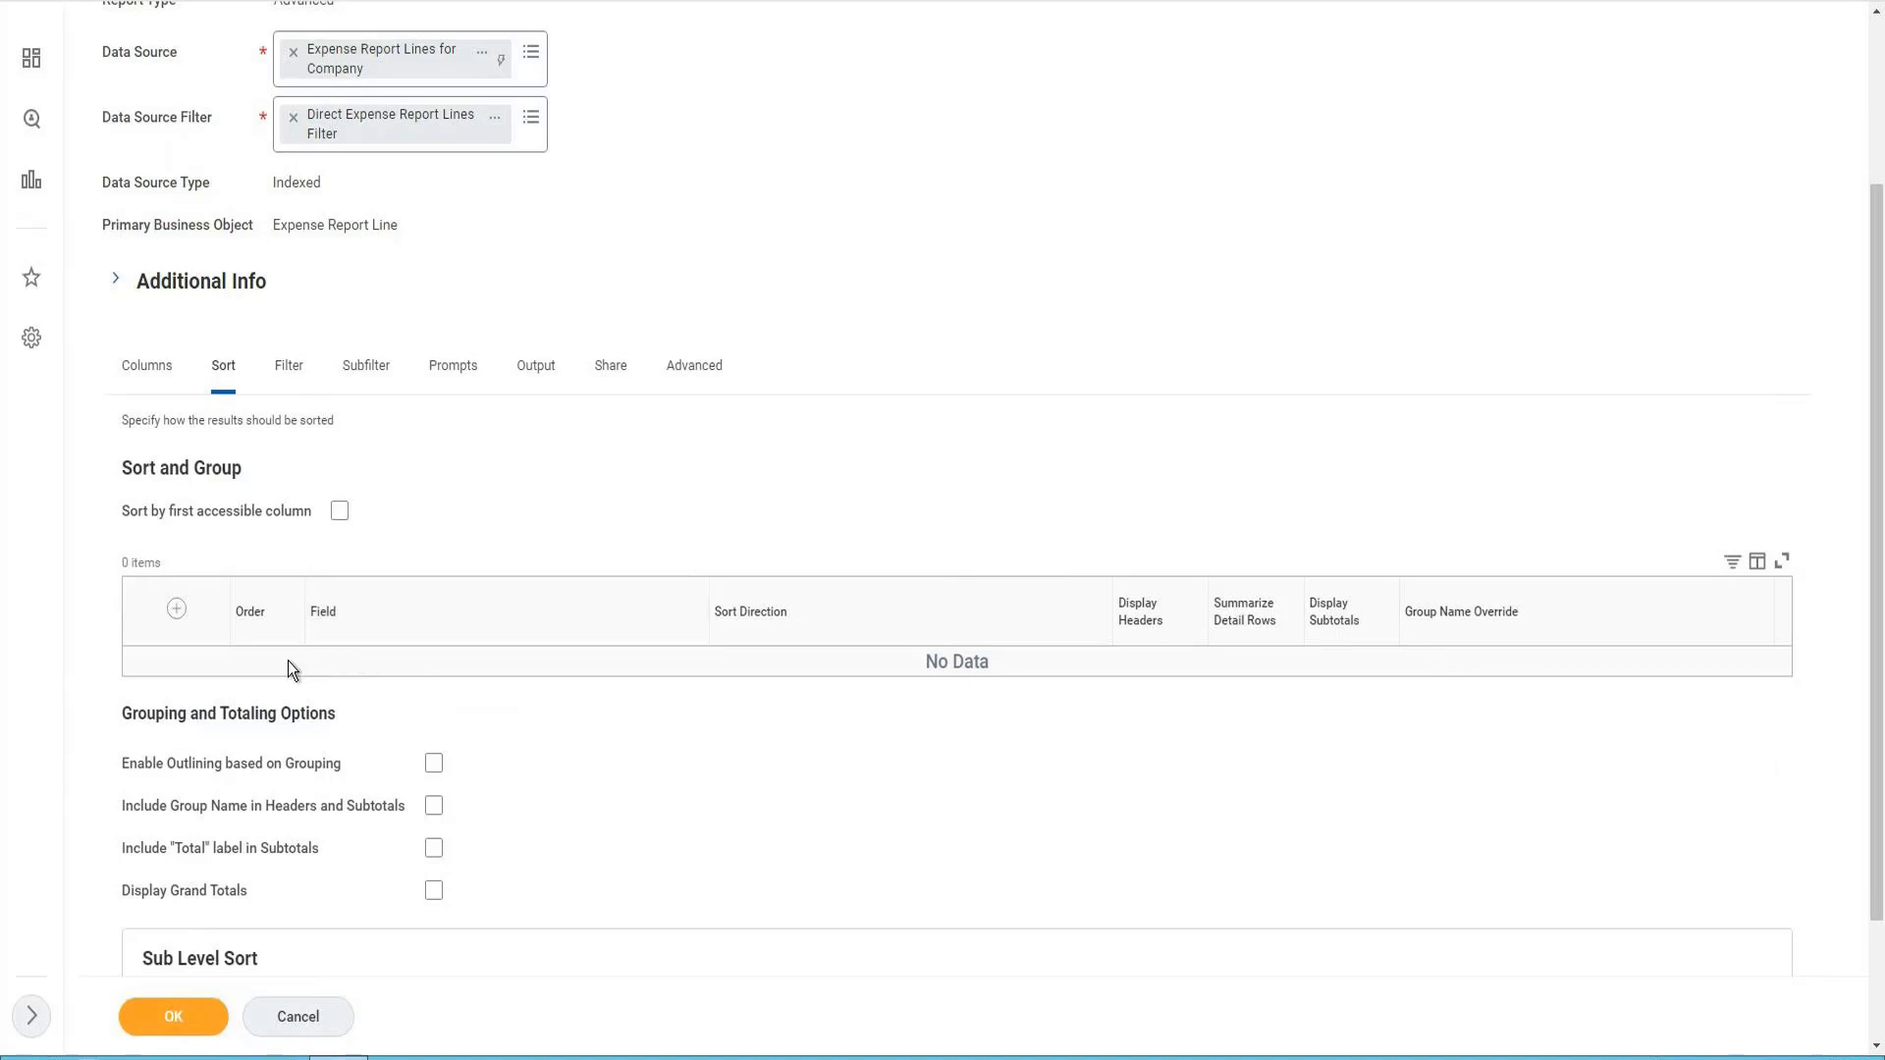
left_click(177, 610)
left_click(176, 610)
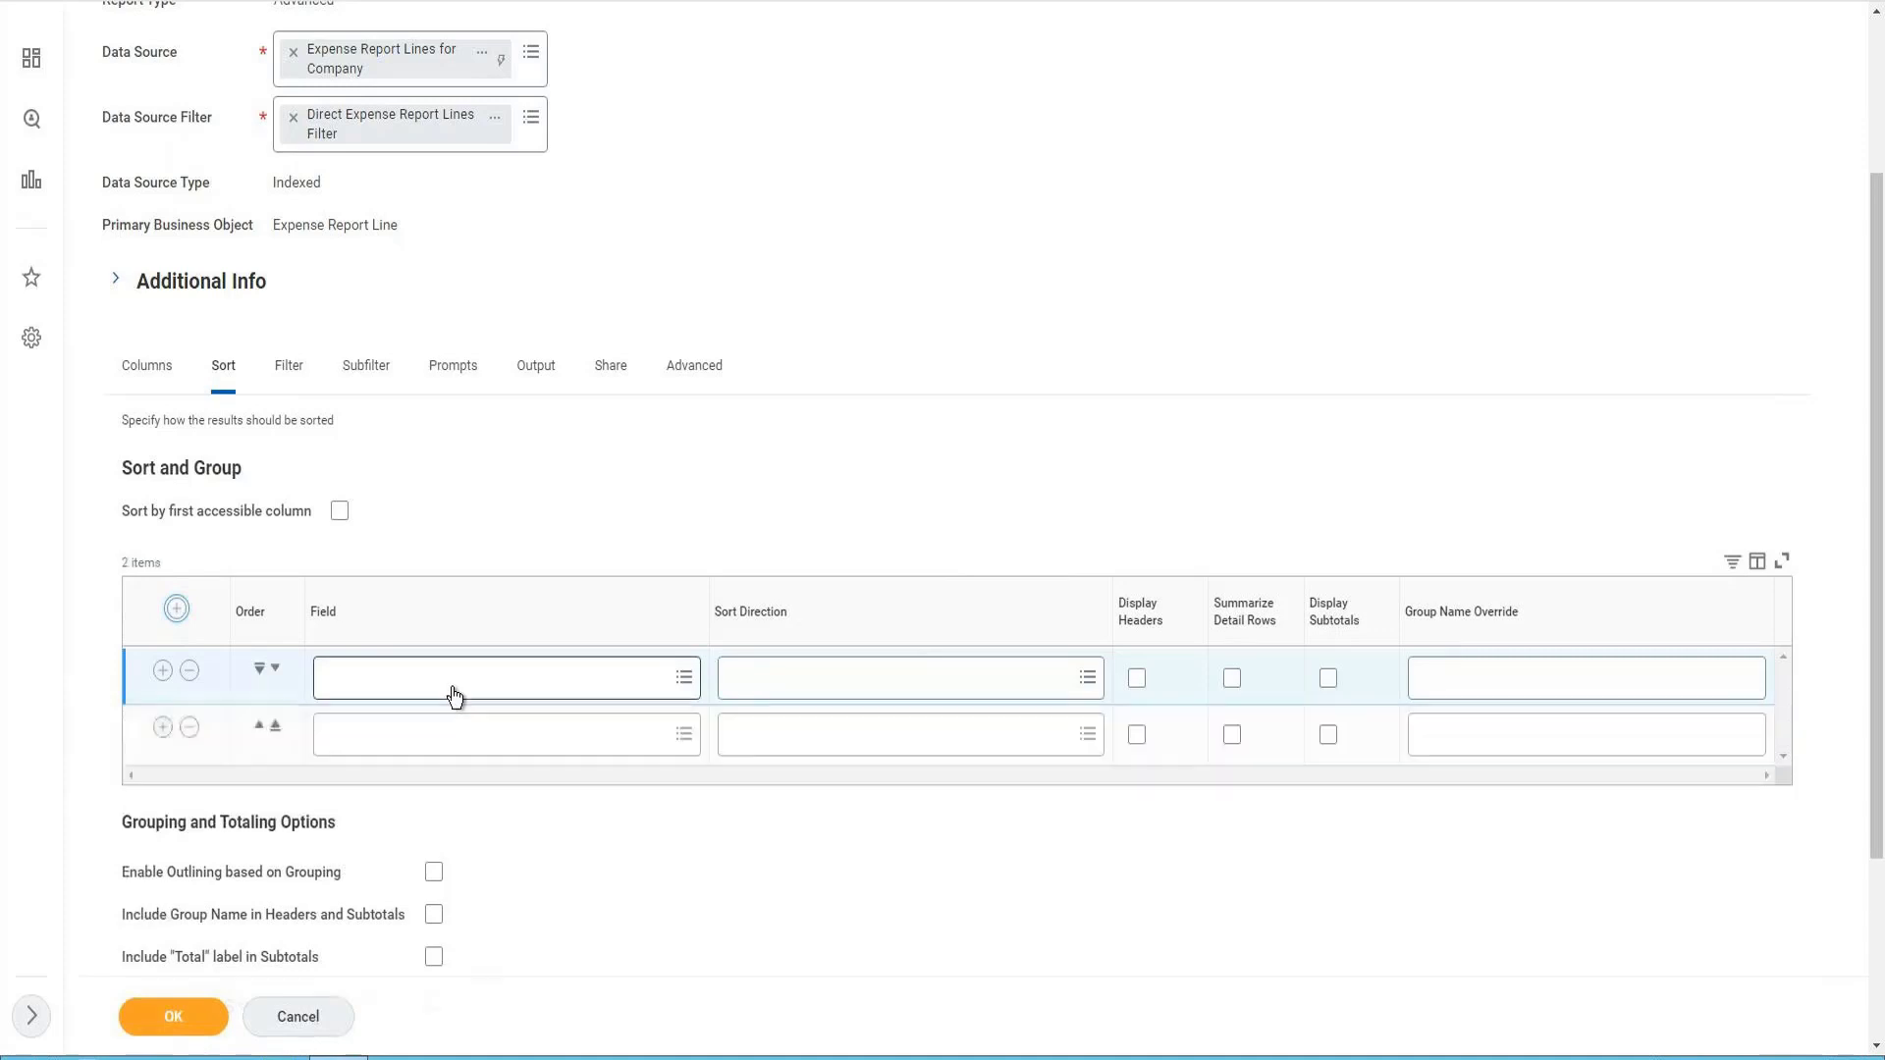
left_click(455, 697)
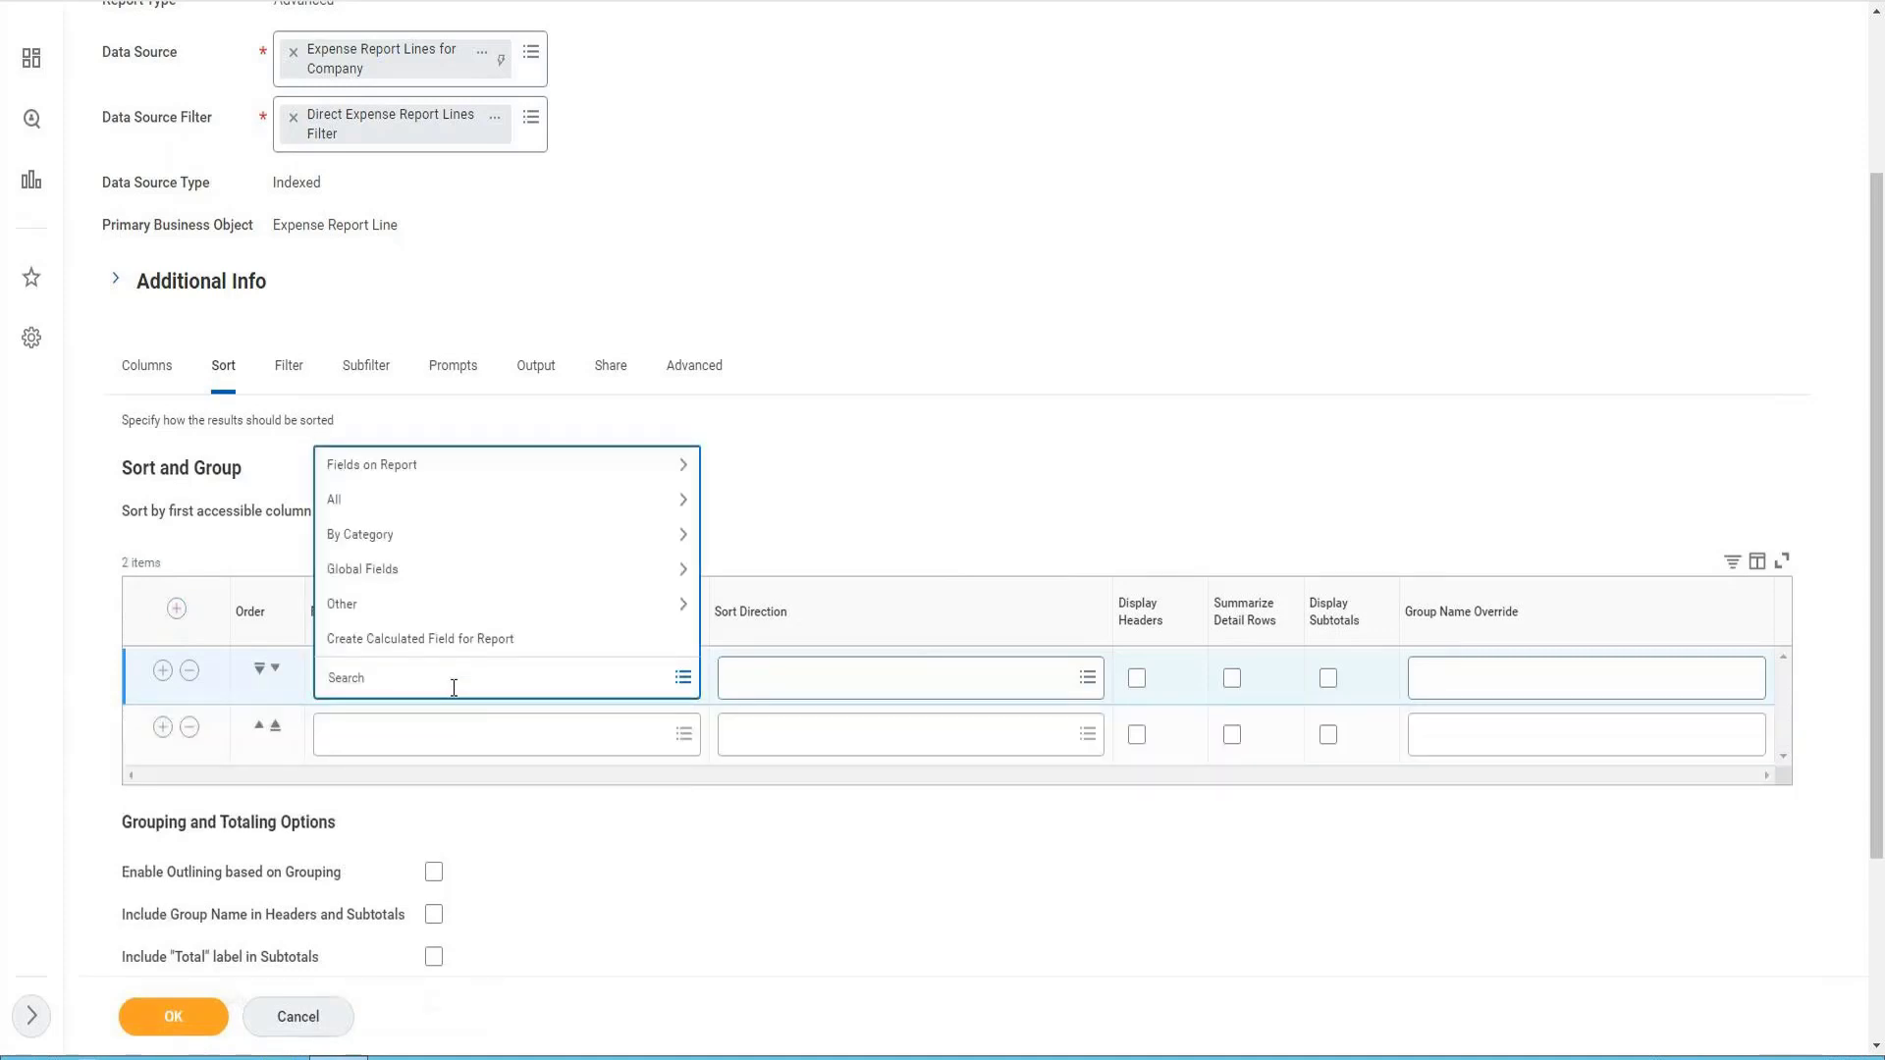
type("Region")
key("Return")
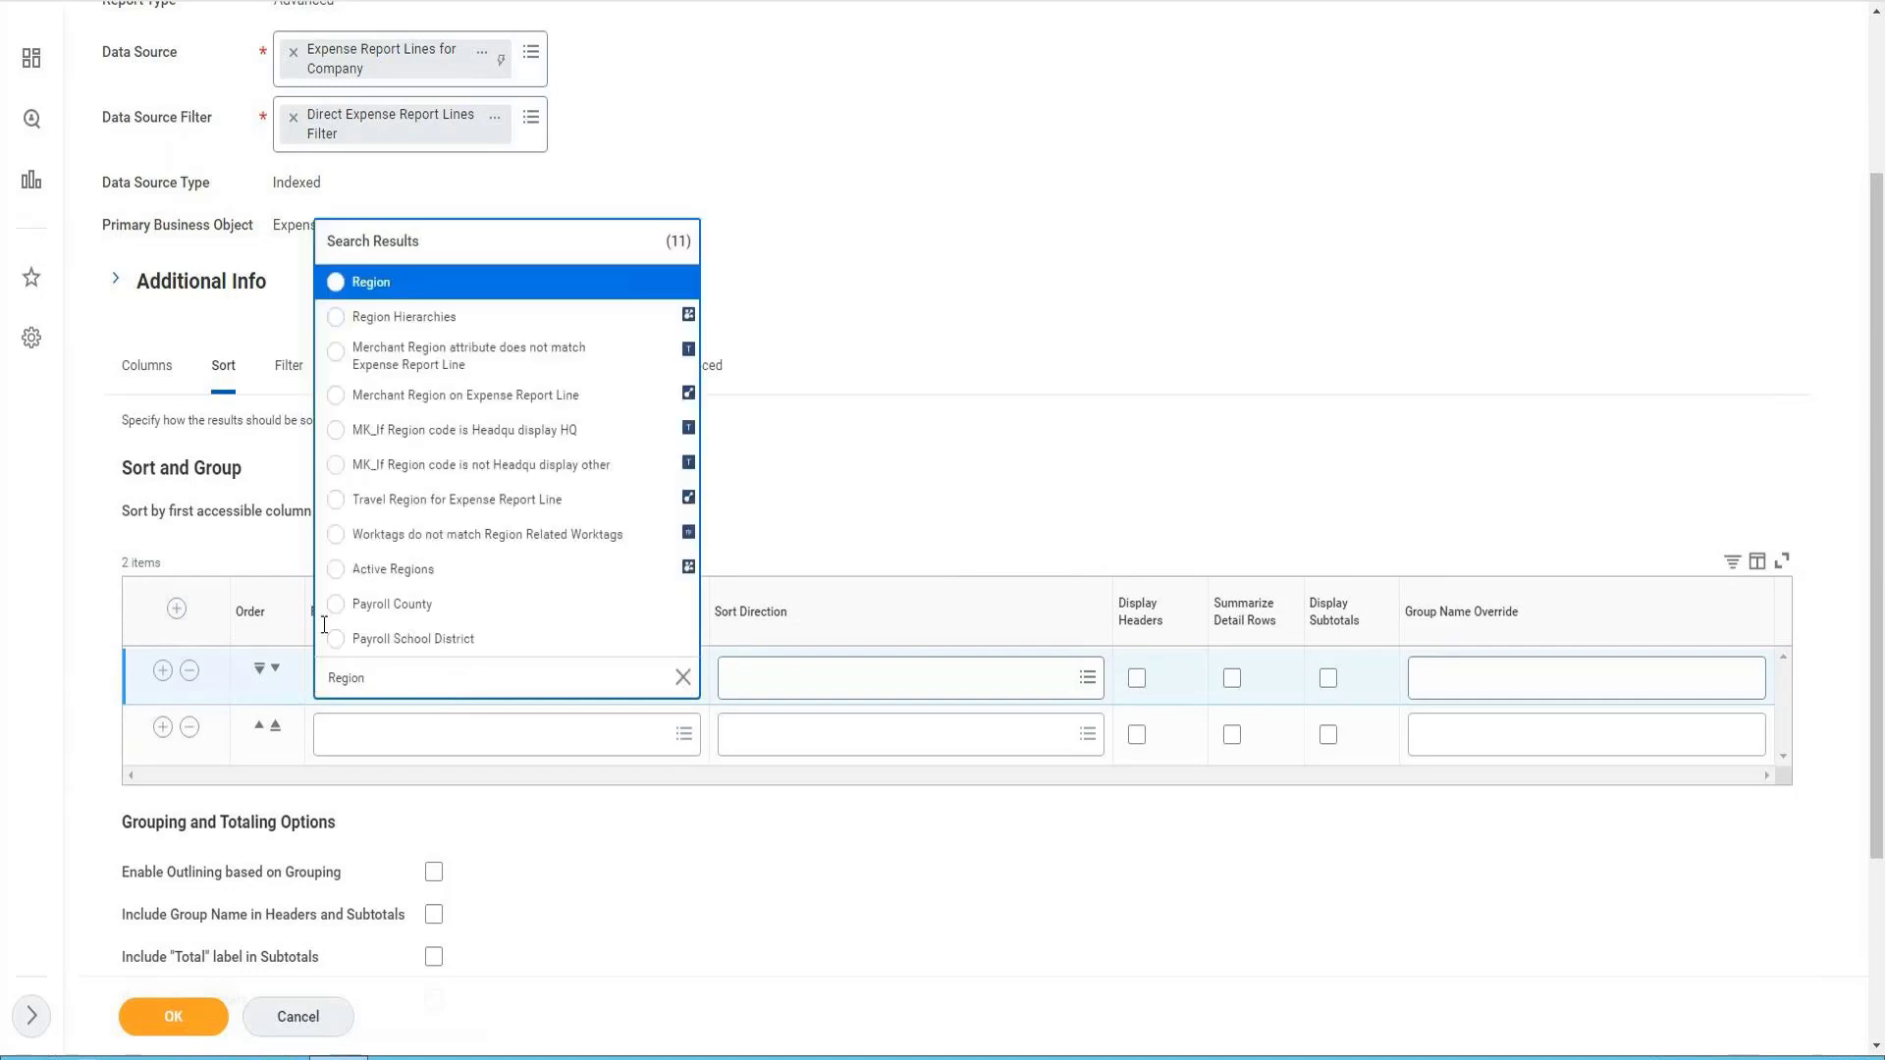
left_click(476, 284)
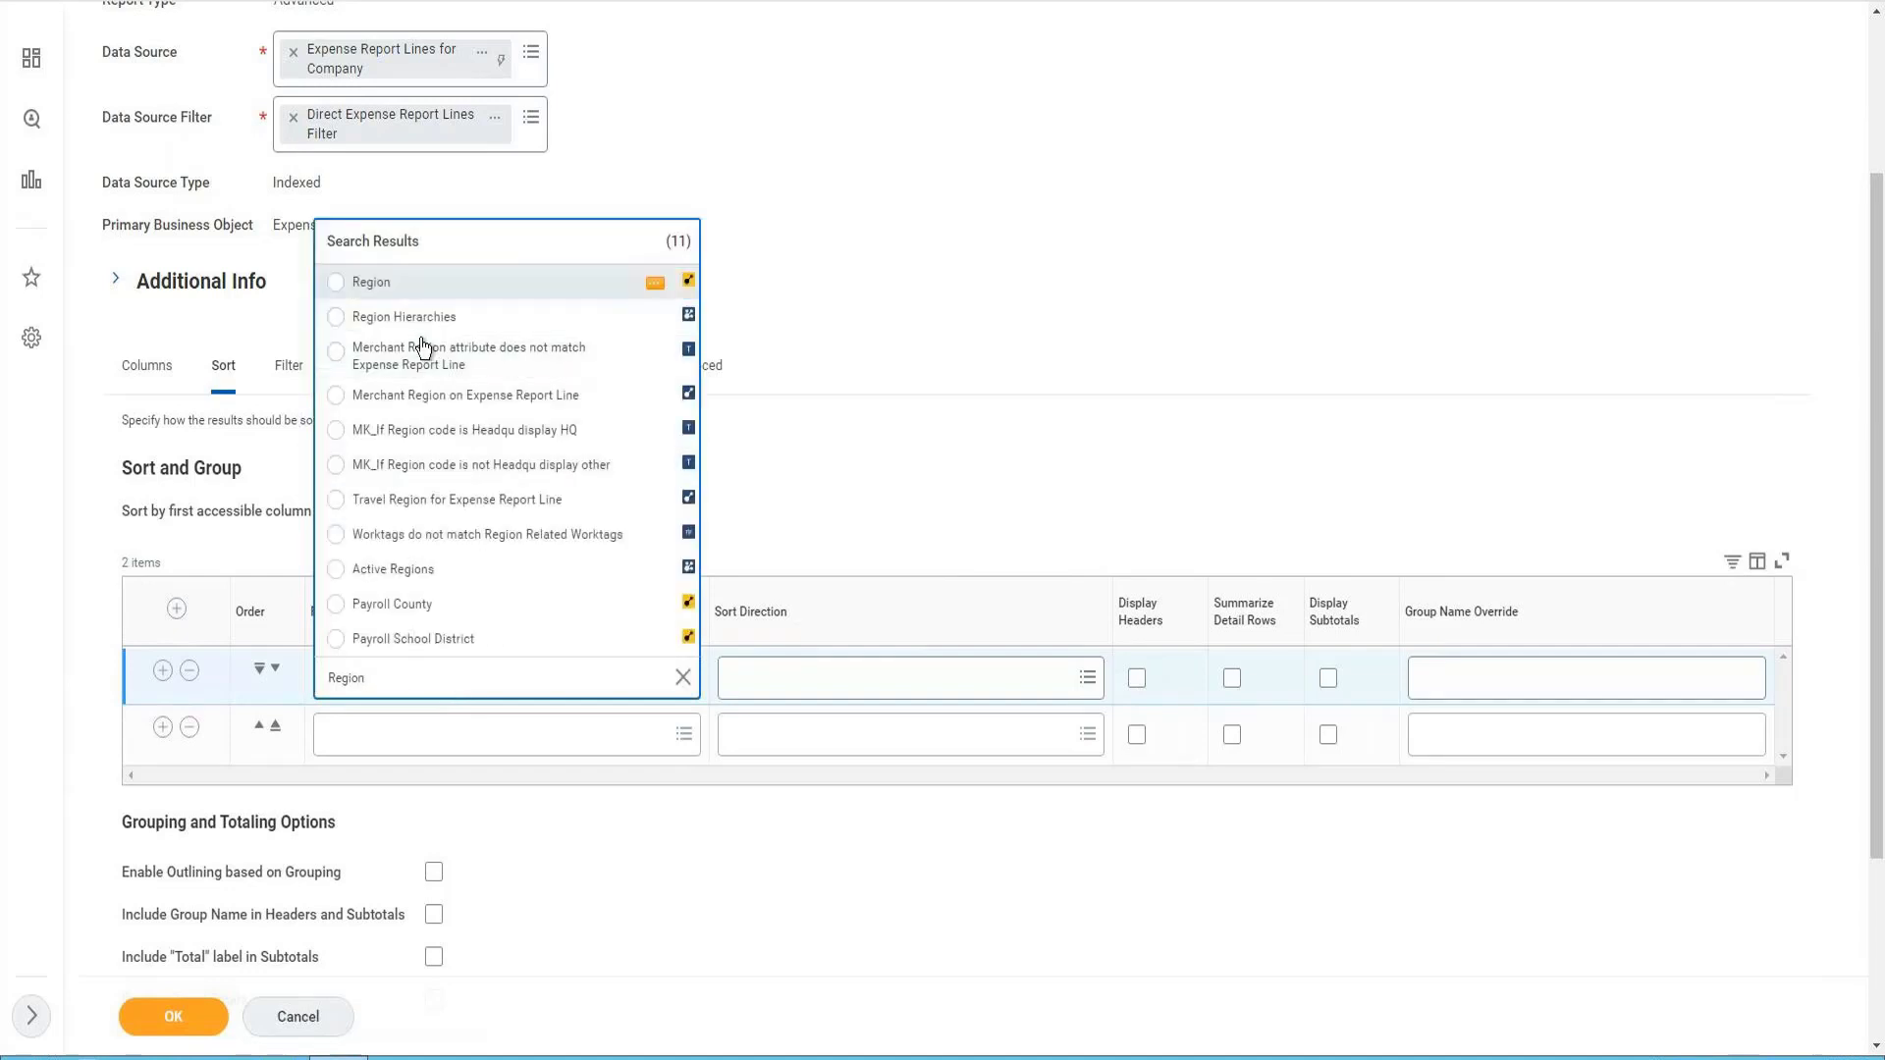
- Set the second Sort and Group row's field to Cost Center
left_click(392, 745)
type("Csd")
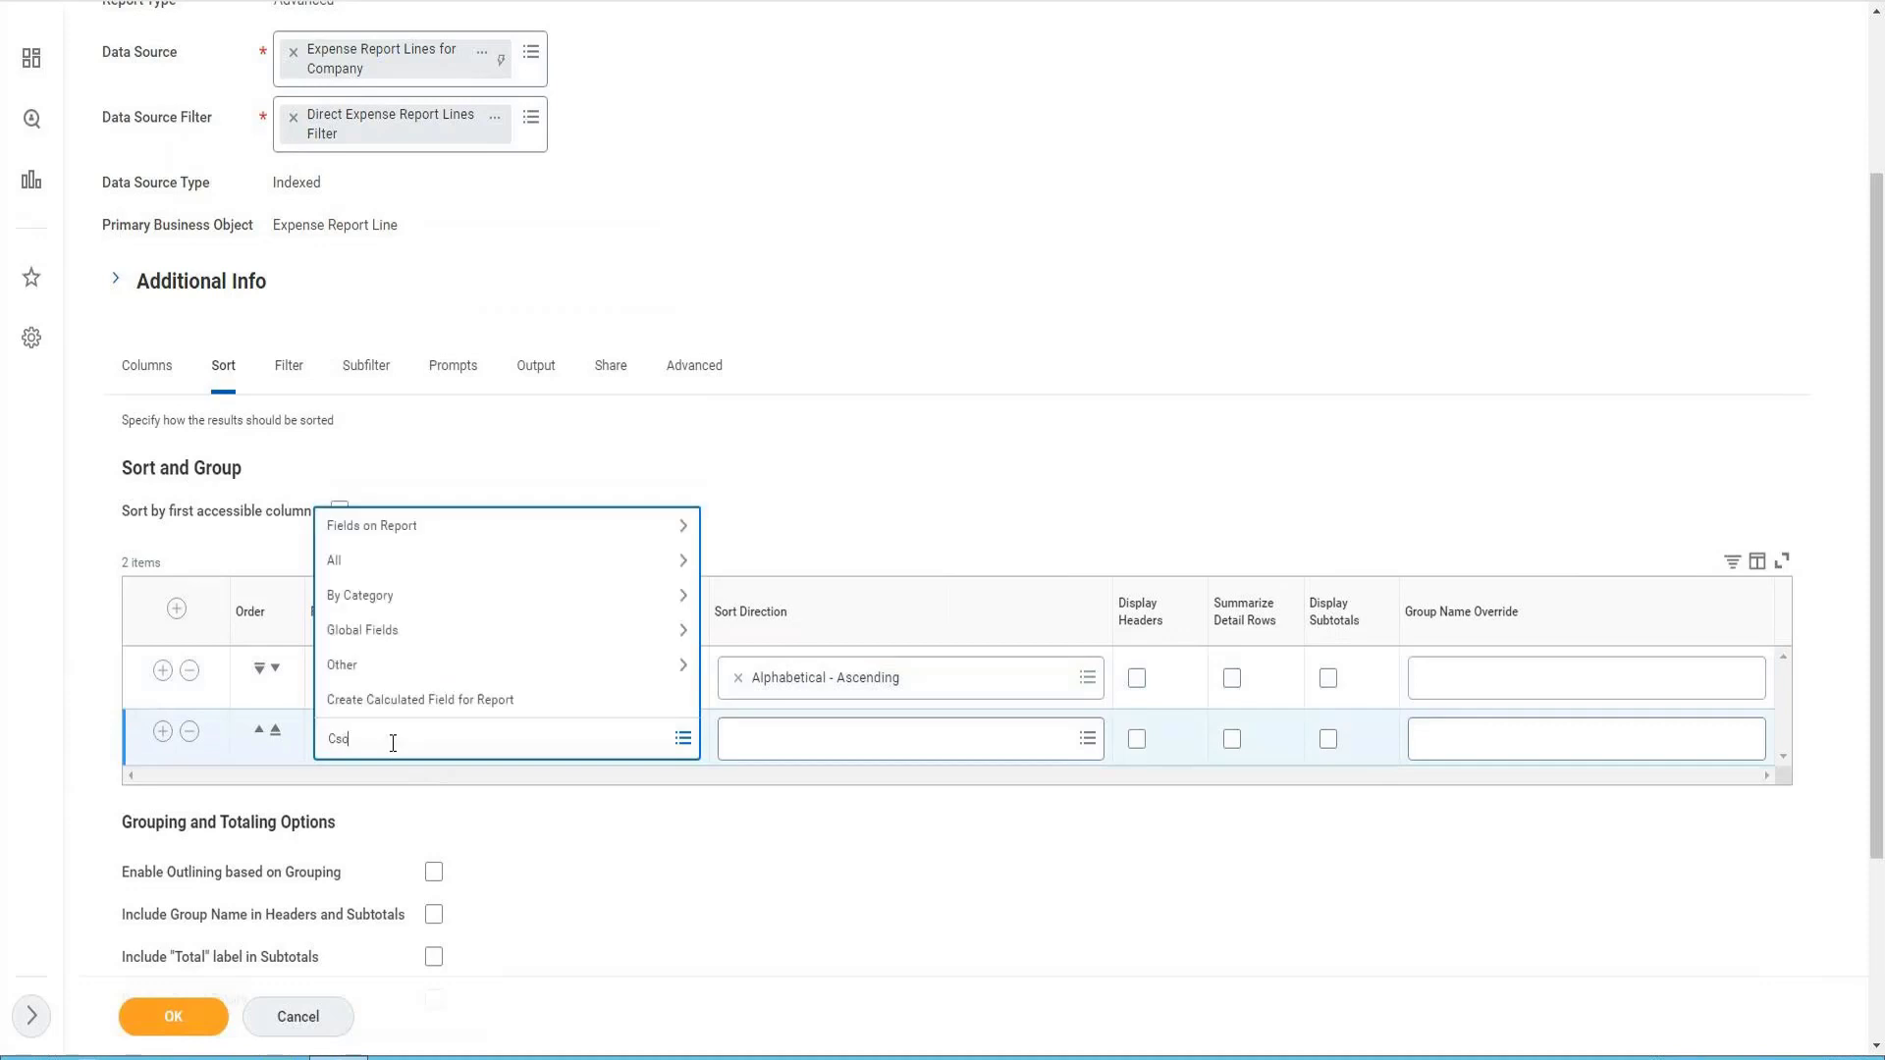
type("ost Center")
key("Return")
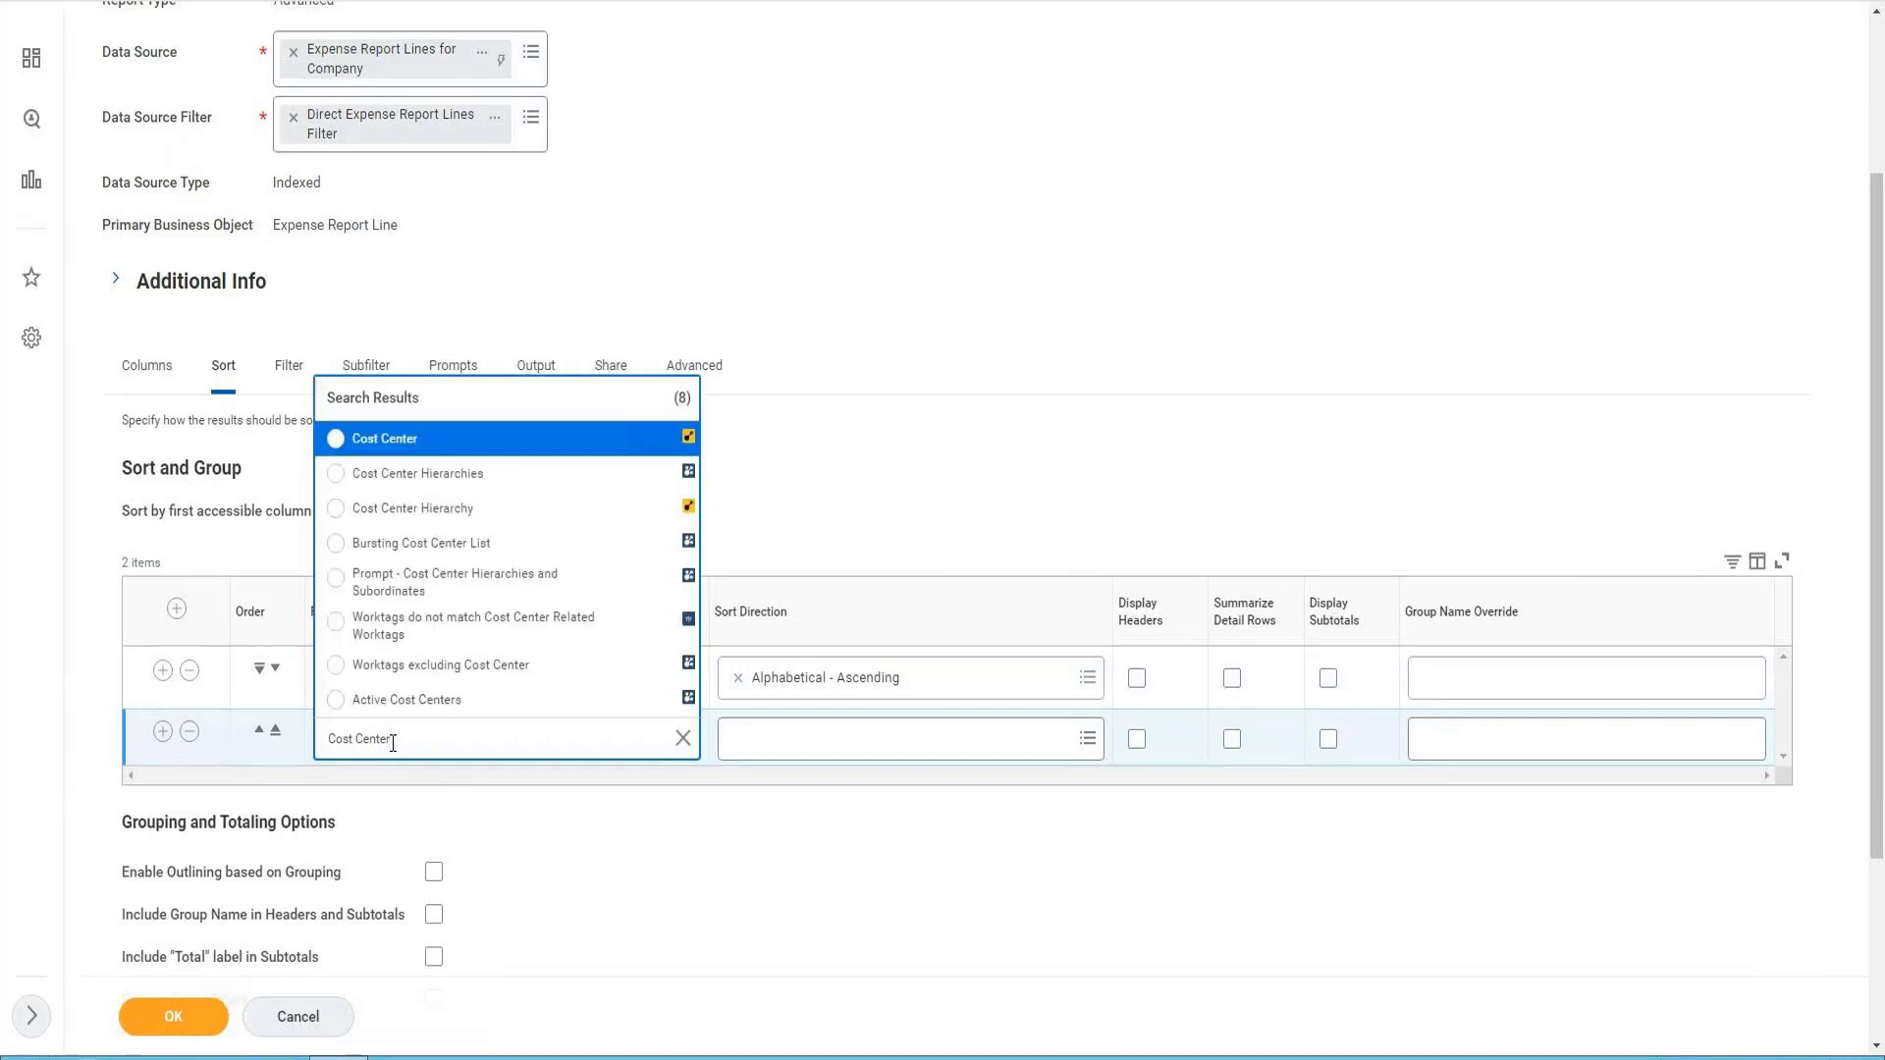
key("Return")
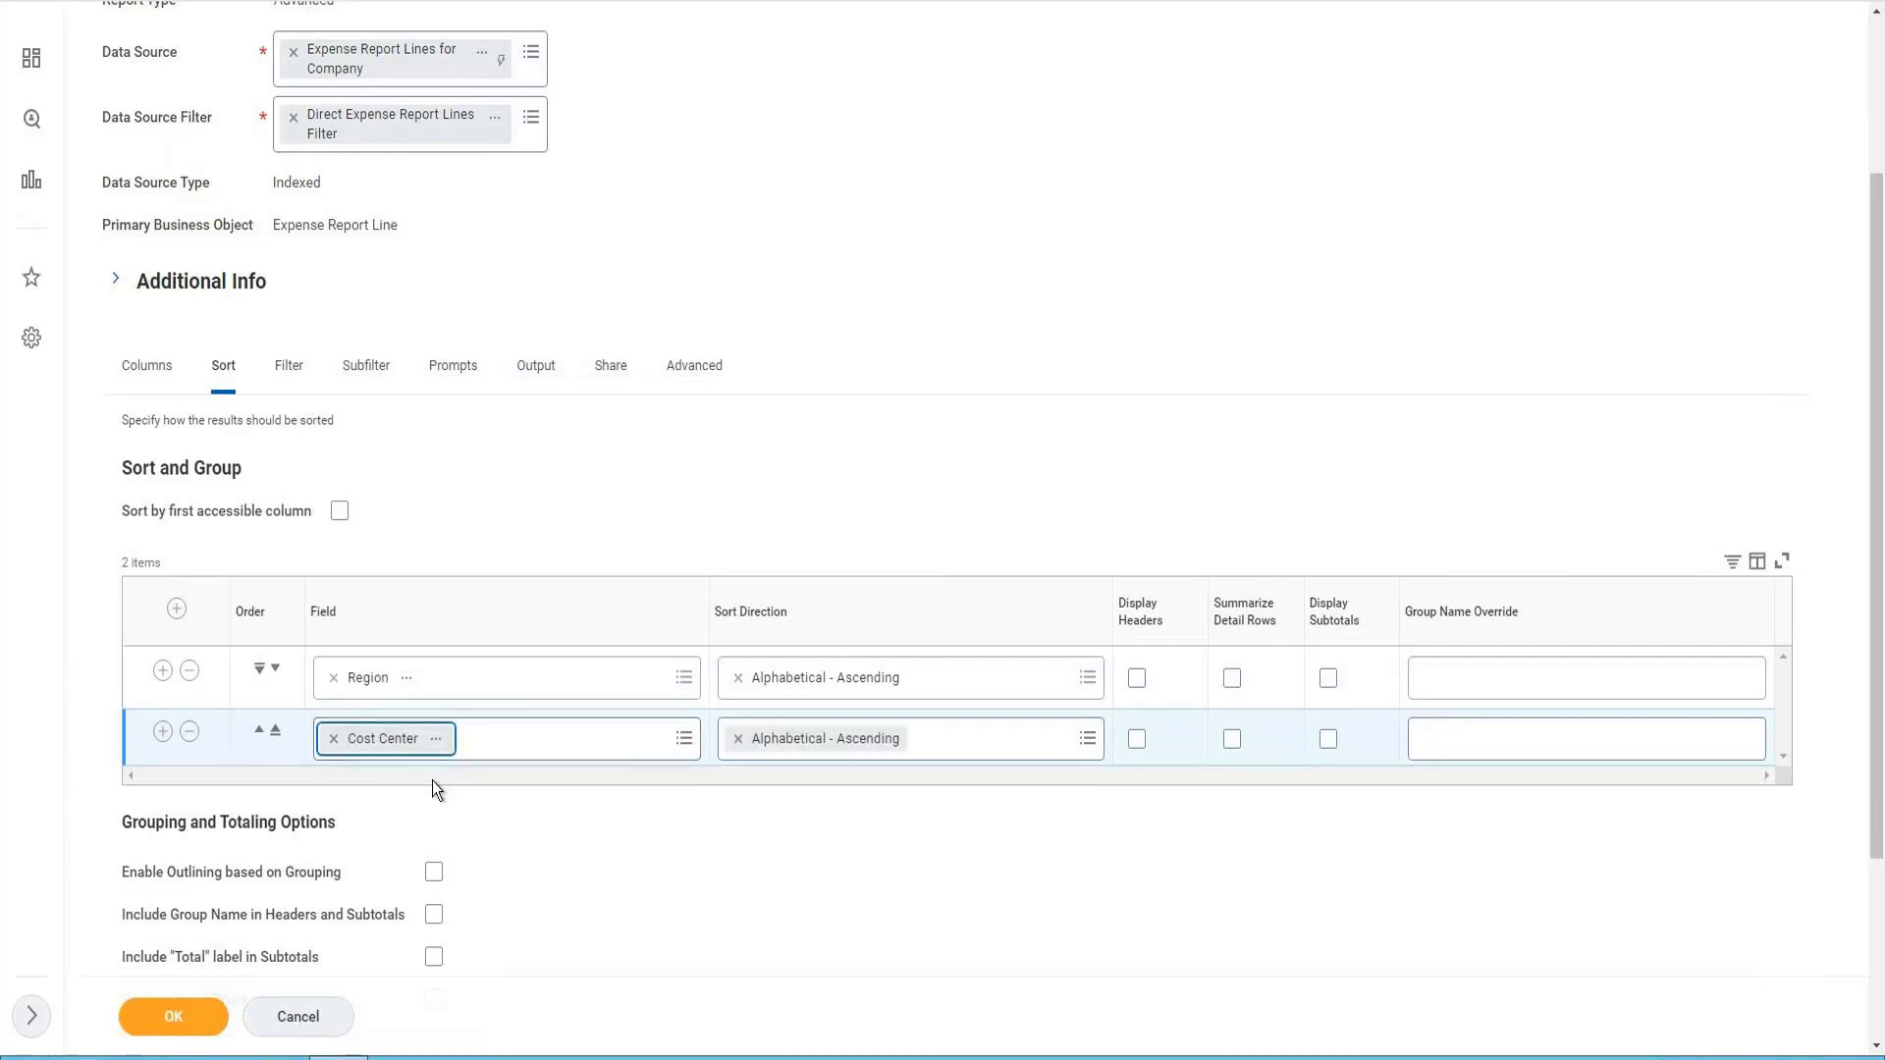
- Enable Display Headers and Display Subtotals for both the Region and Cost Center sort rows
left_click(1139, 678)
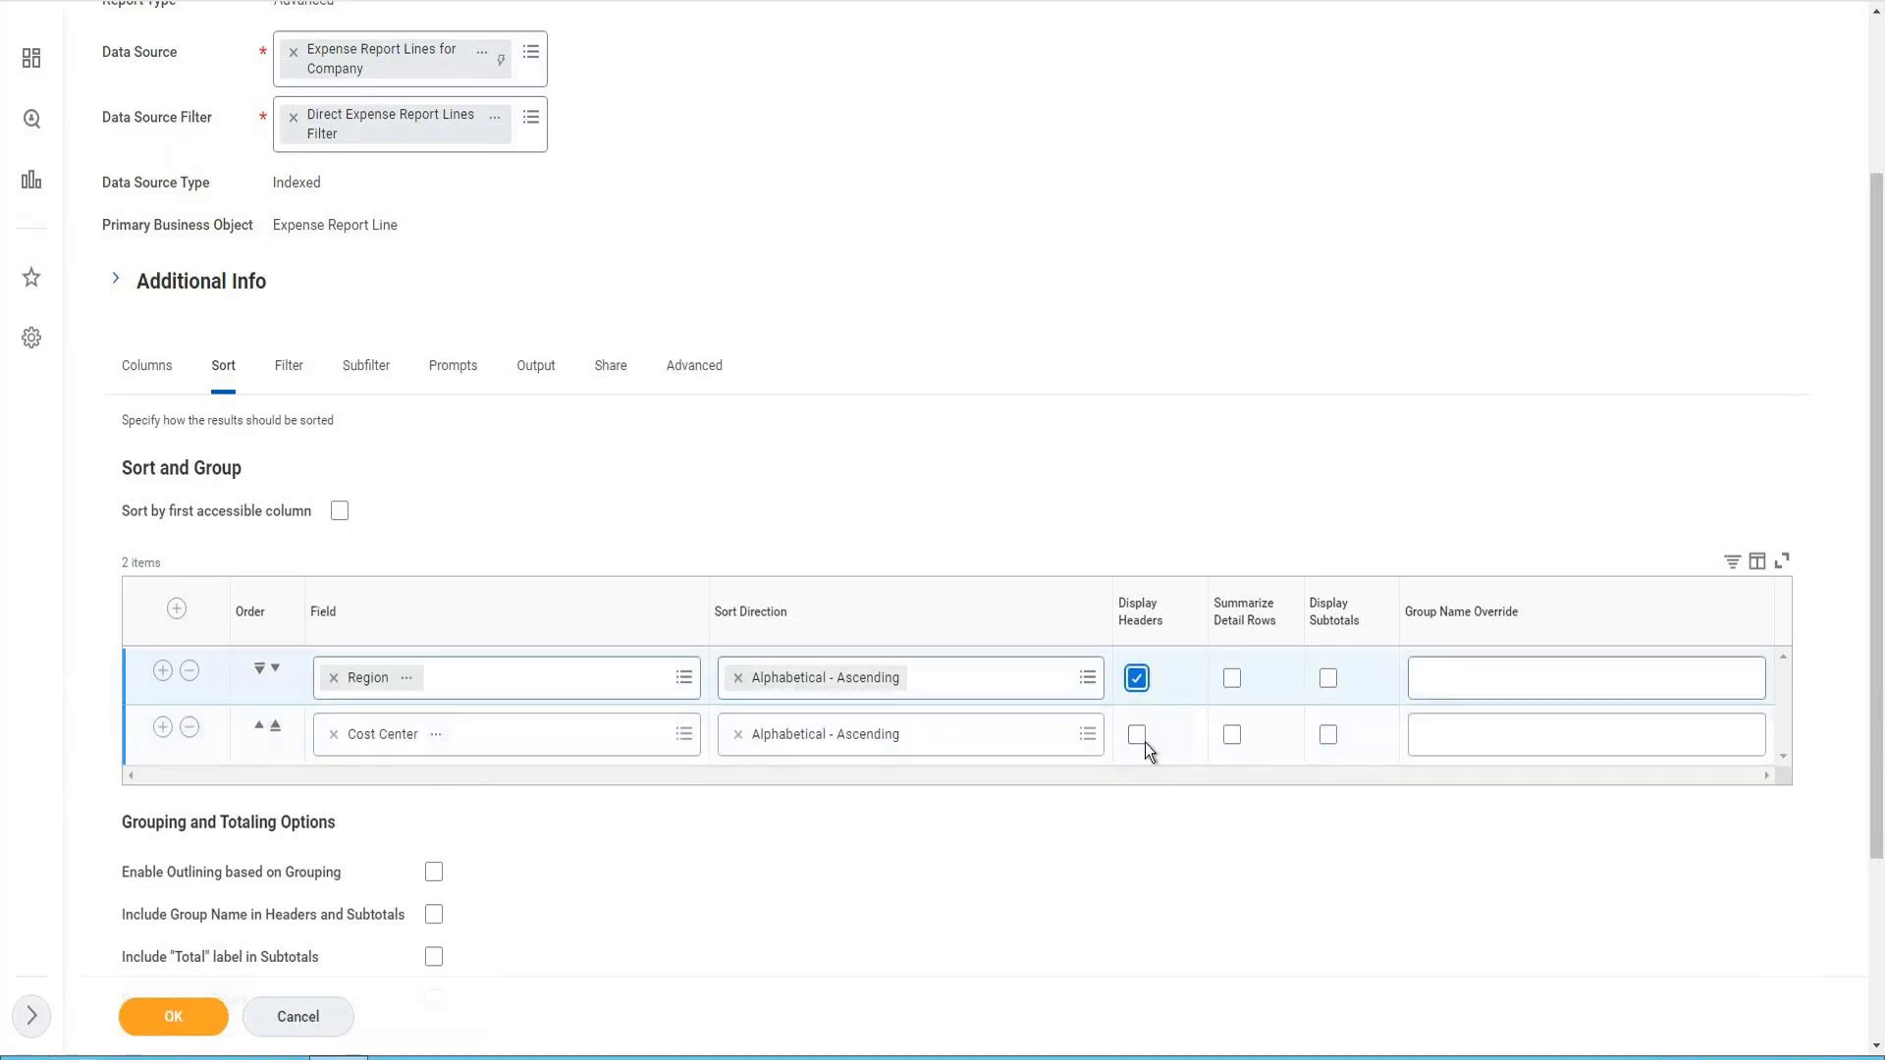
left_click(1141, 740)
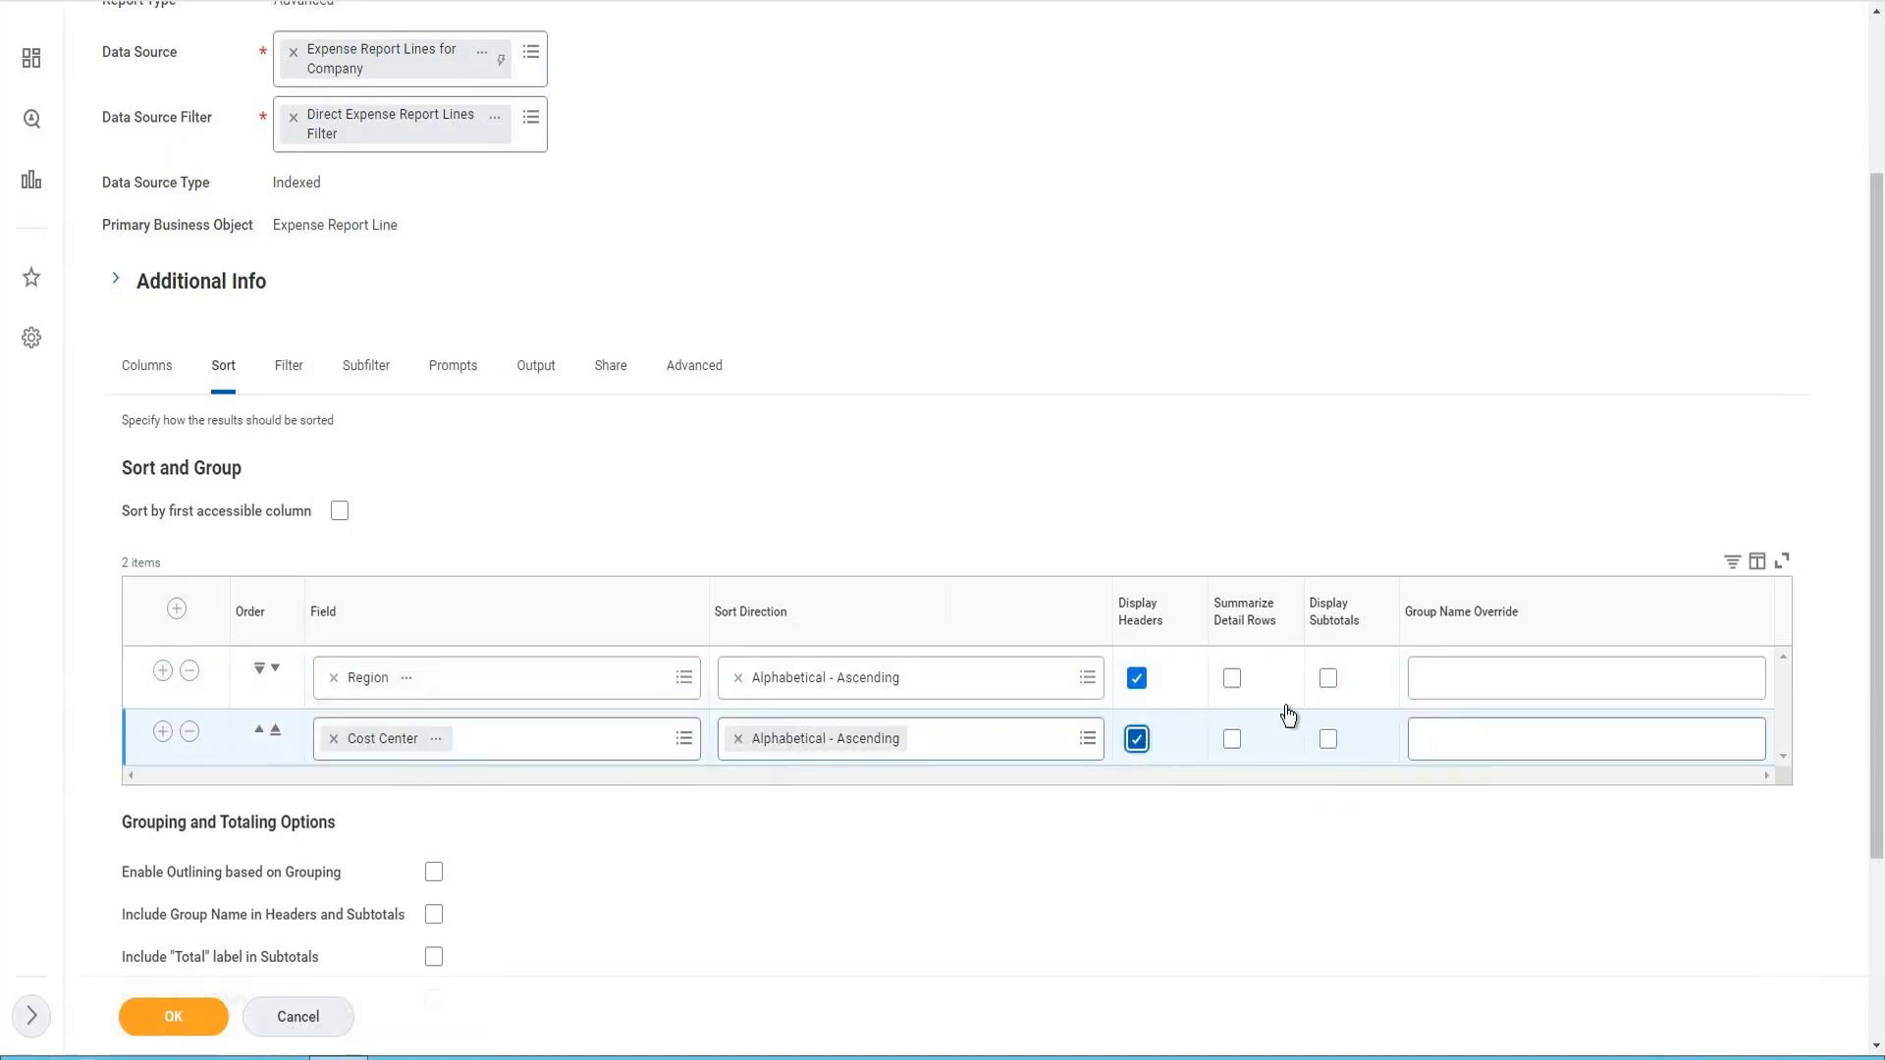
left_click(1332, 680)
left_click(1326, 742)
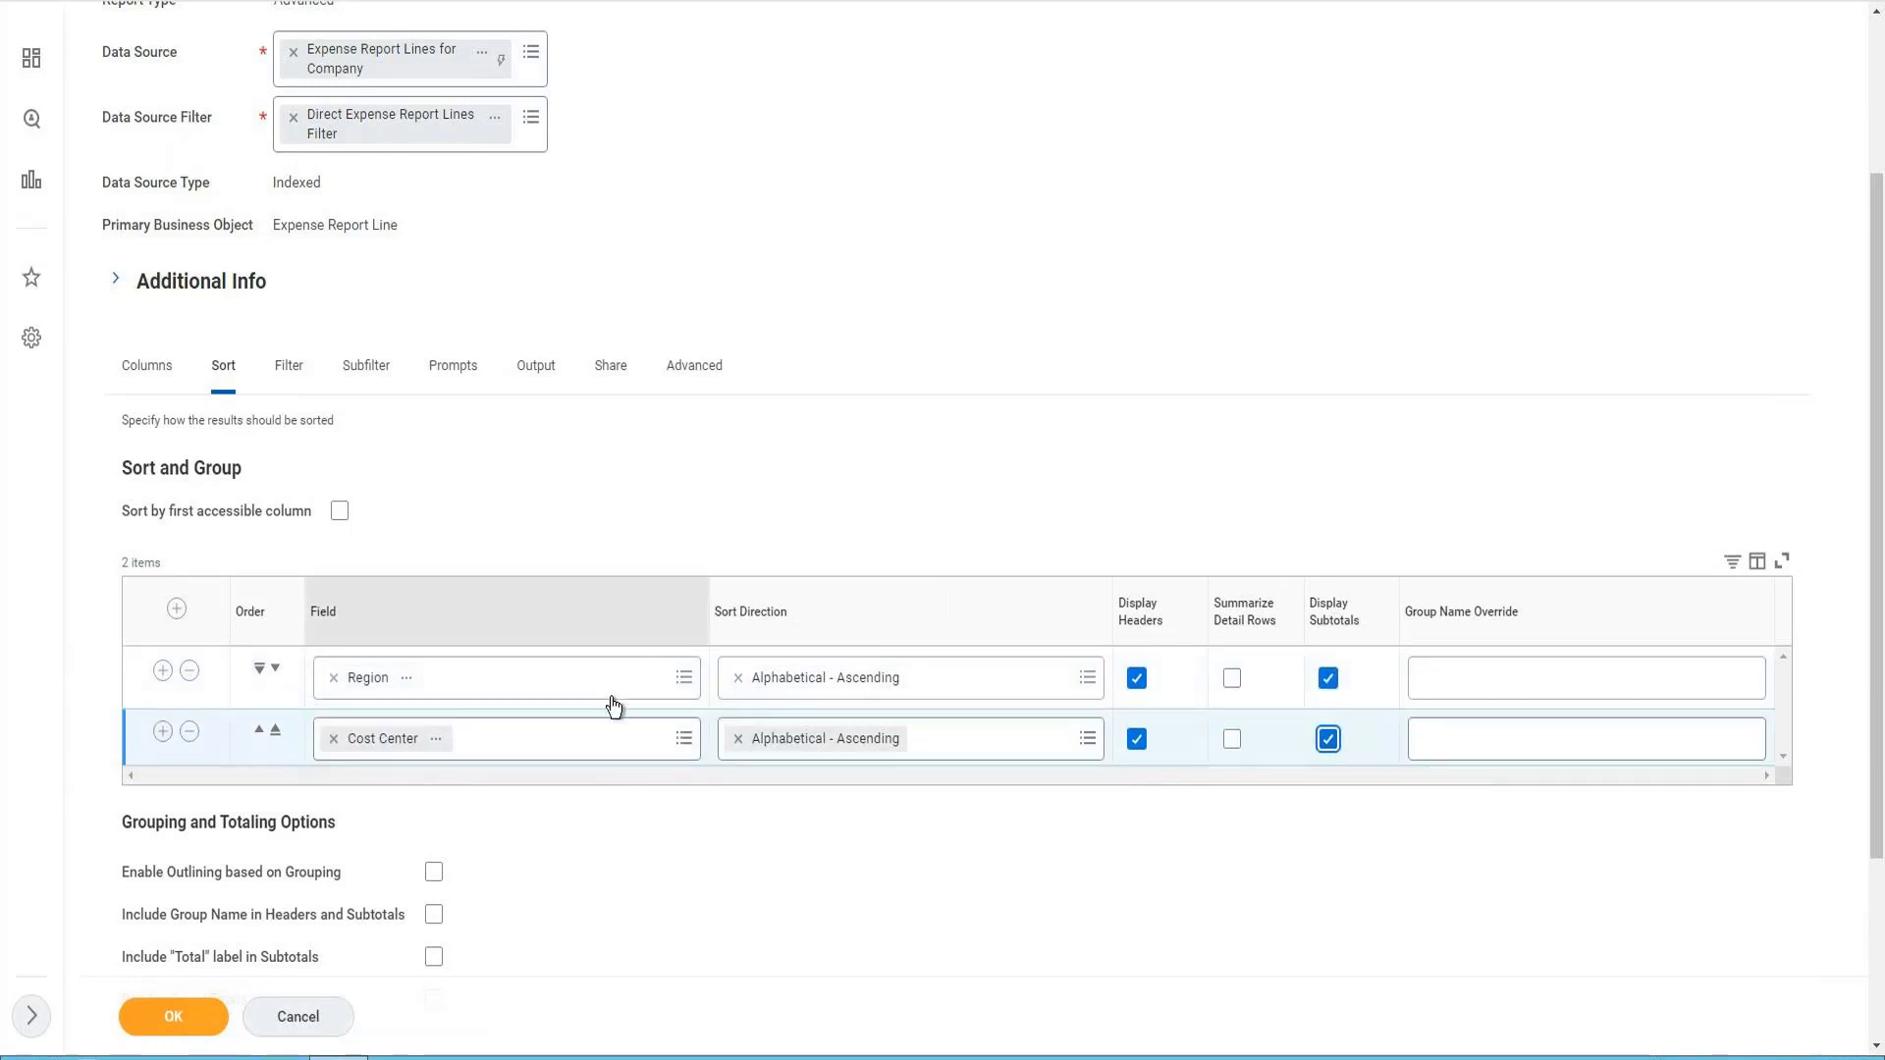
- Enable outlining, group names in headers and subtotals, the "Total" label and grand totals, and save the report definition
scroll(477, 903, "down", 2)
left_click(433, 654)
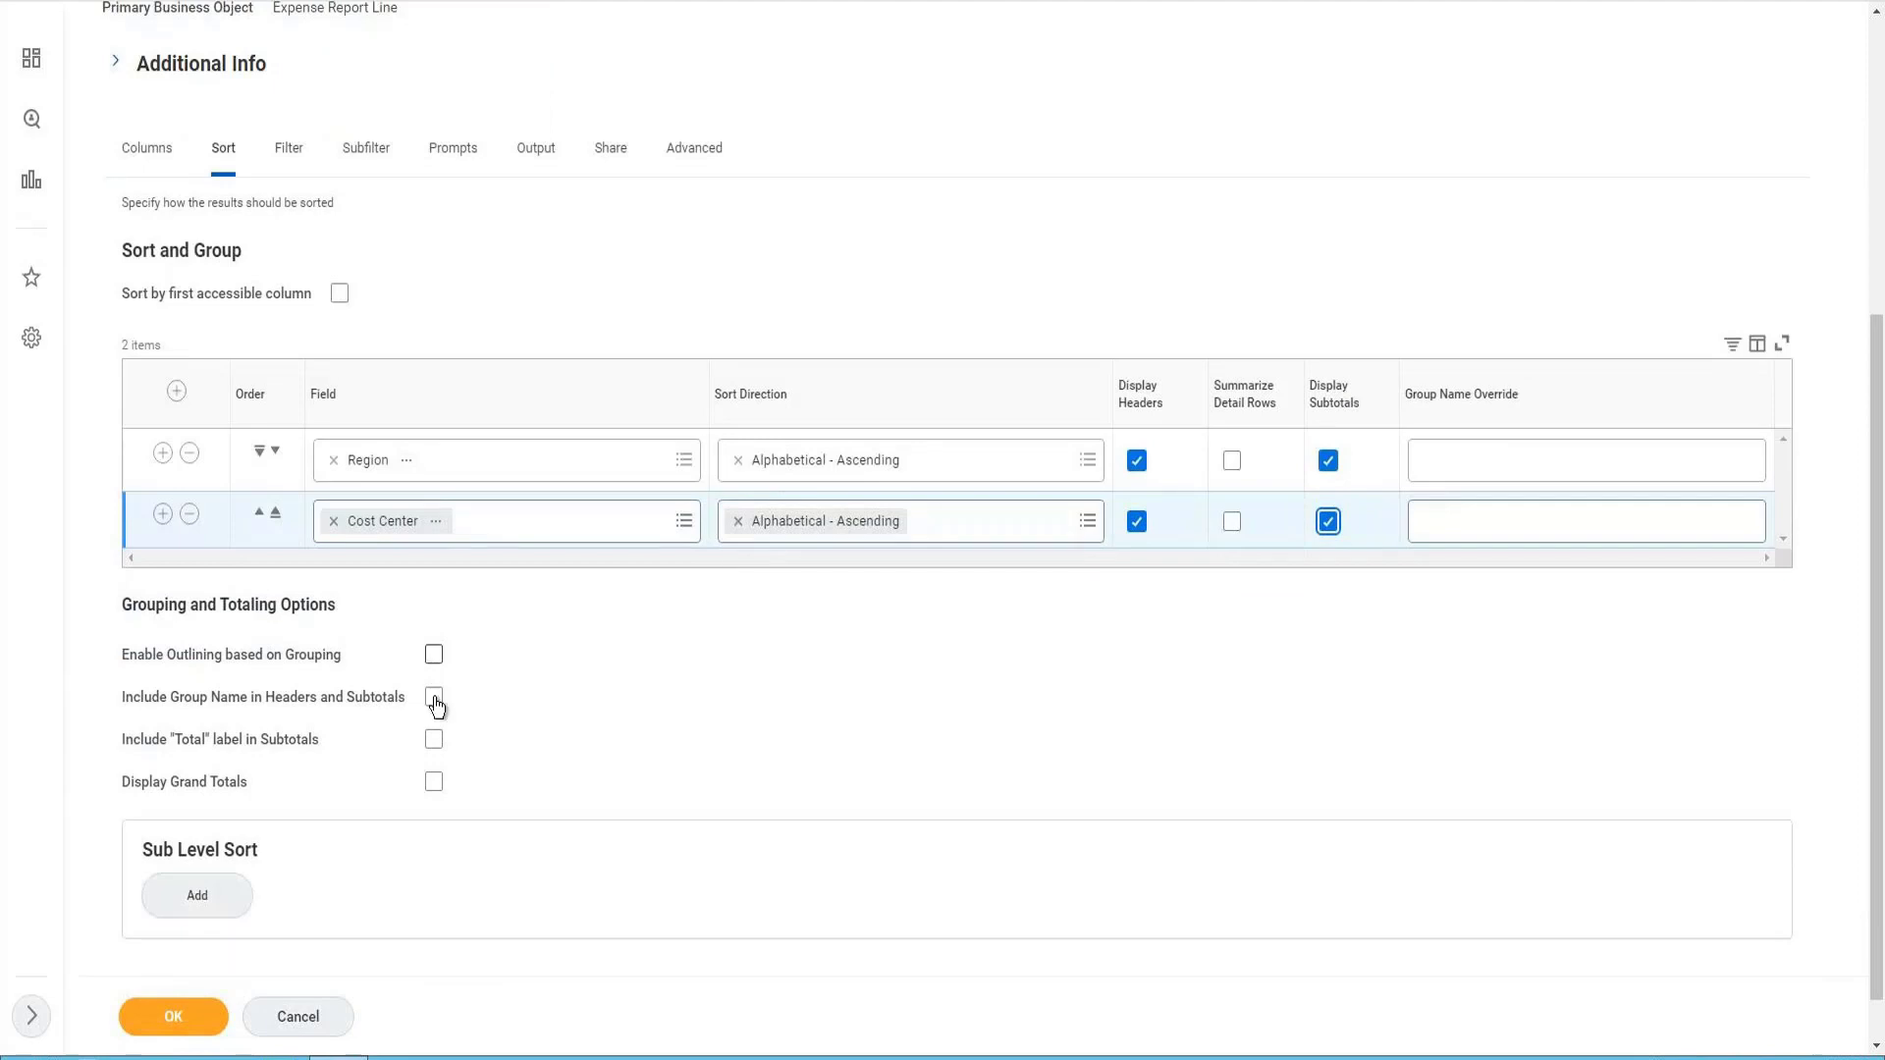
left_click(433, 698)
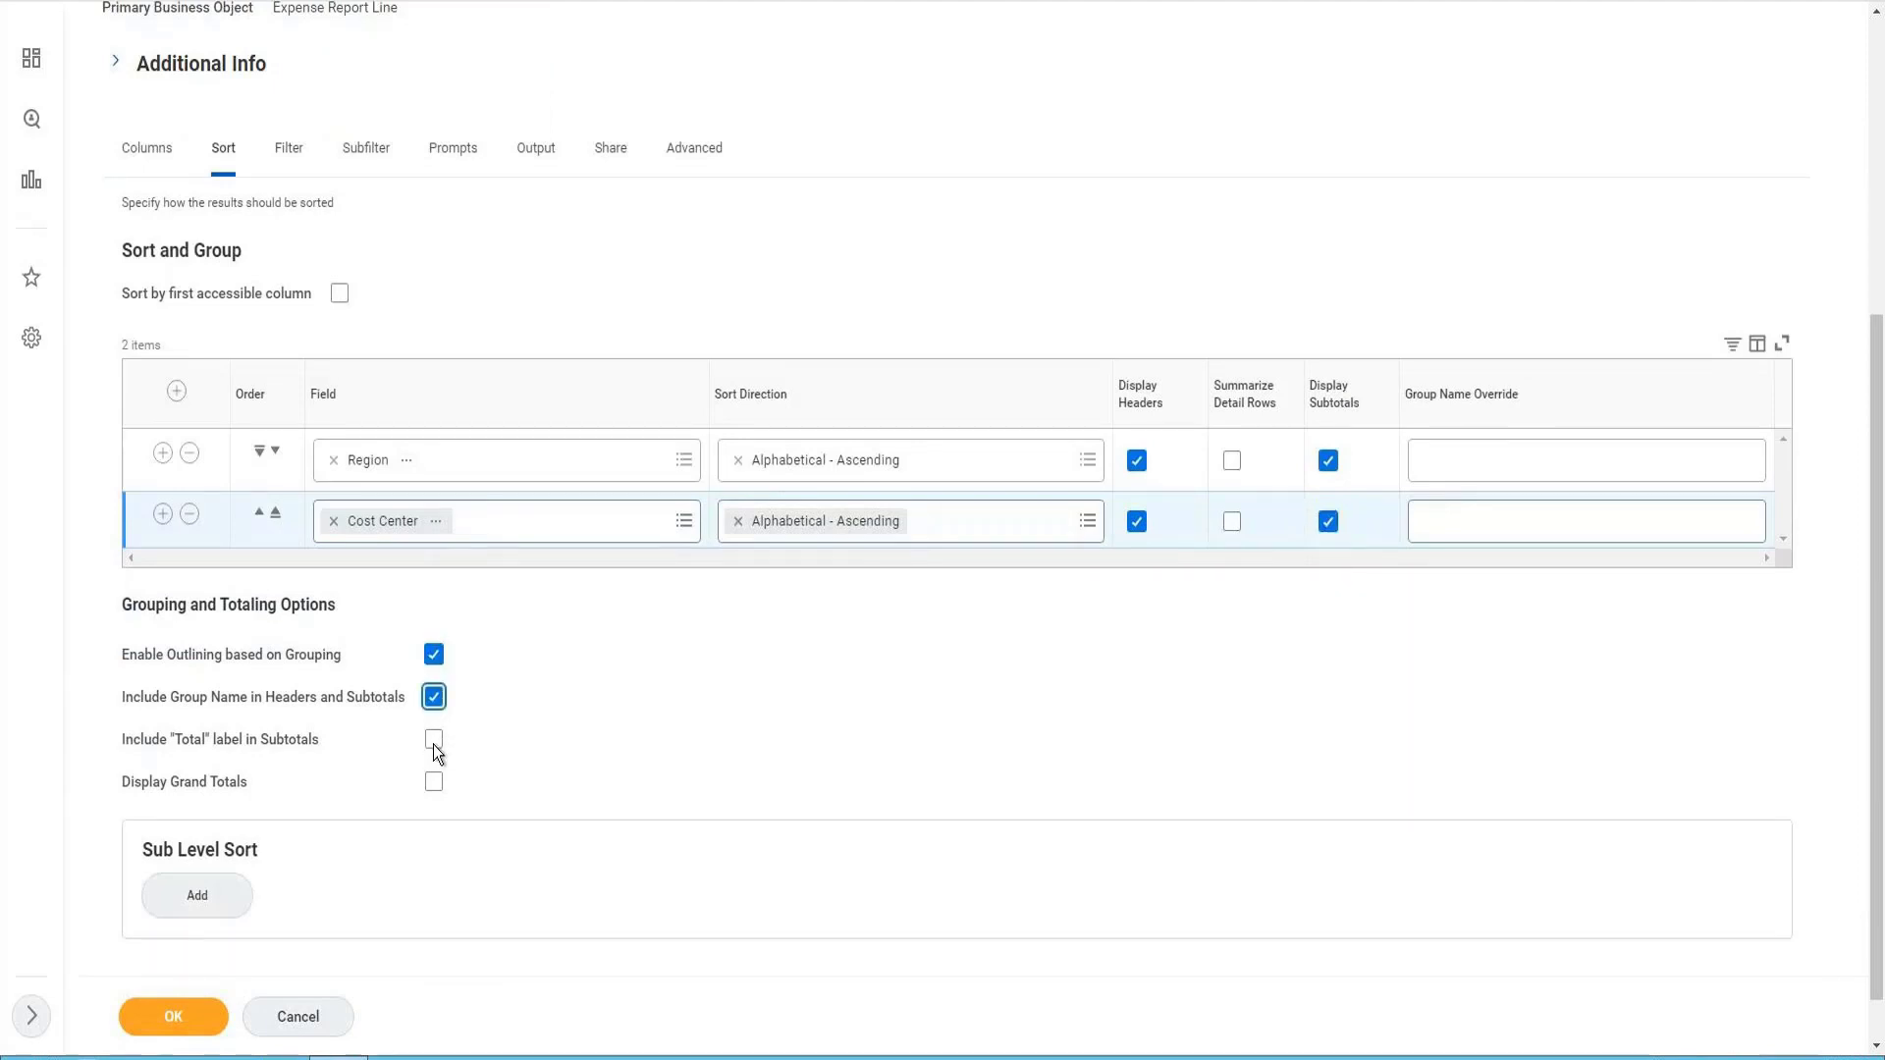
left_click(433, 739)
left_click(433, 781)
left_click(178, 1026)
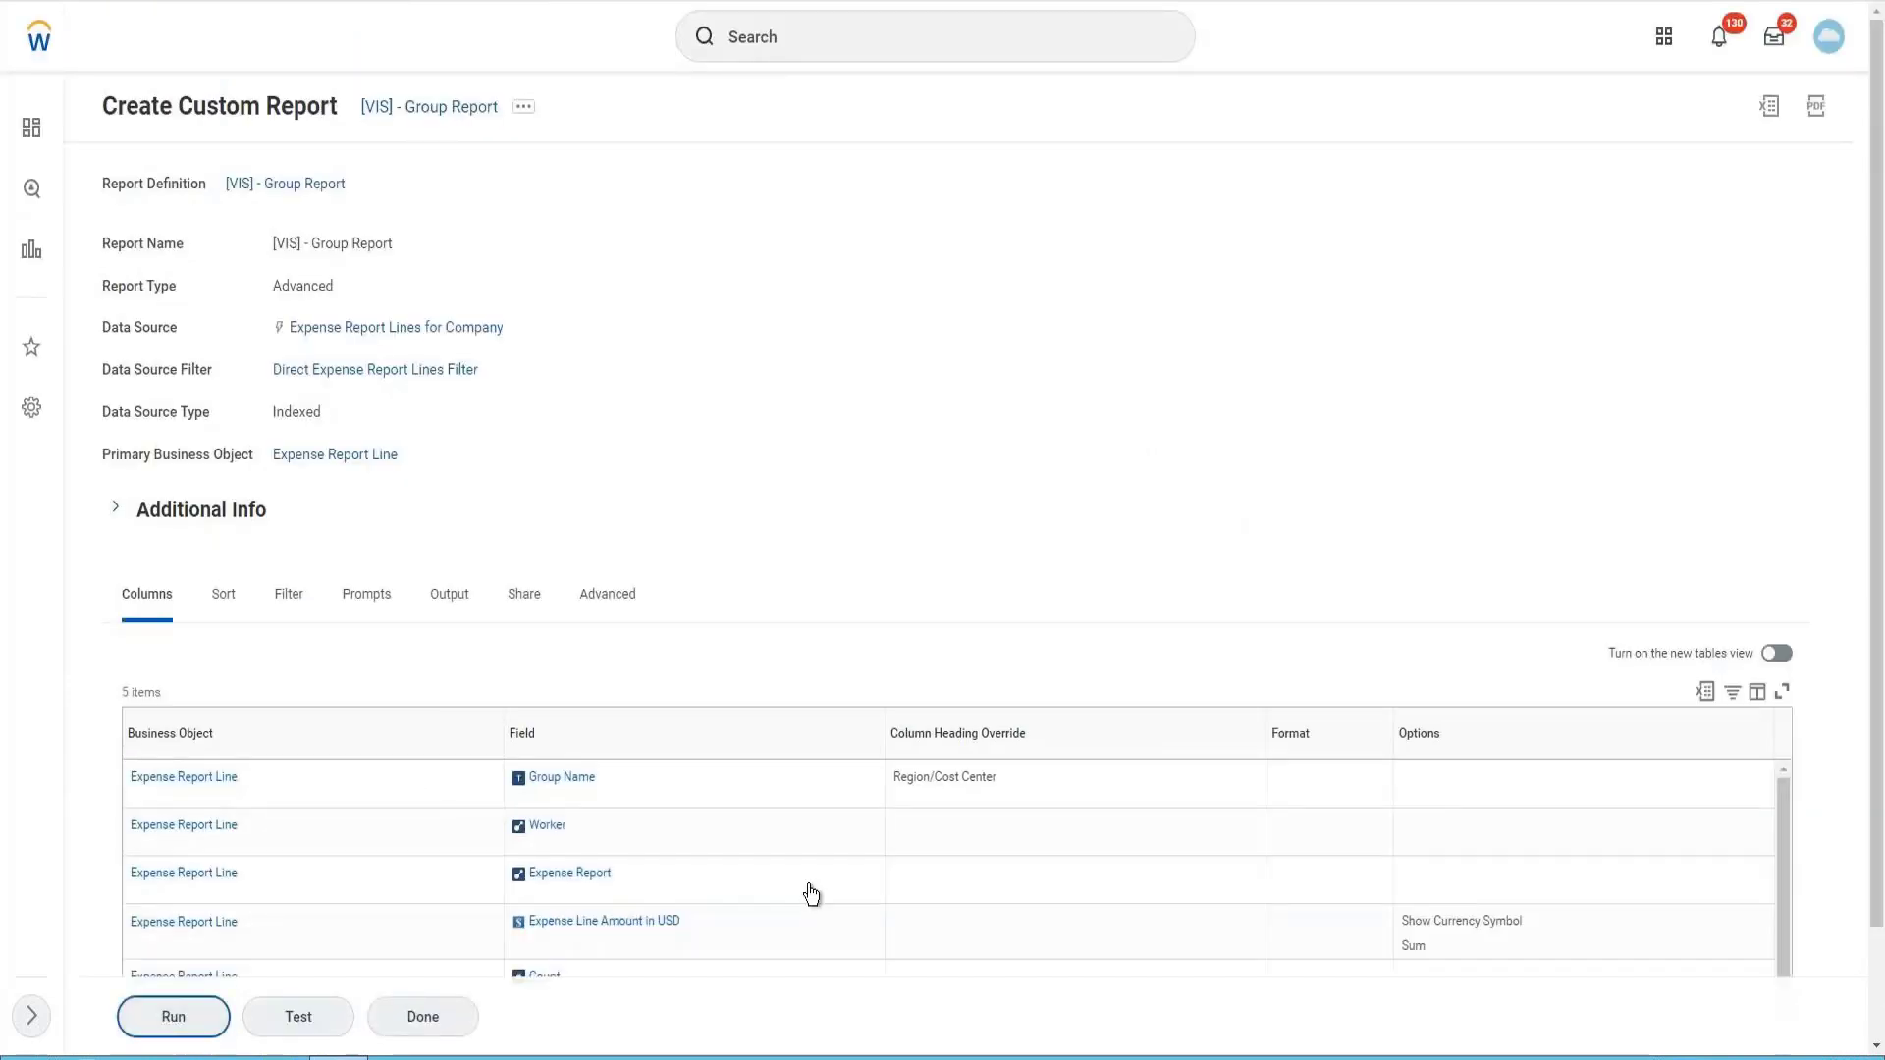
- Run the report for the company Global Modern Services, Inc. (USA)
key("Return")
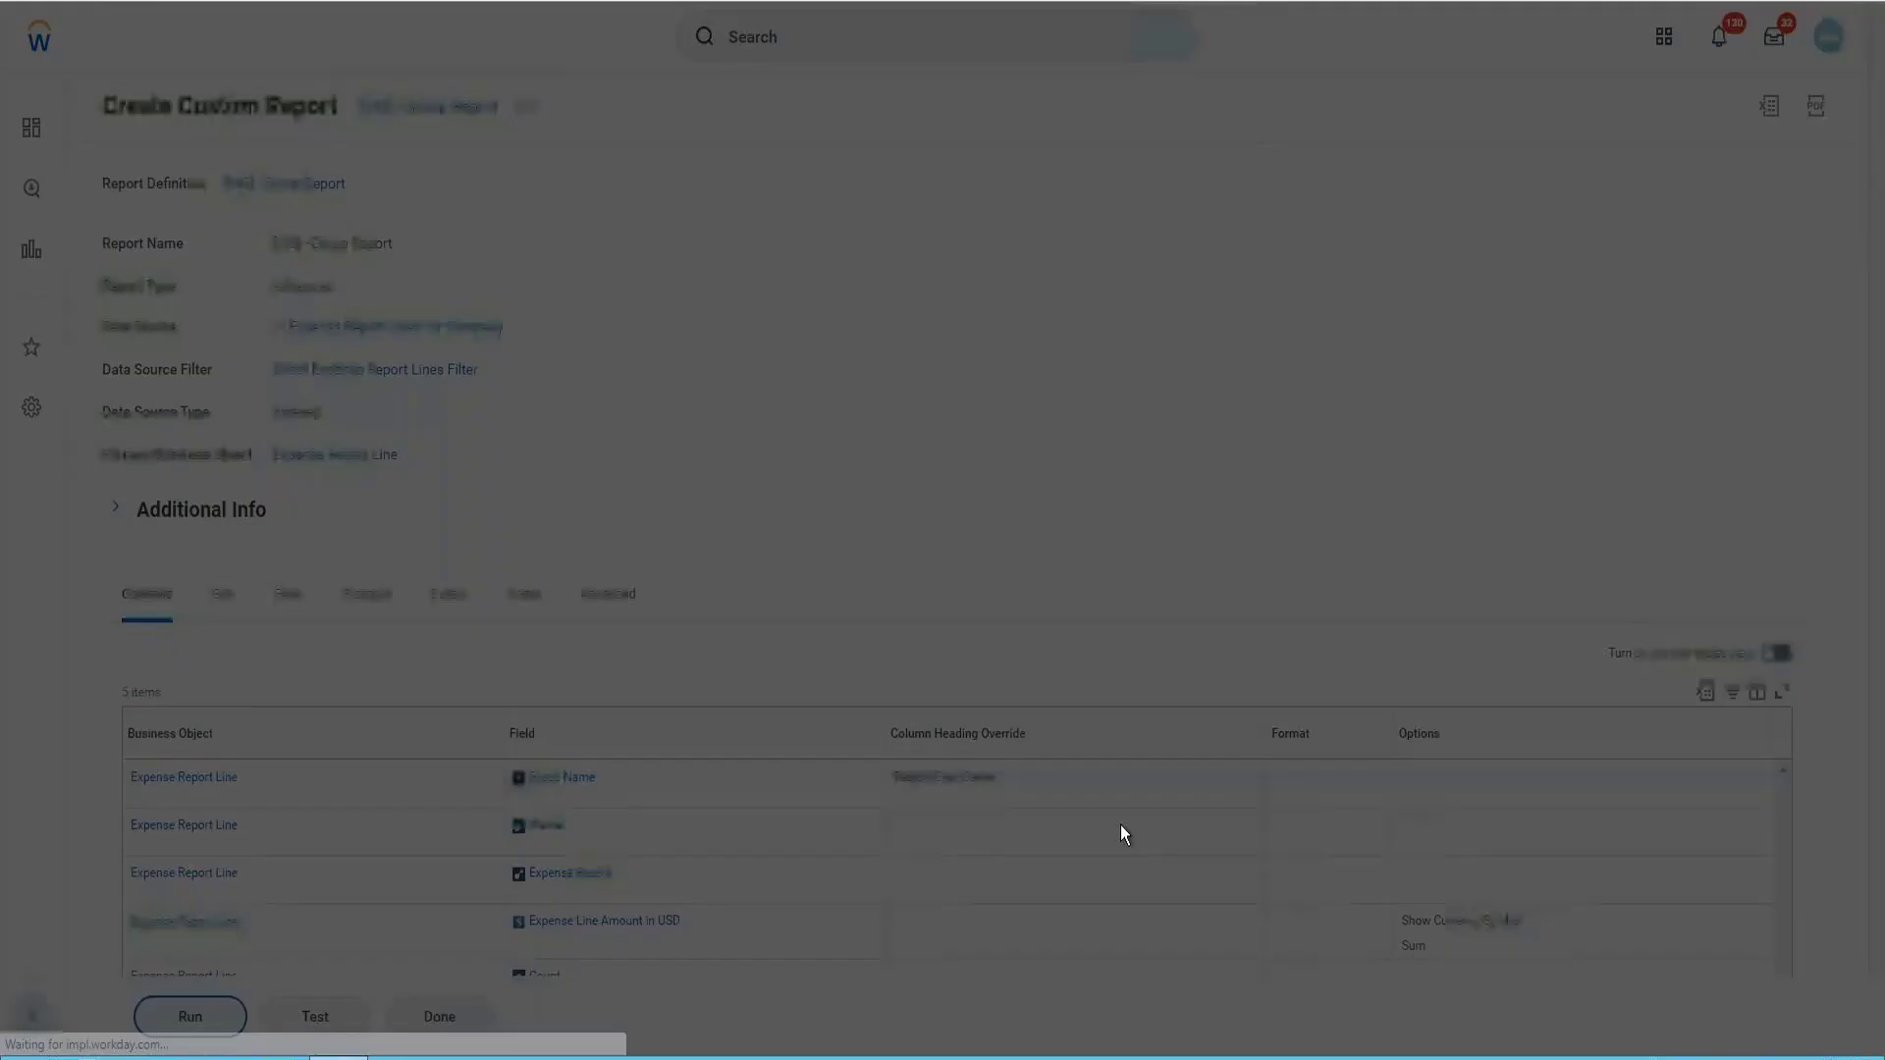
left_click(896, 285)
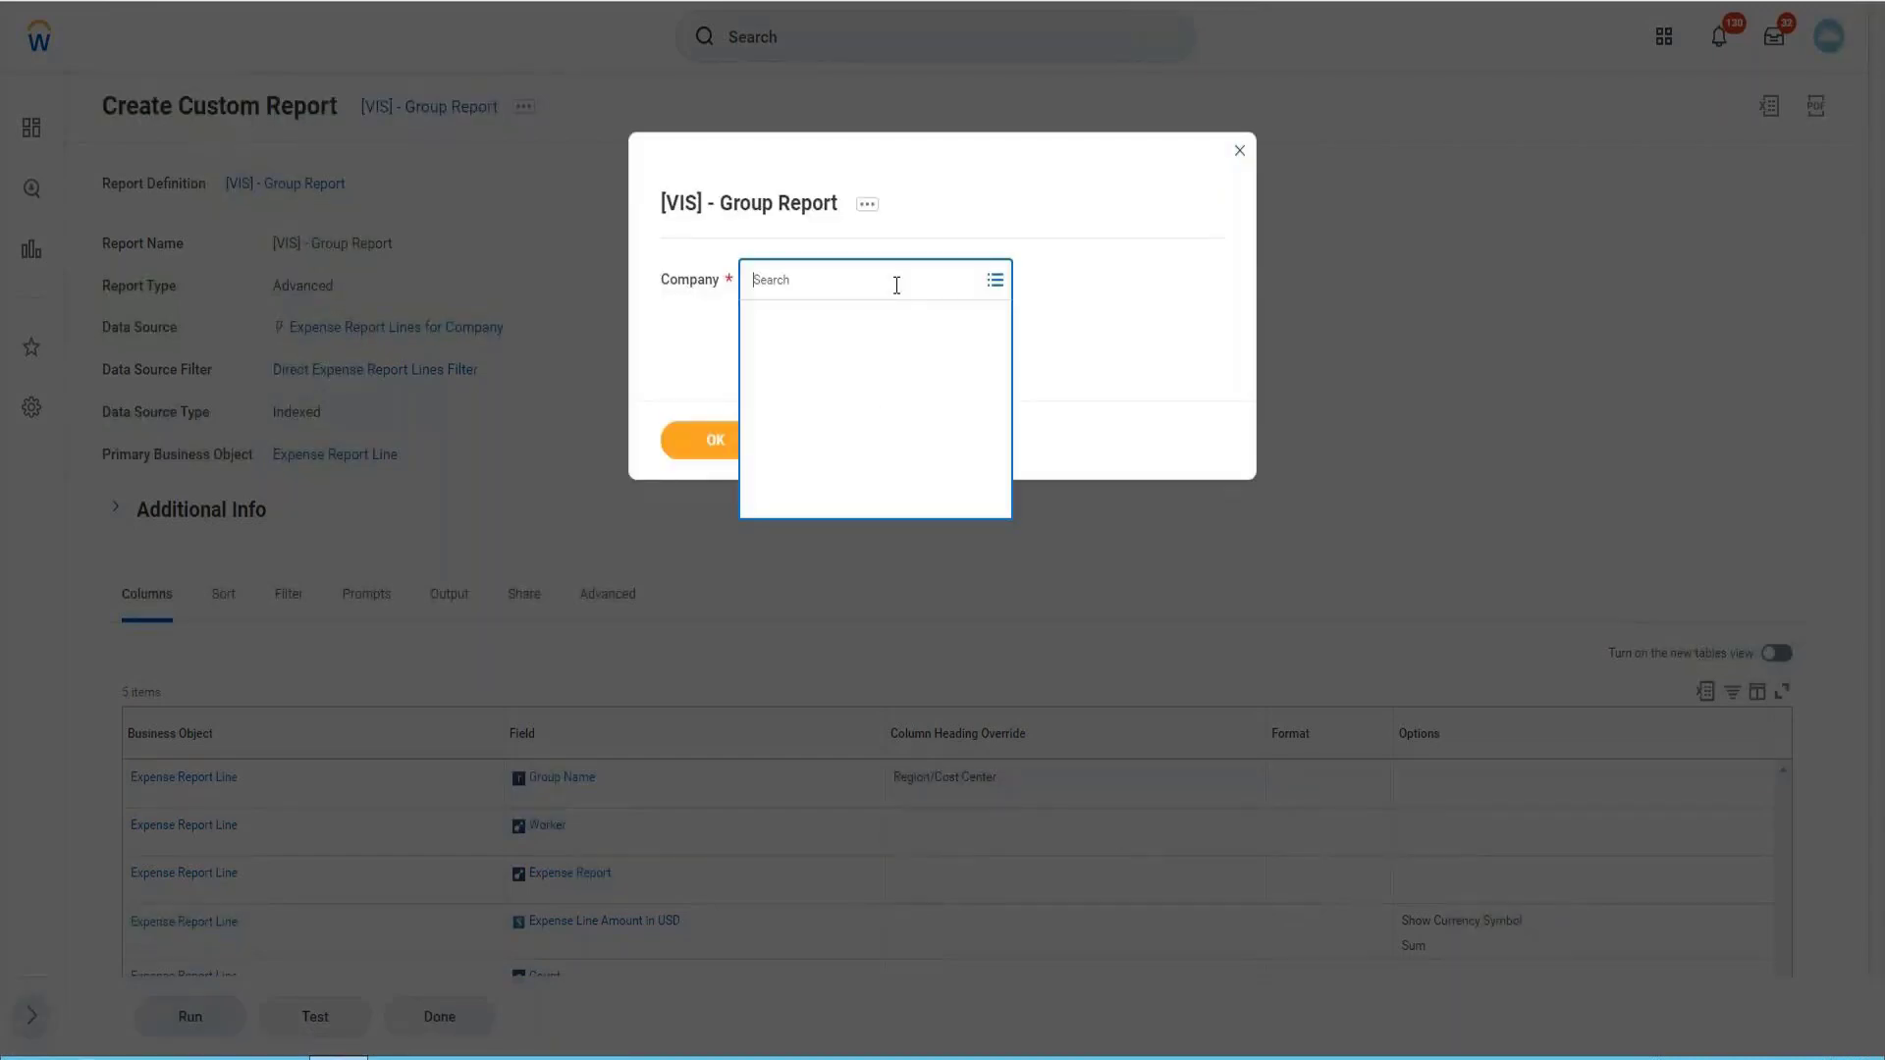
type("GMS")
key("Return")
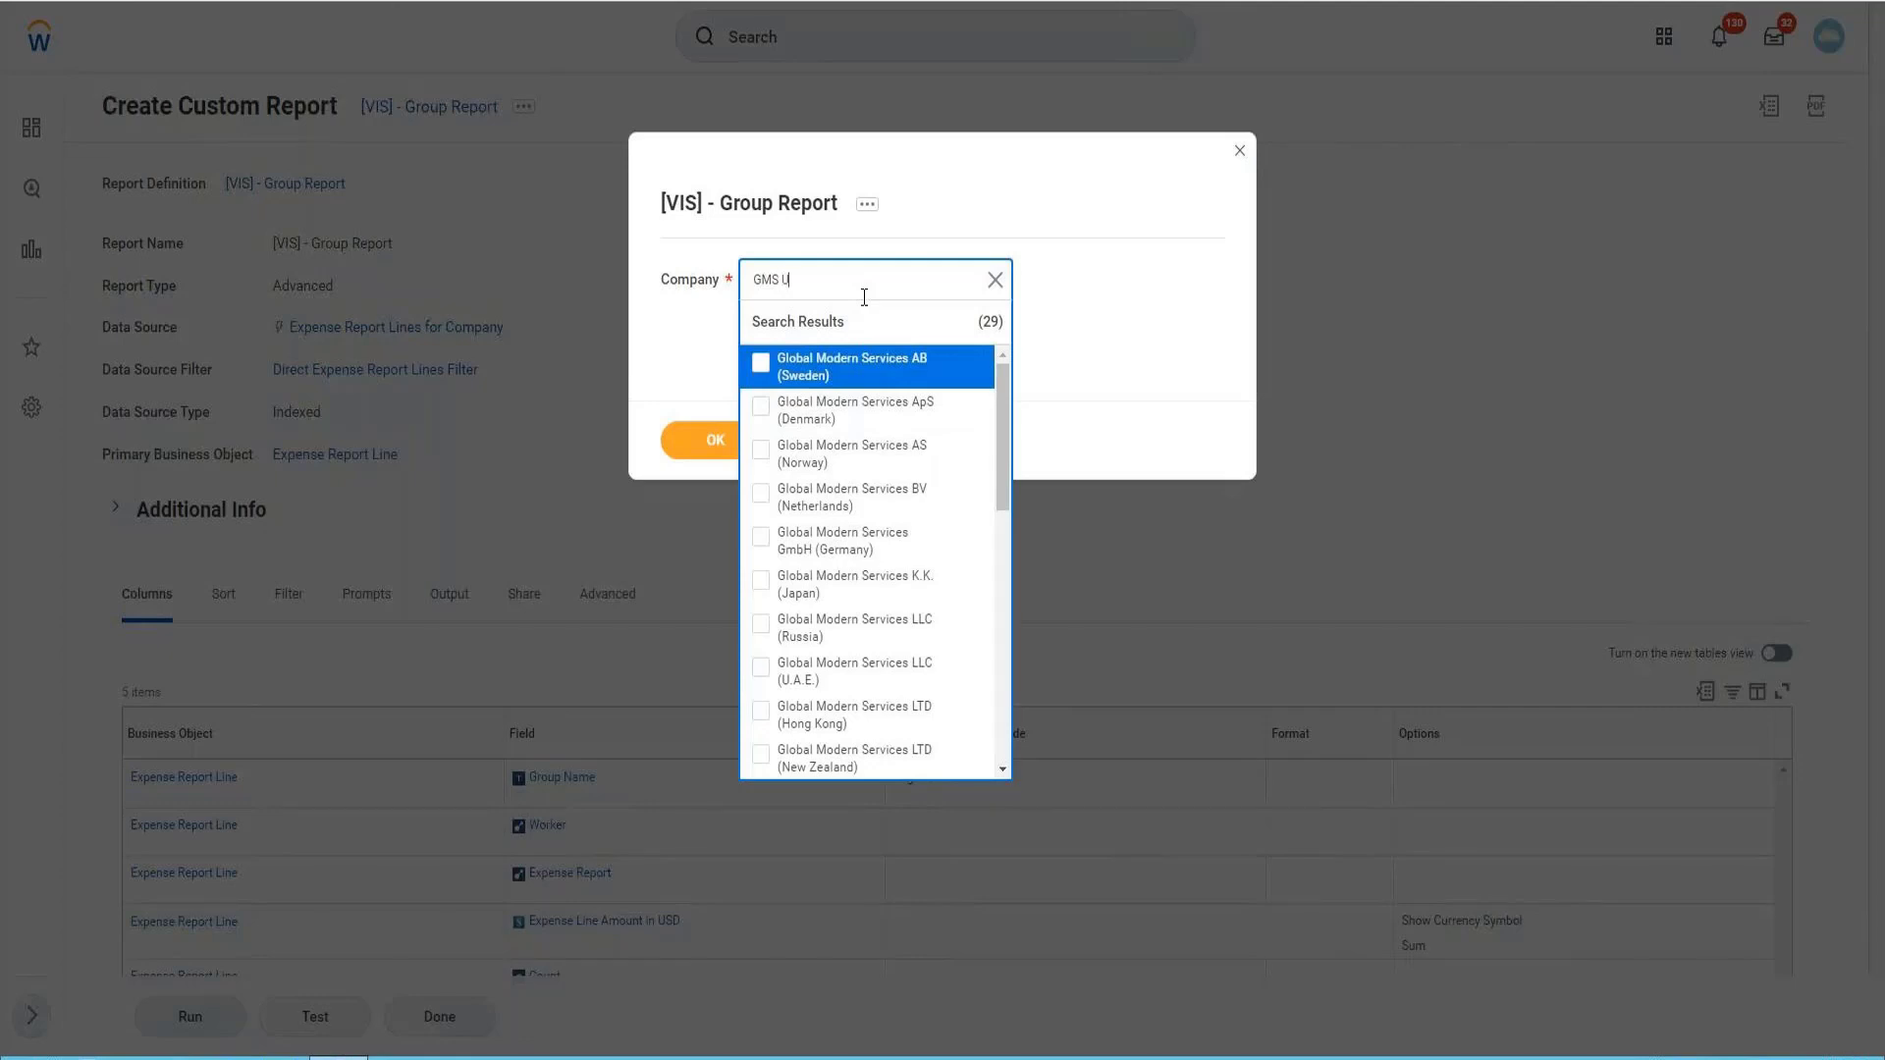
type("SA")
key("Return")
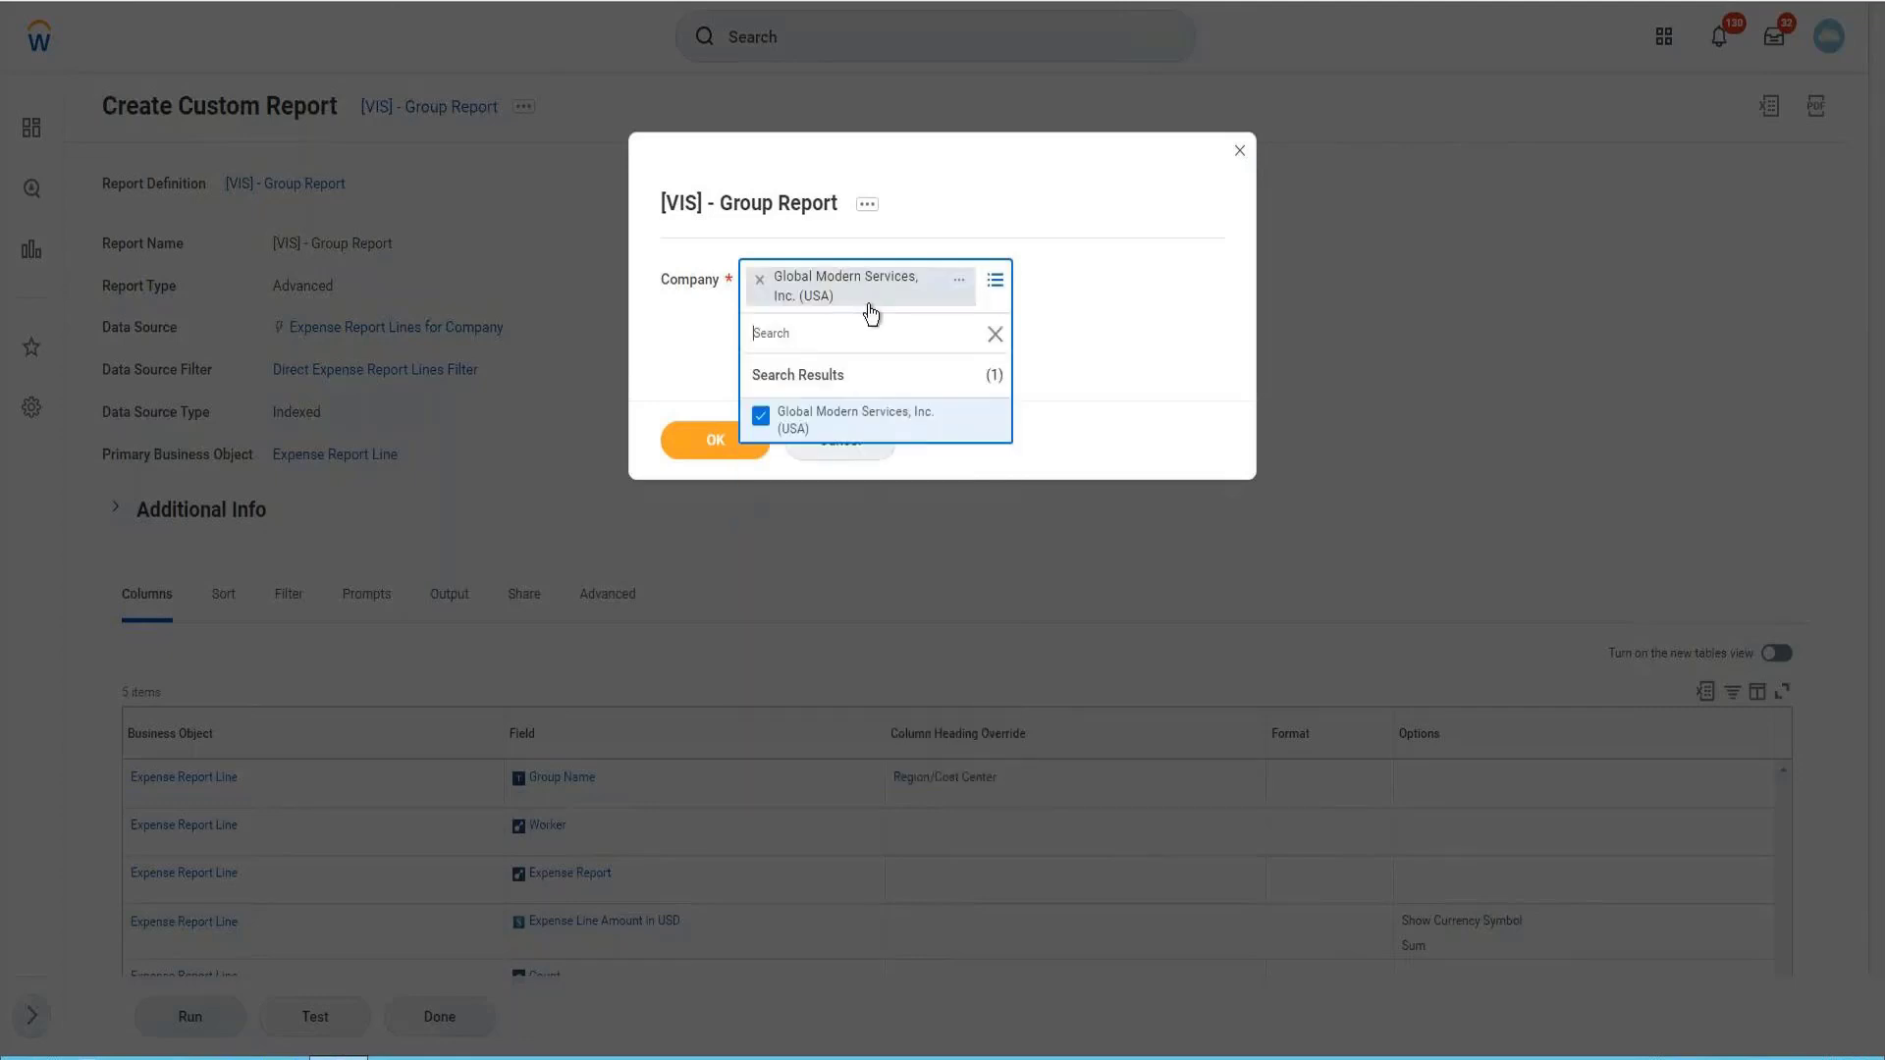
left_click(693, 439)
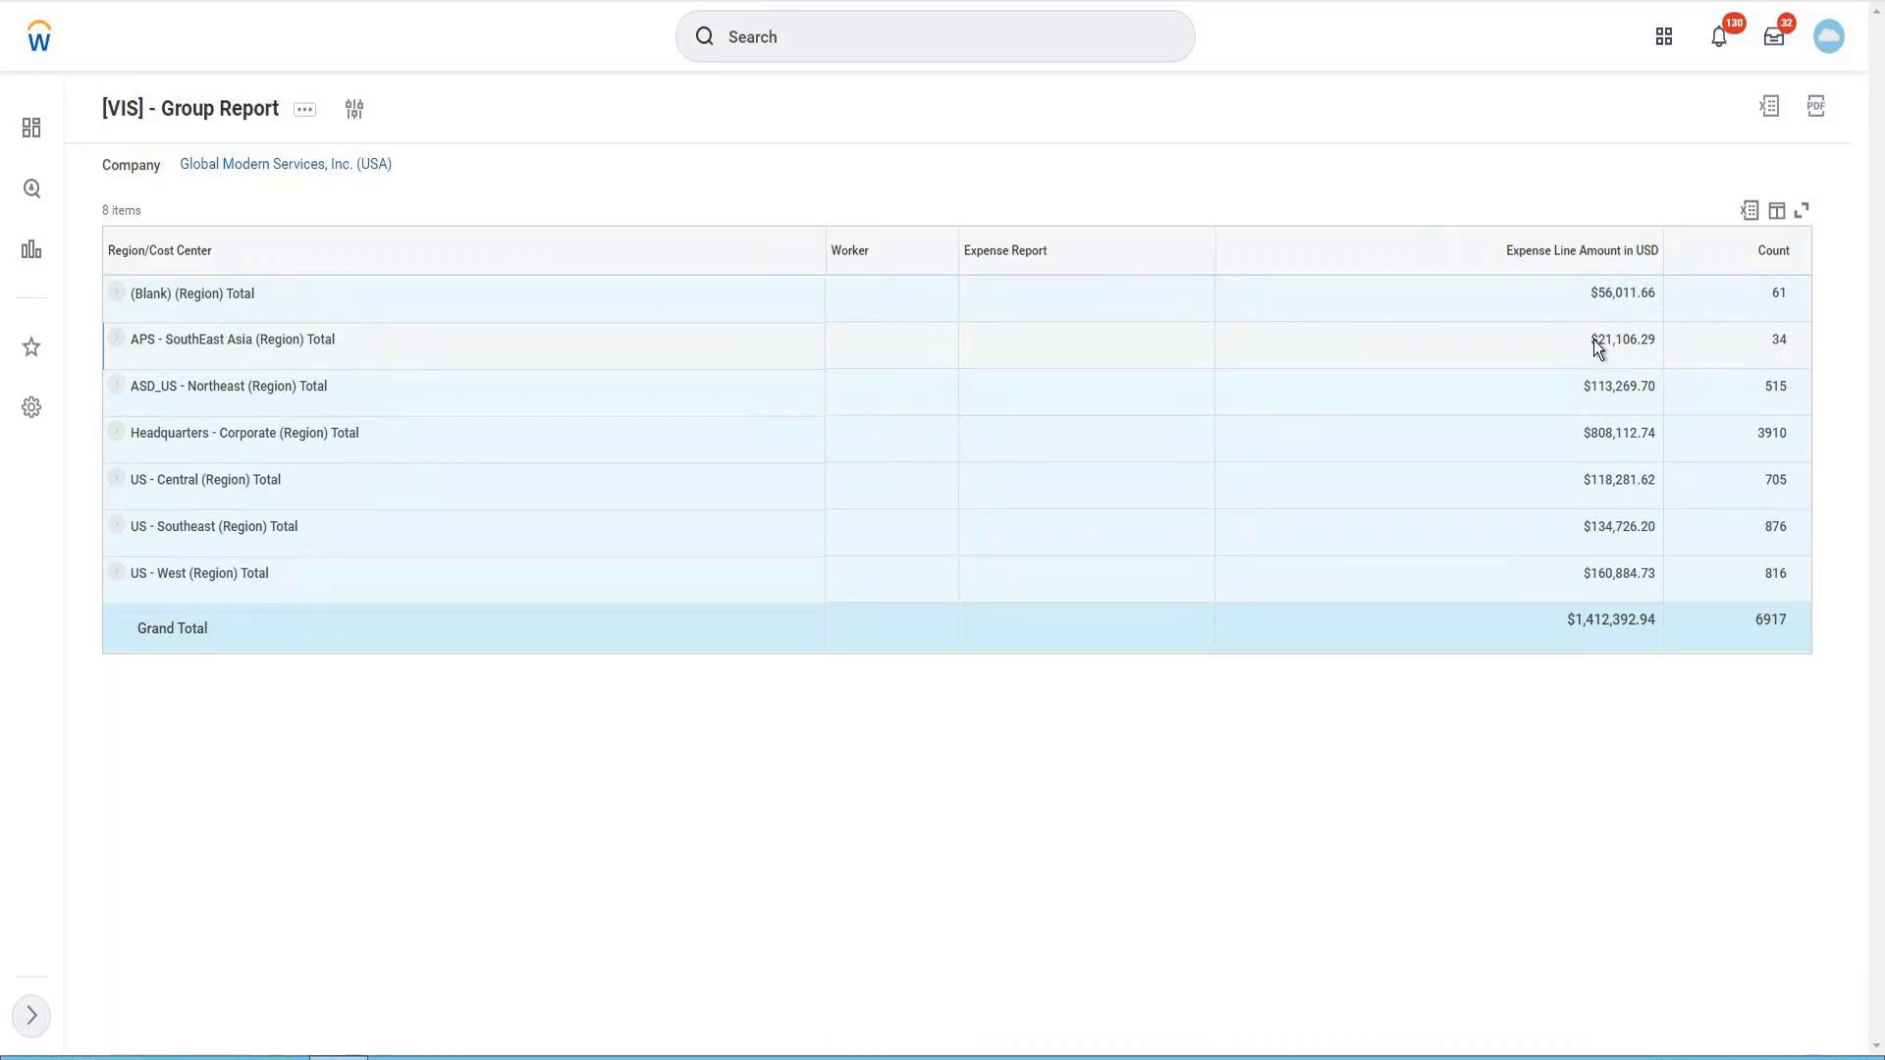
- Review the amounts and counts by region, and expand the Headquarters - Corporate region to its cost center totals
left_click_drag(1597, 340, 1652, 338)
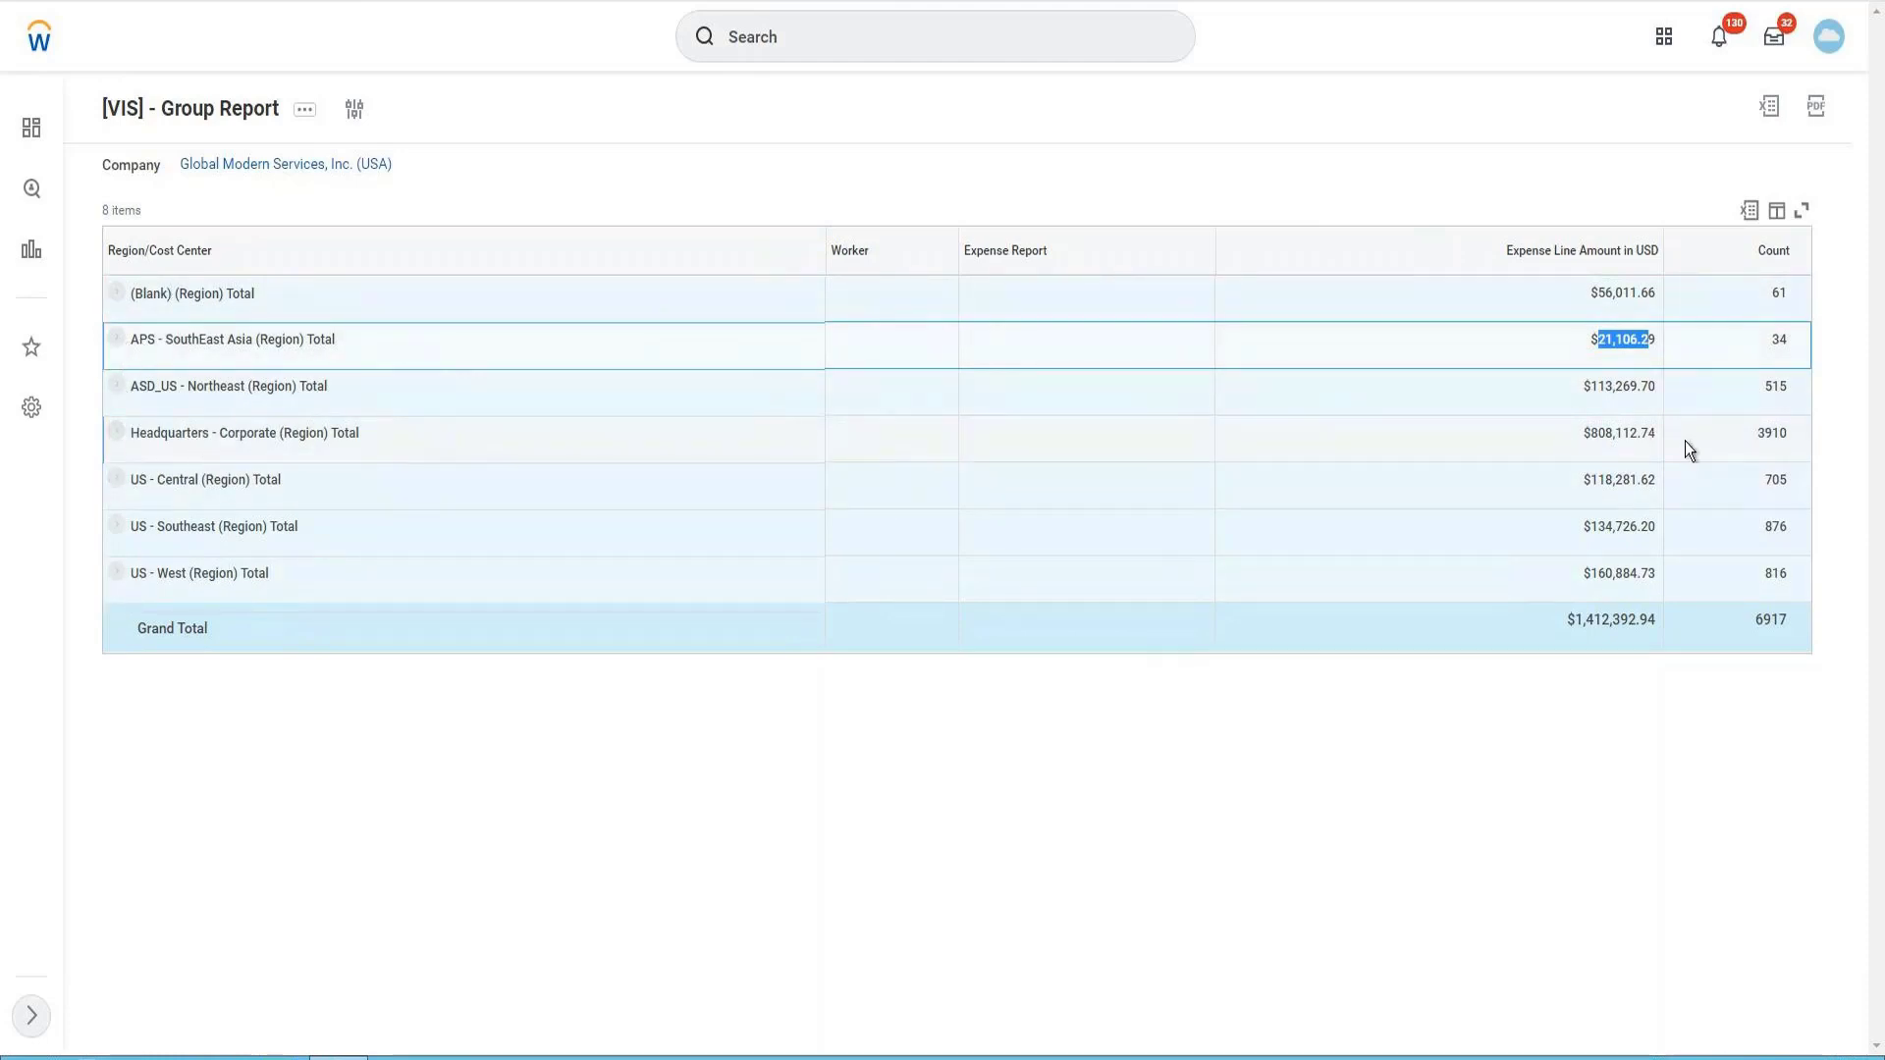
left_click_drag(1592, 432, 1791, 434)
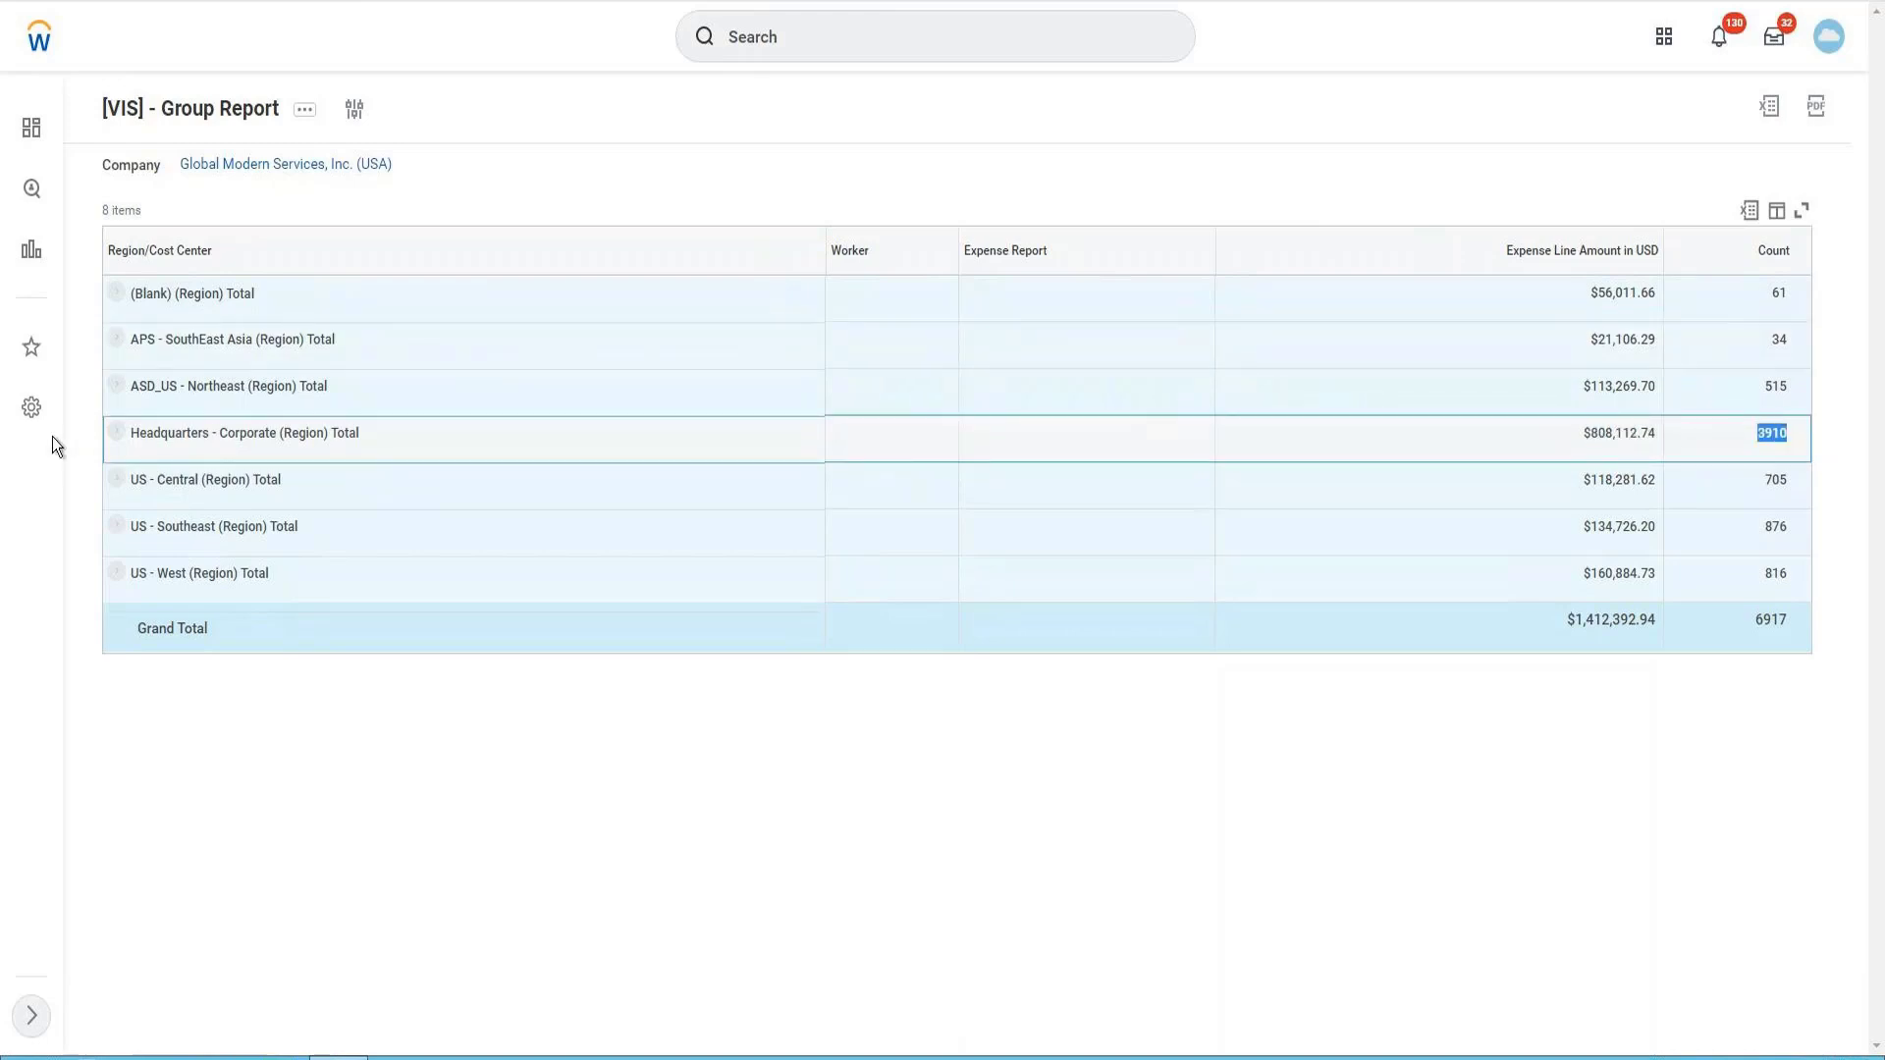
left_click(118, 436)
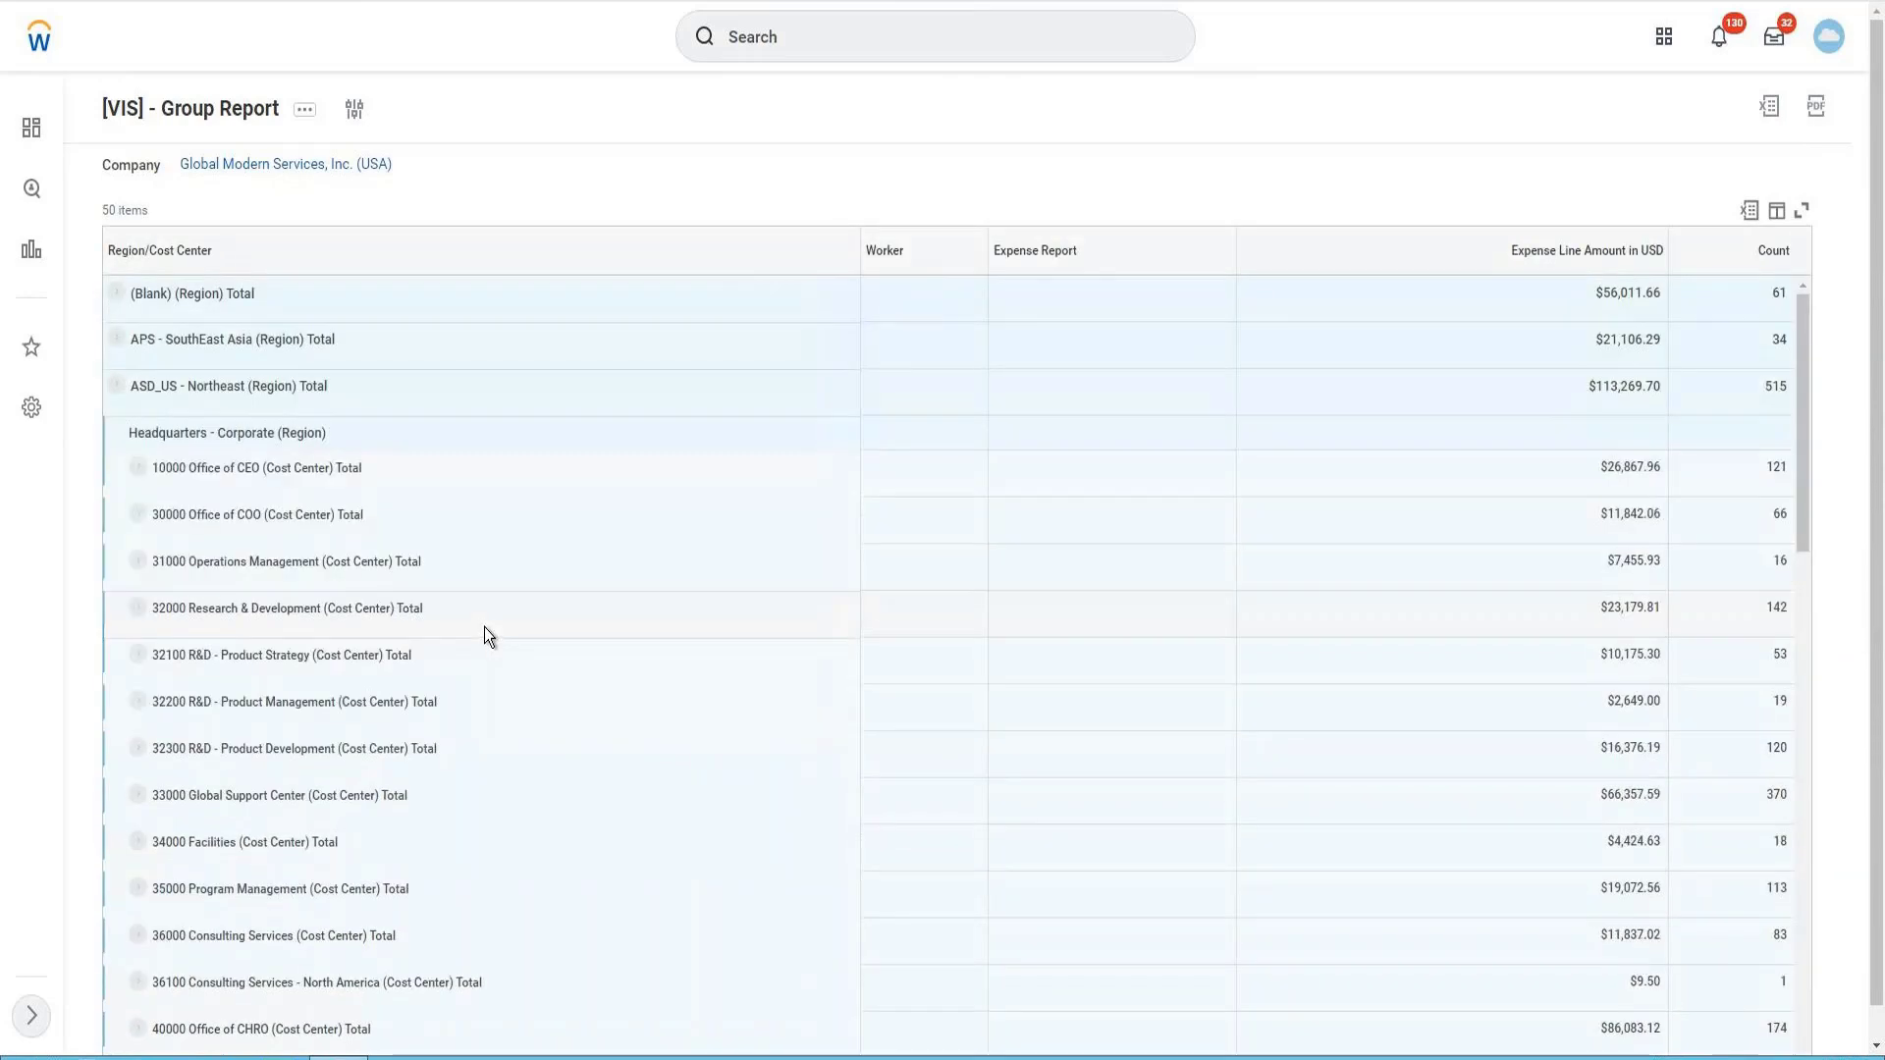
left_click(117, 382)
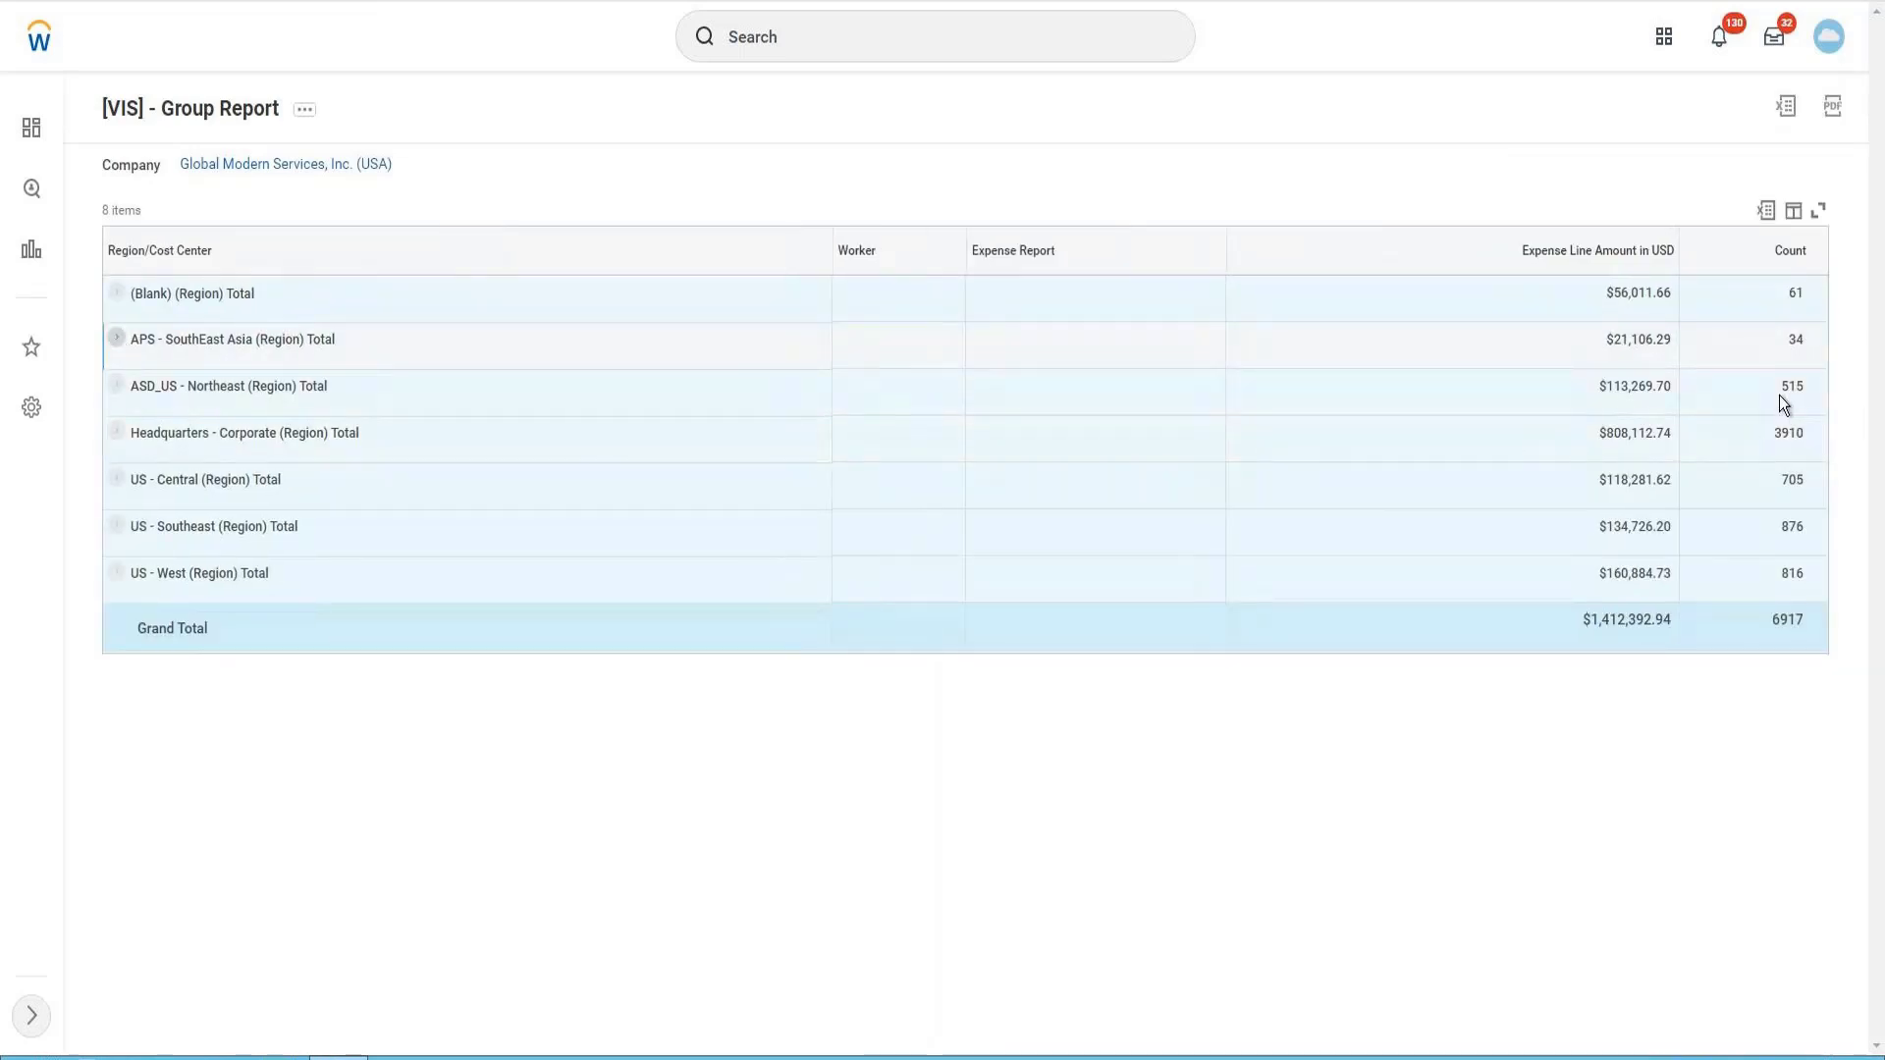
- Expand the APS - SouthEast Asia region and its 33200 Global Support - Asia/Pac cost center, and examine the individual expense lines
left_click(1795, 339)
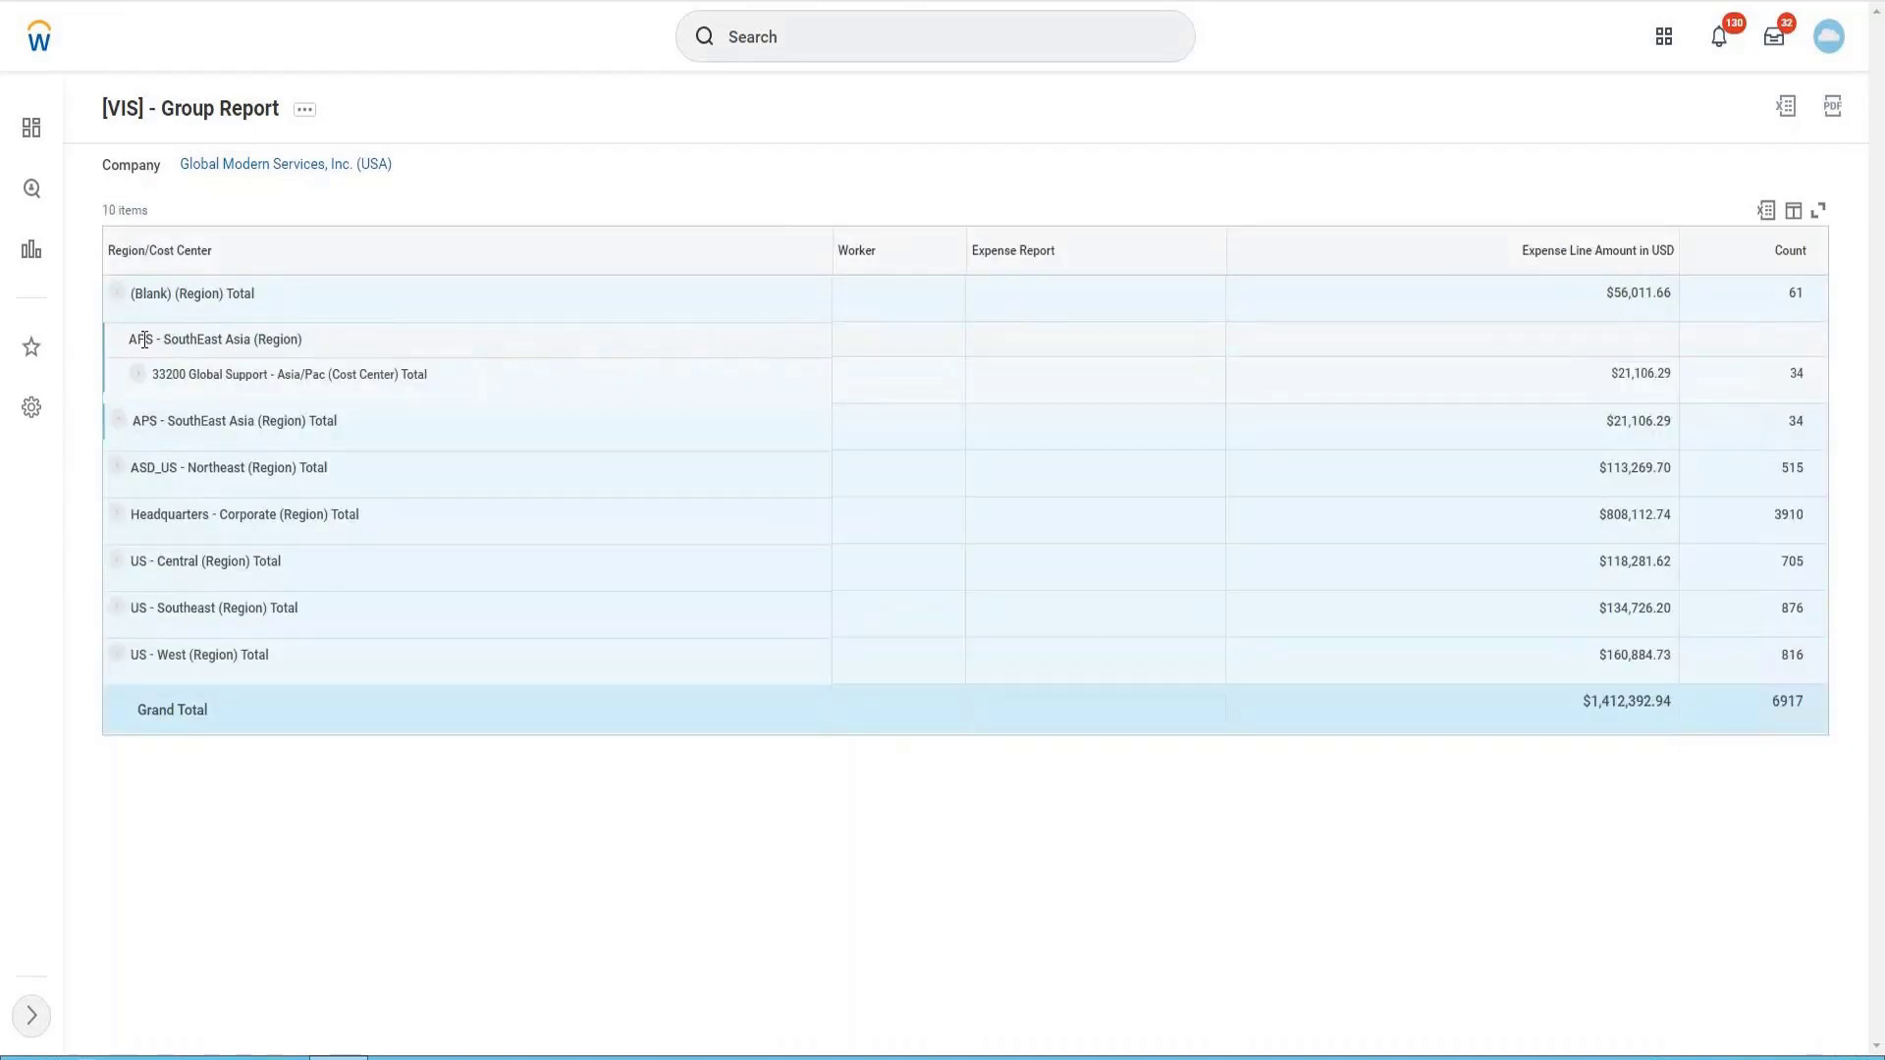
left_click_drag(130, 340, 306, 345)
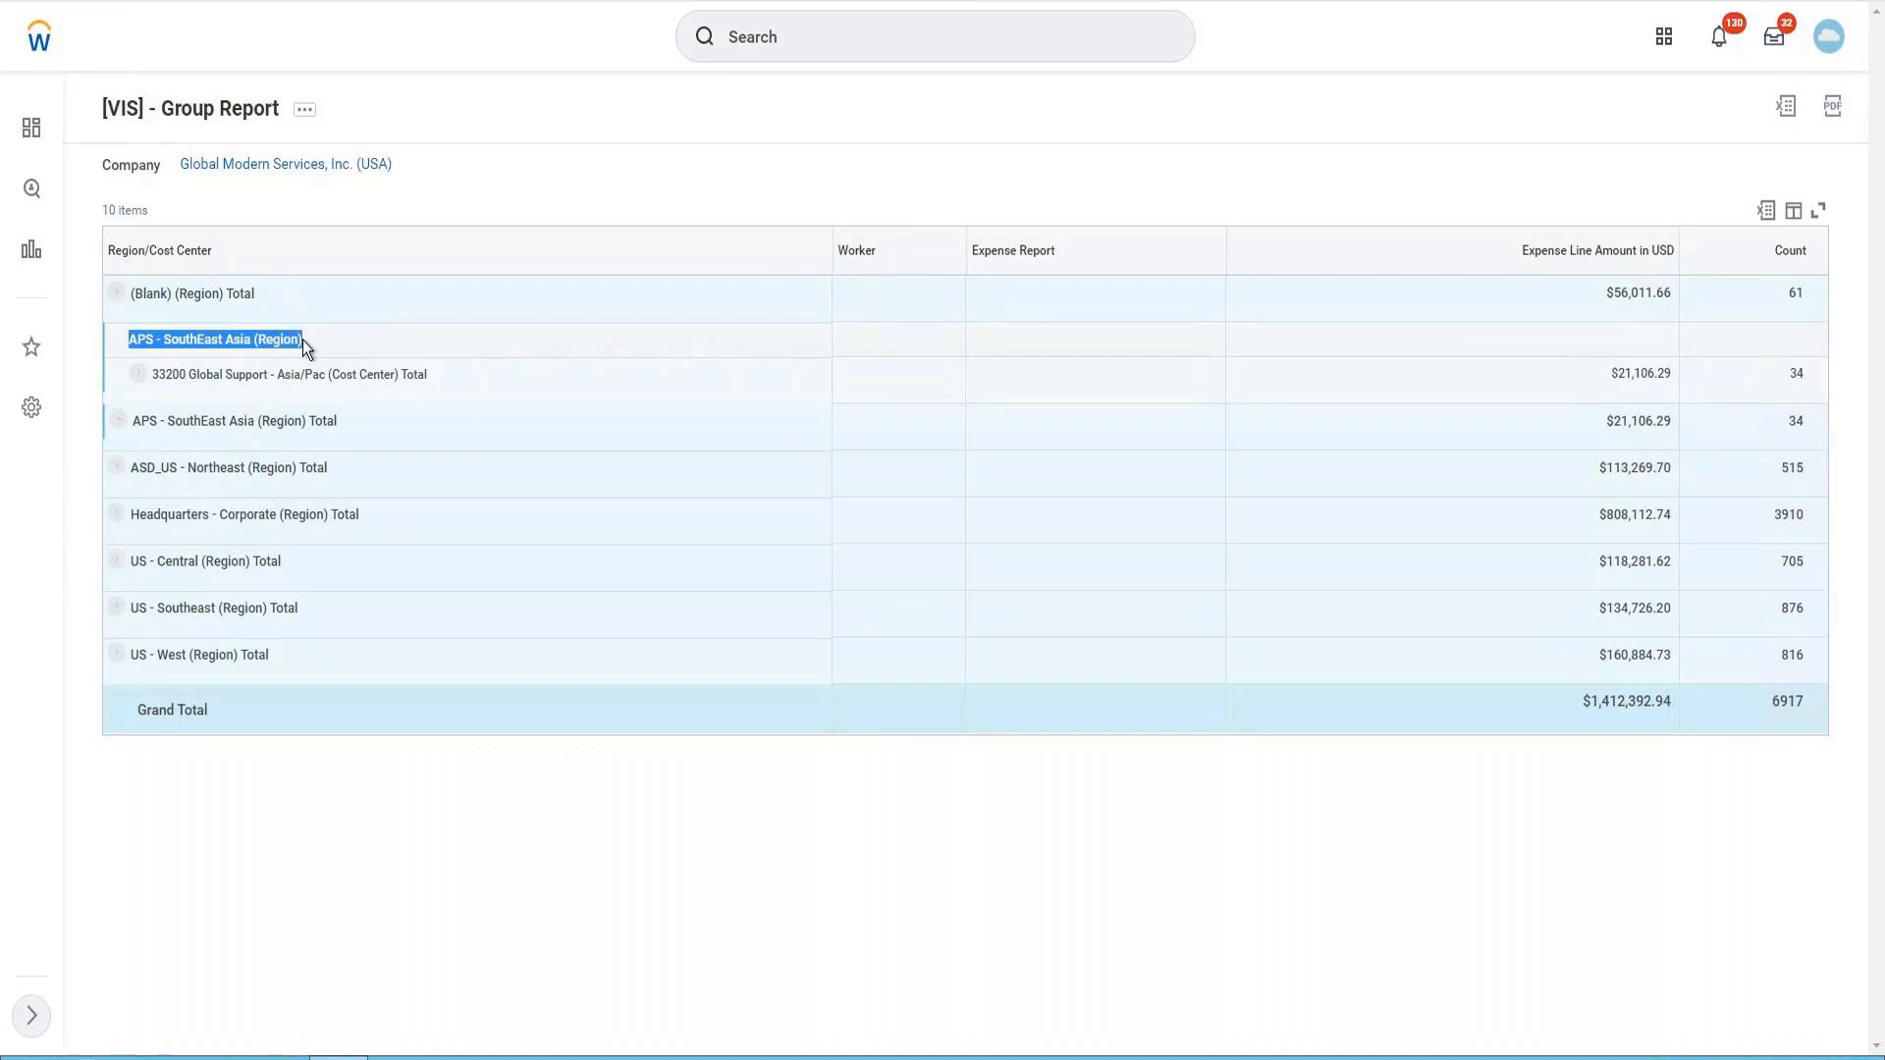
left_click(1694, 351)
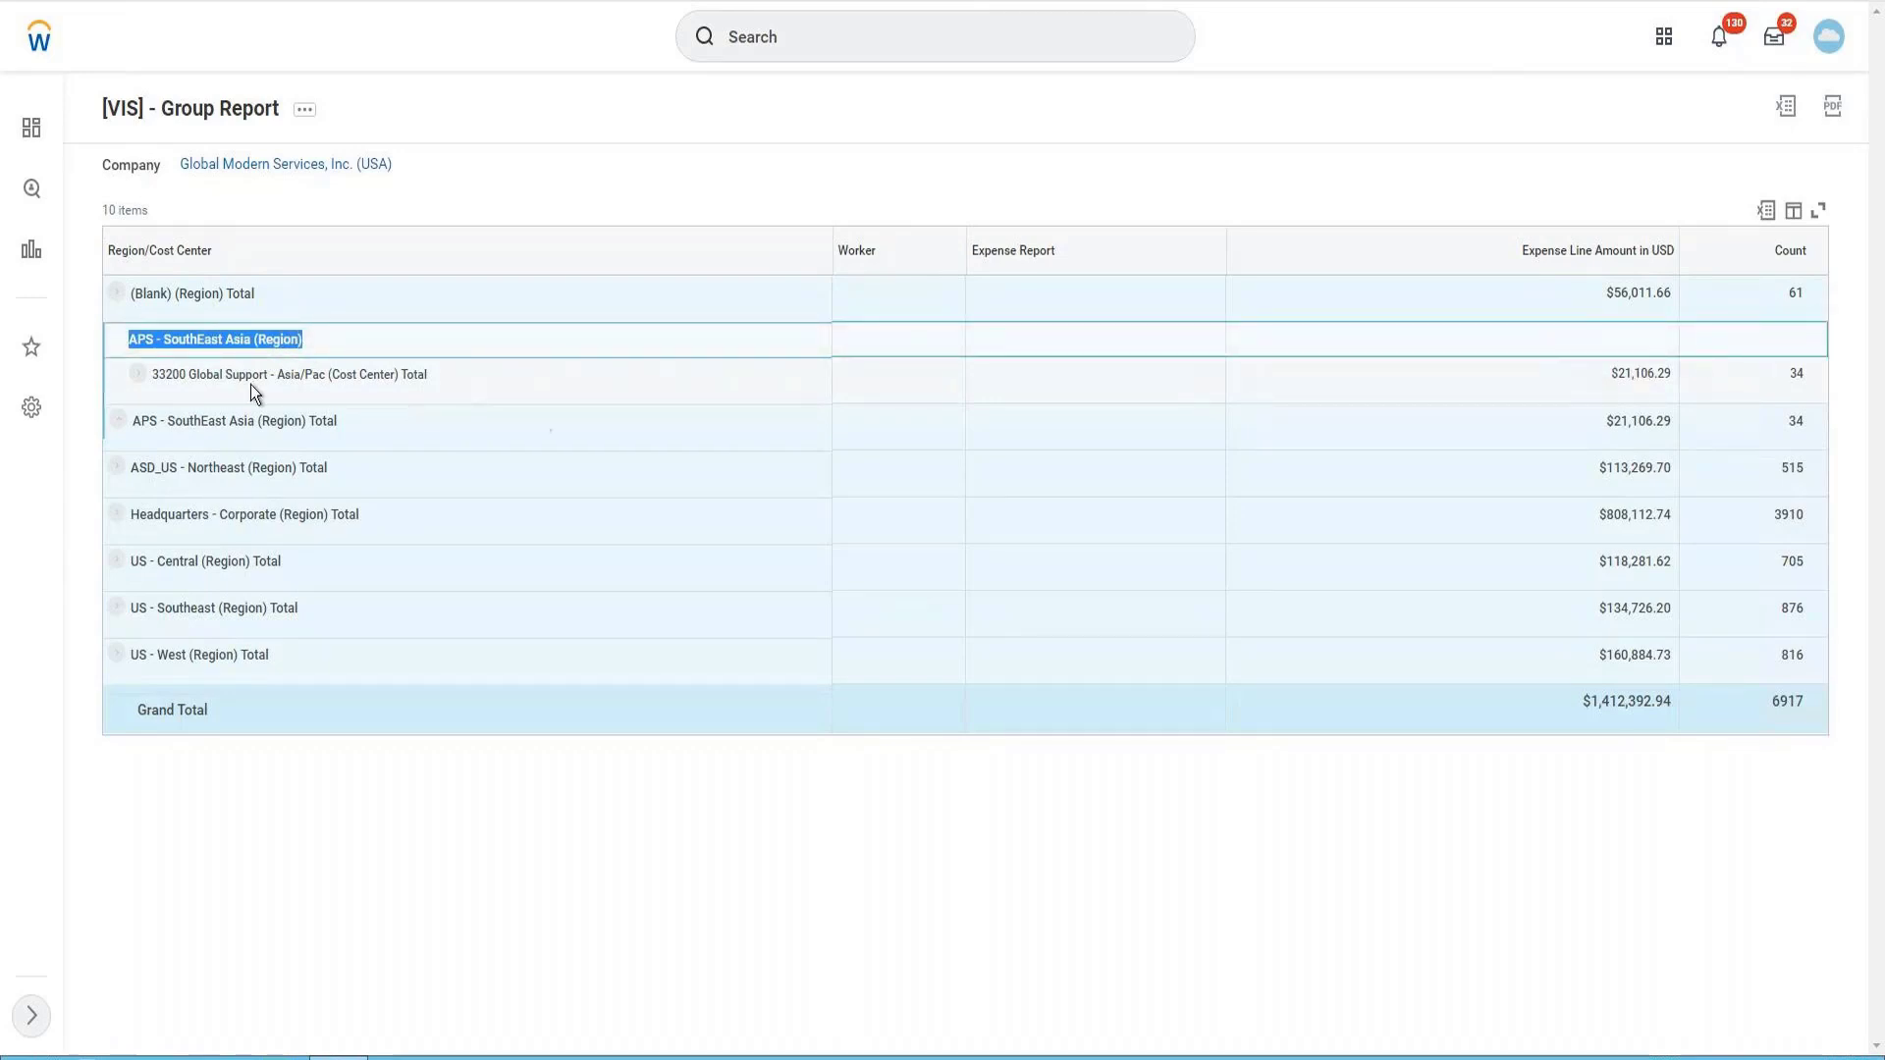
left_click_drag(179, 376, 434, 379)
left_click(144, 387)
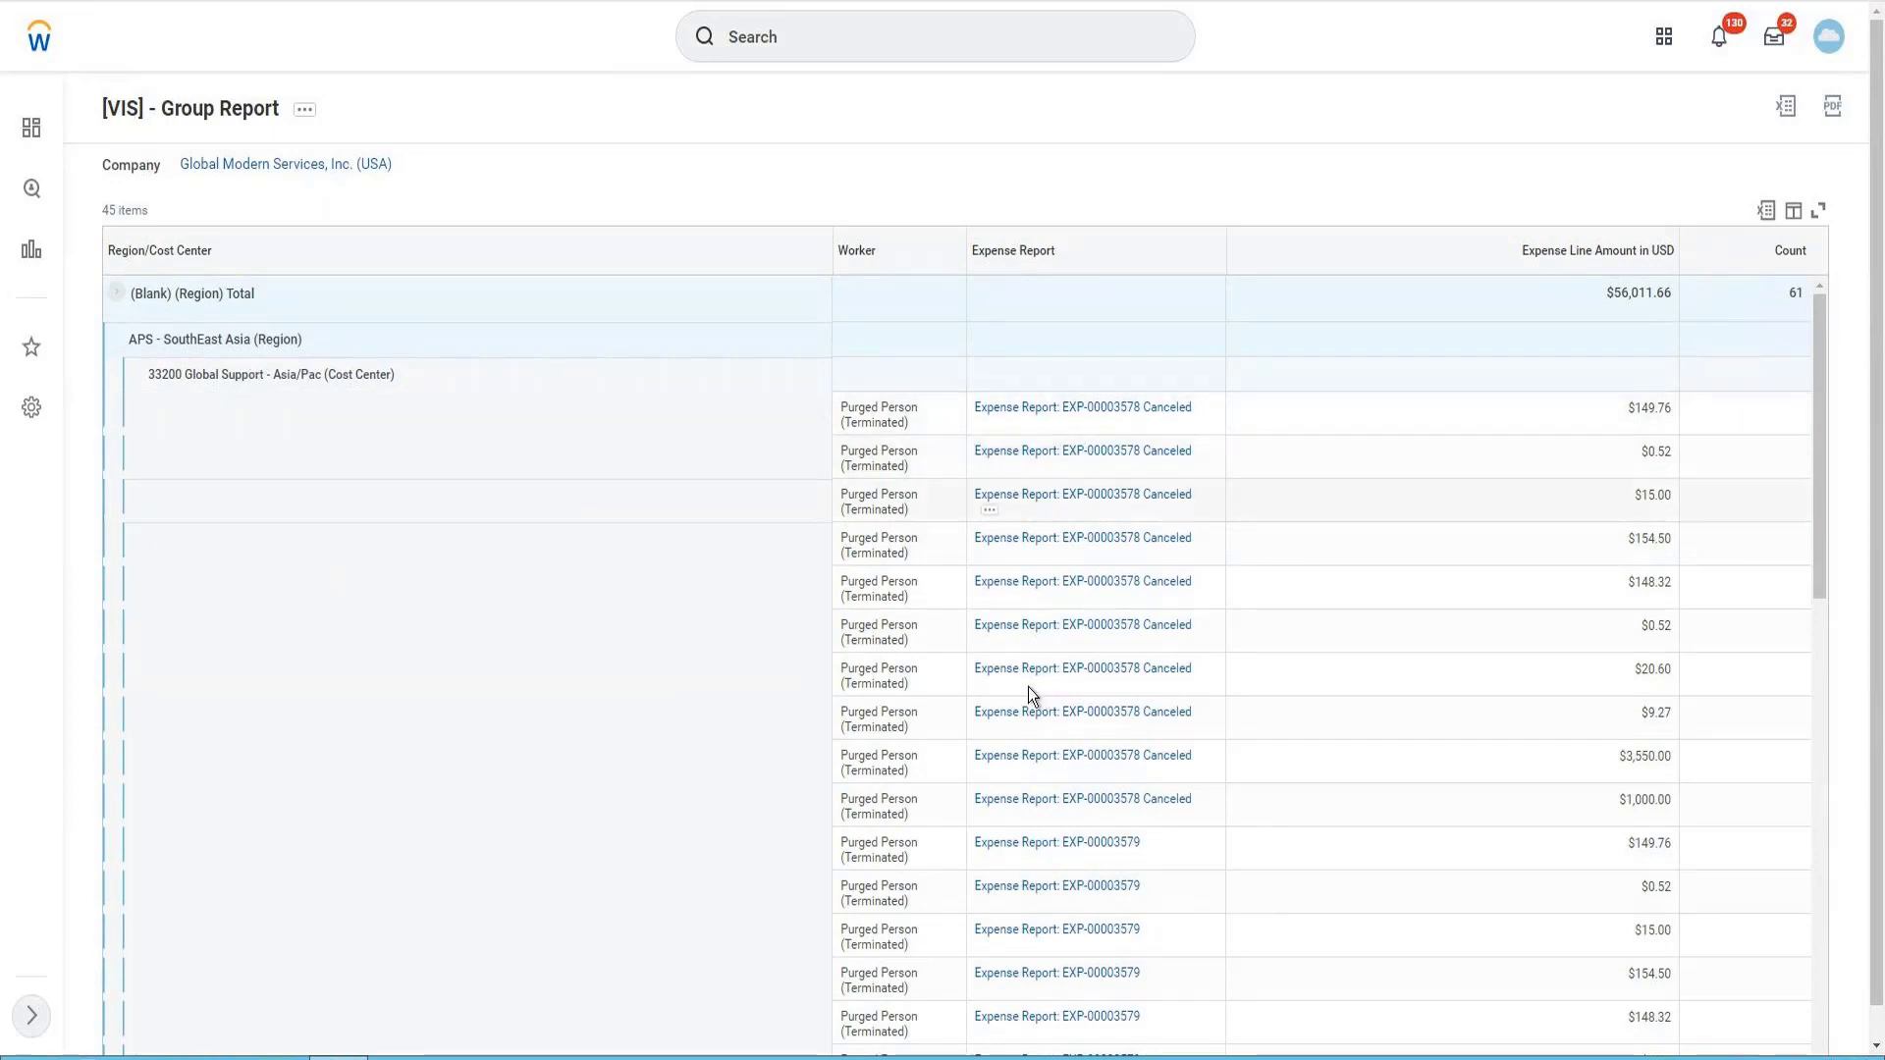
scroll(838, 651, "down", 1)
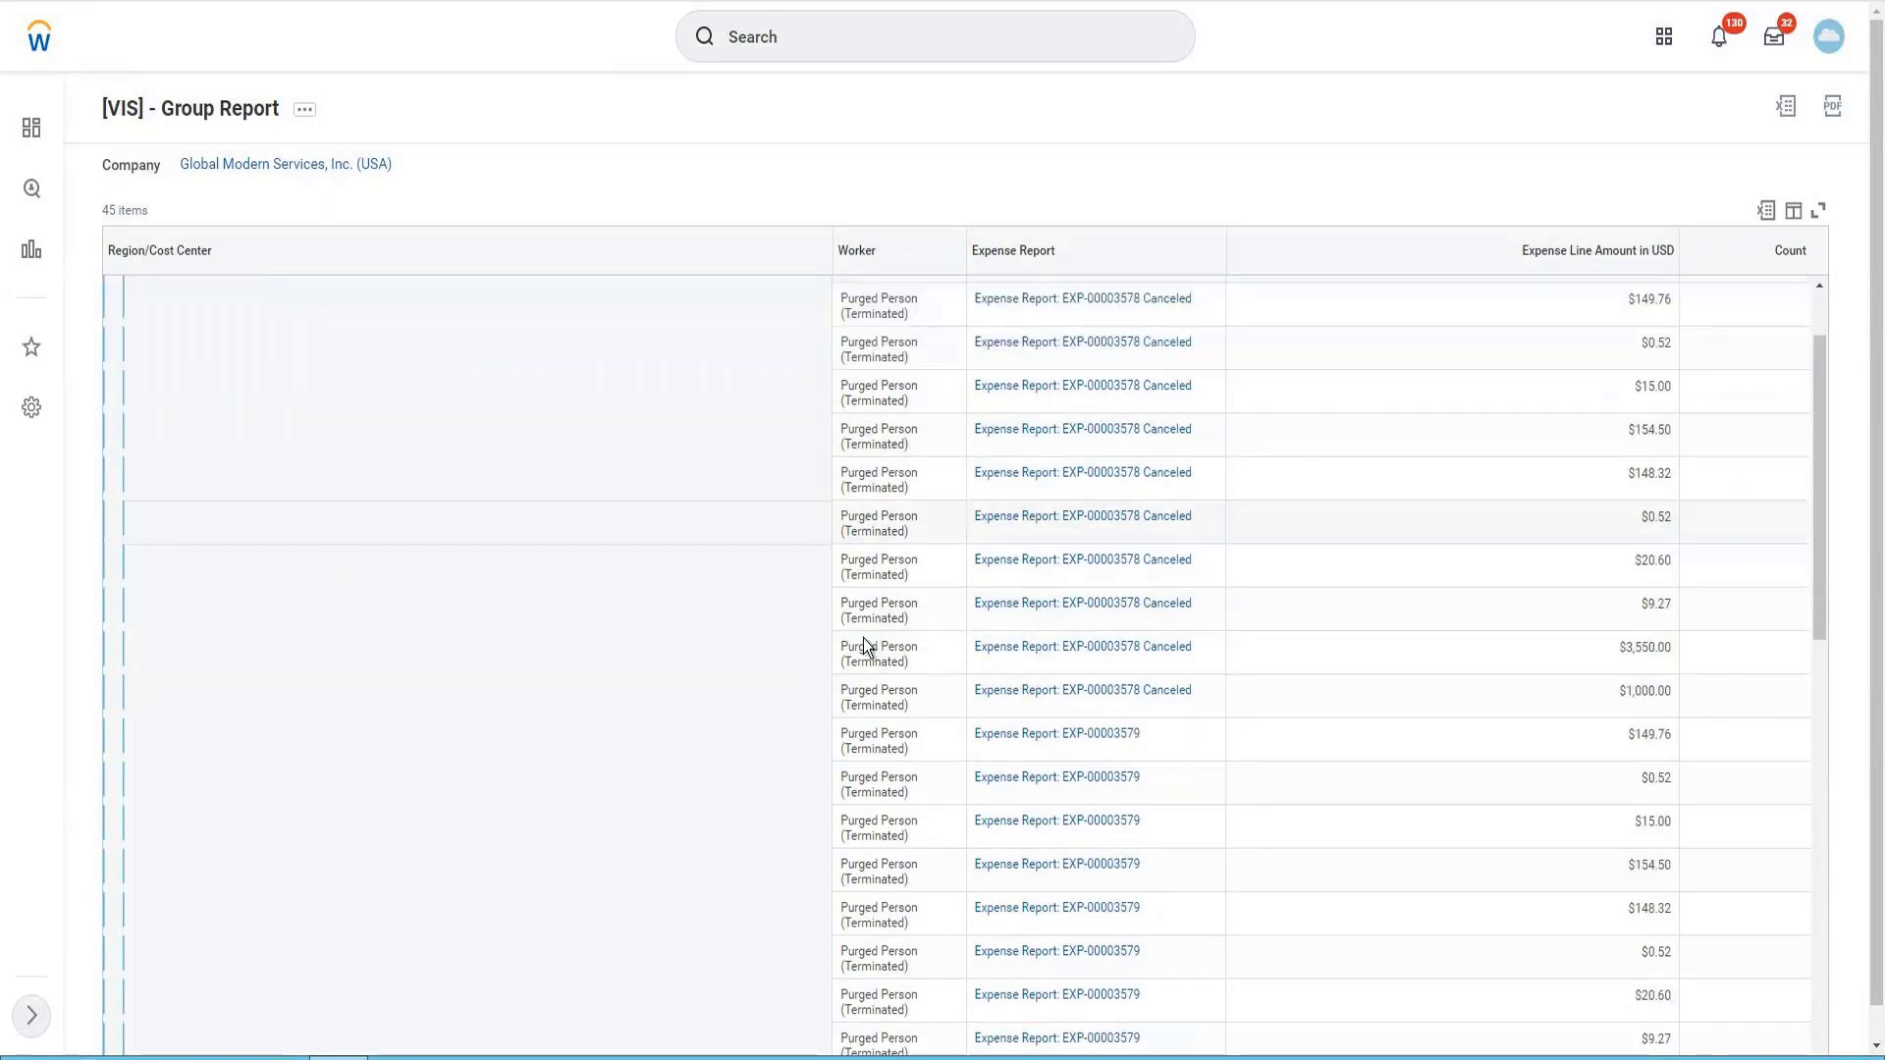
scroll(864, 646, "down", 8)
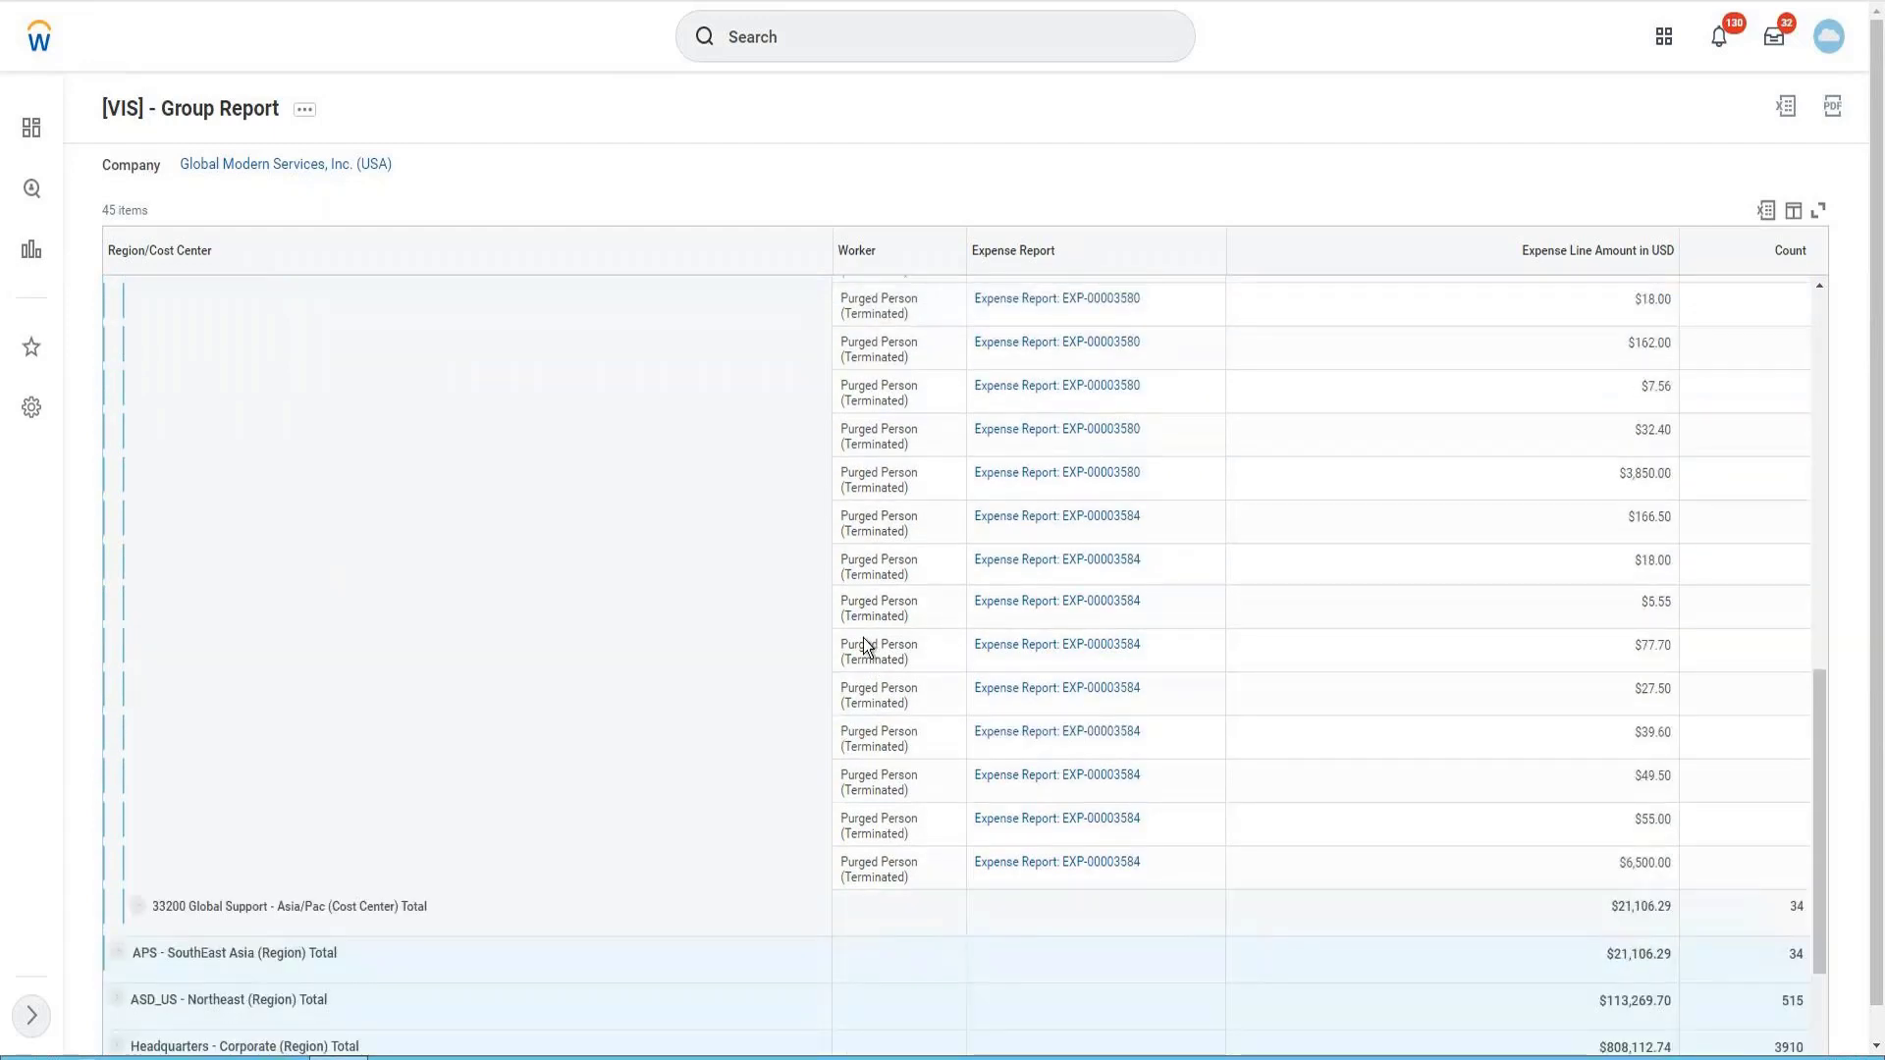
scroll(864, 648, "down", 1)
scroll(883, 687, "up", 10)
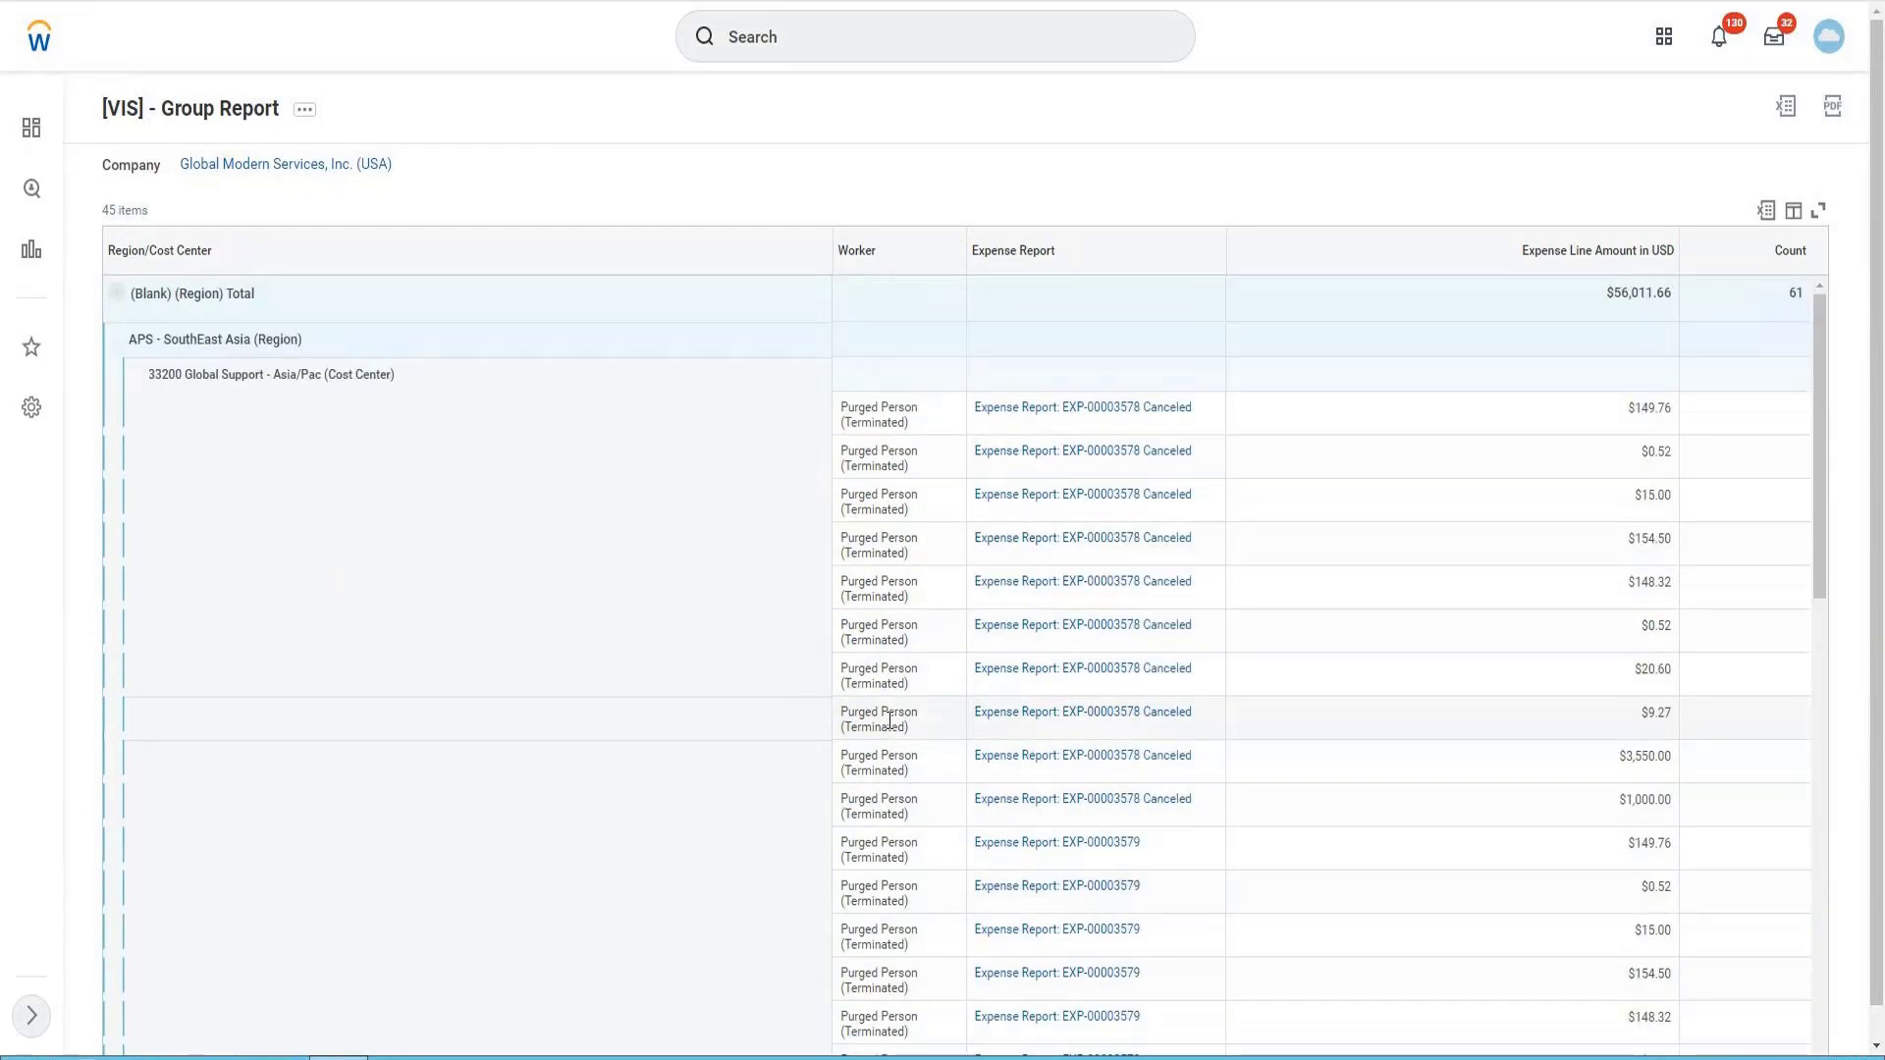
- Export the report table to Excel and open the downloaded workbook, discarding Excel's recovered files
left_click(1765, 213)
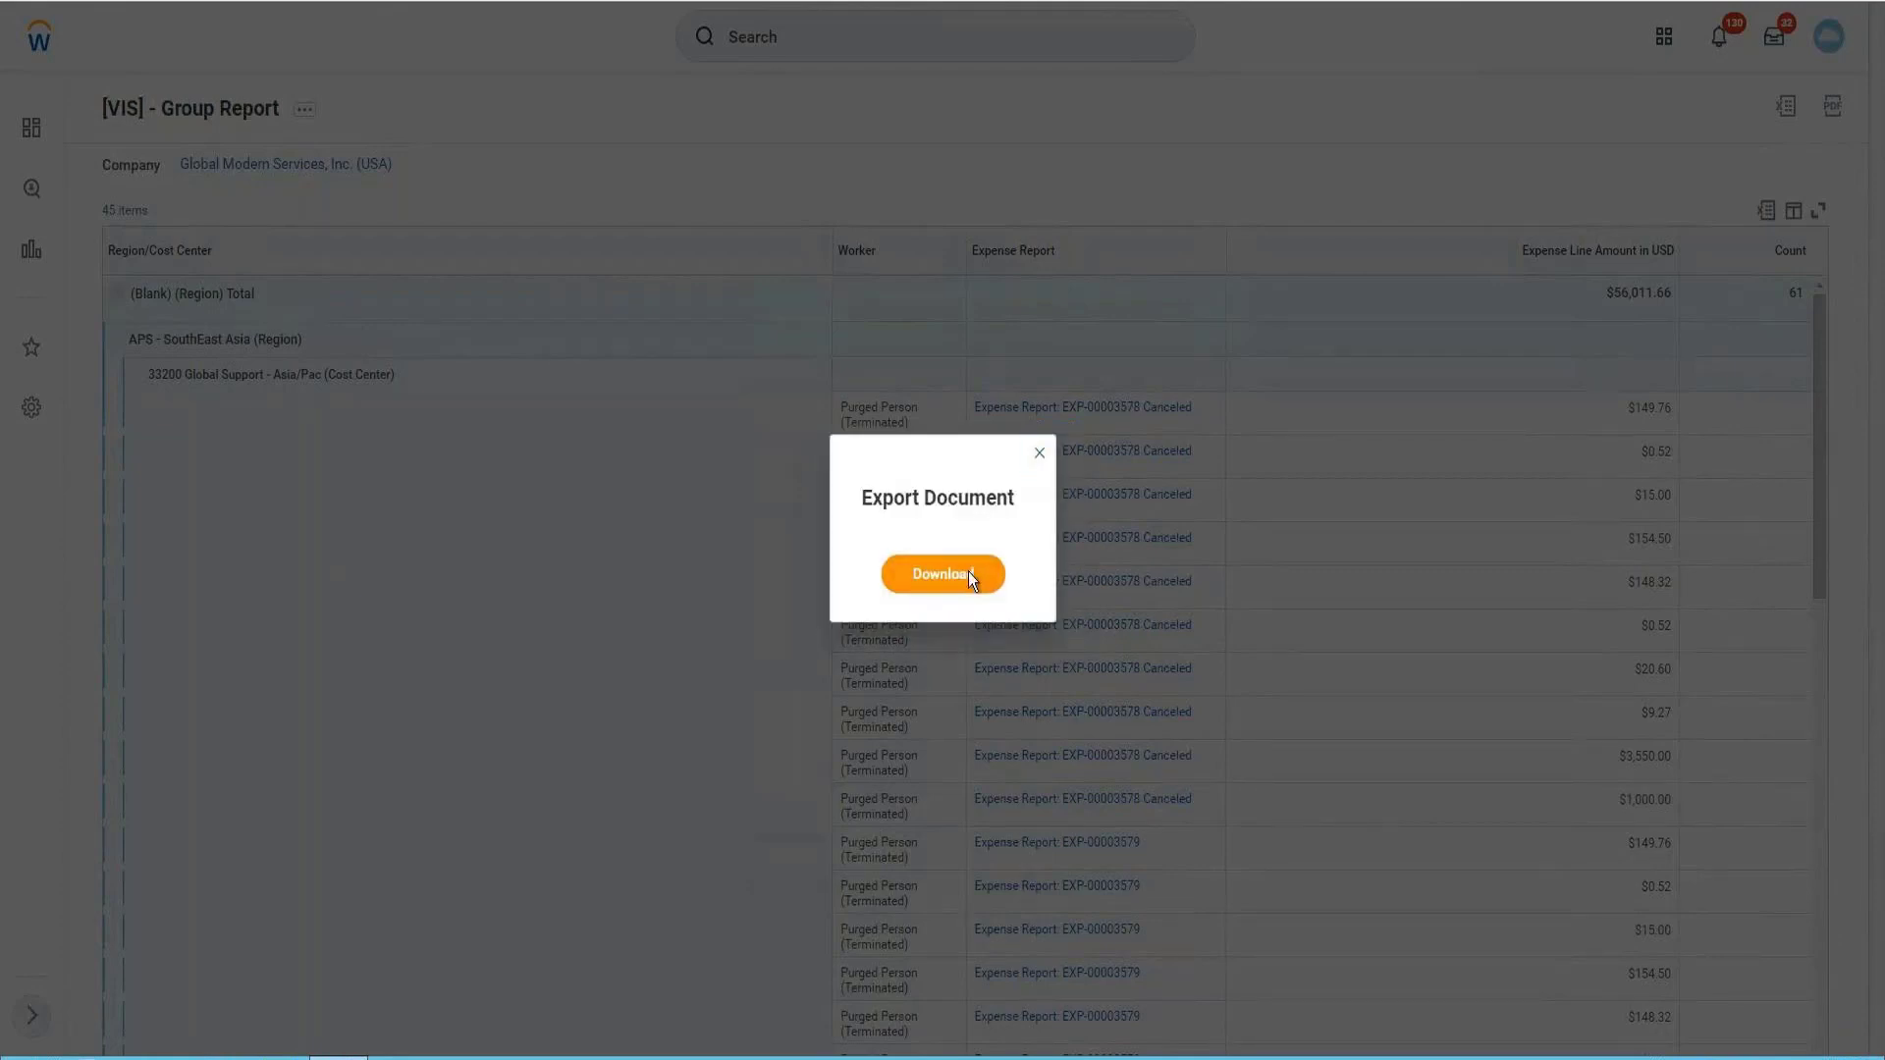
left_click(968, 571)
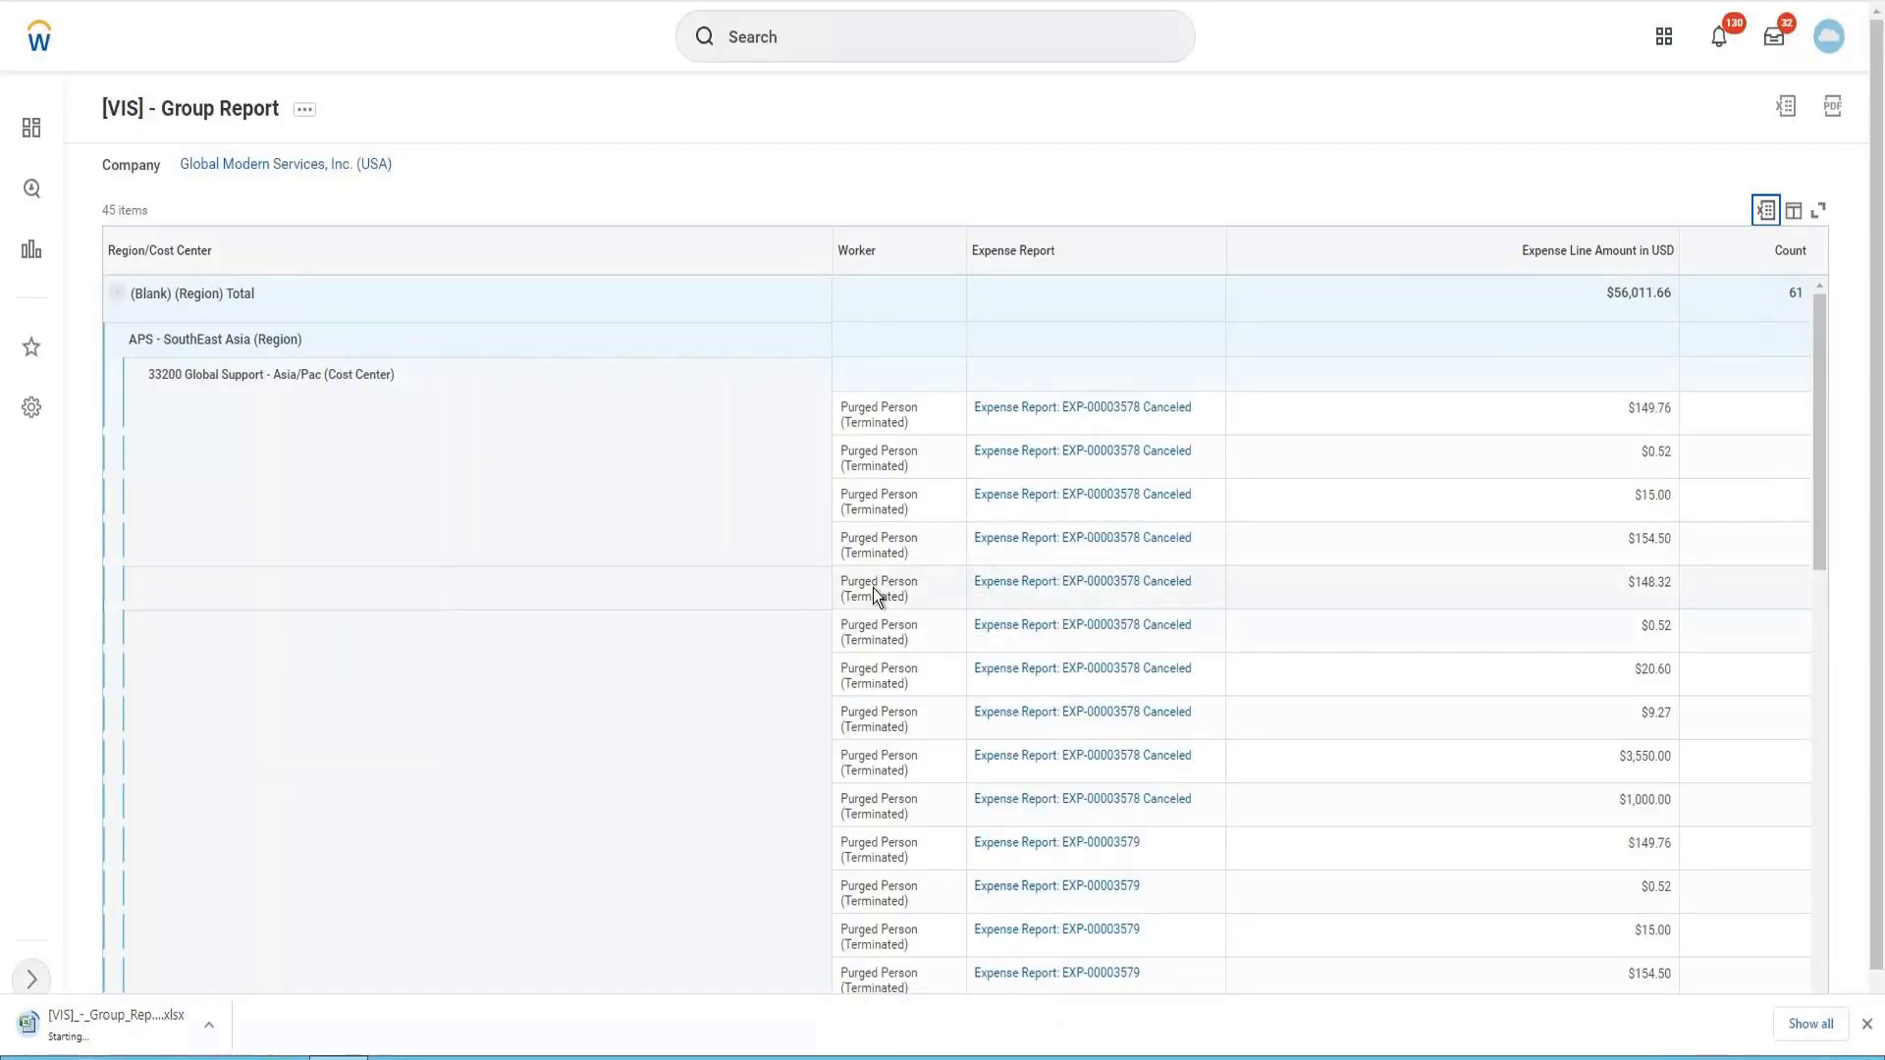
left_click(153, 1029)
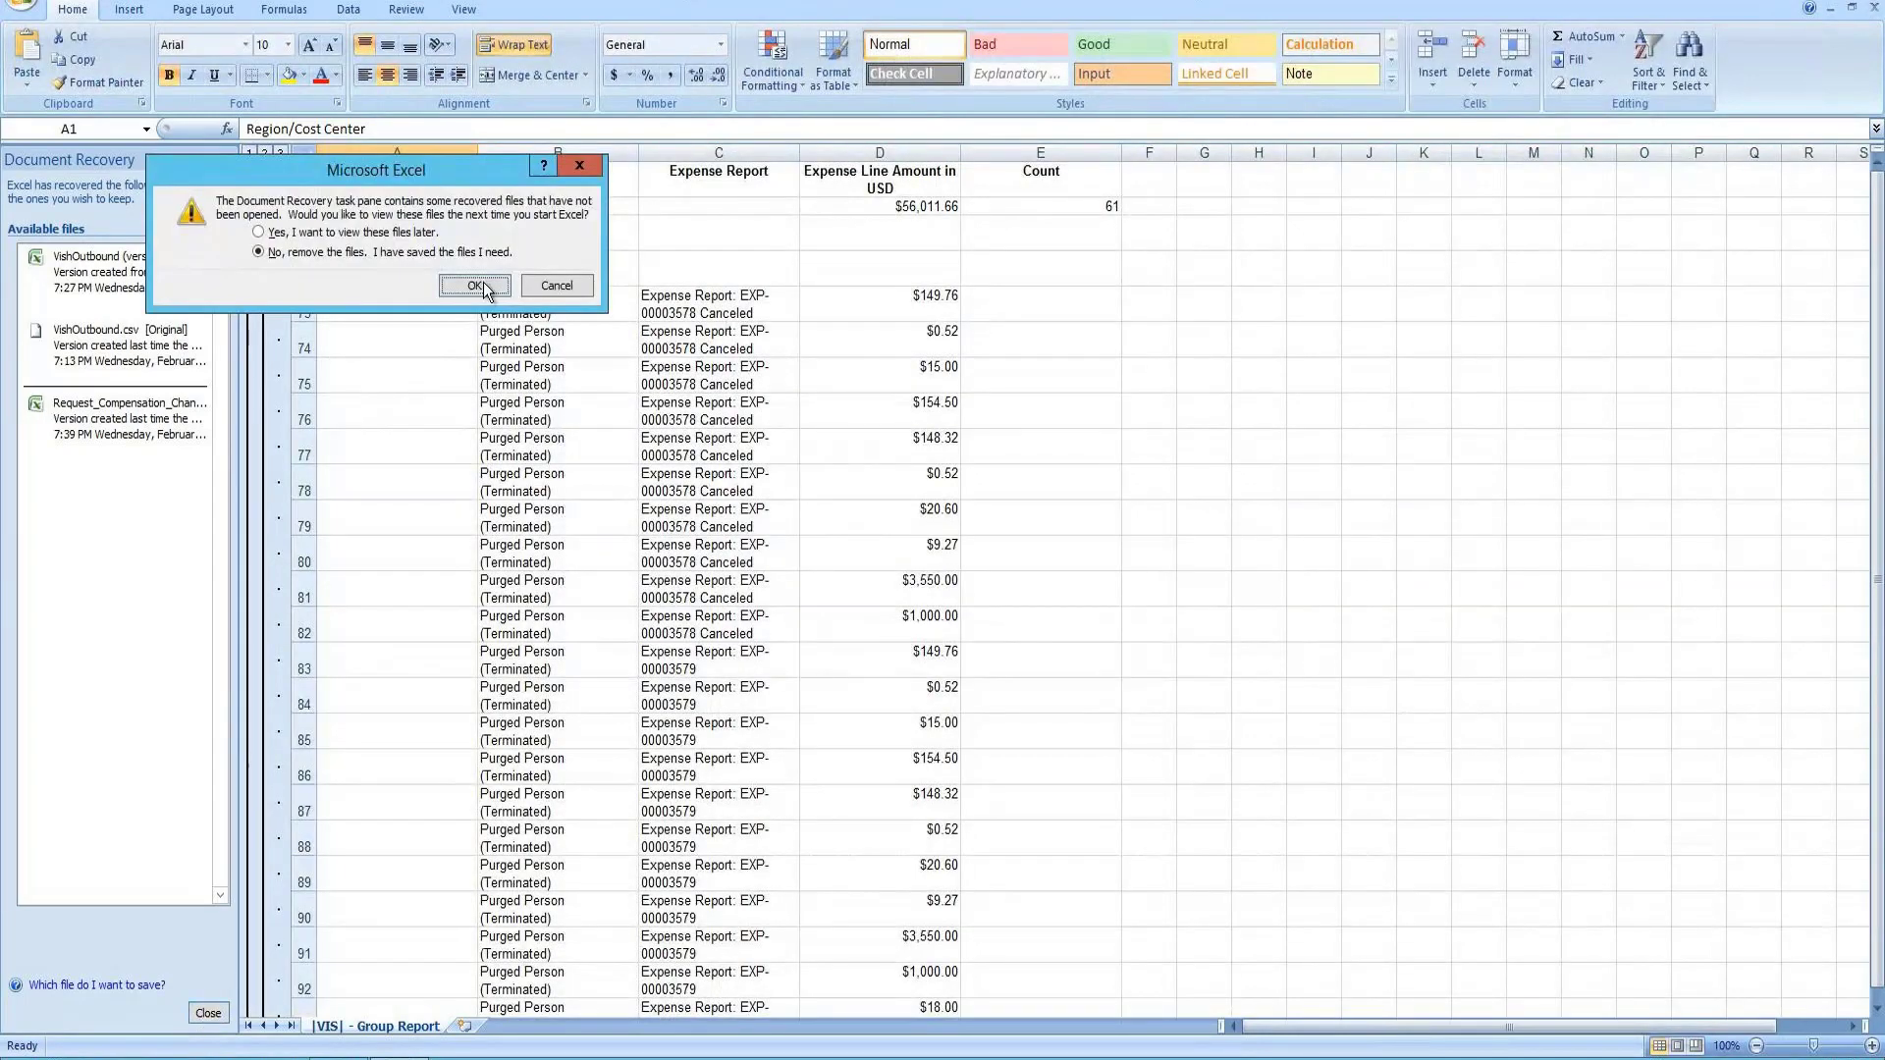
left_click(483, 281)
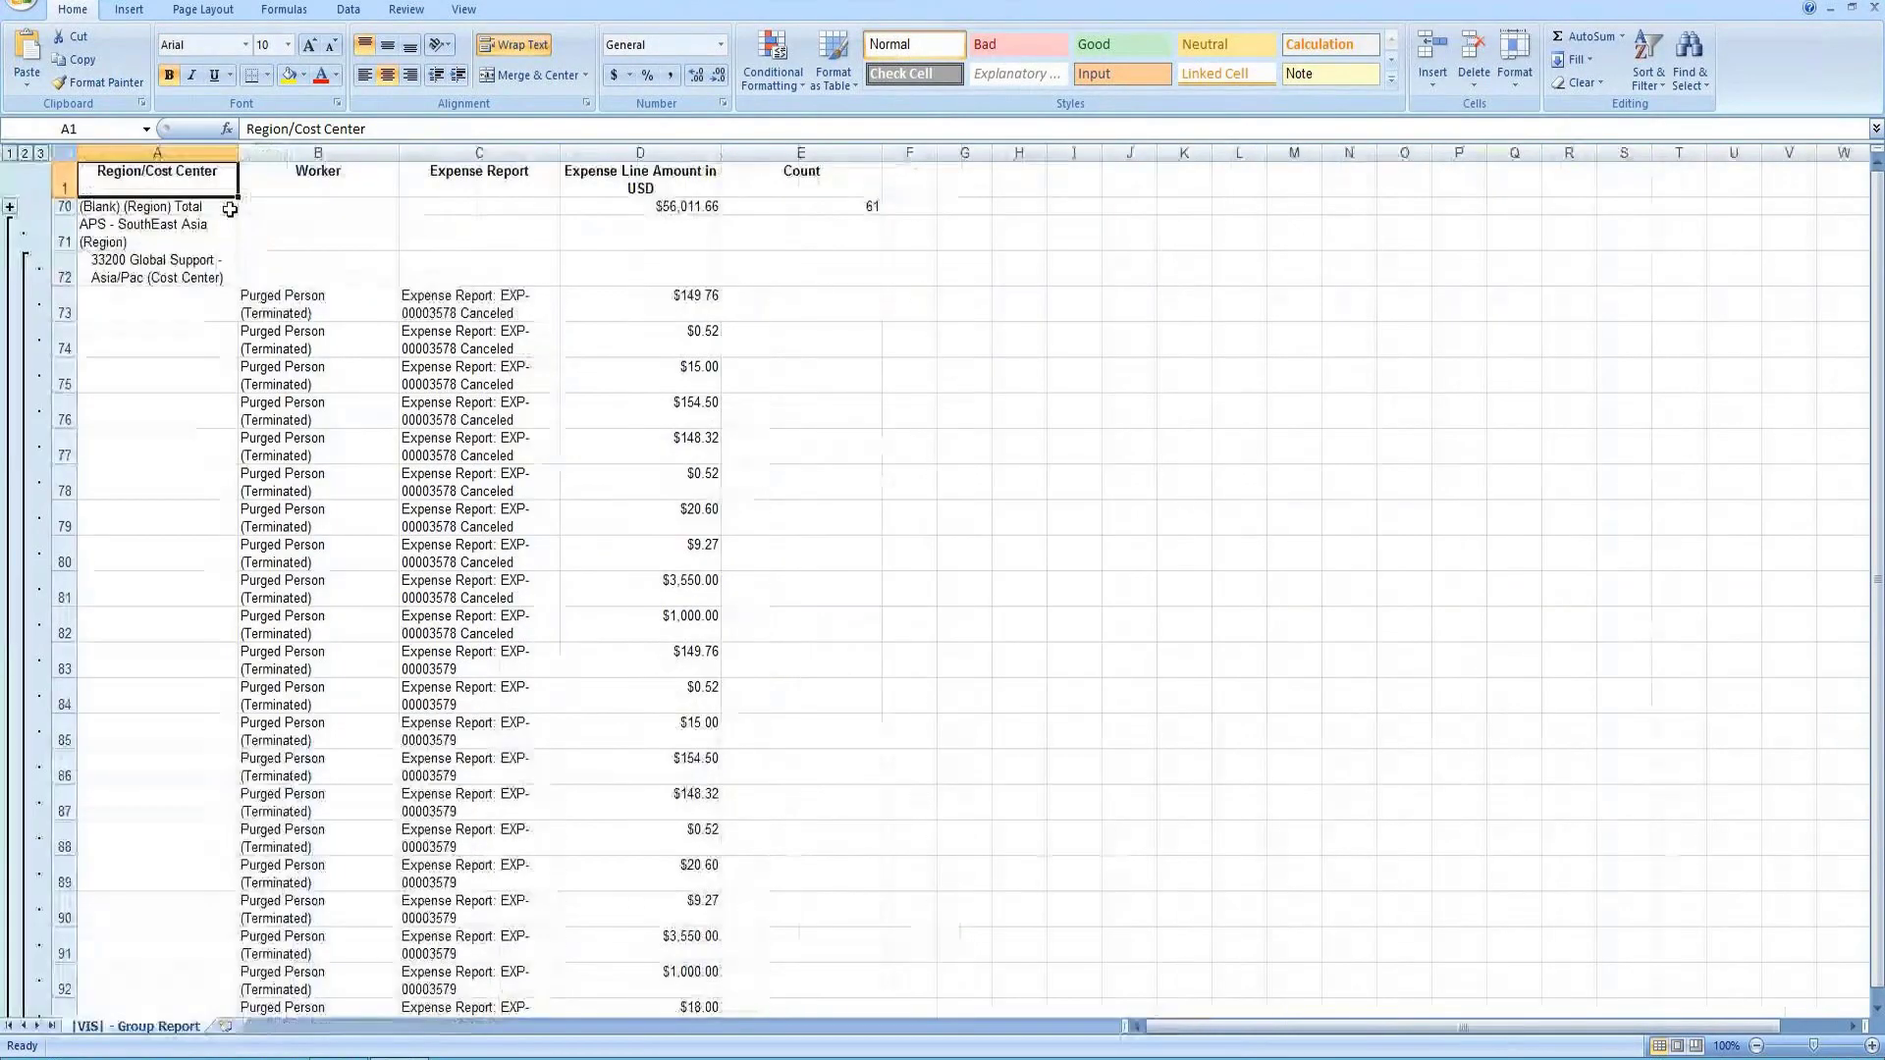
- Inspect the workbook's grouping by expanding and collapsing the (Blank) region and showing outline levels 1, 2 and 3
left_click(10, 207)
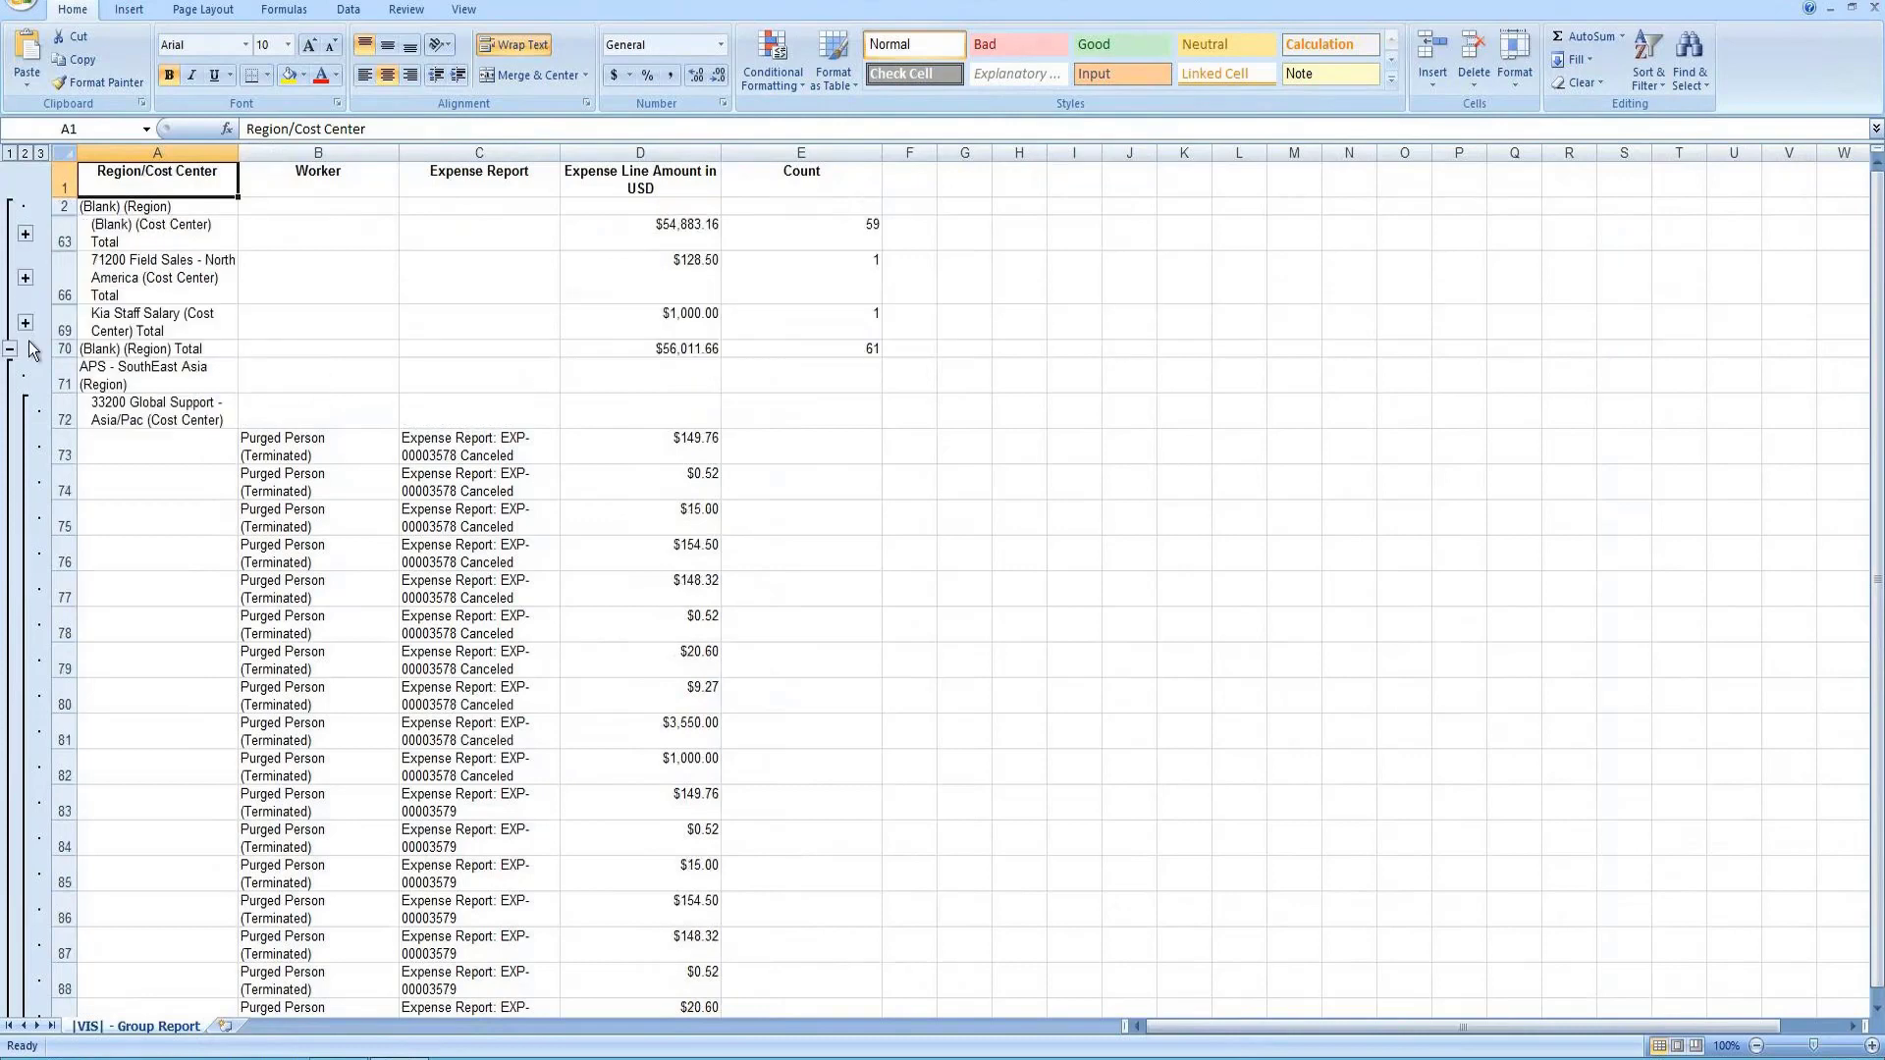
left_click(11, 349)
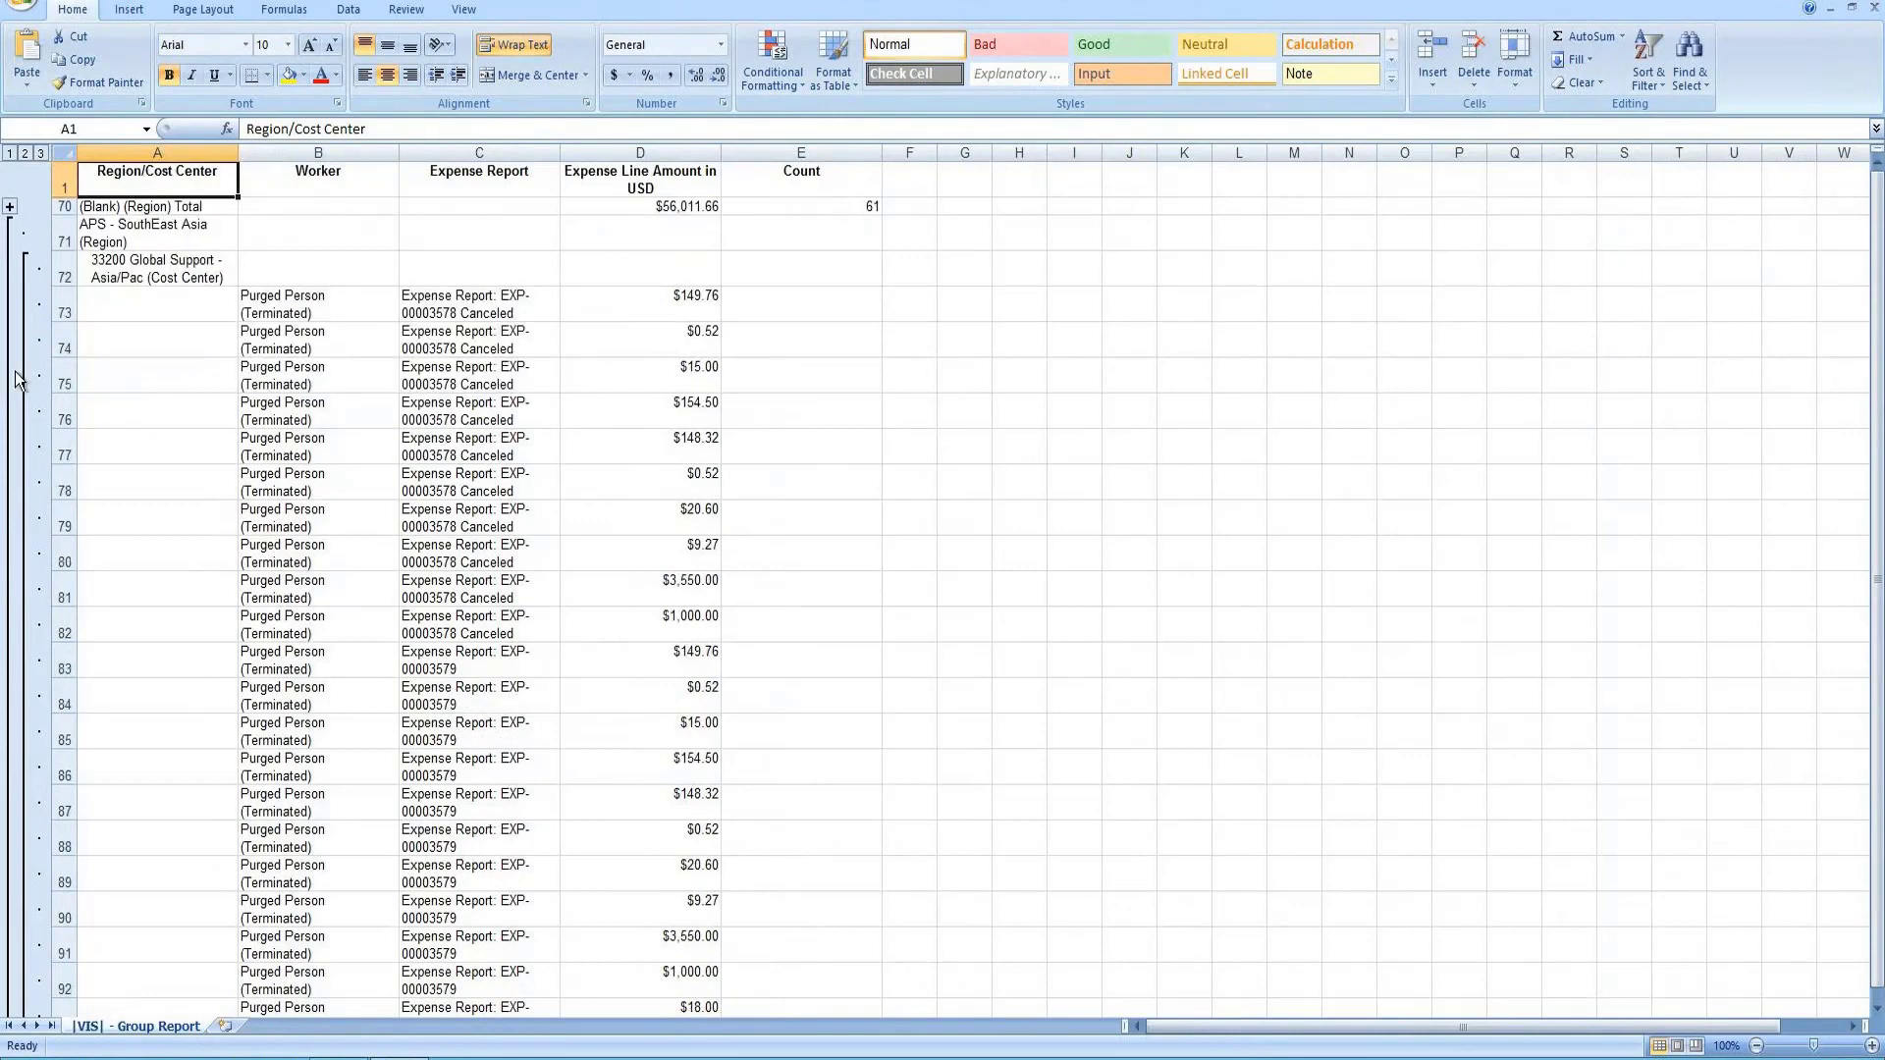
left_click(11, 154)
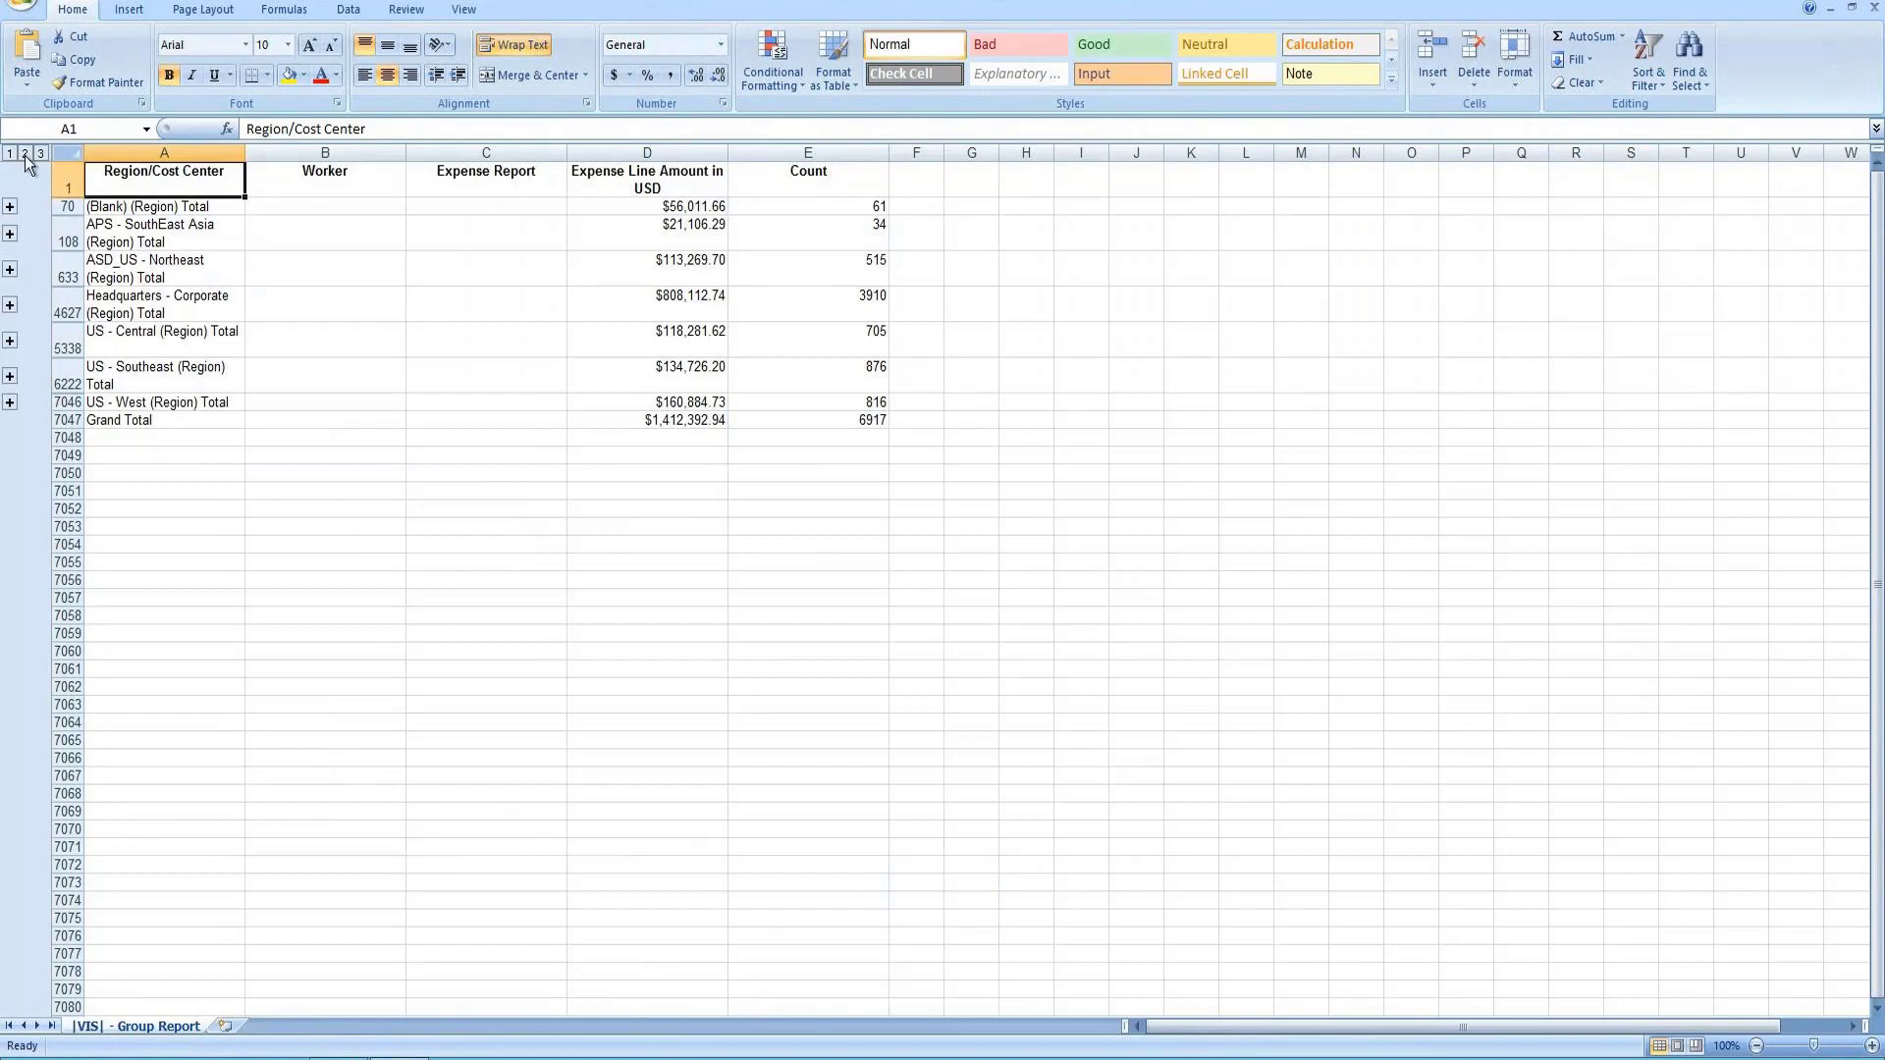
left_click(25, 154)
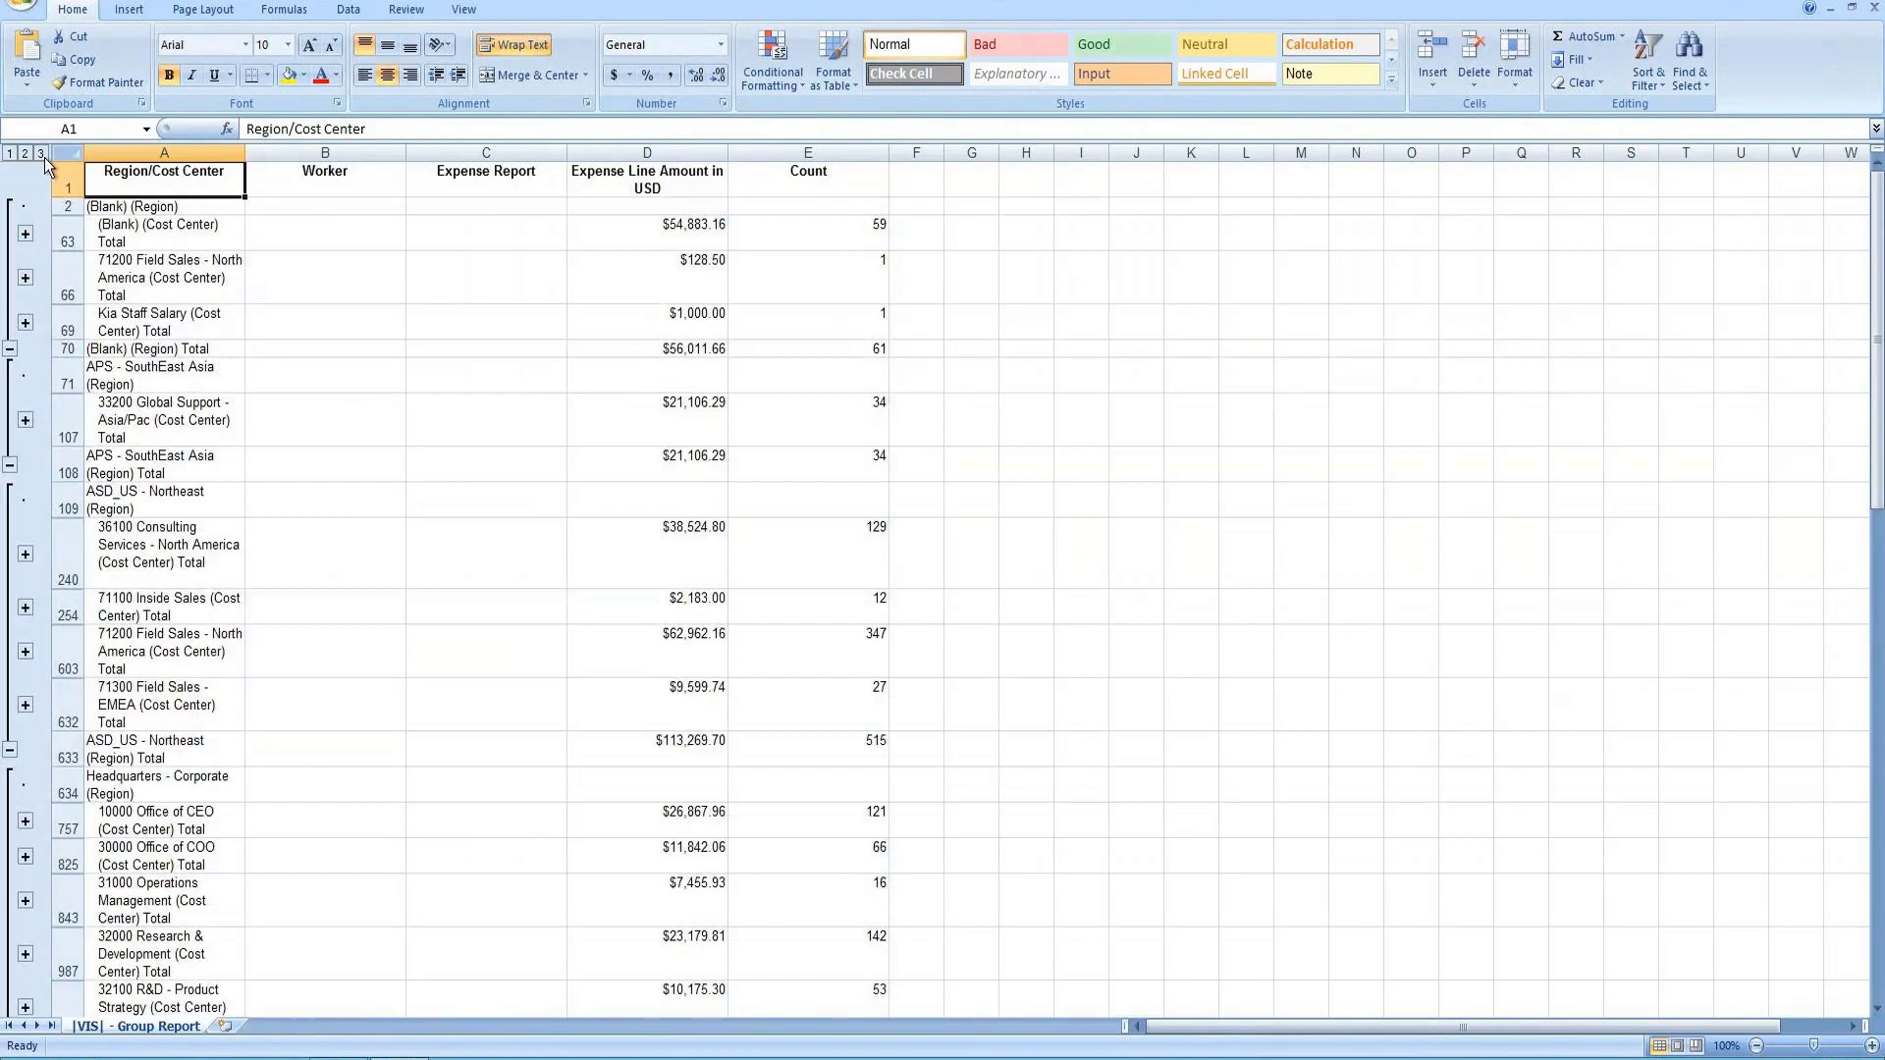
left_click(41, 154)
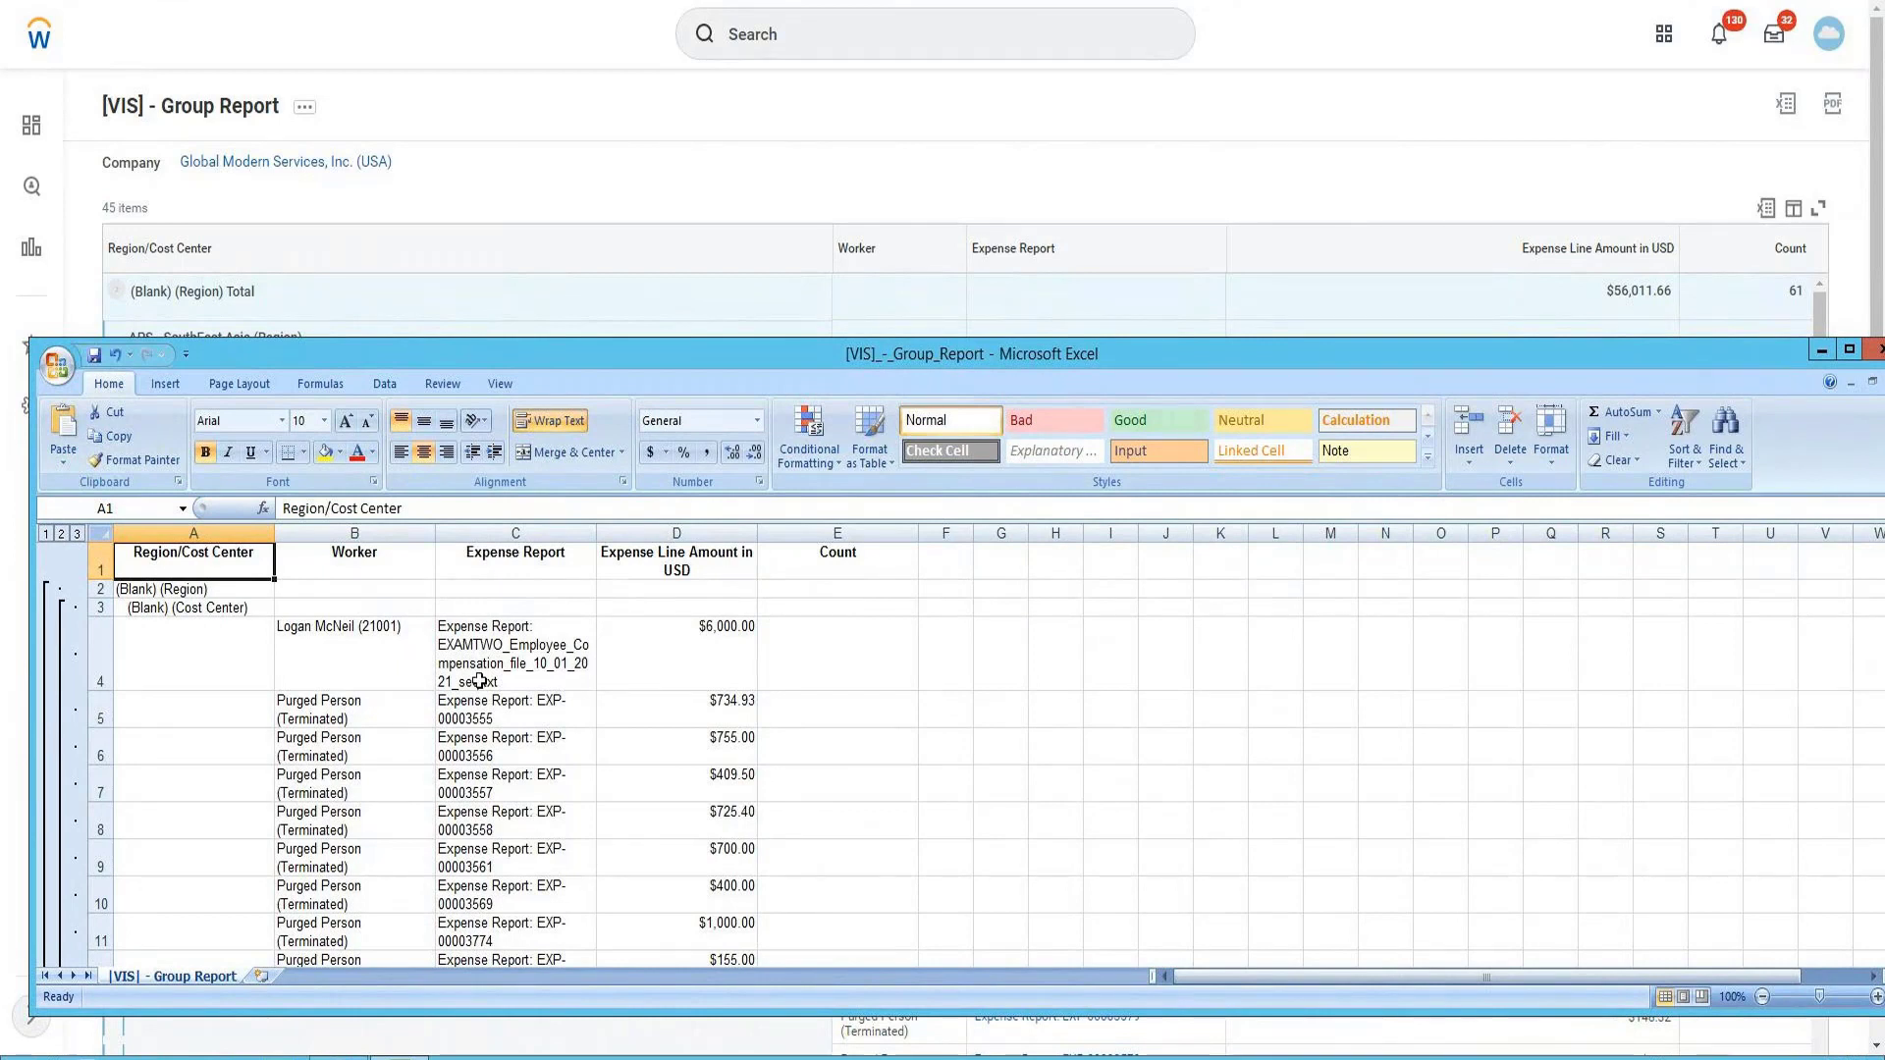
- Examine the worker, expense report and amount details listed under the (Blank) cost center in the maximized workbook
left_click_drag(315, 653, 731, 658)
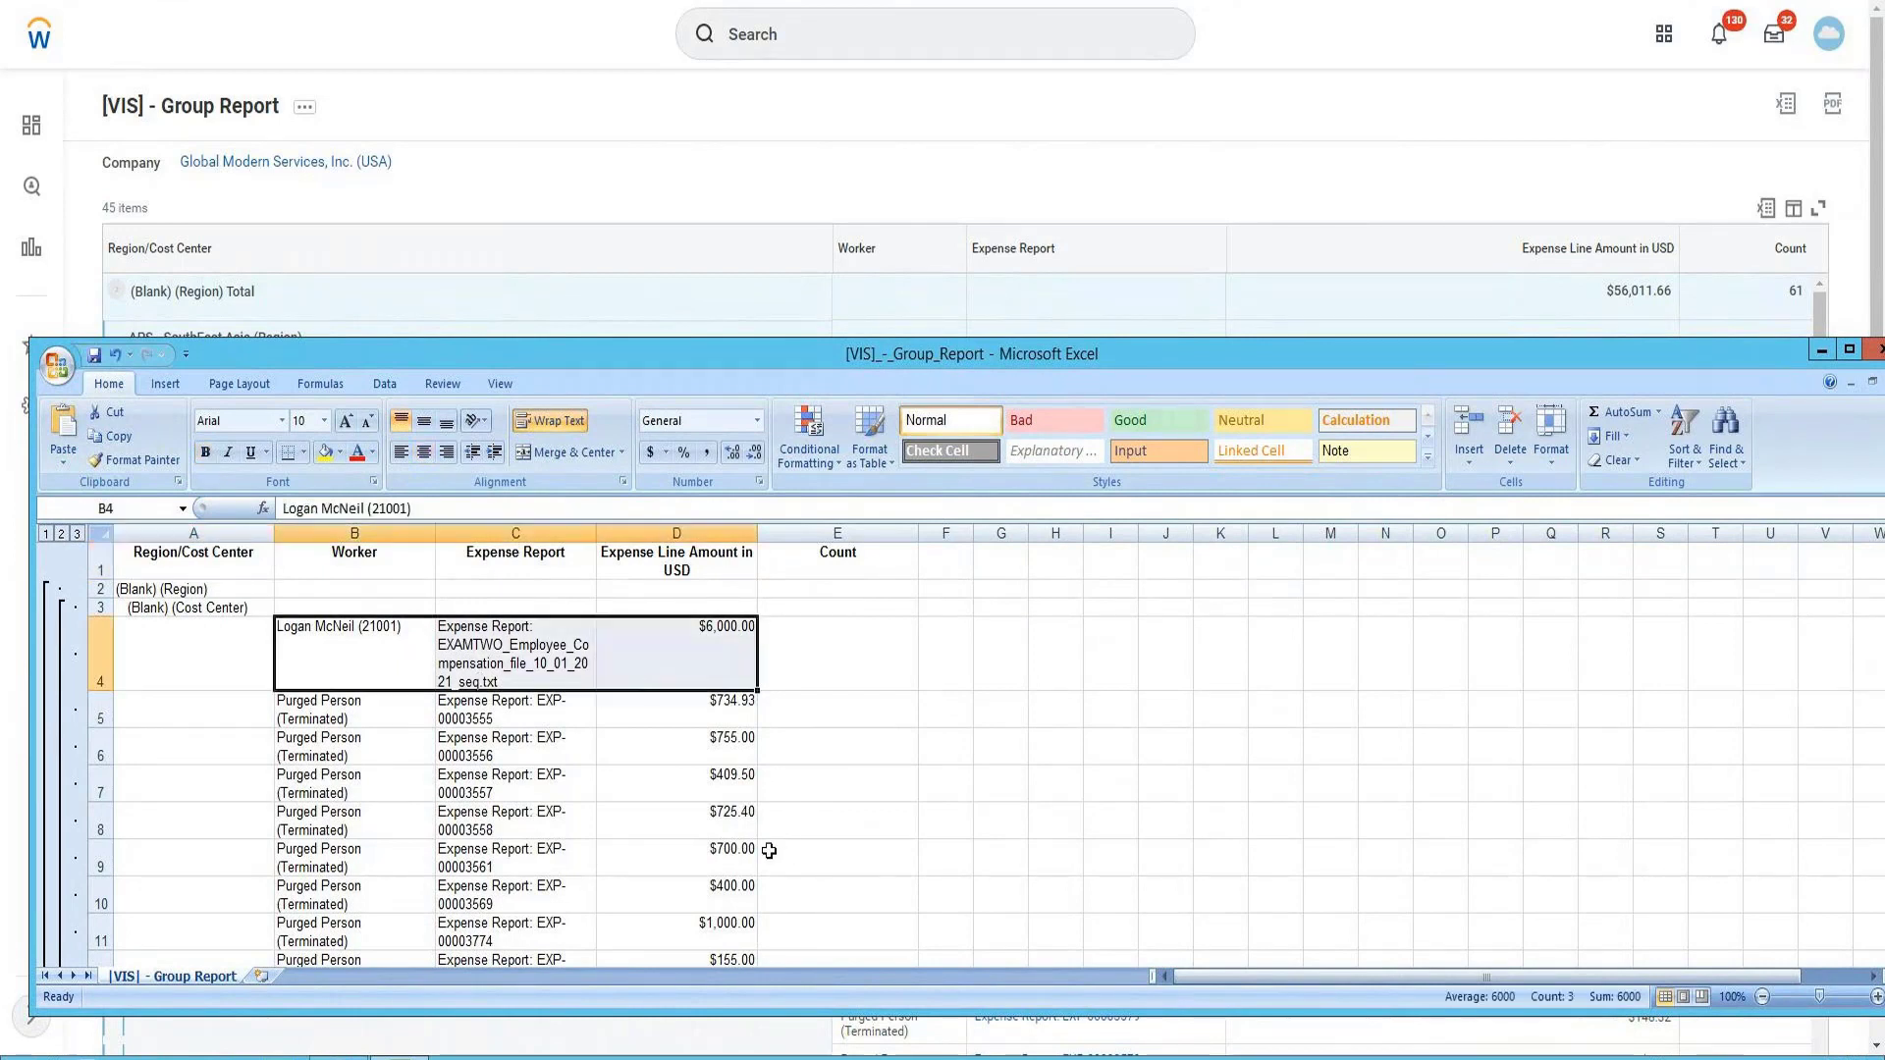
double_click(1014, 359)
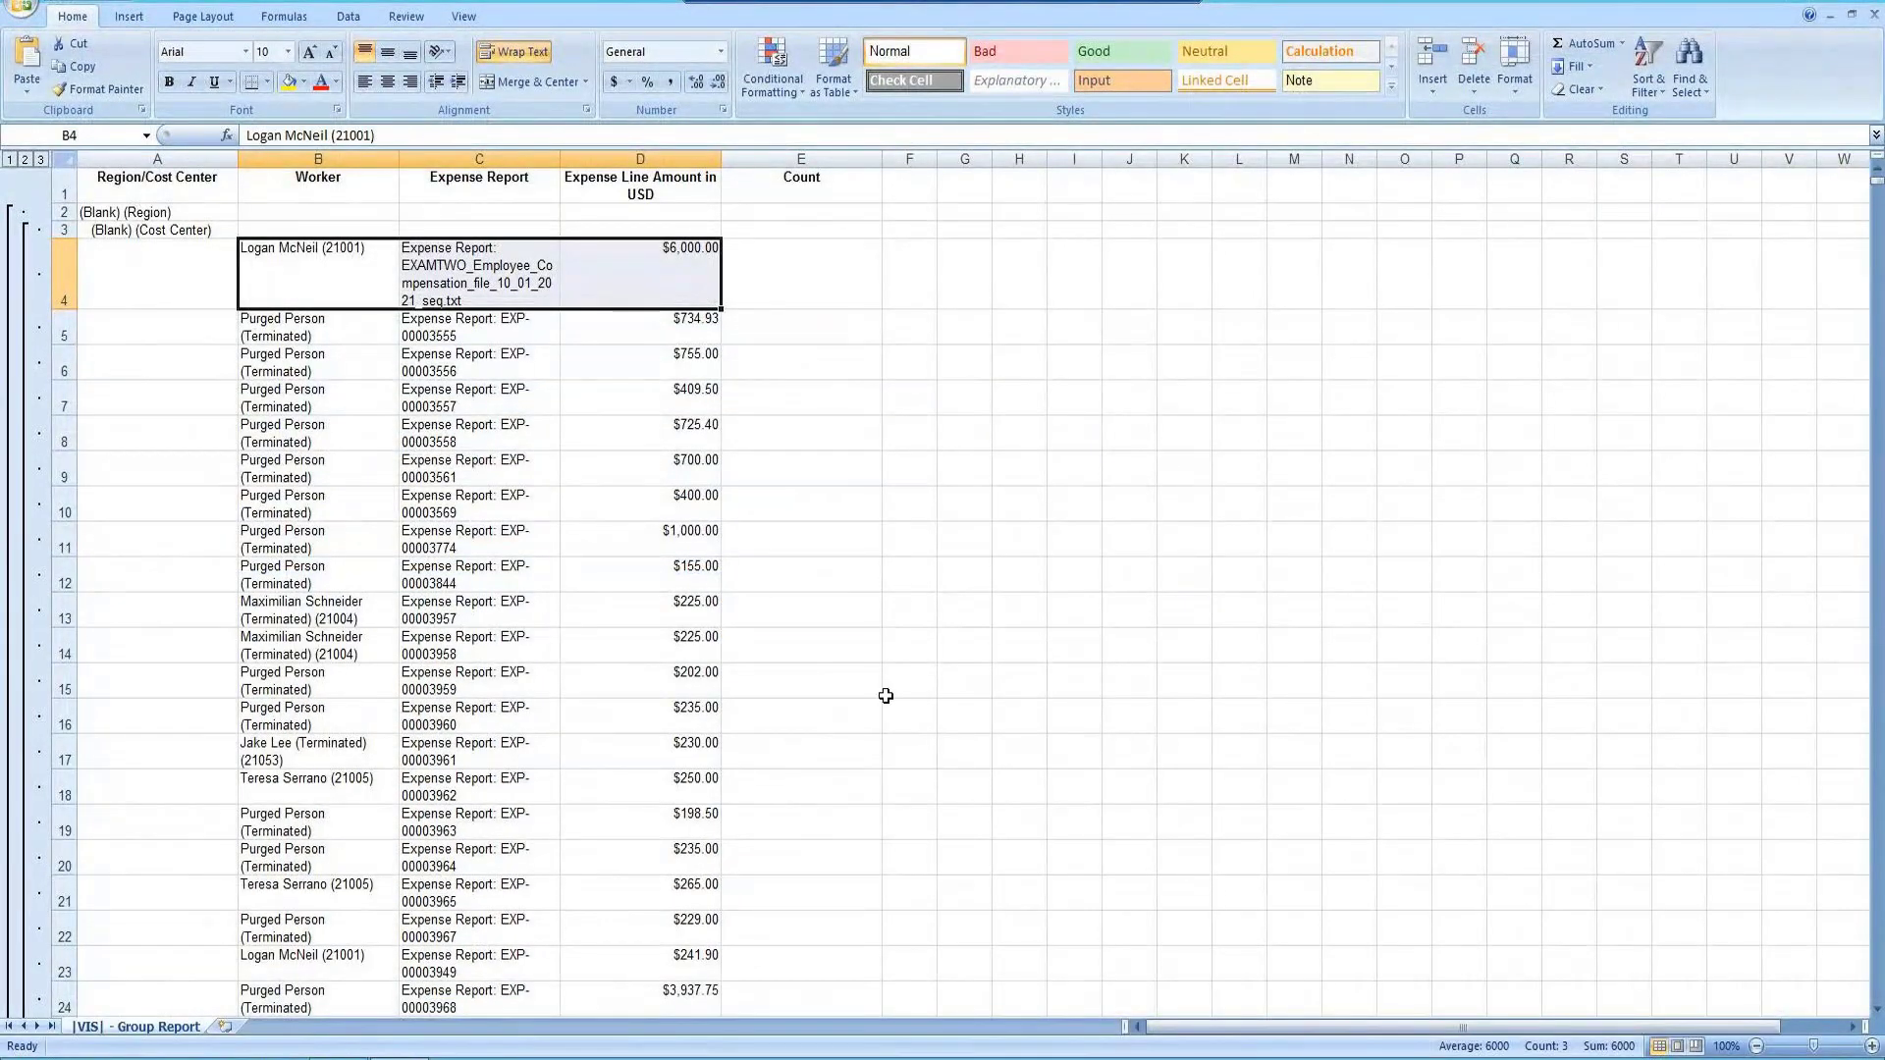
scroll(884, 698, "down", 4)
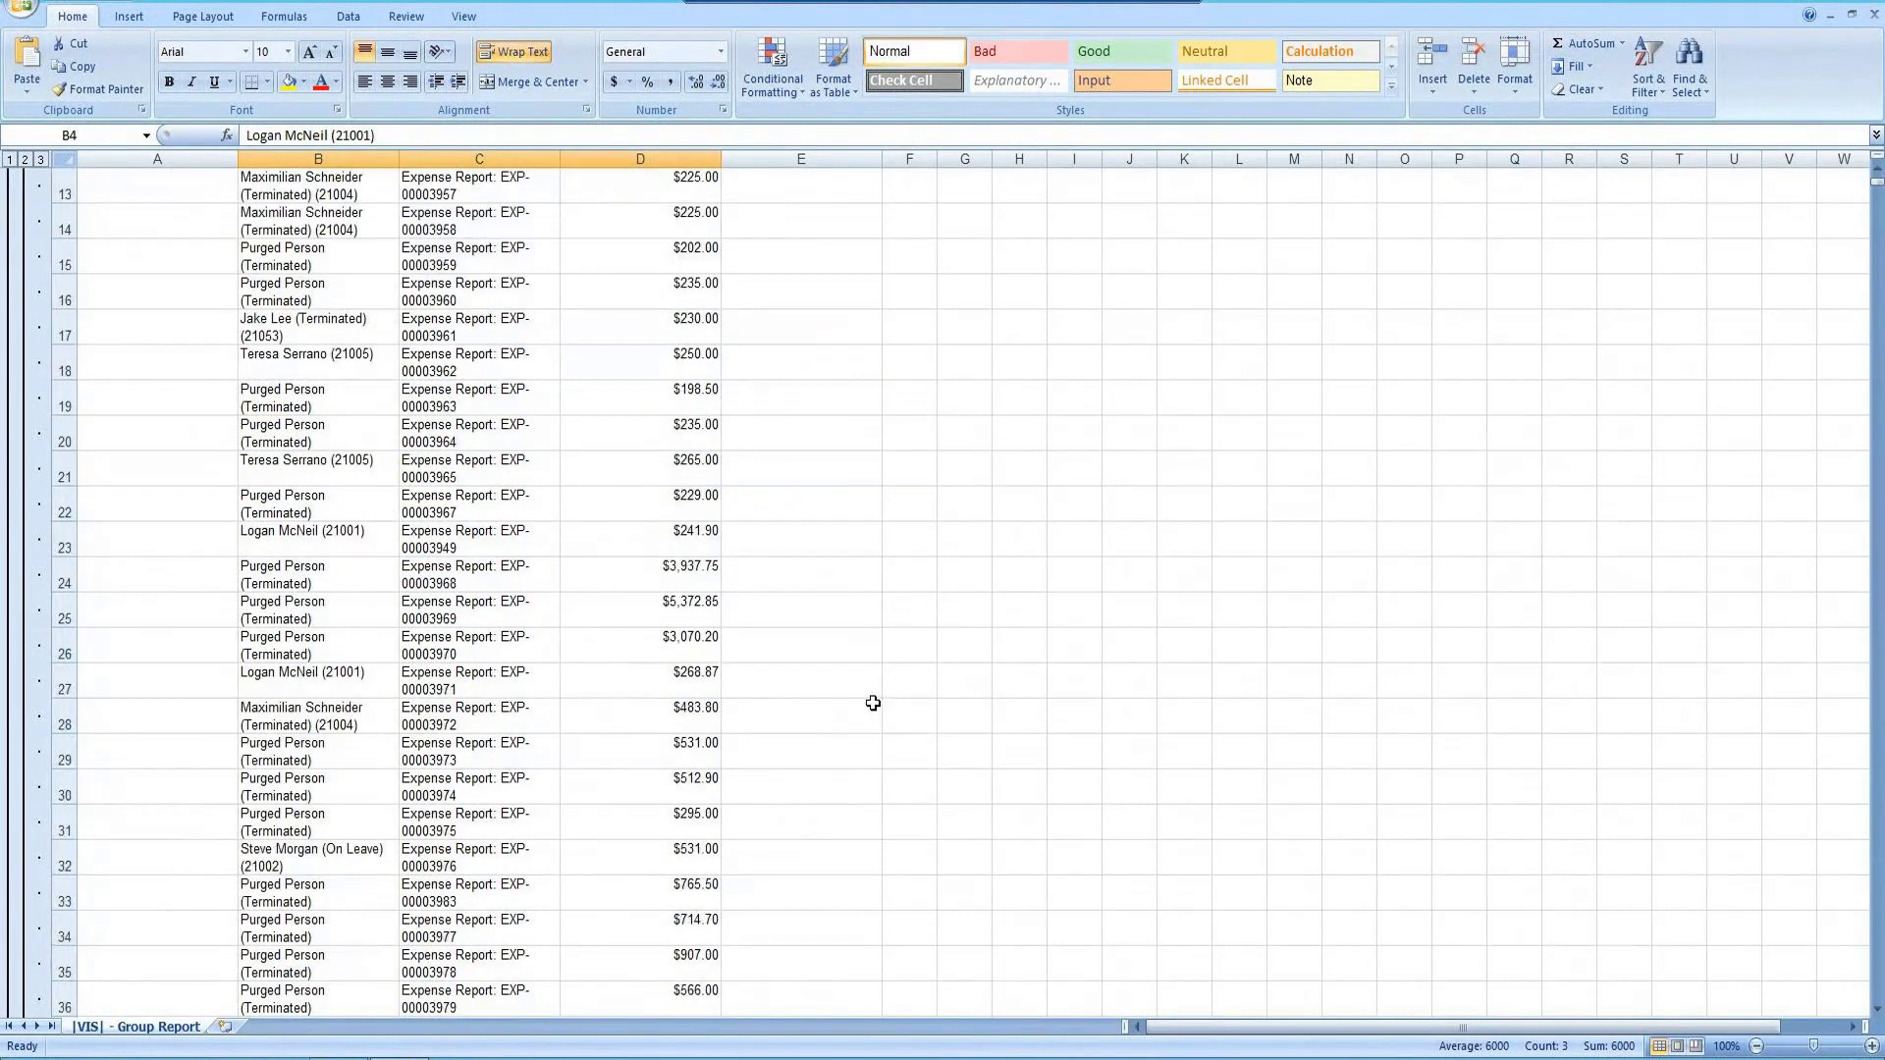
scroll(869, 707, "down", 9)
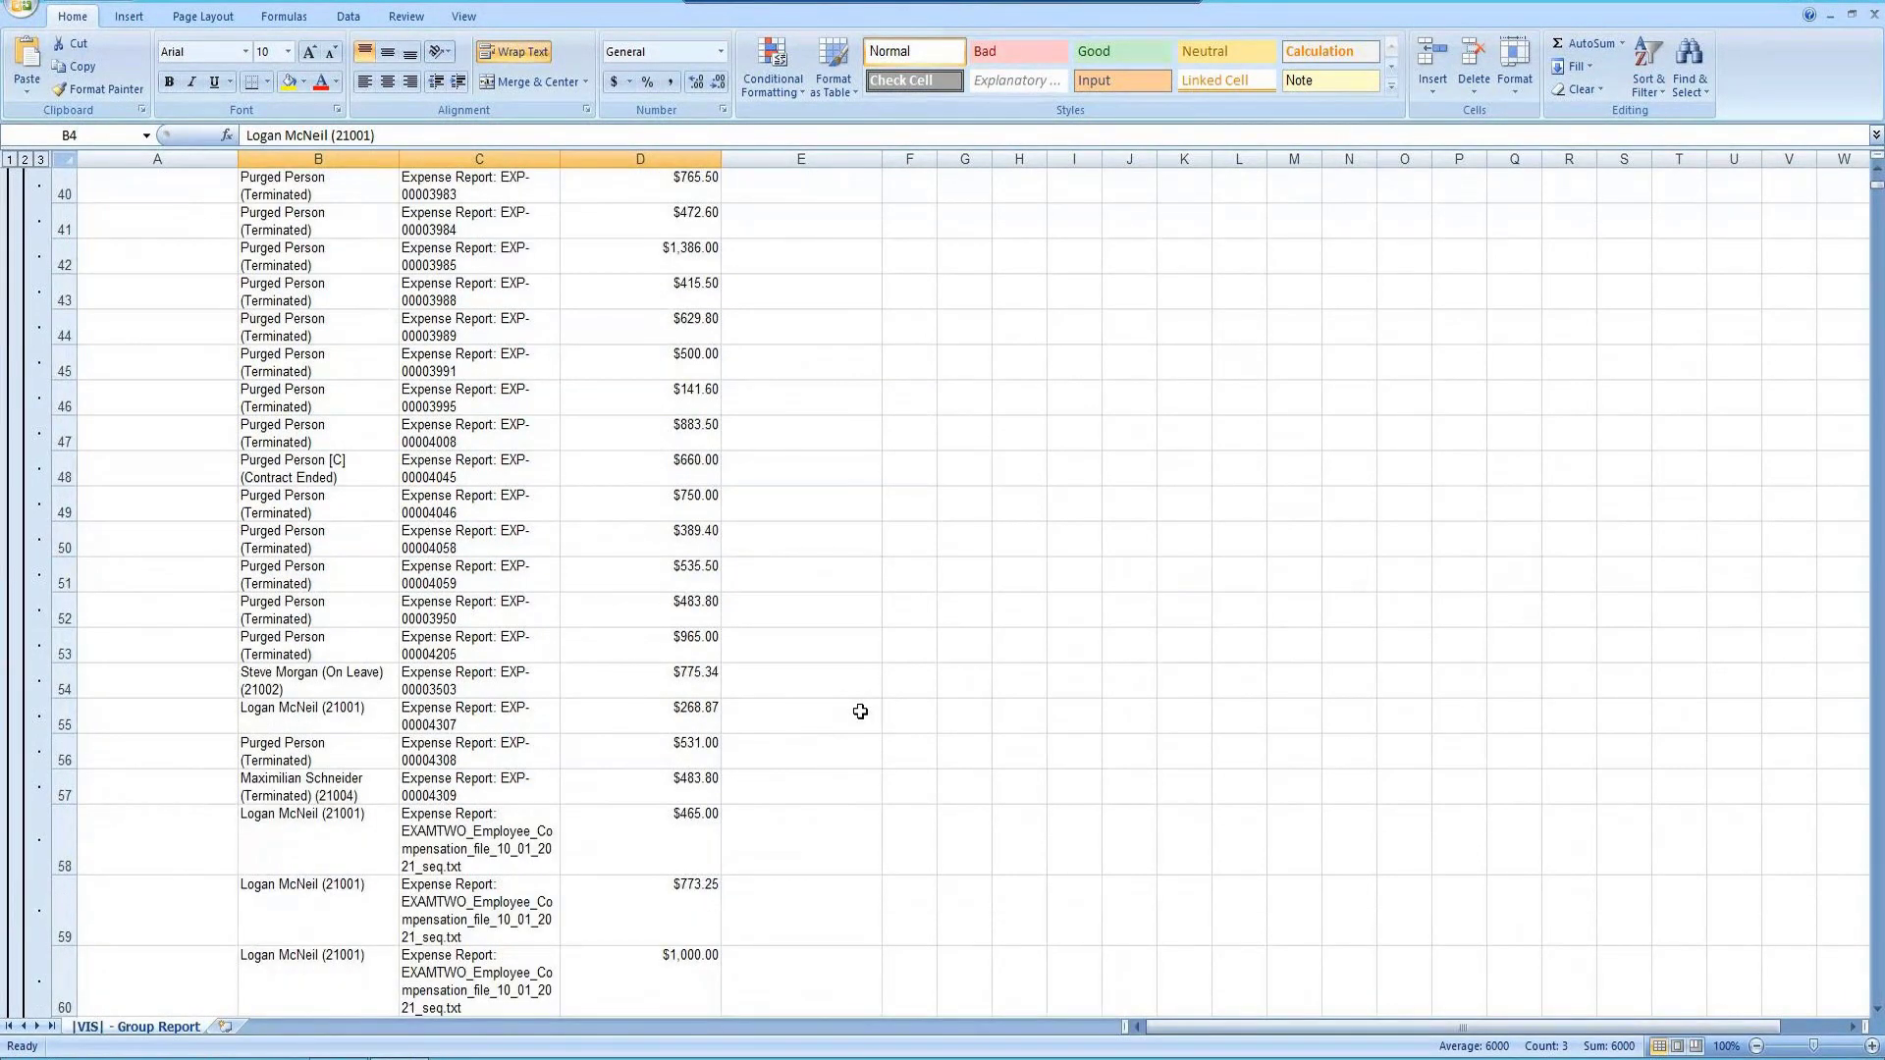
- Examine the remaining expense lines and cost center subtotals of the (Blank) region in the workbook
scroll(860, 711, "down", 4)
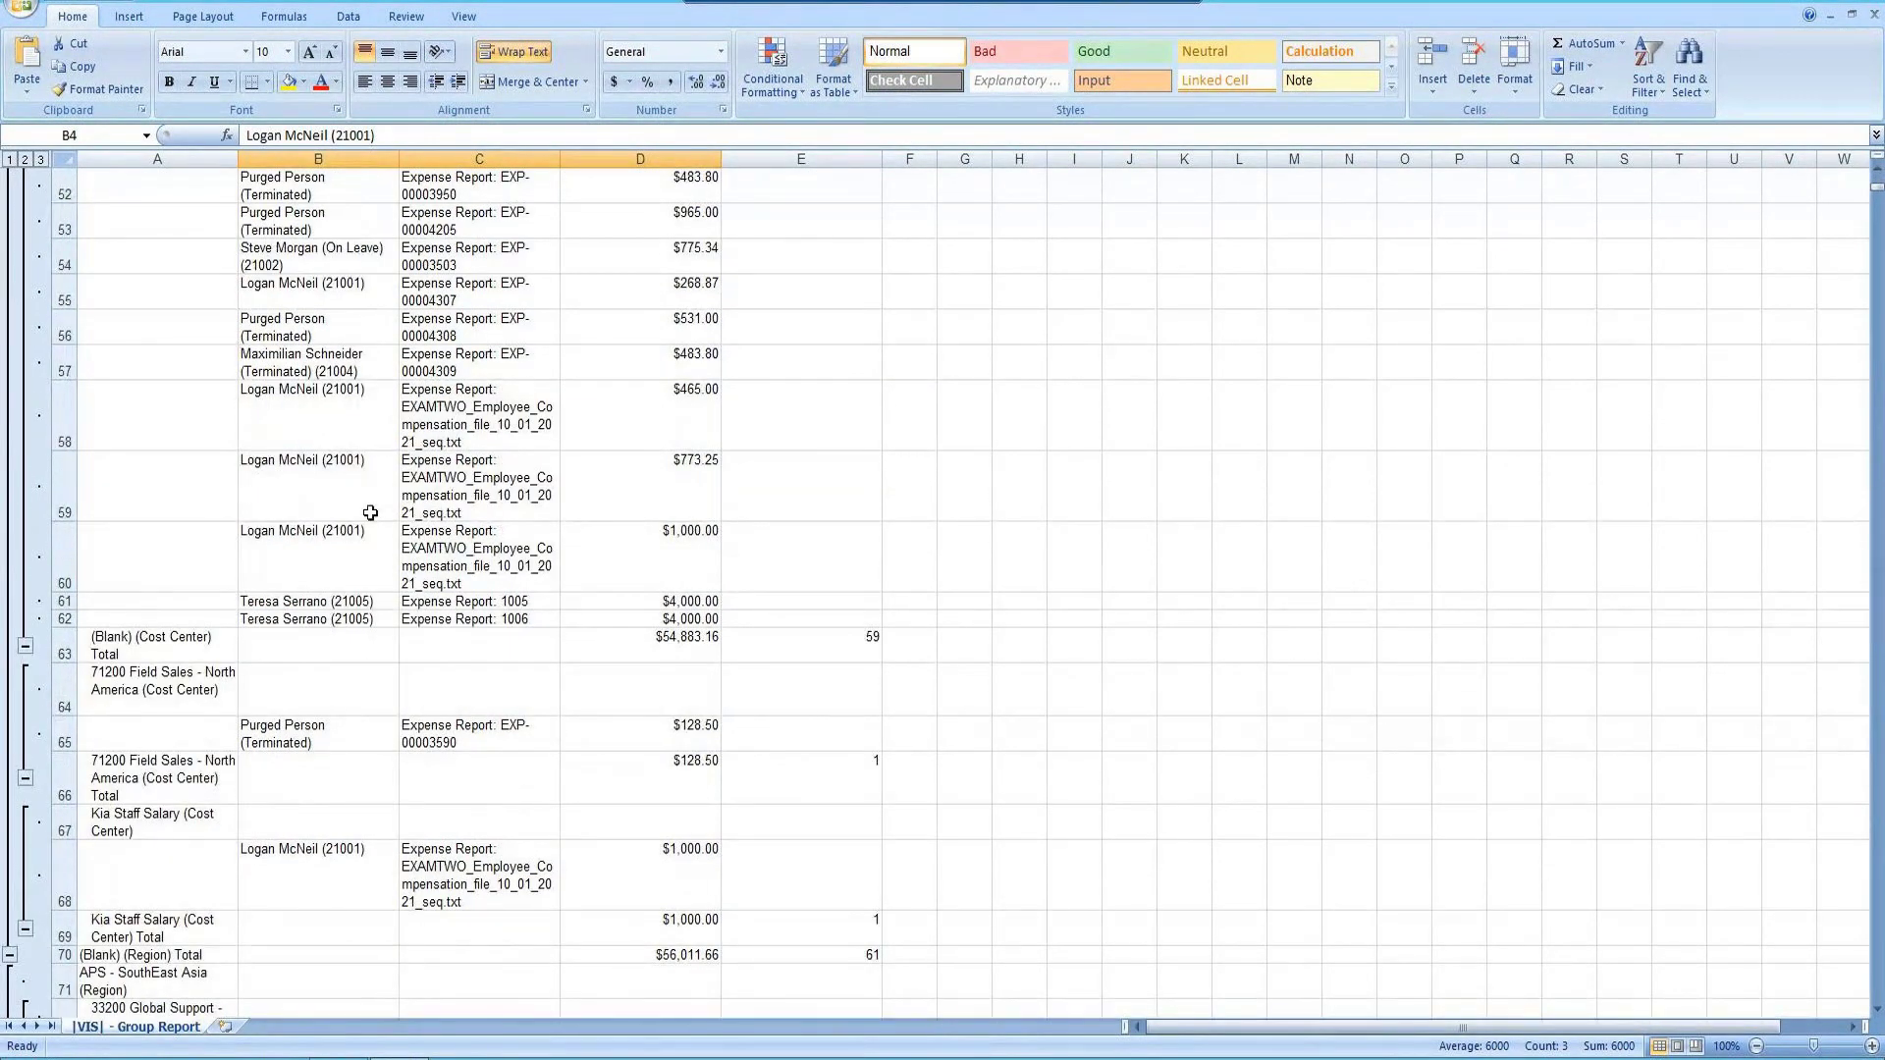
left_click_drag(370, 512, 681, 602)
scroll(786, 710, "down", 4)
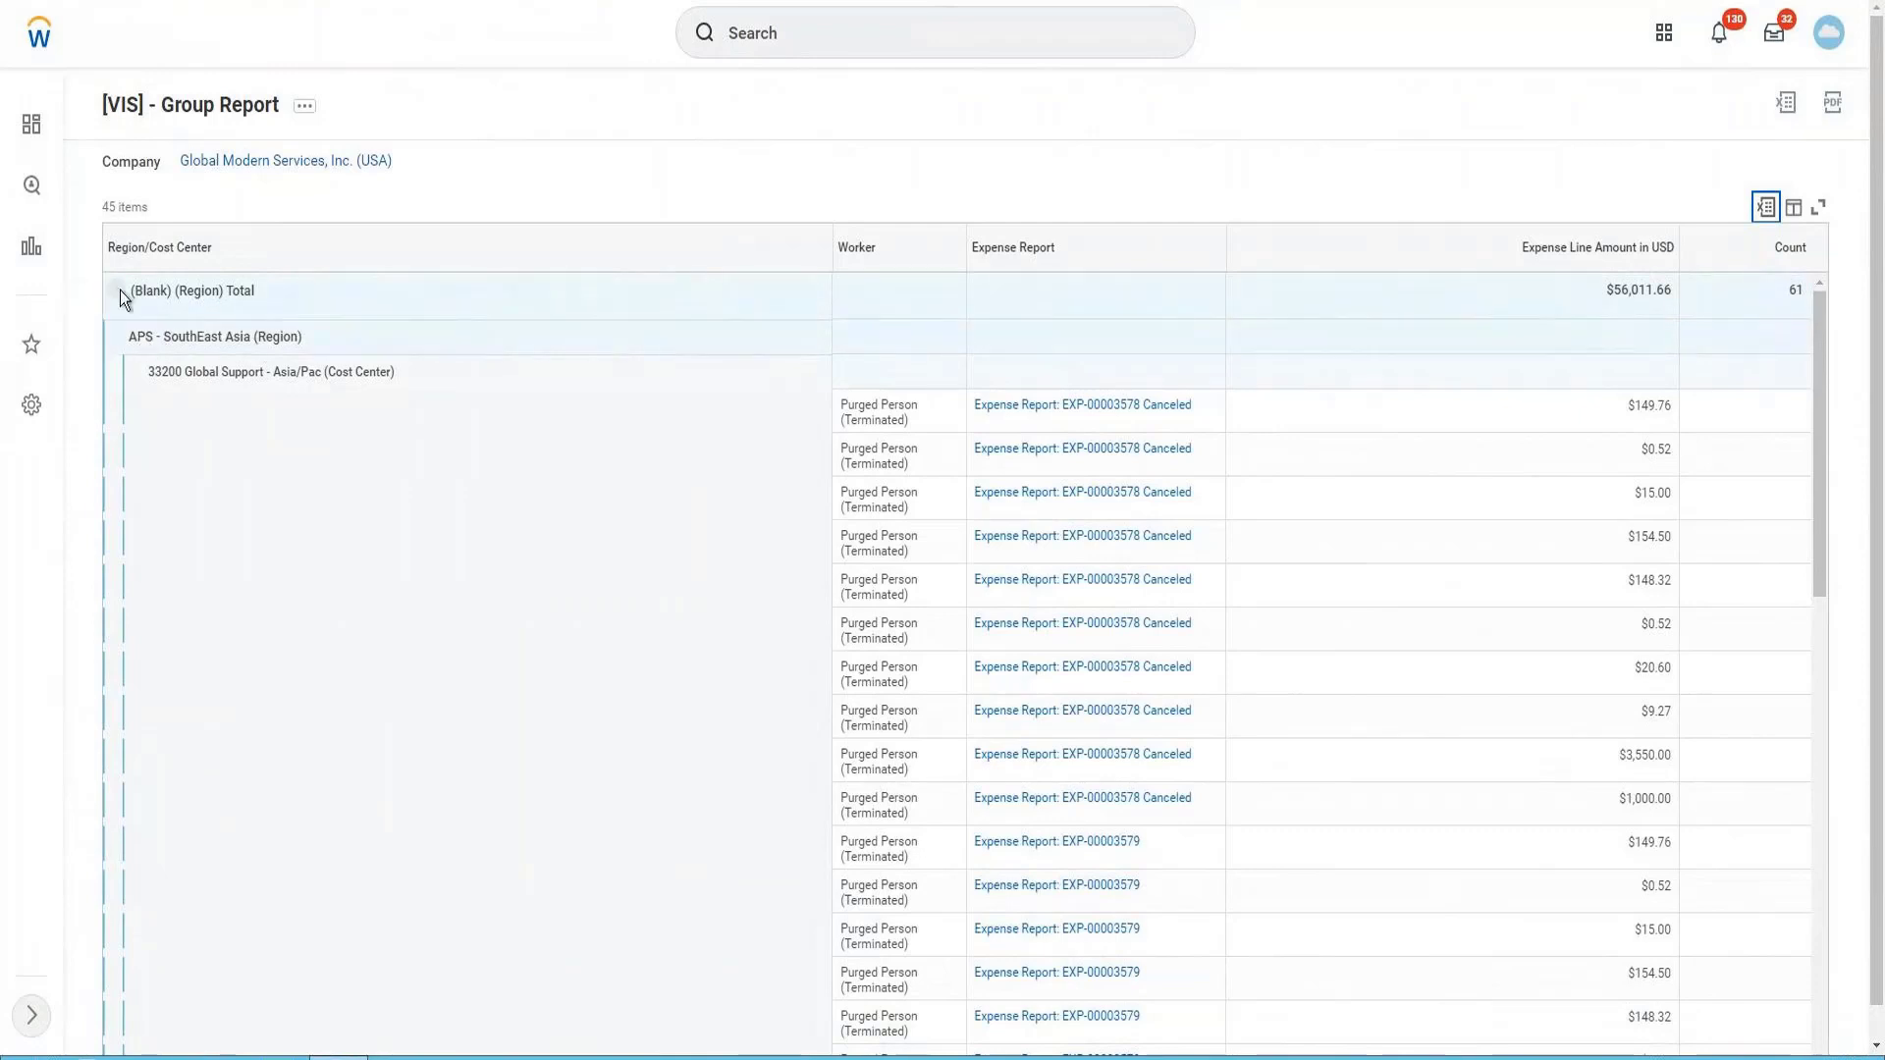
- Switch back to the Workday report, collapse the open regions, and expand Headquarters - Corporate to review its cost center totals
scroll(746, 581, "down", 3)
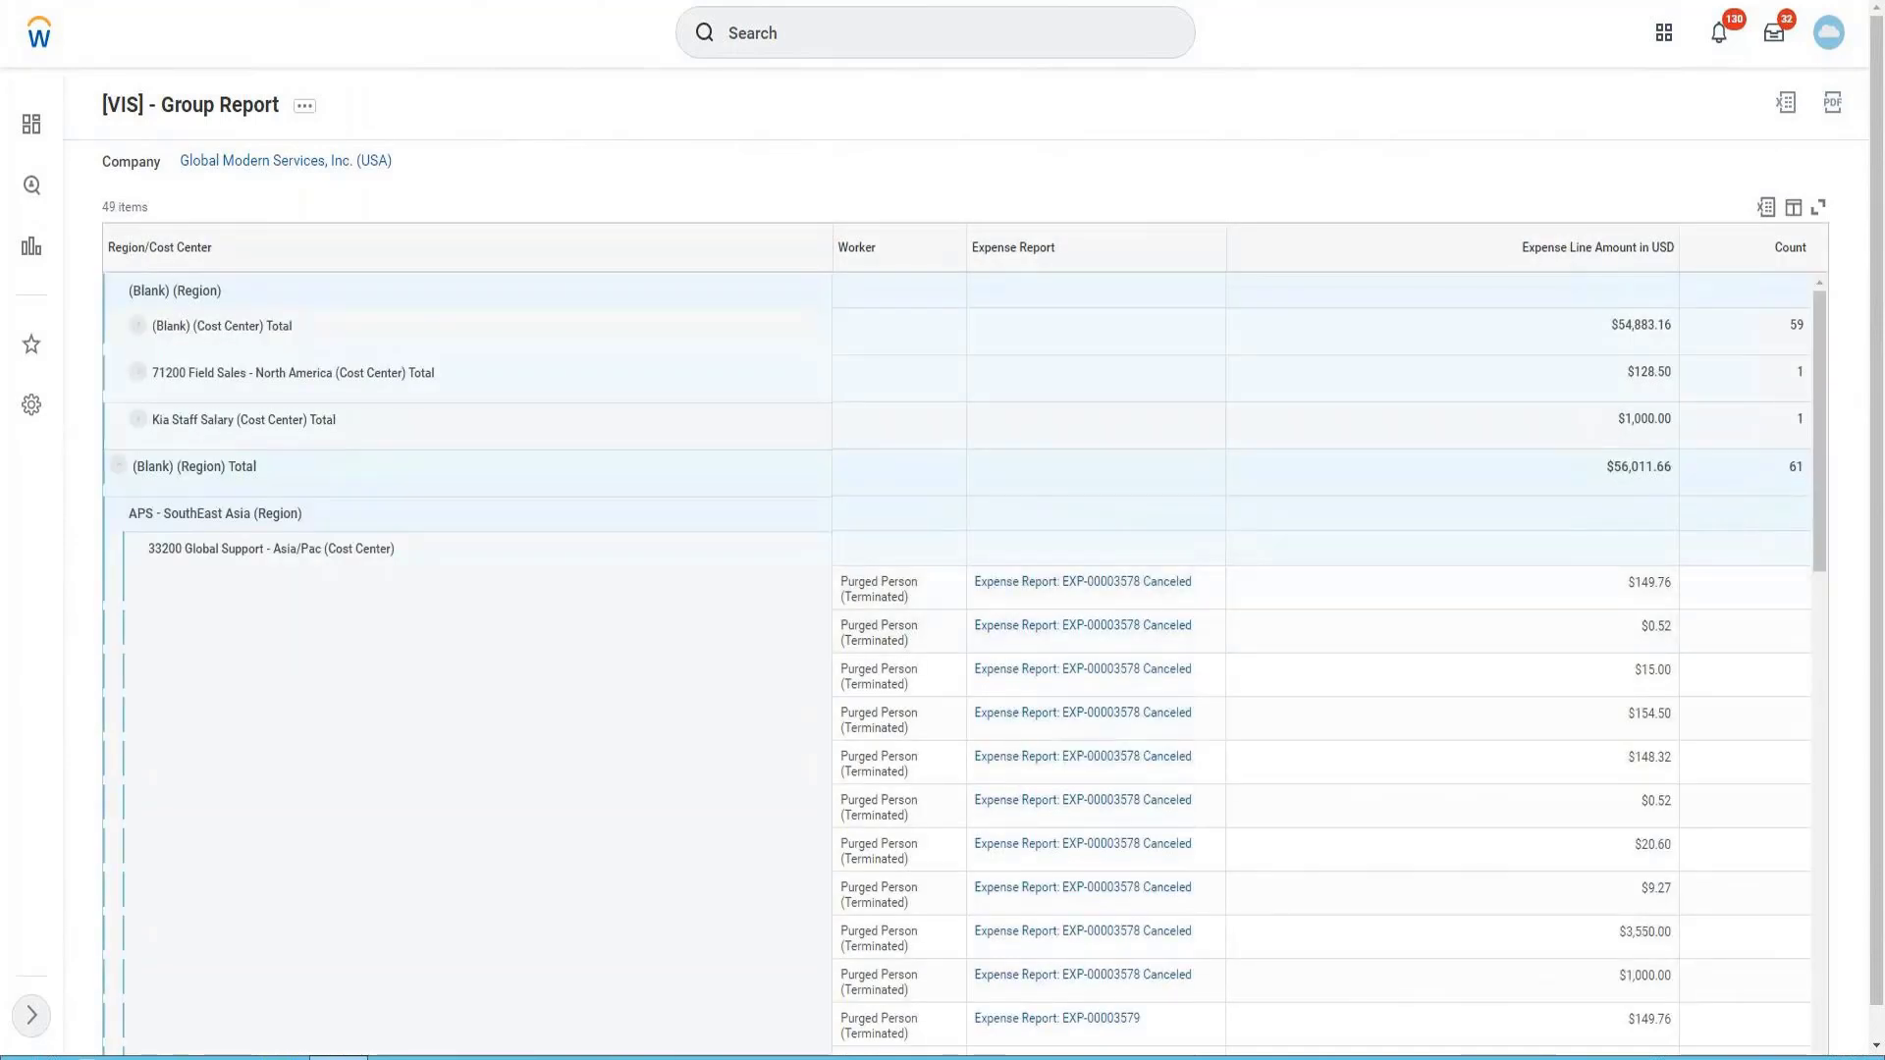
key("F5")
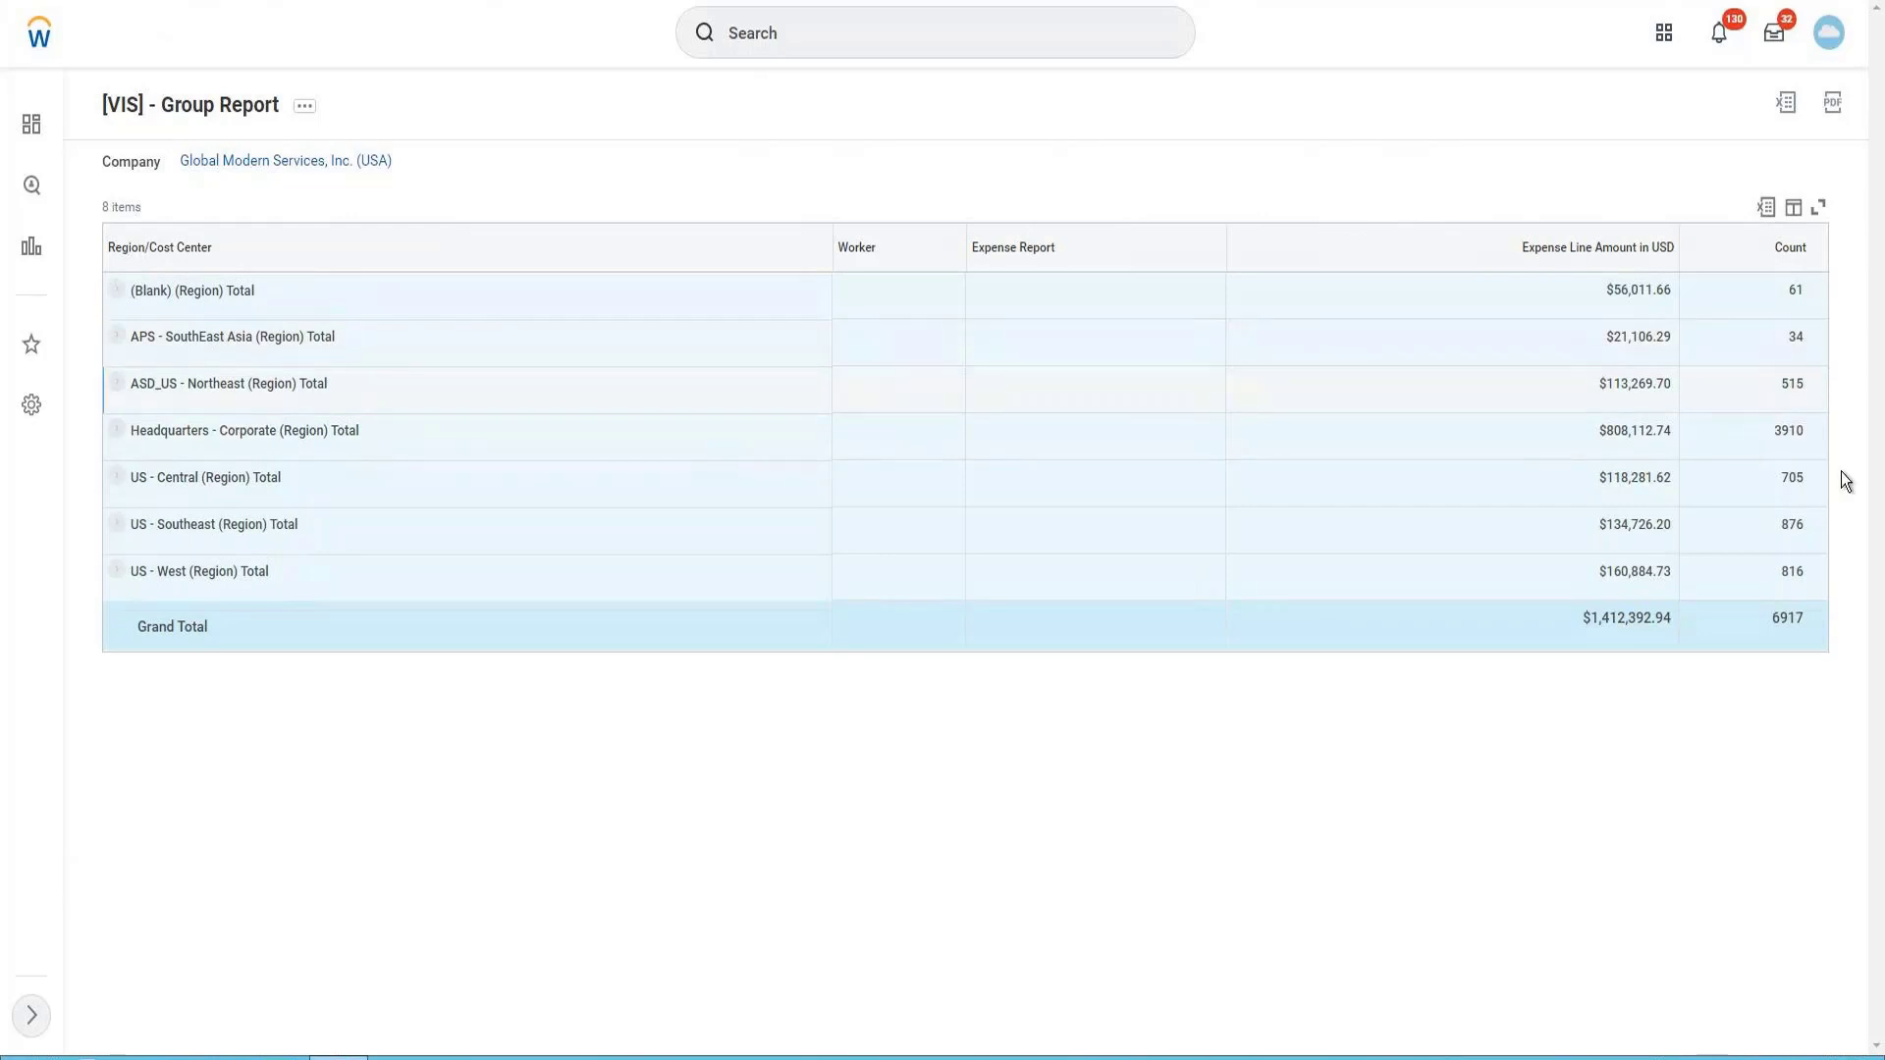
left_click(115, 431)
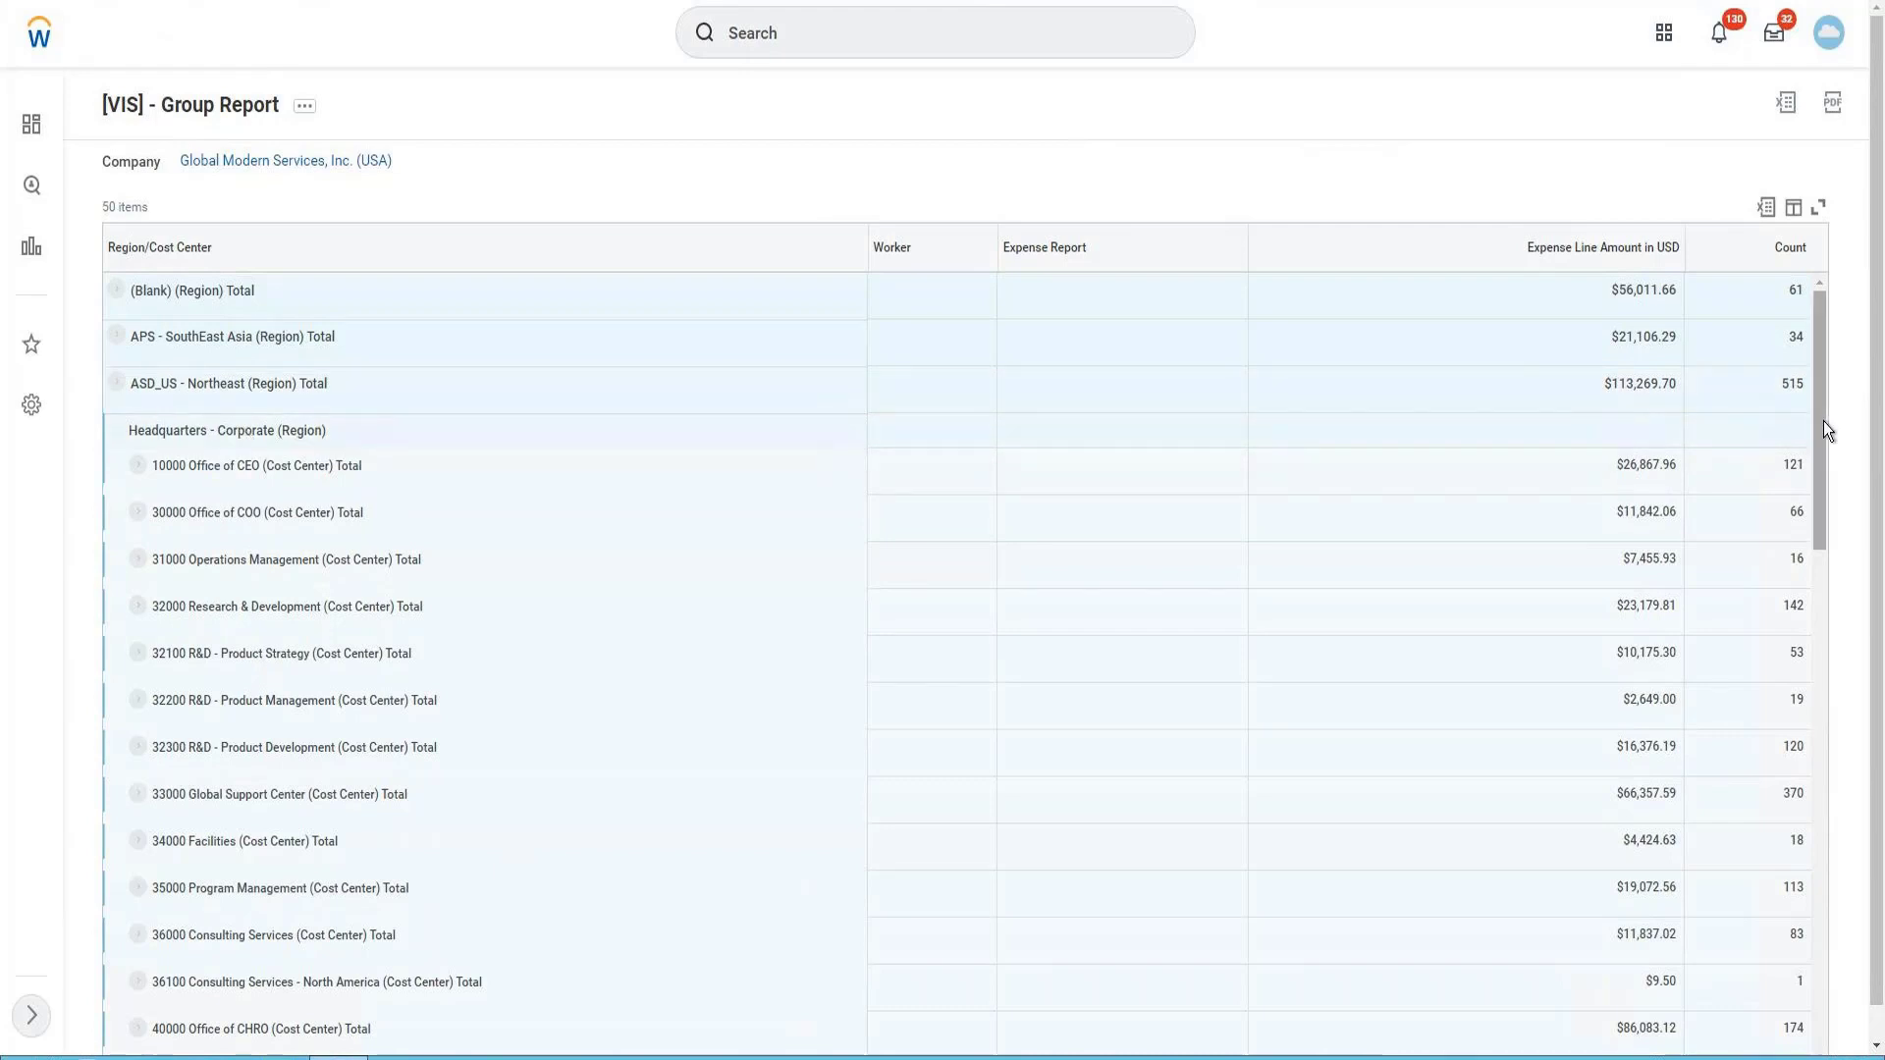
scroll(1852, 630, "down", 2)
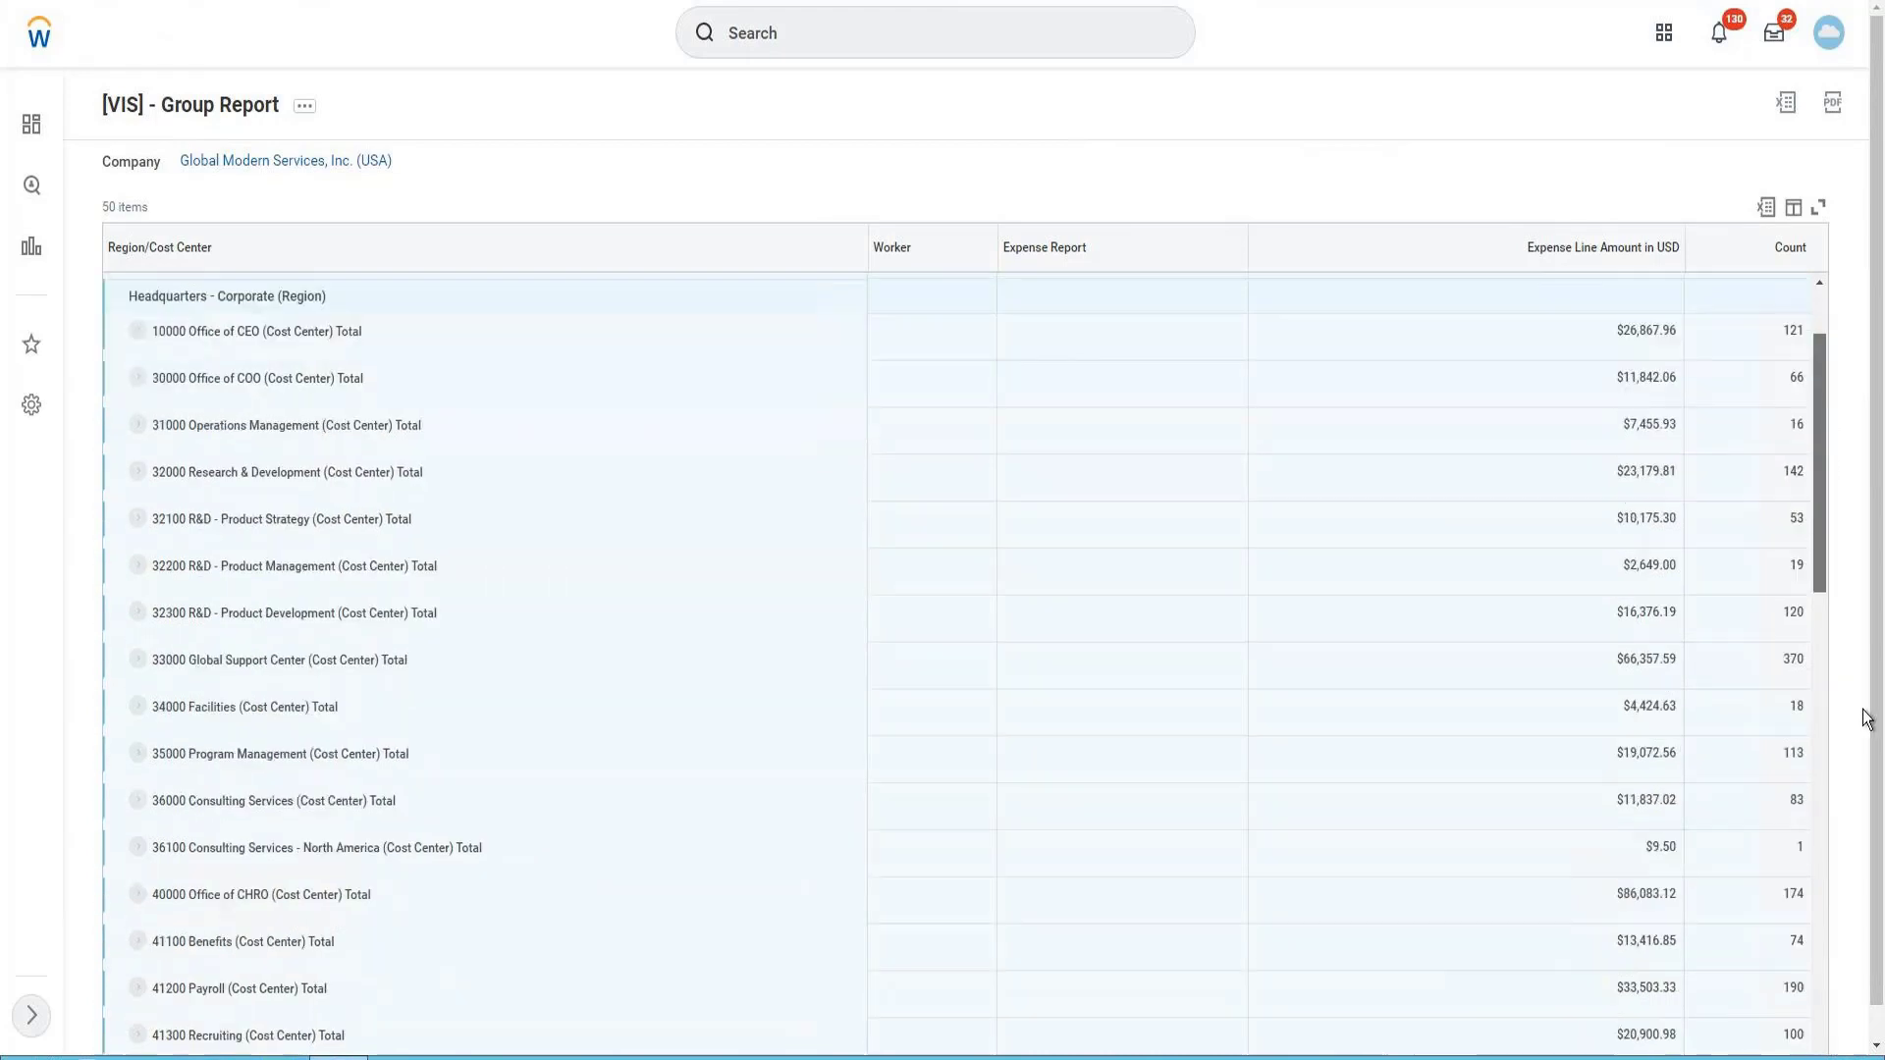
scroll(1855, 716, "down", 2)
scroll(1866, 731, "down", 15)
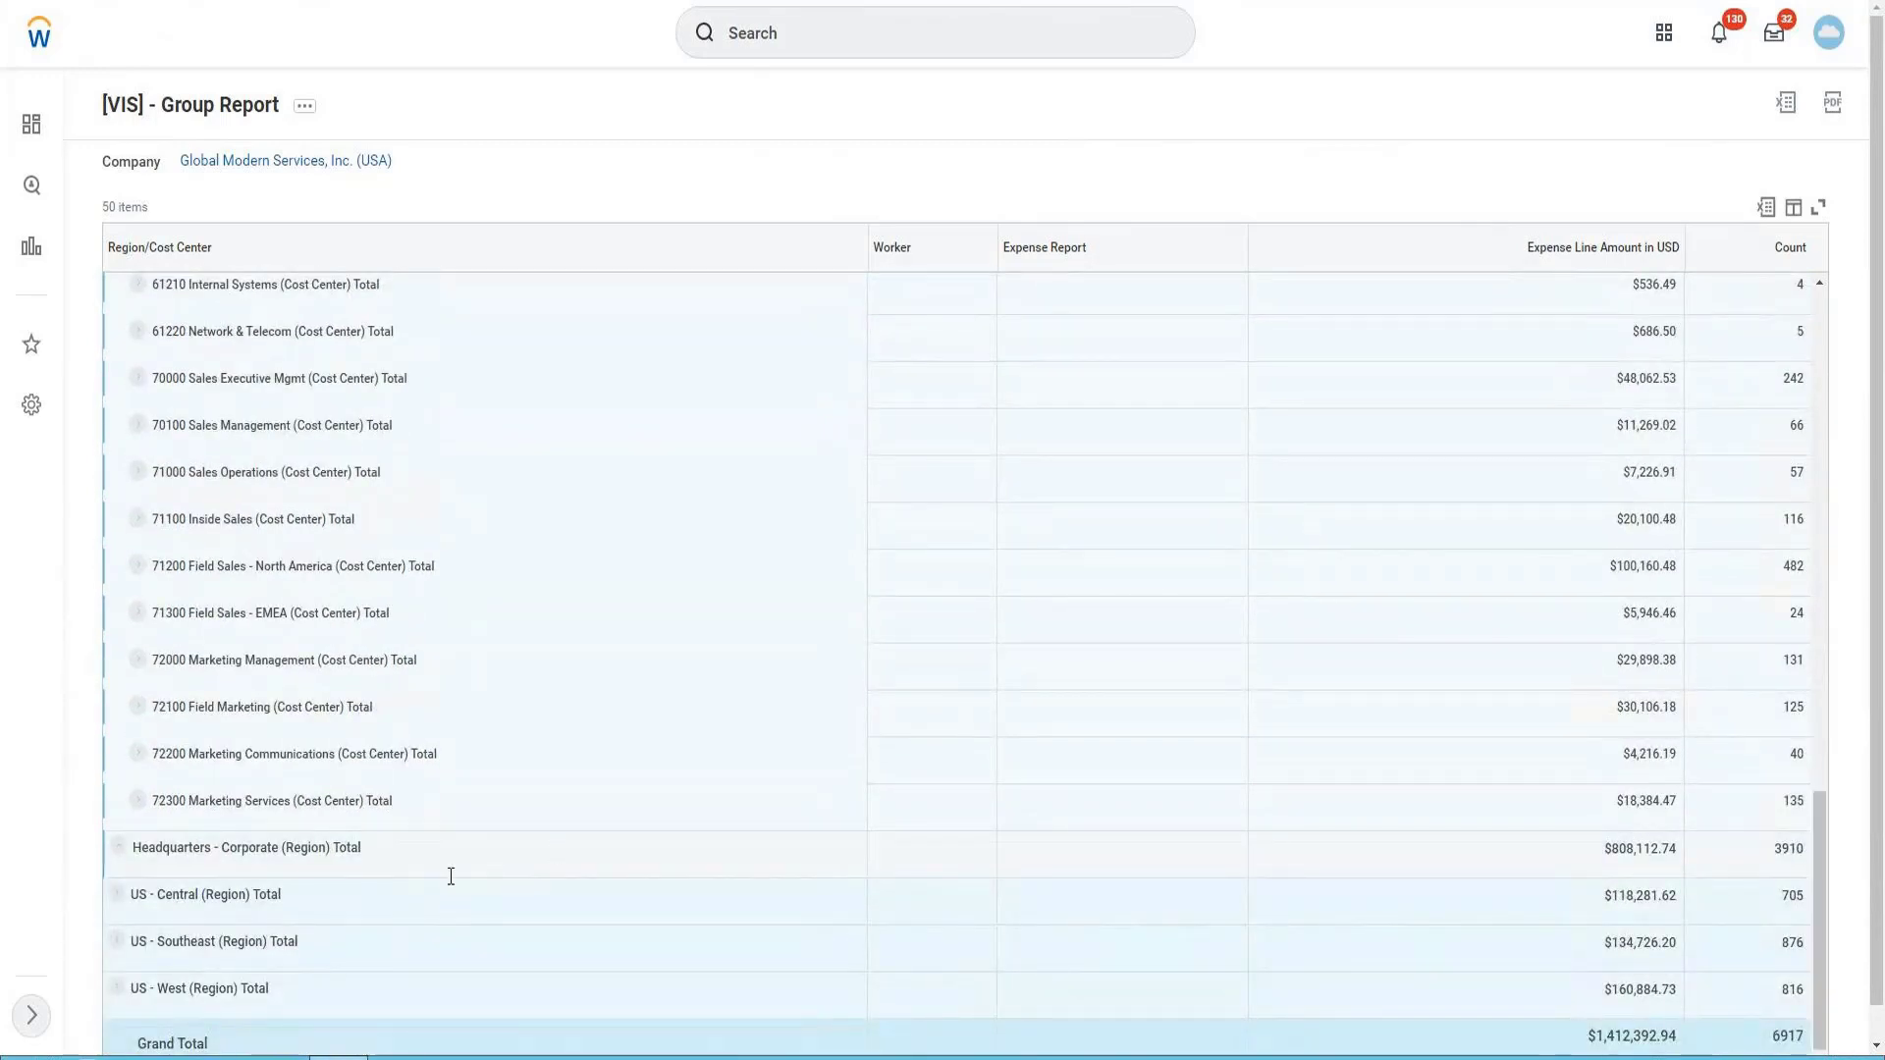
- Compare the Headquarters - Corporate region total with its cost center subtotals, such as 72300 Marketing Services
left_click(118, 851)
double_click(1633, 858)
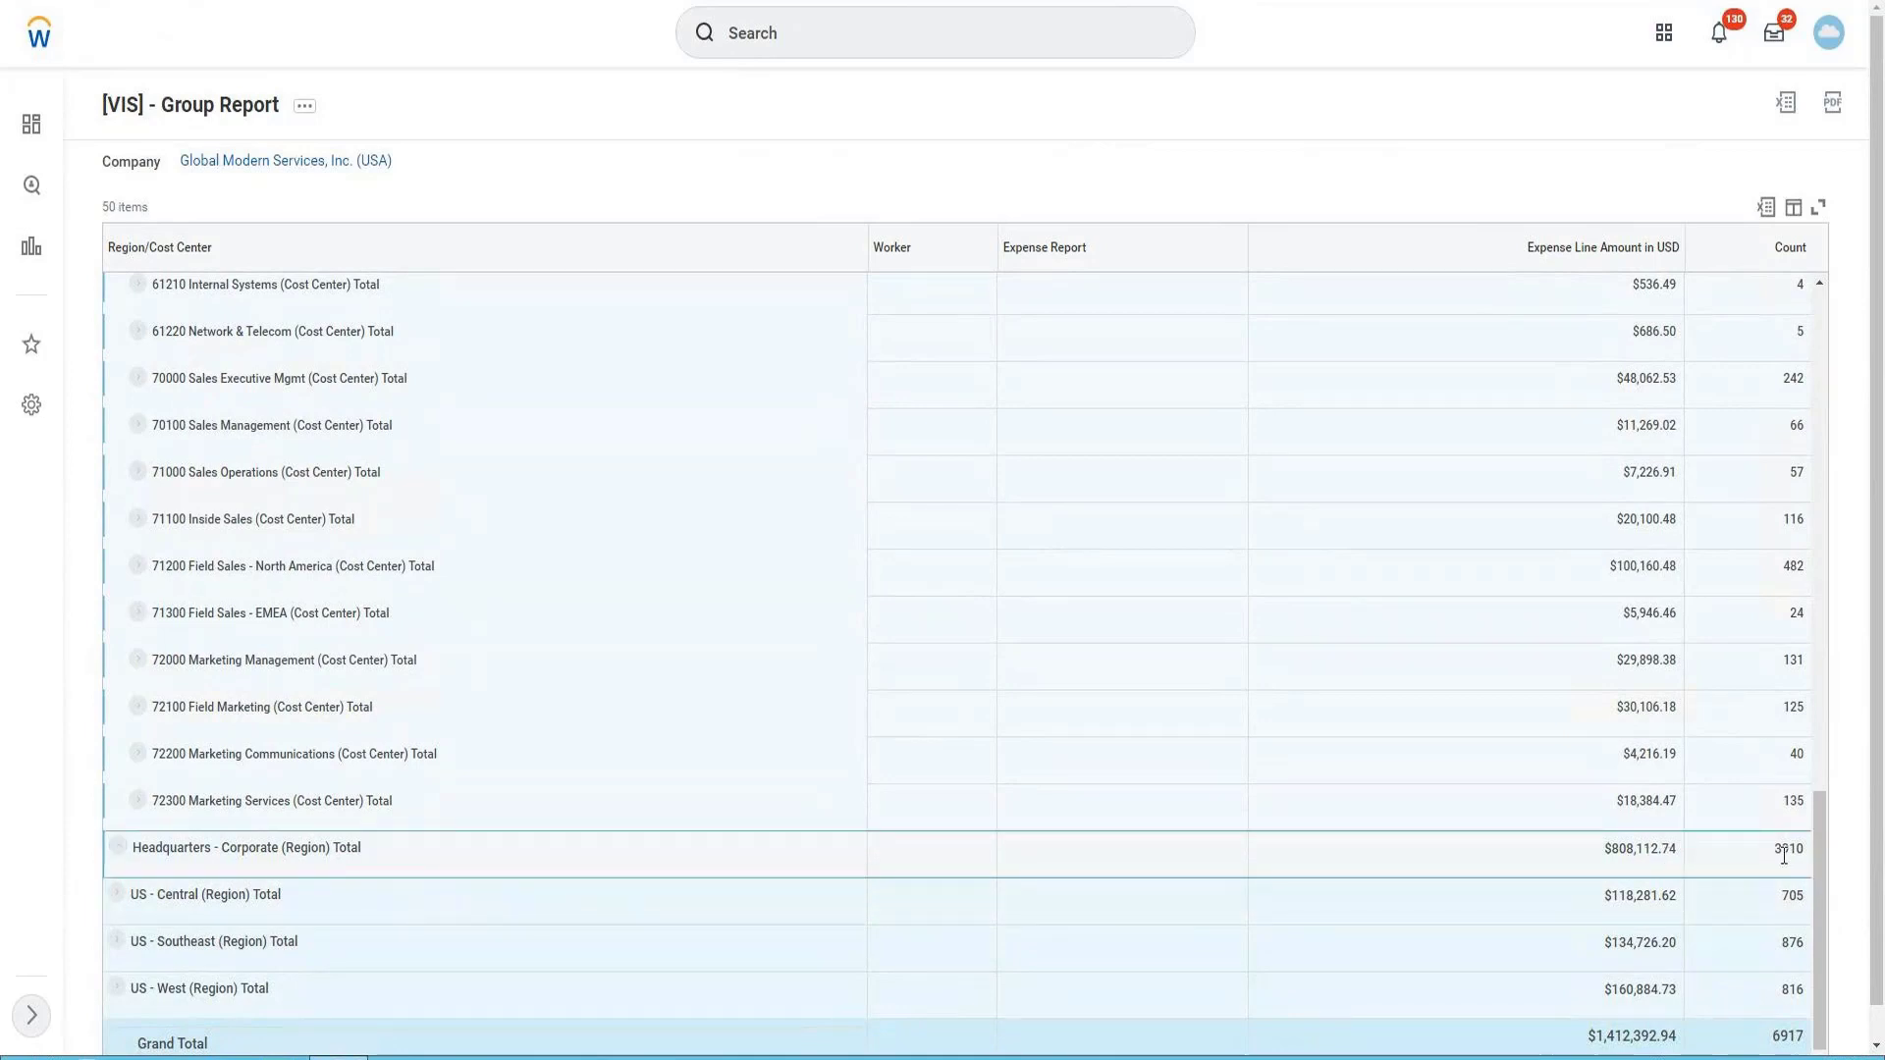
left_click(1648, 806)
double_click(1649, 807)
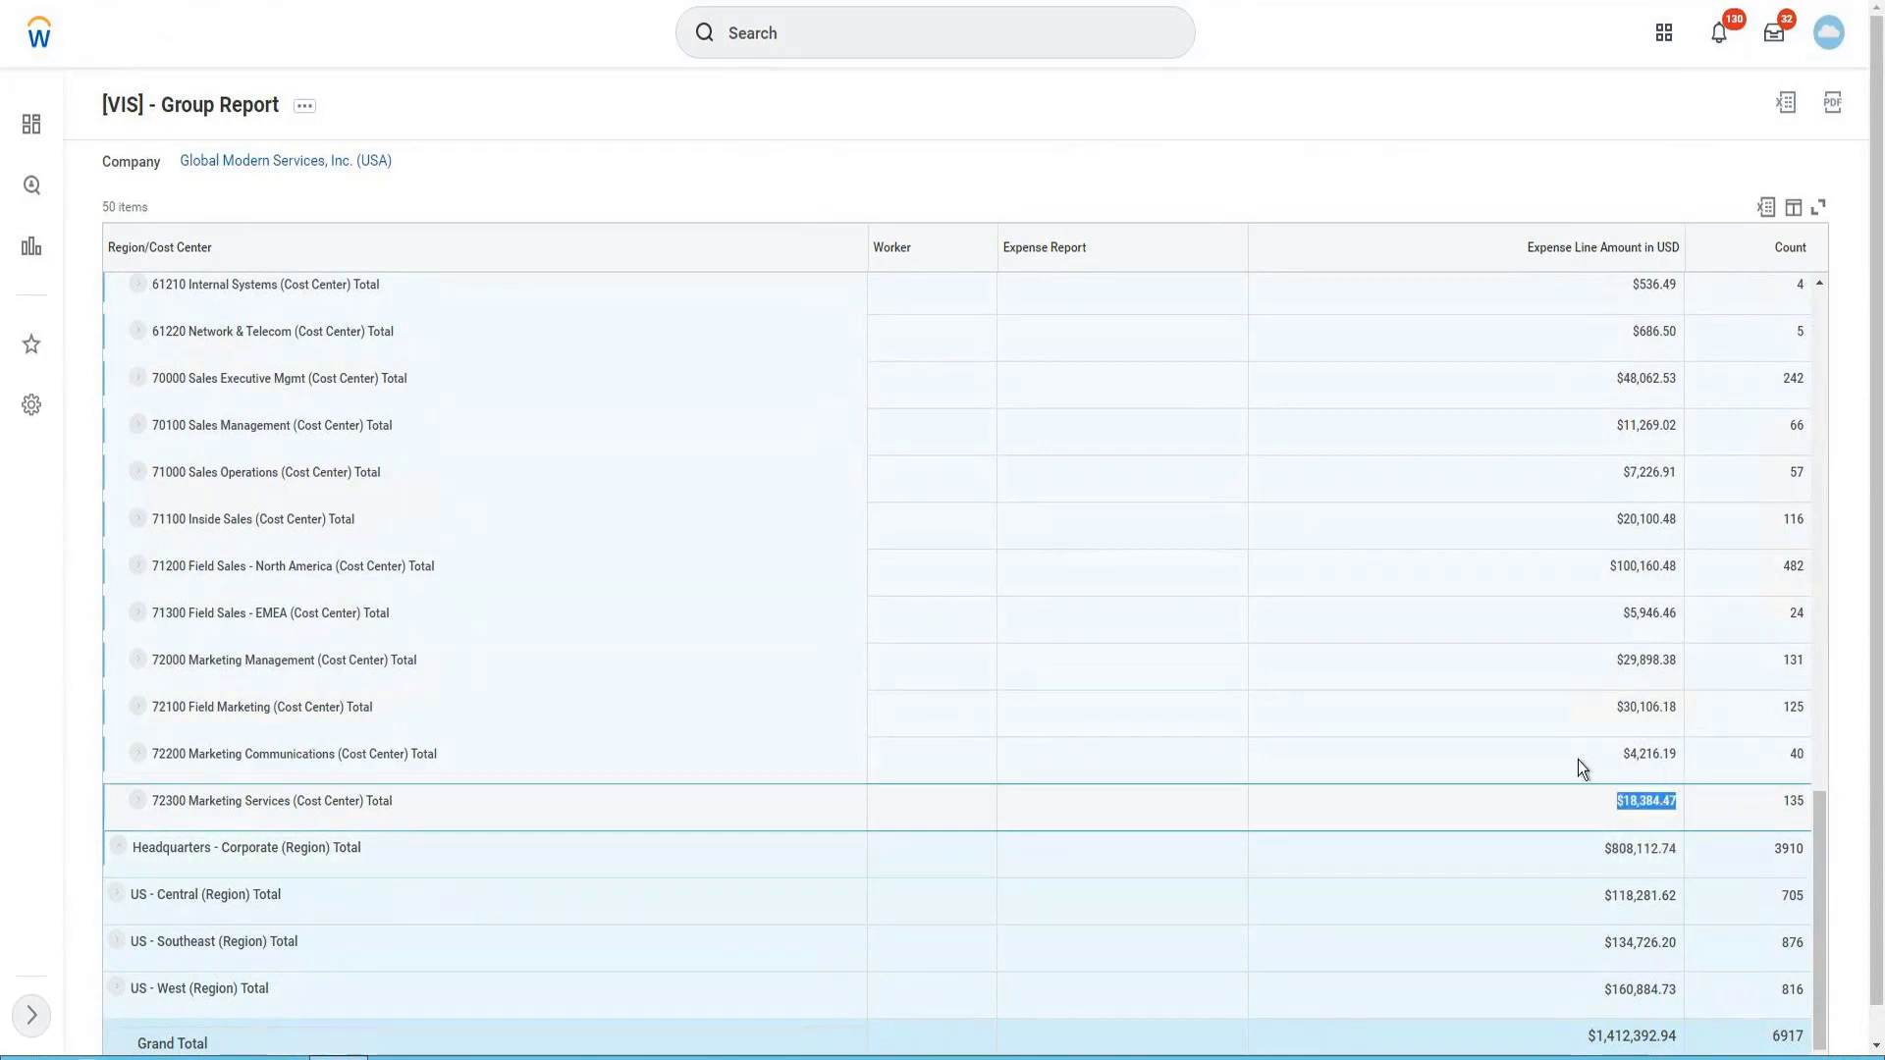
left_click(137, 707)
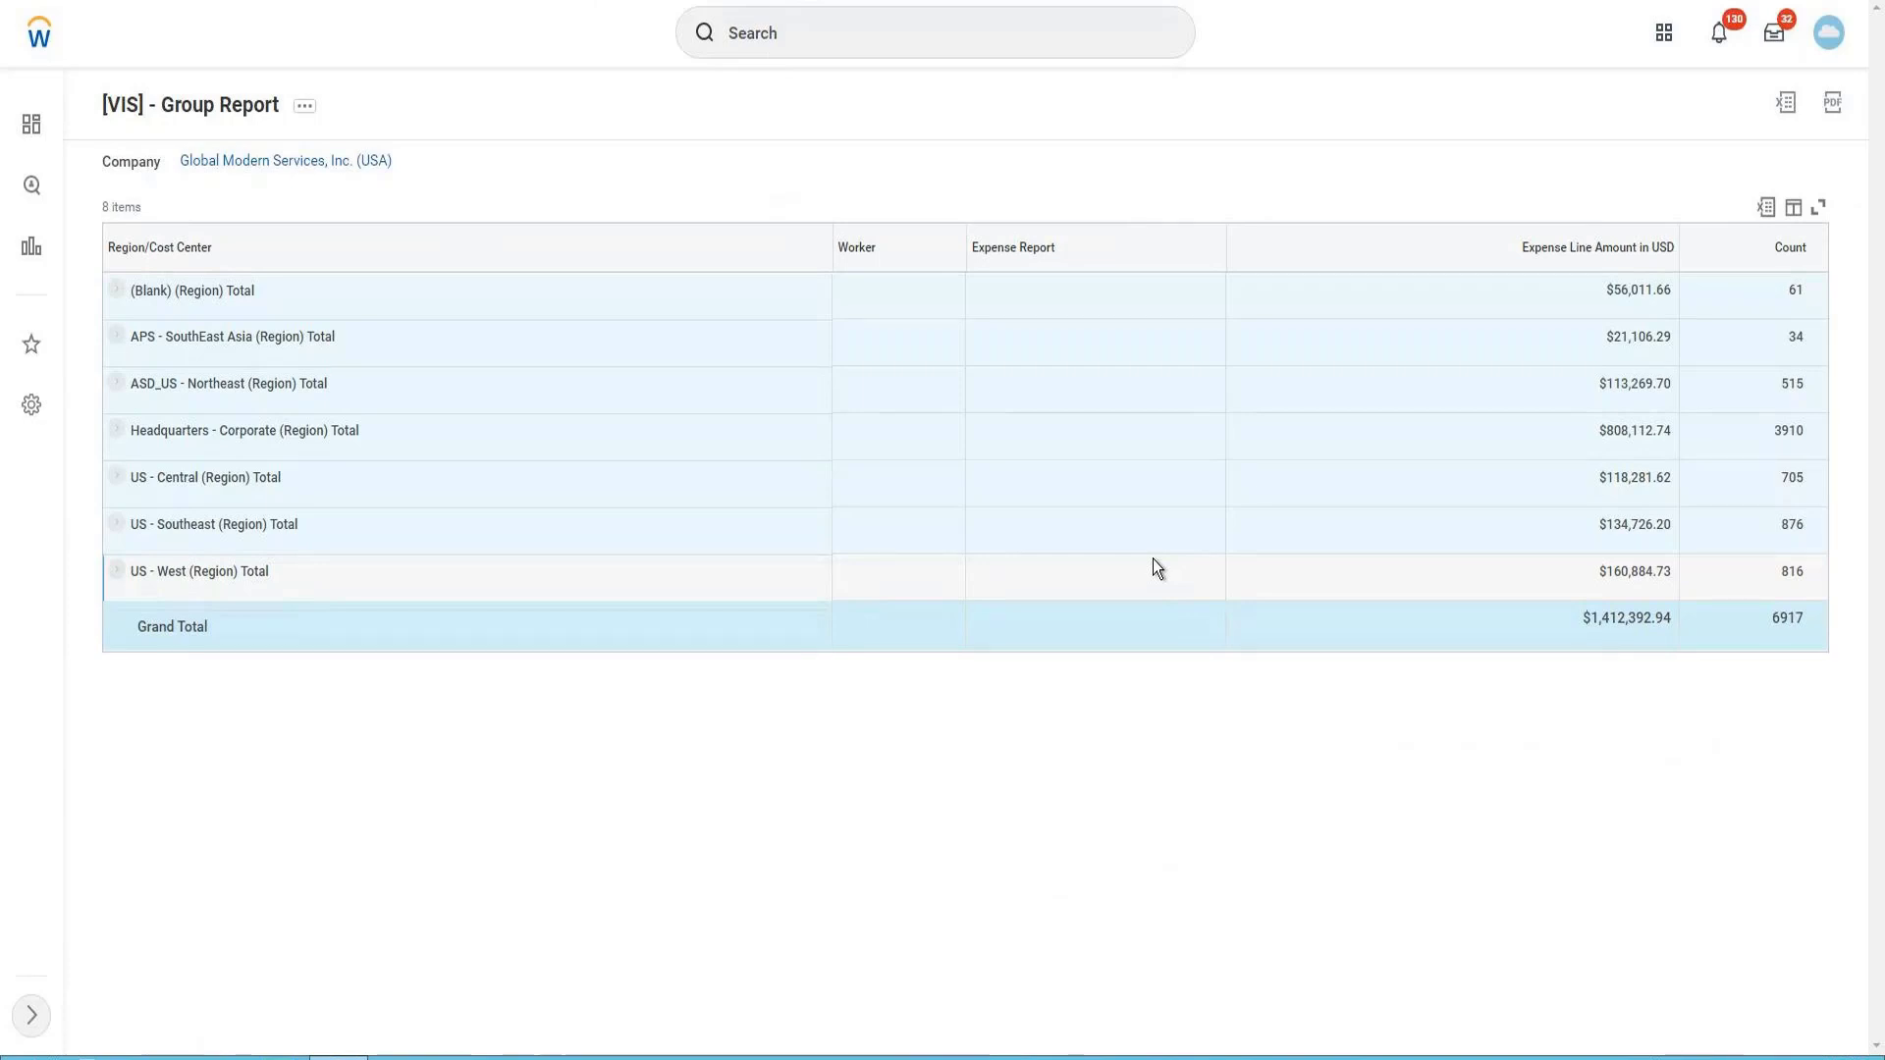
- Review the collapsed region totals in the Expense Line Amount in USD and Count columns
left_click(1139, 478)
left_click(1359, 564)
left_click(1345, 547)
left_click(960, 497)
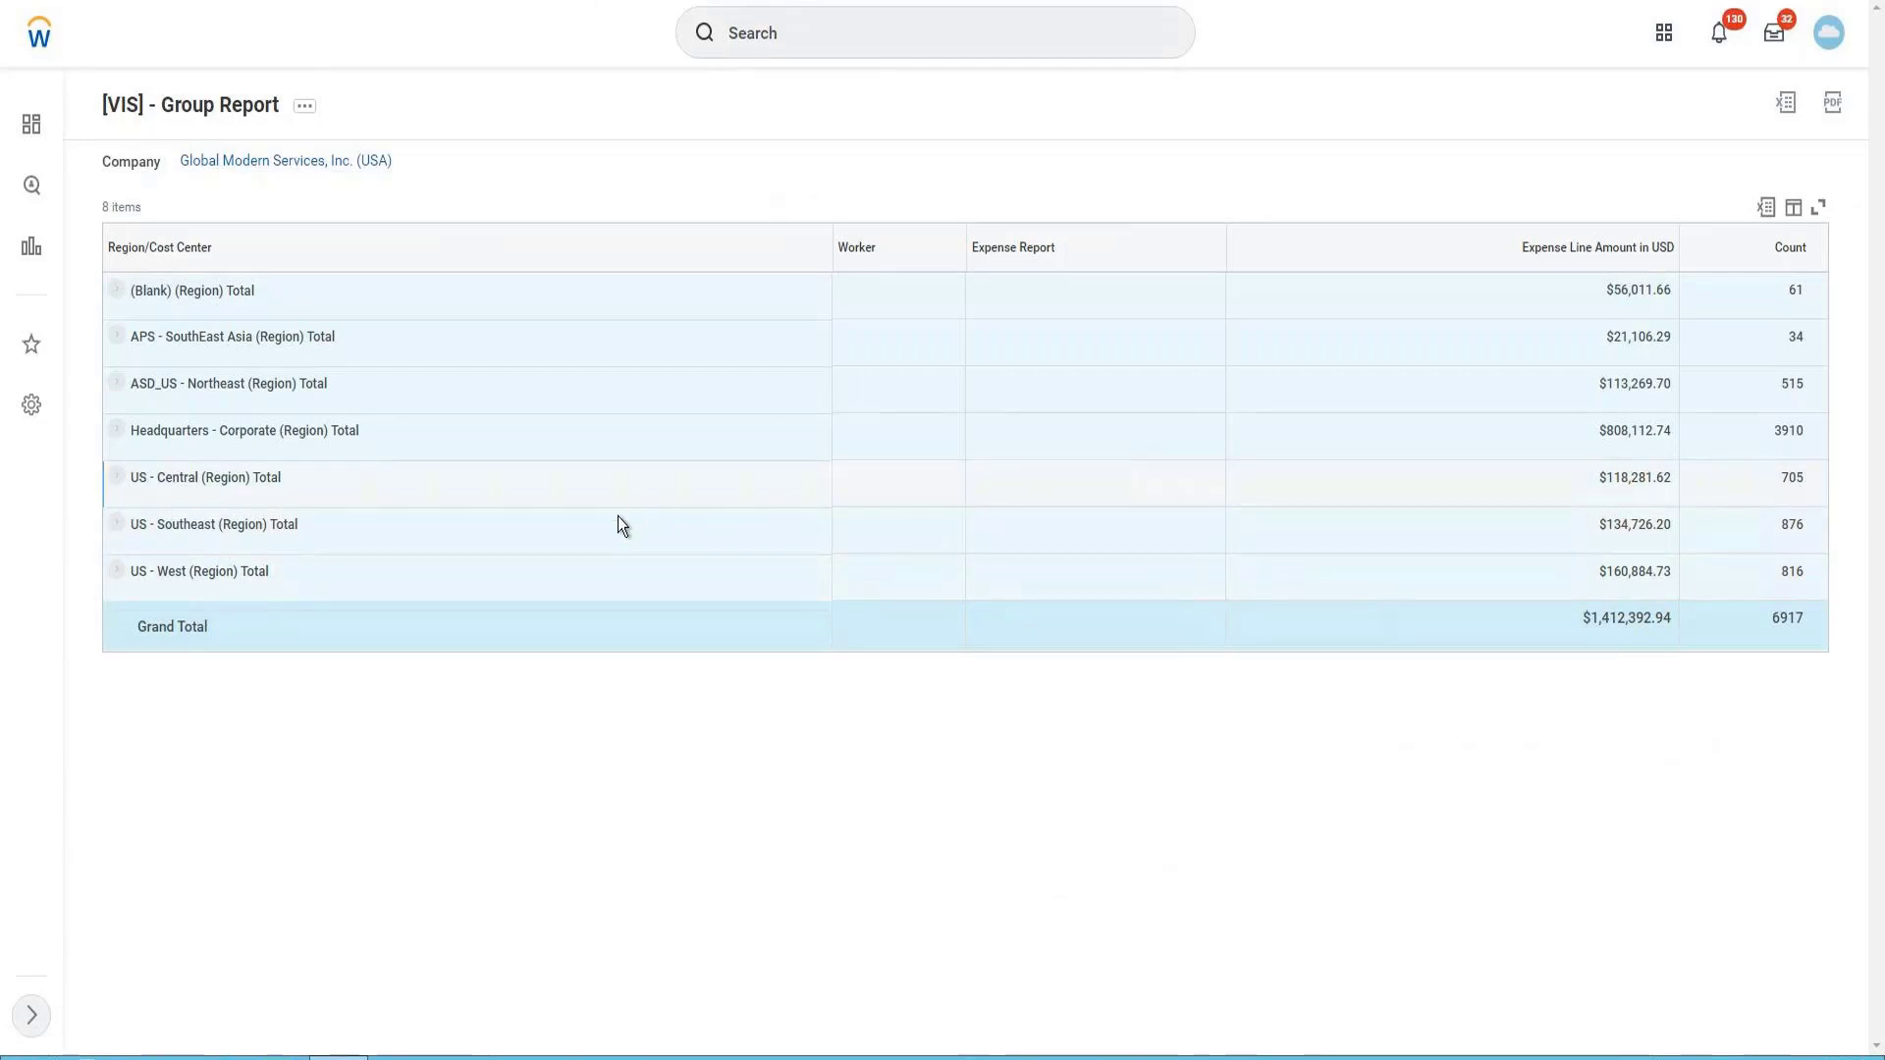
left_click(1272, 548)
left_click_drag(1527, 245, 1652, 296)
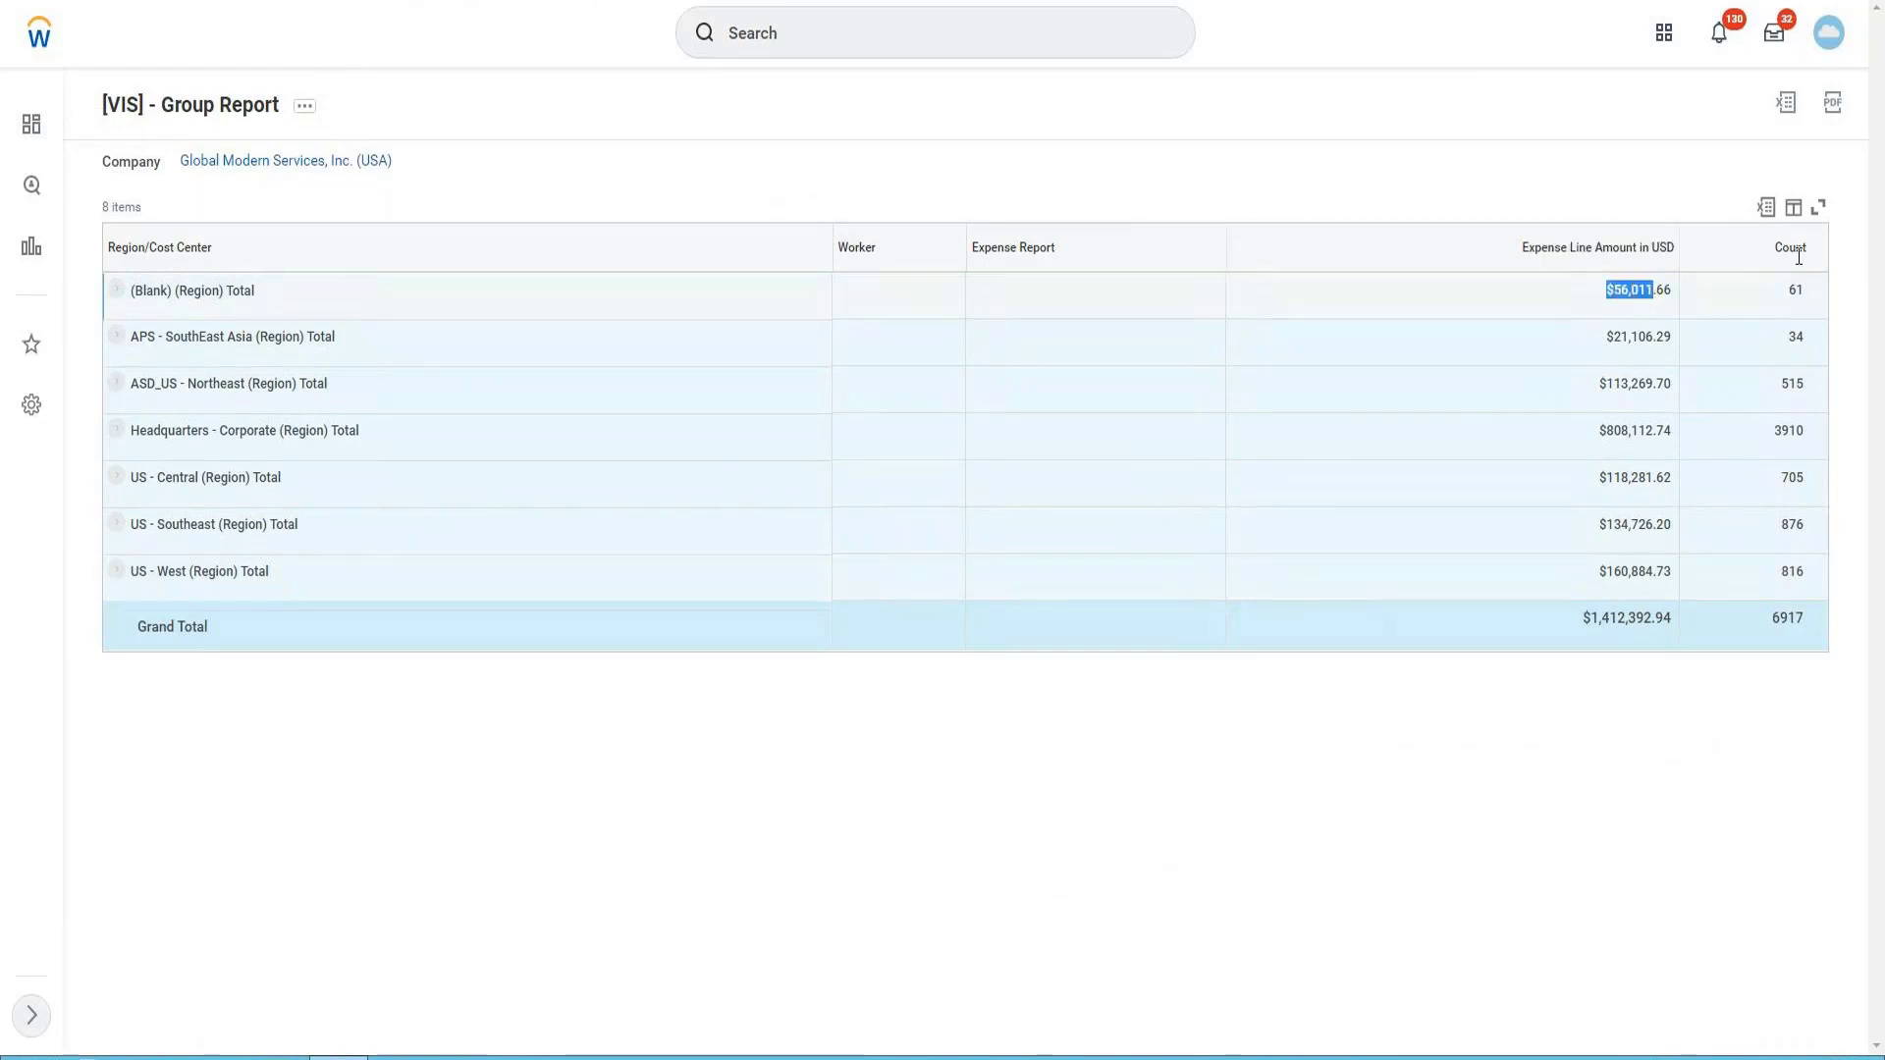
- Open the report definition for editing, clear Show Currency Symbol and Sum from Expense Line Amount in USD, and delete the Count column
left_click(306, 107)
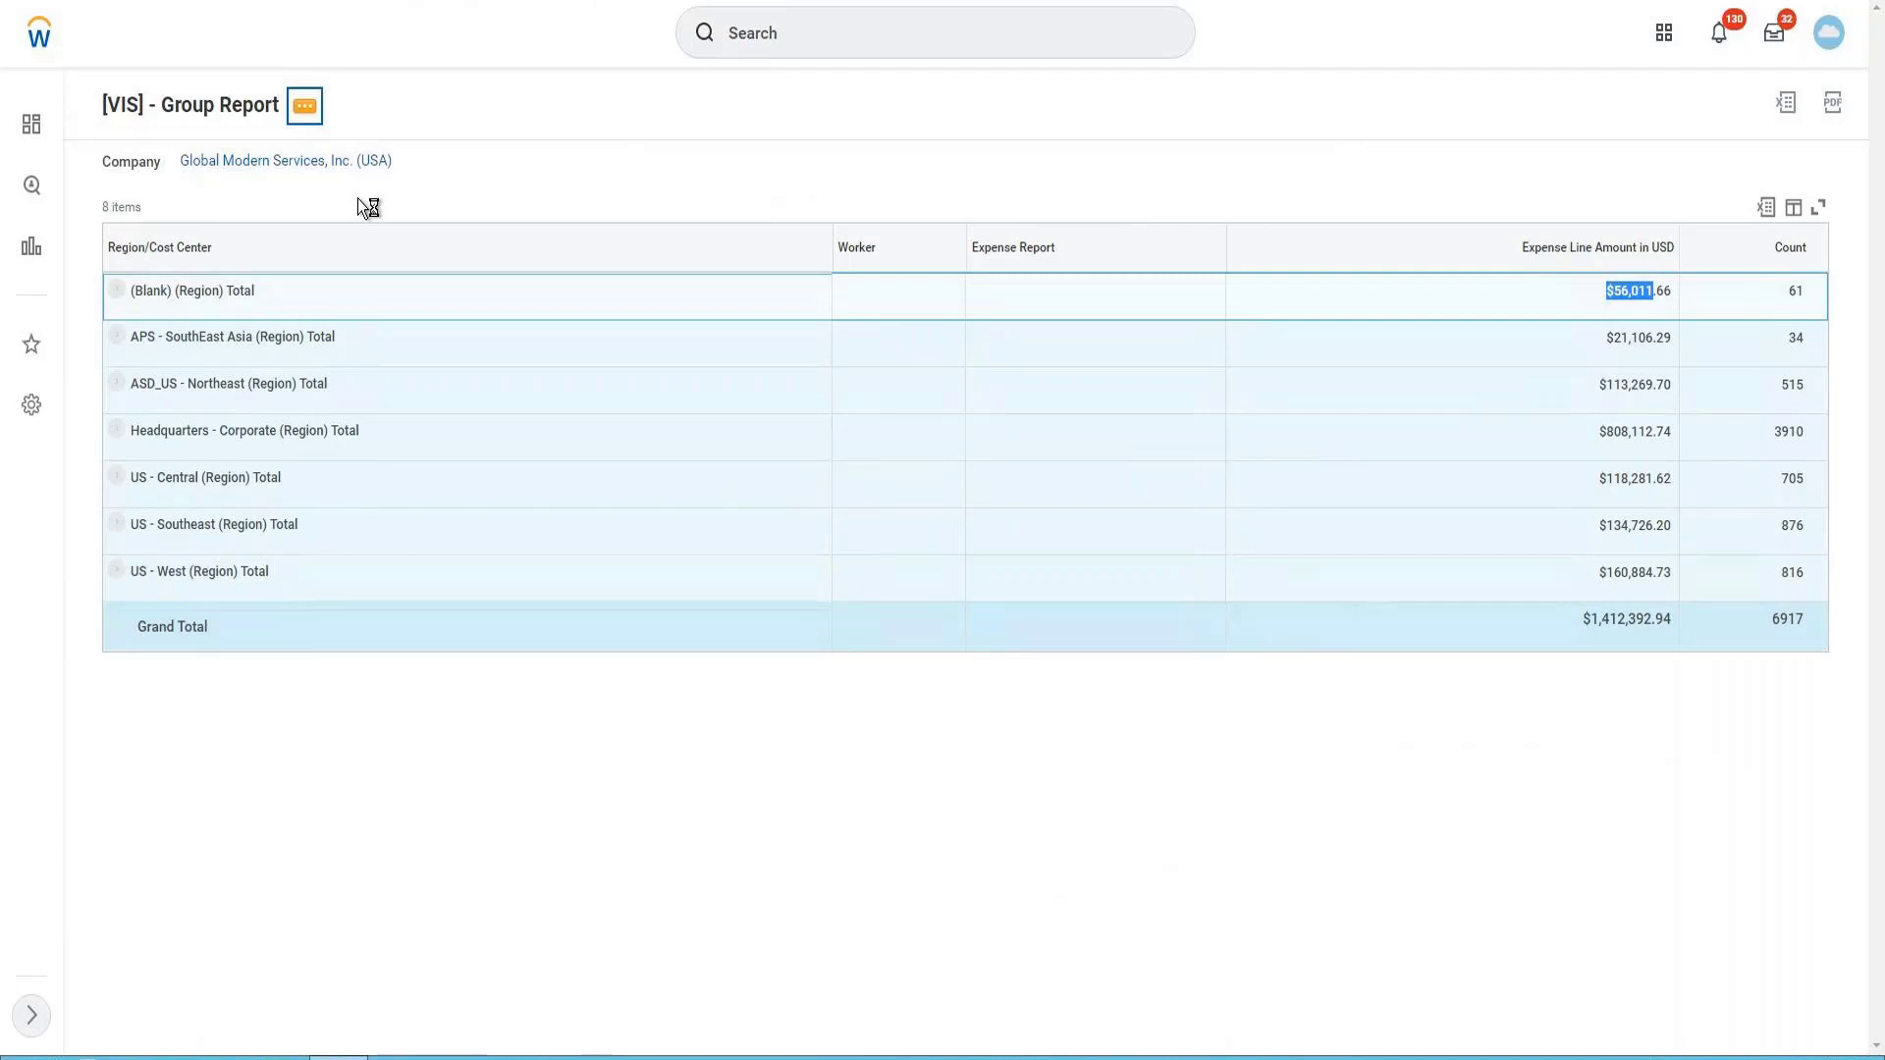
mouse_move(359, 204)
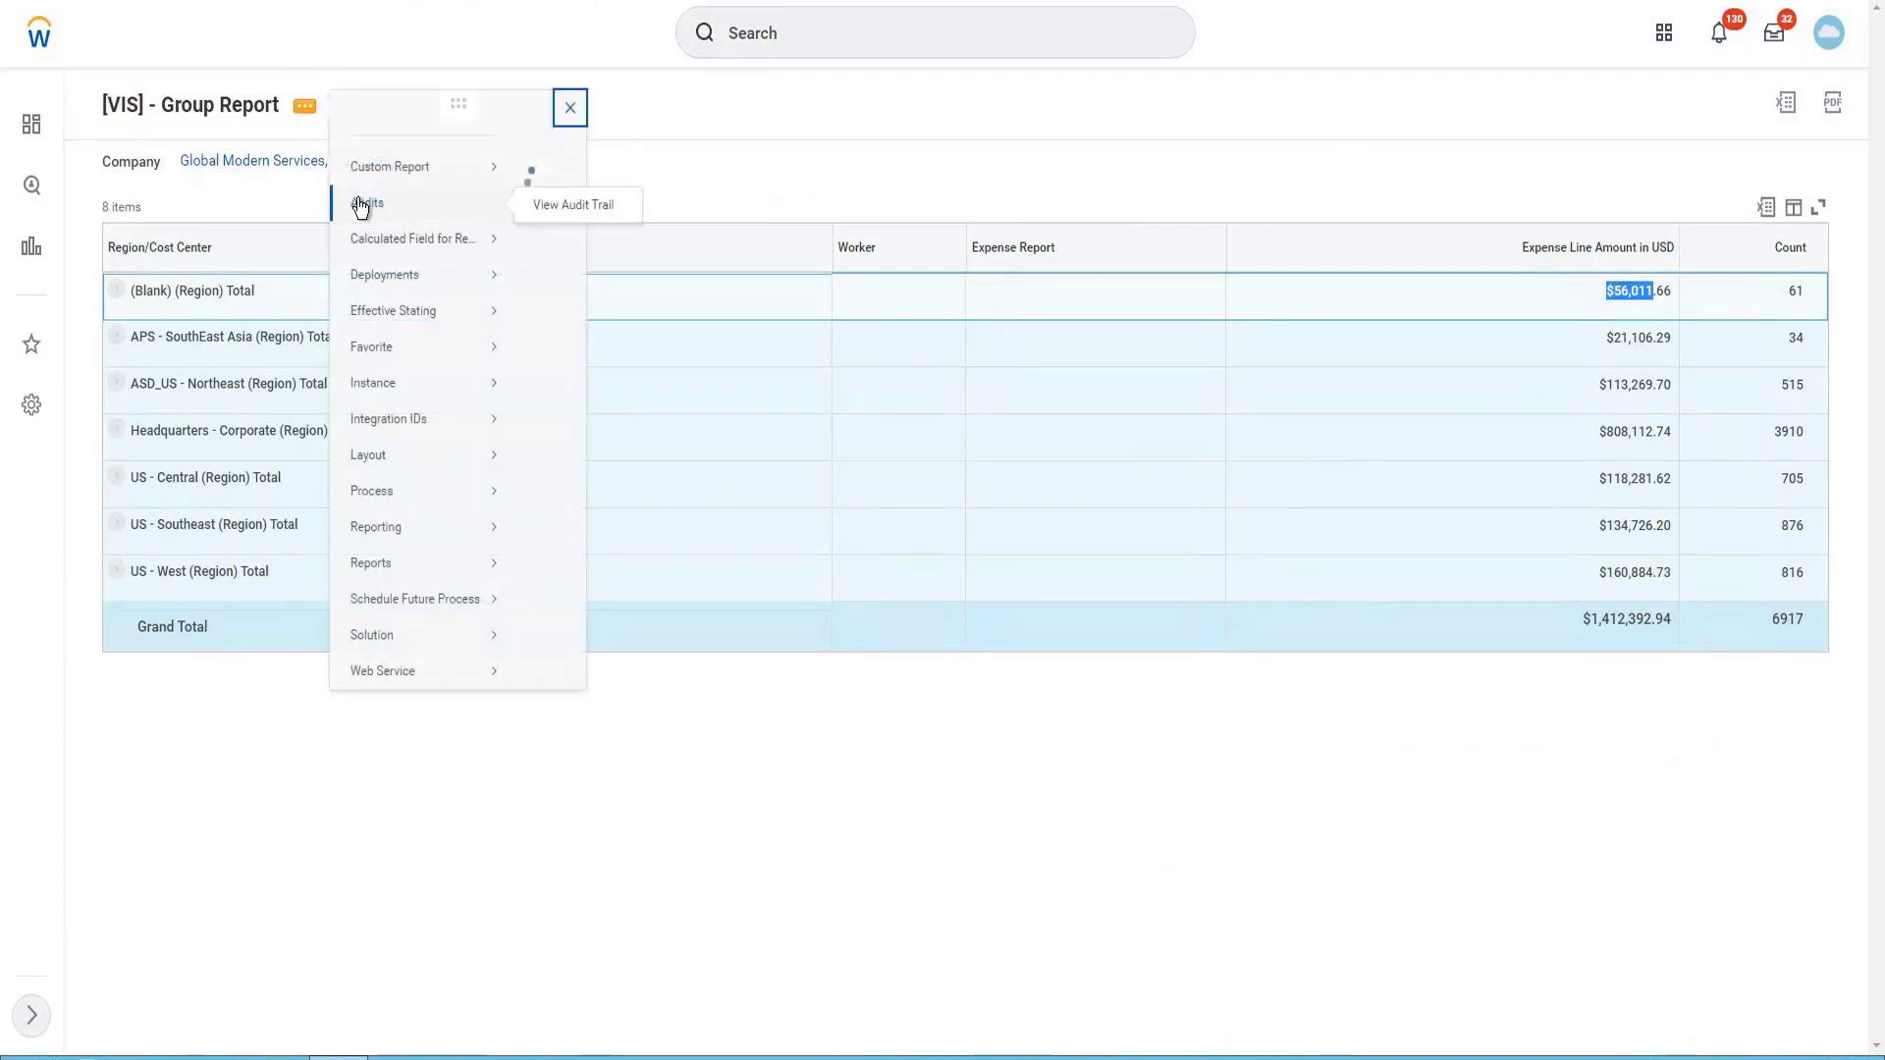
left_click(554, 198)
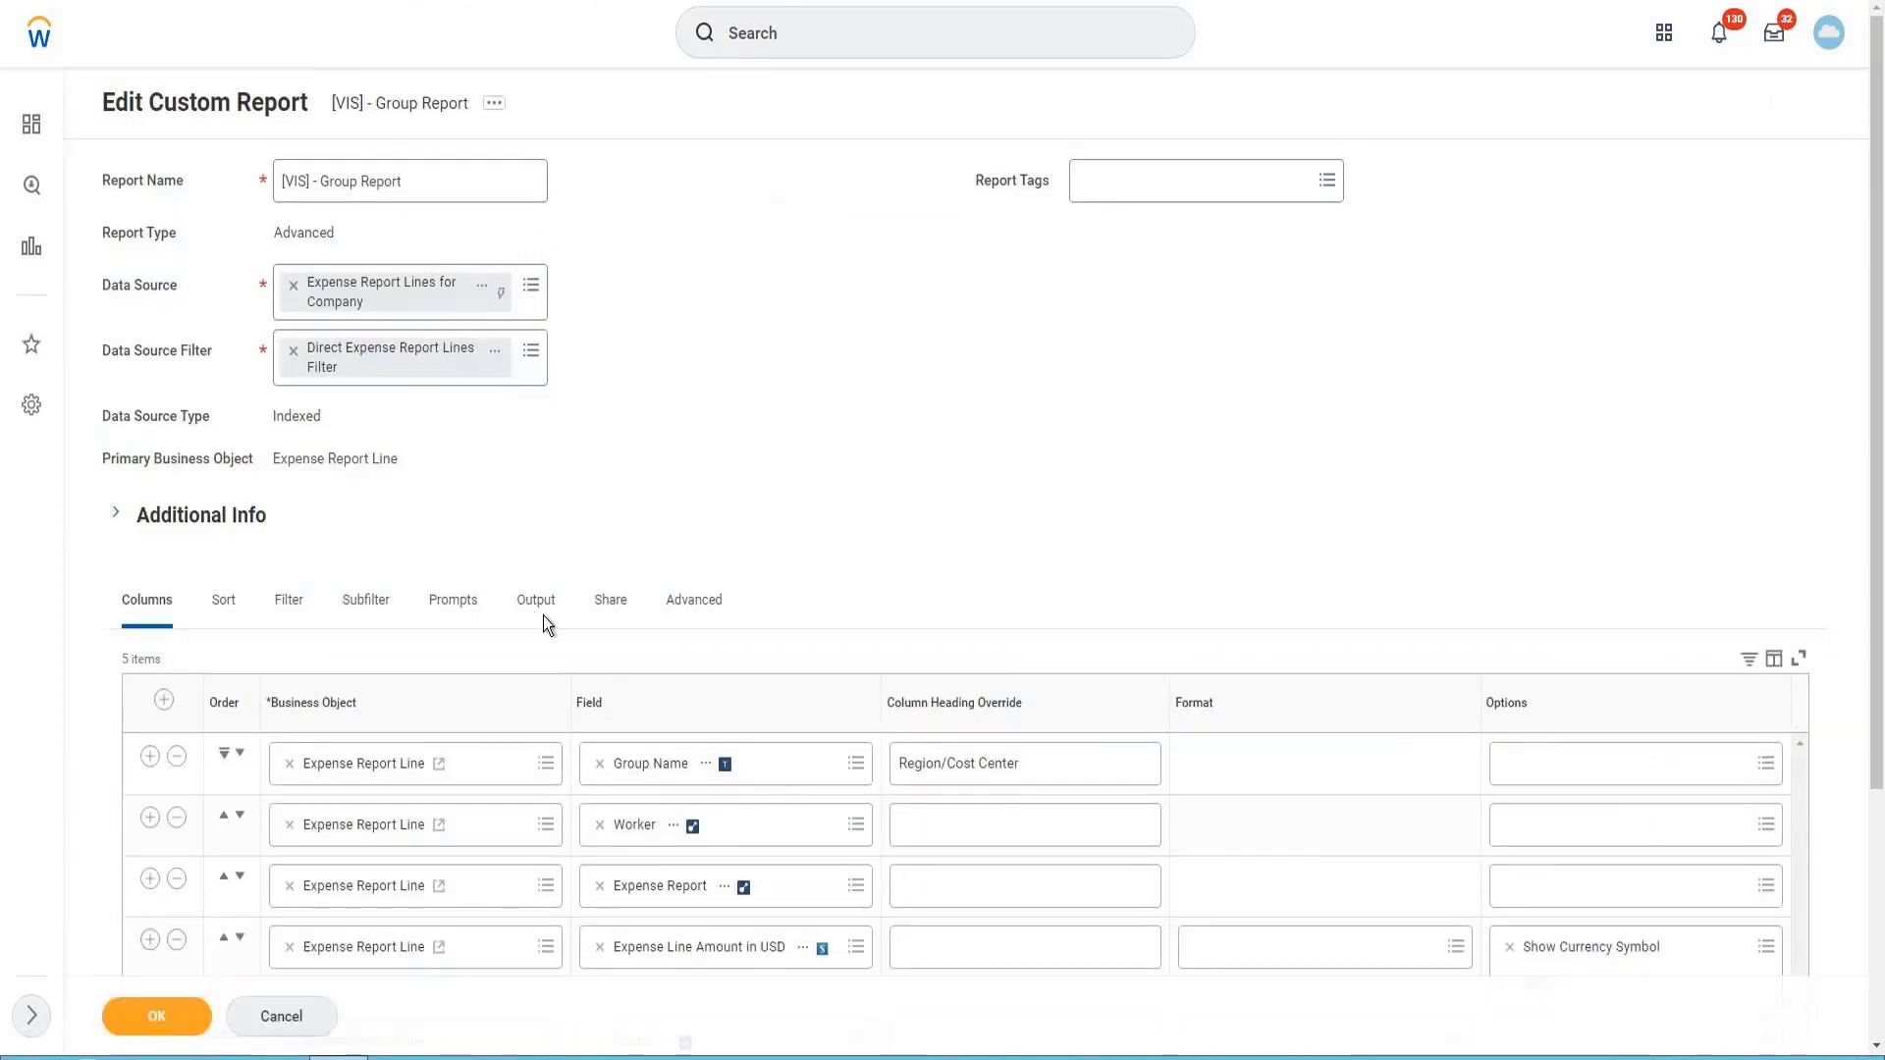
scroll(592, 552, "down", 1)
scroll(707, 457, "down", 2)
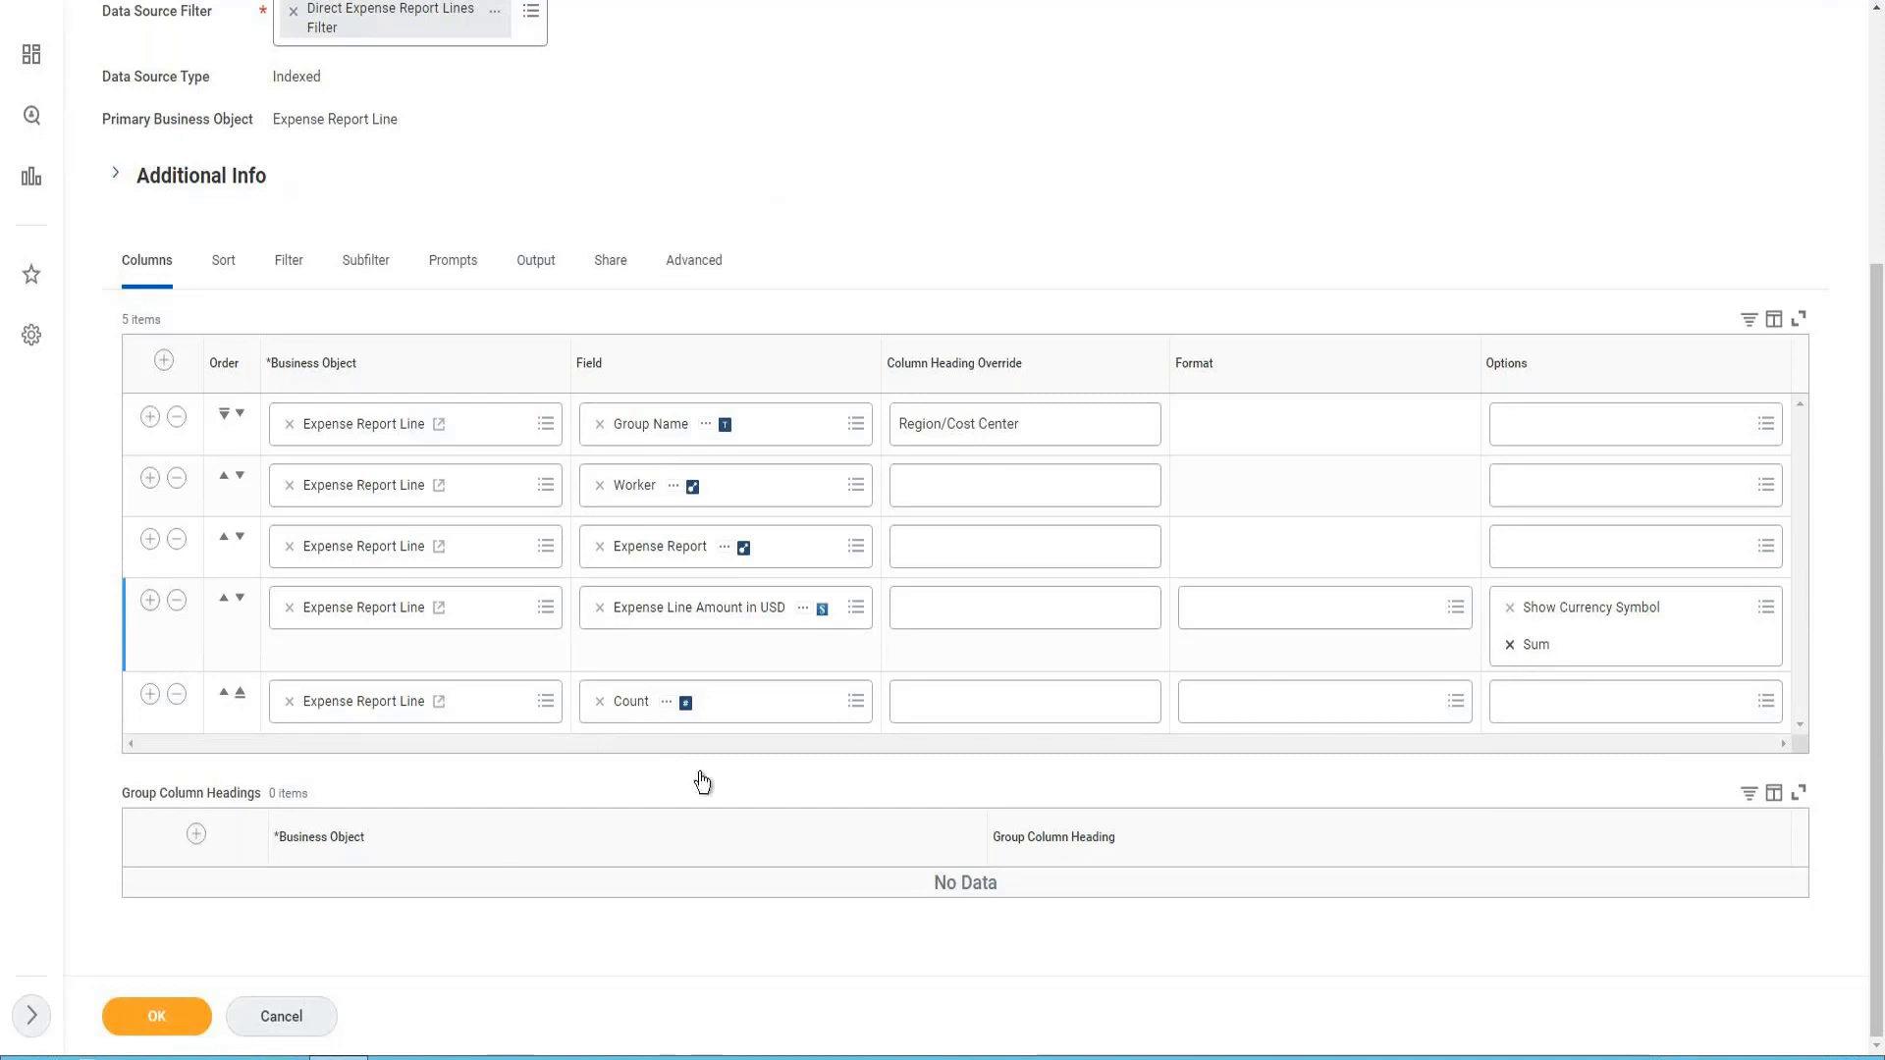
left_click(1509, 644)
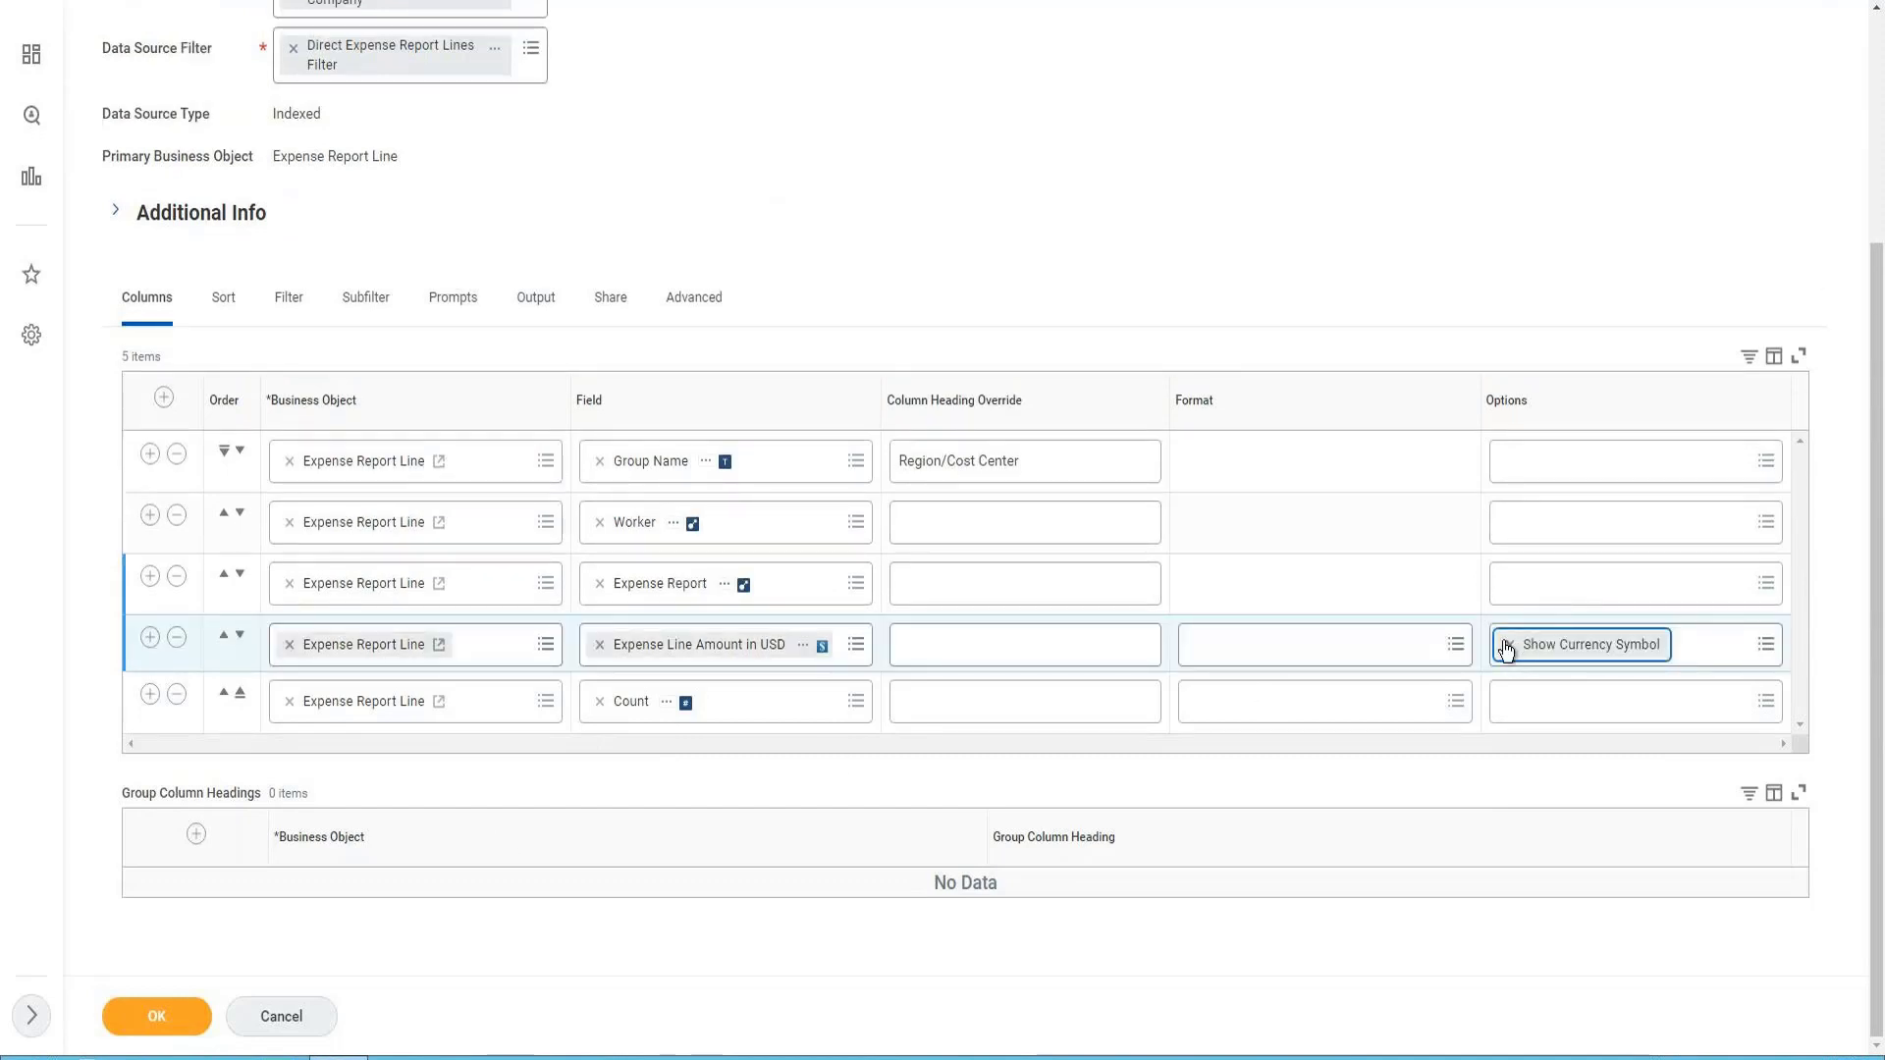
left_click(177, 695)
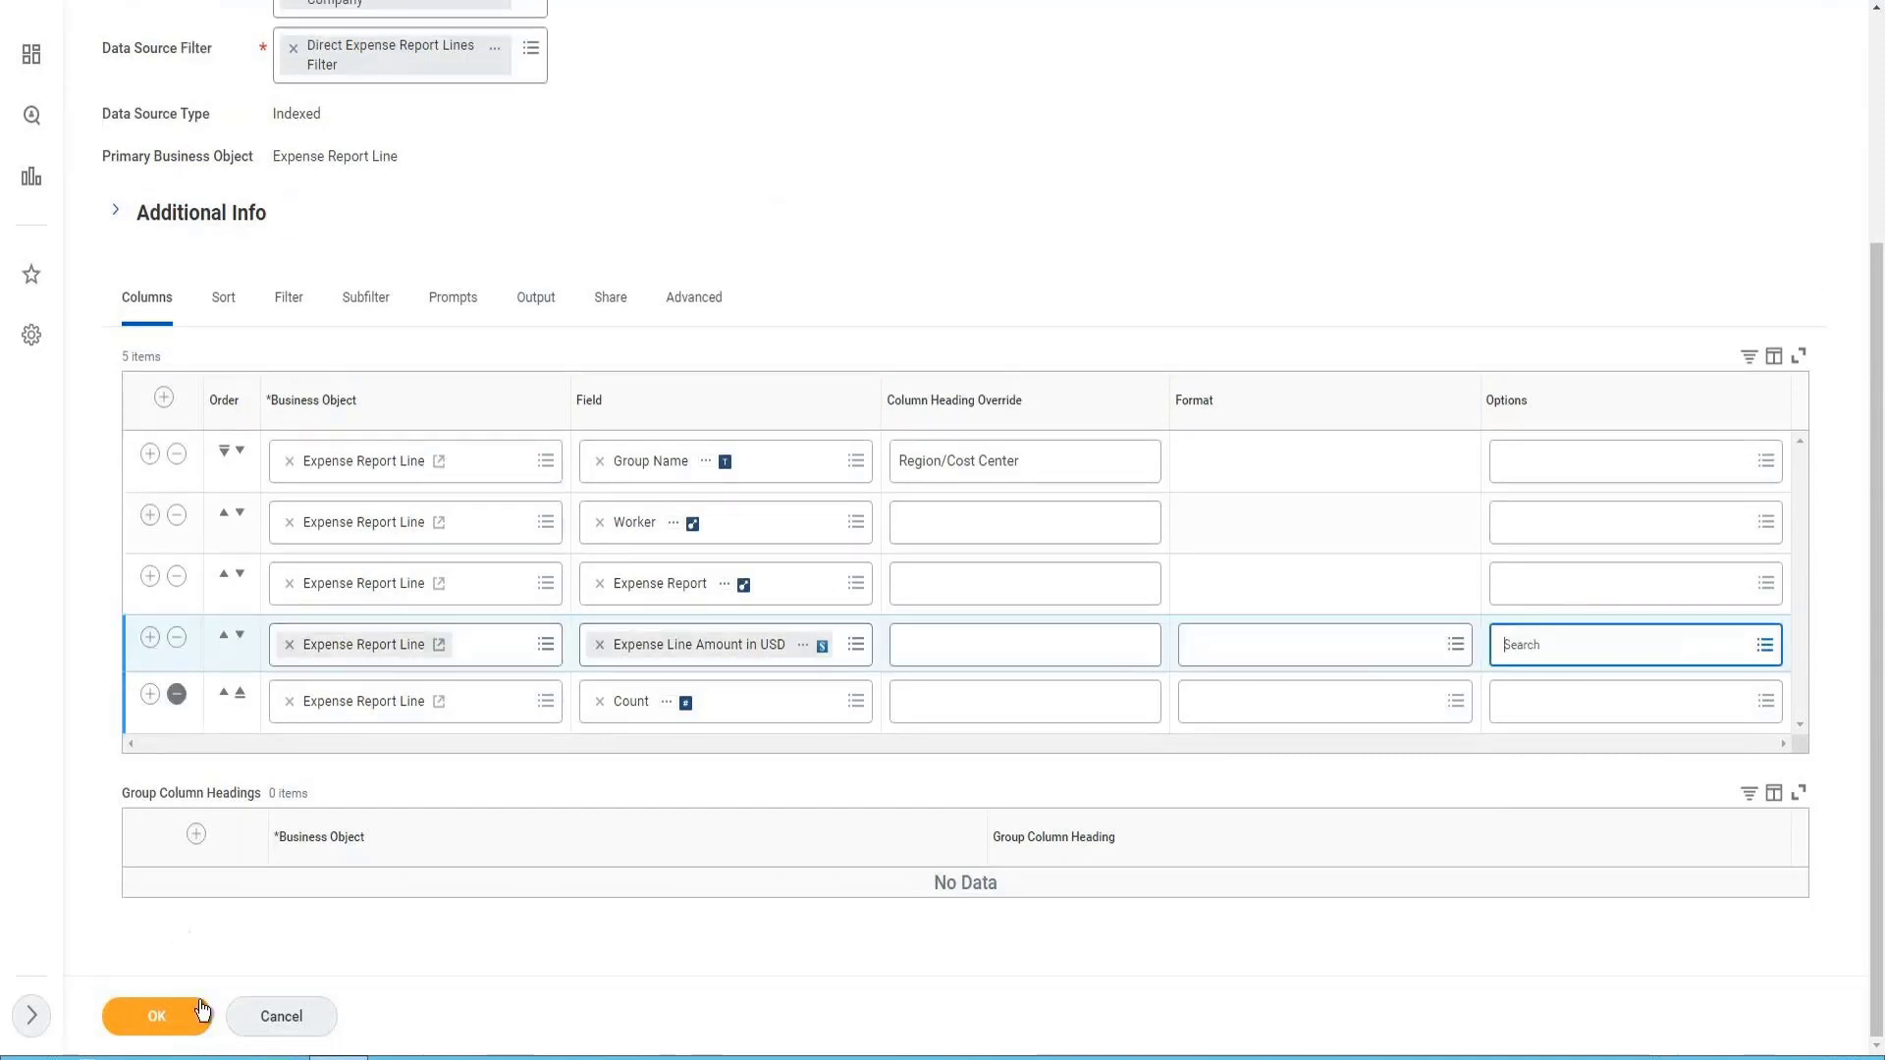
- Try to save the report definition without any aggregate option and read the error details
left_click(154, 1029)
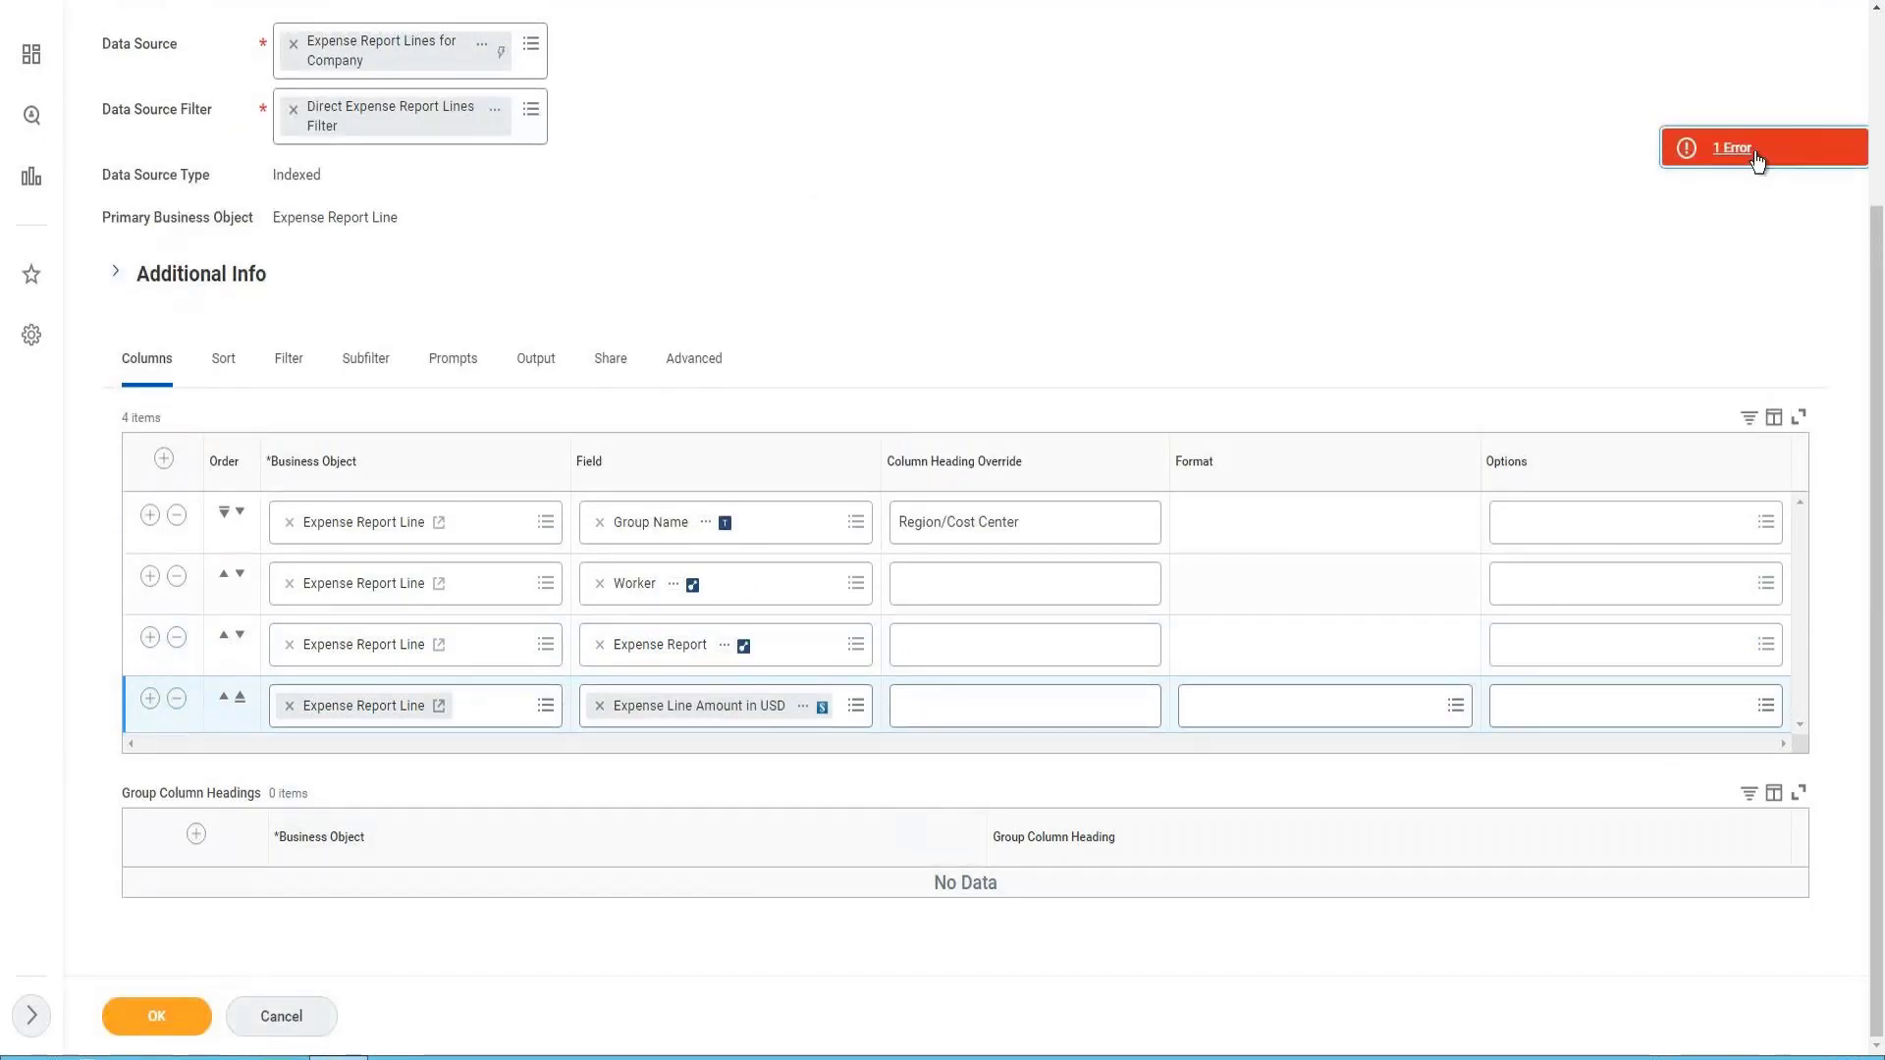
left_click(1732, 157)
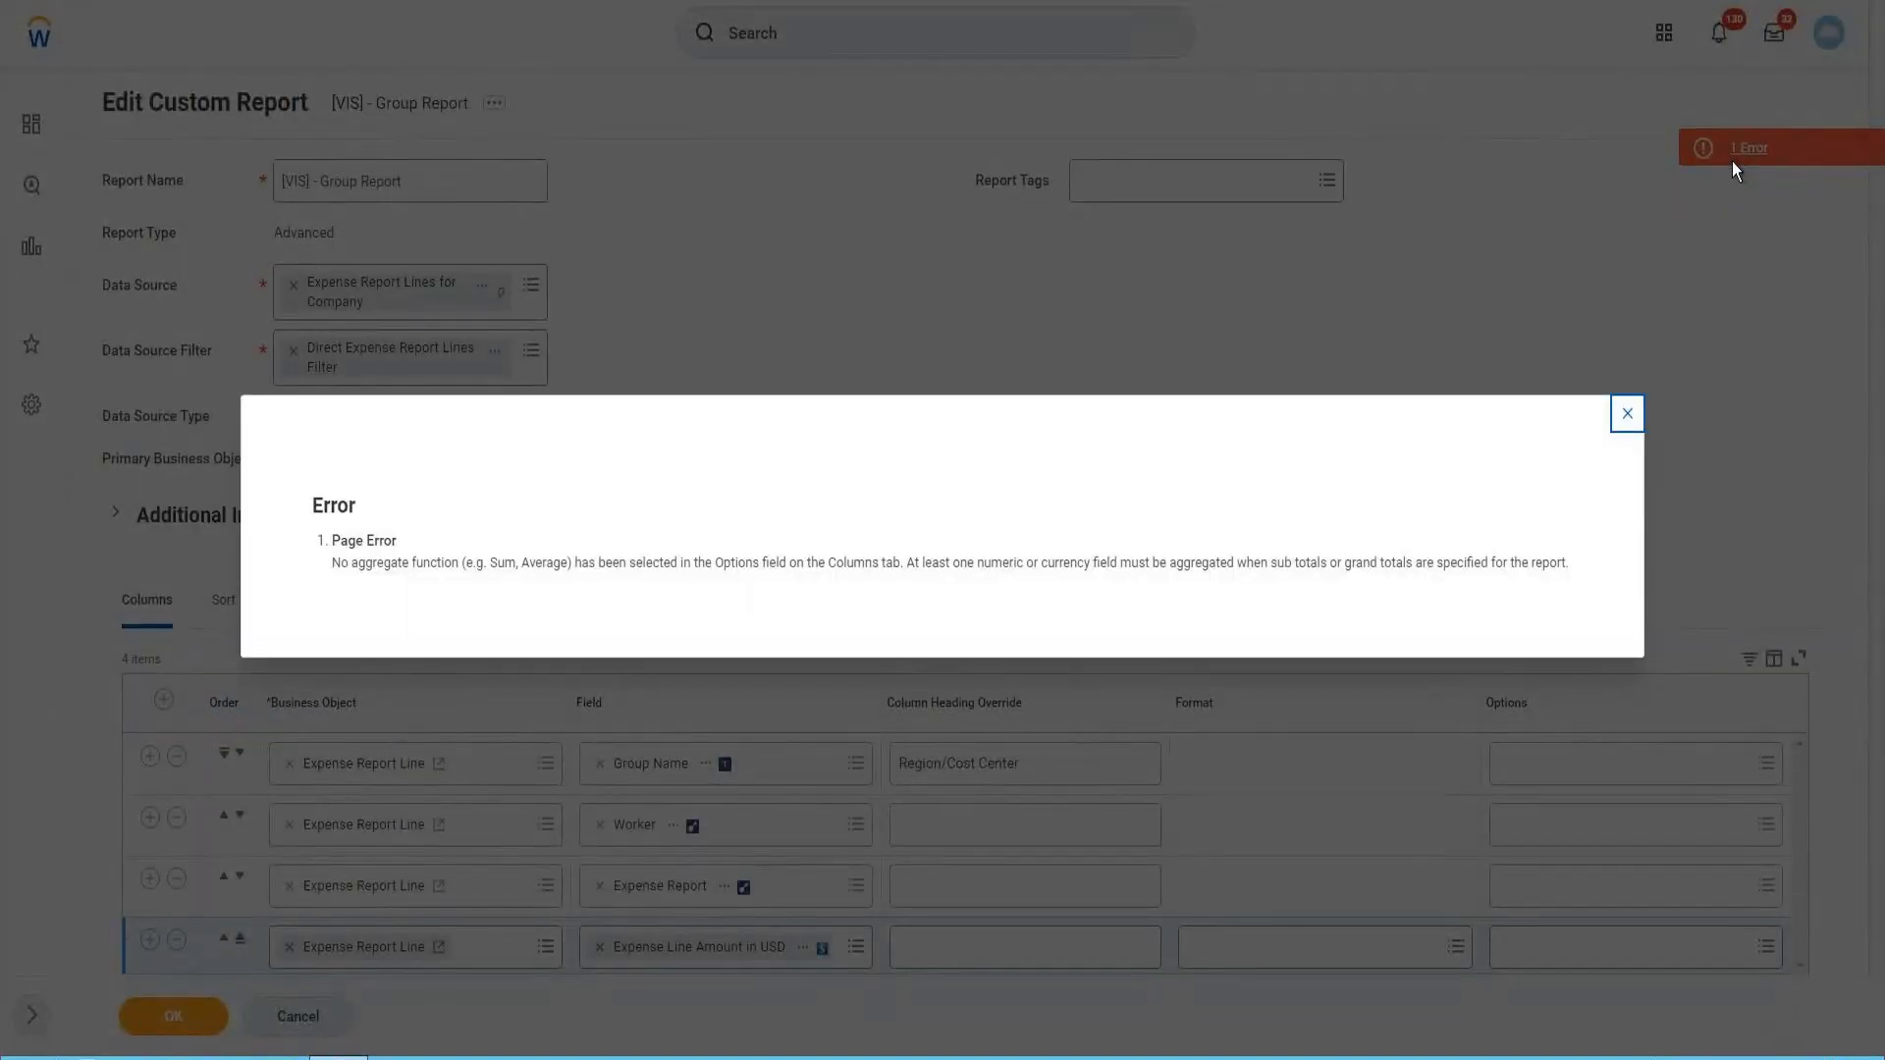
left_click(1626, 413)
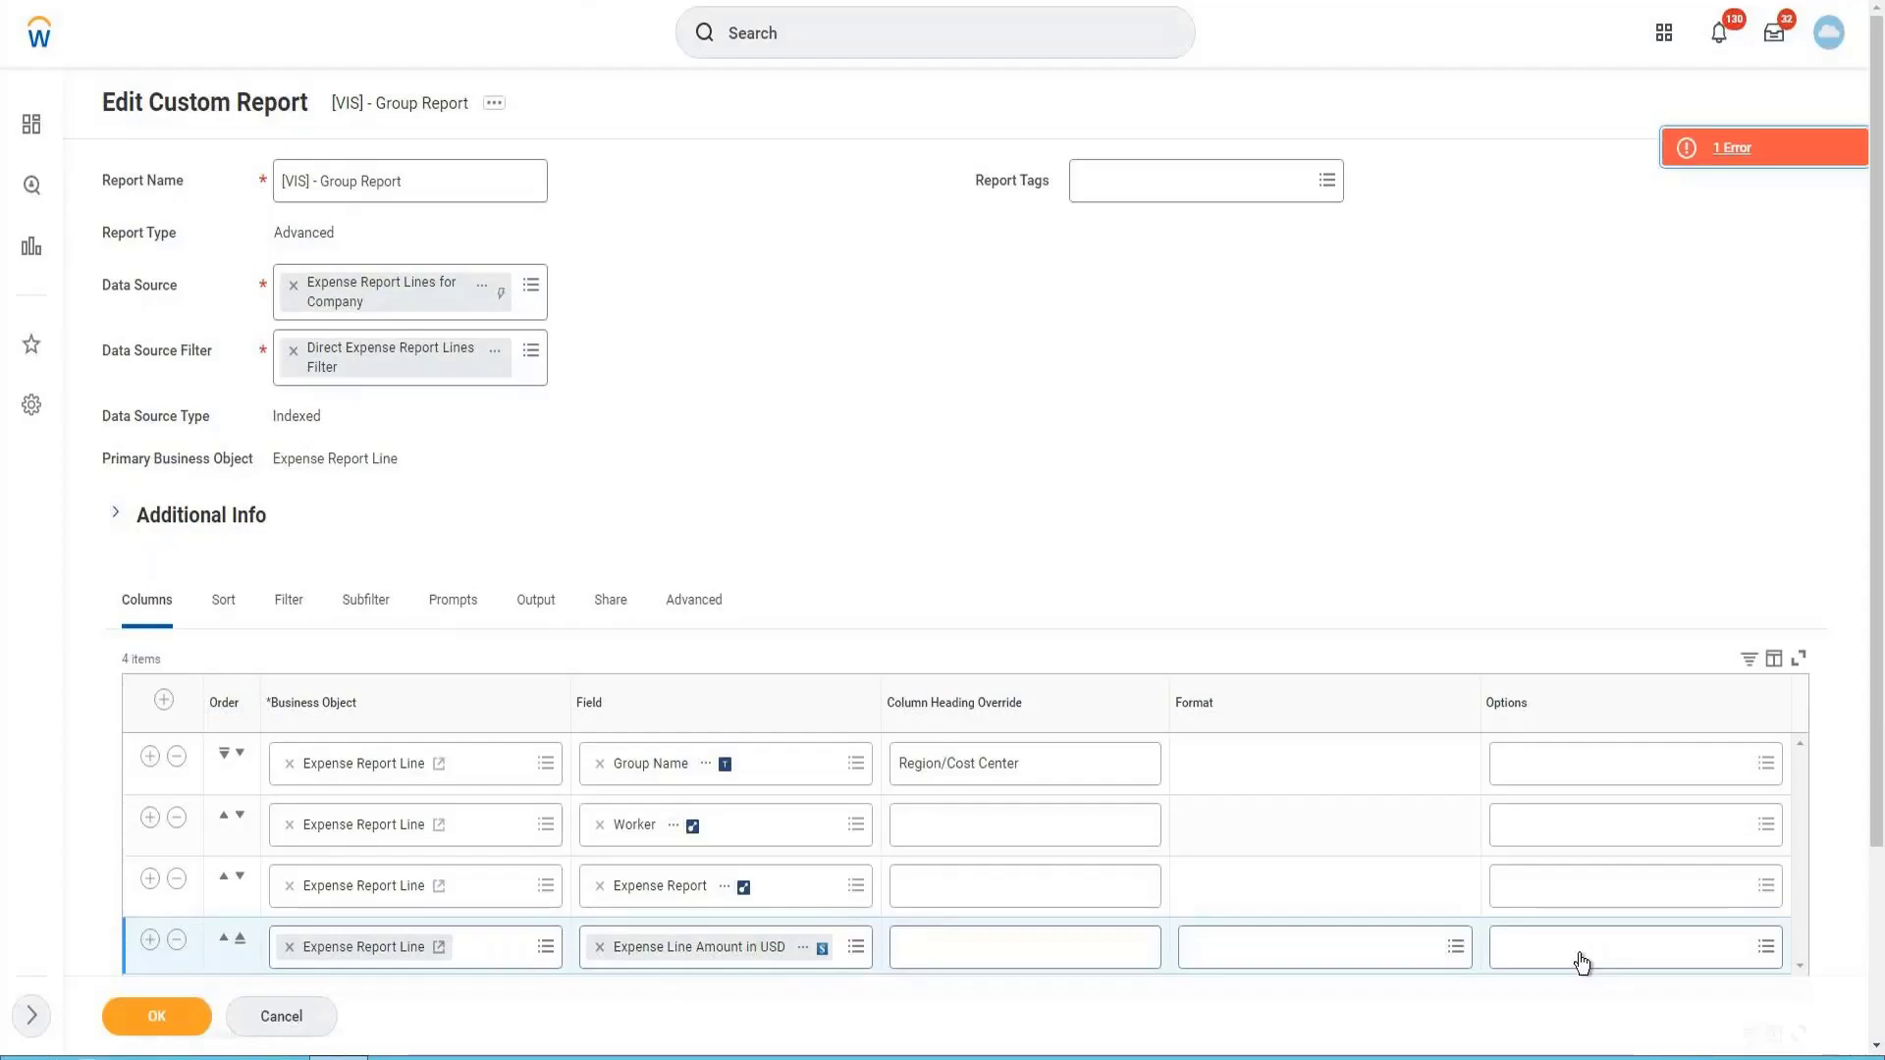
- Add the Average option to the Expense Line Amount in USD column
left_click(1574, 947)
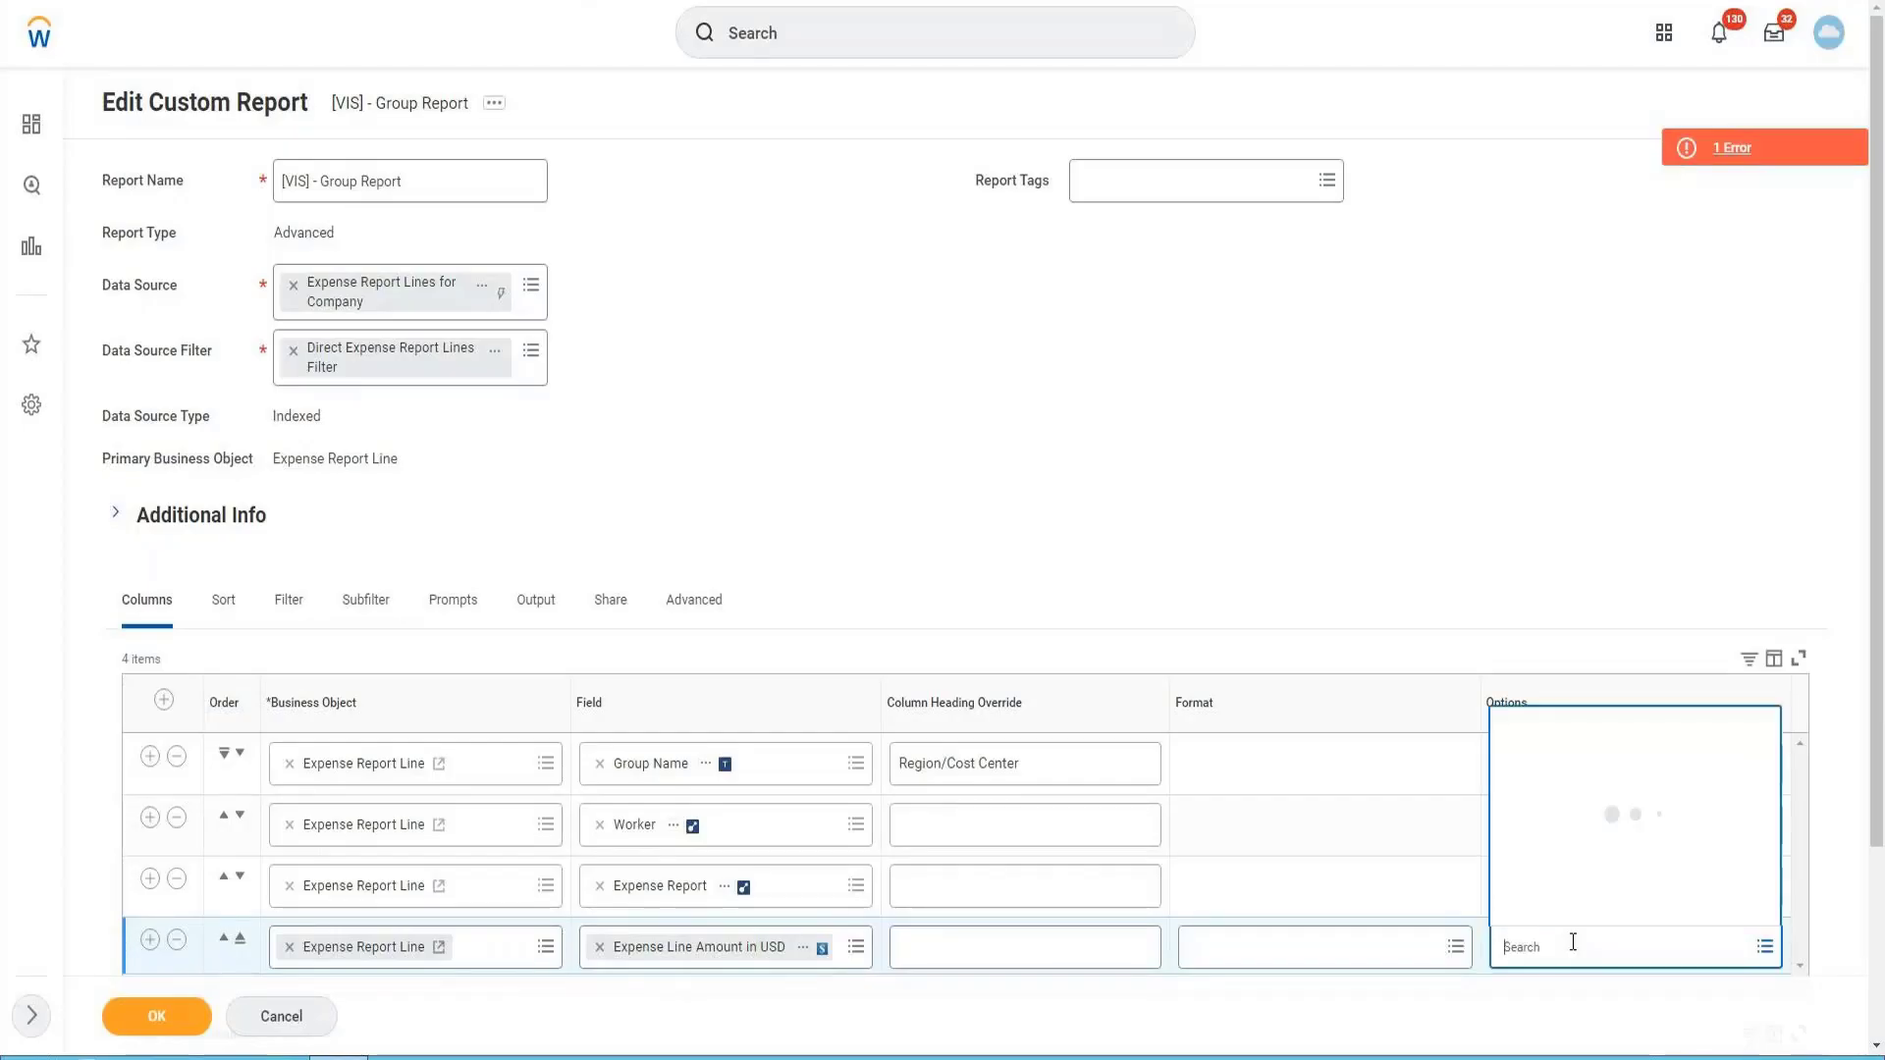
type("Avergae")
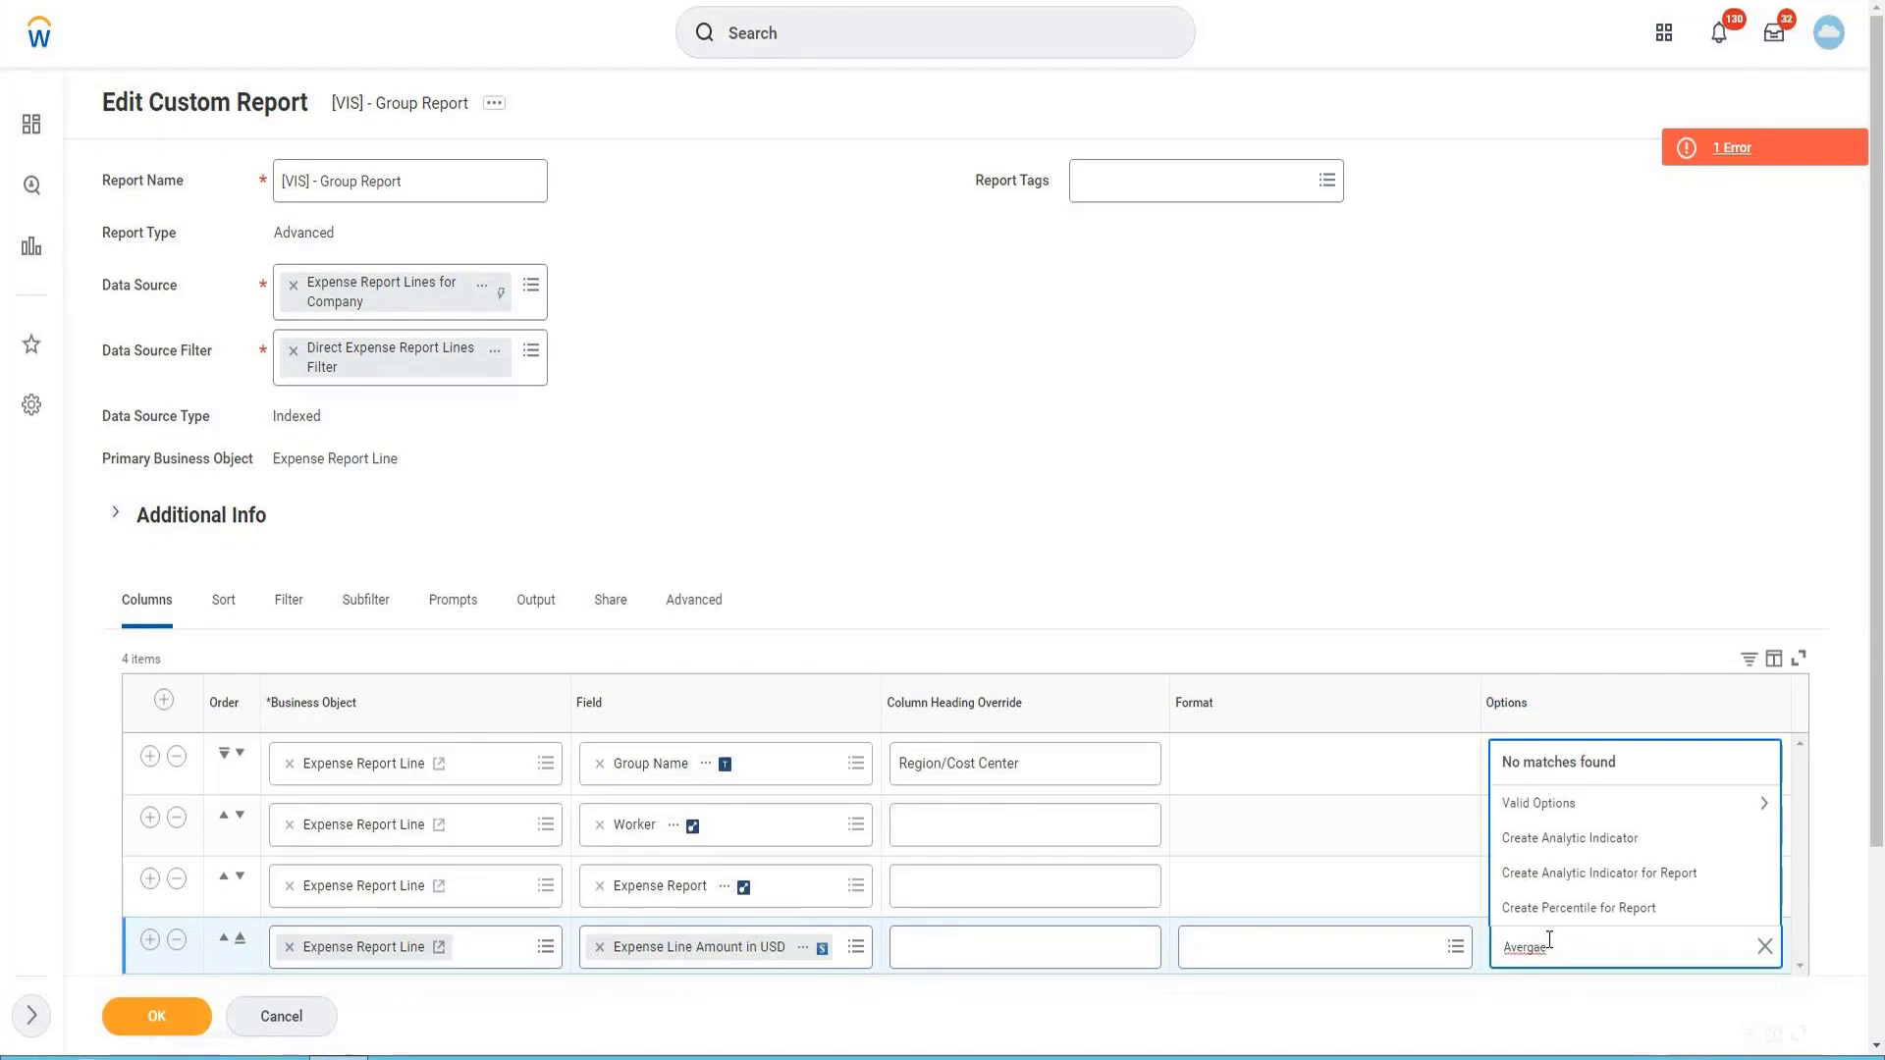
key("Left")
key("BackSpace")
key("BackSpace")
type("ag")
key("Return")
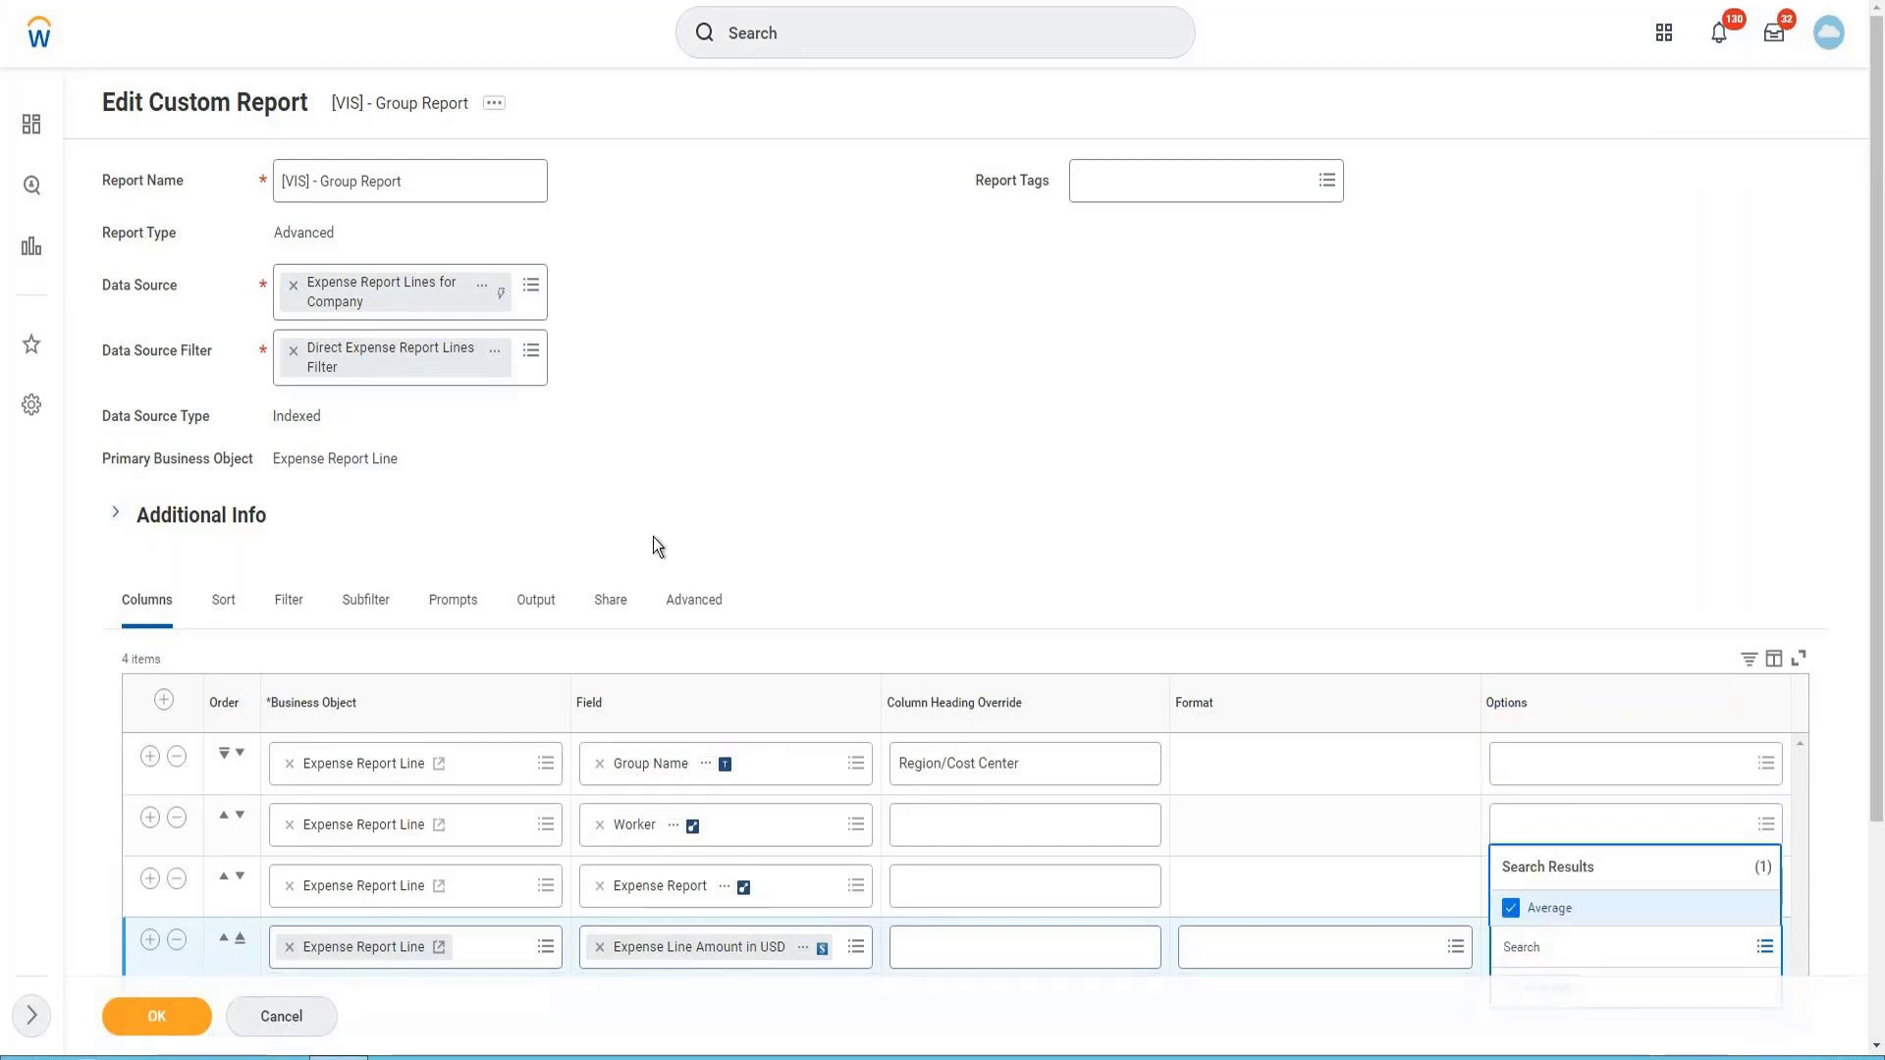
- Add a second Expense Line Amount in USD column for Expense Report Line with the Maximum option
scroll(628, 560, "down", 5)
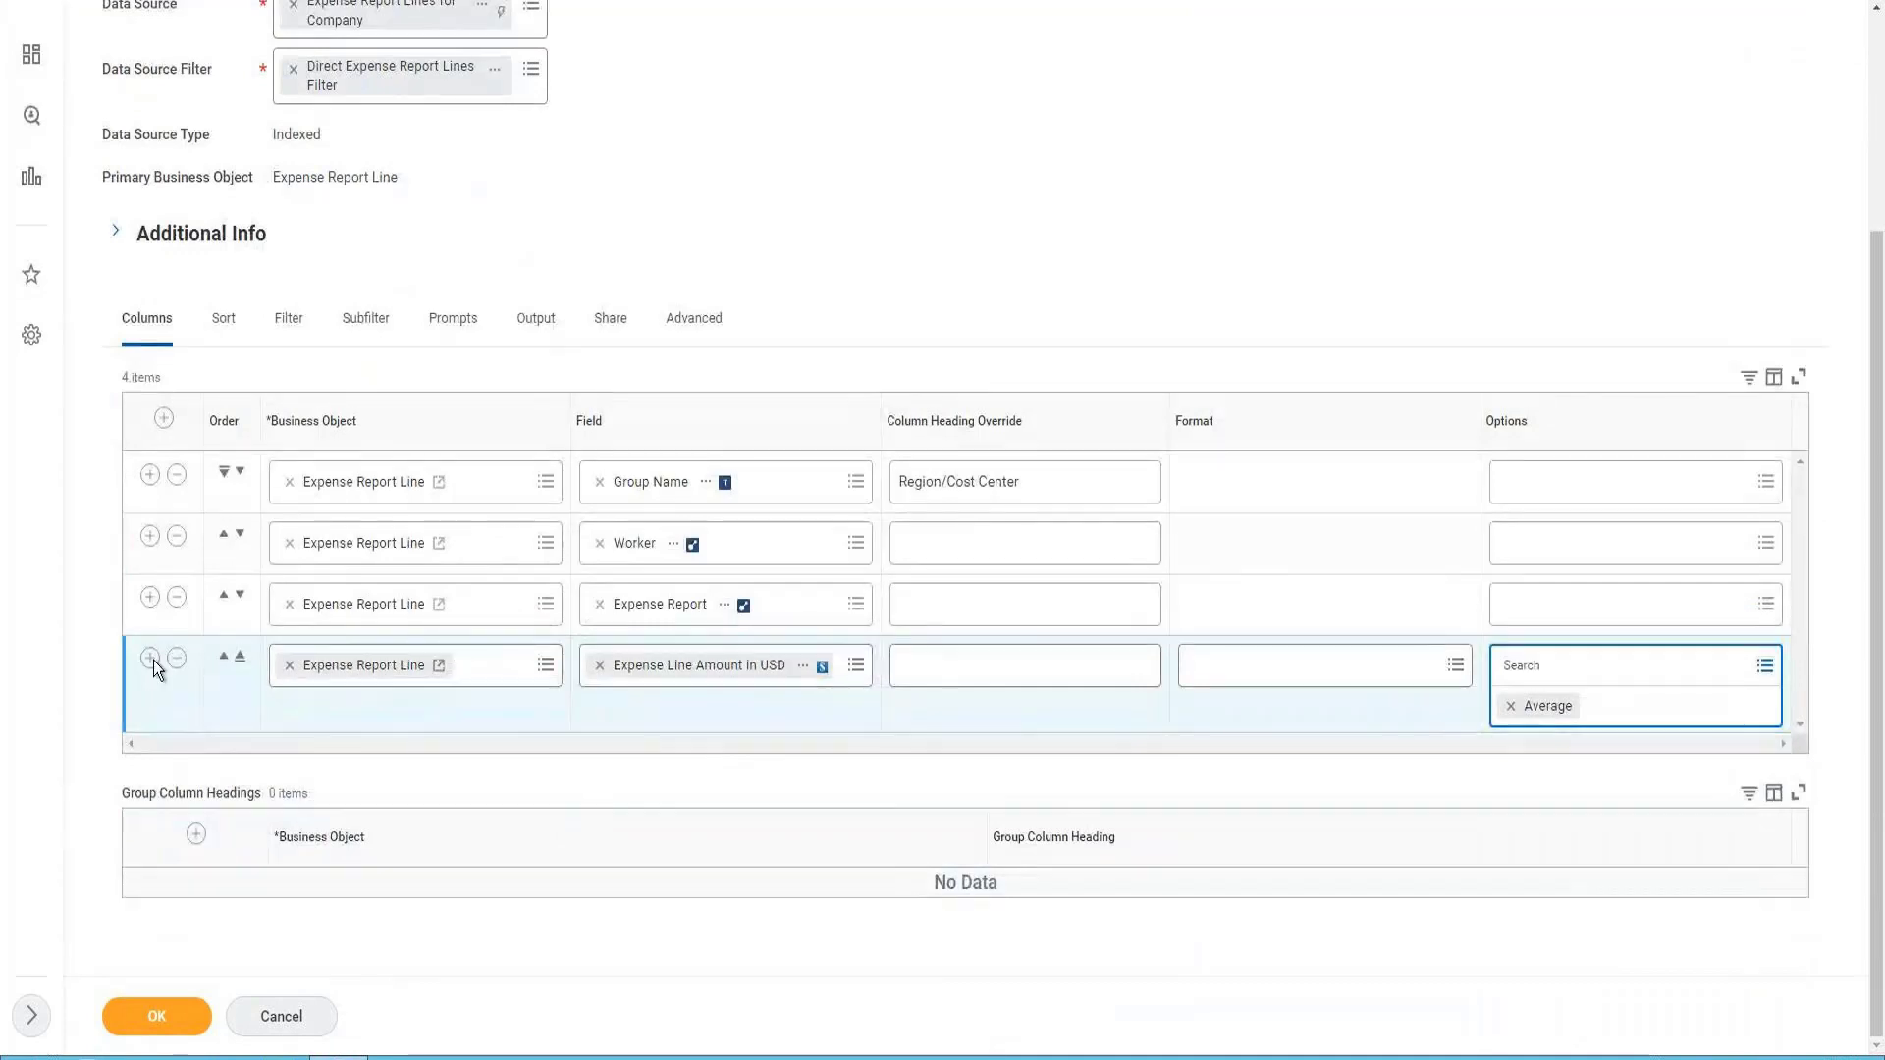
left_click(150, 658)
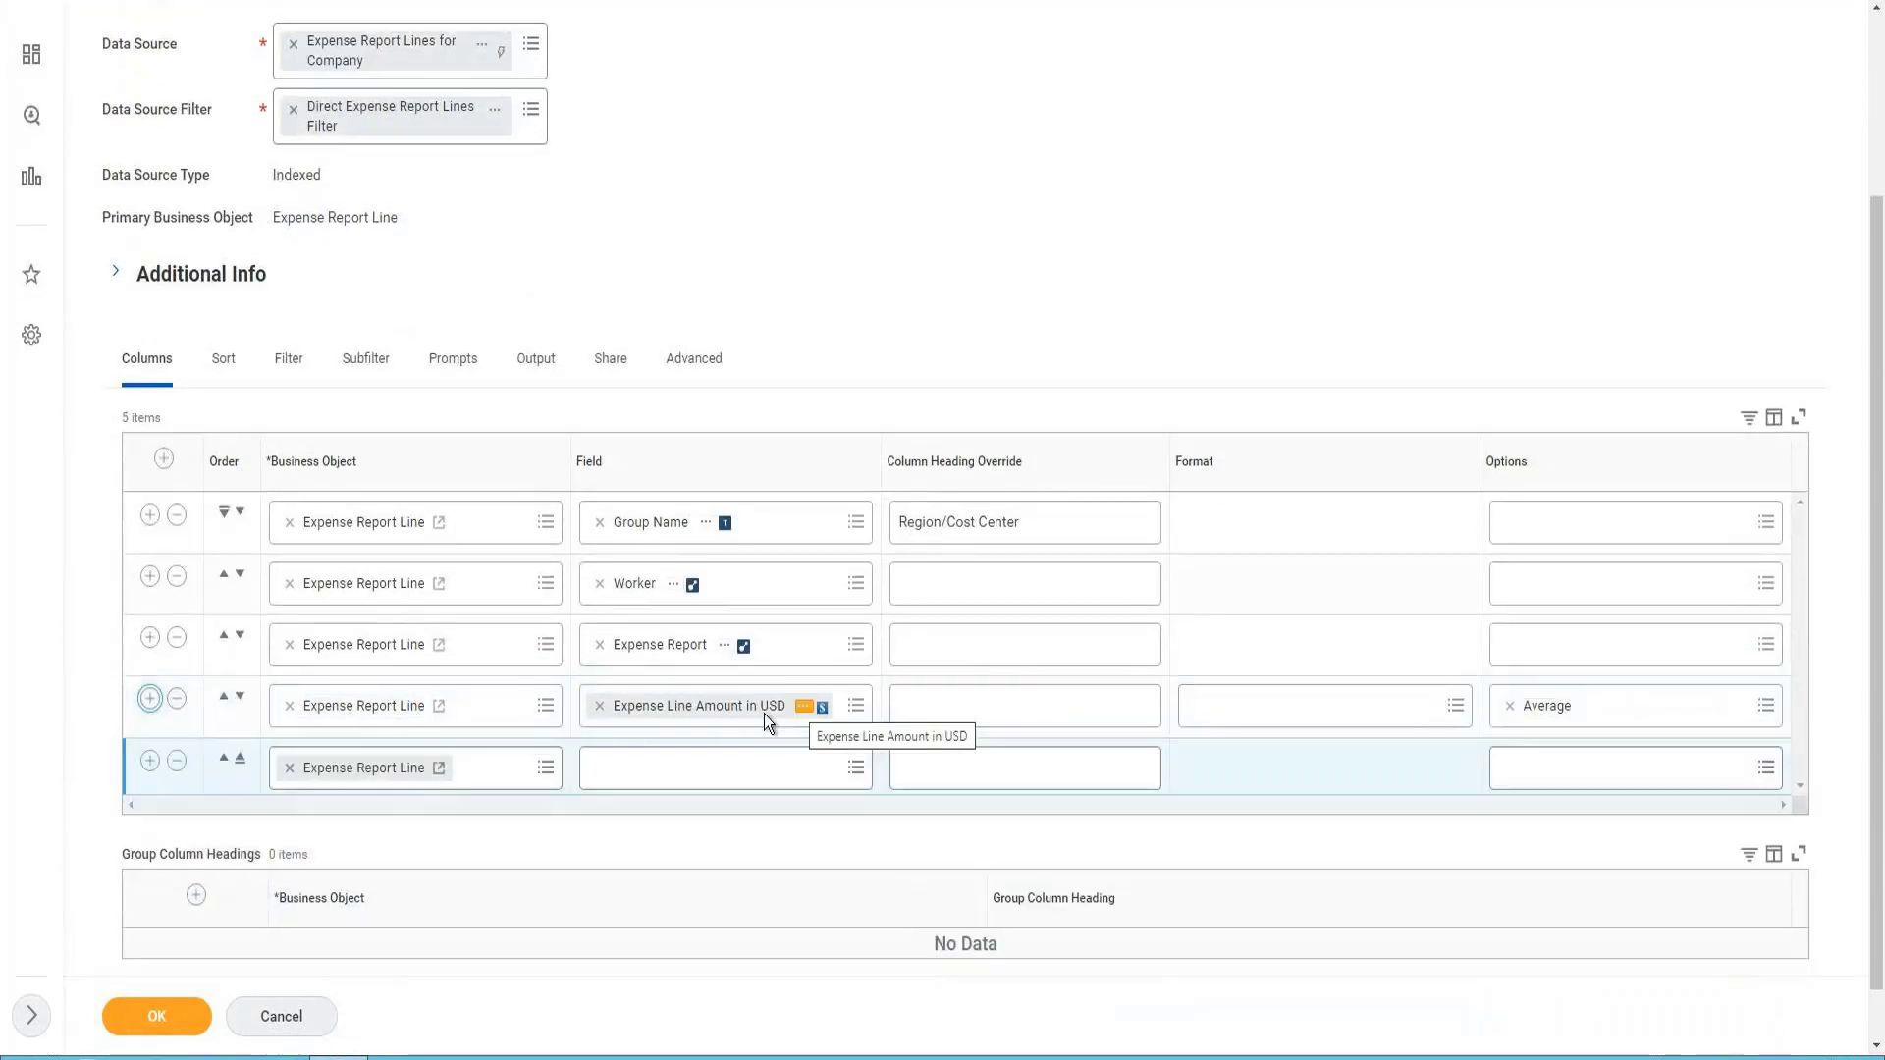
scroll(764, 715, "down", 1)
right_click(803, 647)
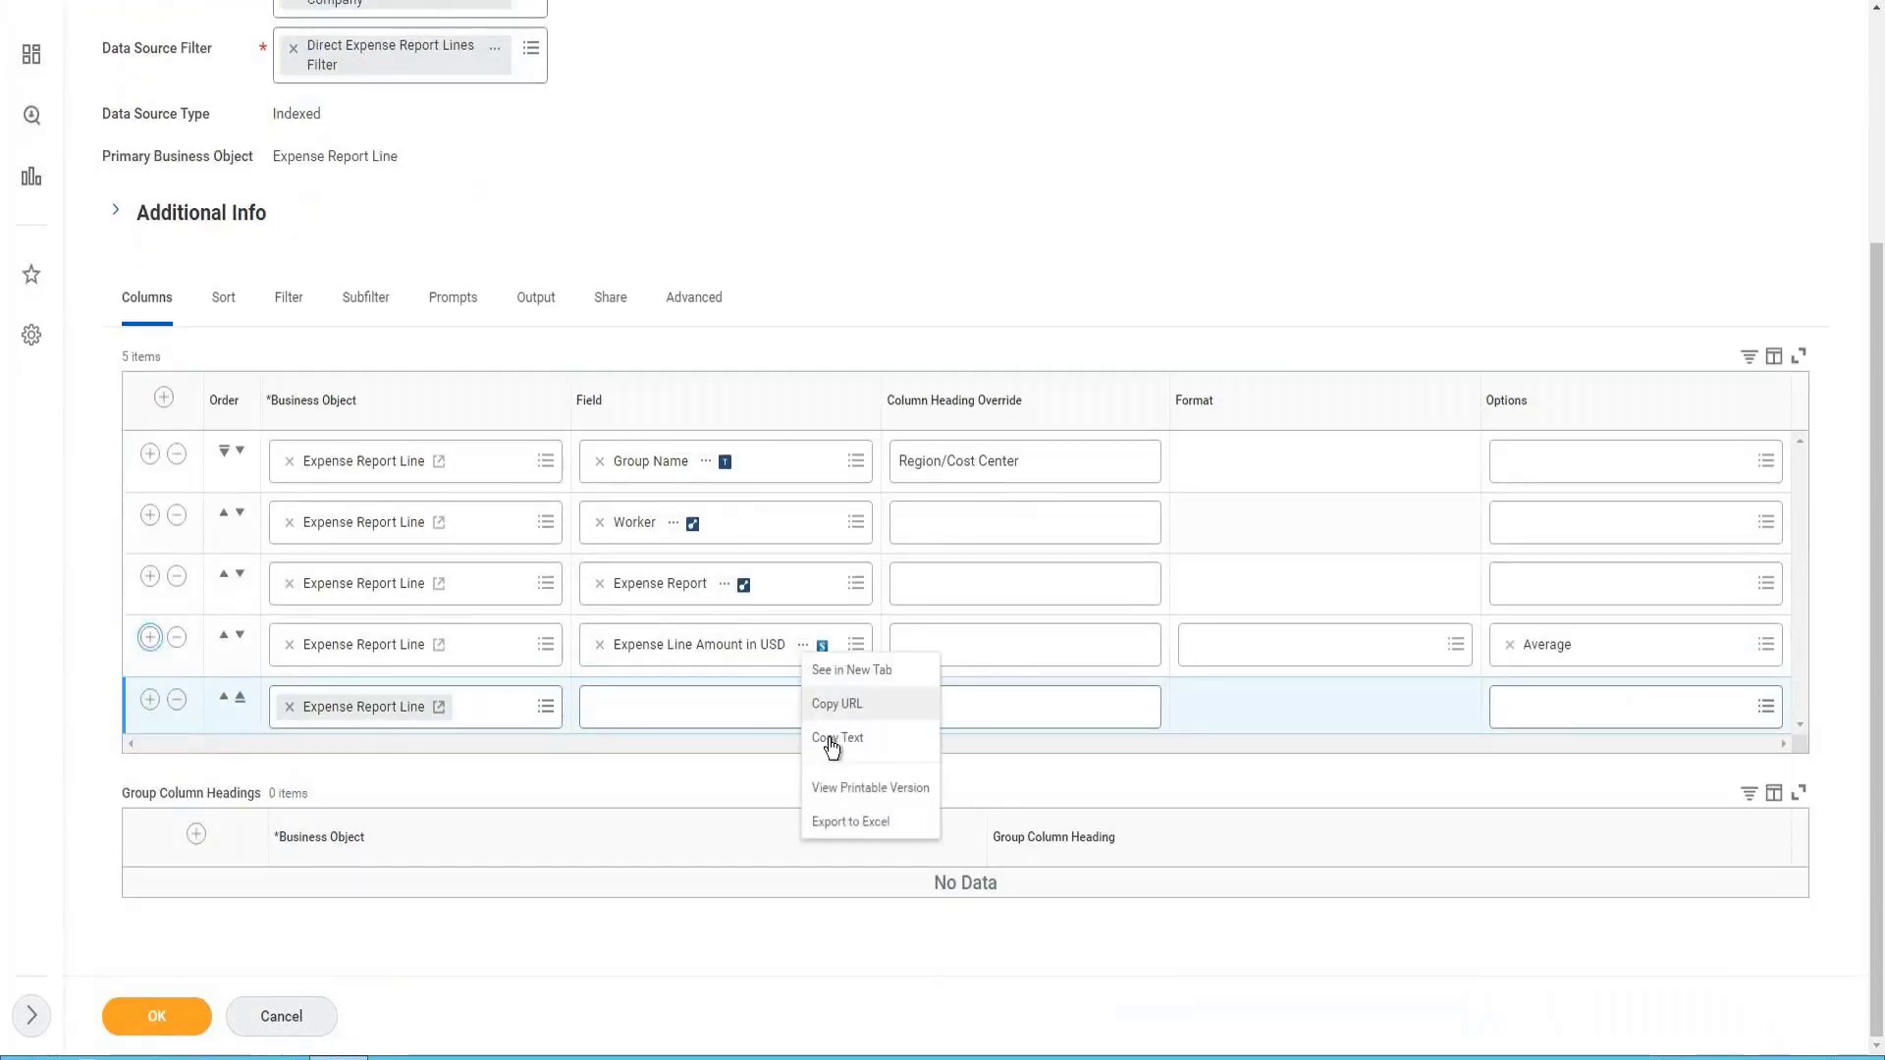
left_click(679, 724)
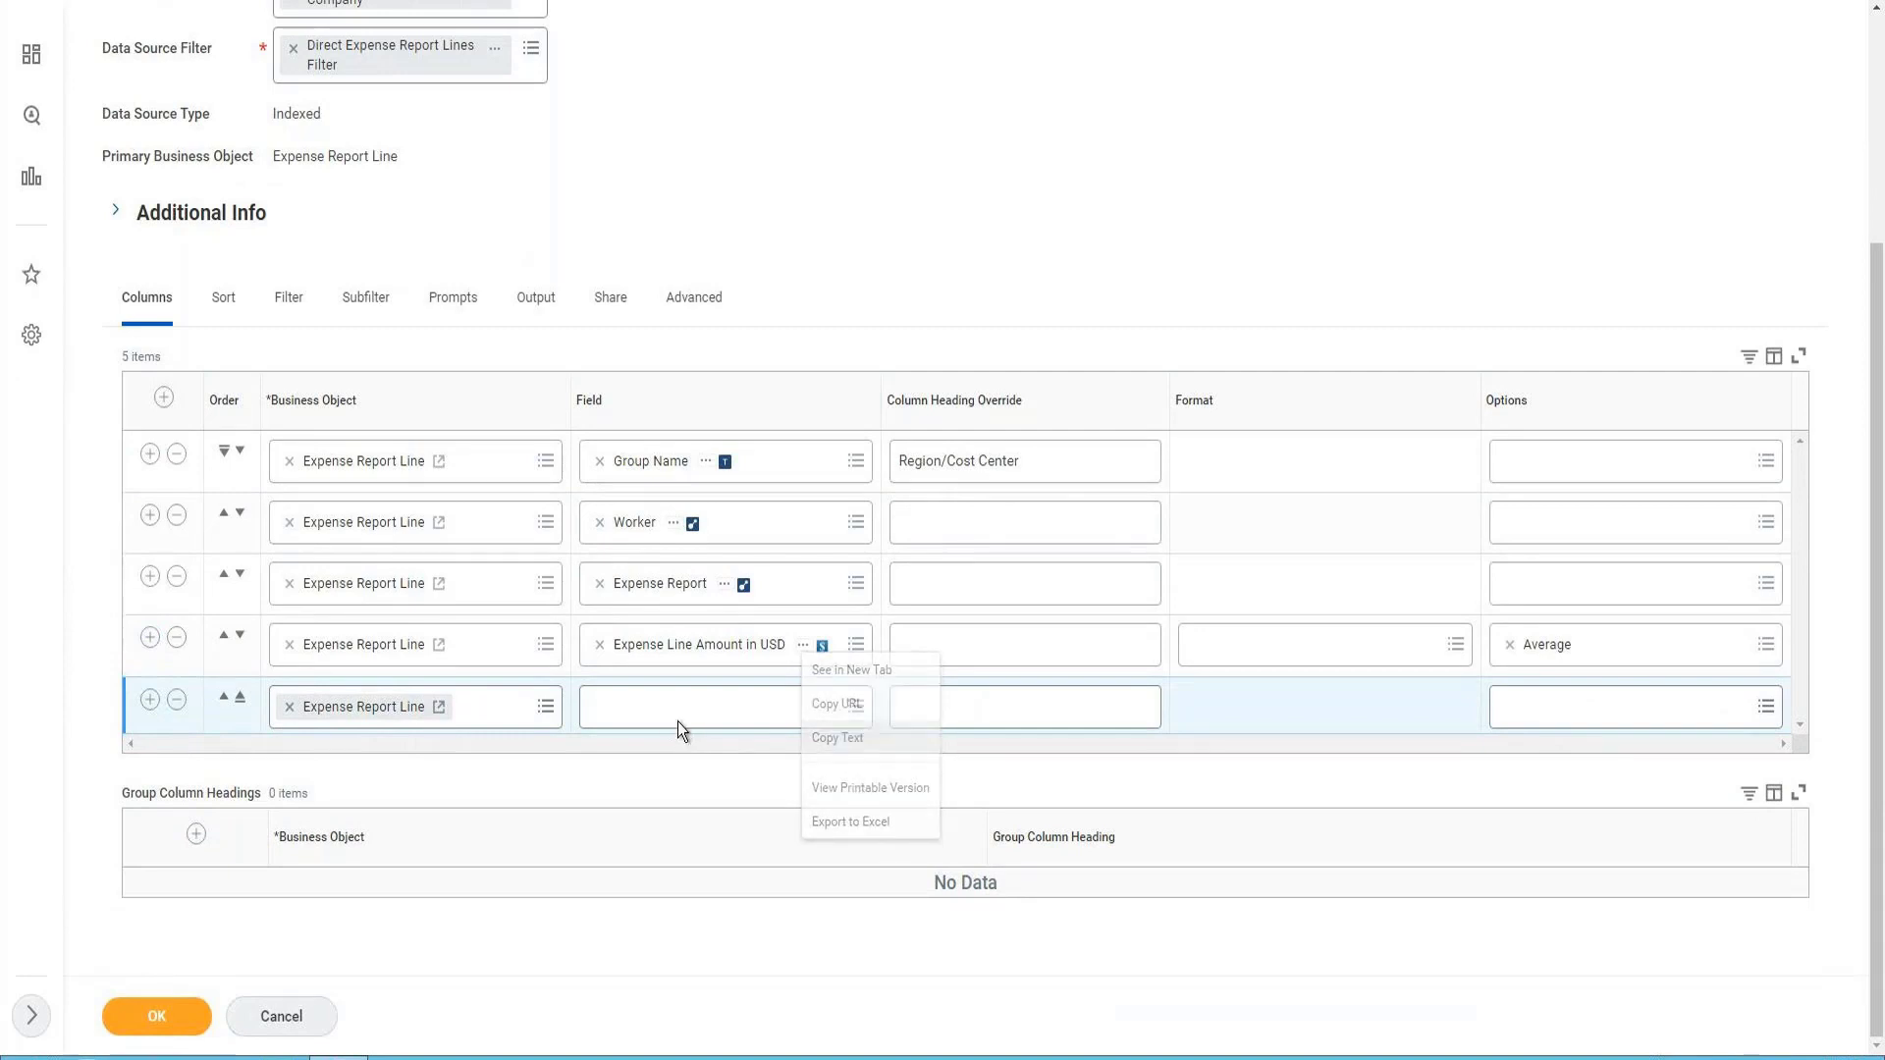
type("Expense Line Amount in USD")
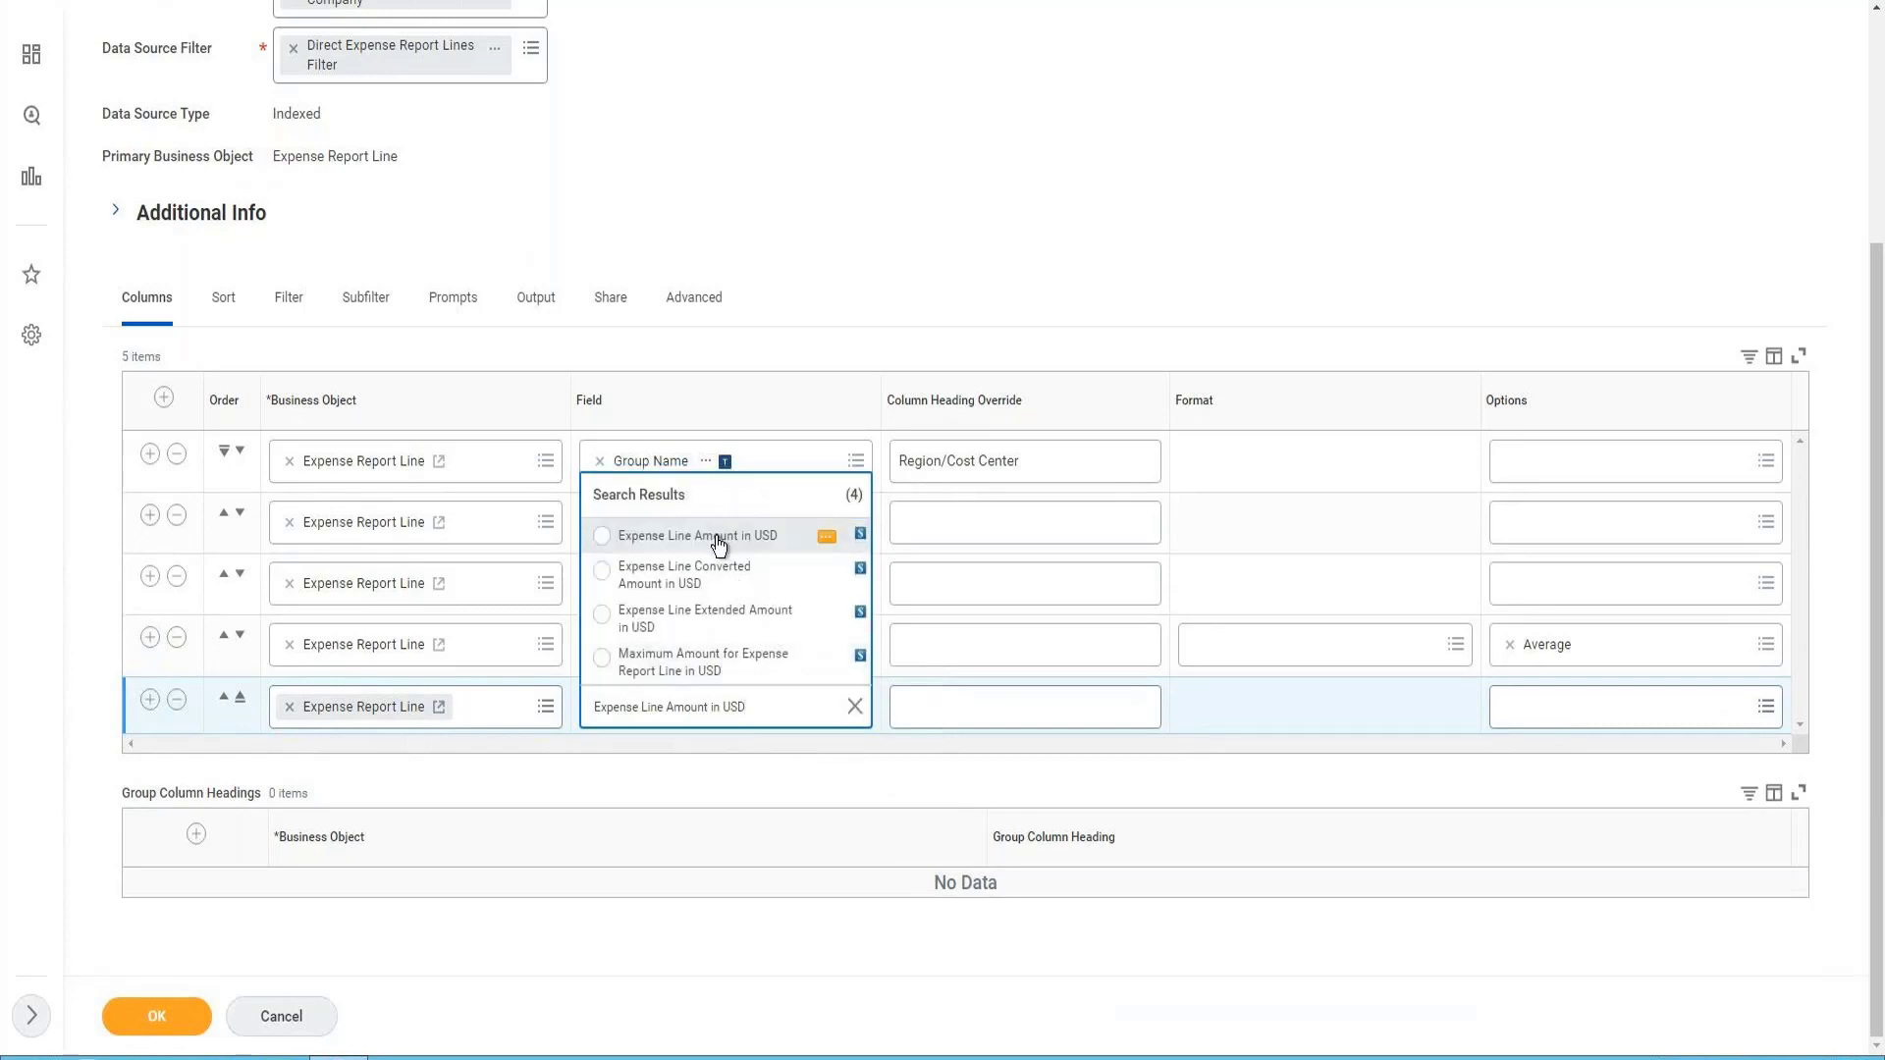
key("Return")
left_click(1652, 712)
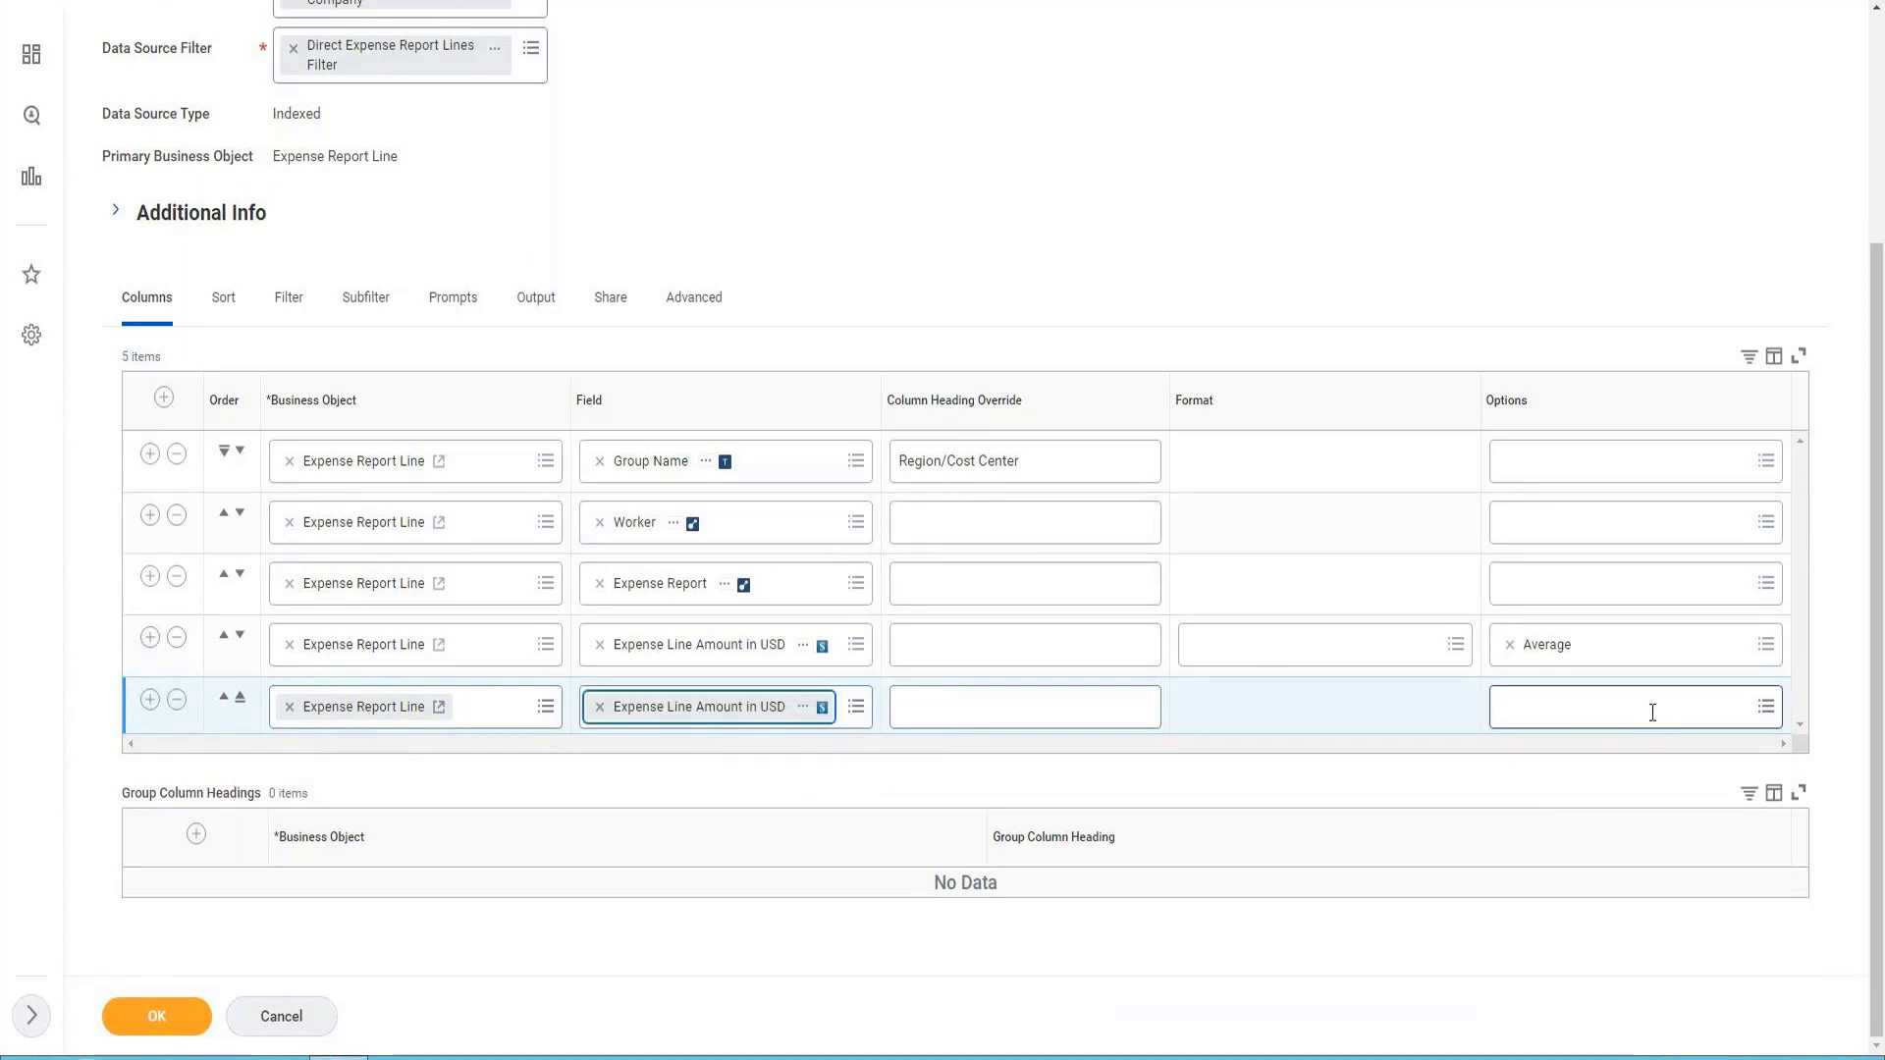
type("max")
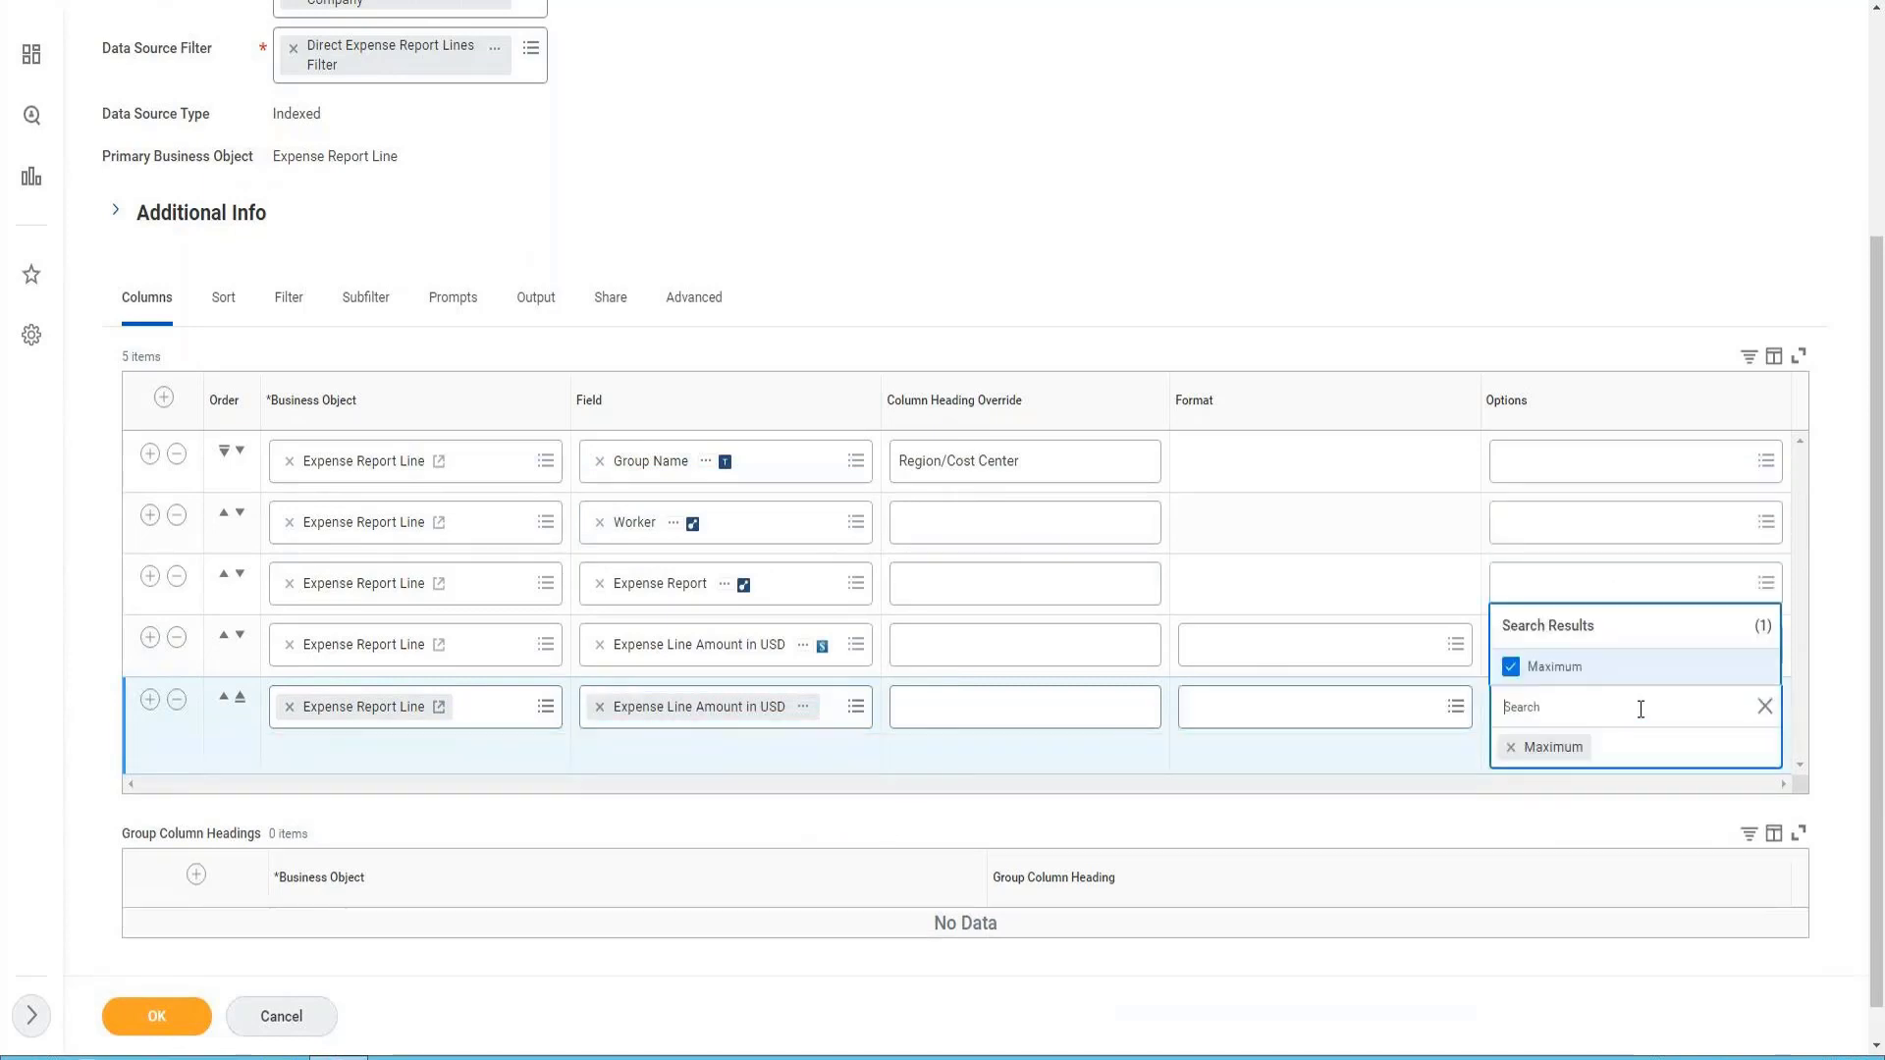
- Save the report definition with its Average and Maximum columns and run the report for company GMS USA
left_click(151, 1017)
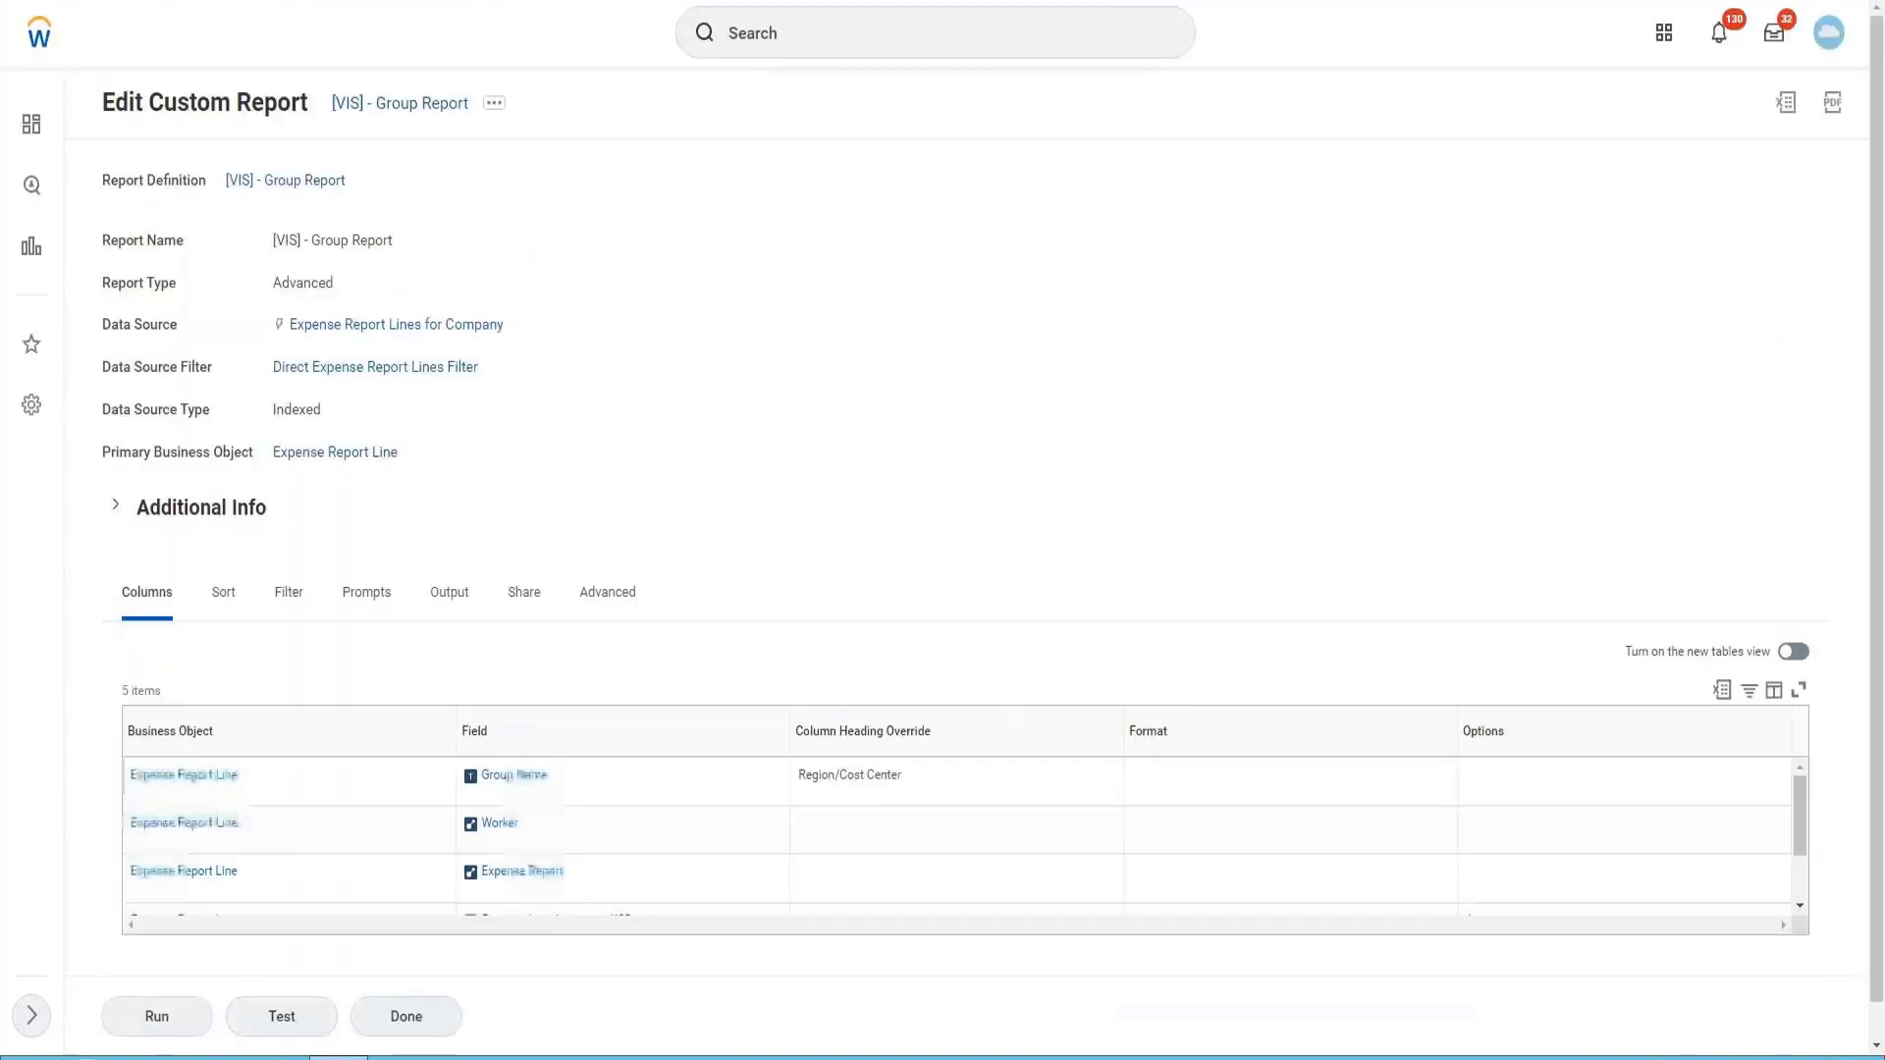
left_click(157, 1017)
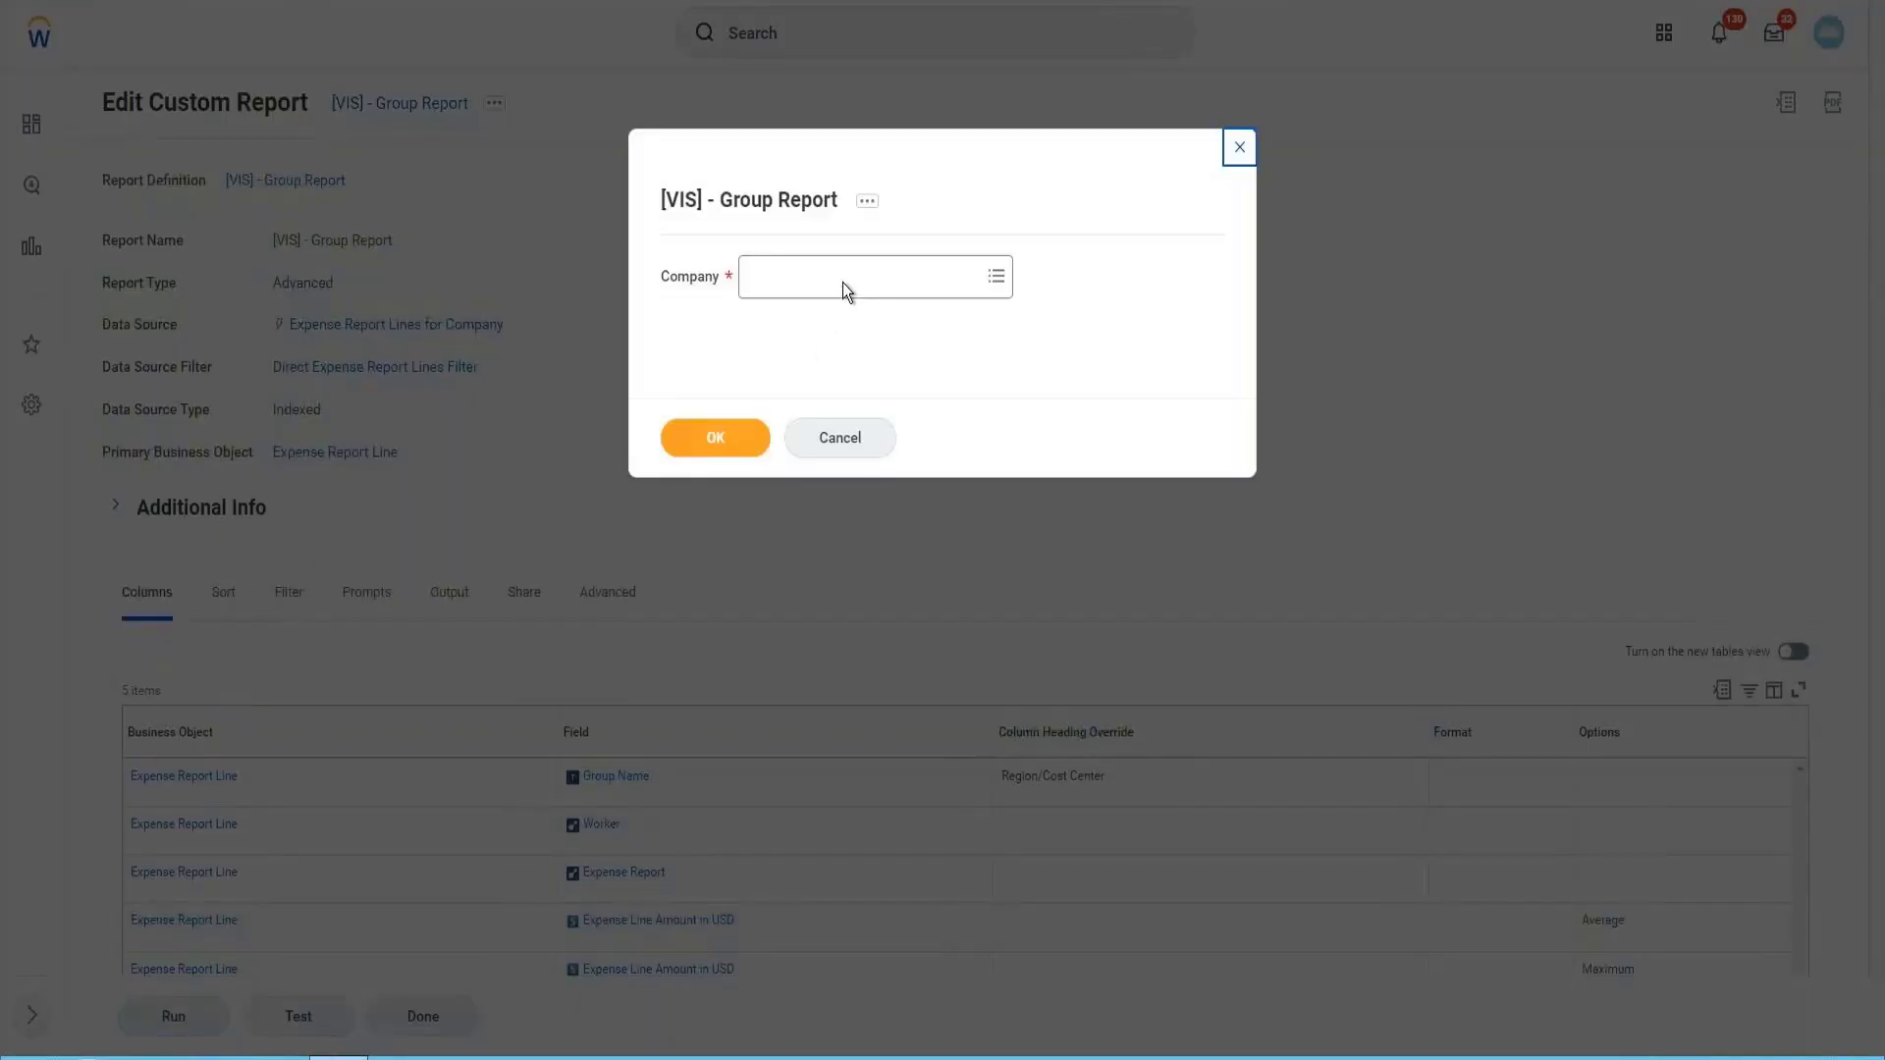
left_click(842, 283)
type("GMS")
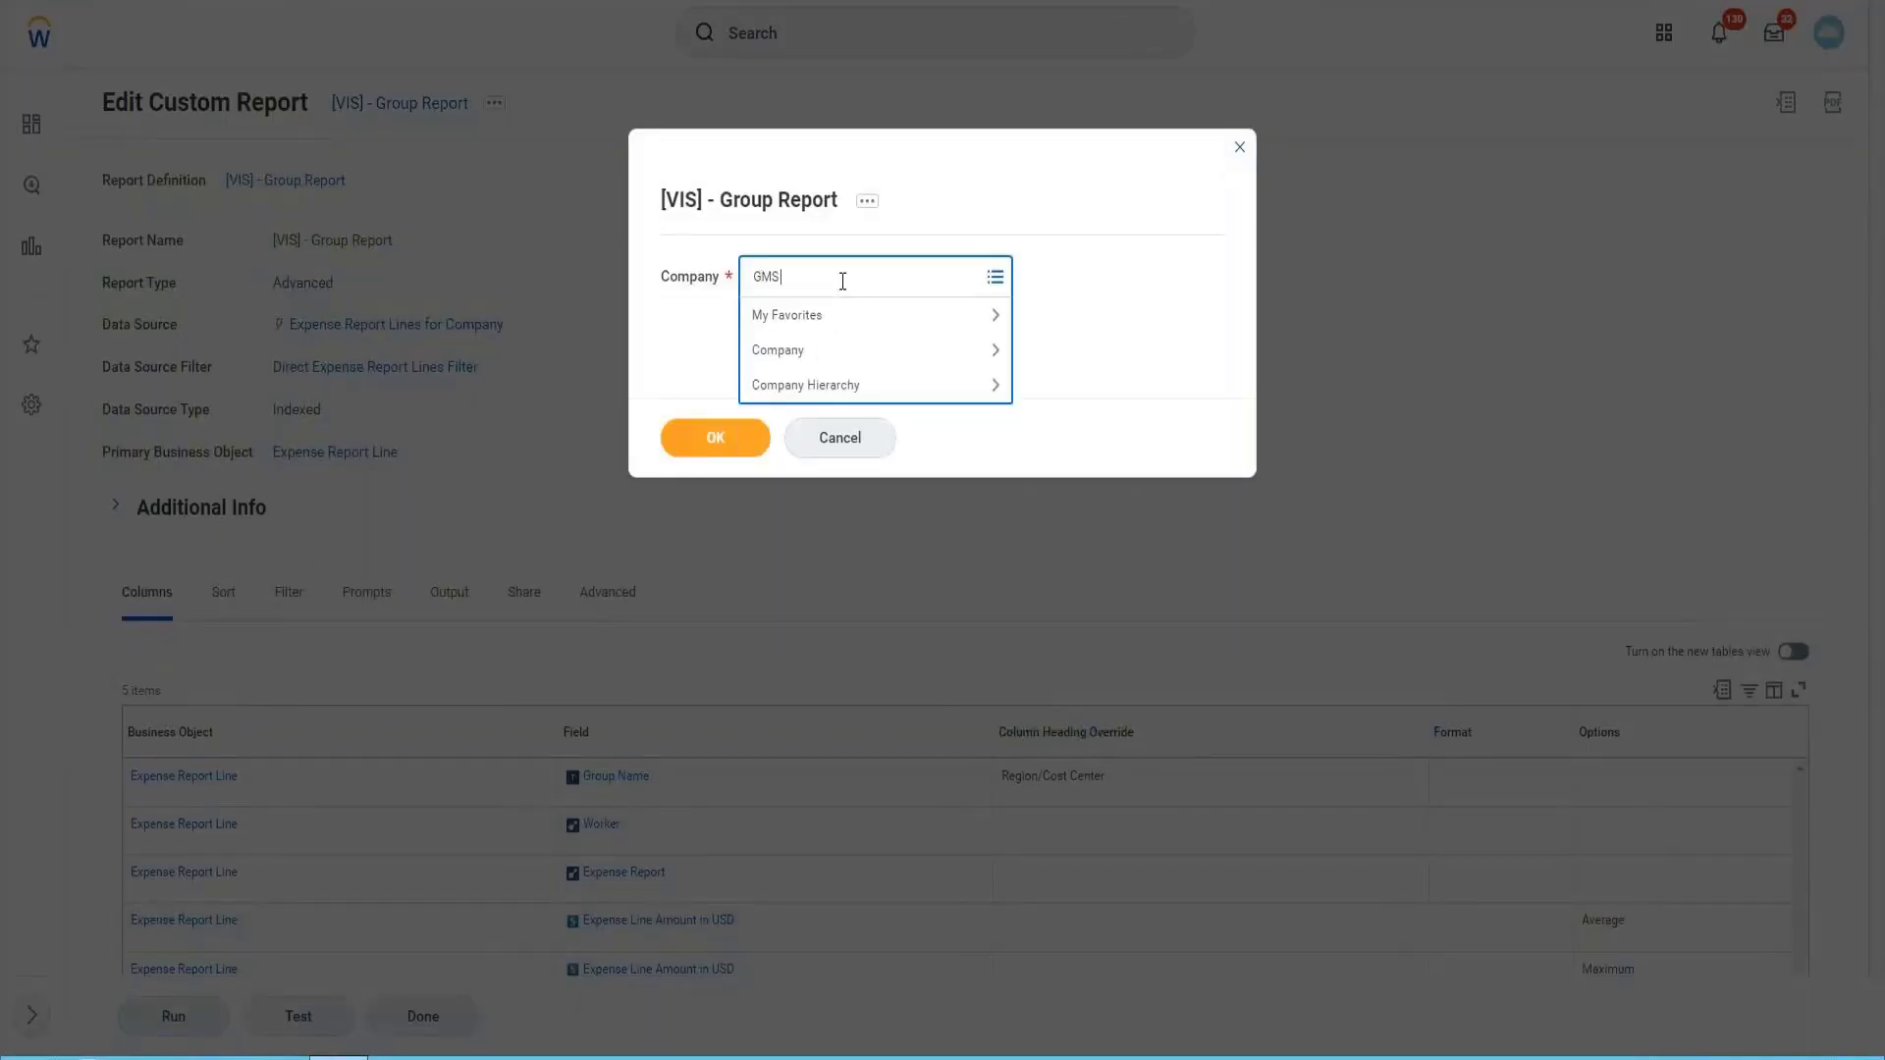
type(" USA")
key("Return")
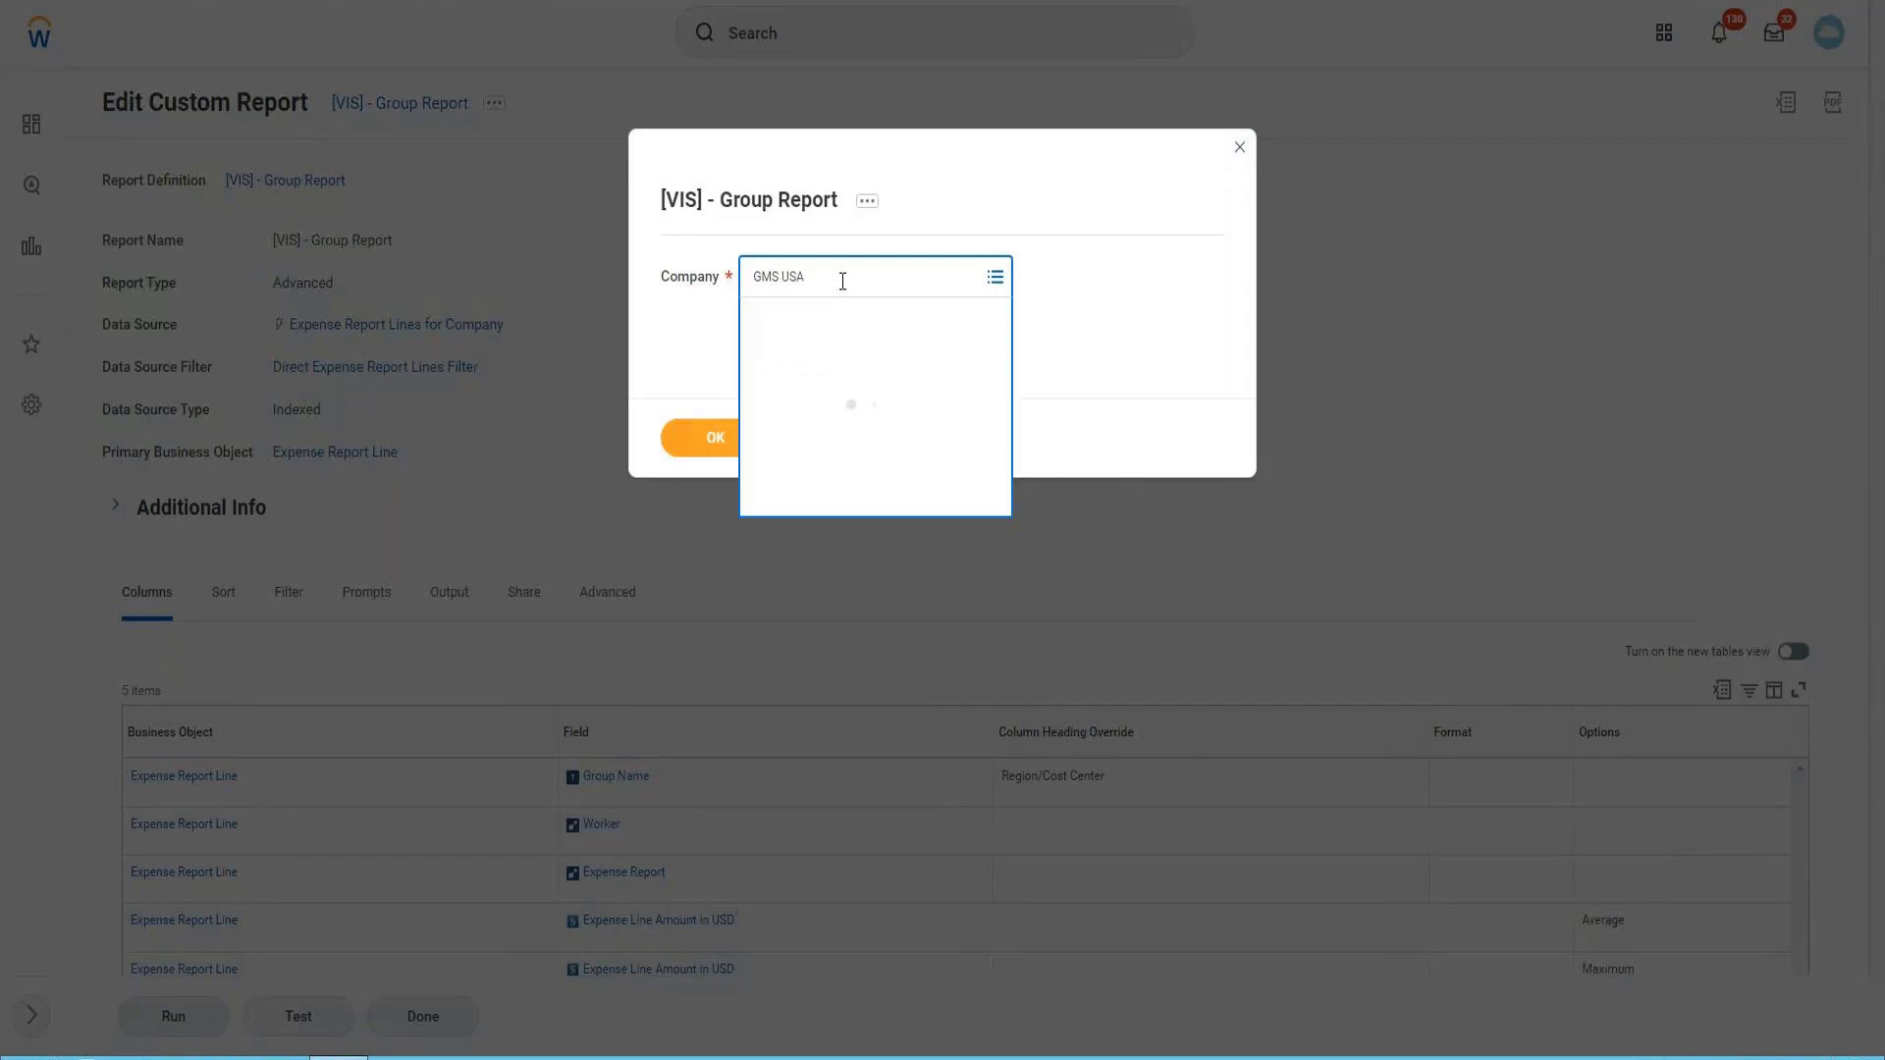
left_click(697, 436)
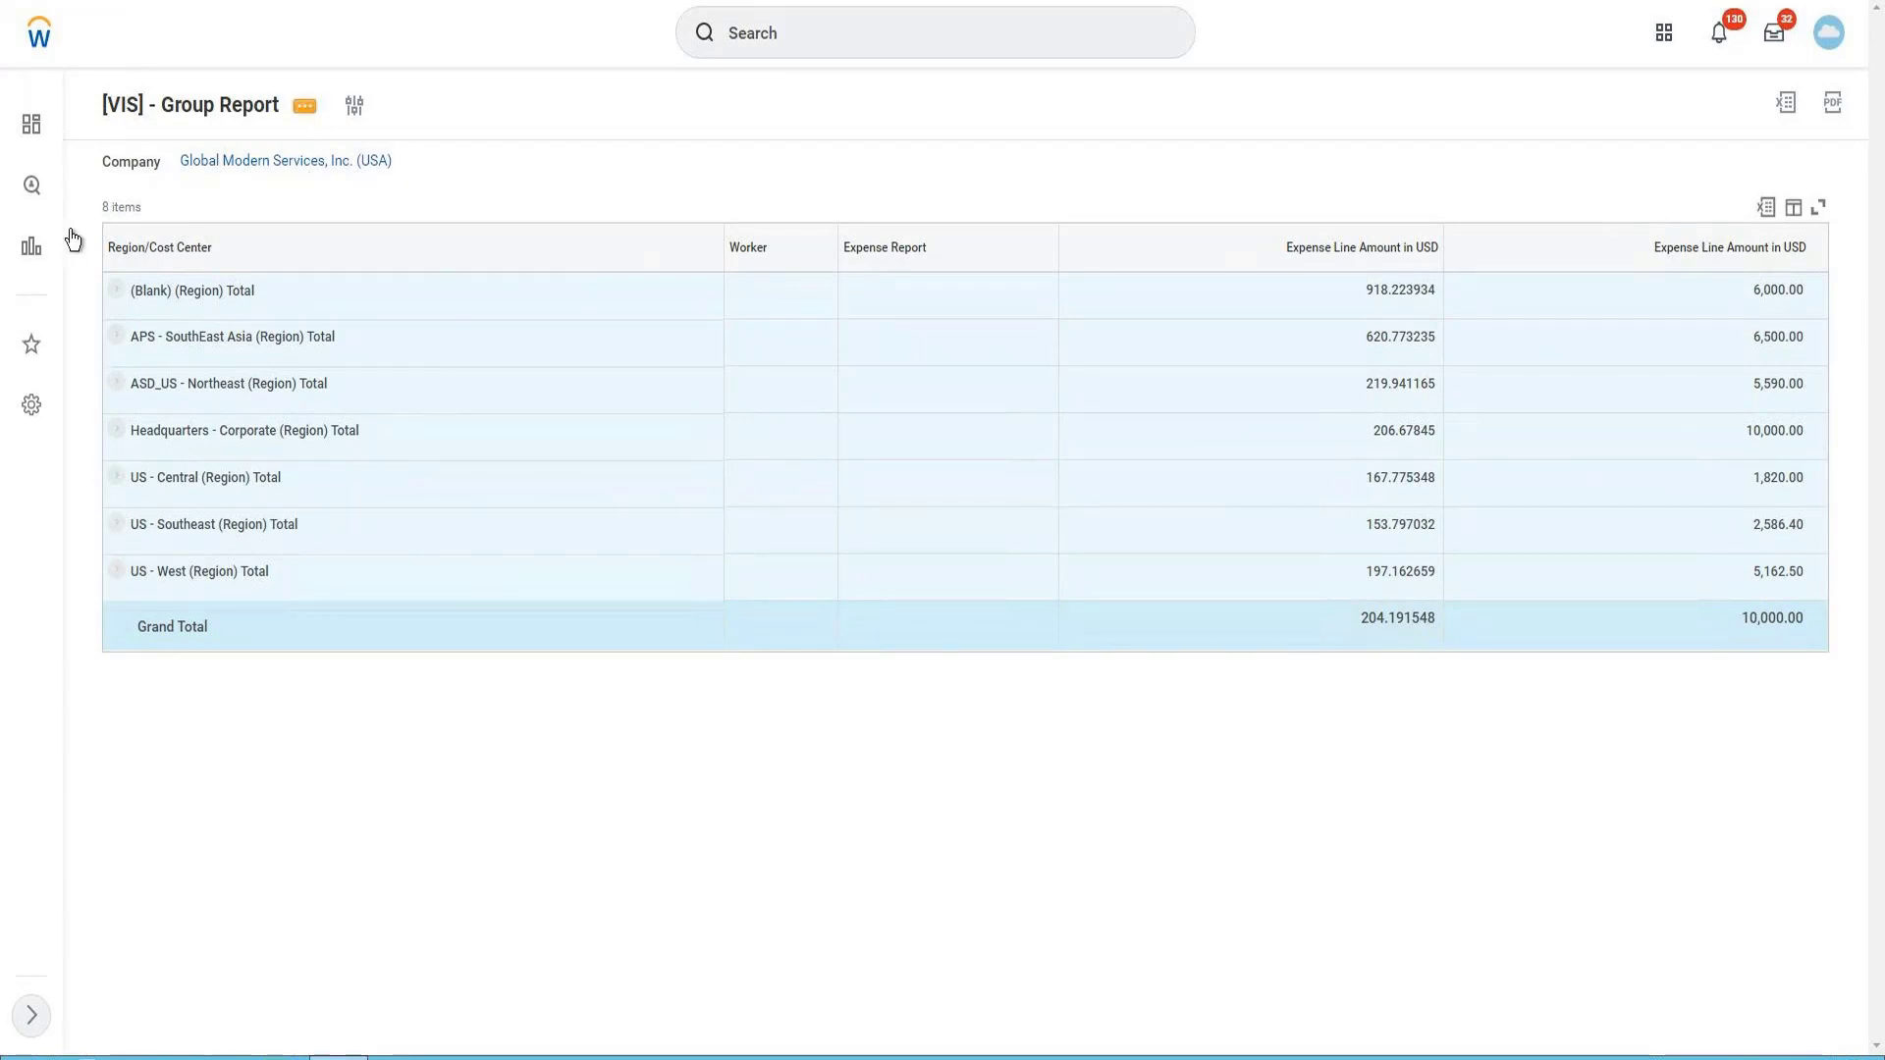
- Open the report definition for editing and examine its sharing options and report owner
left_click(303, 108)
mouse_move(551, 232)
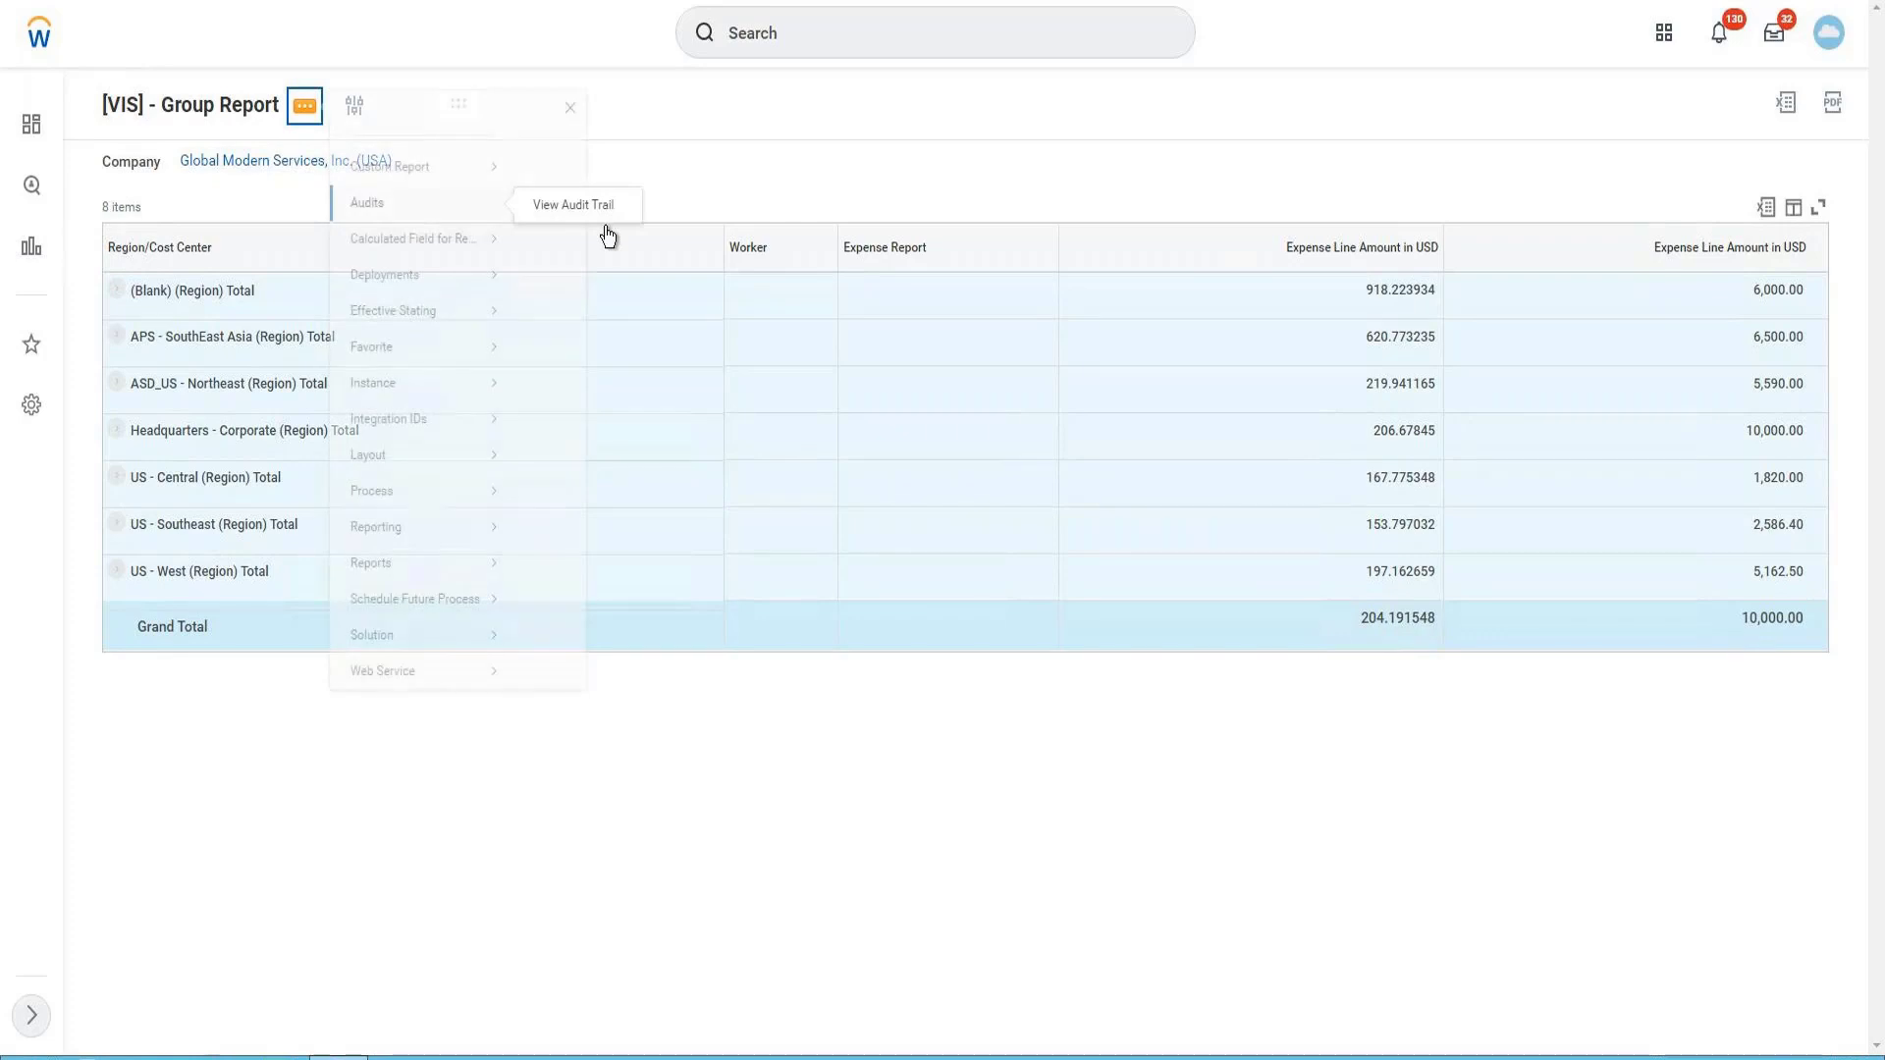
mouse_move(433, 194)
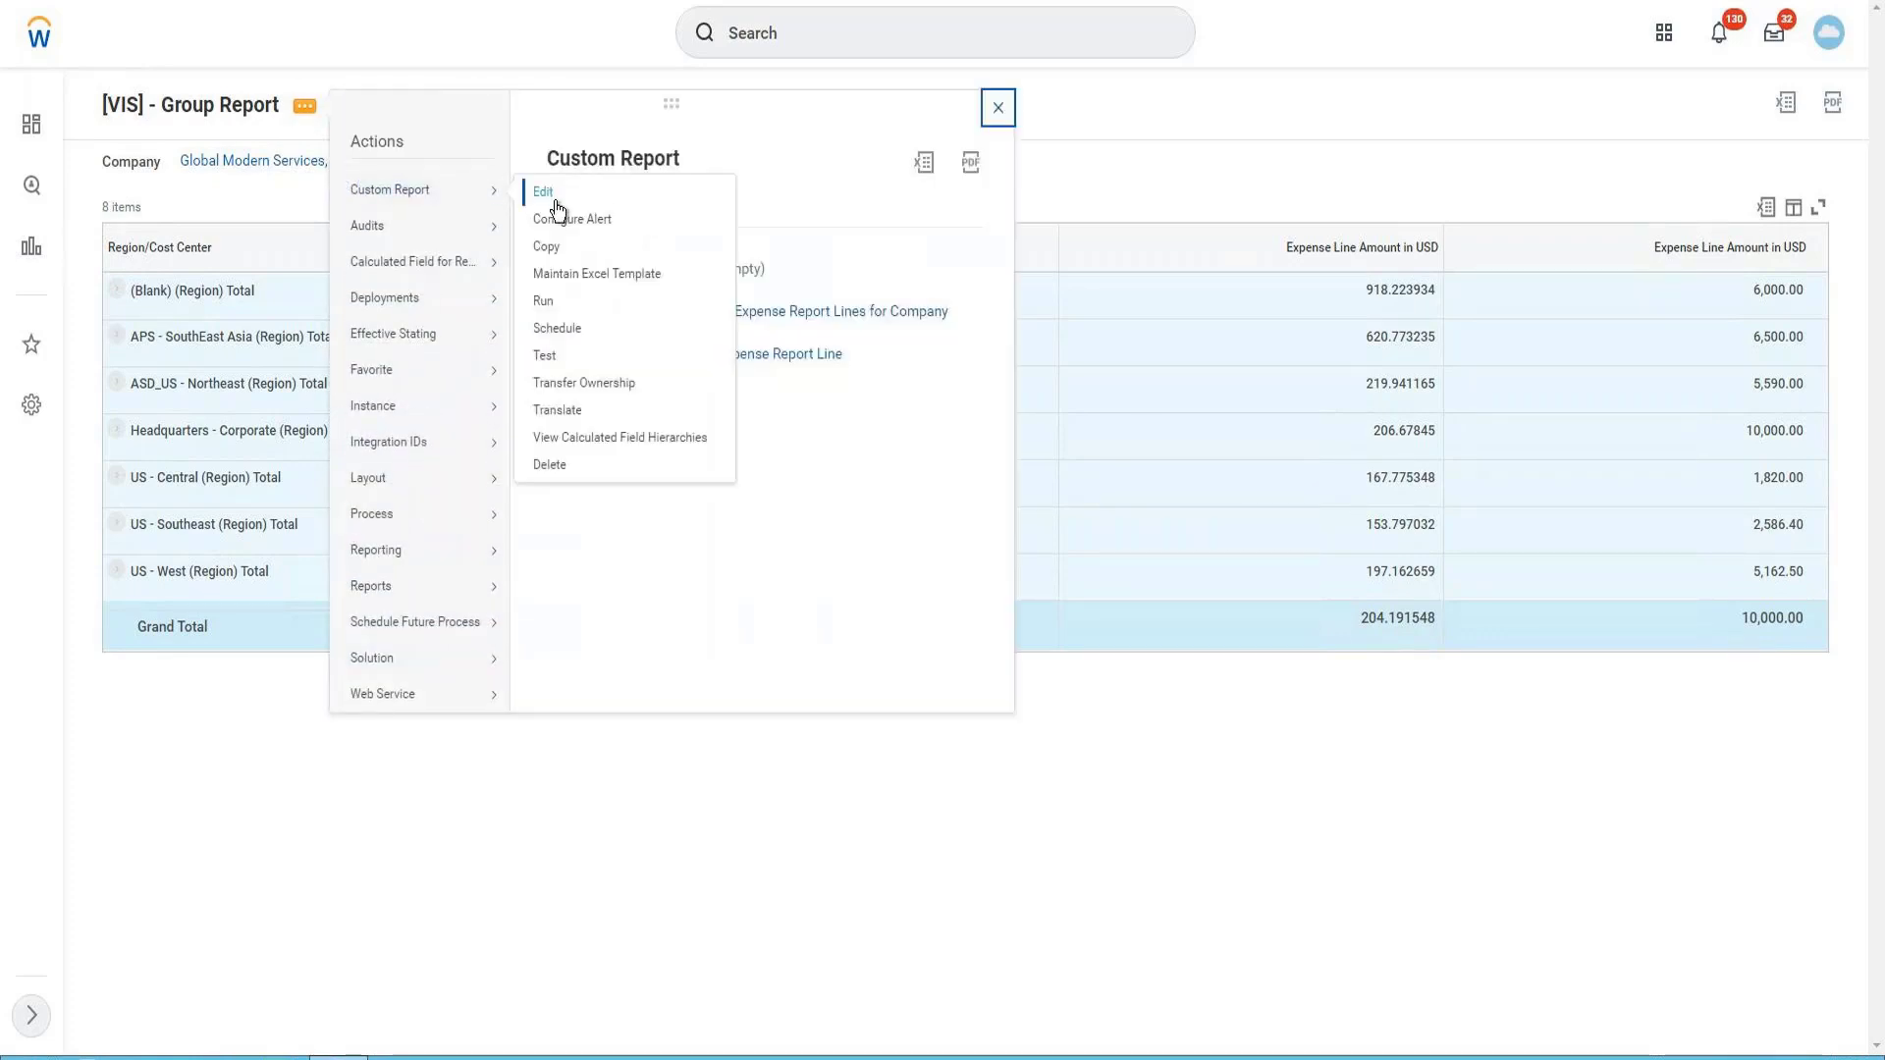
left_click(555, 194)
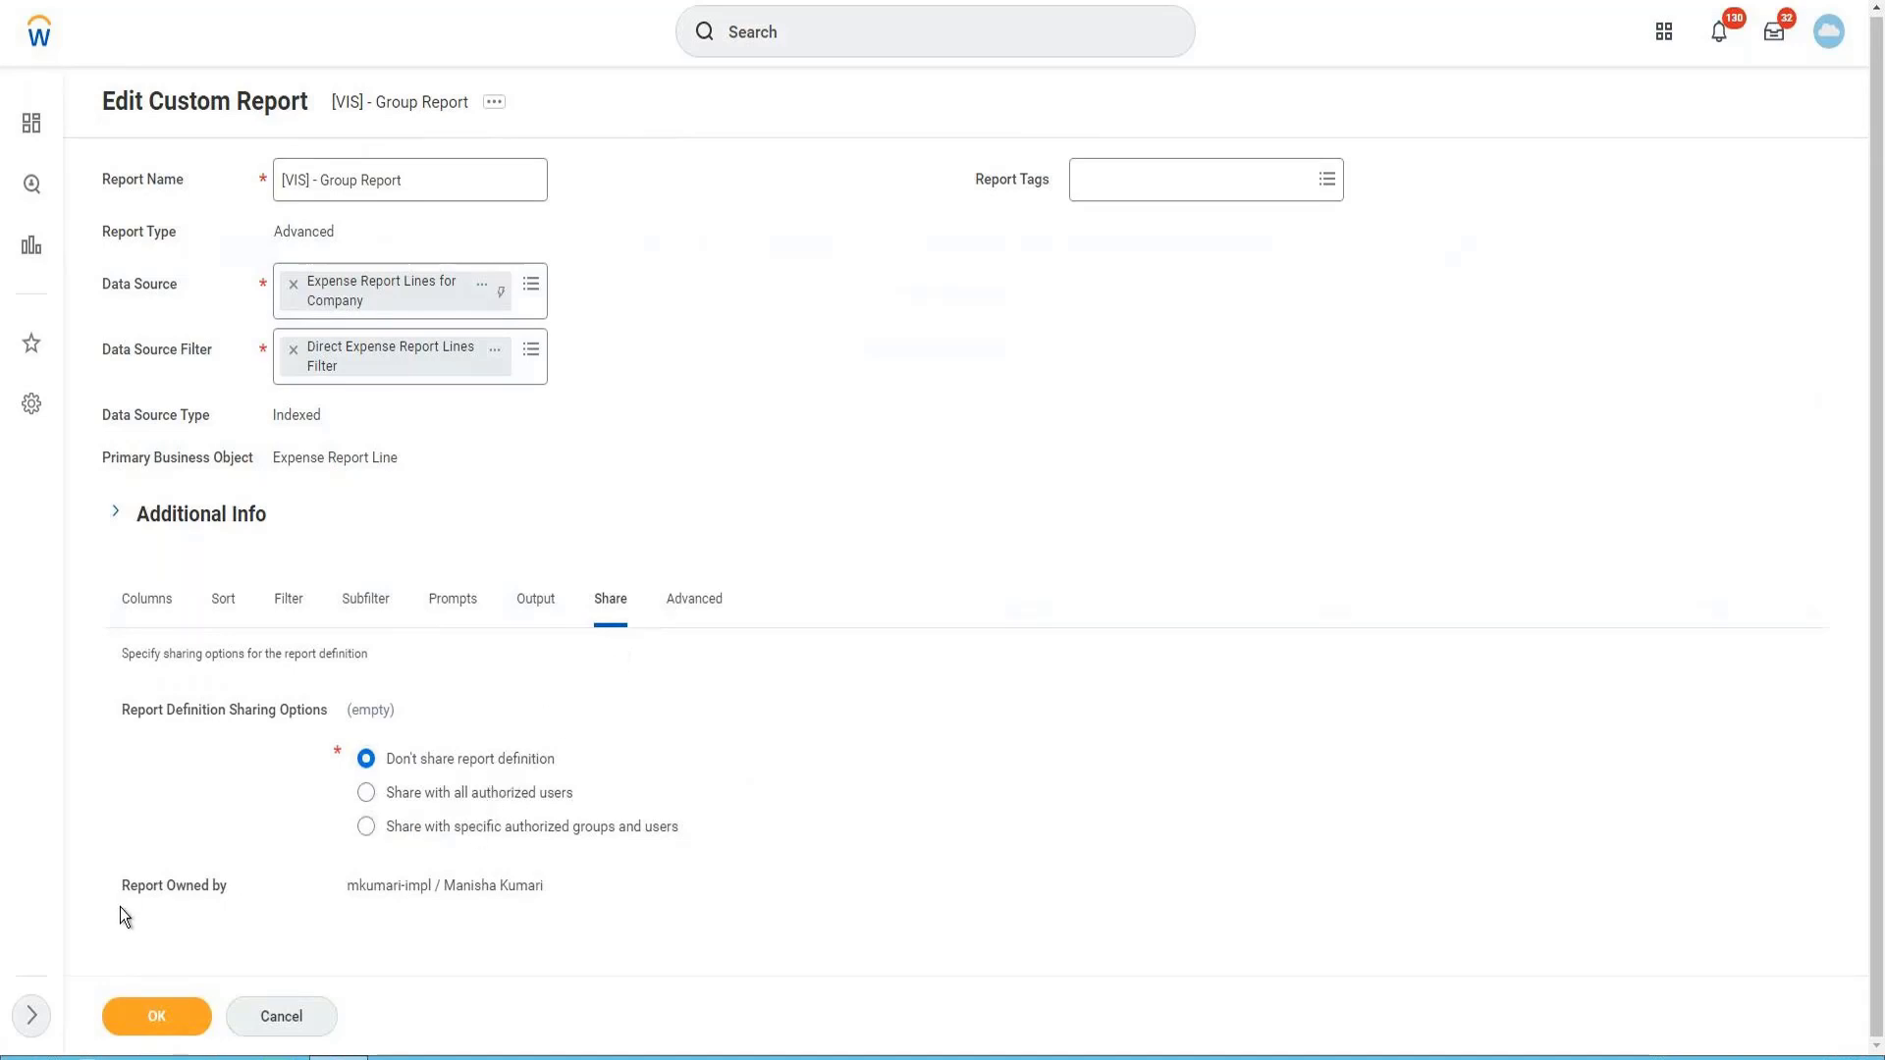
left_click_drag(122, 882, 218, 889)
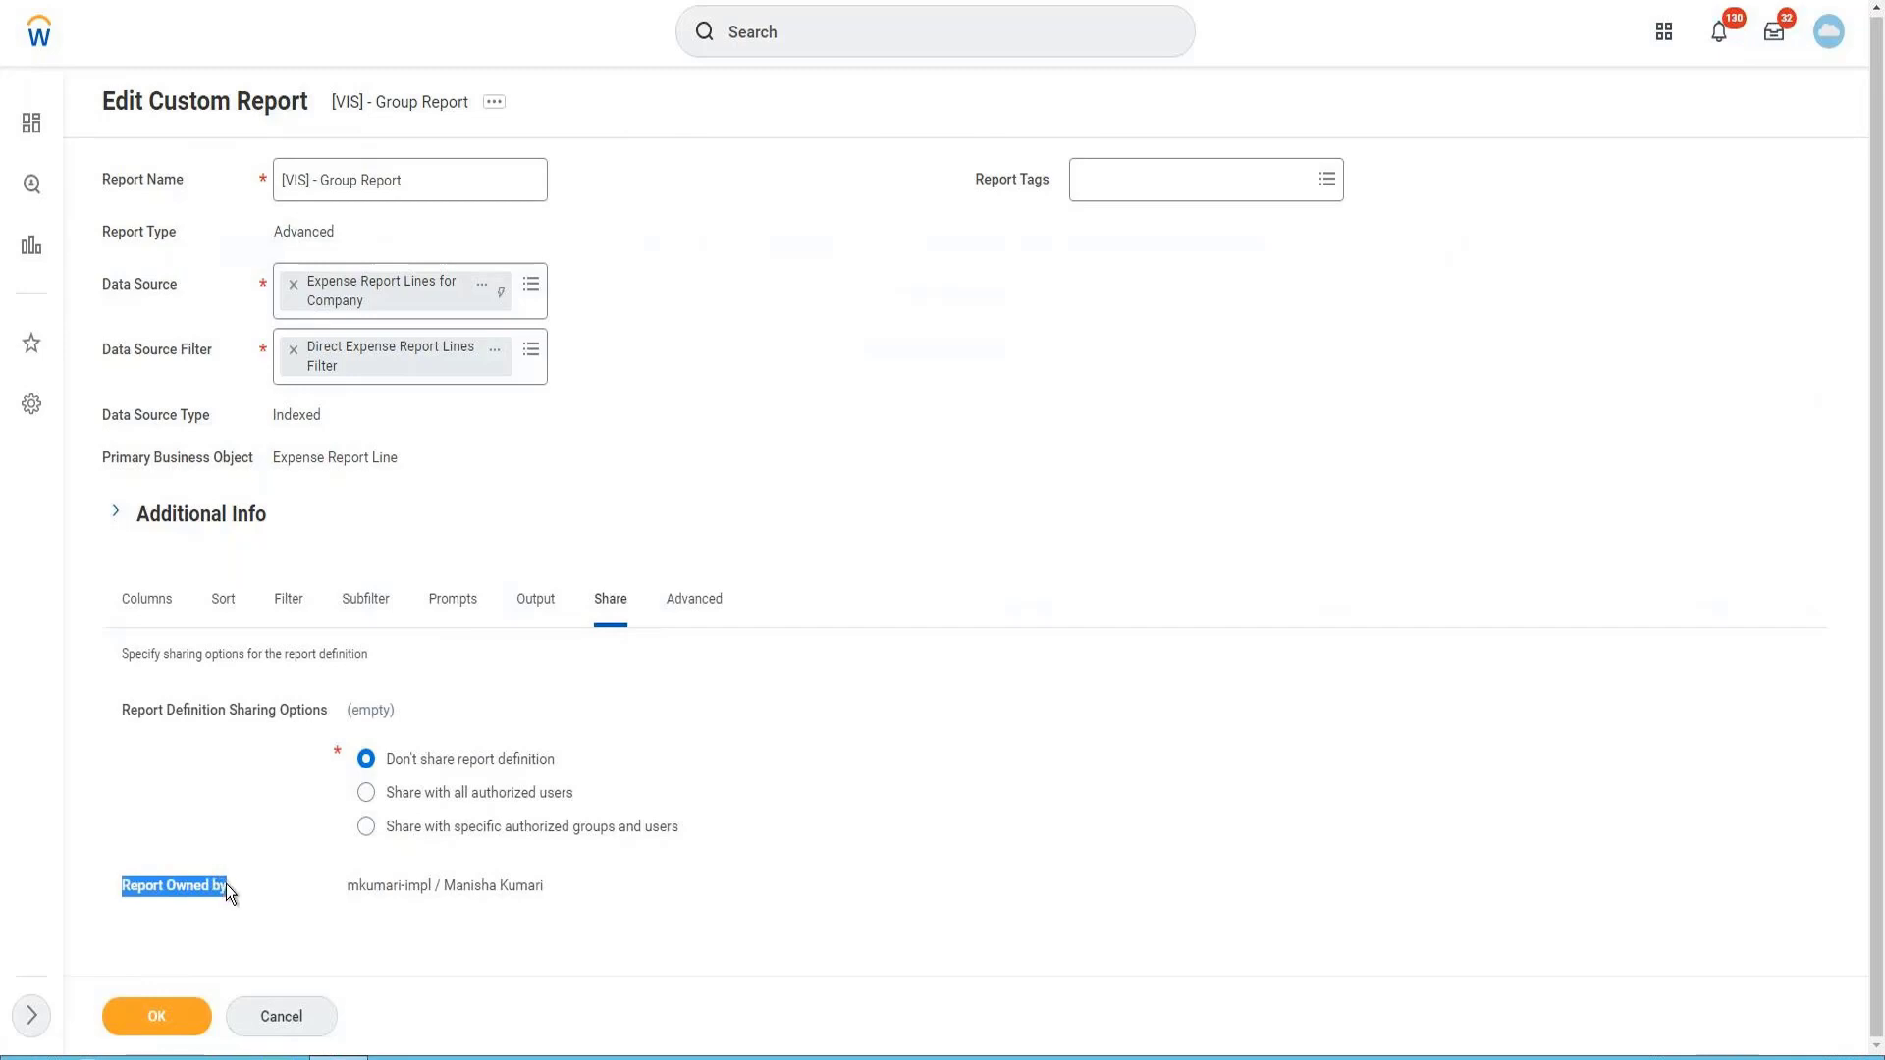
left_click_drag(132, 715, 308, 726)
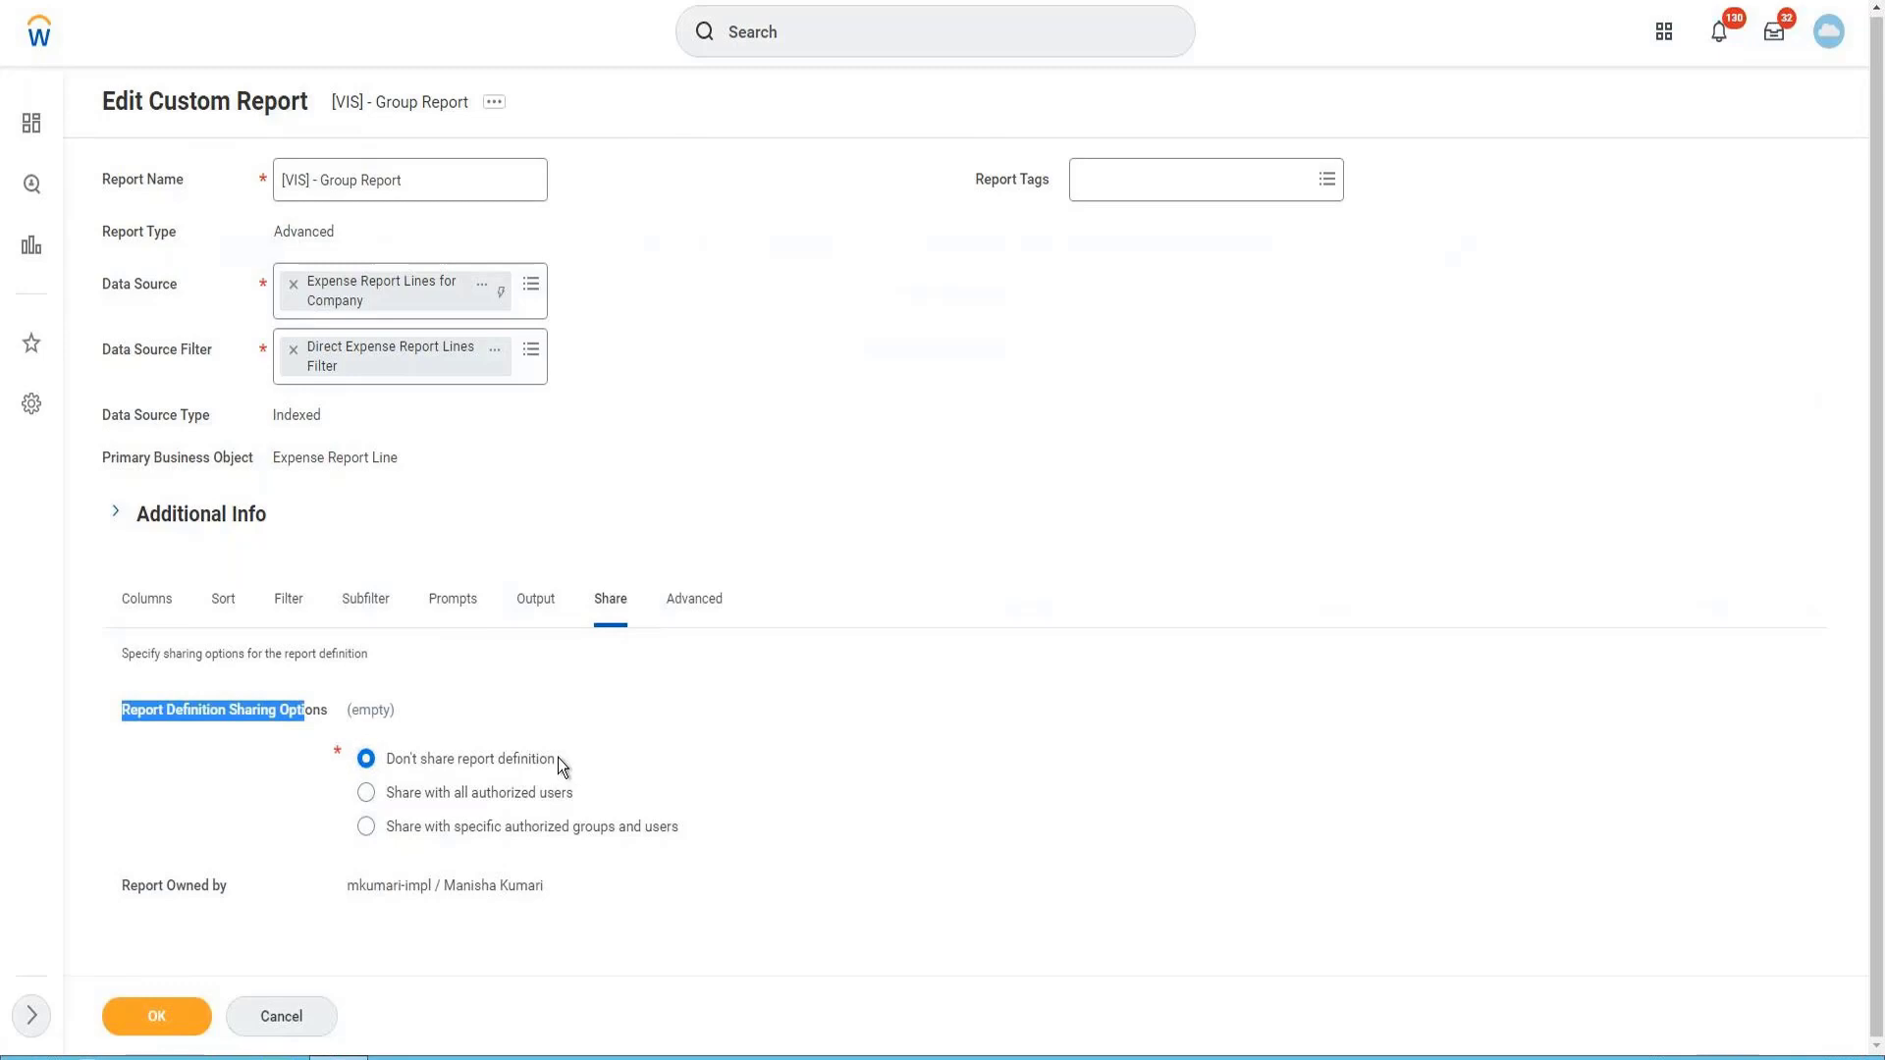
left_click_drag(558, 757, 380, 757)
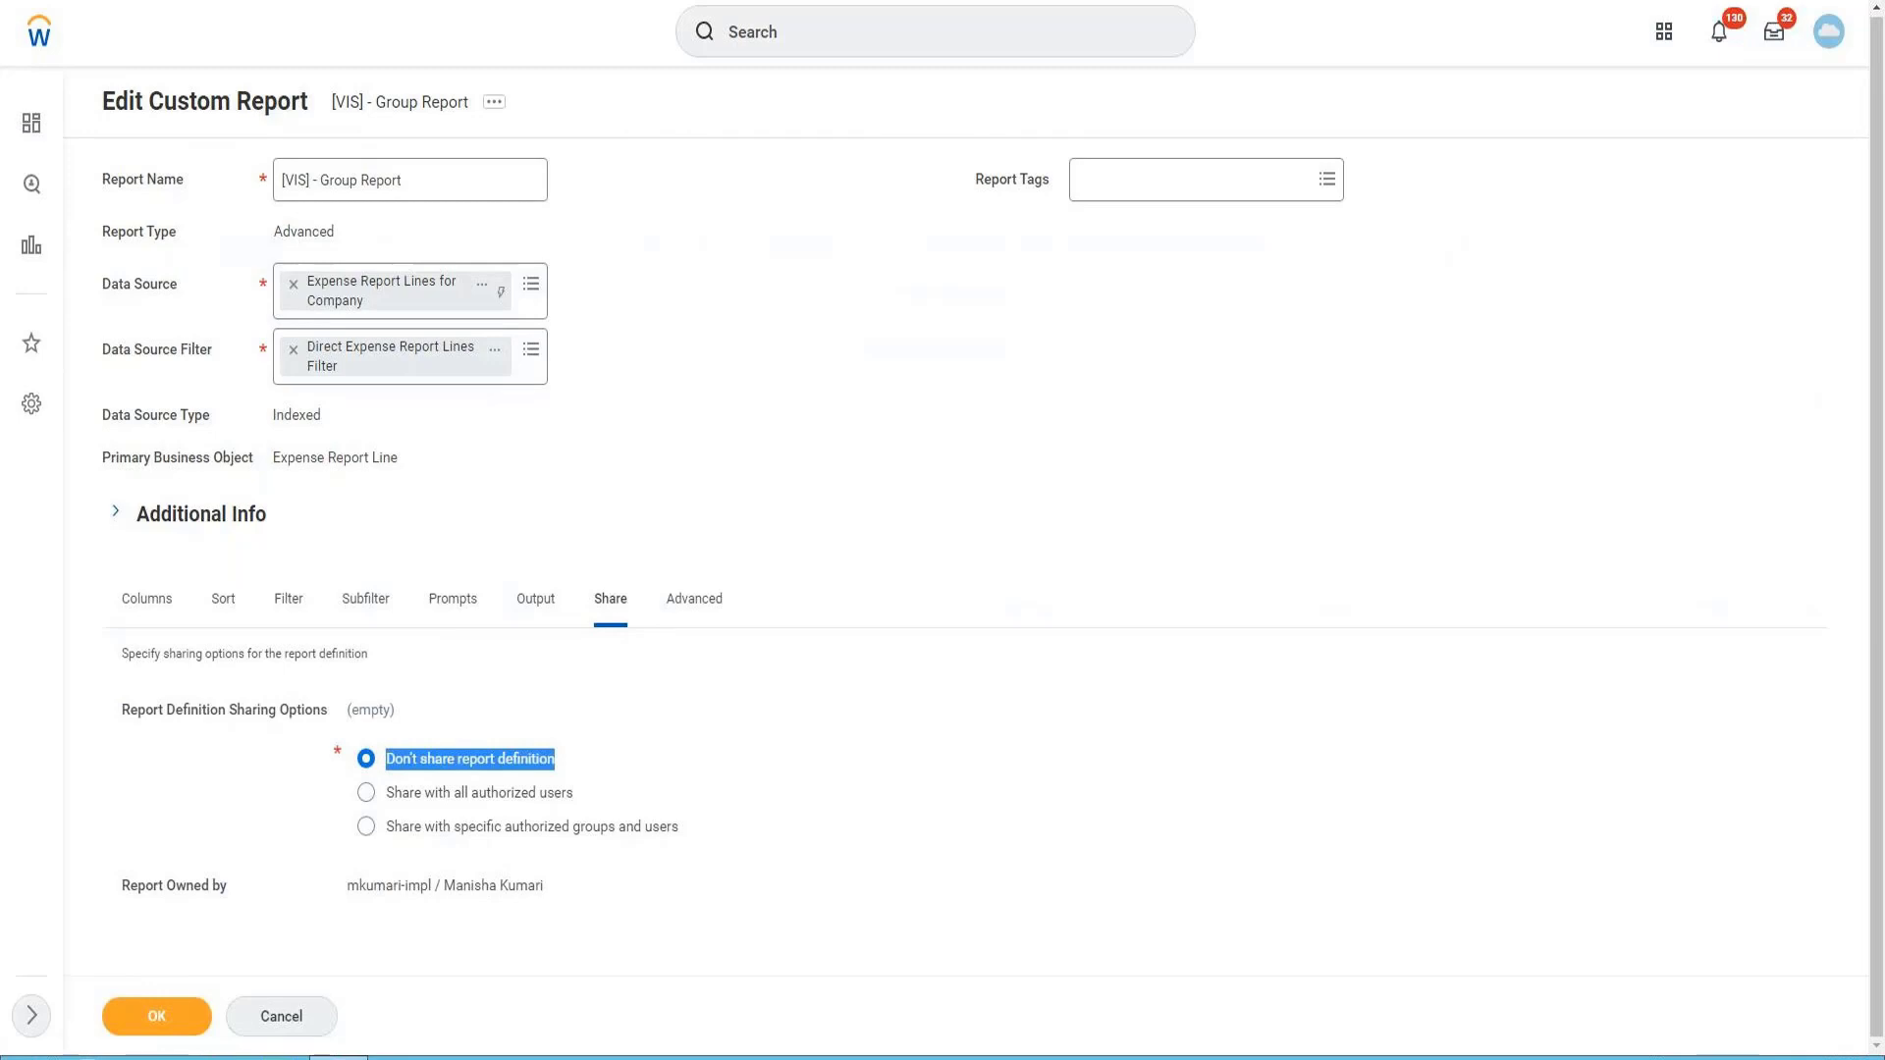
- Set the report definition sharing to Share with specific authorized groups and users
left_click(508, 795)
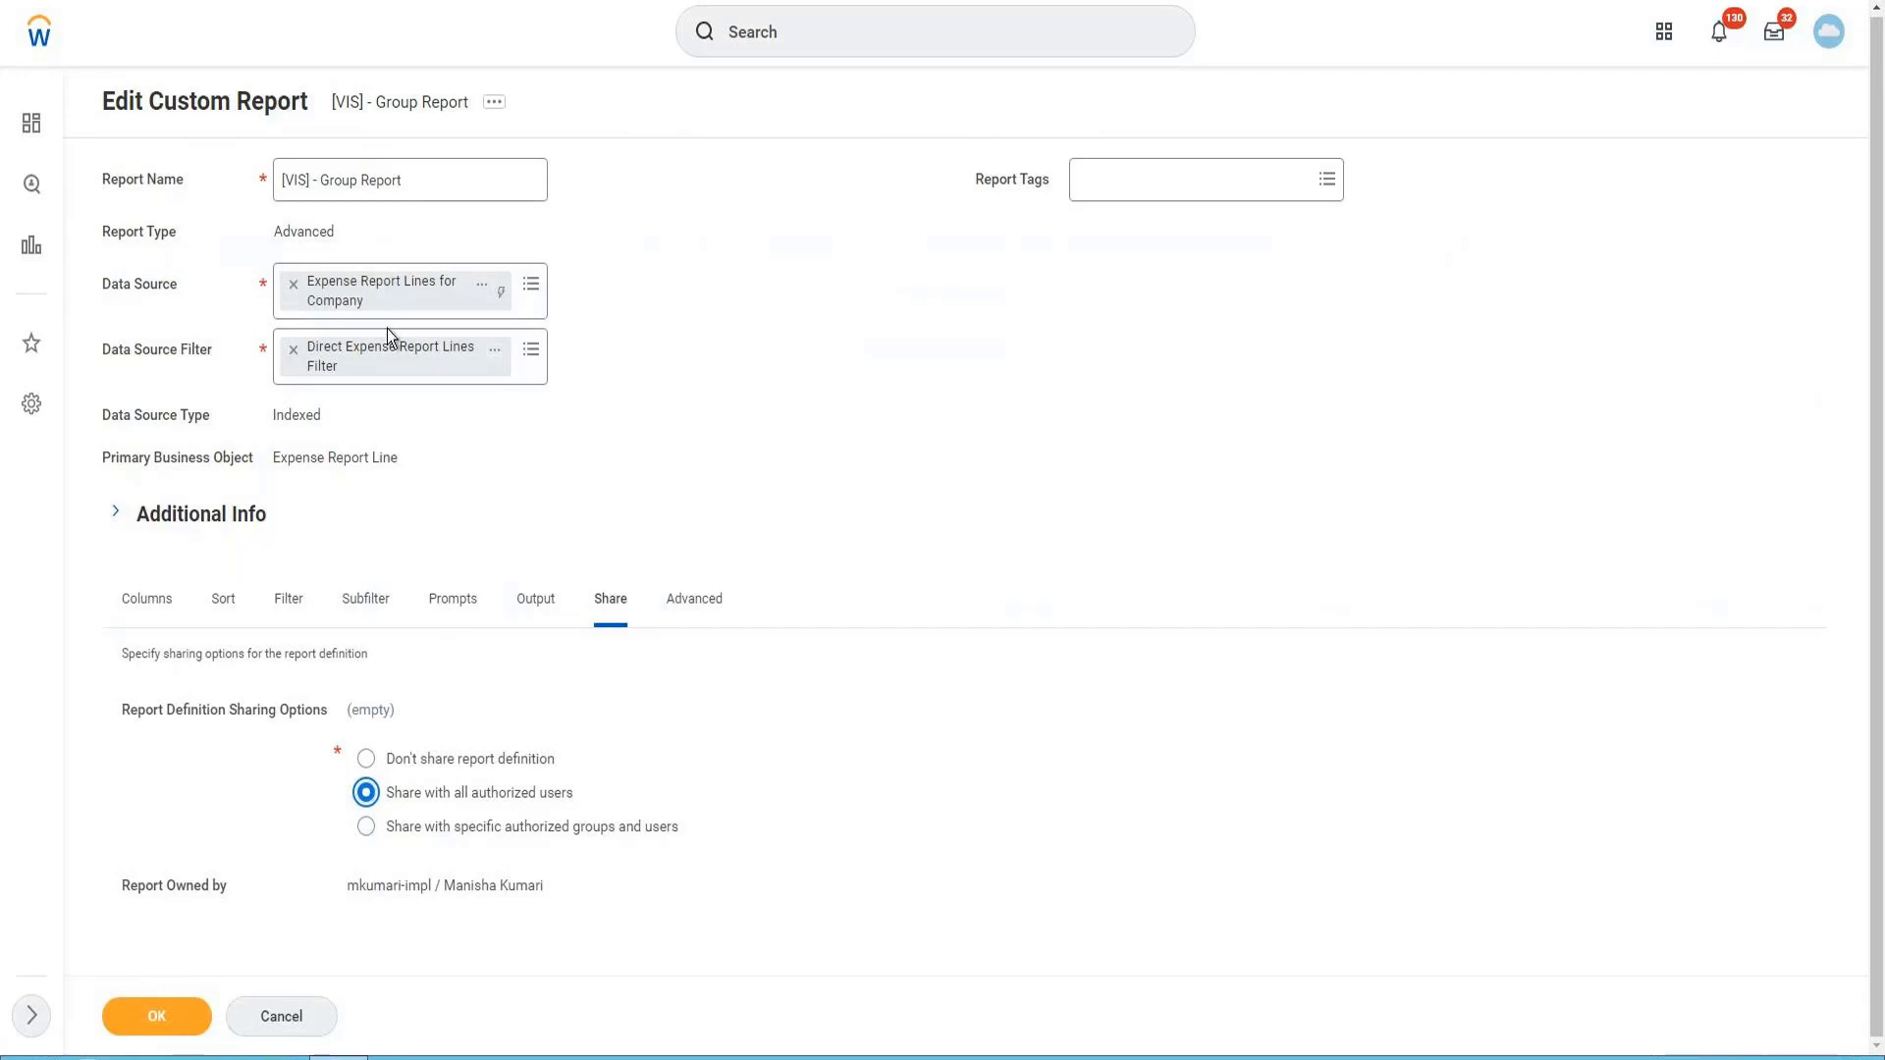
left_click(593, 829)
scroll(454, 800, "down", 1)
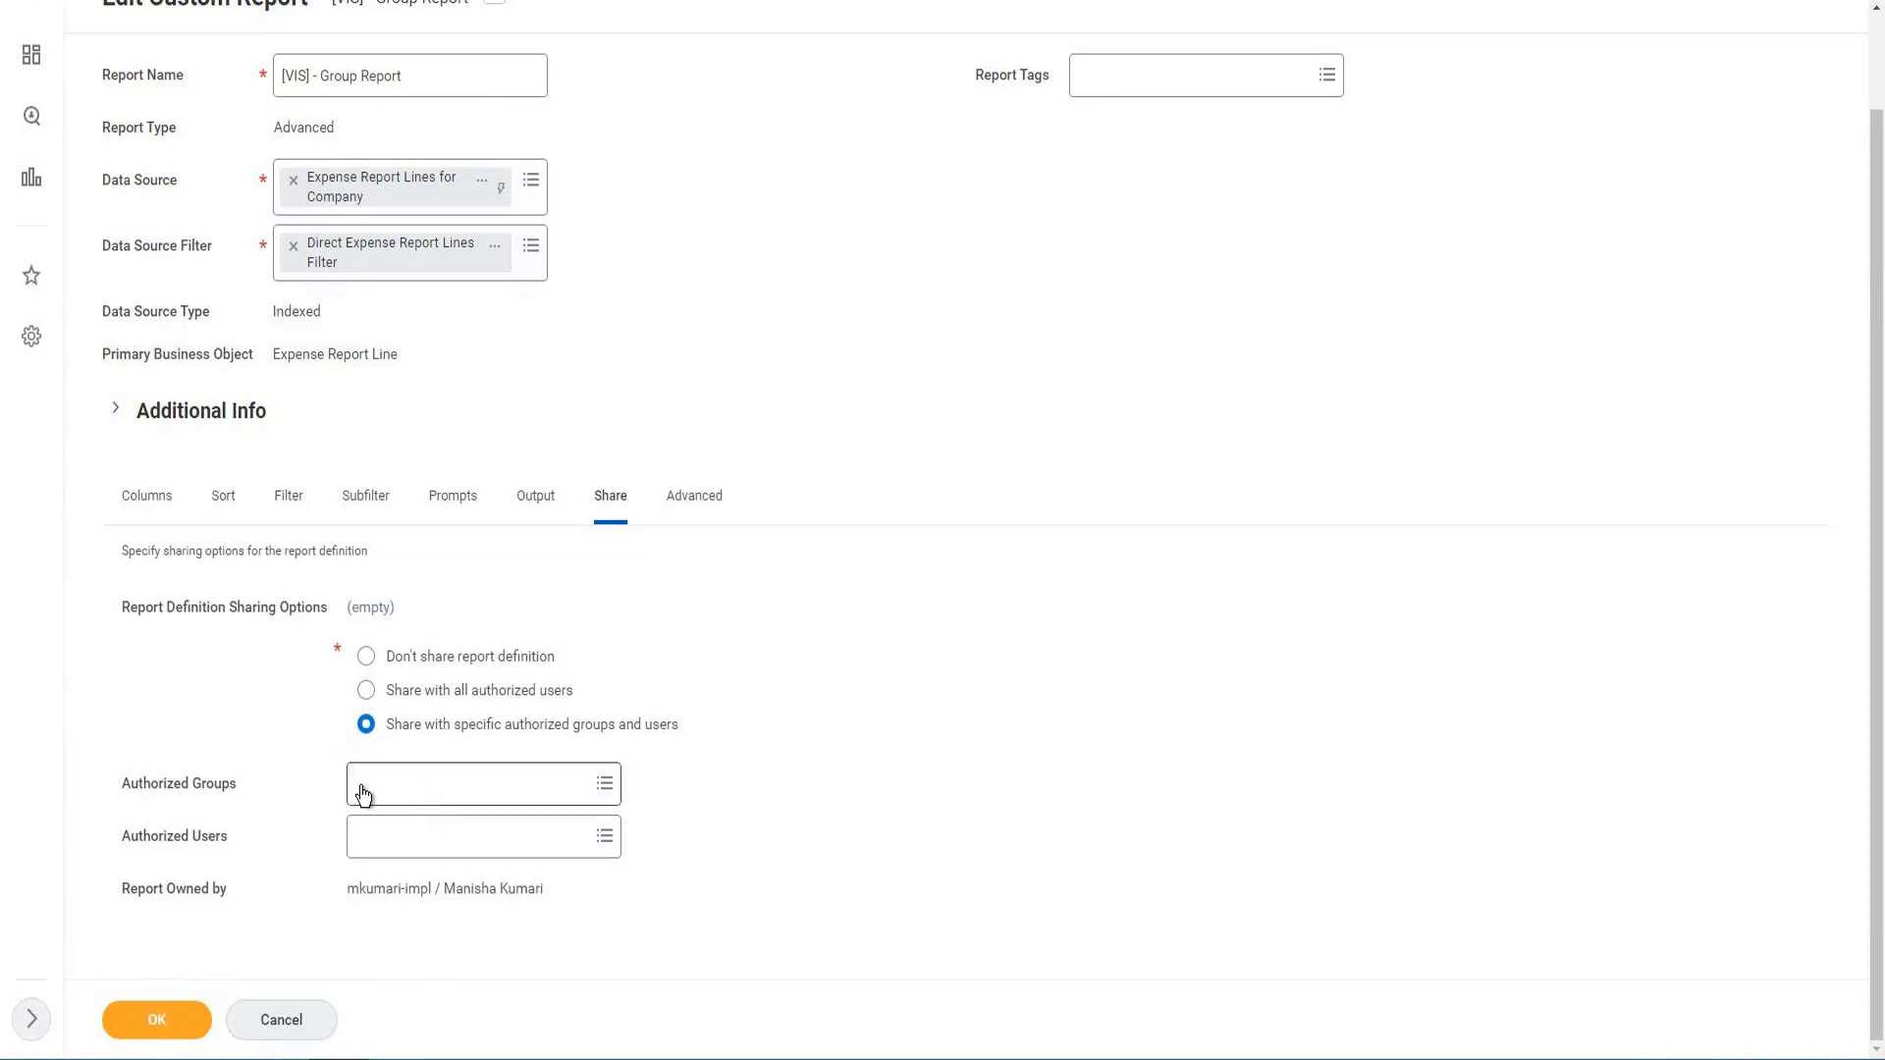
- Search the authorized groups for "hr part" and for "fin"
left_click(443, 788)
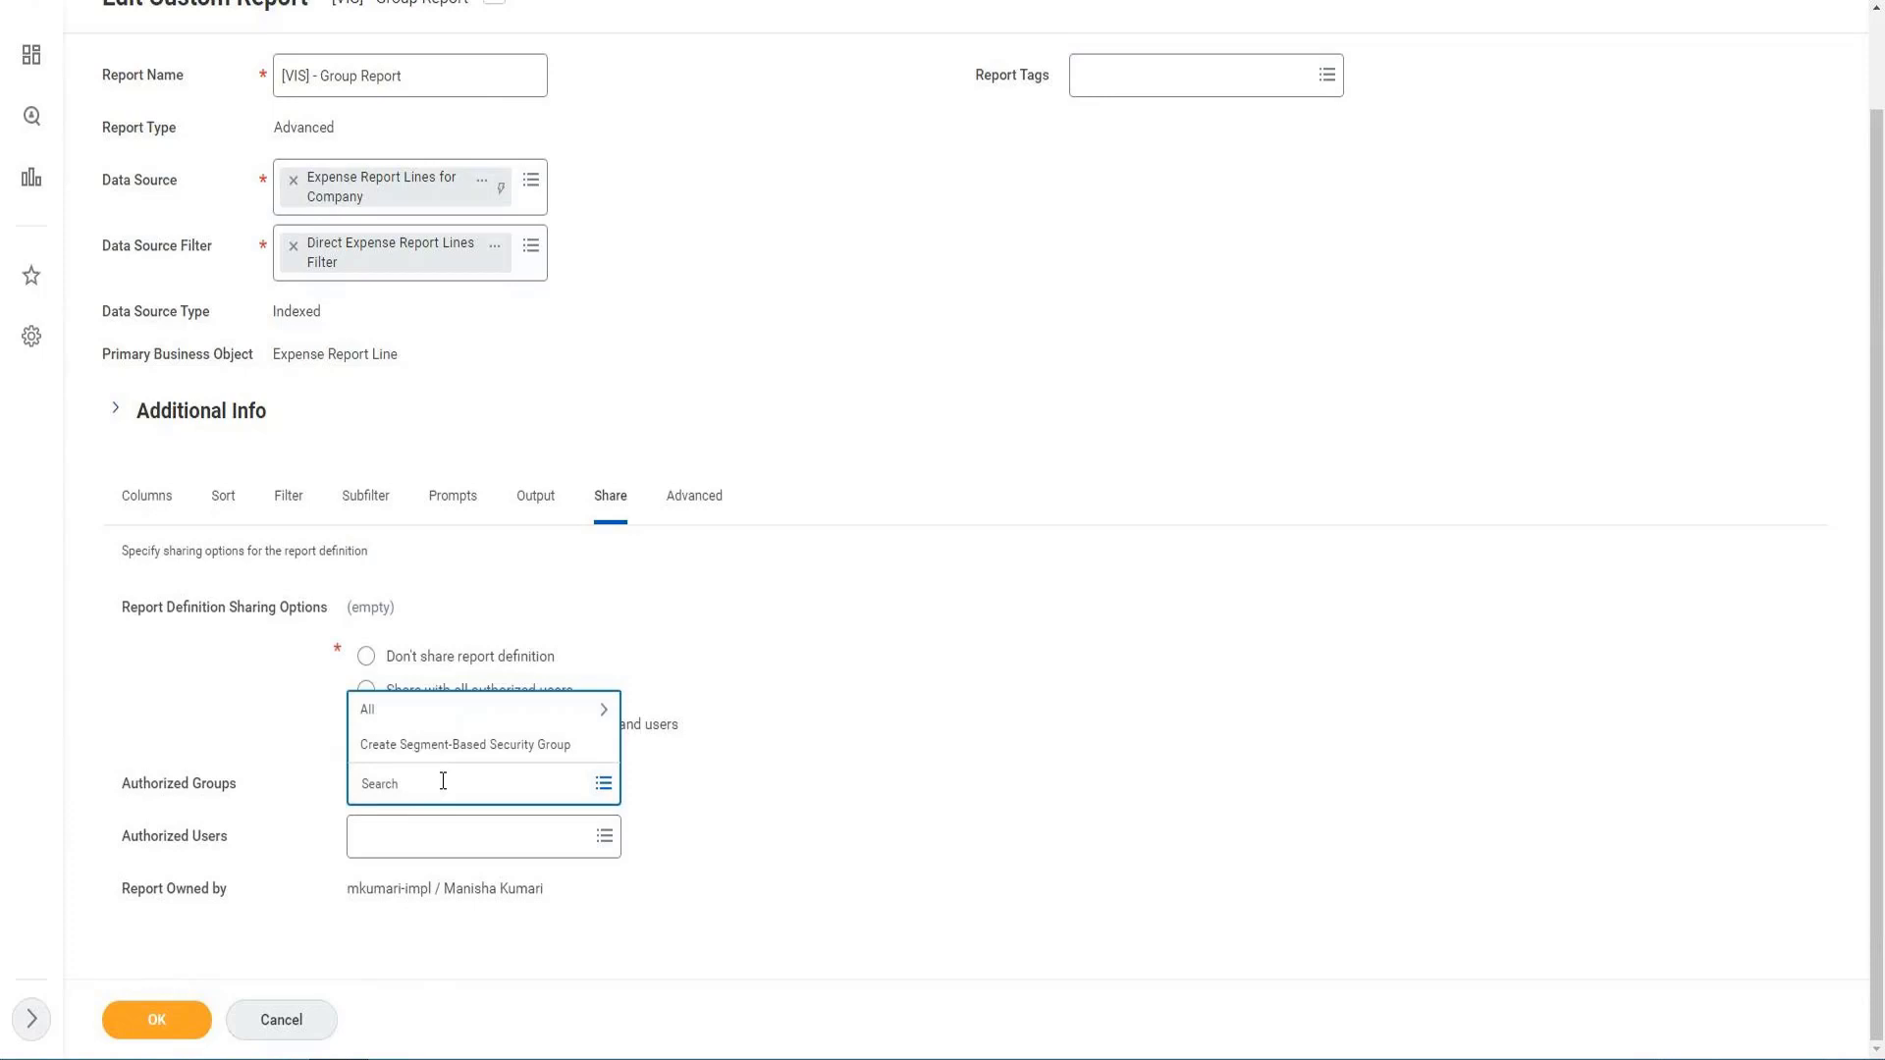
type("hr pla")
key("BackSpace")
key("BackSpace")
key("BackSpace")
type("art")
type("p")
key("Return")
key("ctrl+shift+Left")
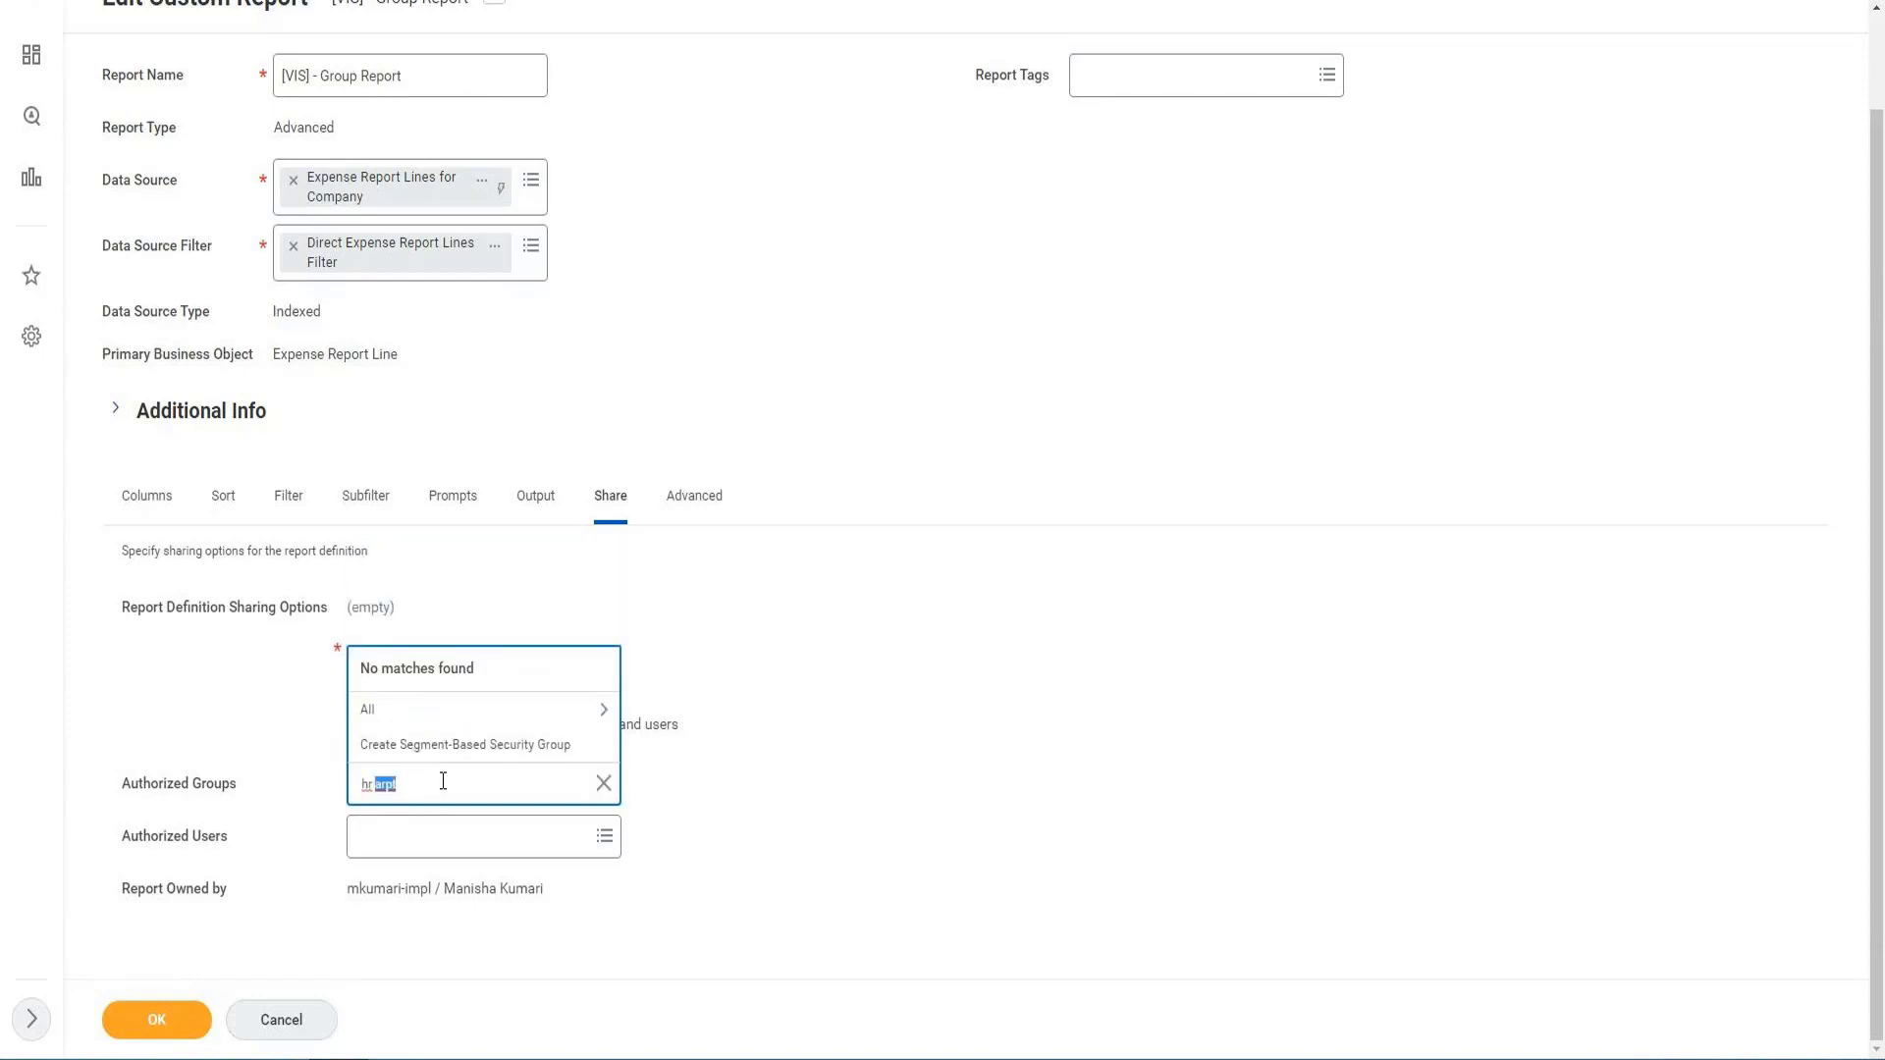
key("BackSpace")
type("part")
key("Return")
type("fin")
key("Return")
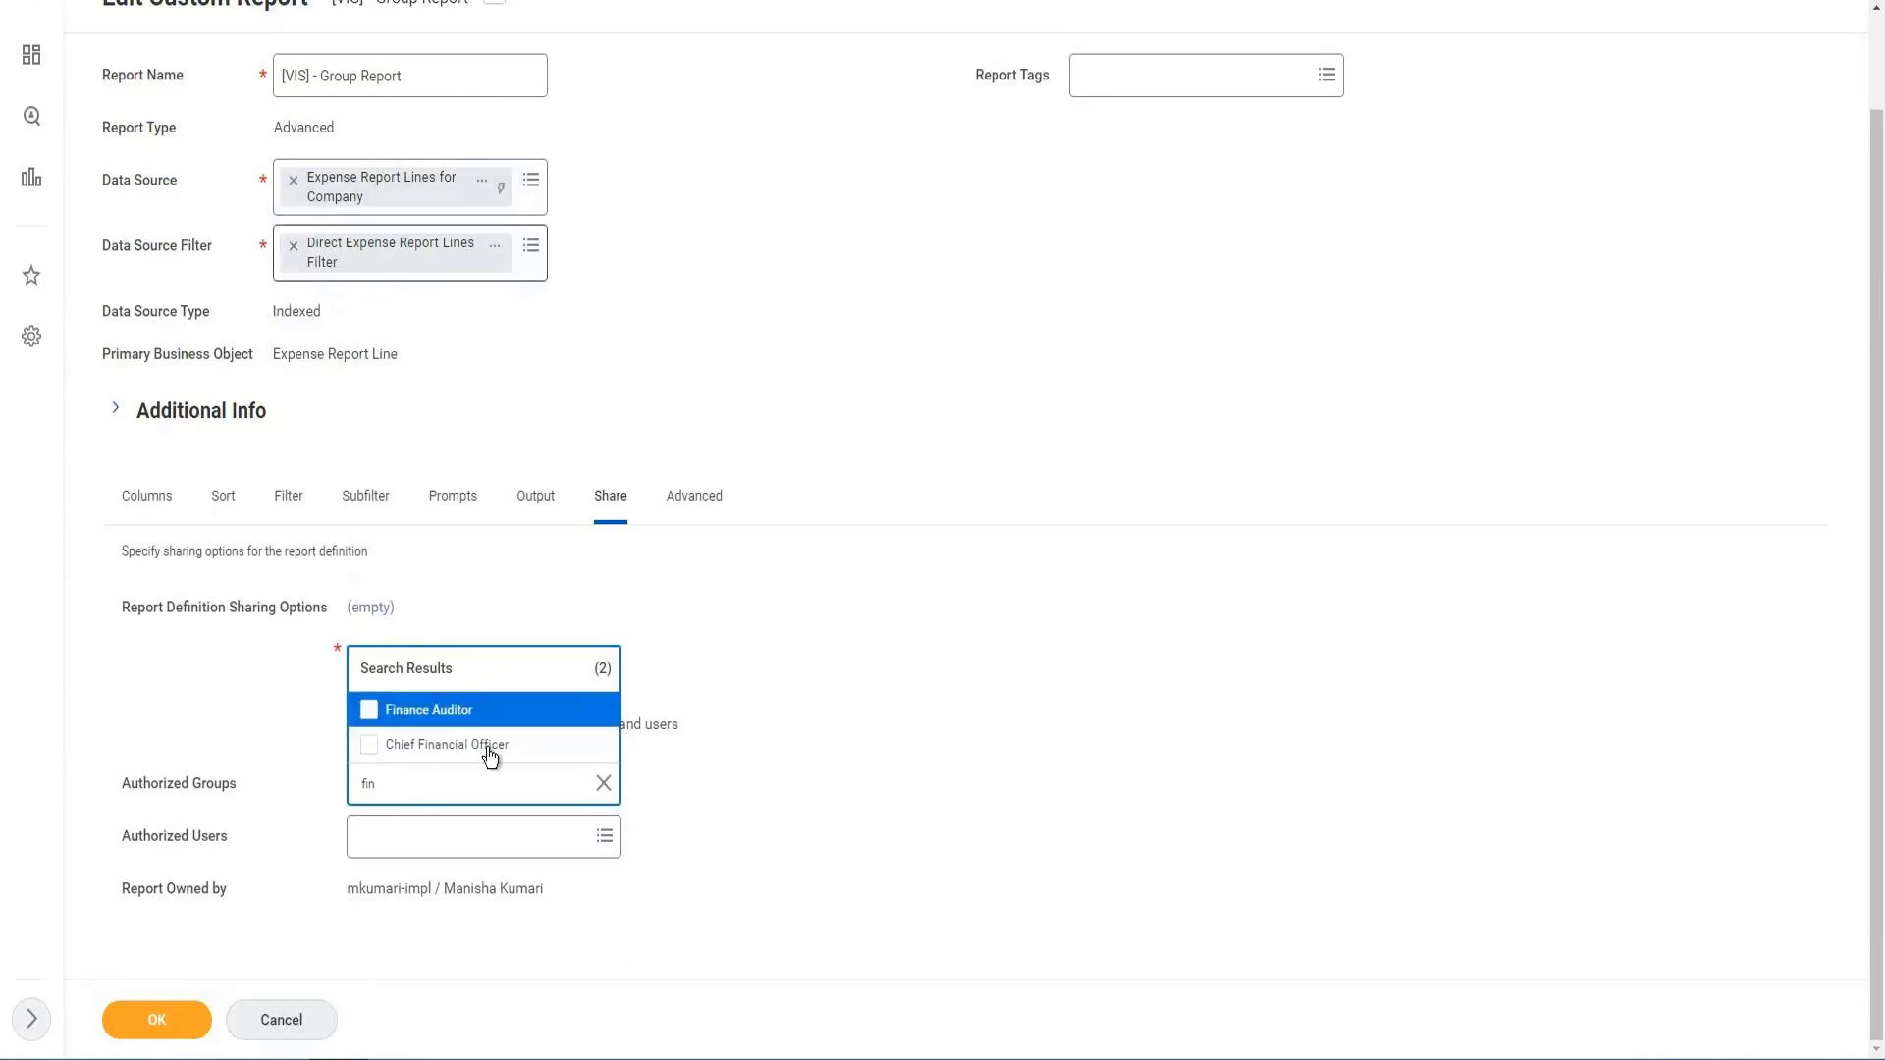
- Try Cash Manager as an authorized group by searching for "manager", and remove it again
left_click(454, 781)
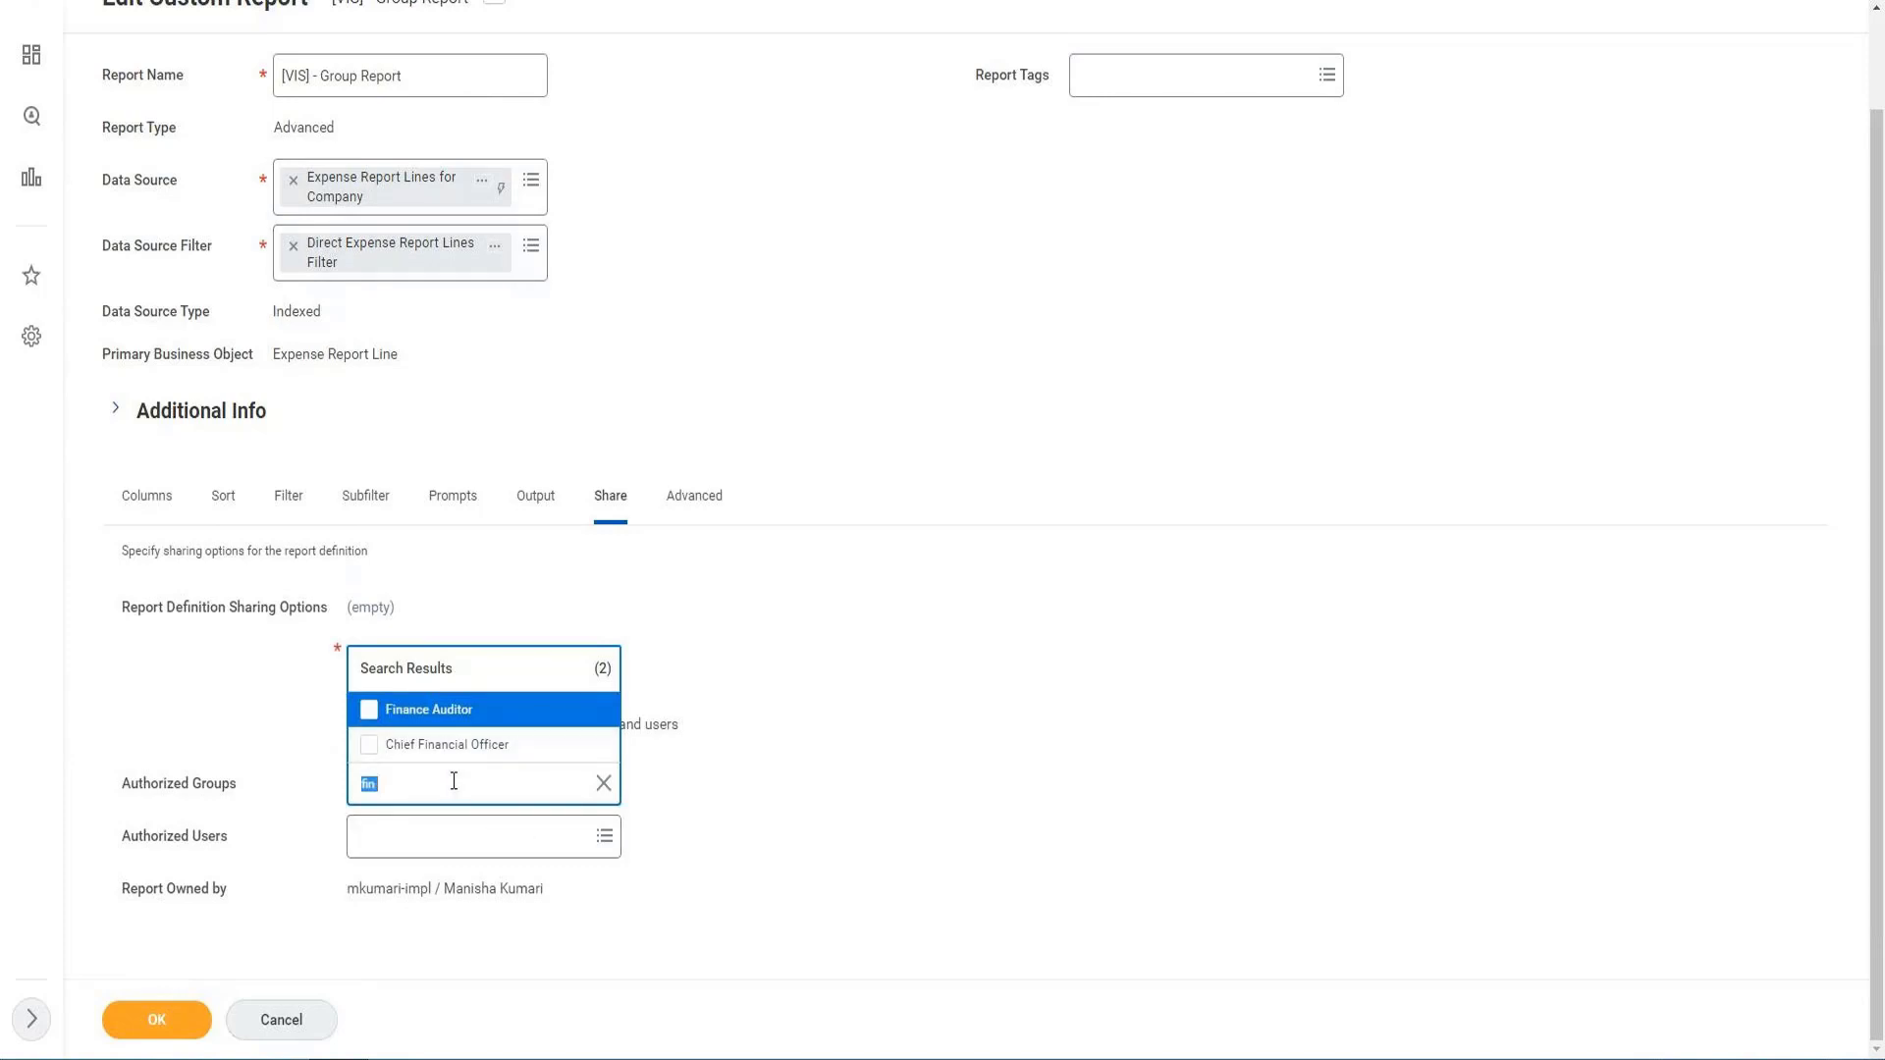
type("manager")
key("Return")
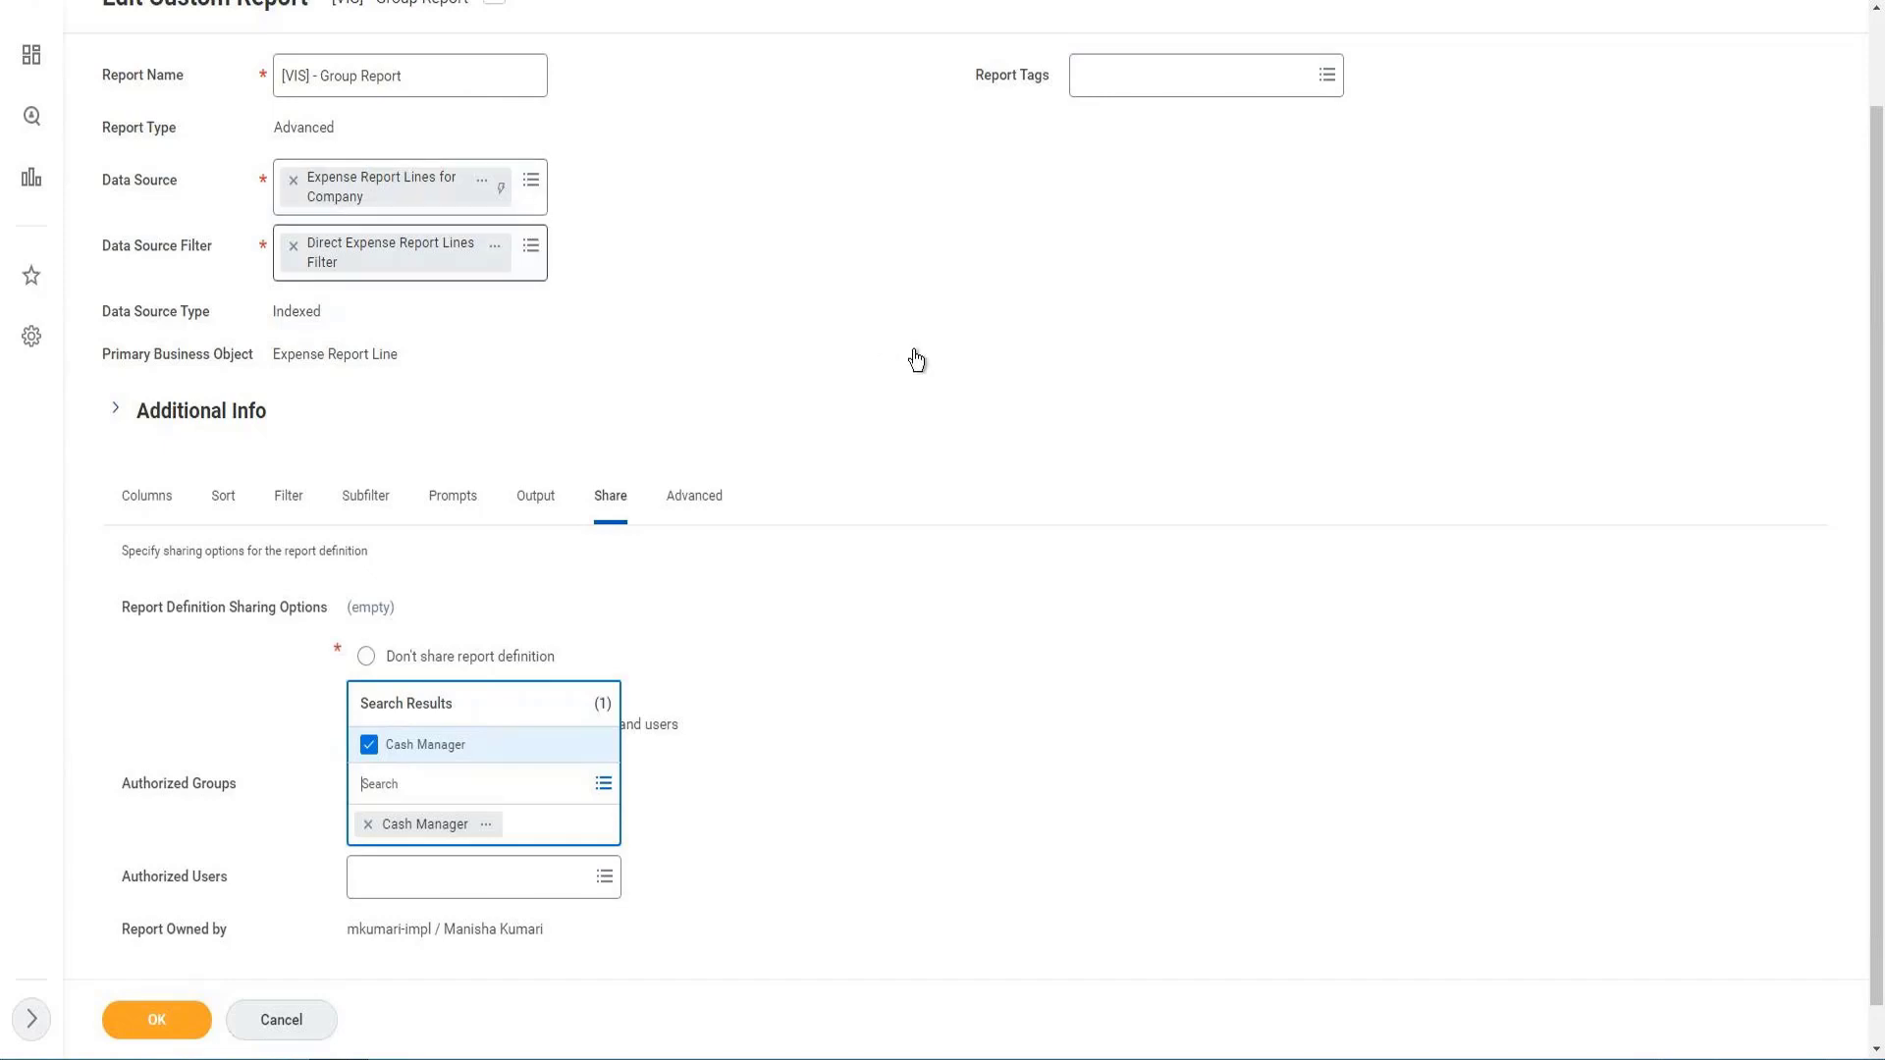
scroll(811, 638, "down", 1)
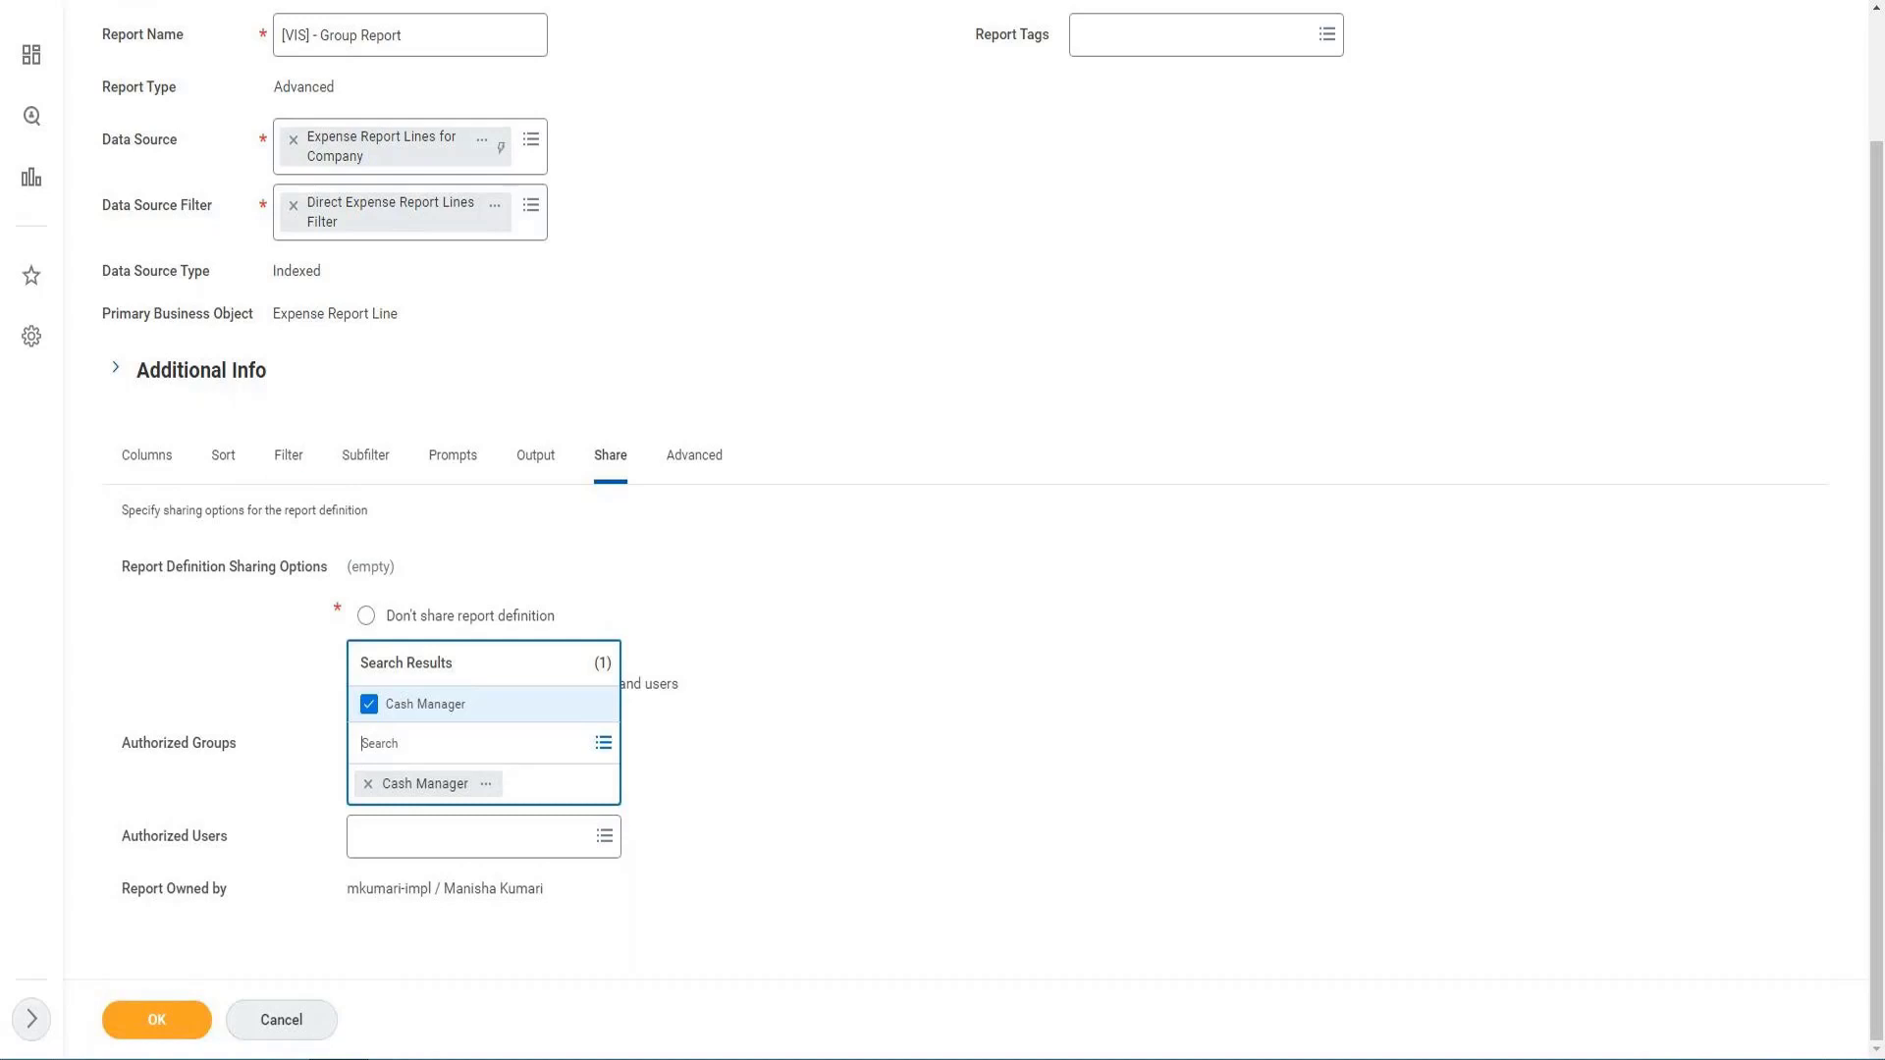
left_click(372, 790)
left_click(370, 787)
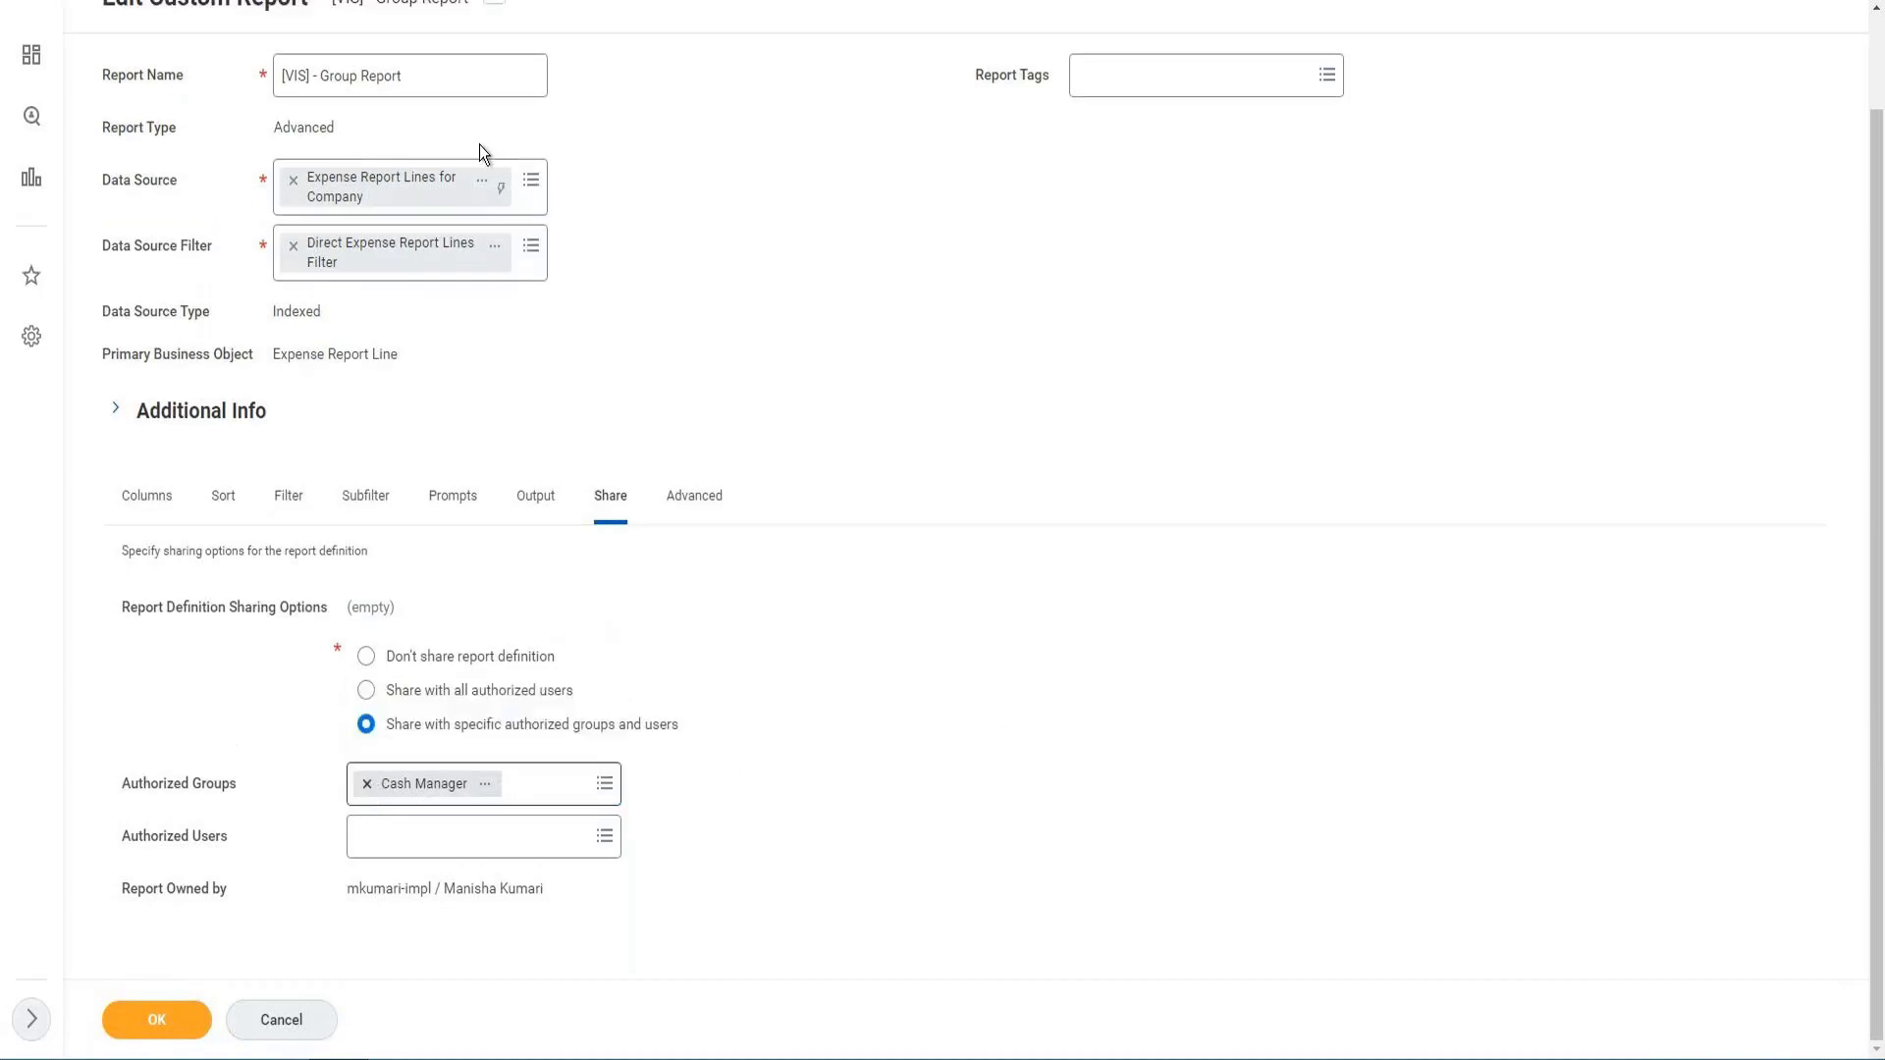
- View the Expense Report Lines for Company data source in a new tab and expand its full security group list
left_click(488, 196)
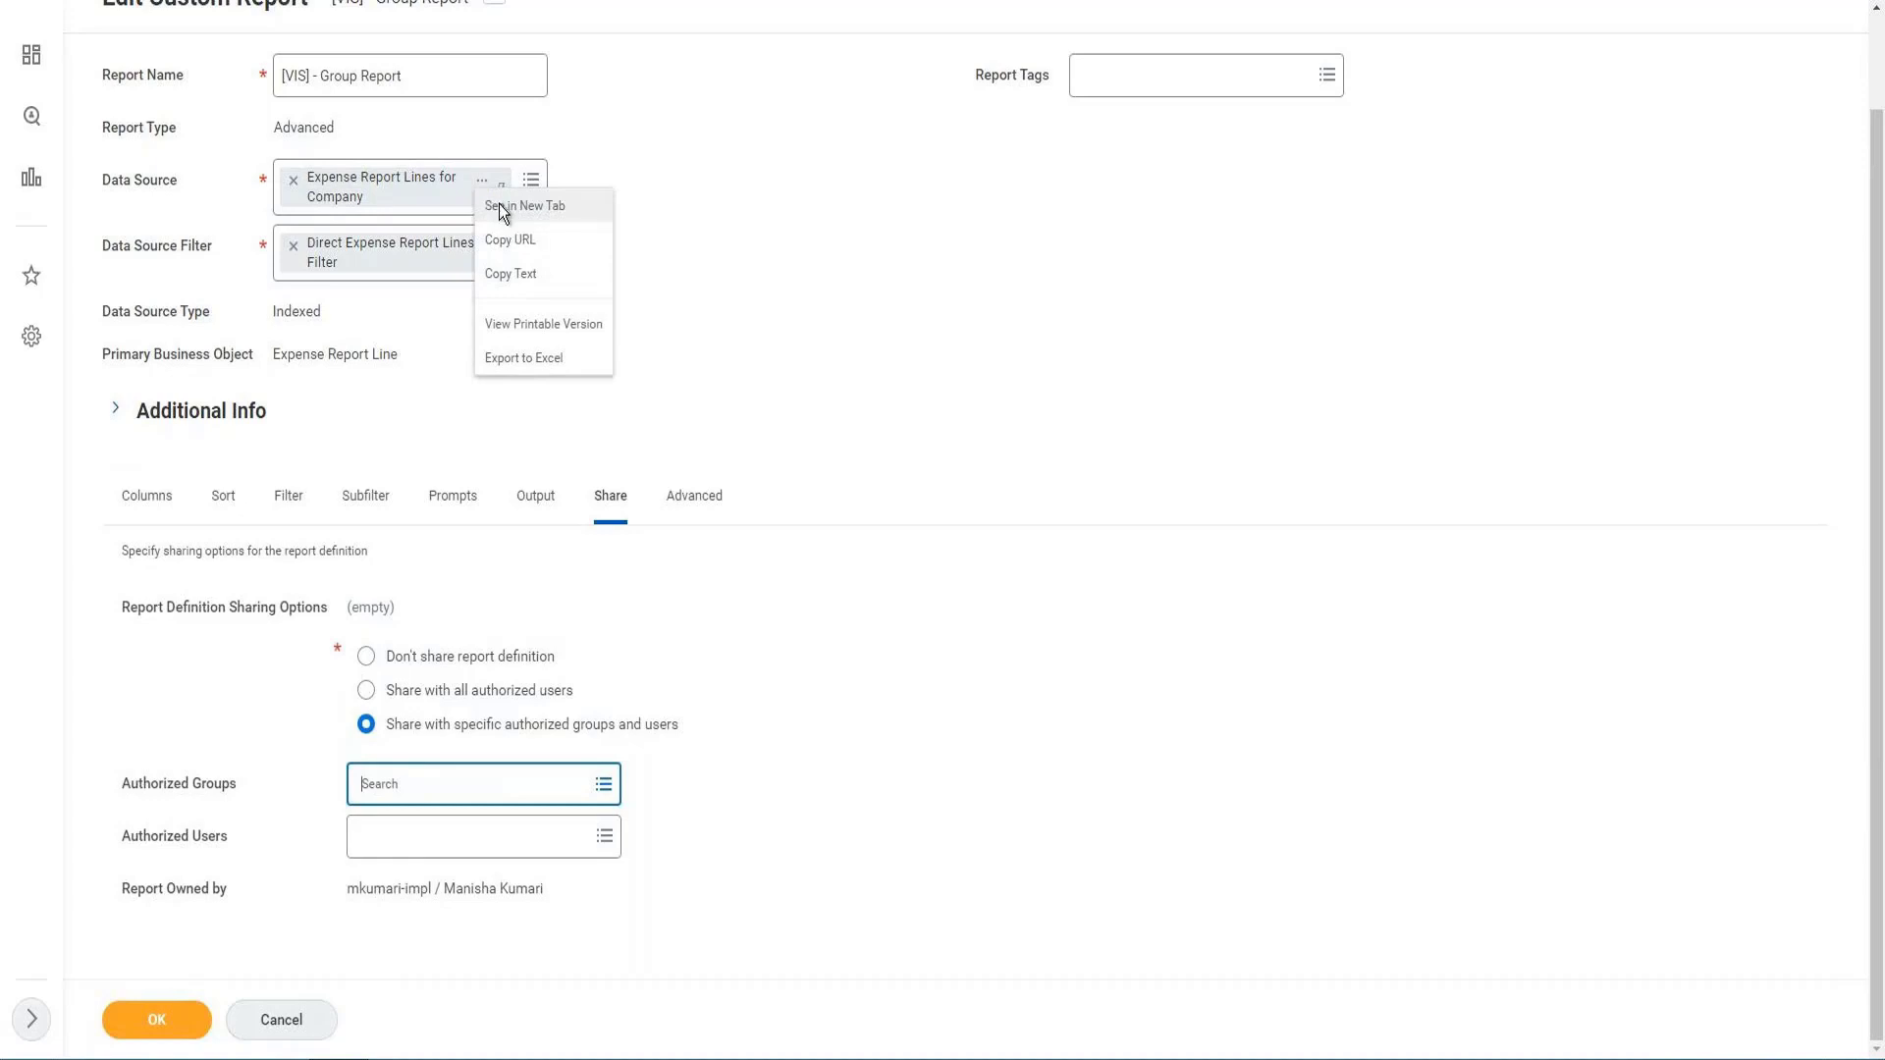
left_click(501, 206)
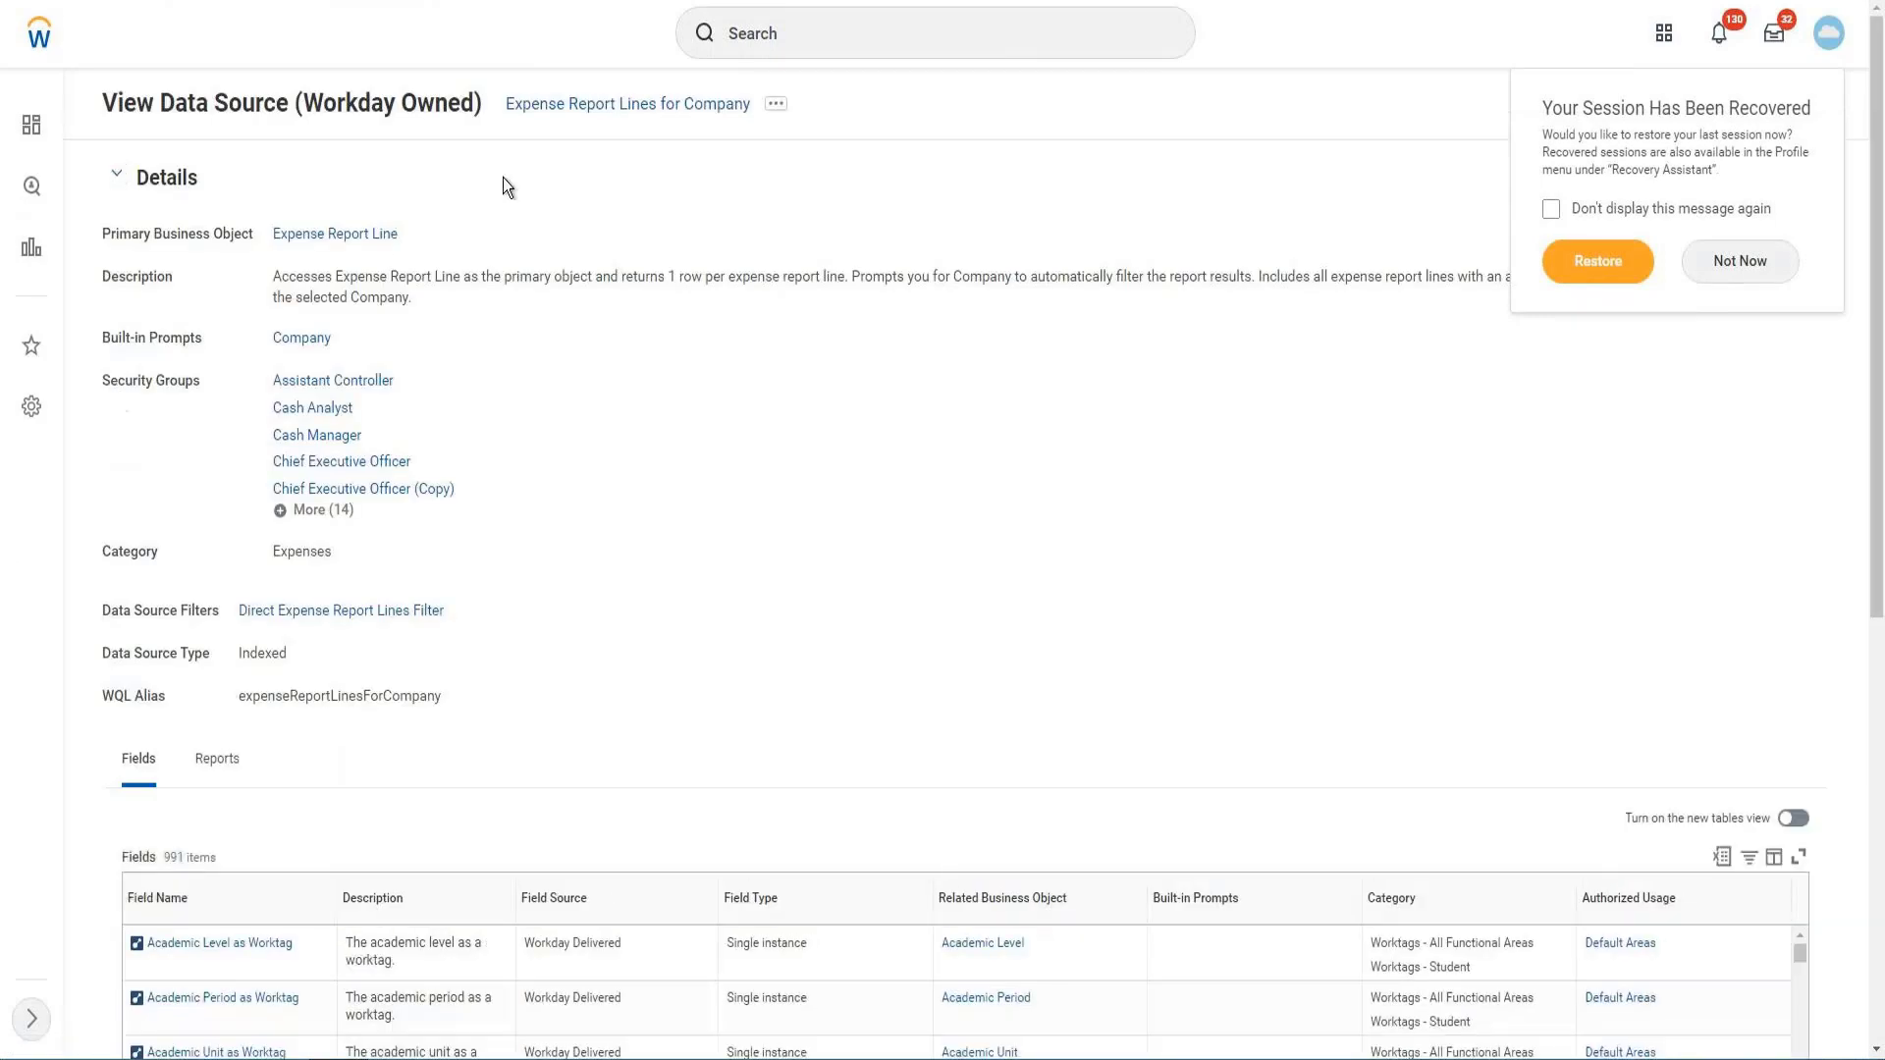
left_click(158, 372)
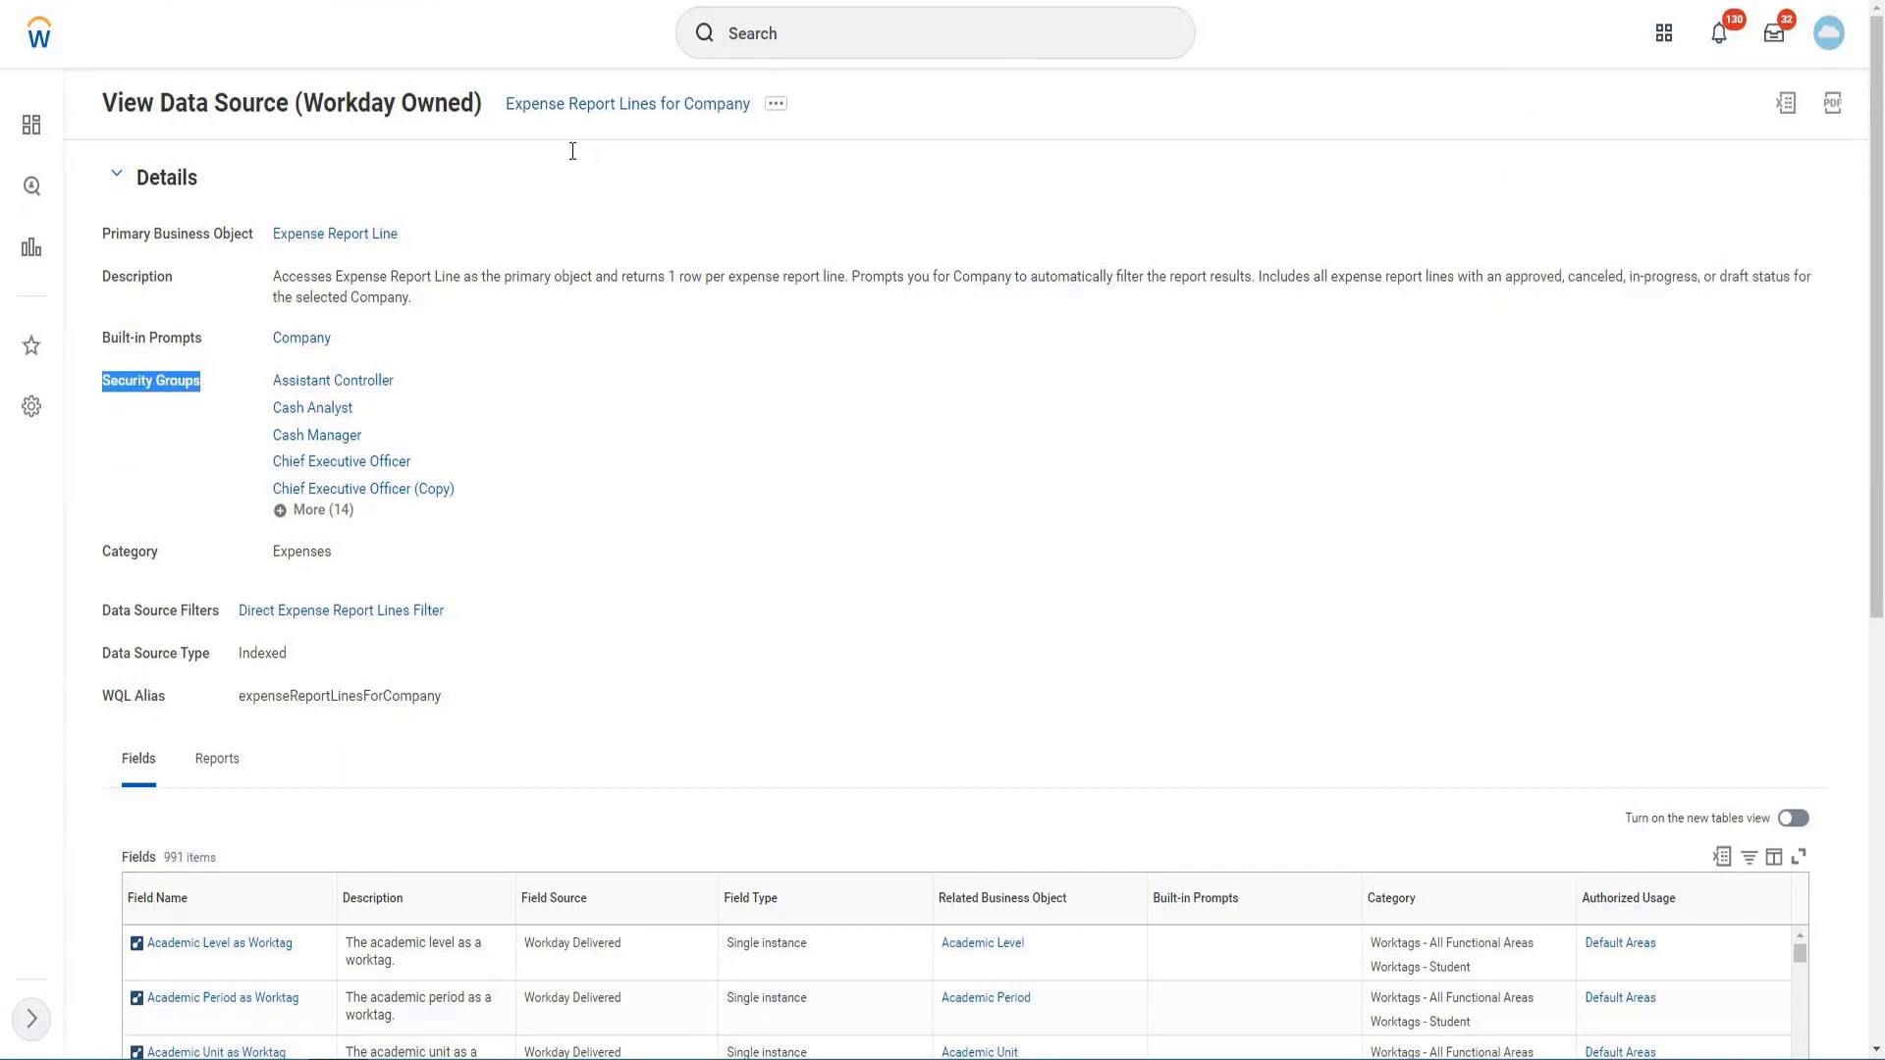
left_click(334, 511)
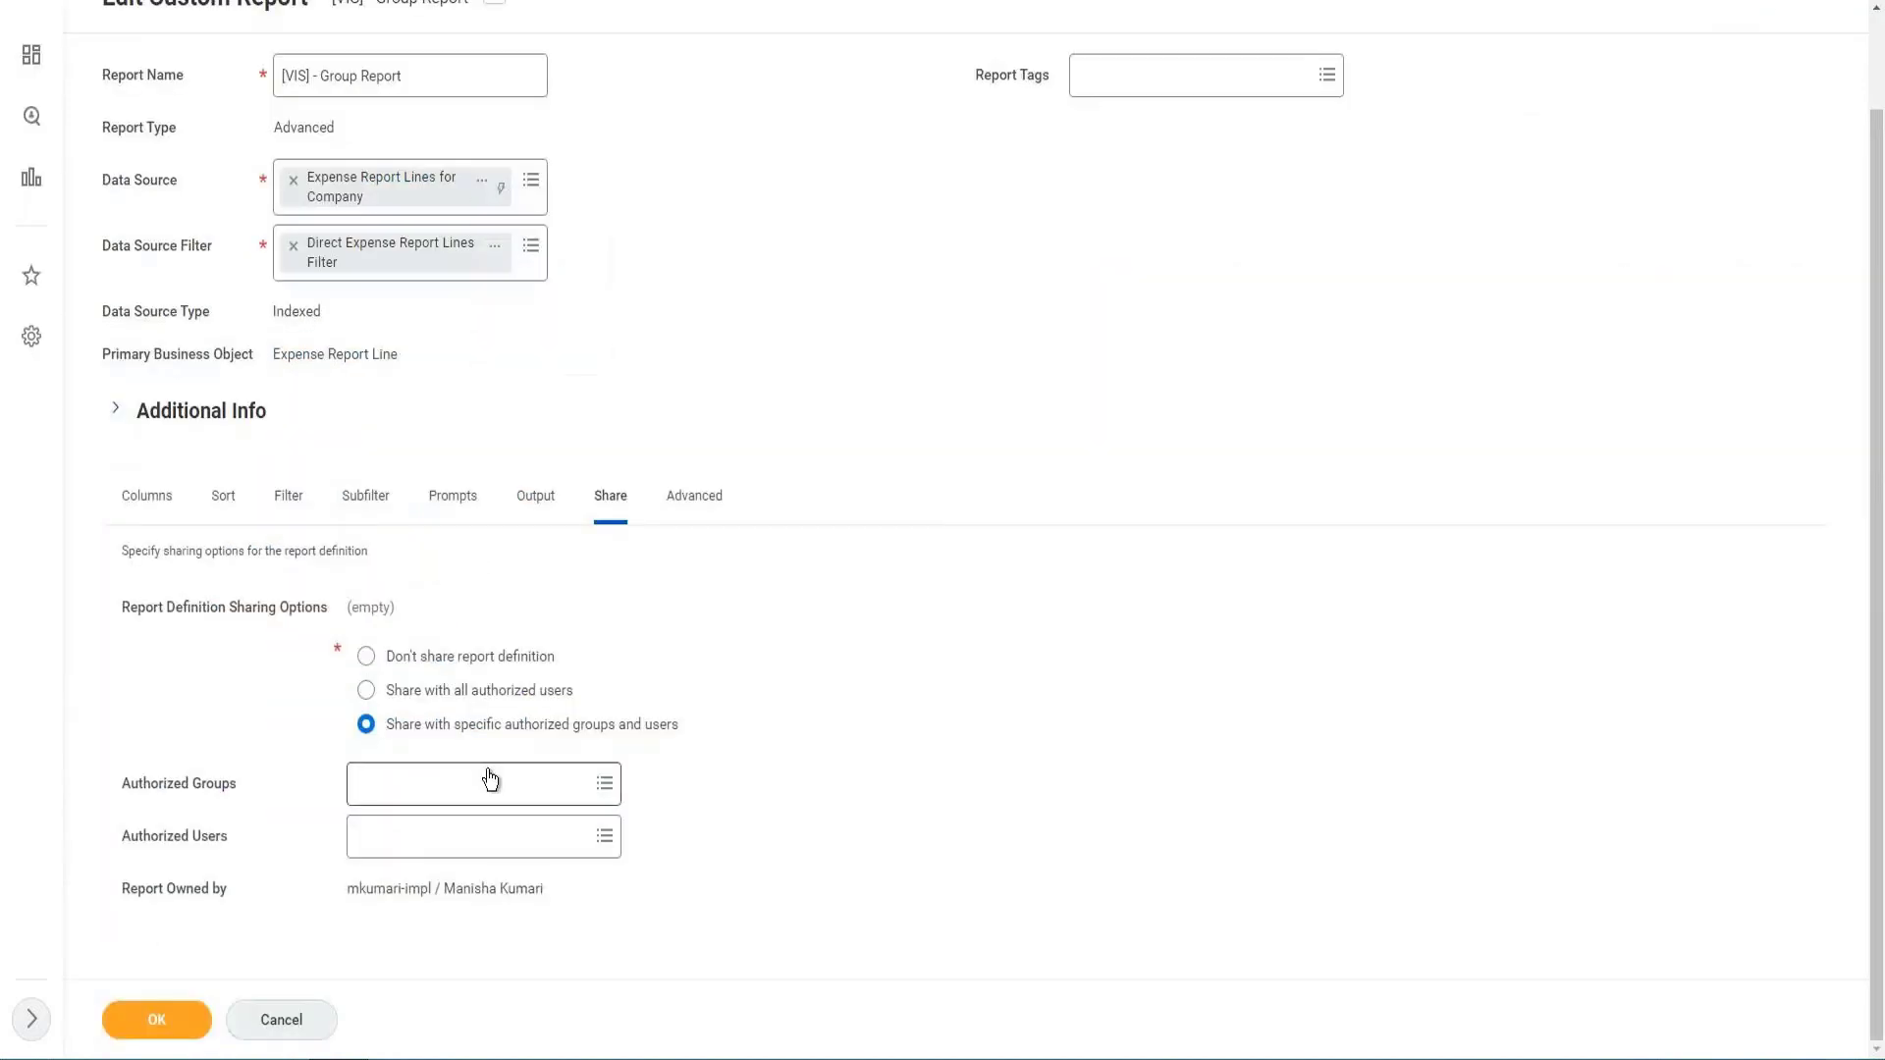
- Add Integration Administrator to the authorized groups of the report definition
left_click(490, 781)
type("in")
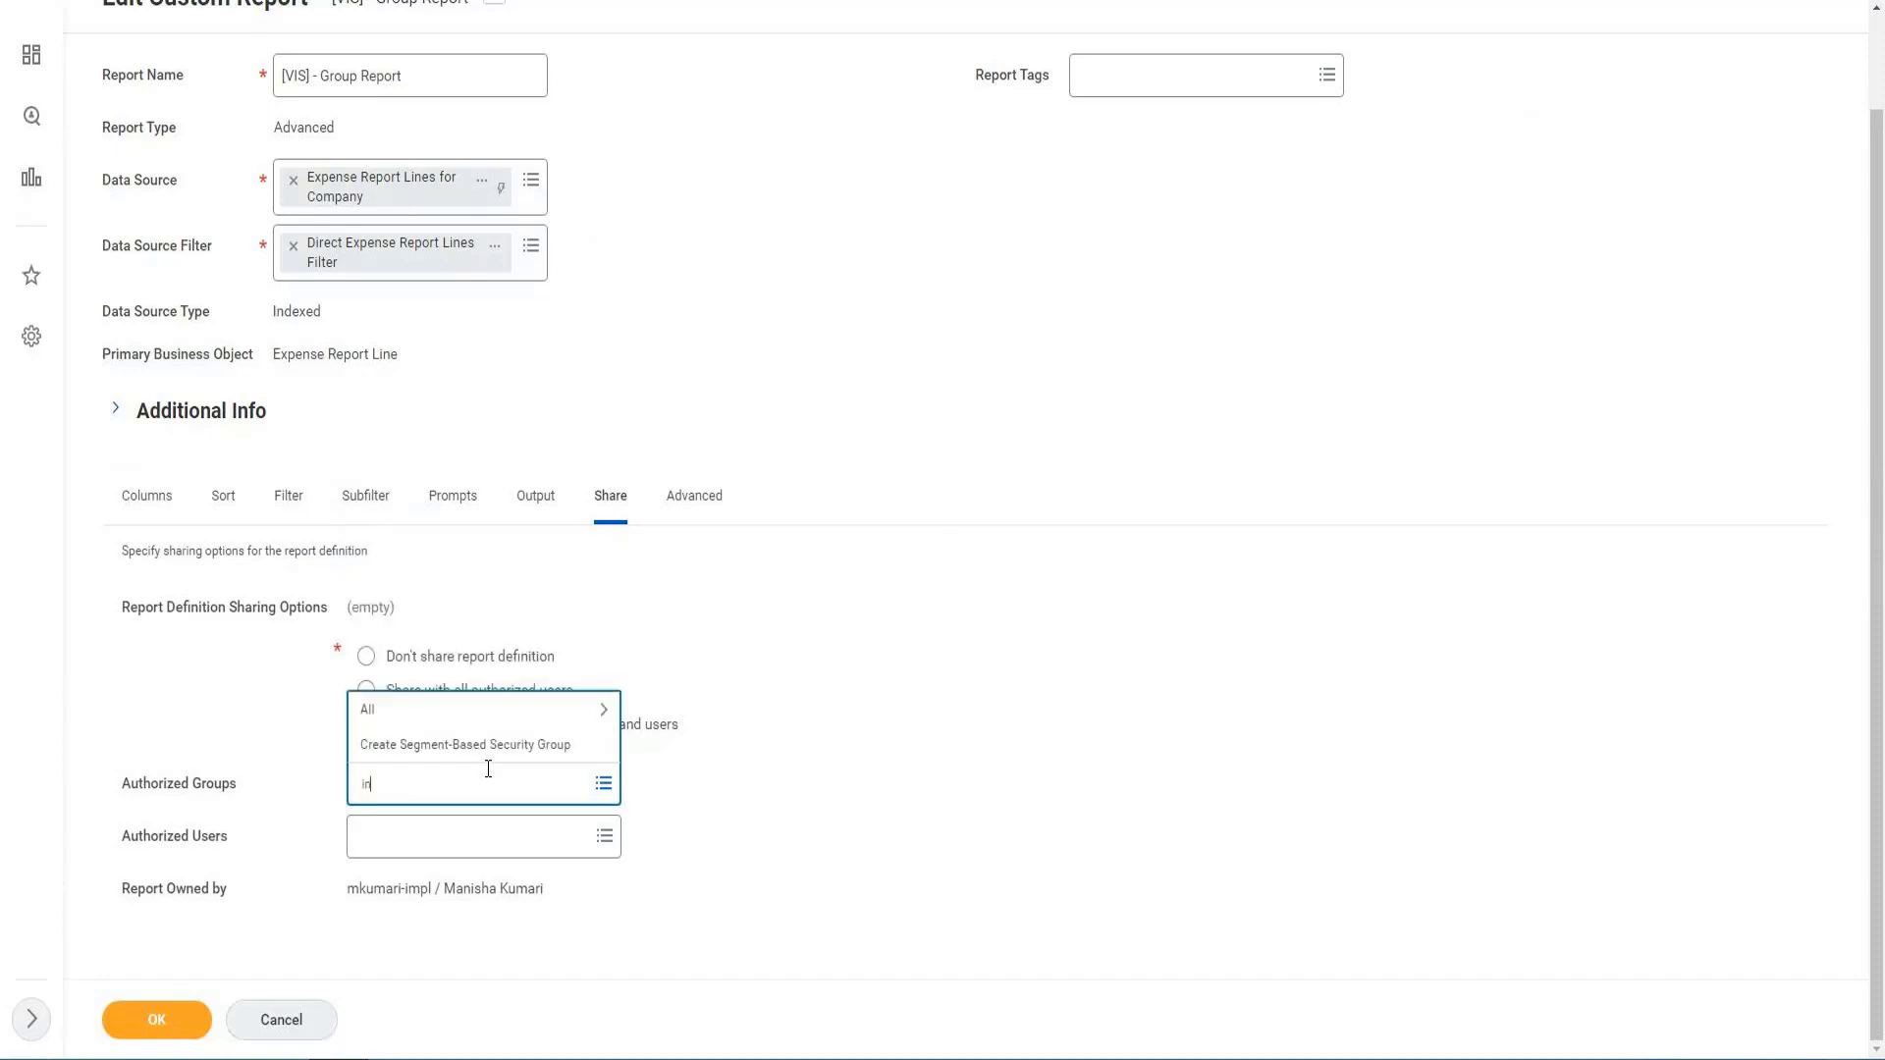
type("etgra")
key("Left")
key("Delete")
key("Right")
type("e")
key("End")
type("admin")
key("Return")
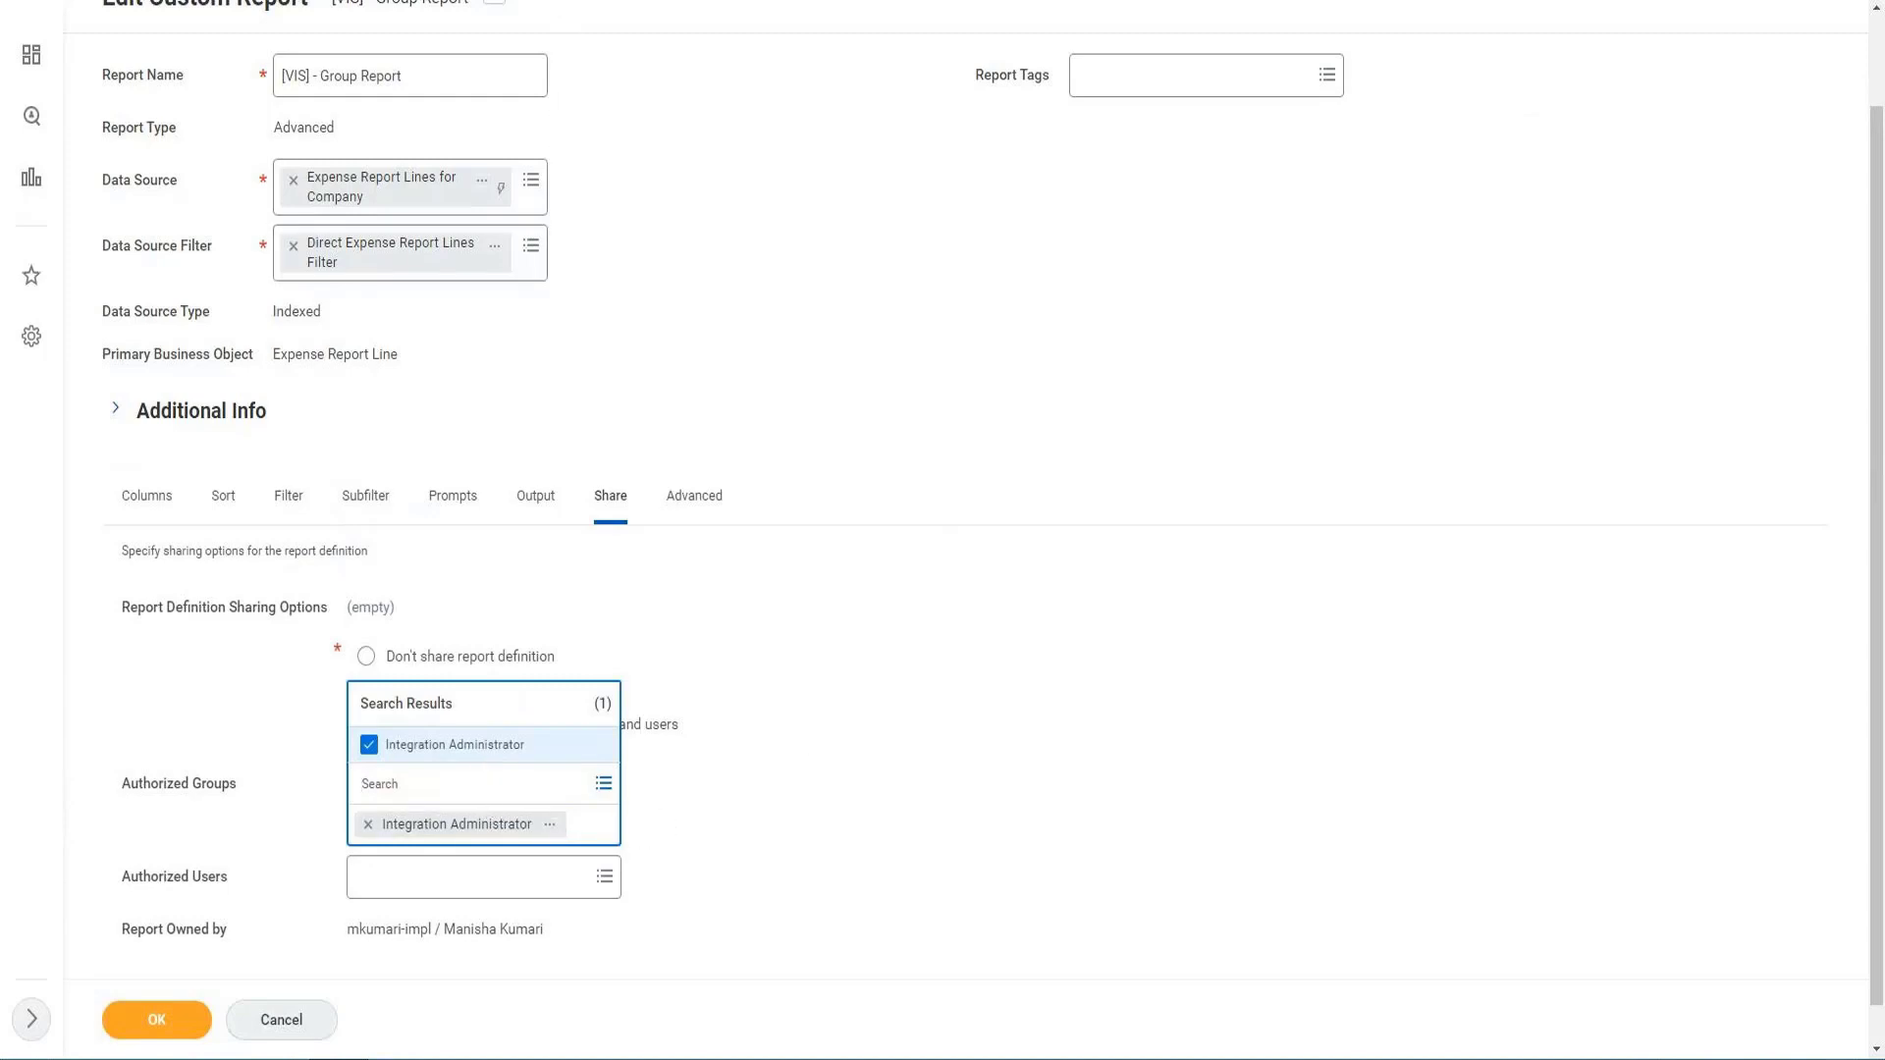
- Switch to the data source page and view the security of Expense Report Lines for Company
key("ctrl+Tab")
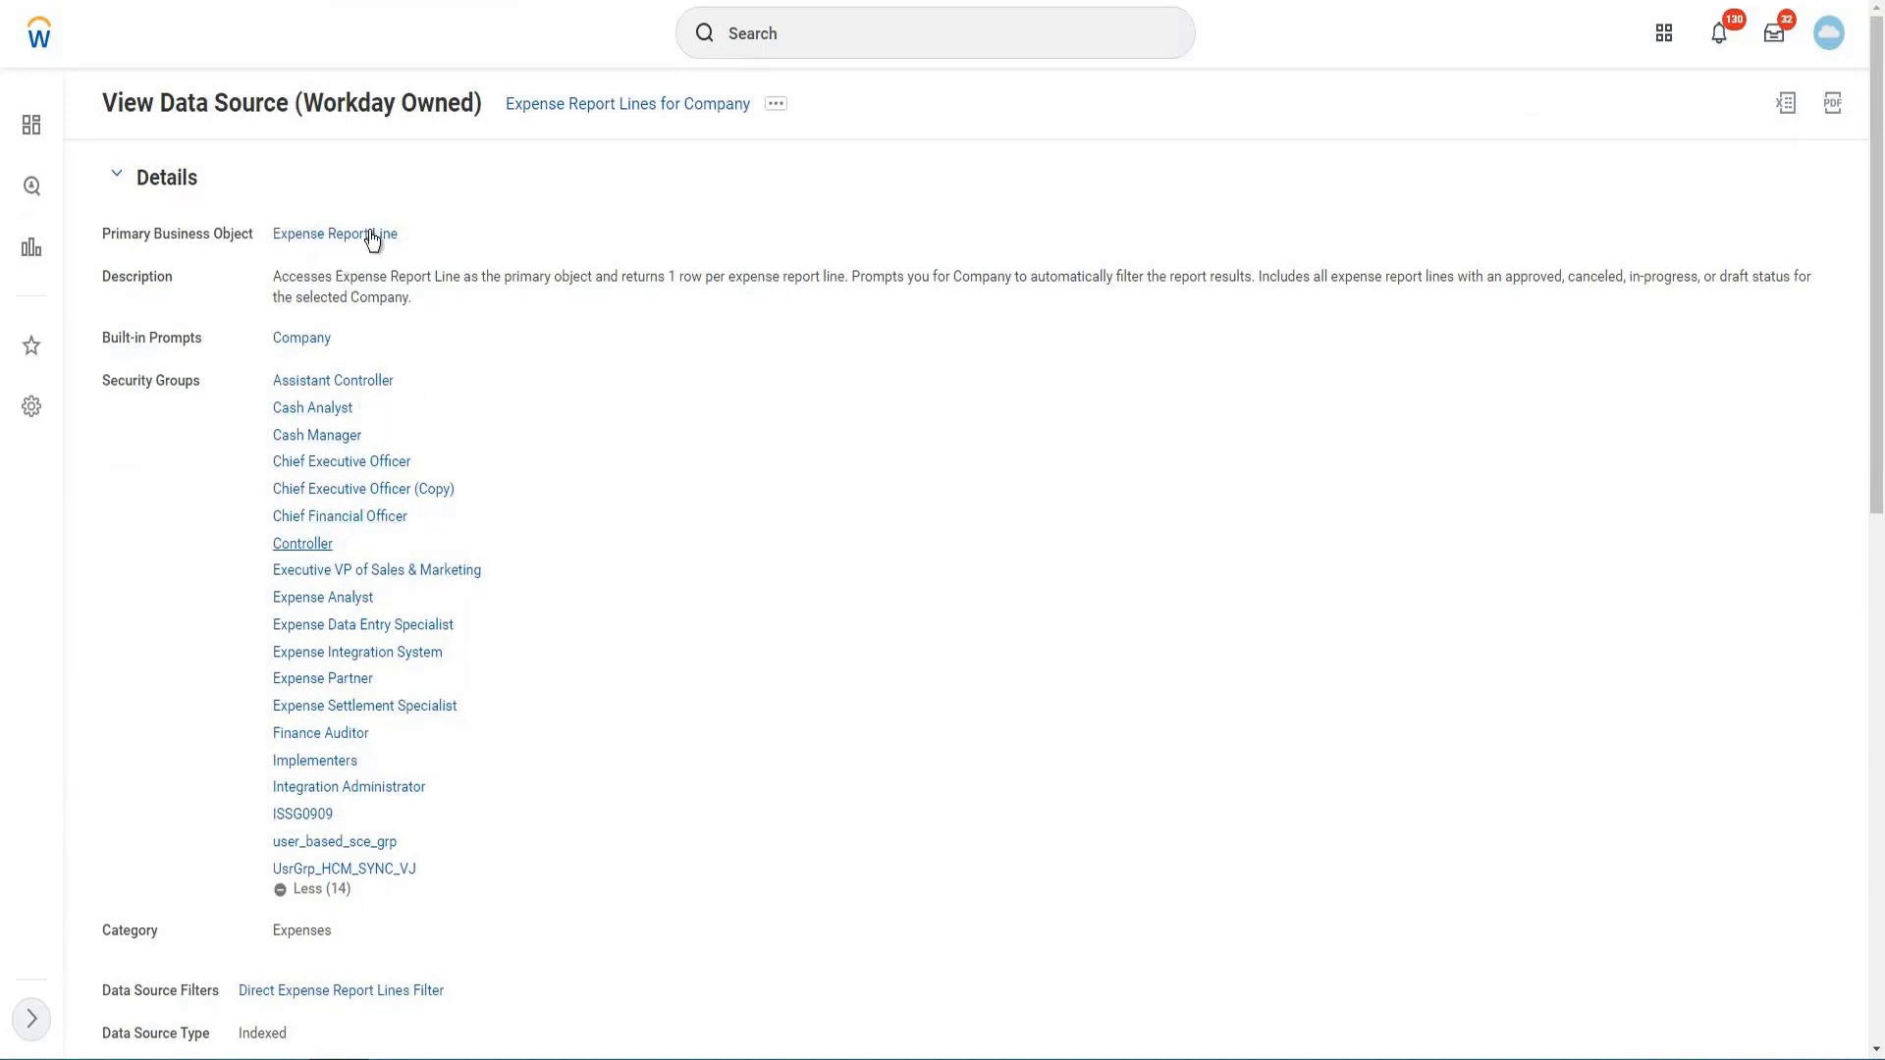
left_click(783, 114)
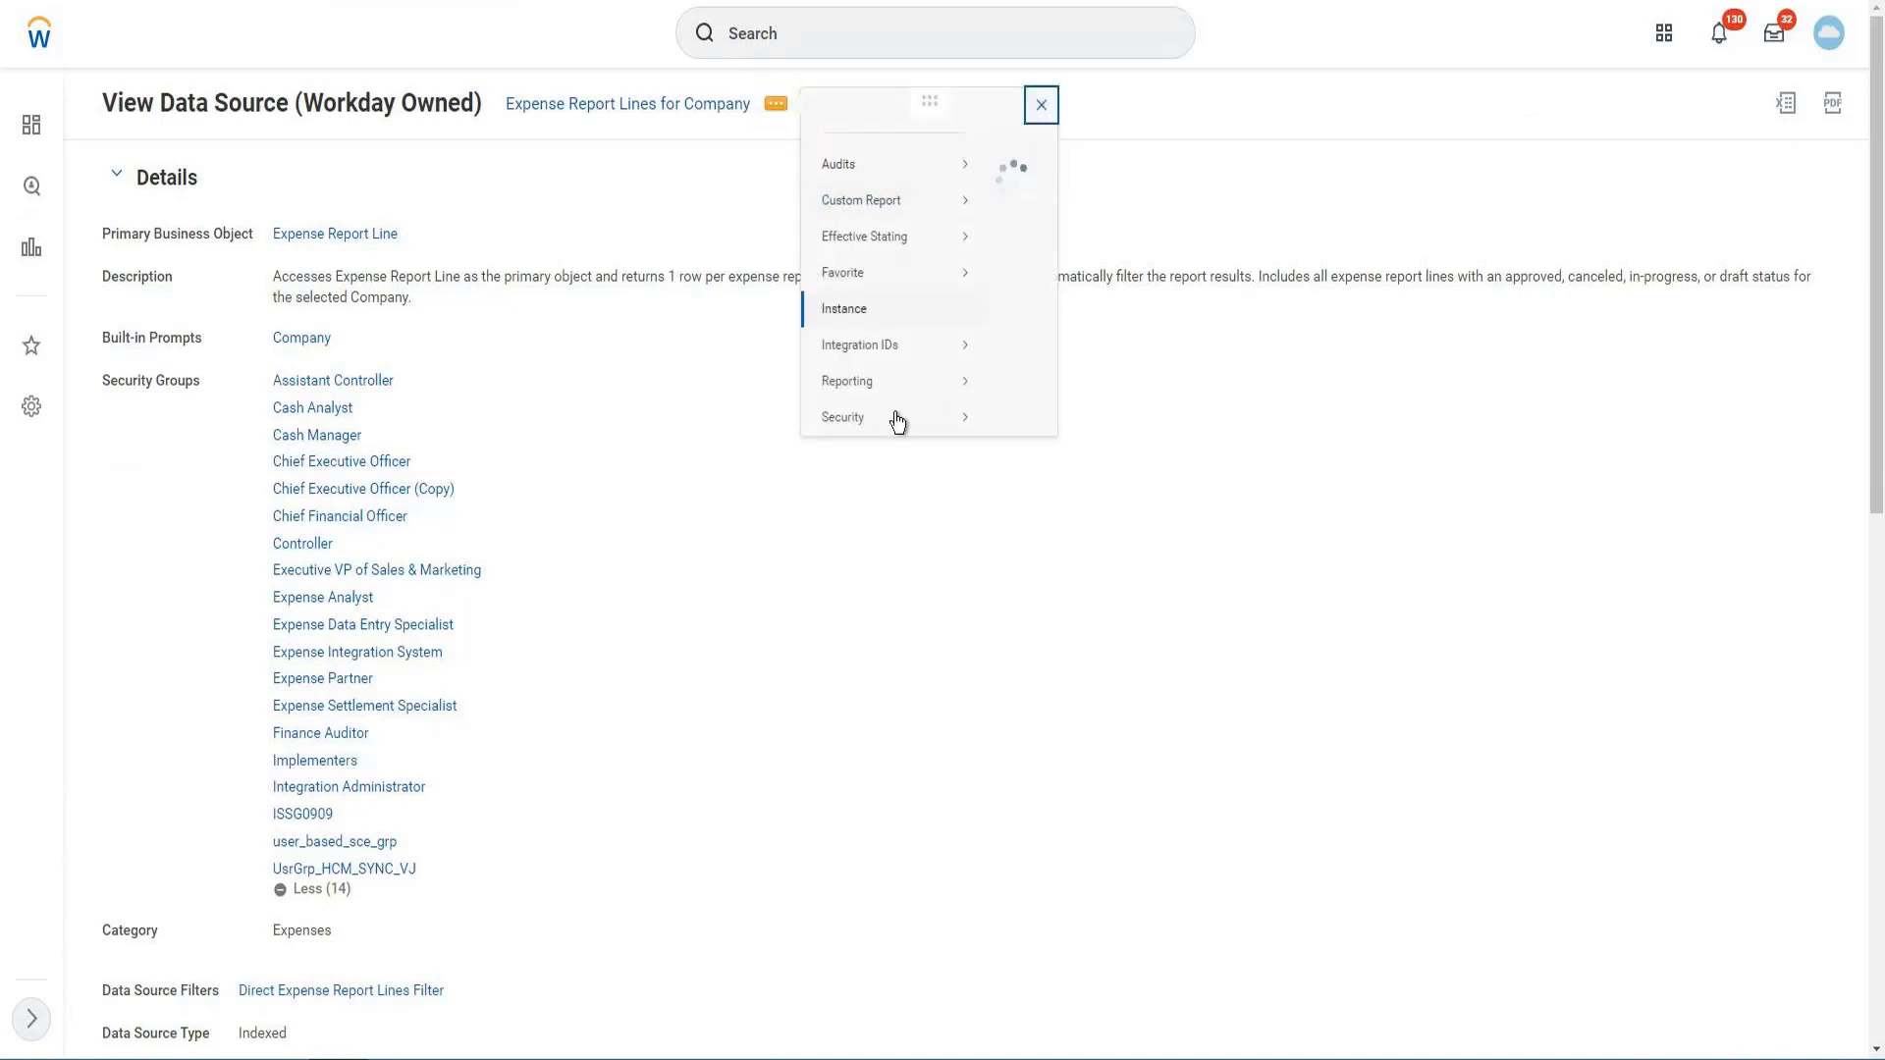
mouse_move(888, 435)
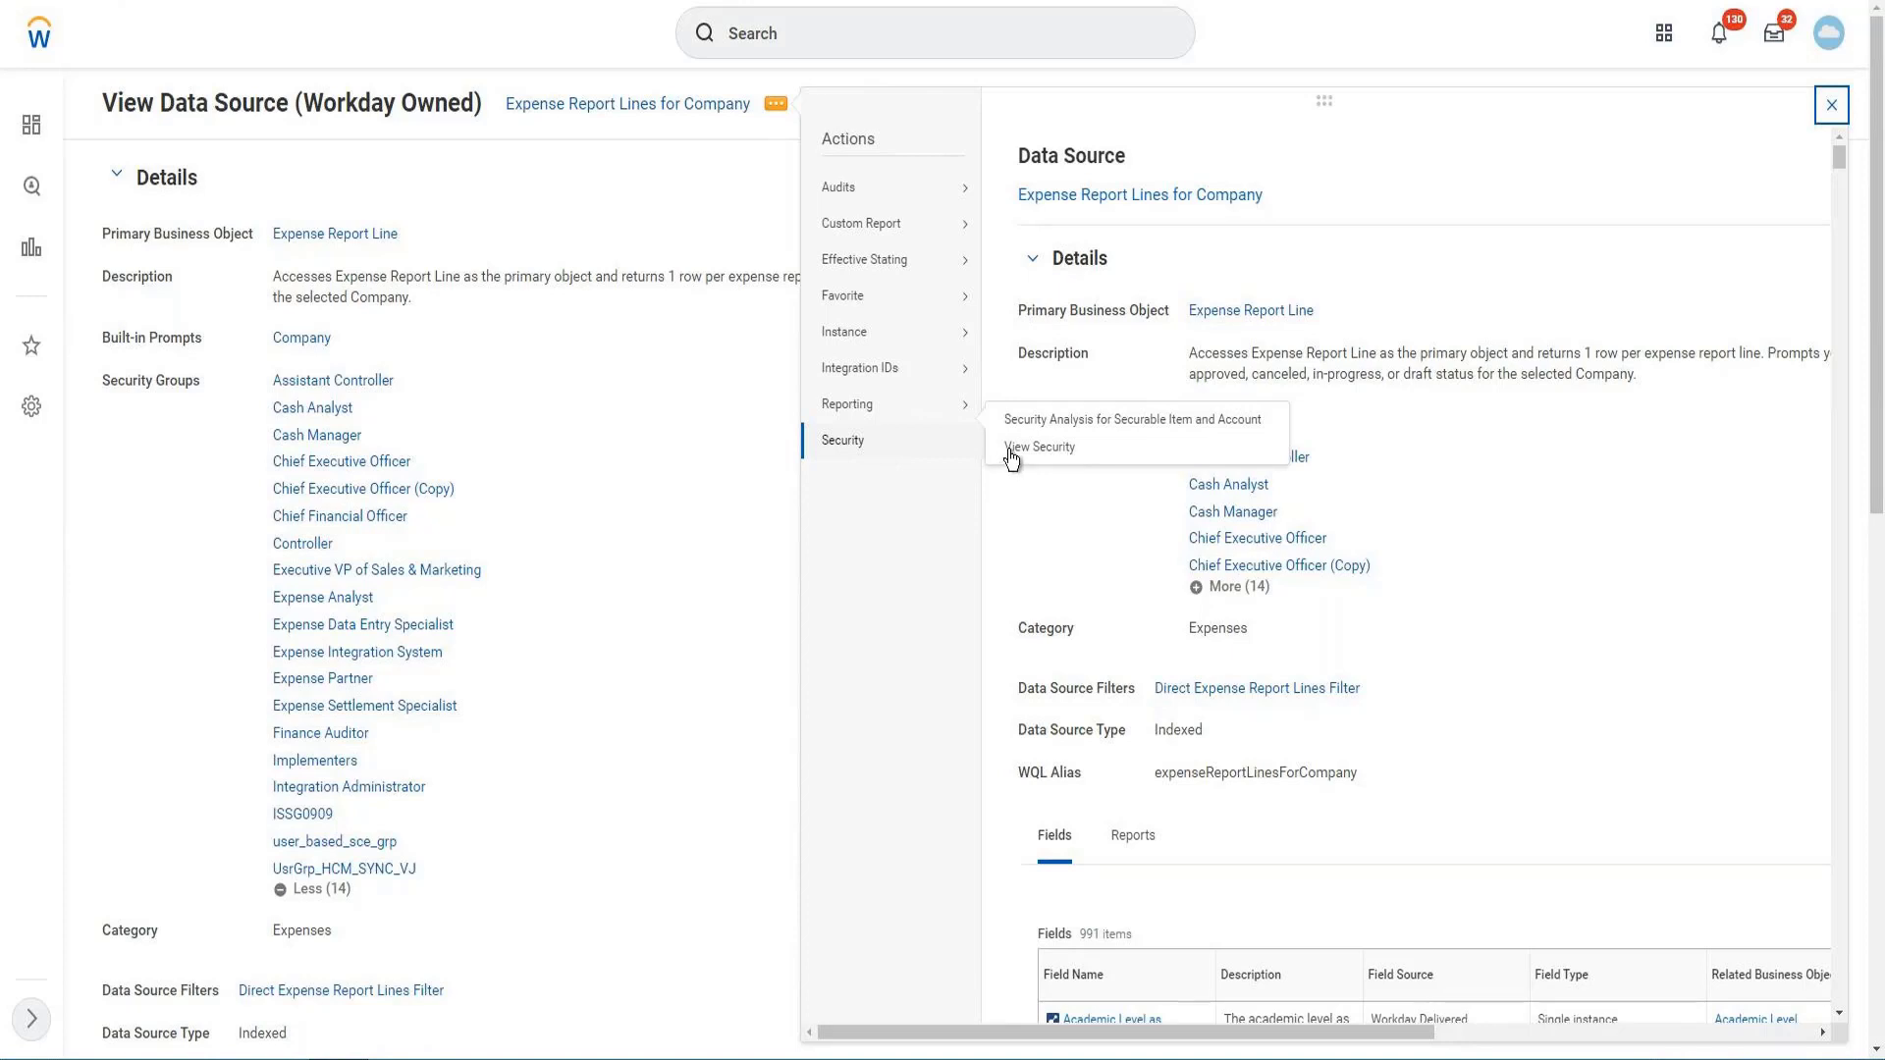
left_click(1224, 445)
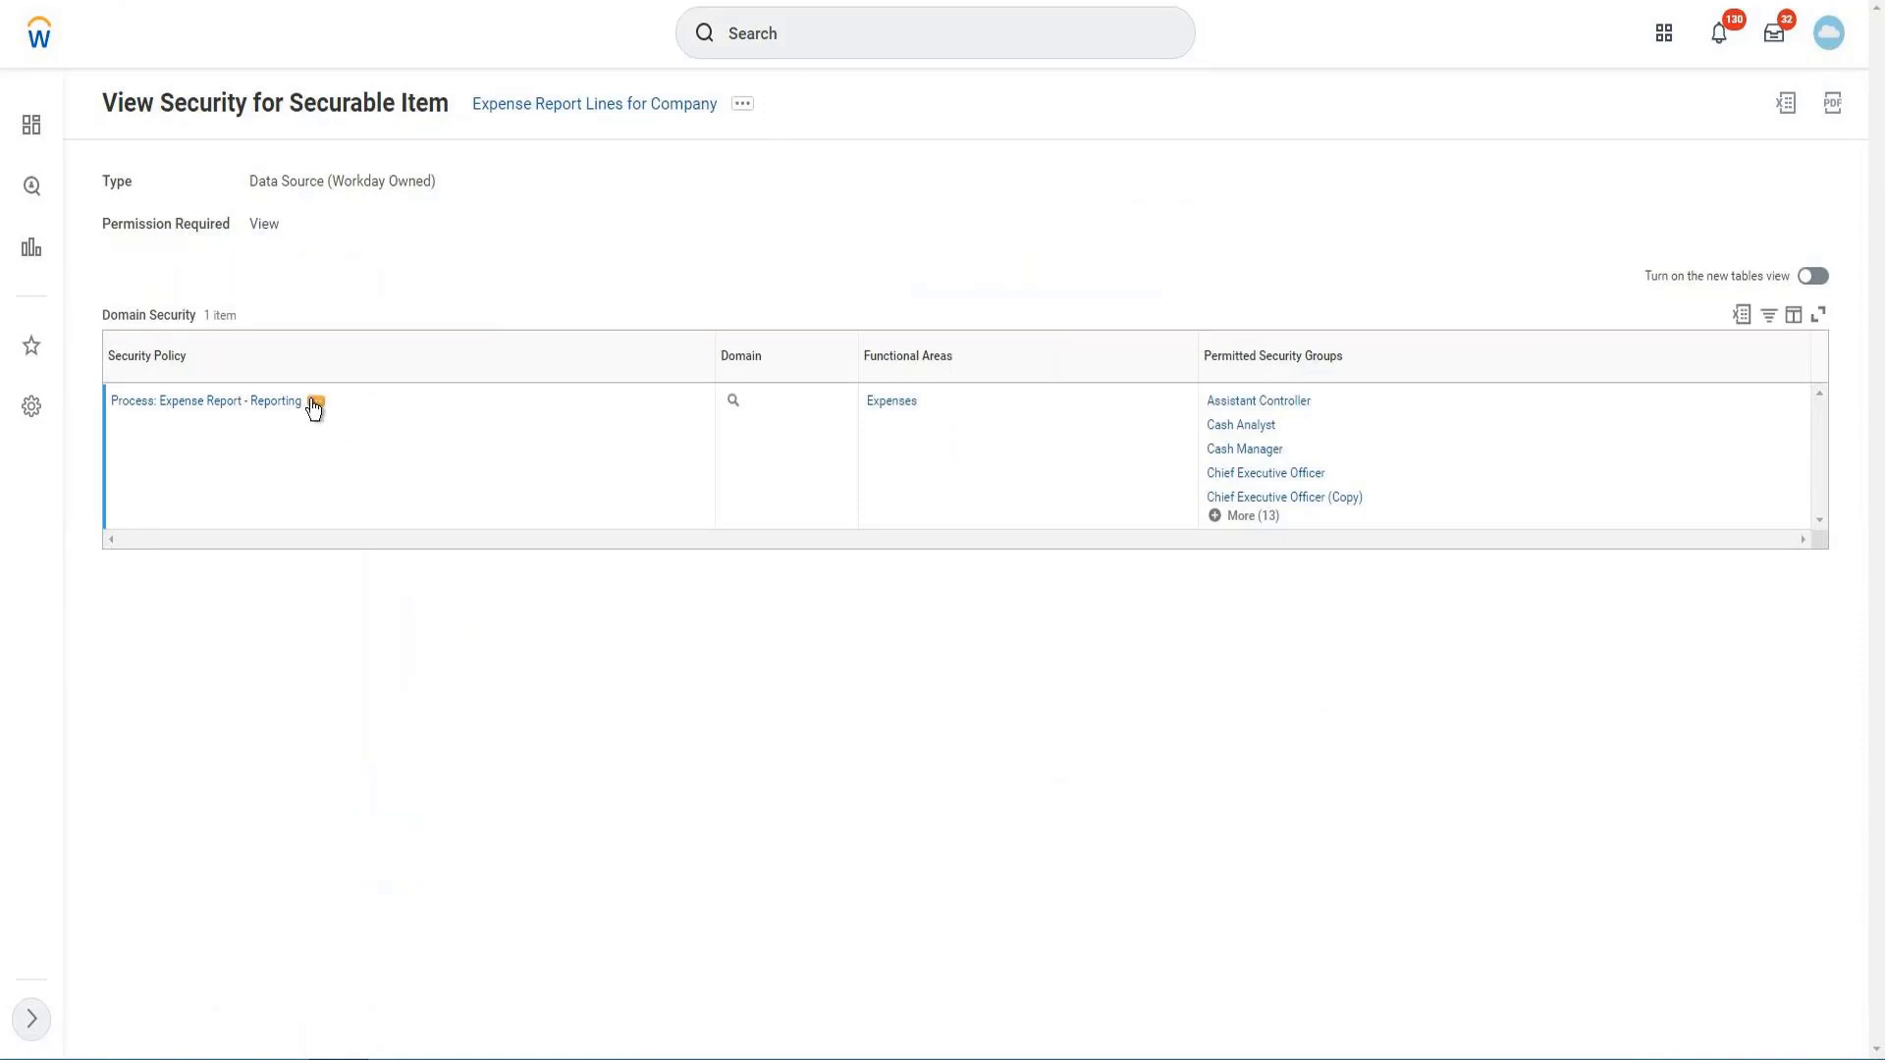
- Open the permissions of the Process: Expense Report - Reporting domain policy for editing and examine the security groups' View and Modify access
left_click(314, 403)
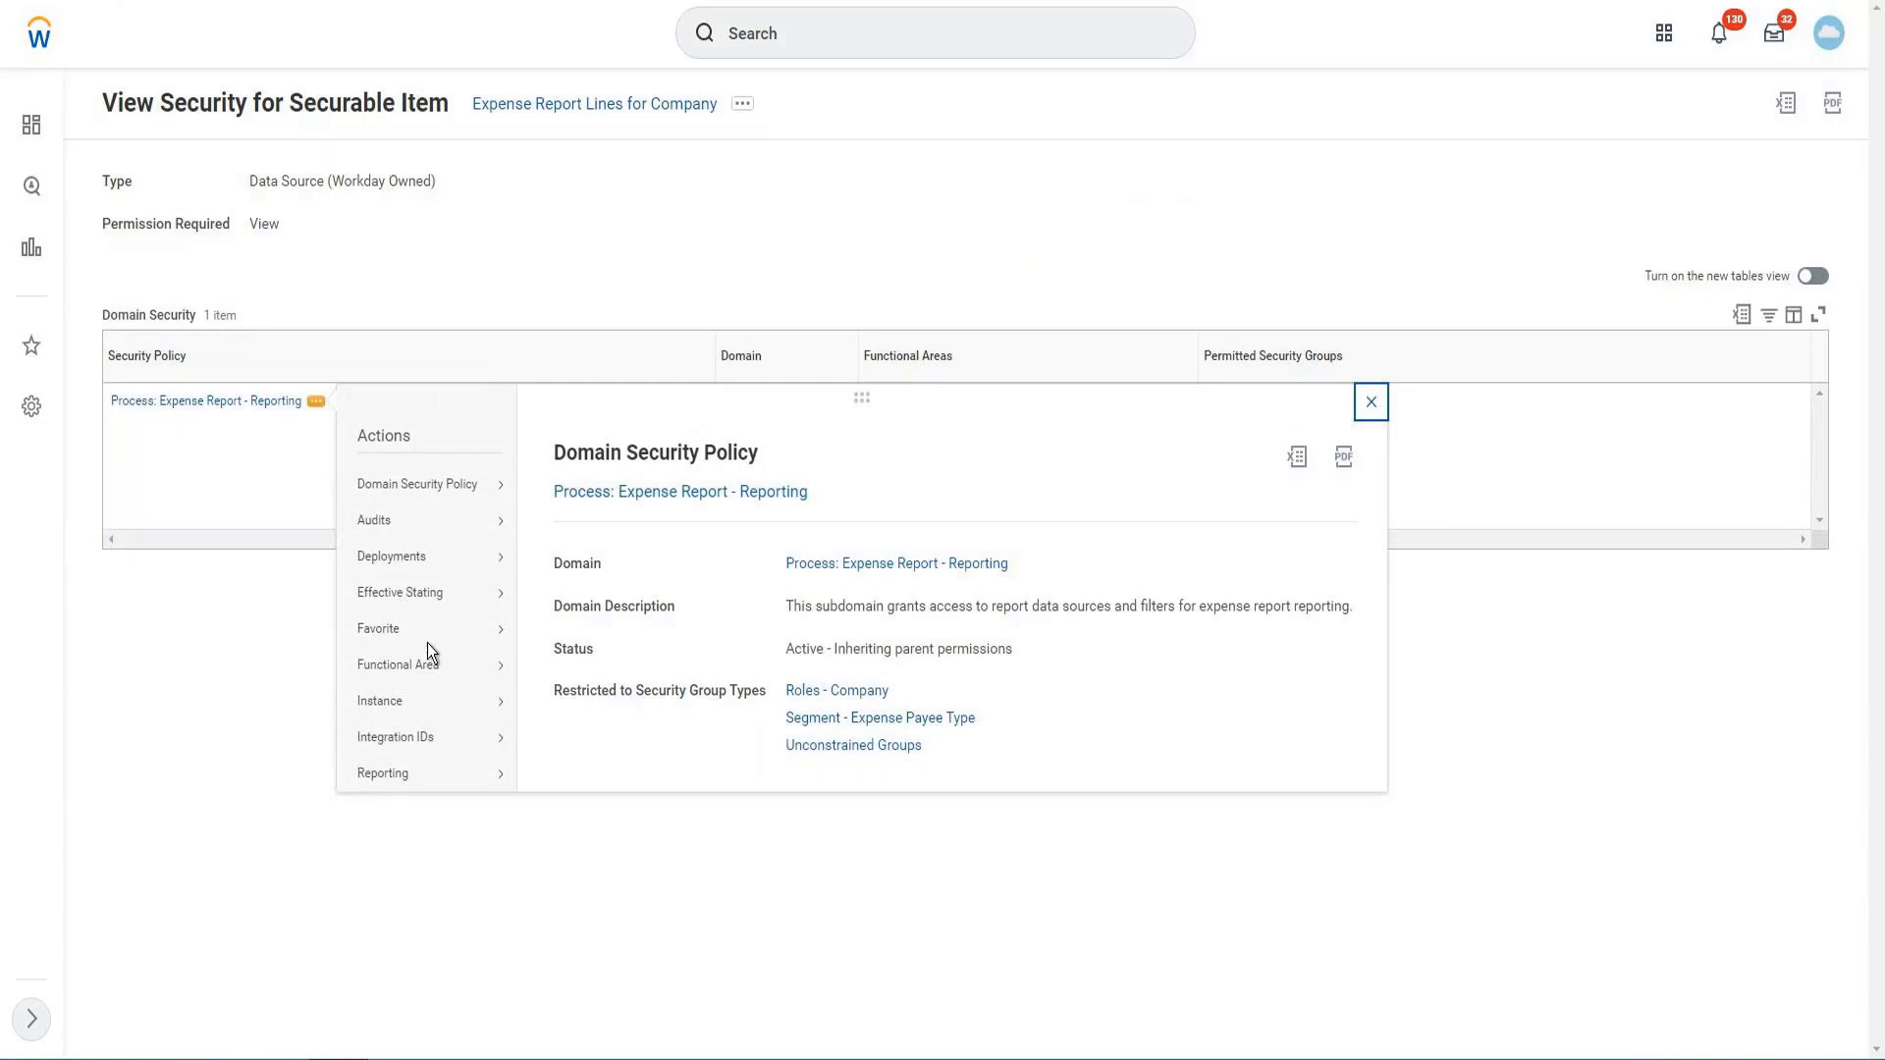
mouse_move(437, 491)
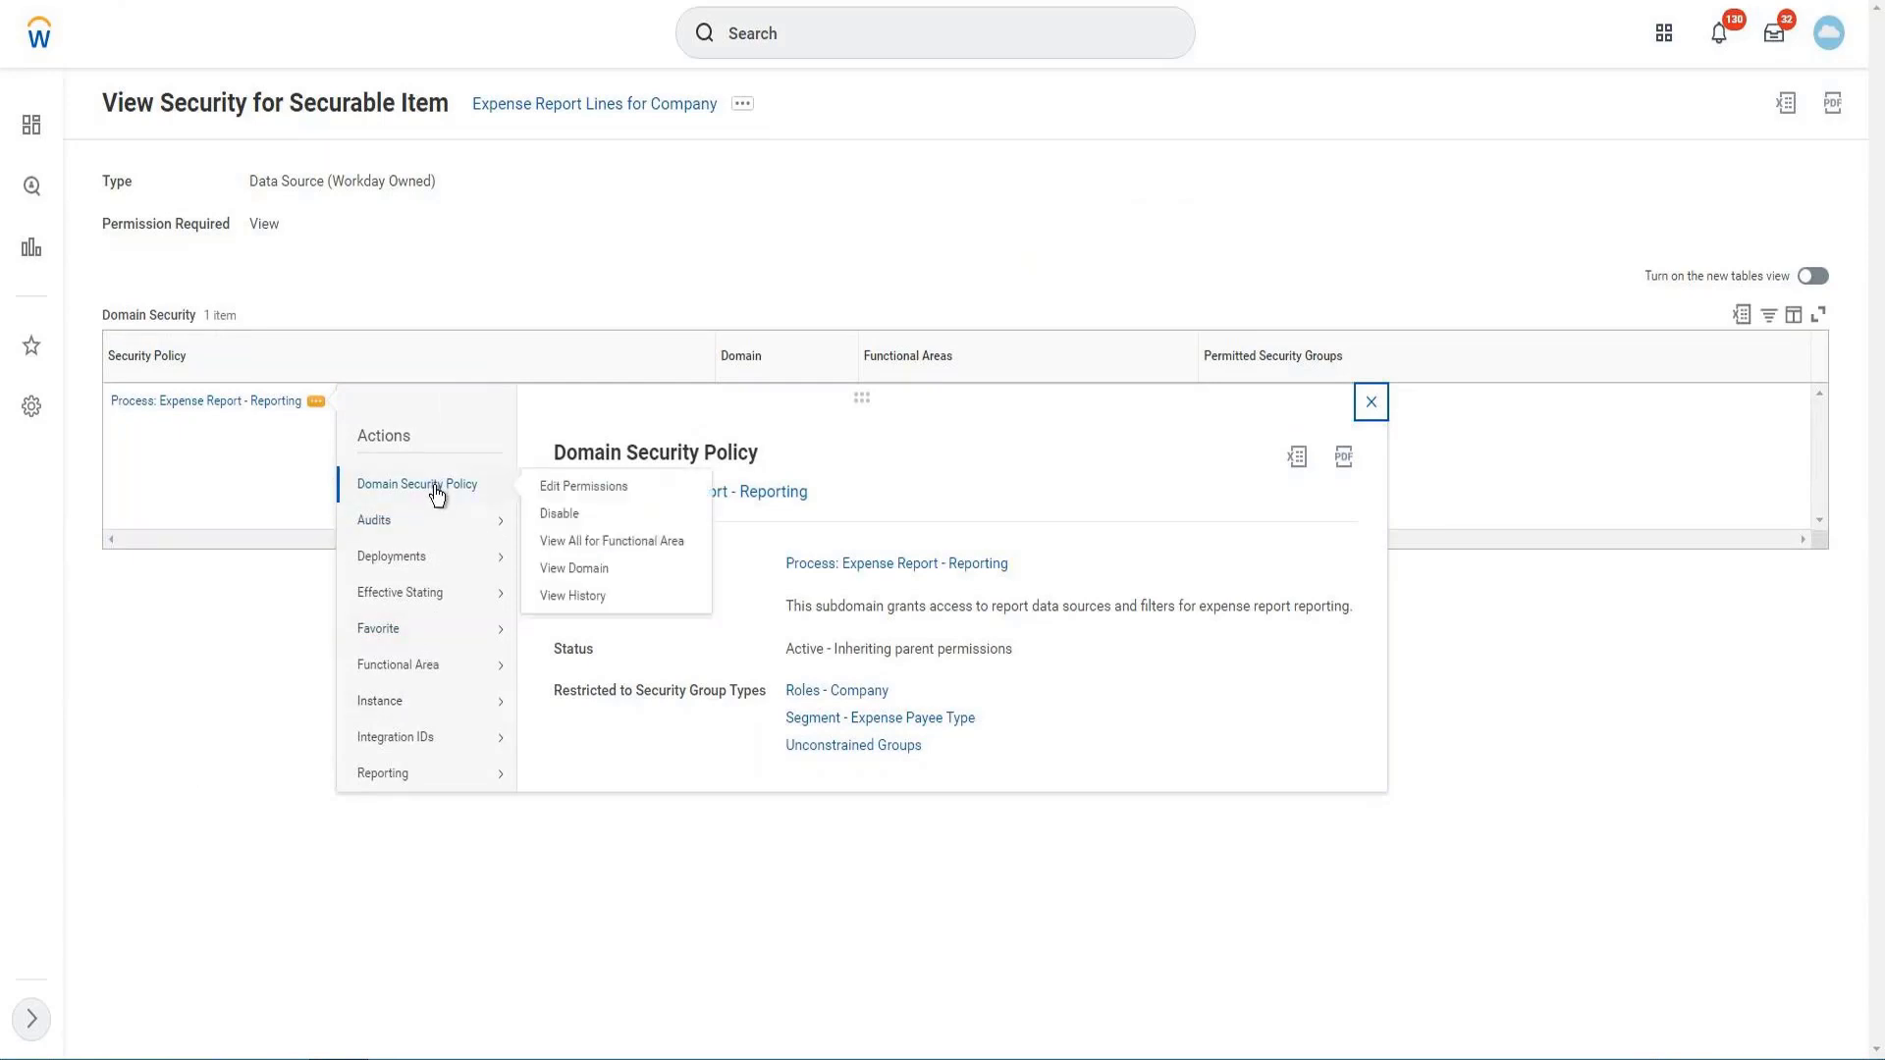
left_click(575, 492)
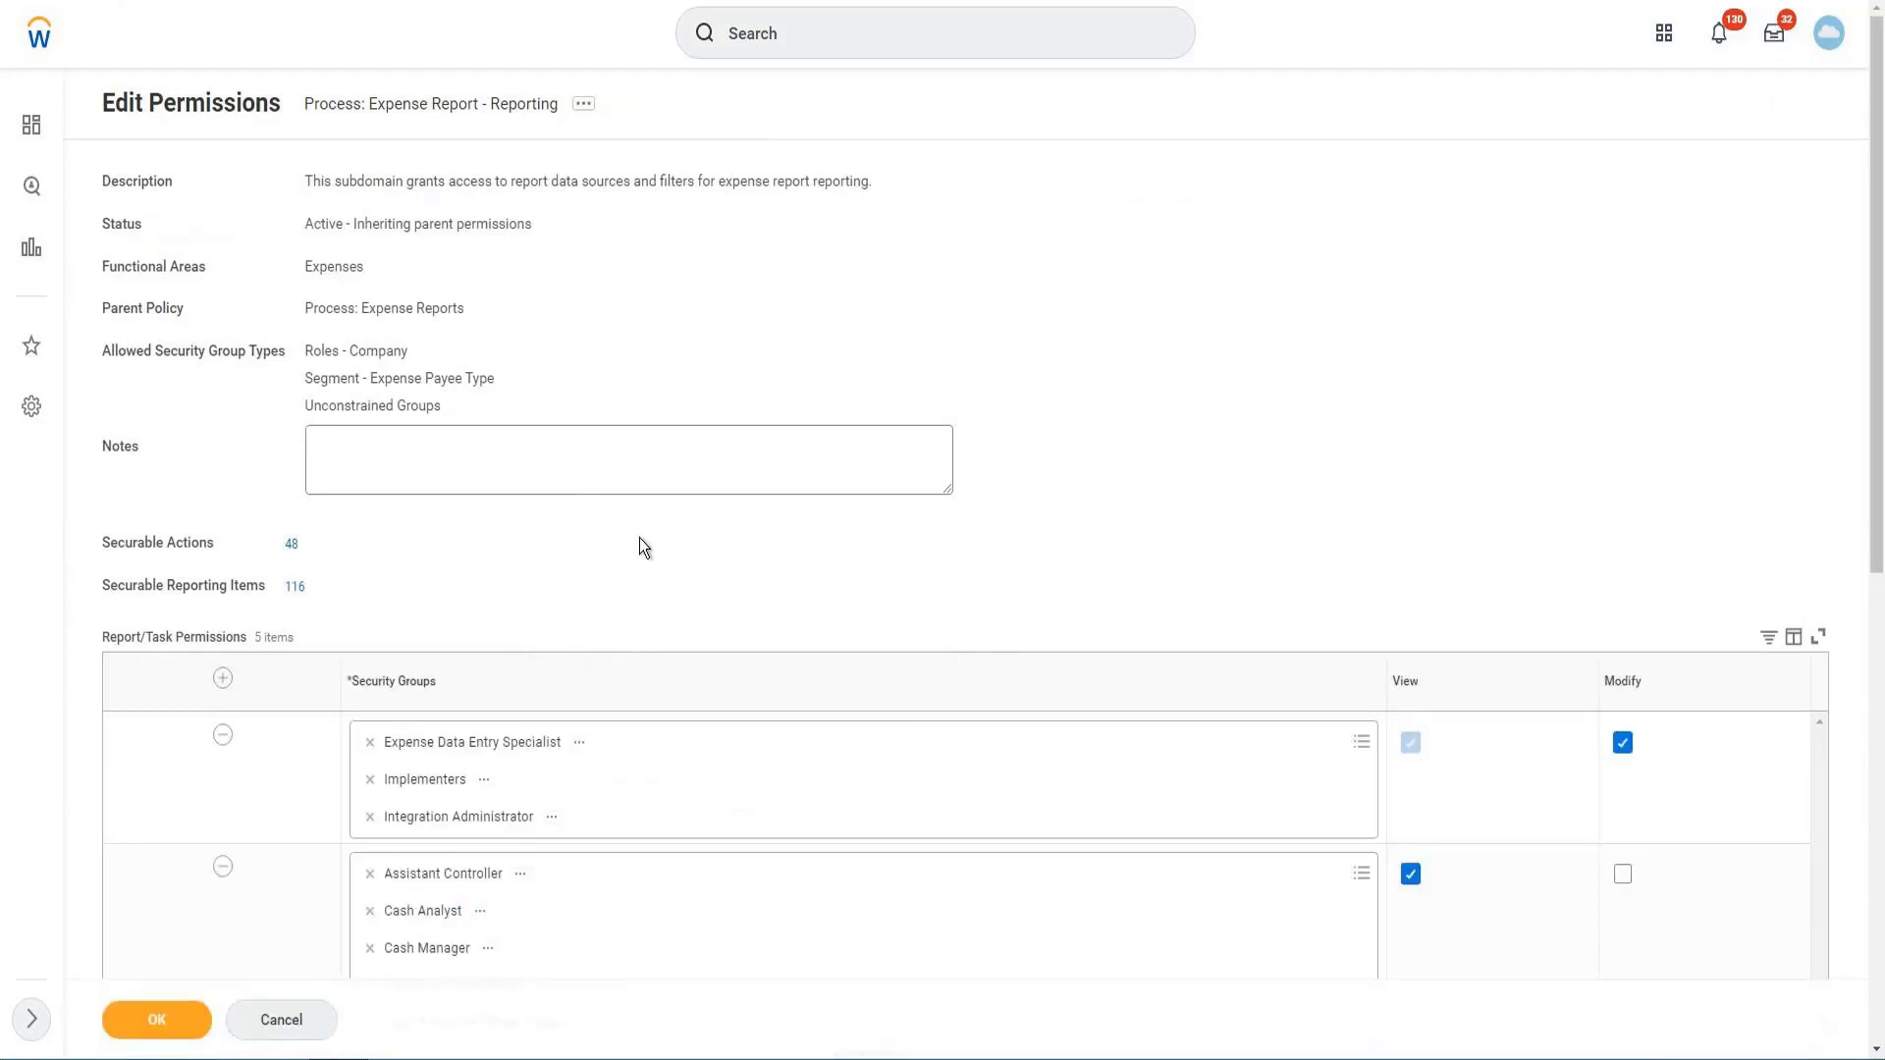
scroll(639, 543, "down", 1)
scroll(639, 543, "down", 3)
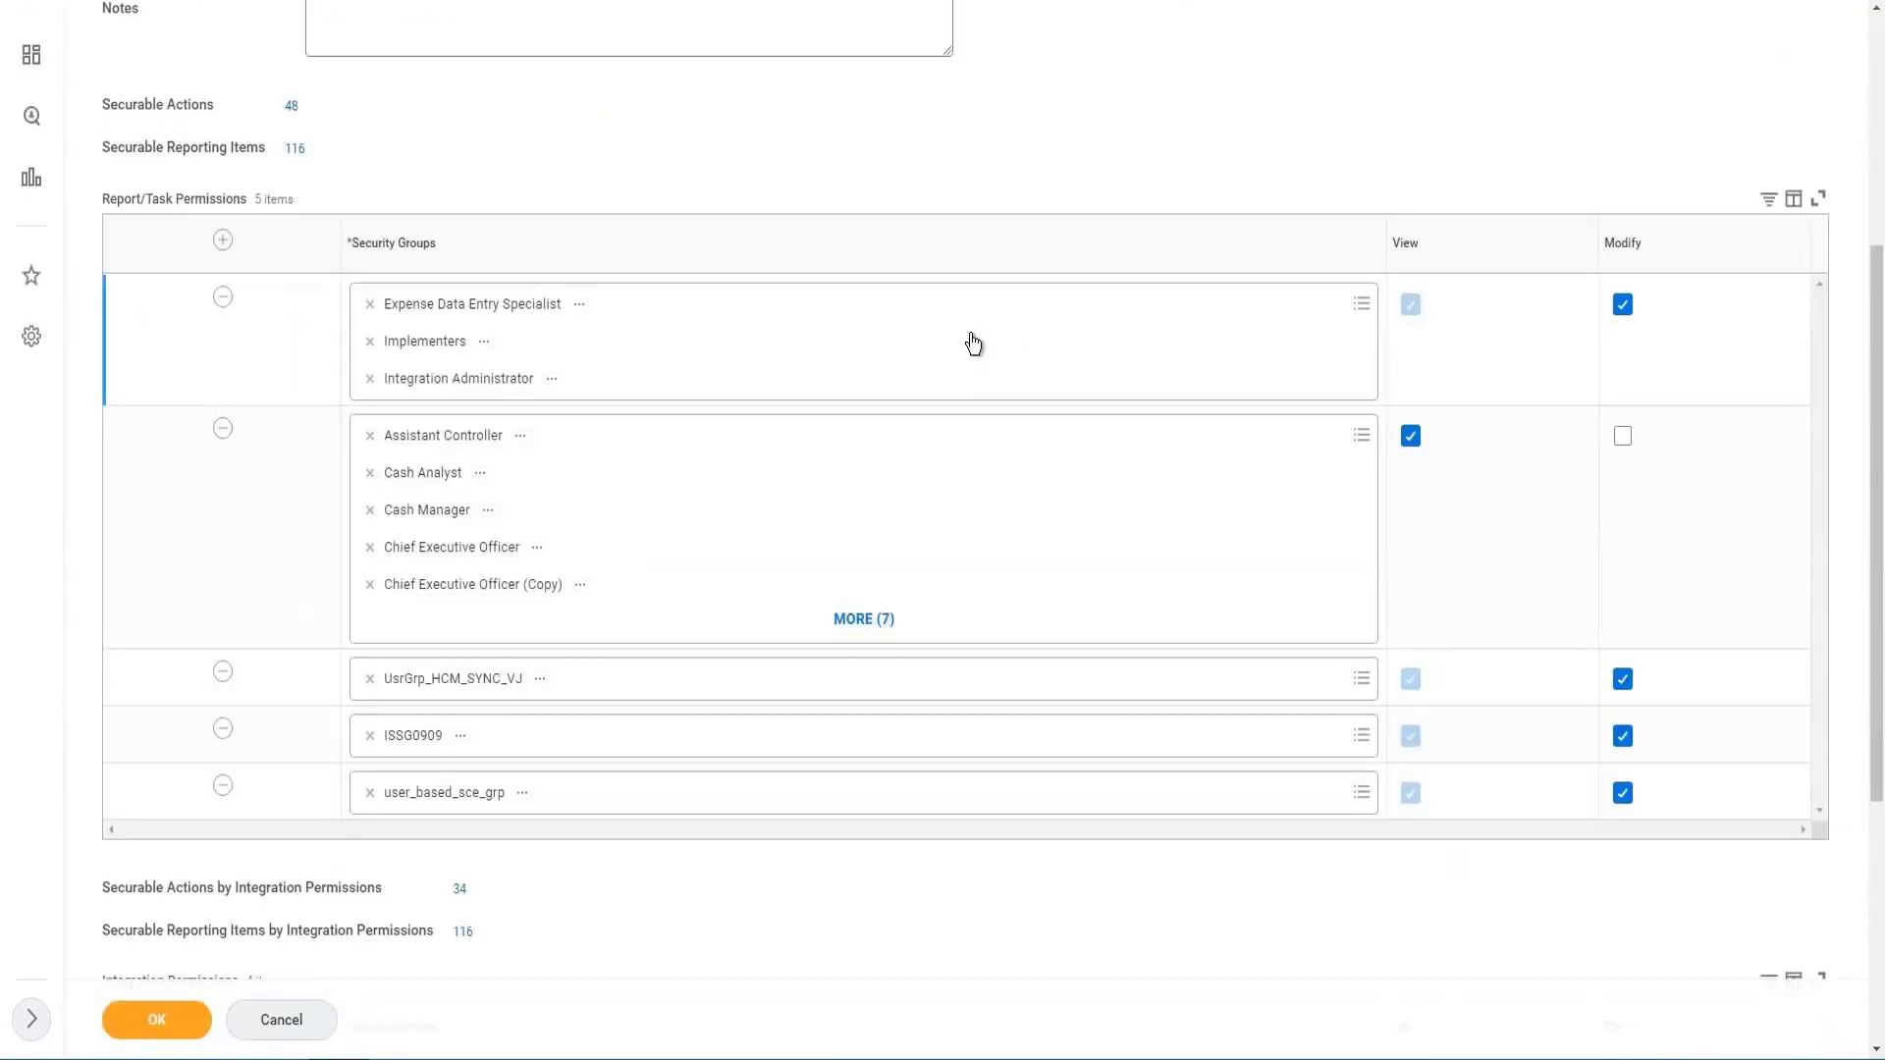
left_click(973, 343)
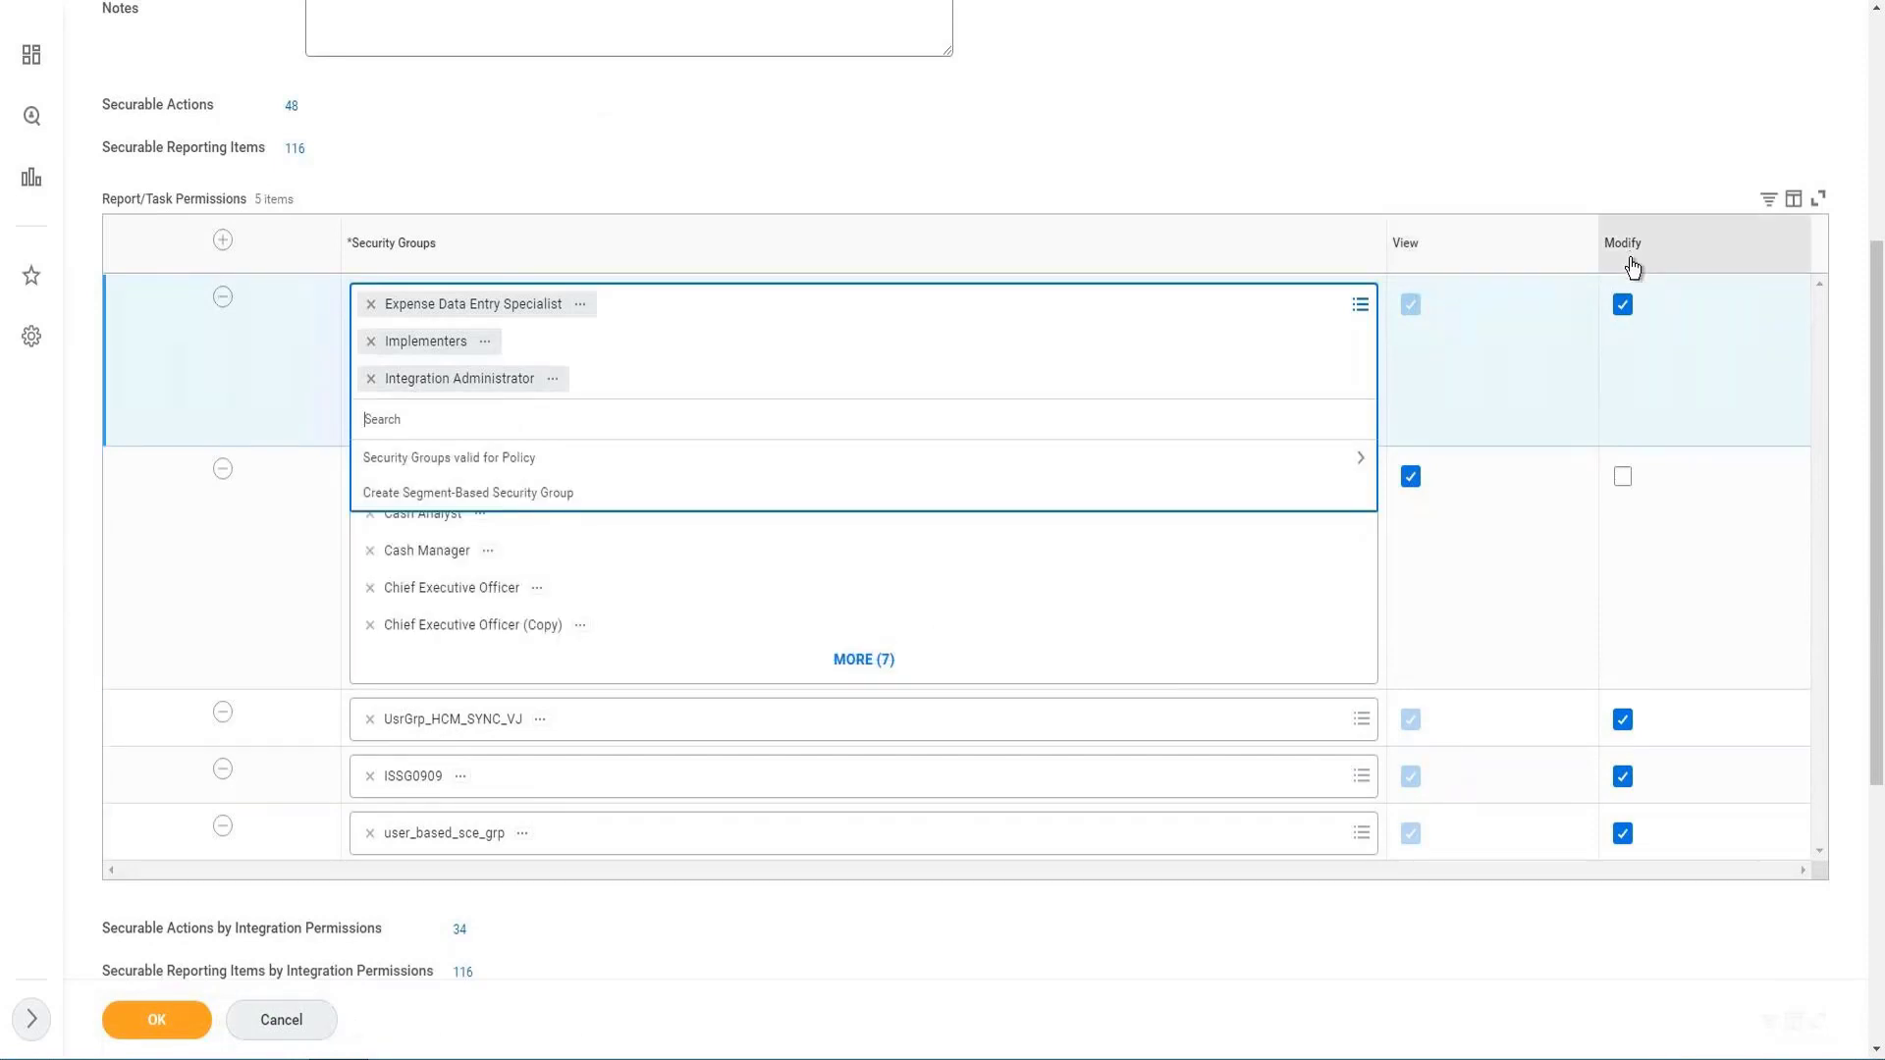
- Add HR Partner_LP to the view-only security groups in the report/task permissions of the domain policy and save the permissions
left_click(1054, 653)
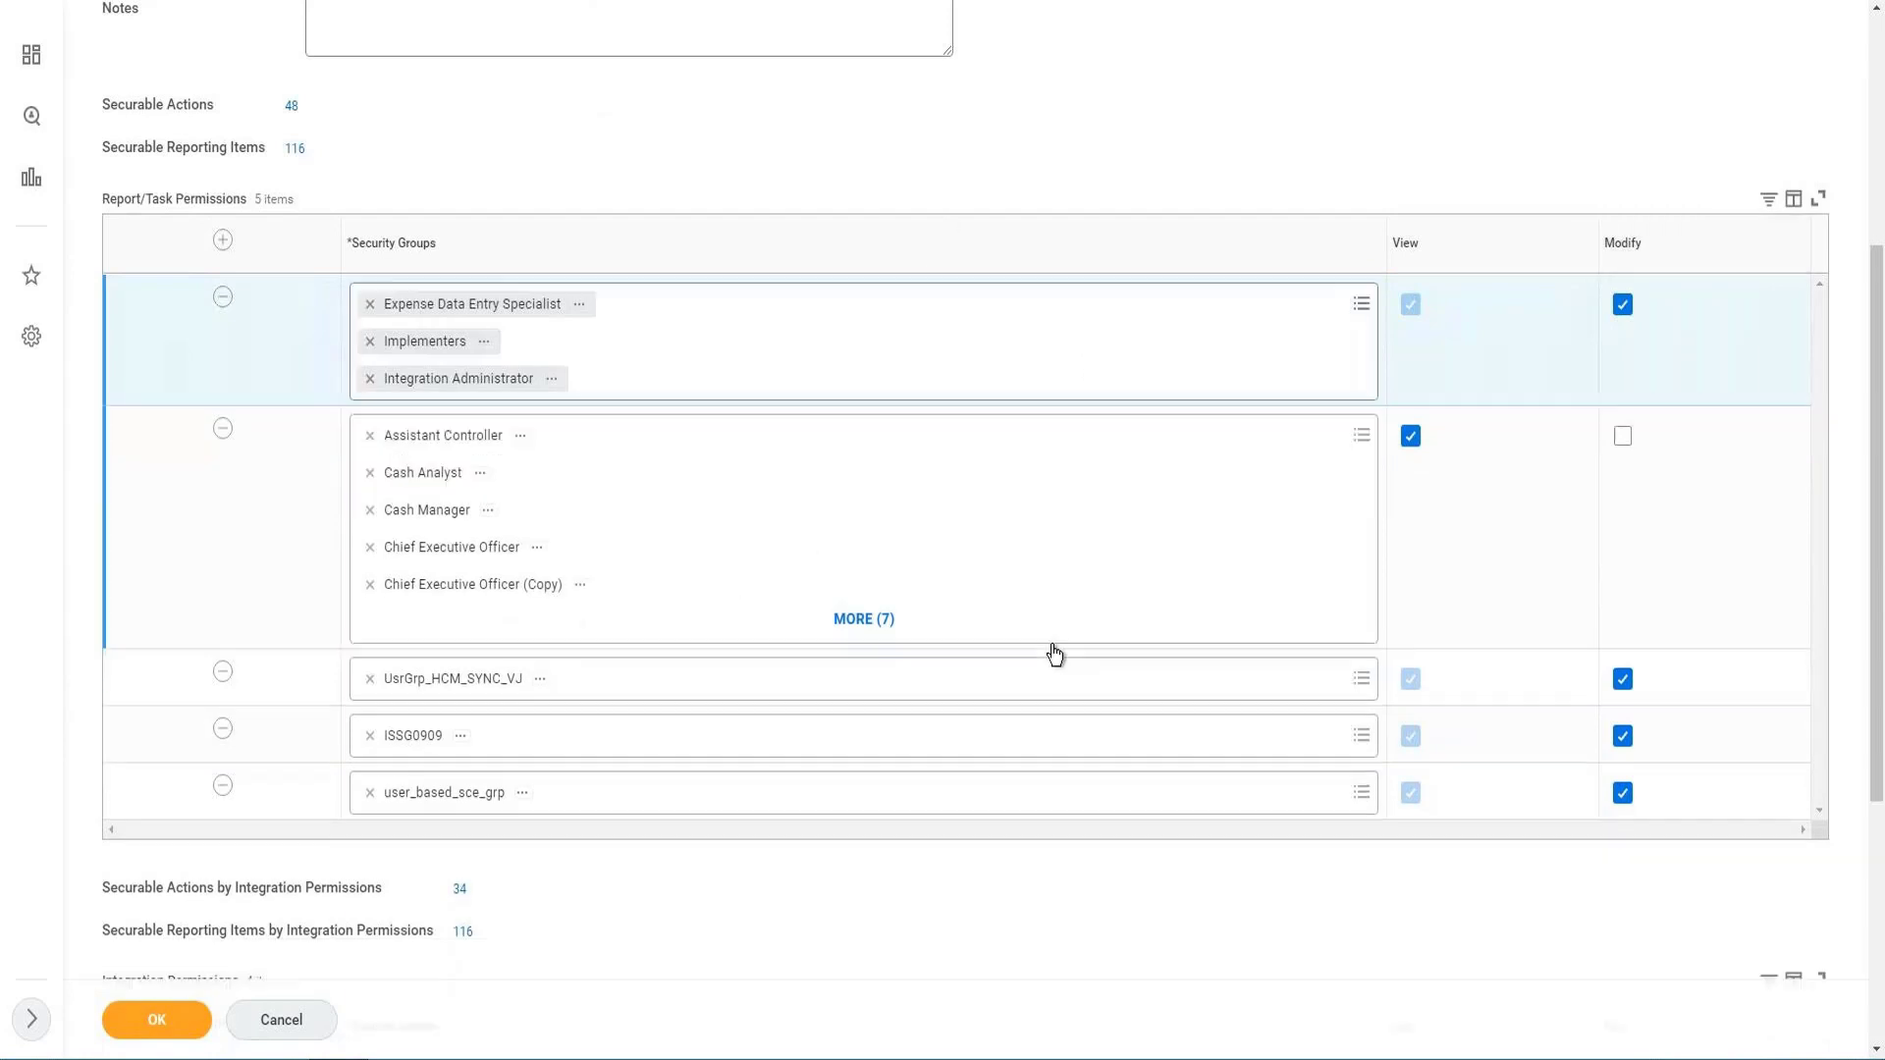
left_click(1066, 527)
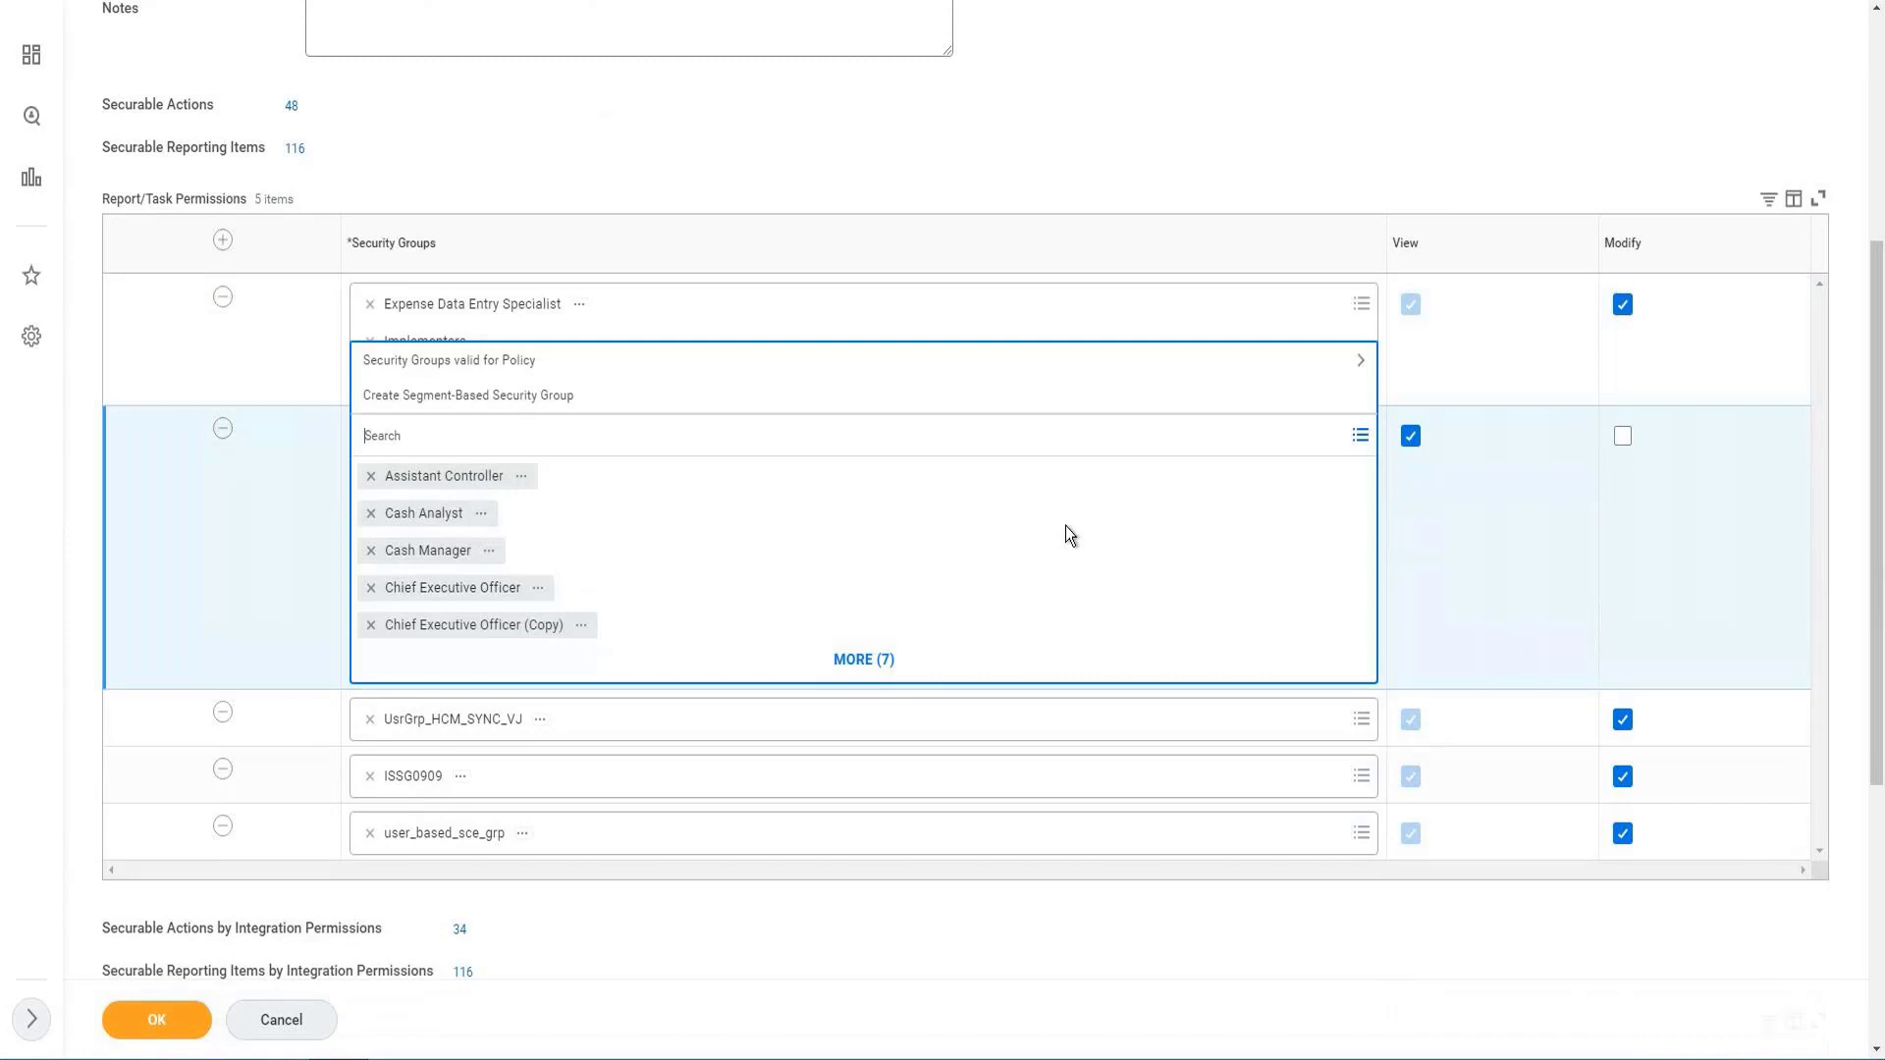
type("hr part")
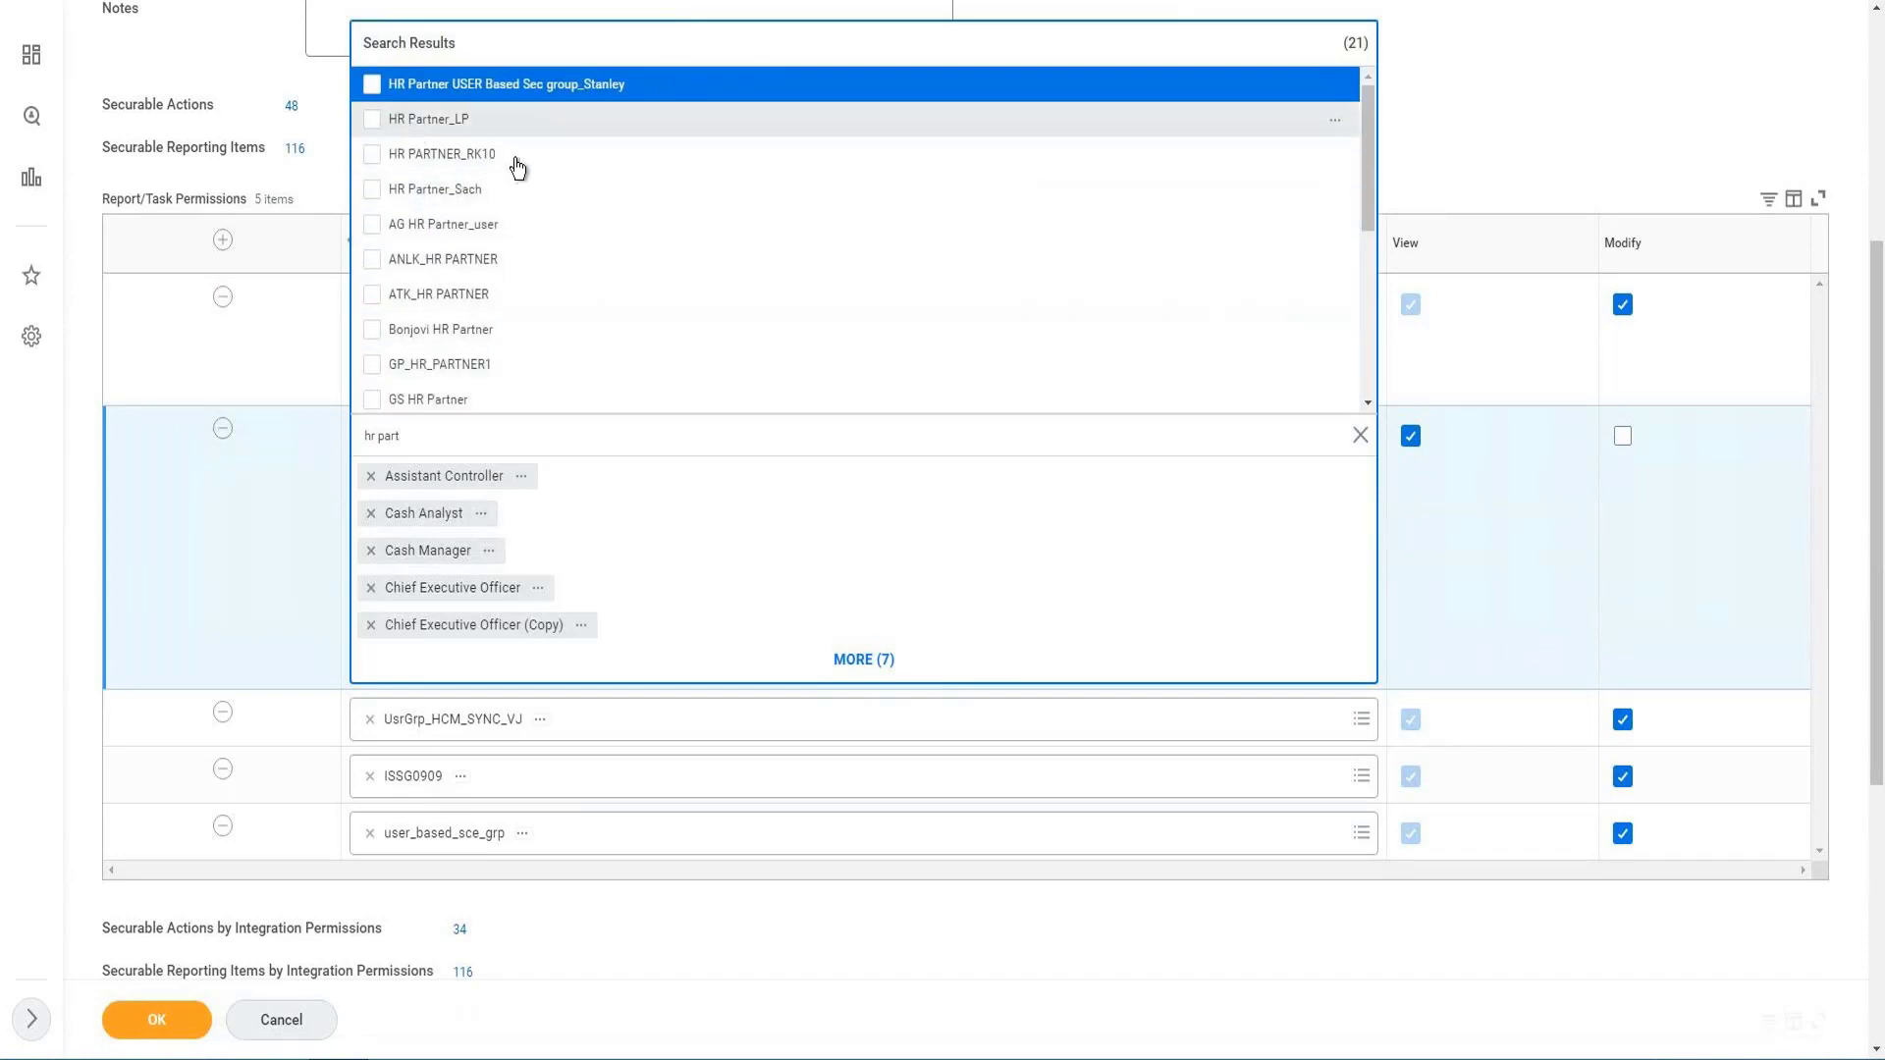
left_click(412, 128)
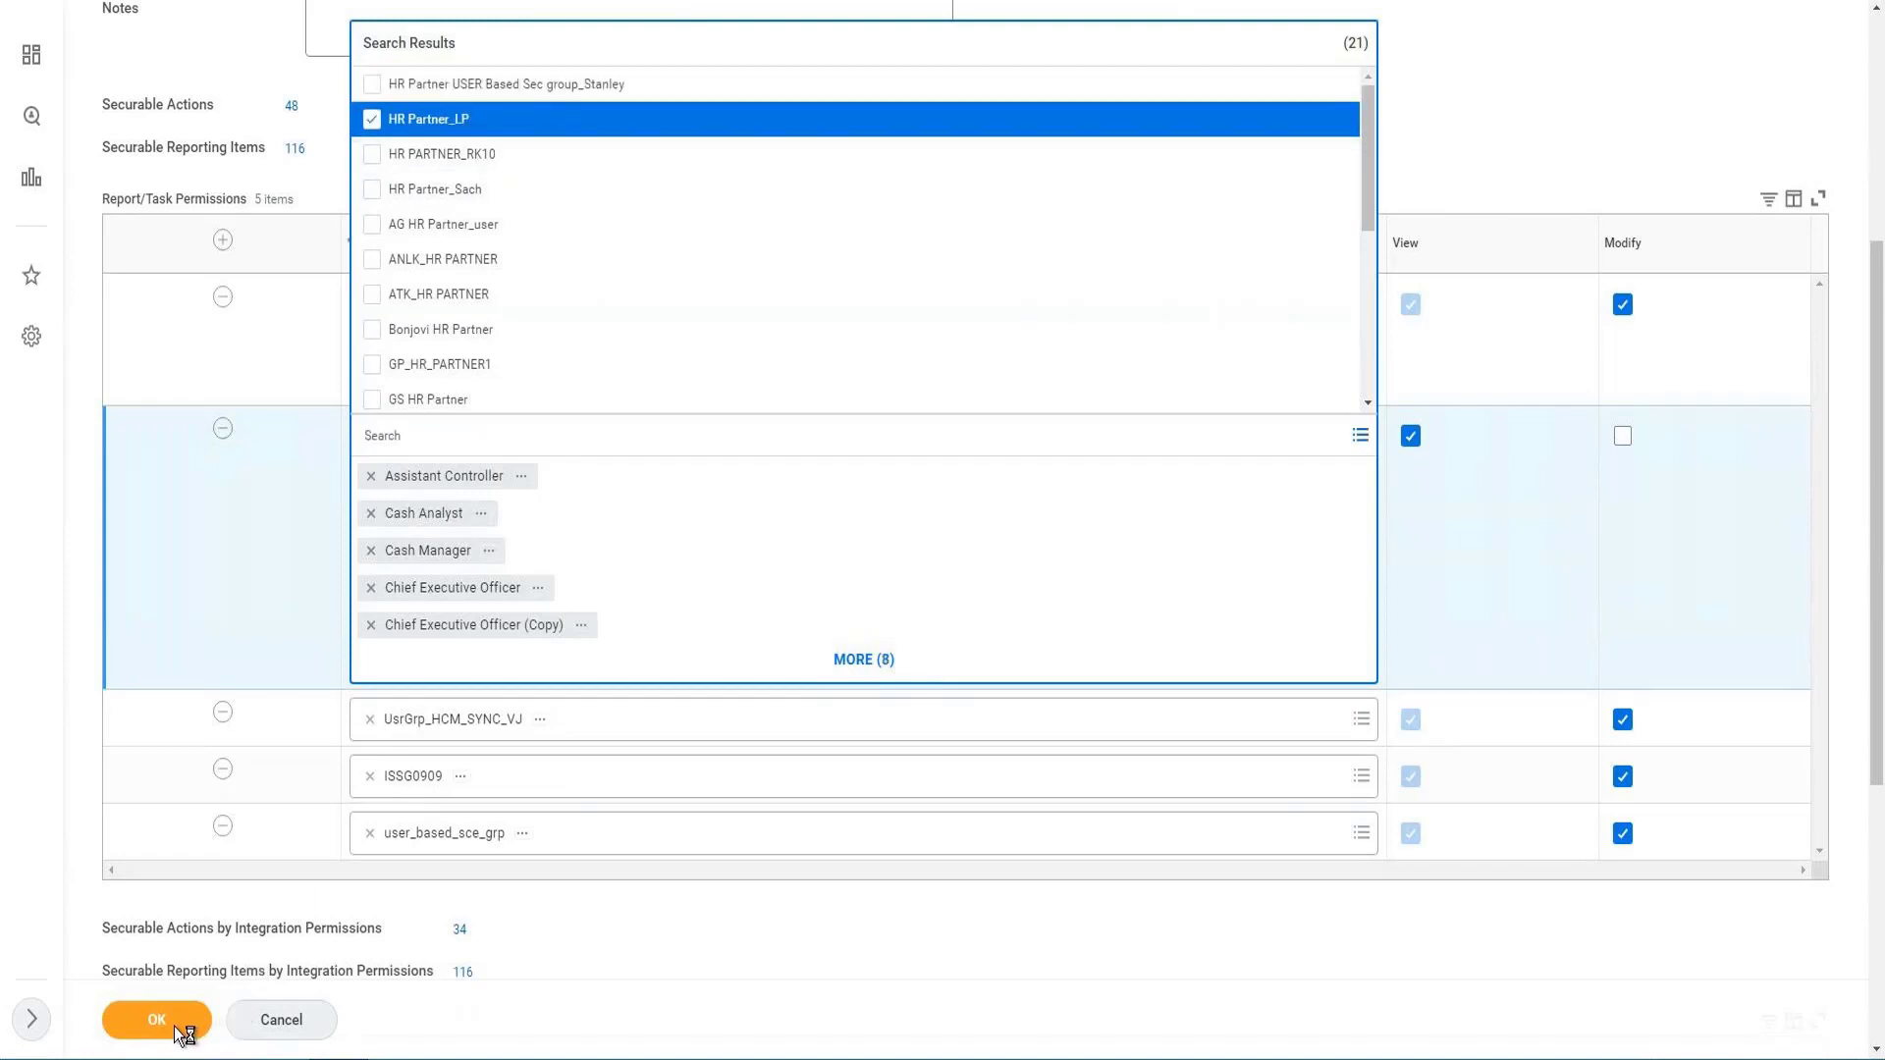
left_click(1162, 520)
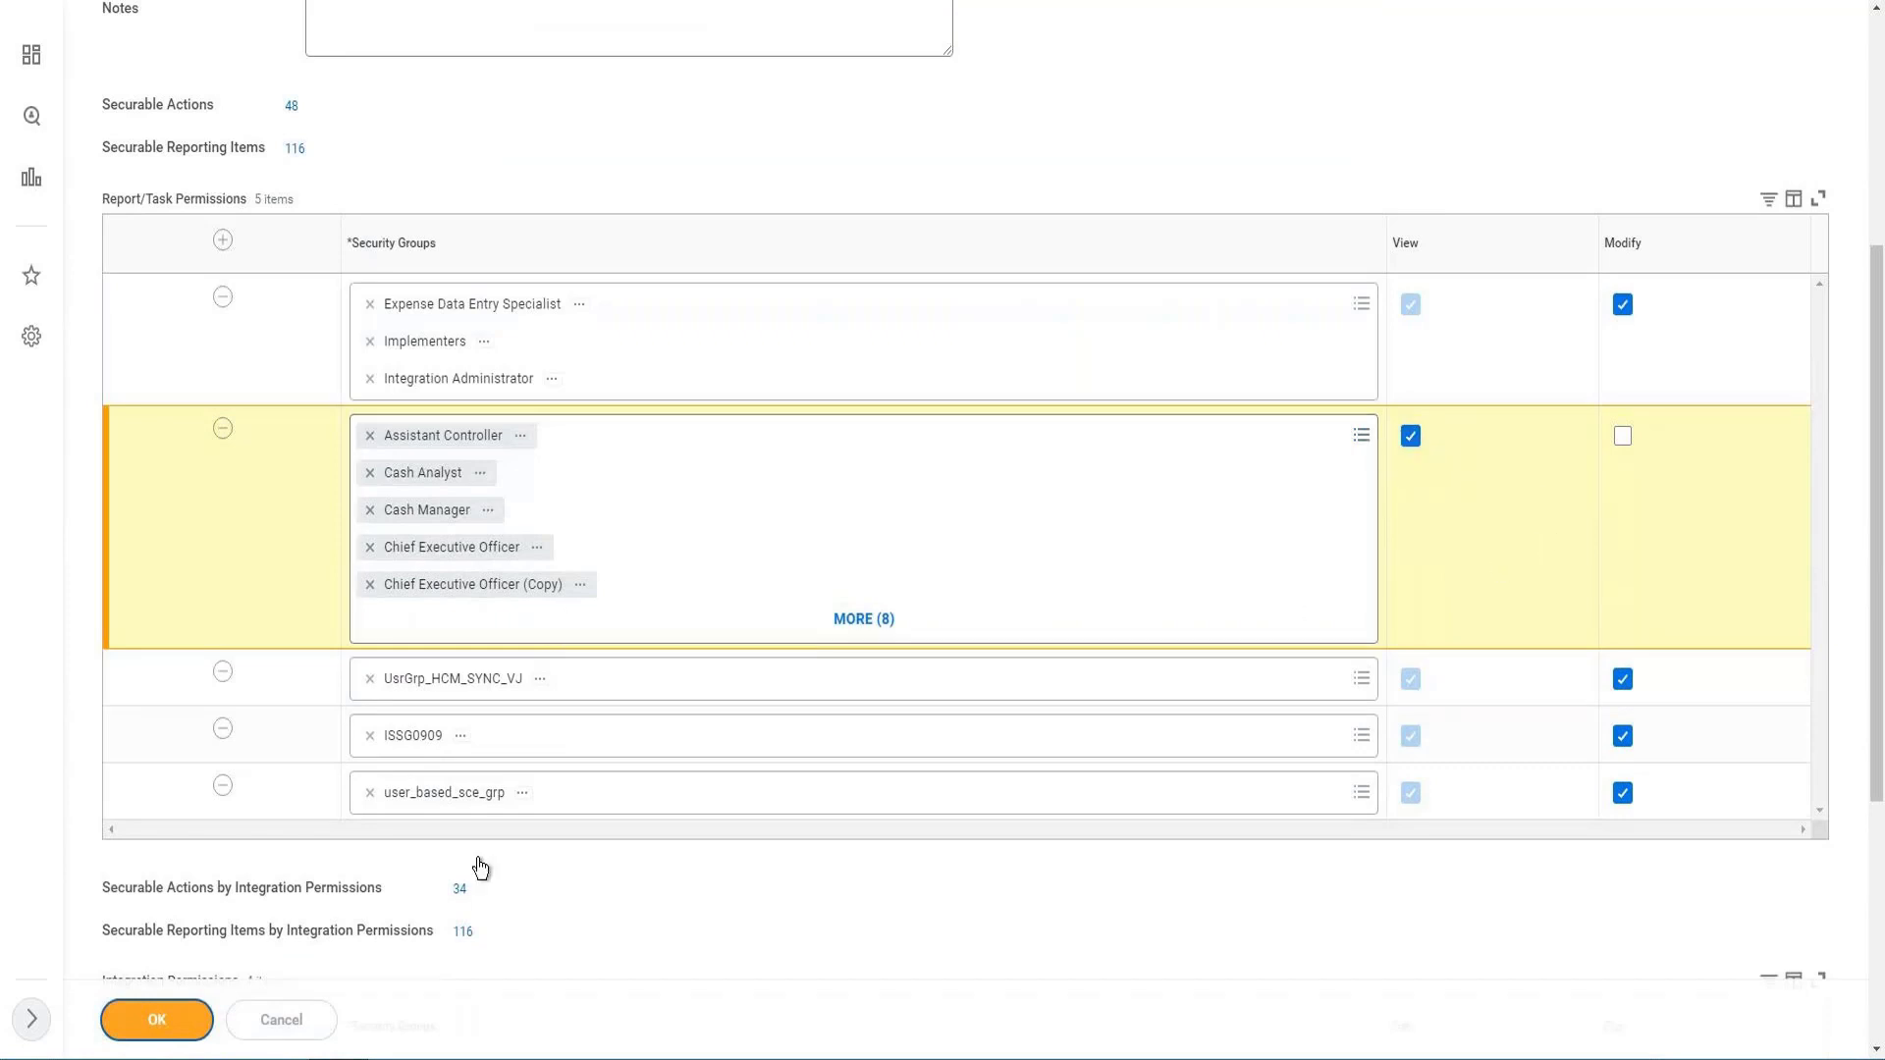
left_click(155, 1017)
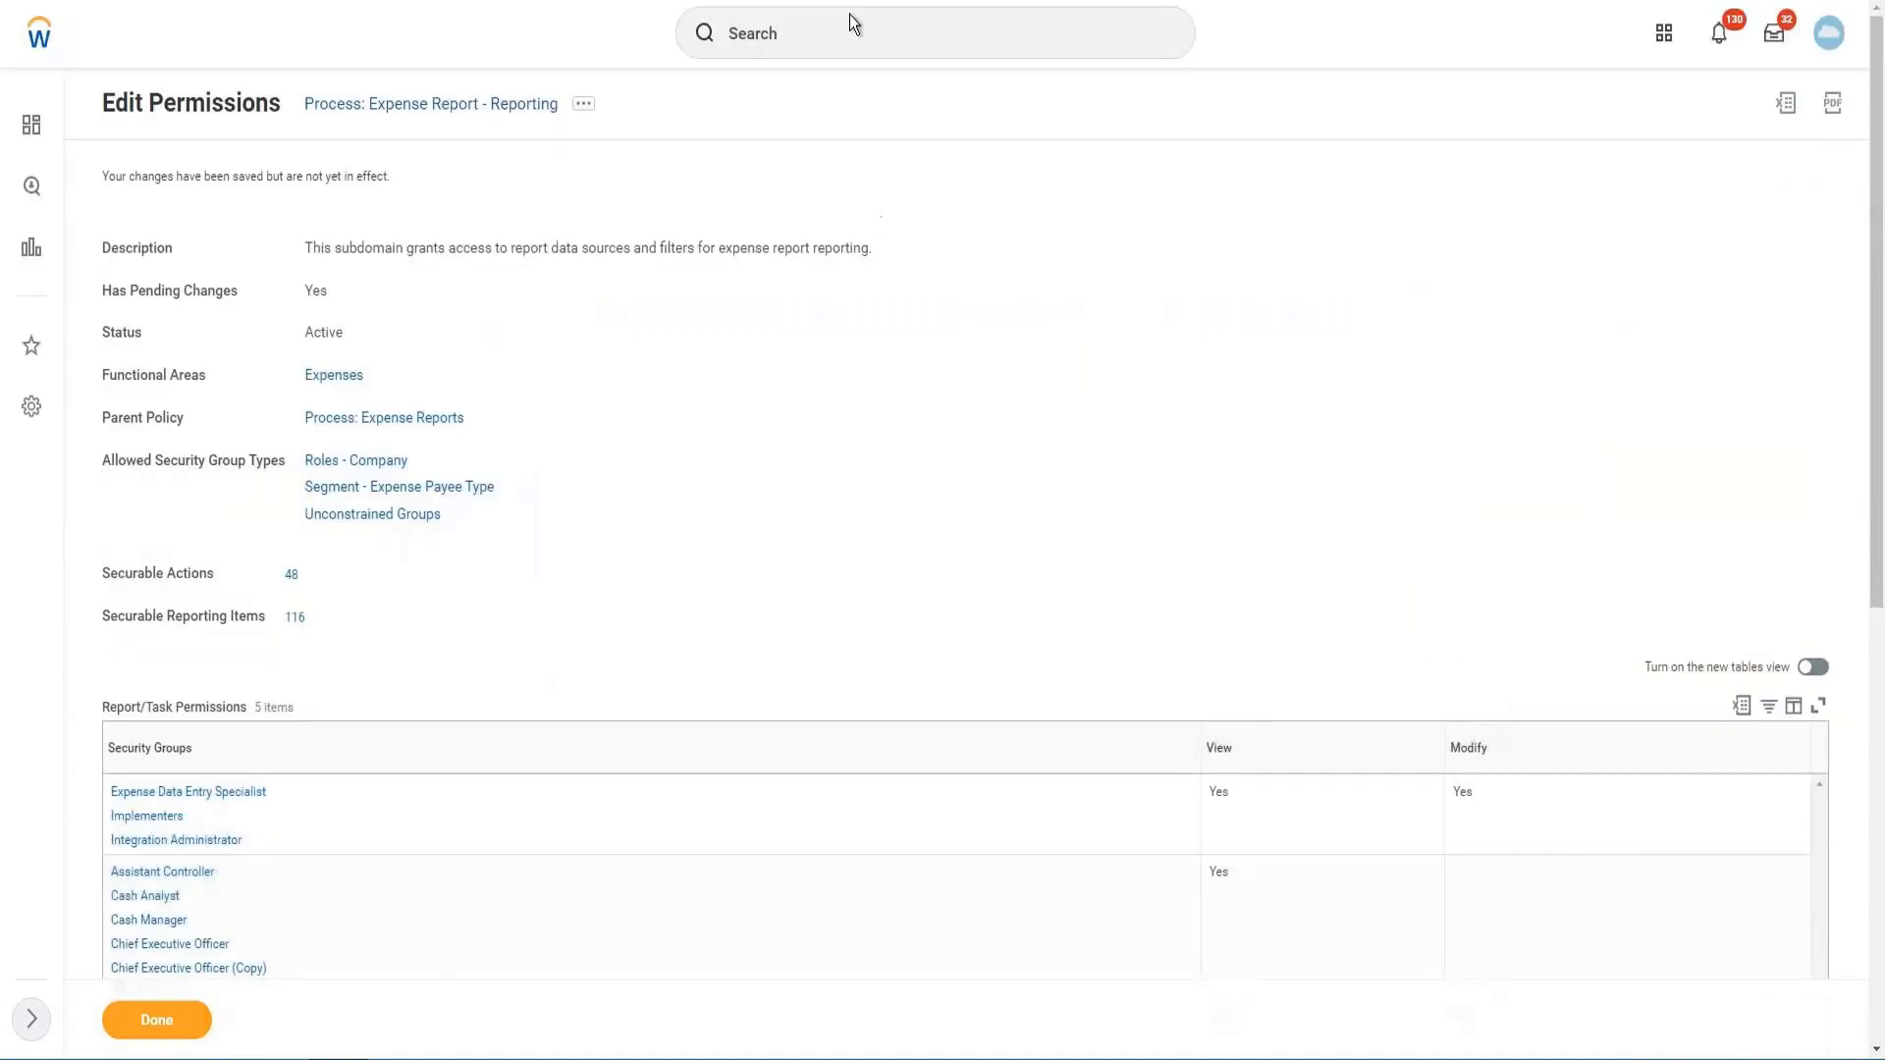
- Find and open the Activate Pending Security Policy Changes task
left_click(840, 39)
type("A")
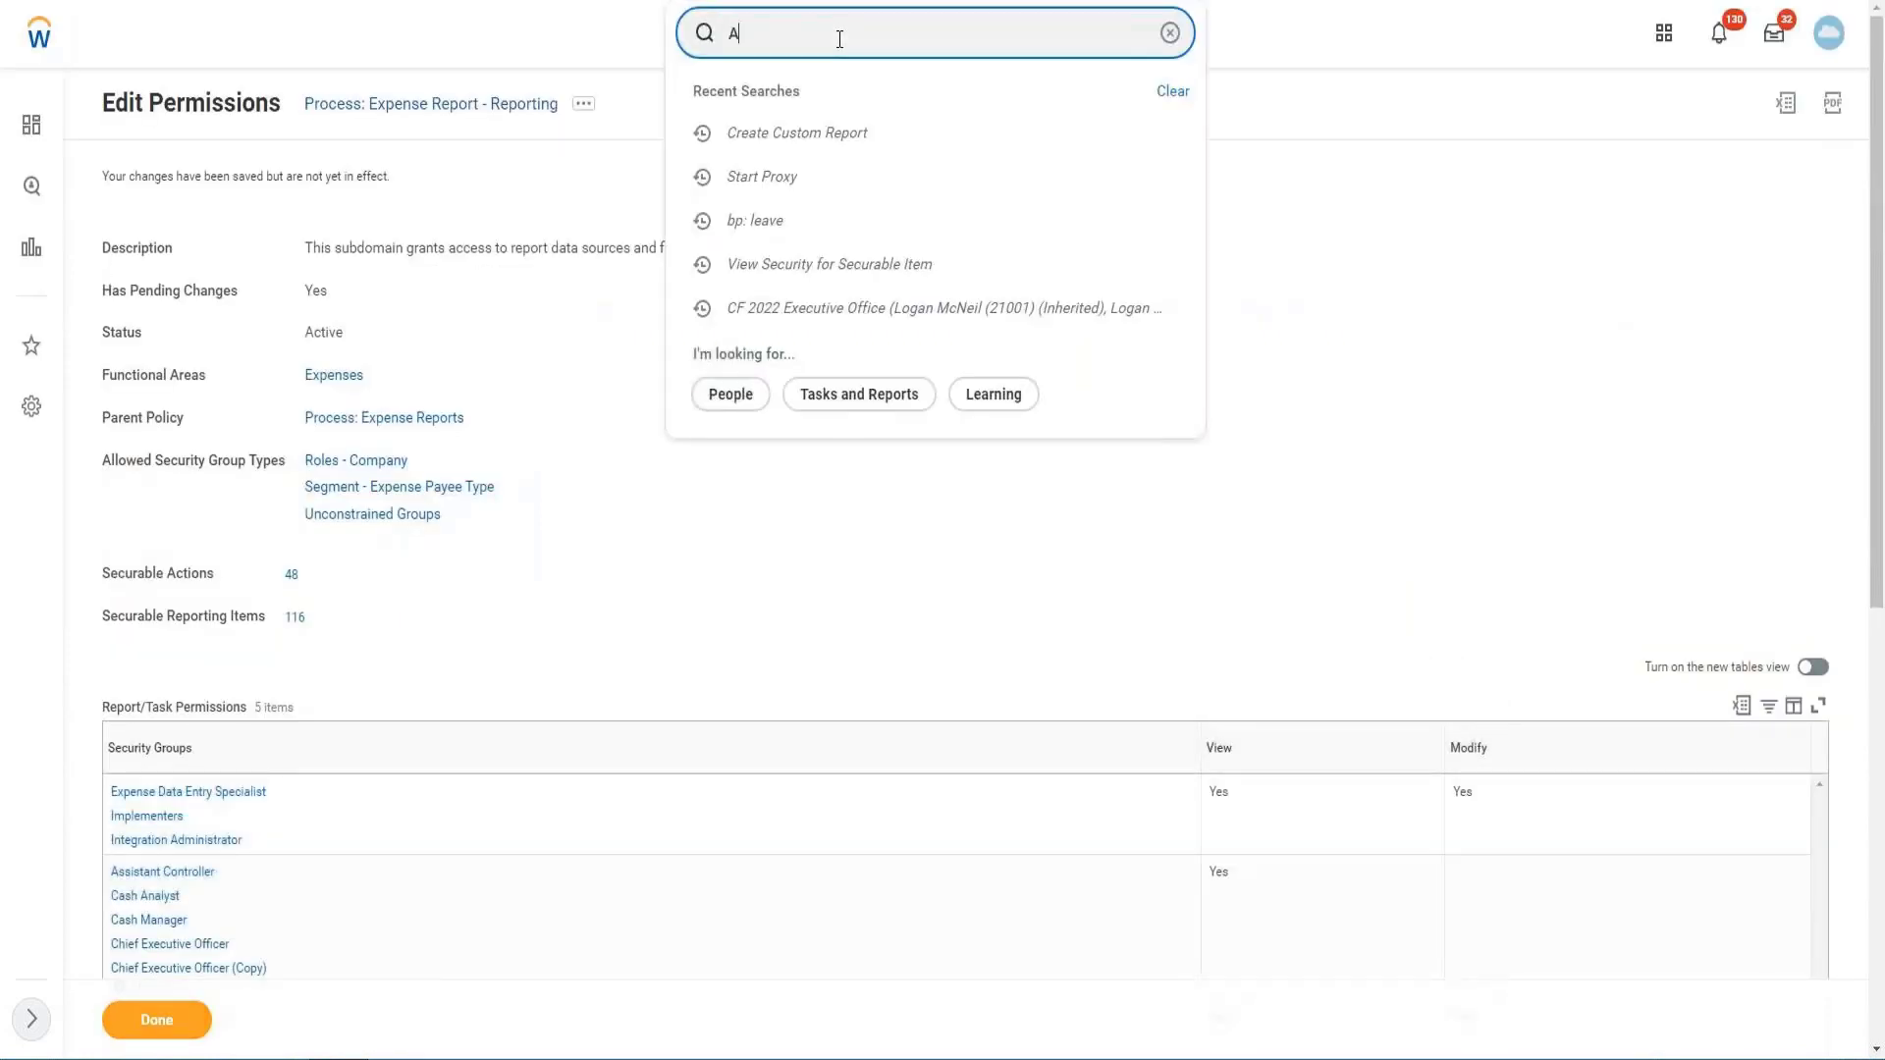
type("ctiv")
key("BackSpace")
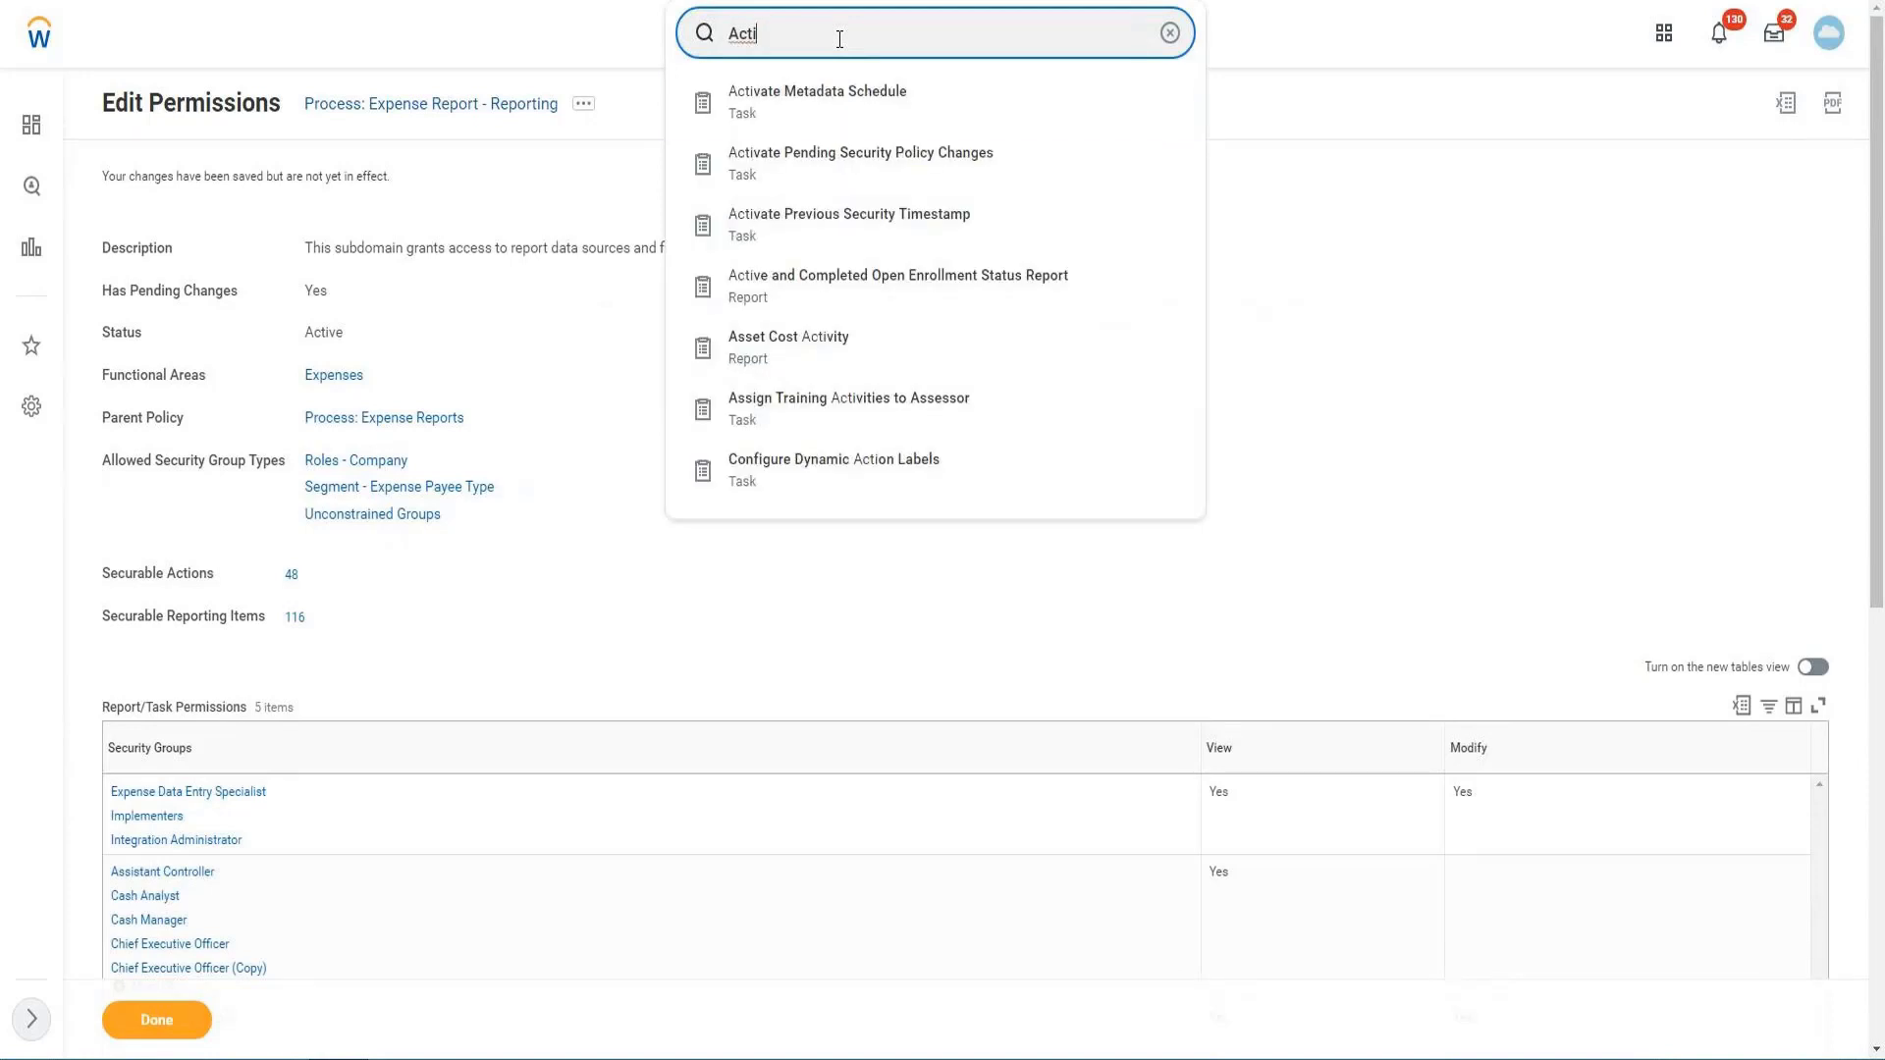
key("Down")
key("Down")
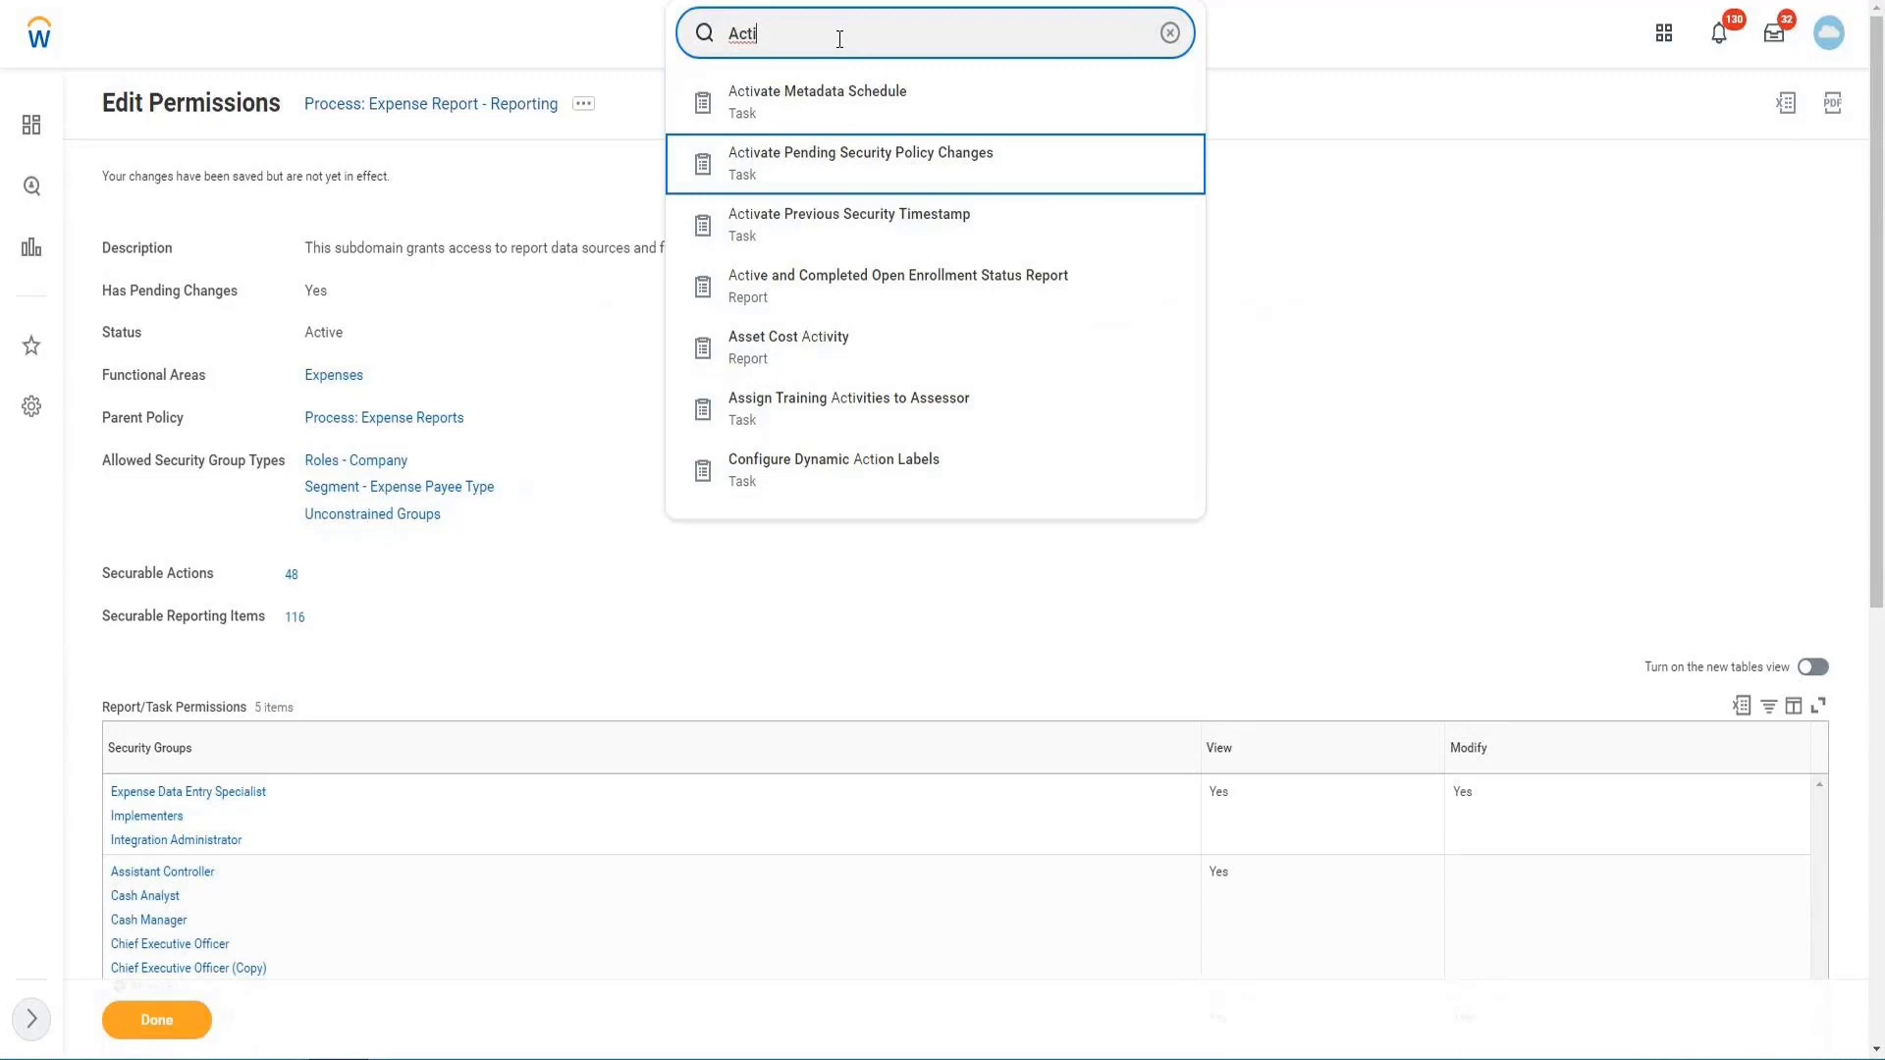
key("Return")
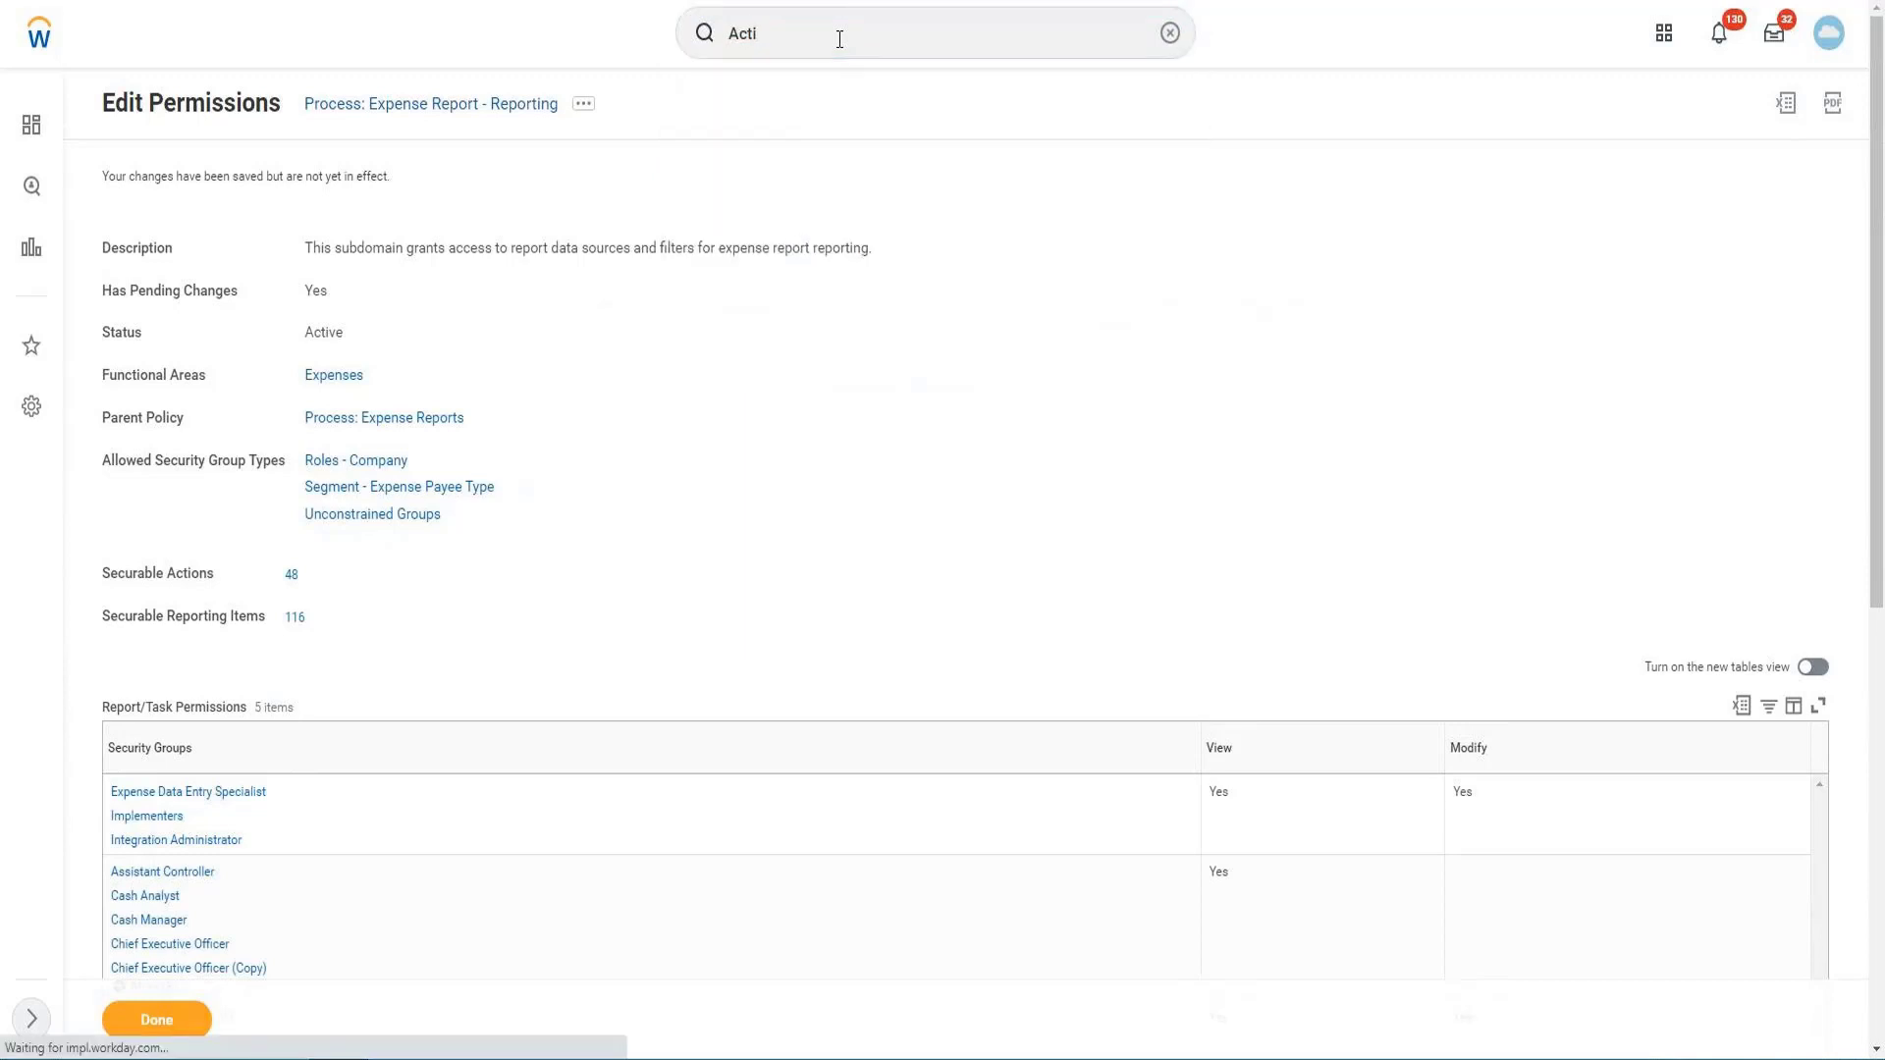
- Activate the pending security policy changes with the comment "a" and confirm the activation
left_click(505, 391)
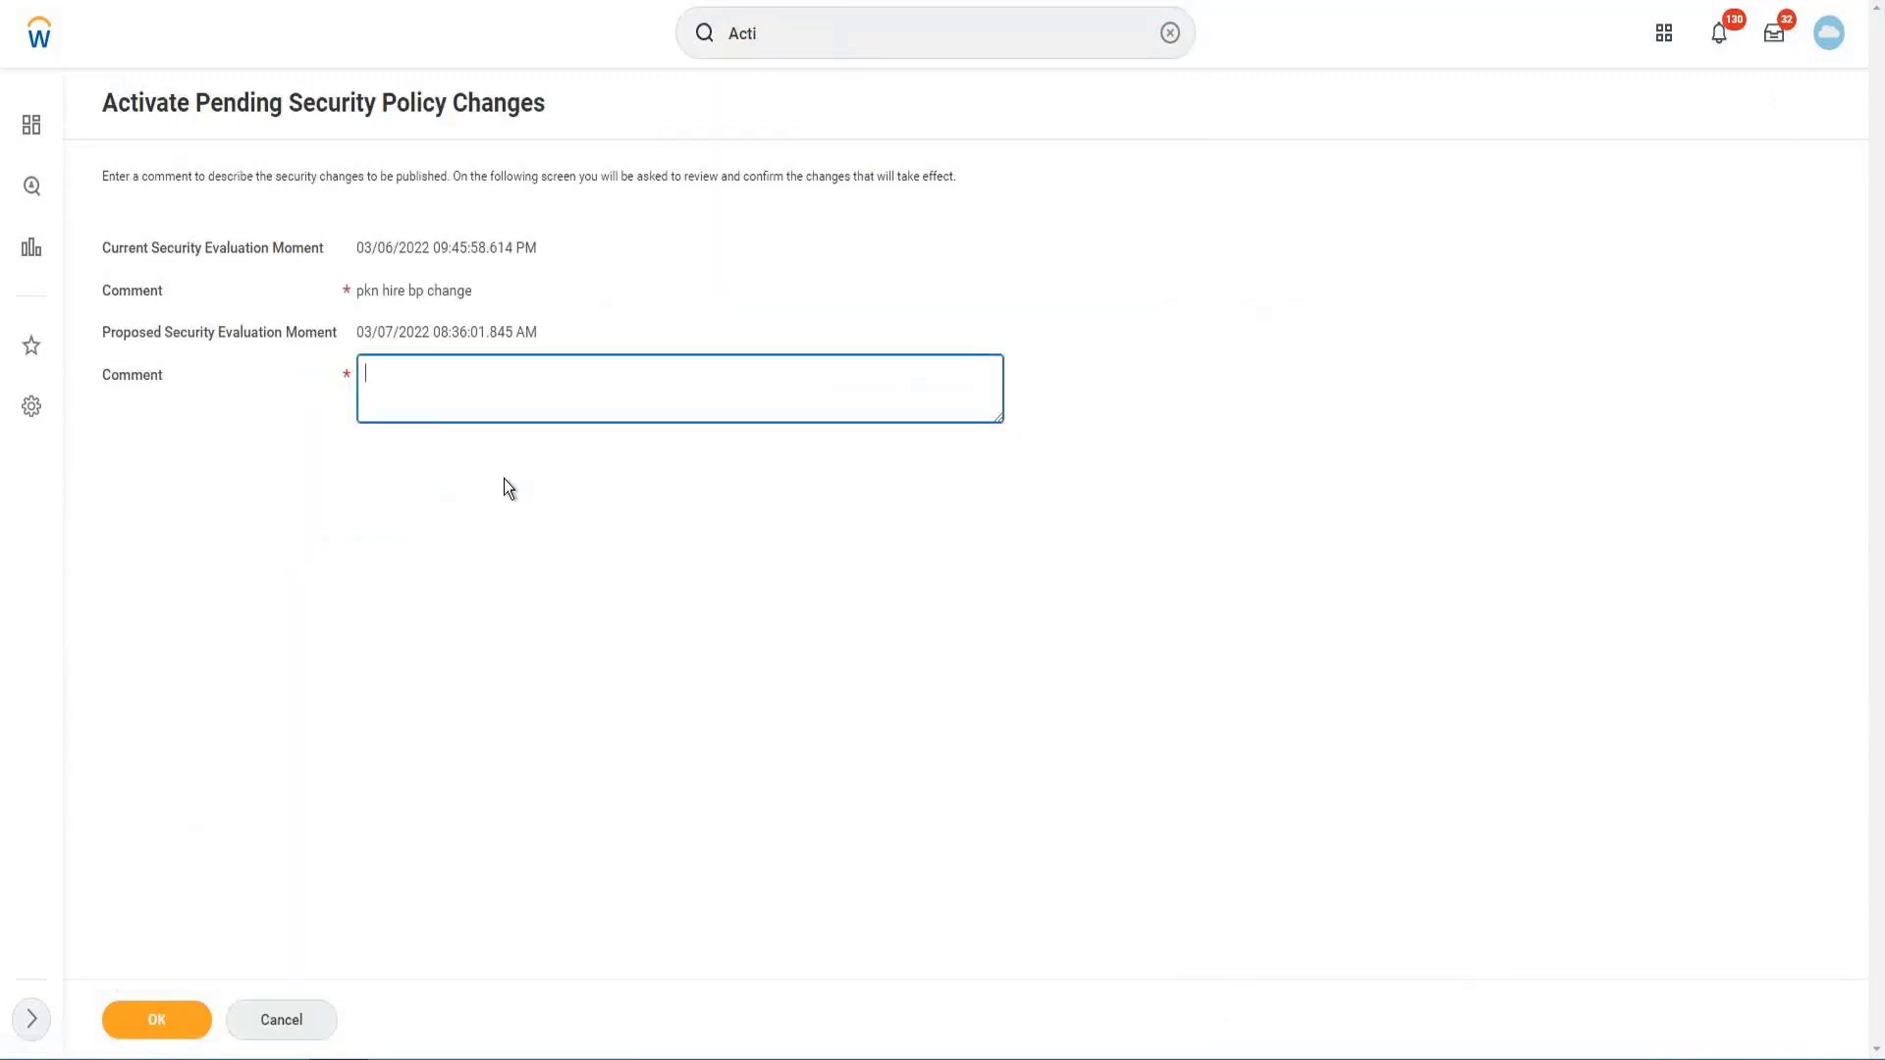
type("a")
left_click(179, 1017)
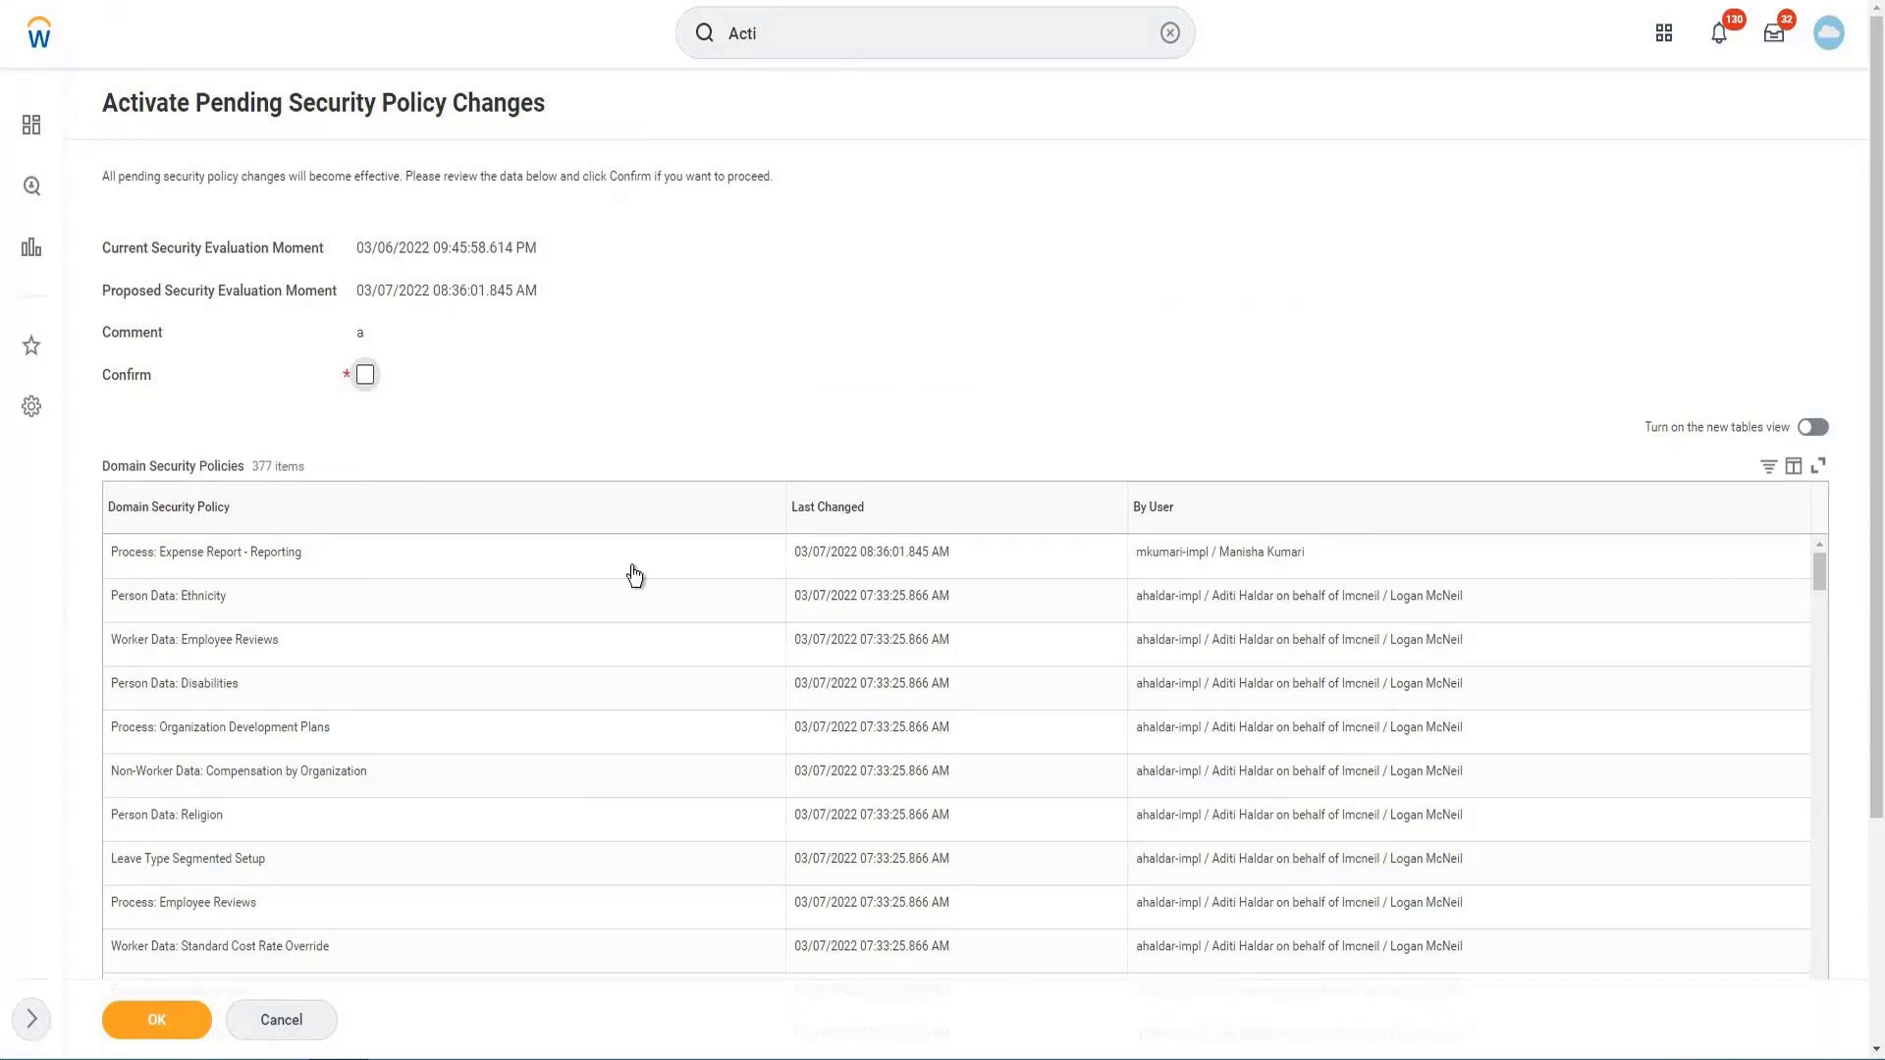
left_click(365, 375)
left_click(160, 1019)
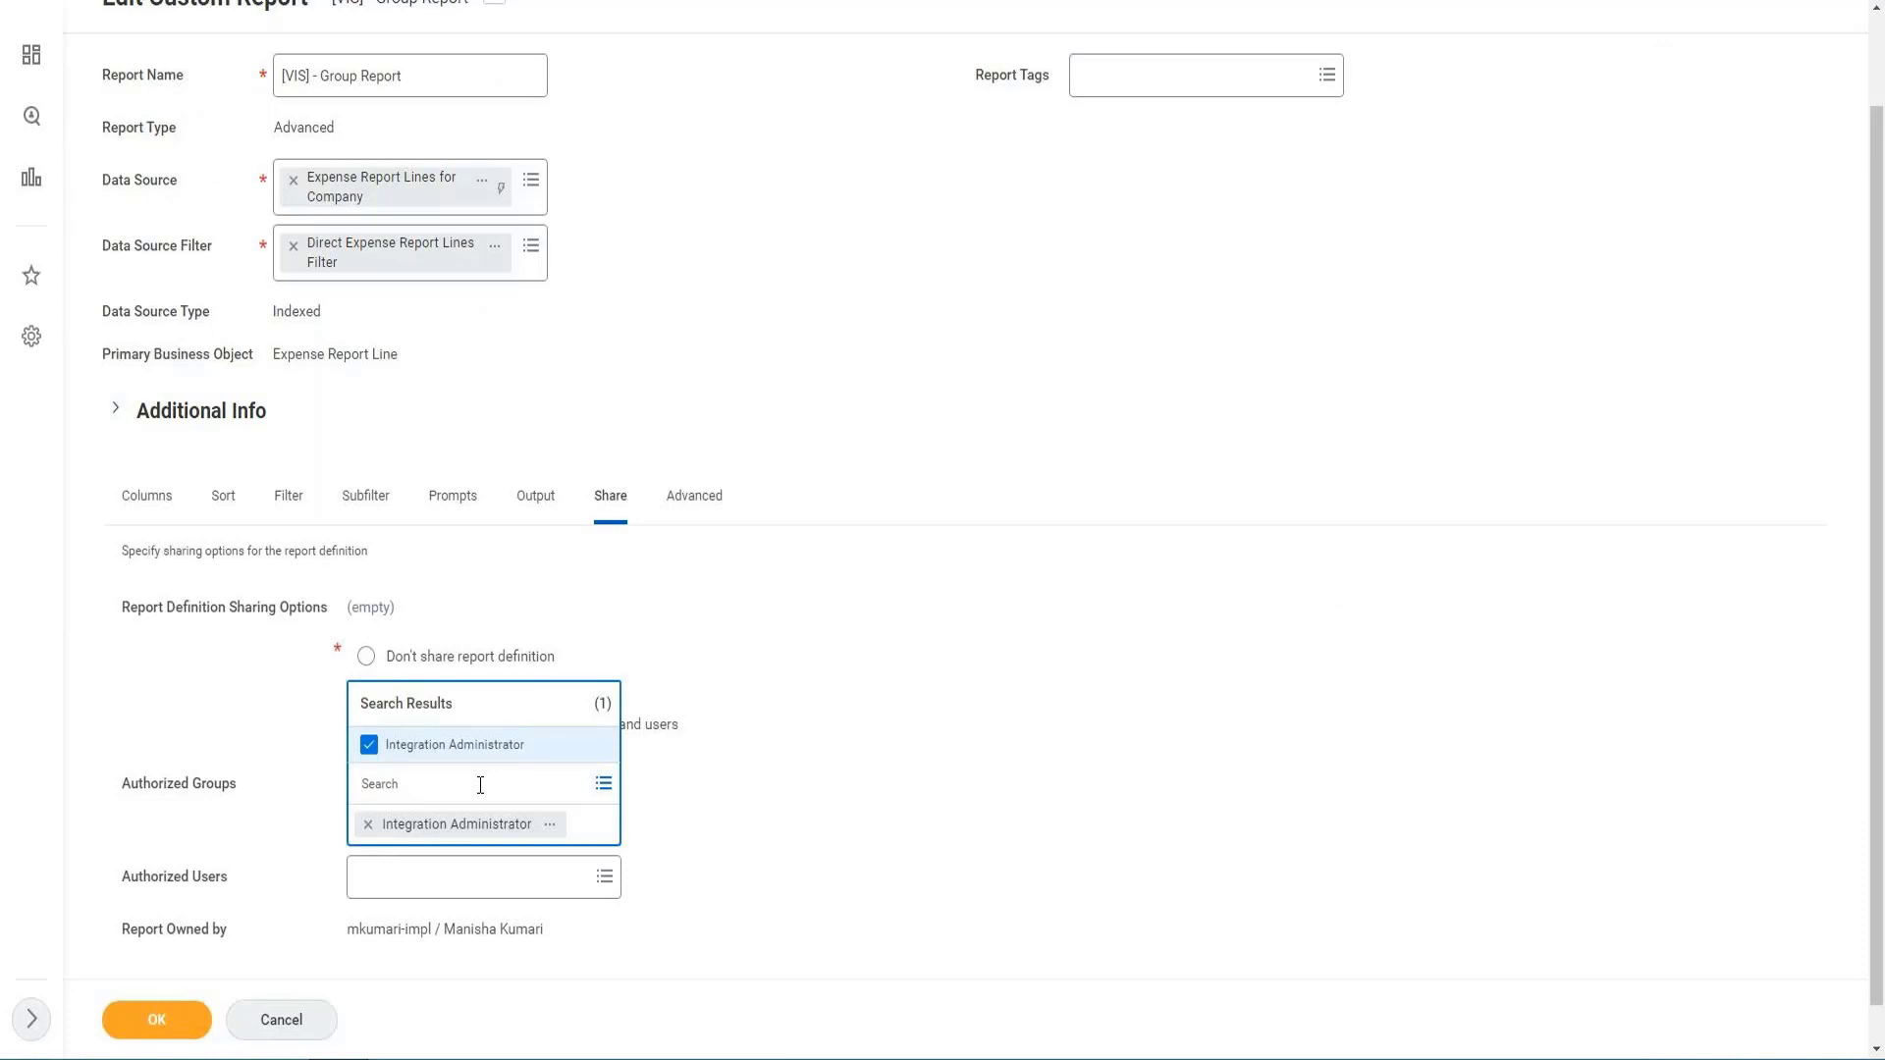
- Add HR Partner_LP to the authorized groups of the [VIS] - Group Report definition
type("hr part")
key("Return")
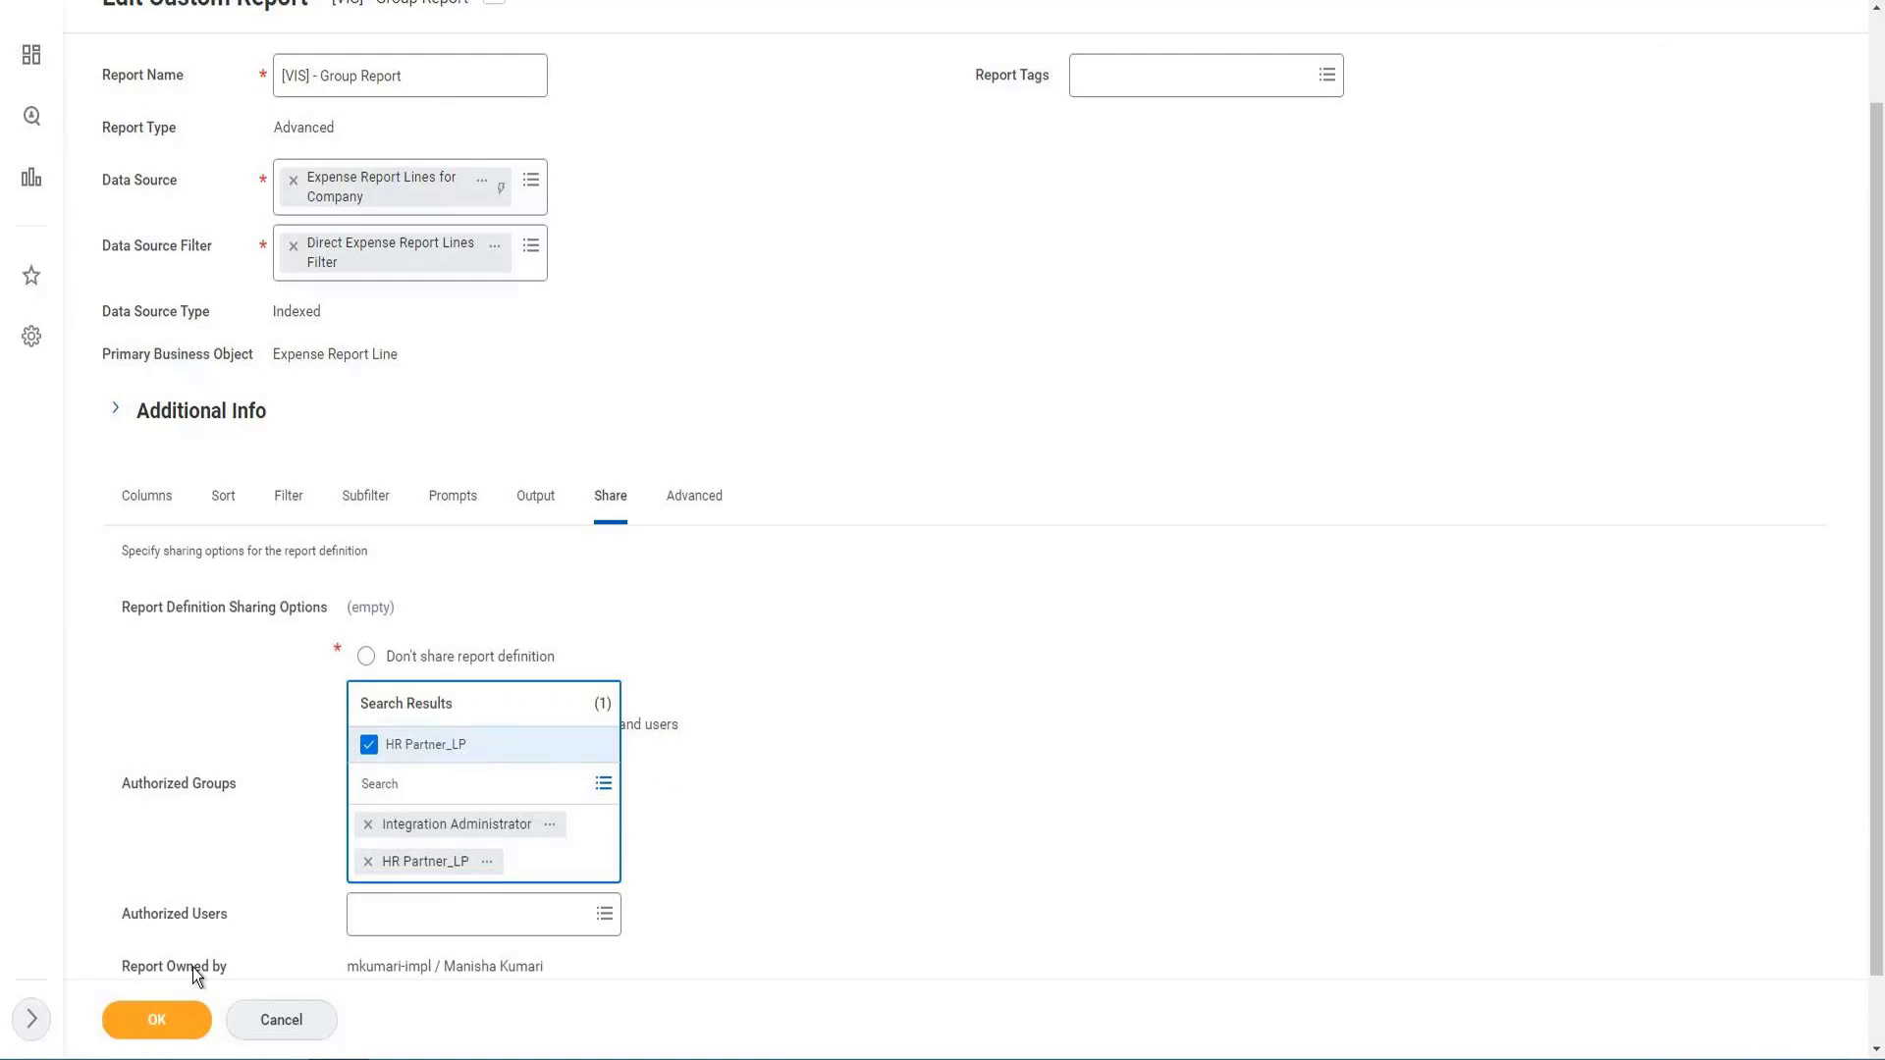
left_click(149, 1021)
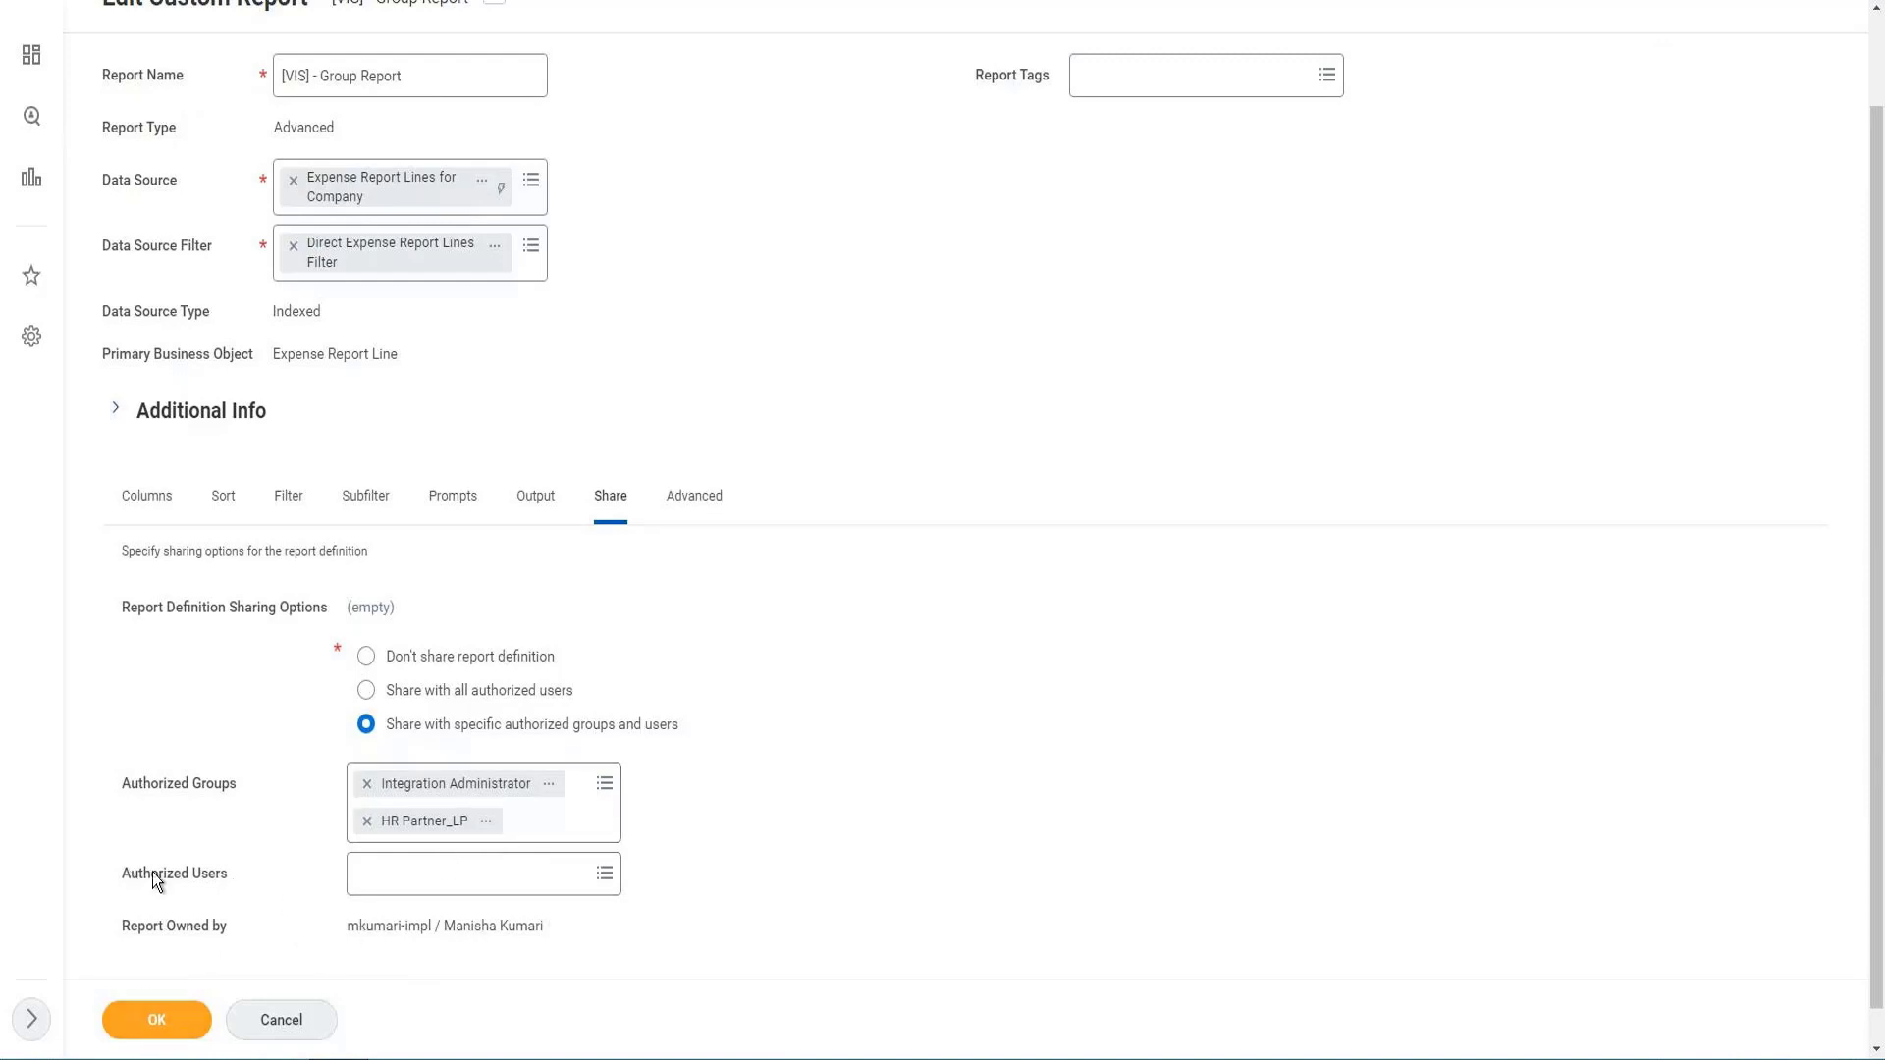
- Search for a specific employee by name and add both matching accounts to the report's authorized users
left_click_drag(131, 874, 238, 869)
left_click(176, 1026)
left_click(1244, 709)
left_click(508, 860)
type("logan mc")
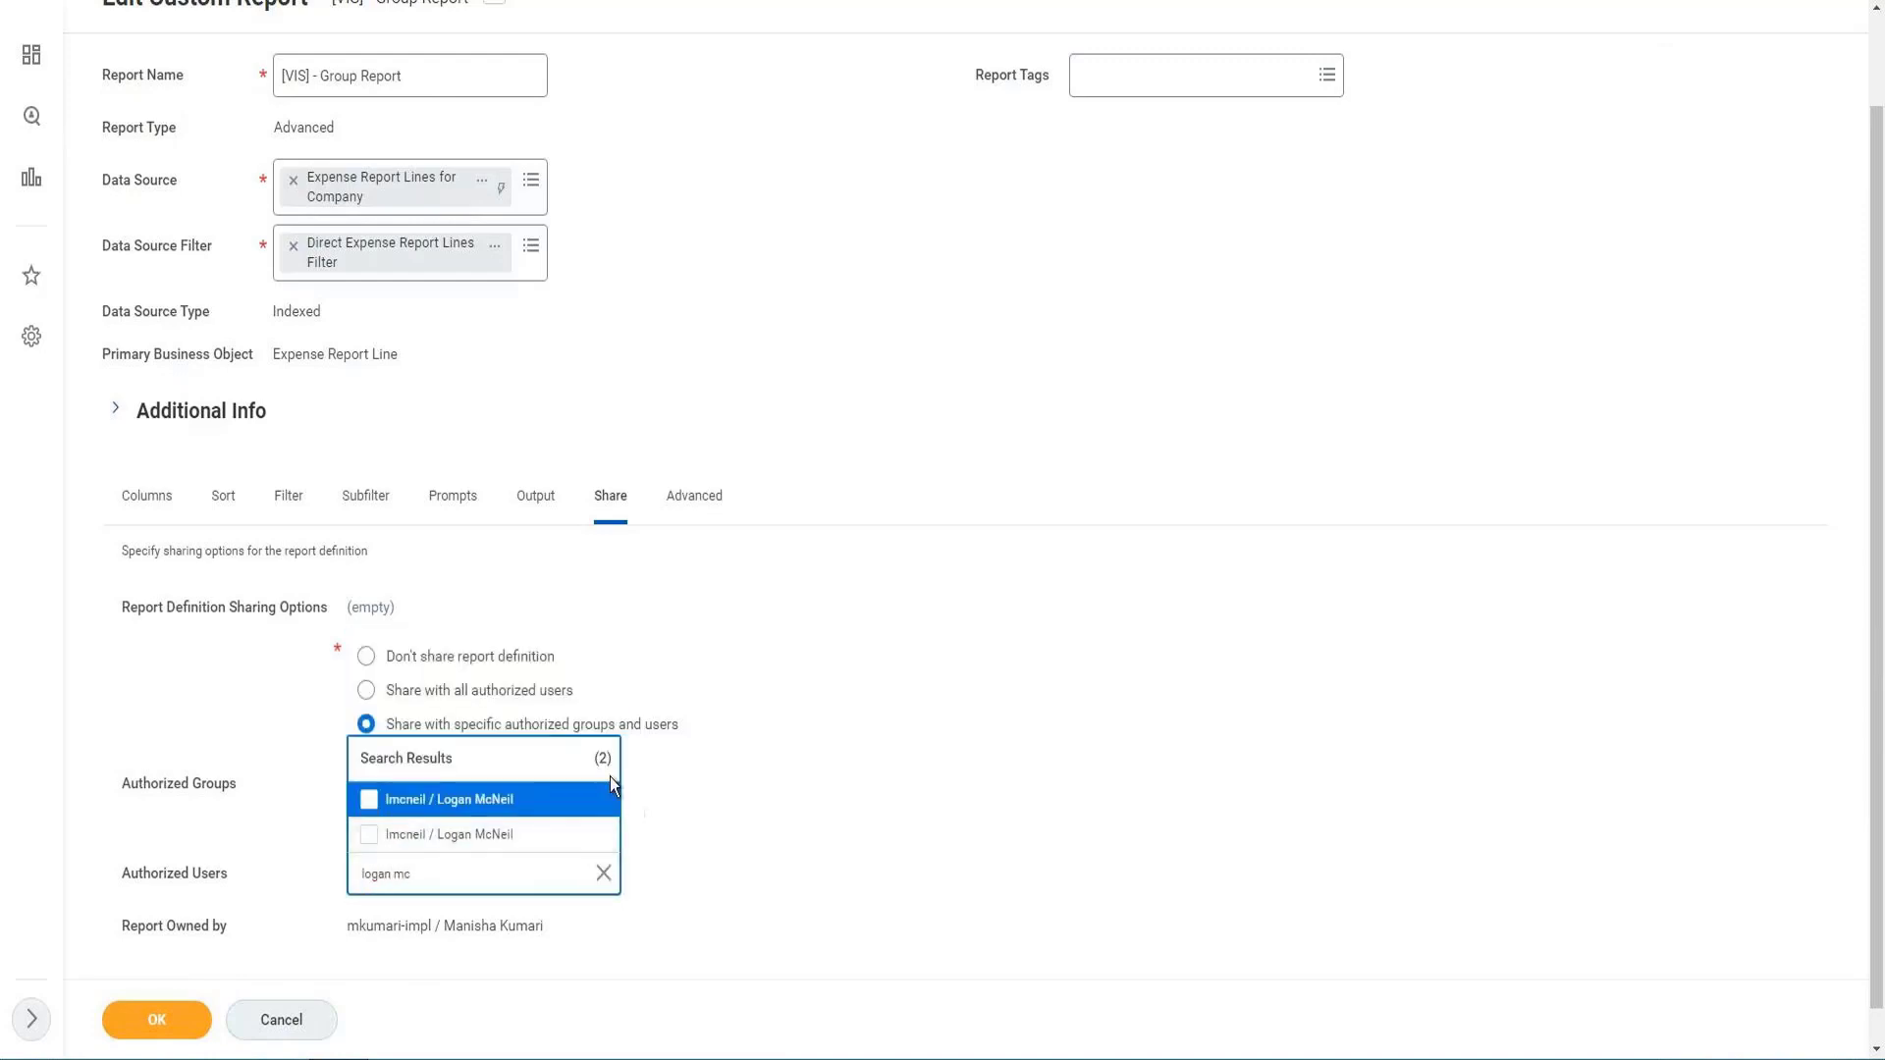
left_click(430, 830)
left_click(411, 811)
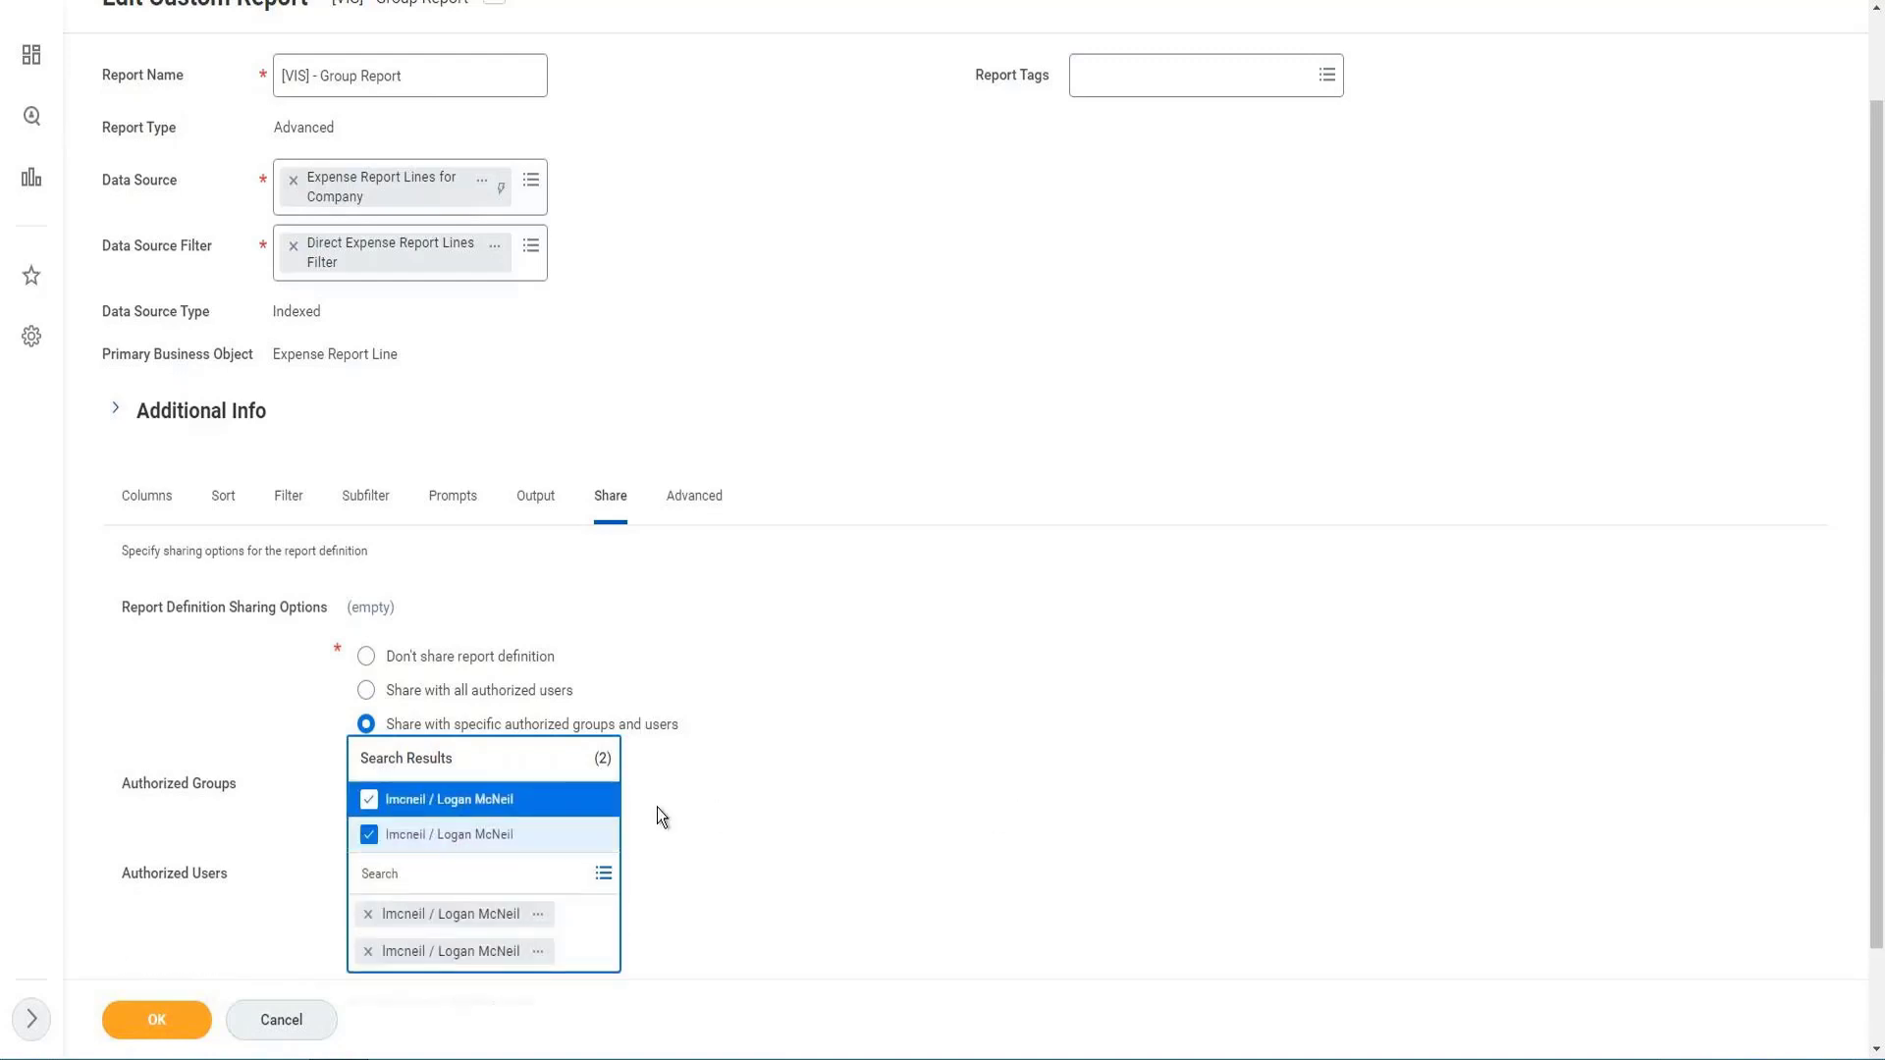
left_click(205, 830)
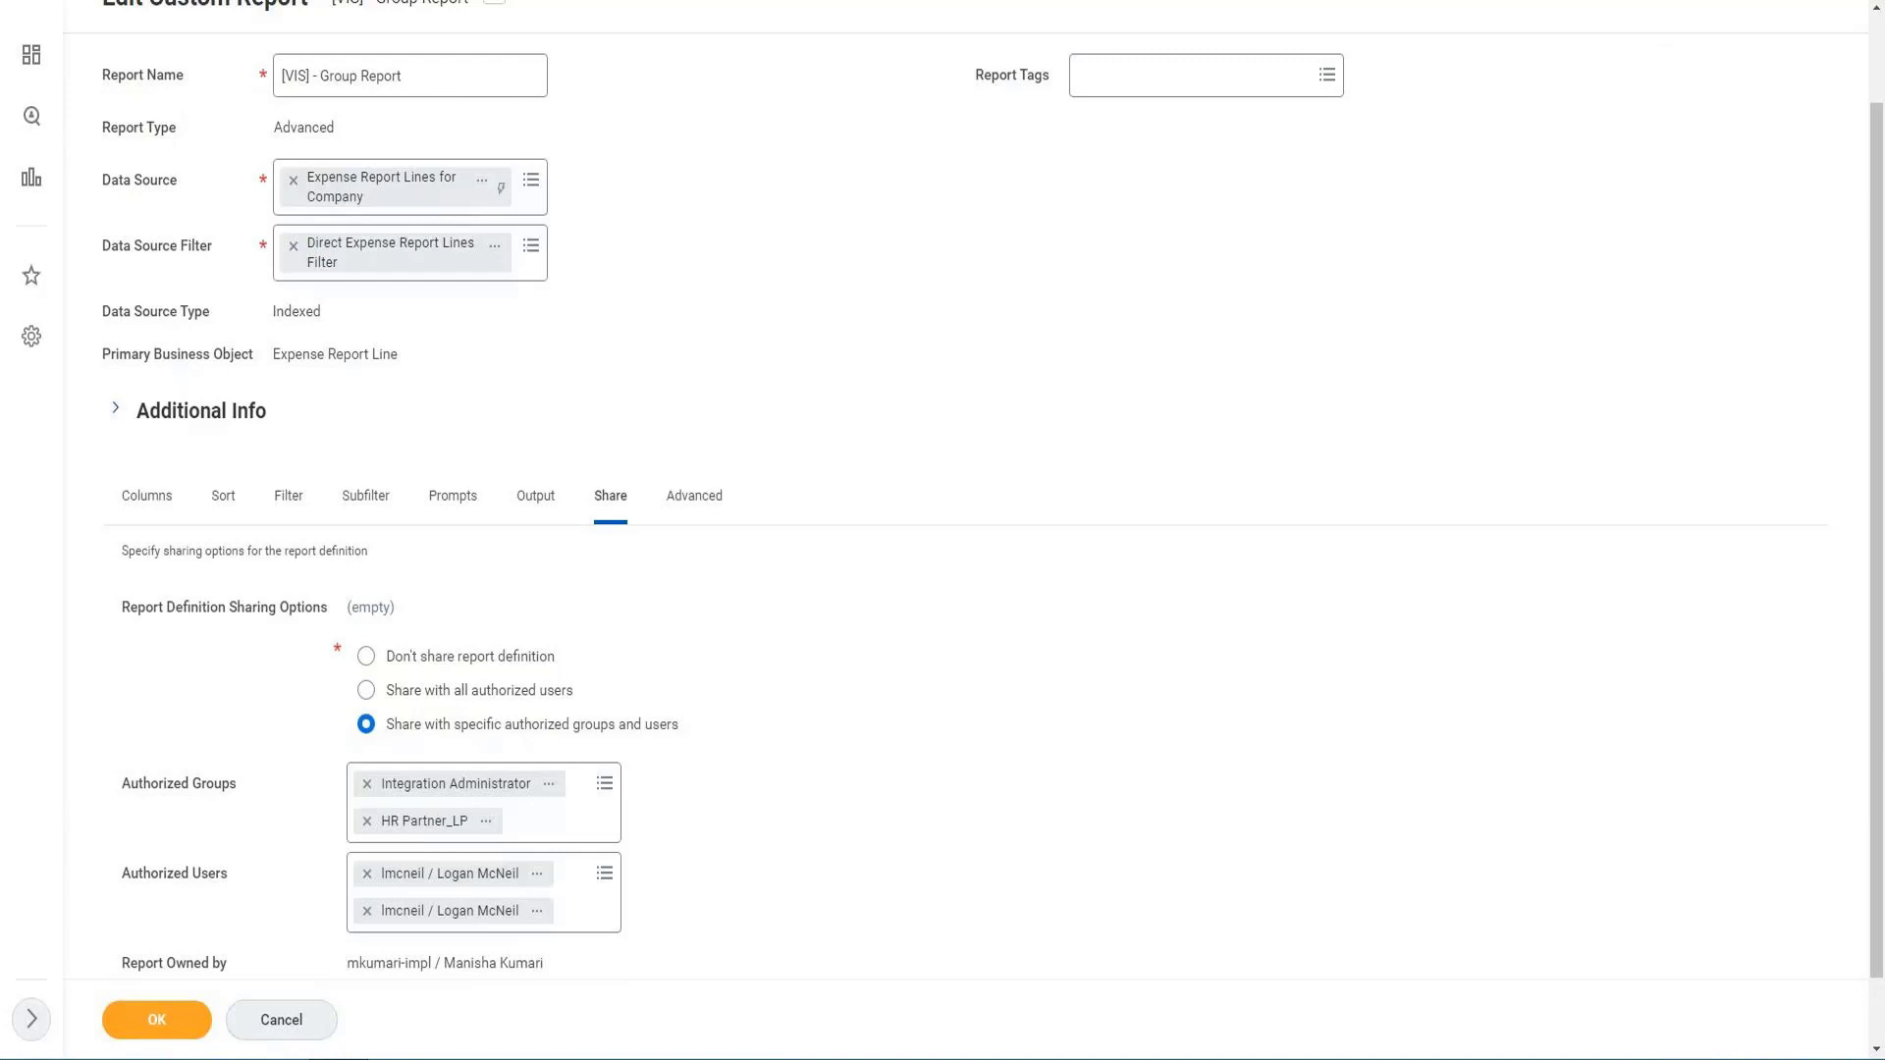
- Remove both authorized users and add only the first matching account of the same employee
left_click(367, 881)
left_click(366, 881)
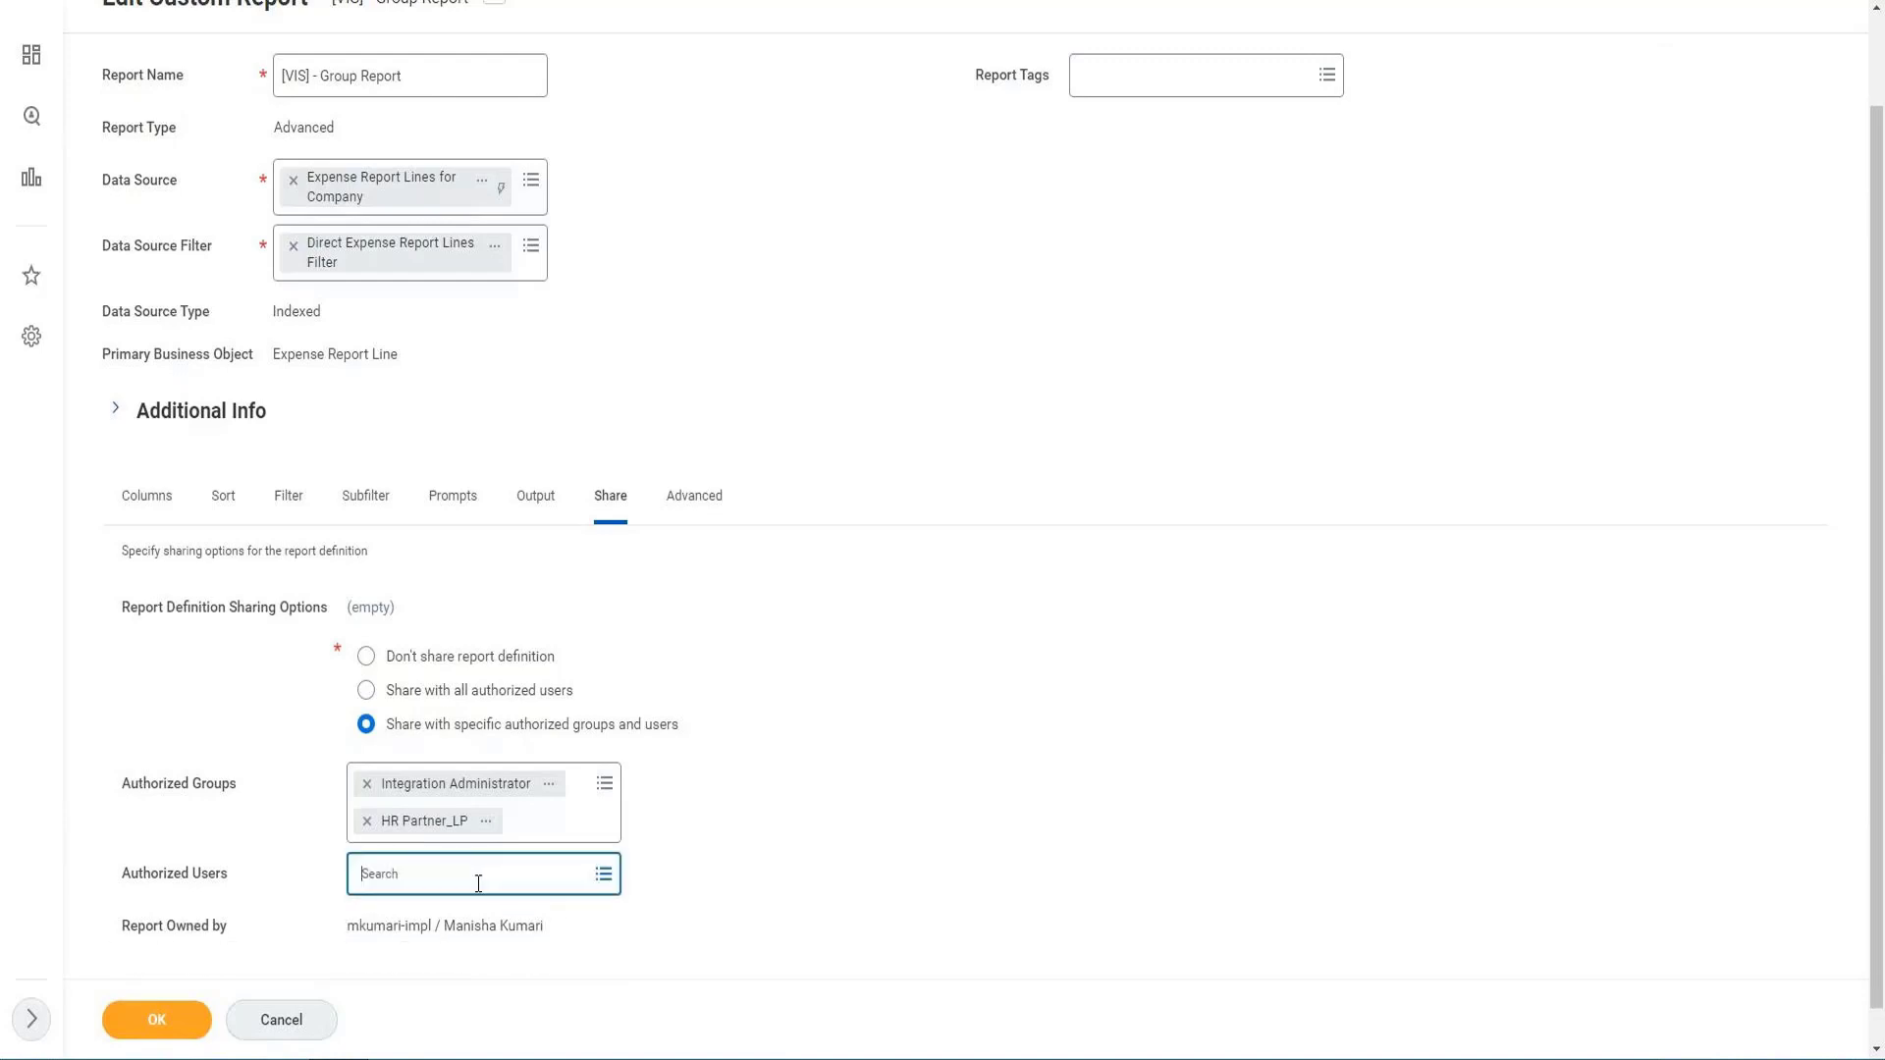
left_click(478, 884)
type("logan")
key("Return")
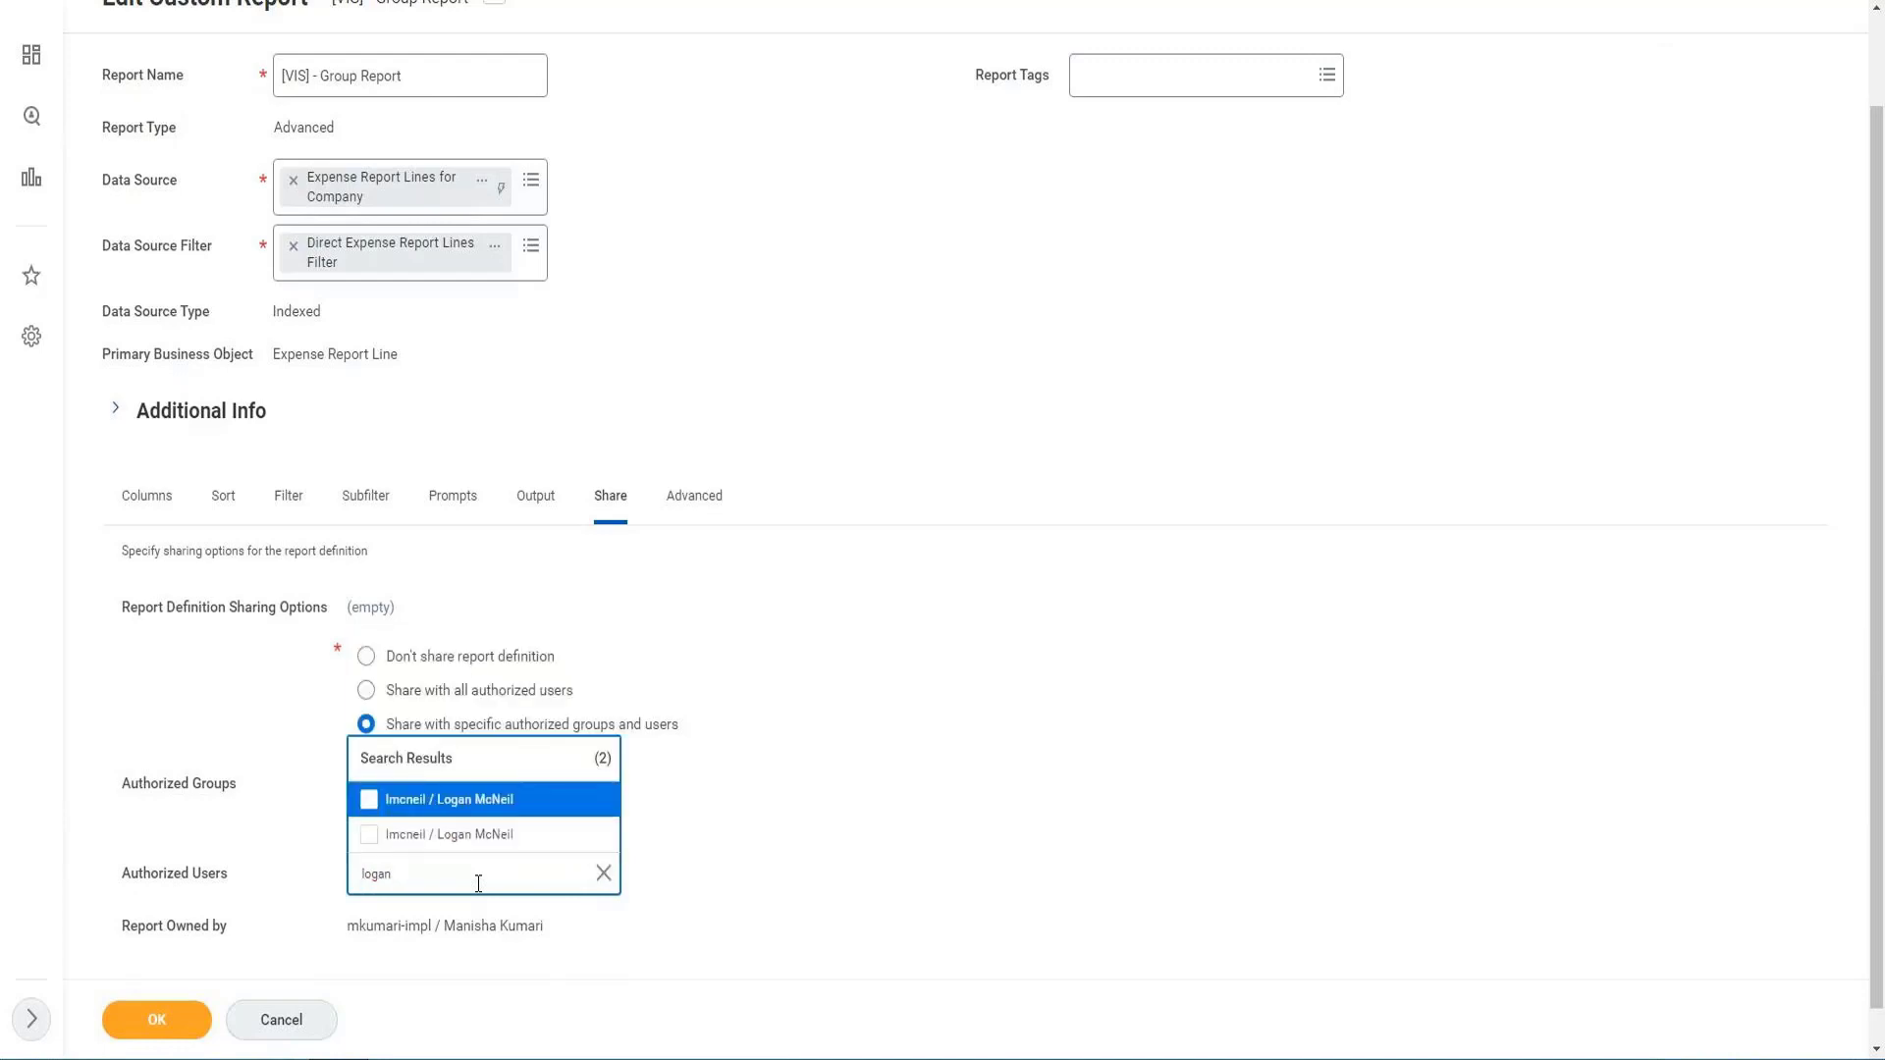
left_click(486, 797)
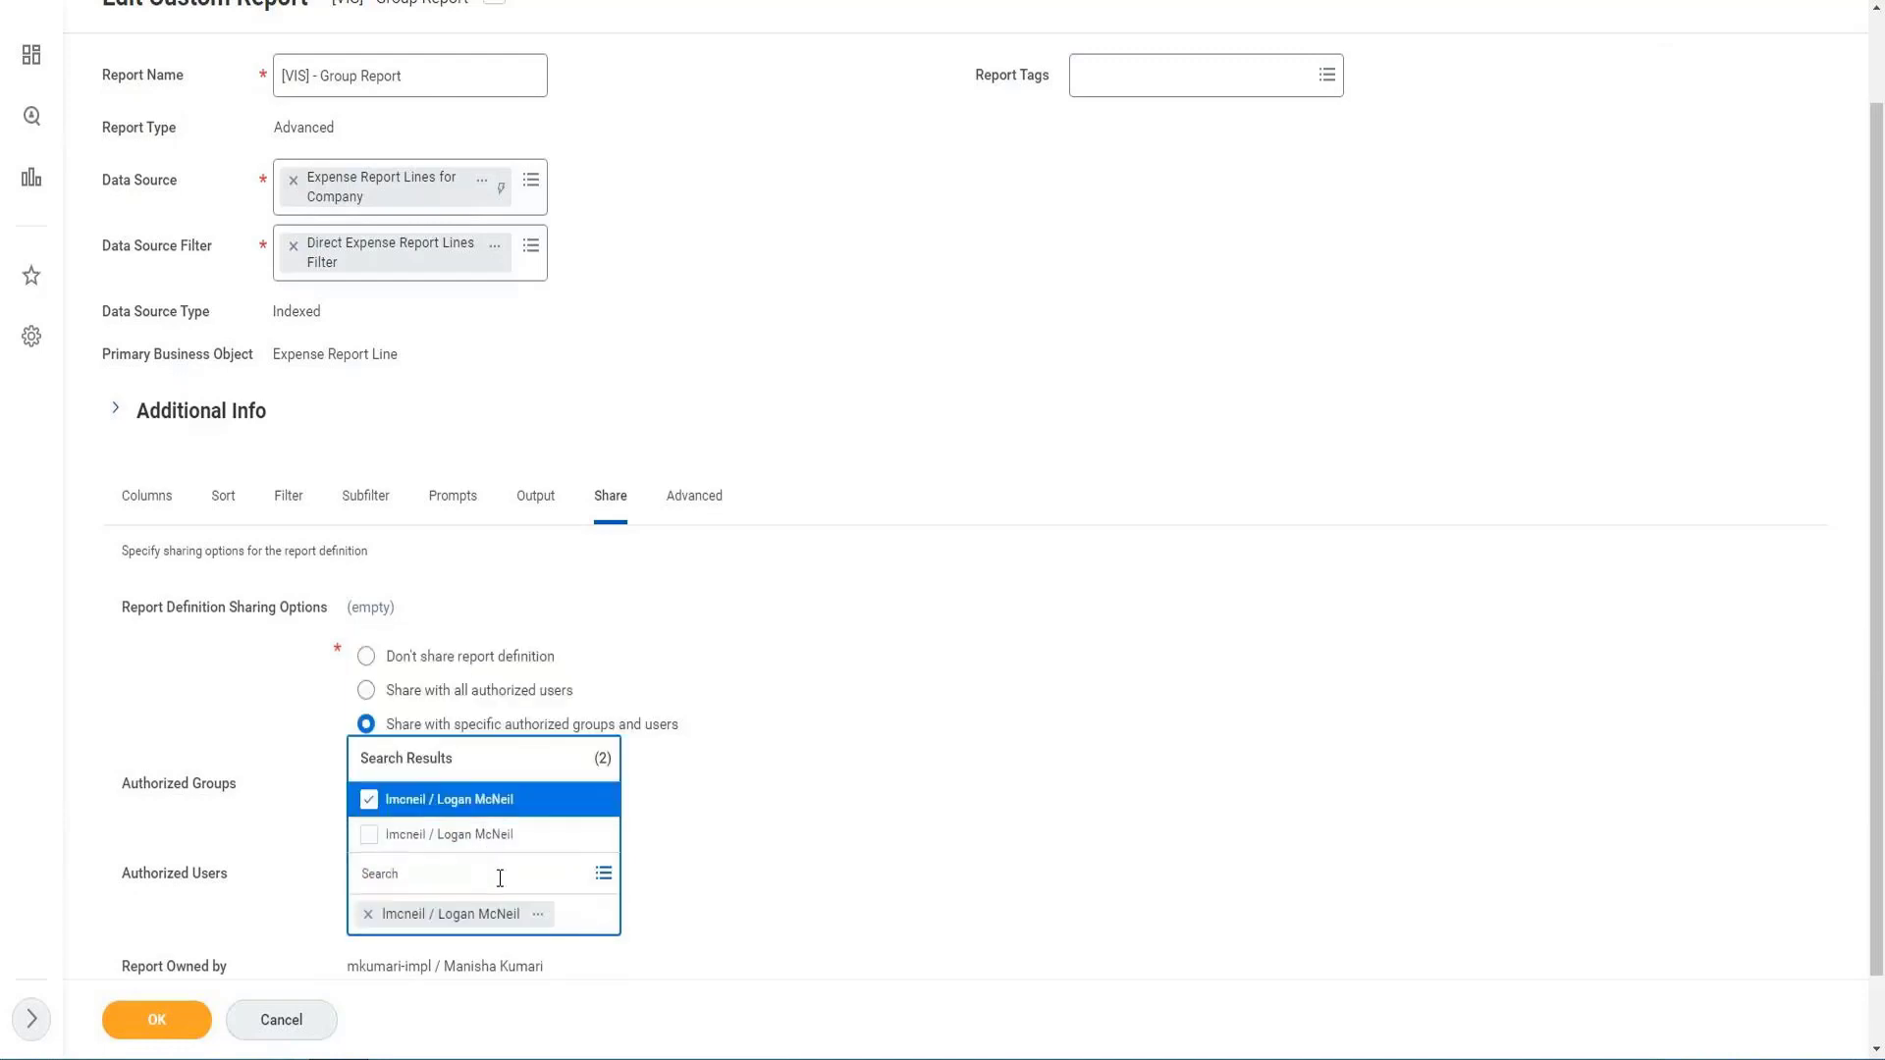
left_click(1321, 924)
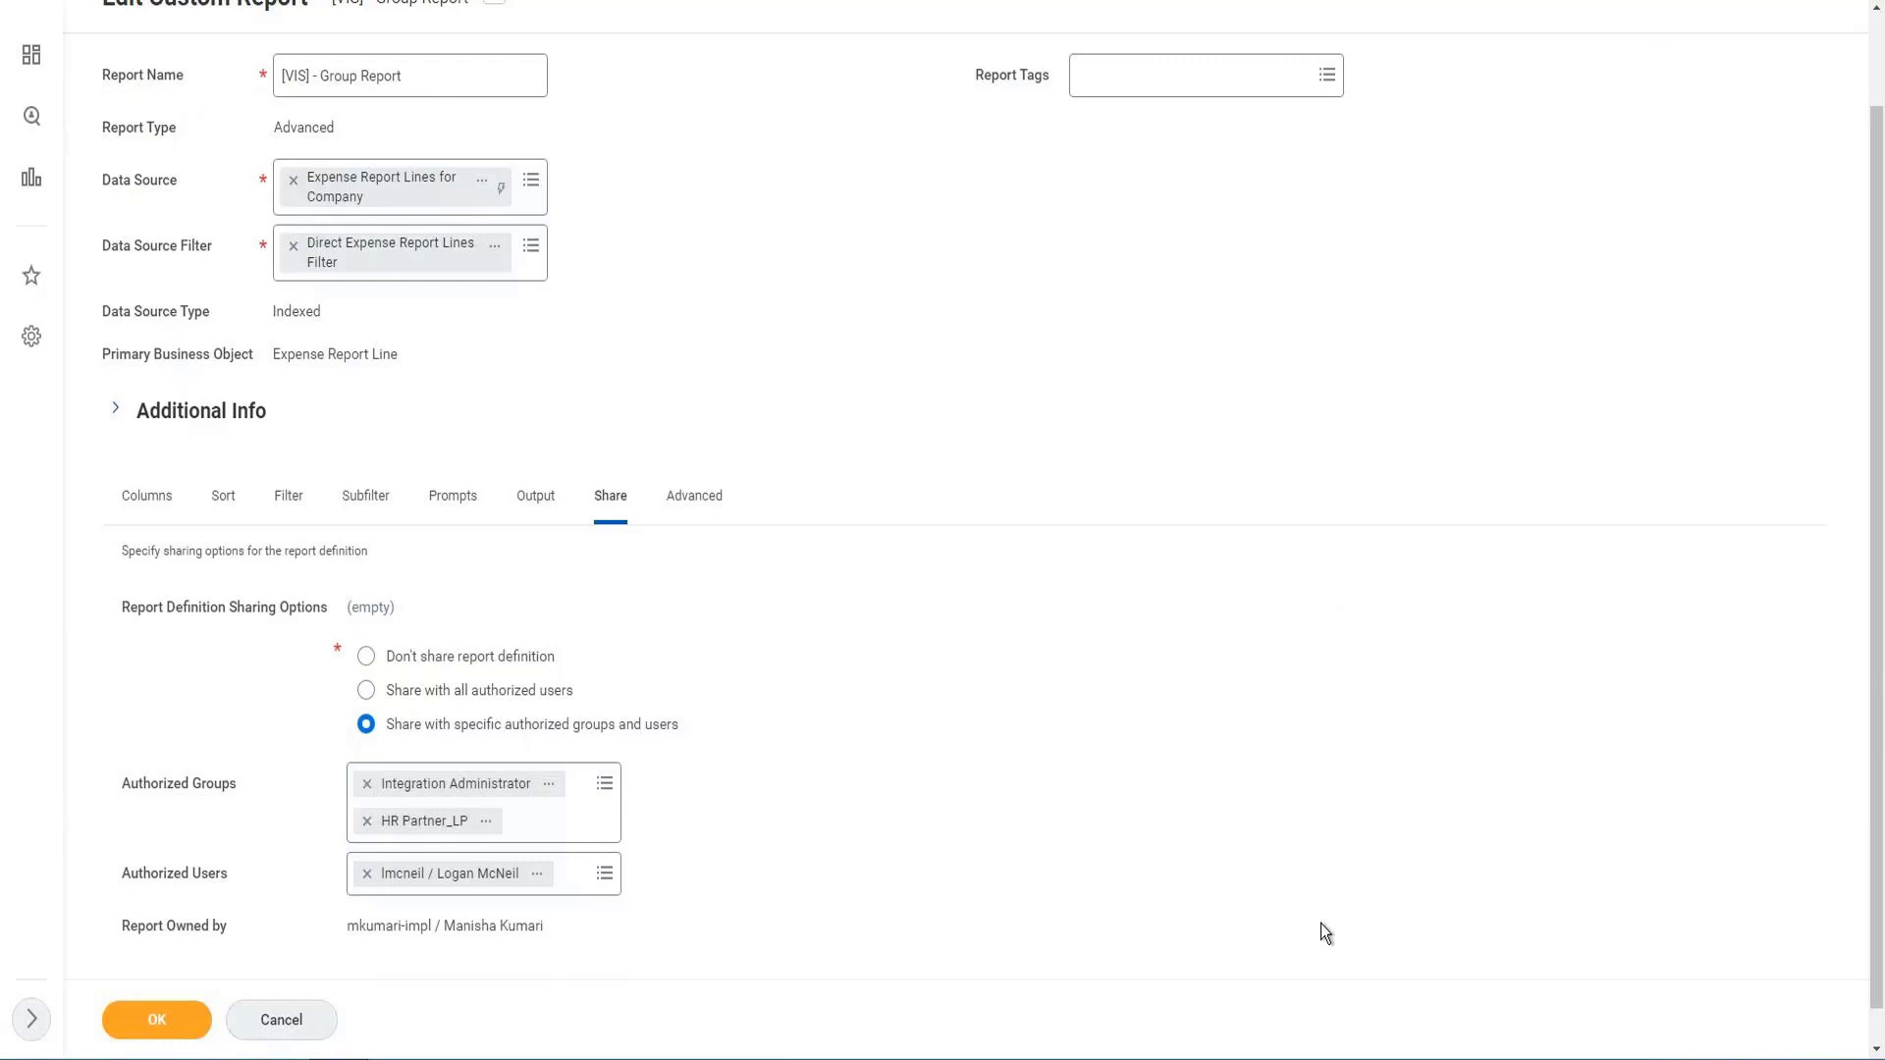
- Clear the authorized user and search the available authorized users again by the employee's first name
left_click(367, 873)
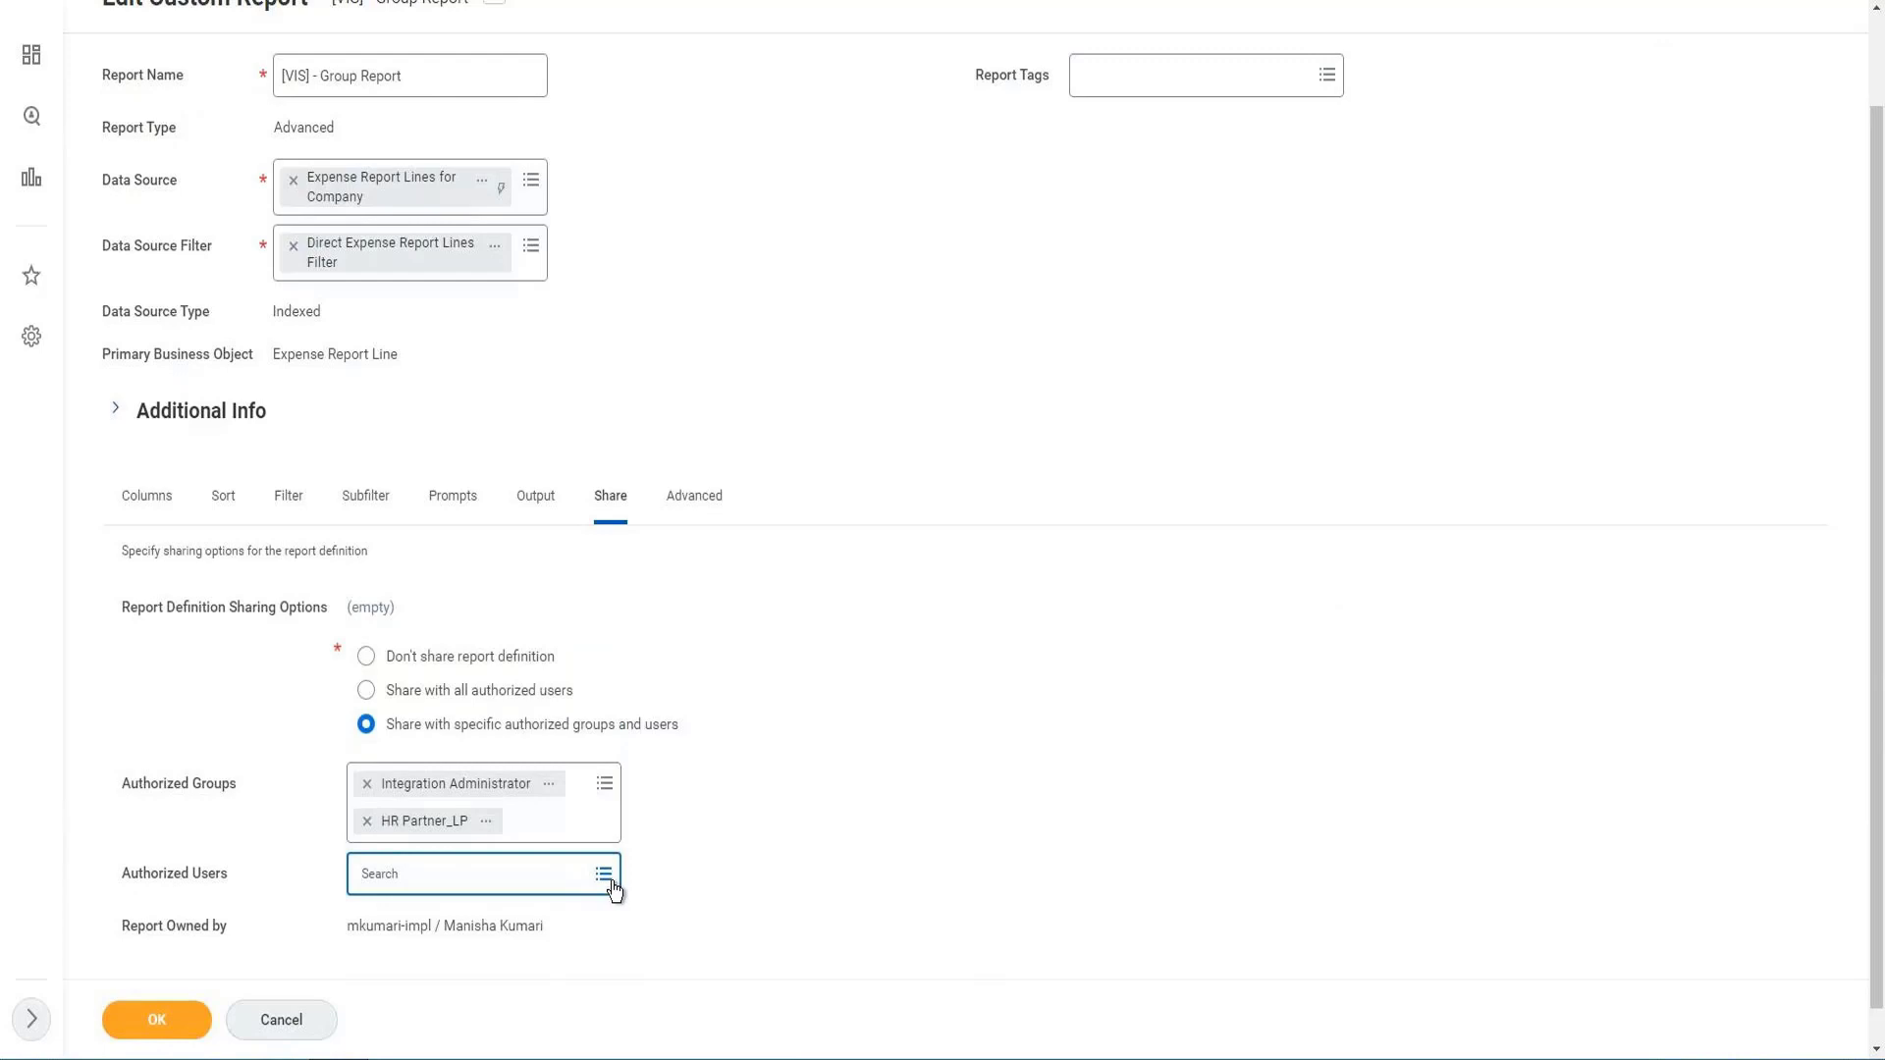
left_click(610, 878)
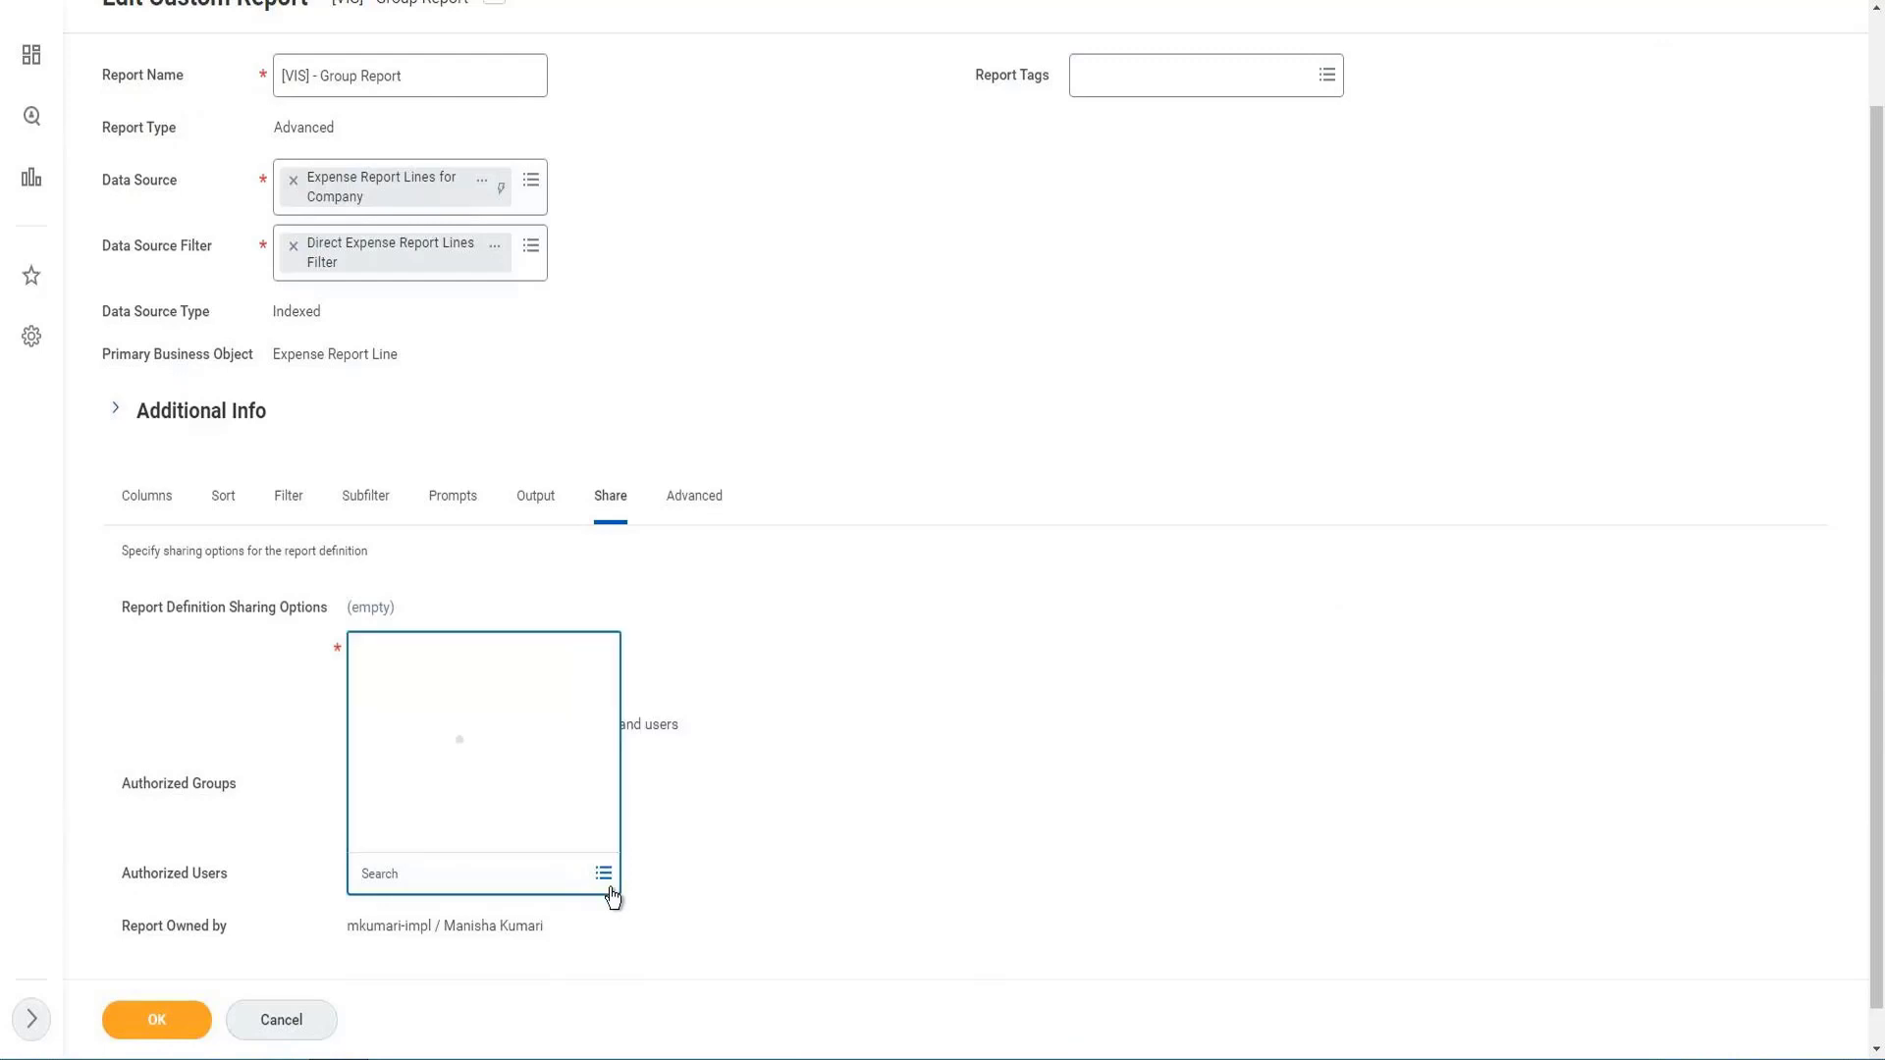
left_click(434, 869)
left_click(434, 870)
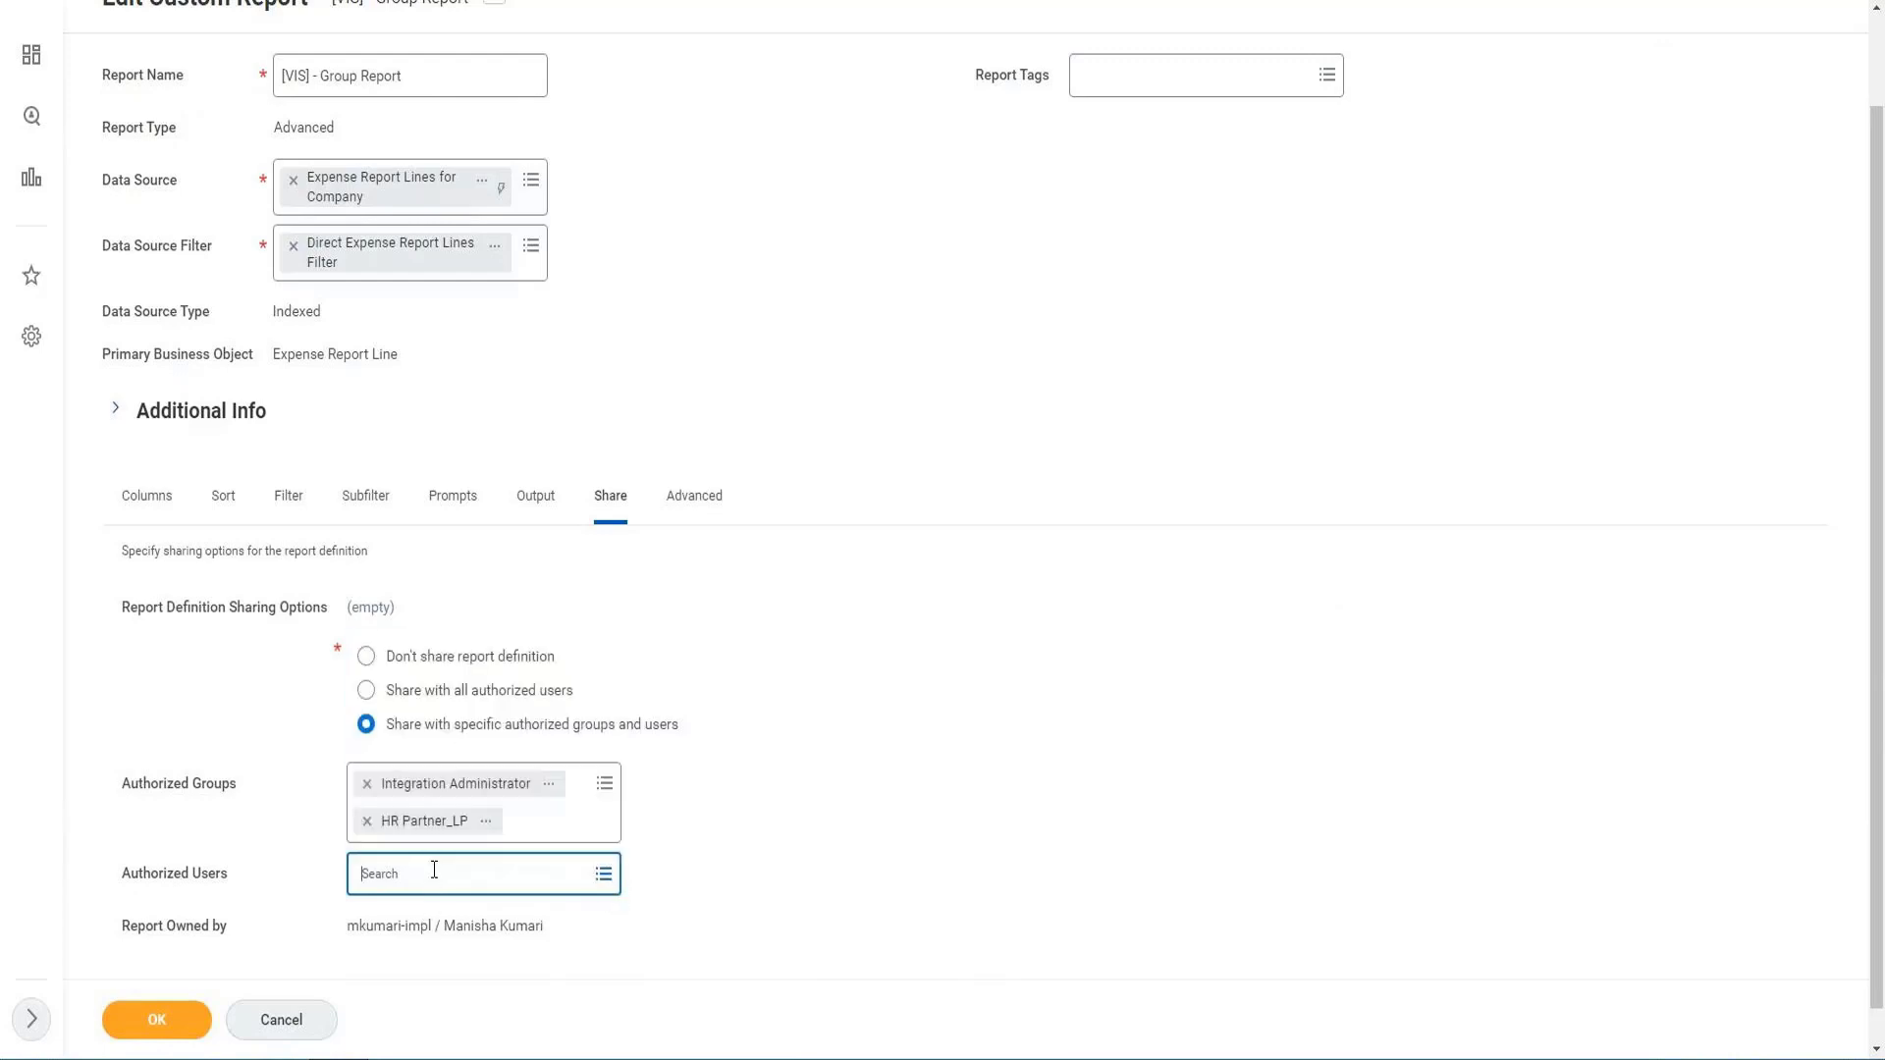
type("logan")
key("Return")
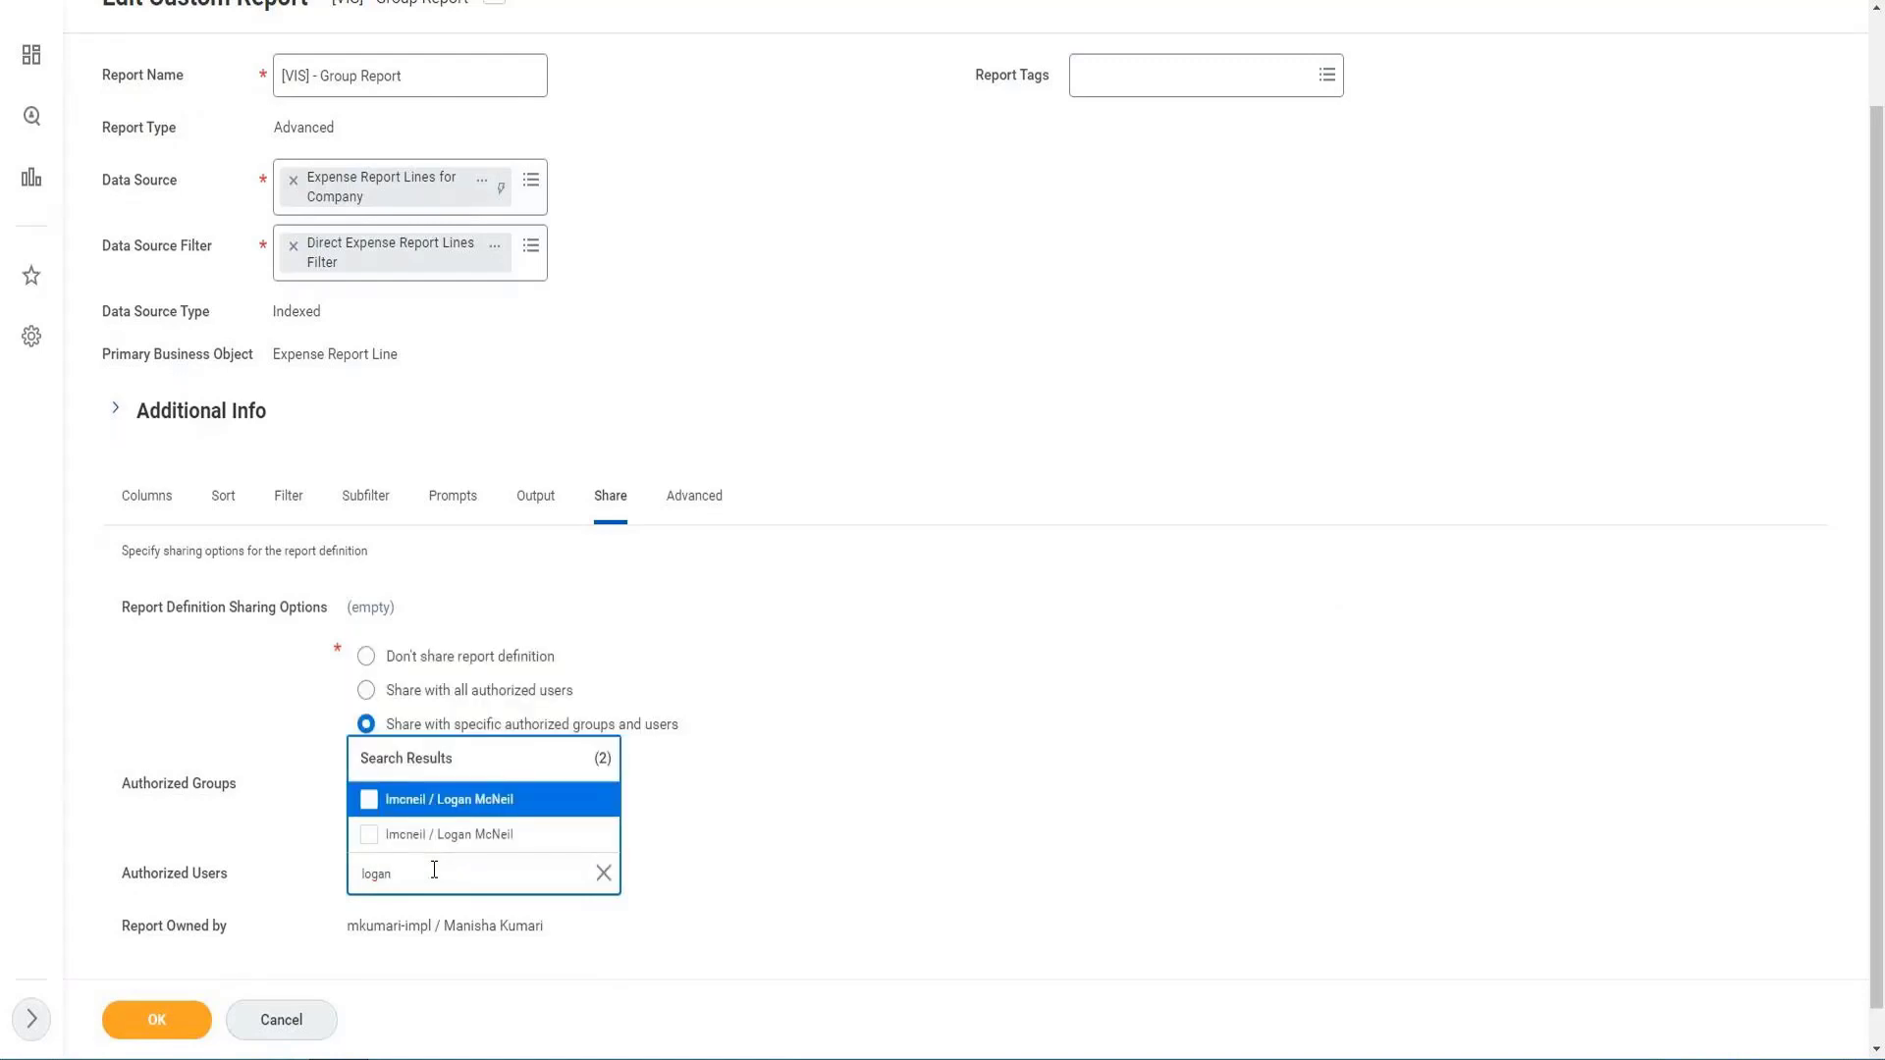